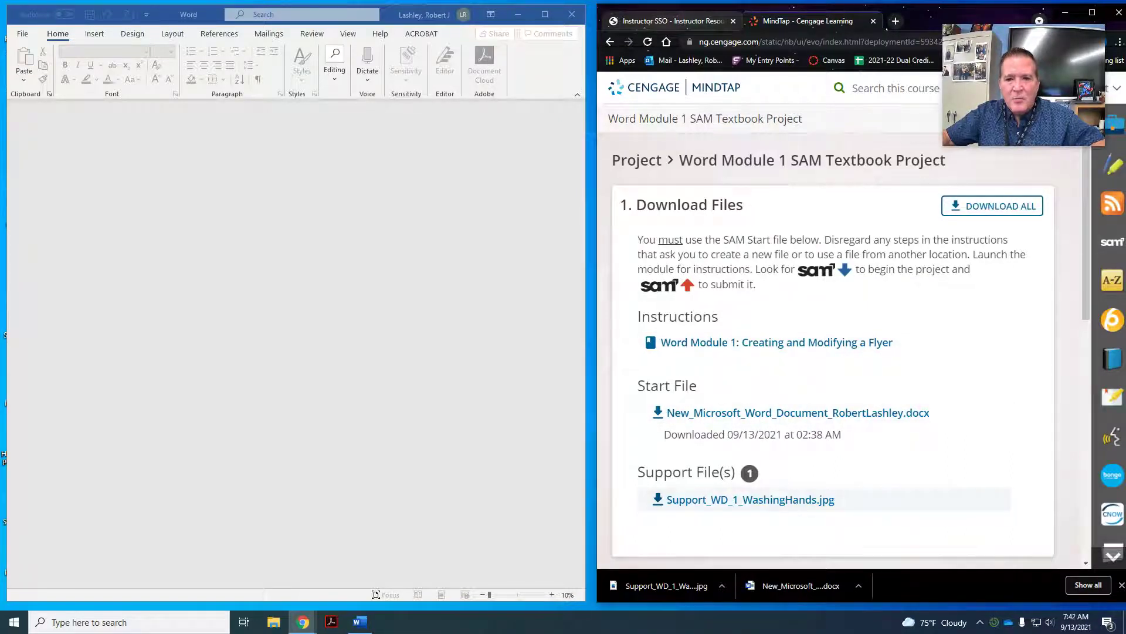
Step: Download all files of the Word Module 1 SAM Textbook Project, then open the Word start document for editing
left_click(1029, 208)
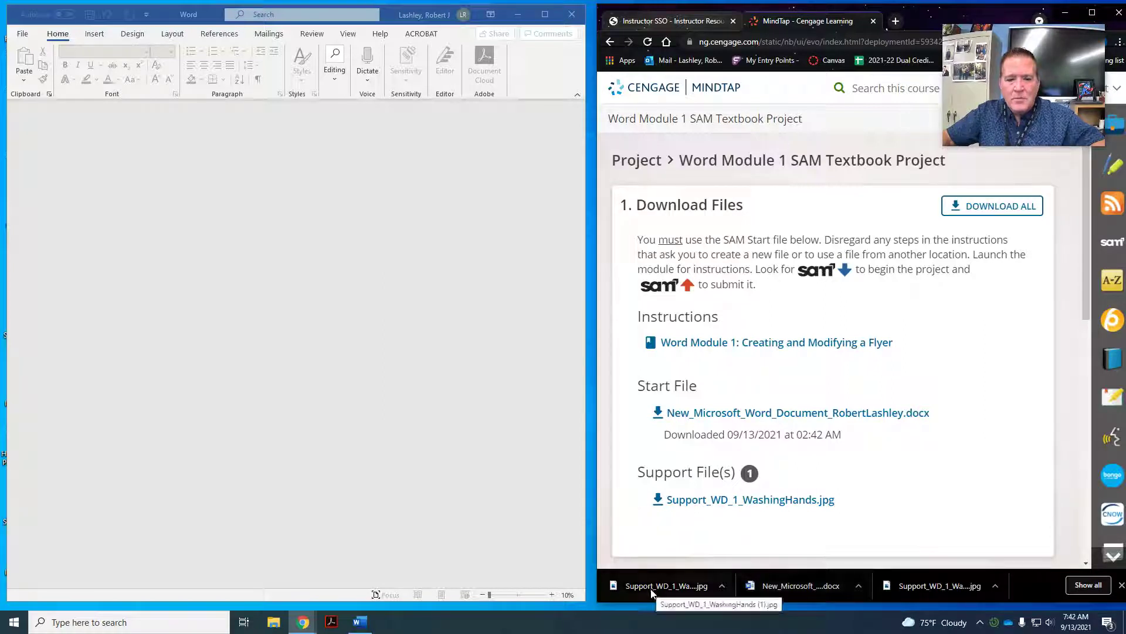
left_click(803, 589)
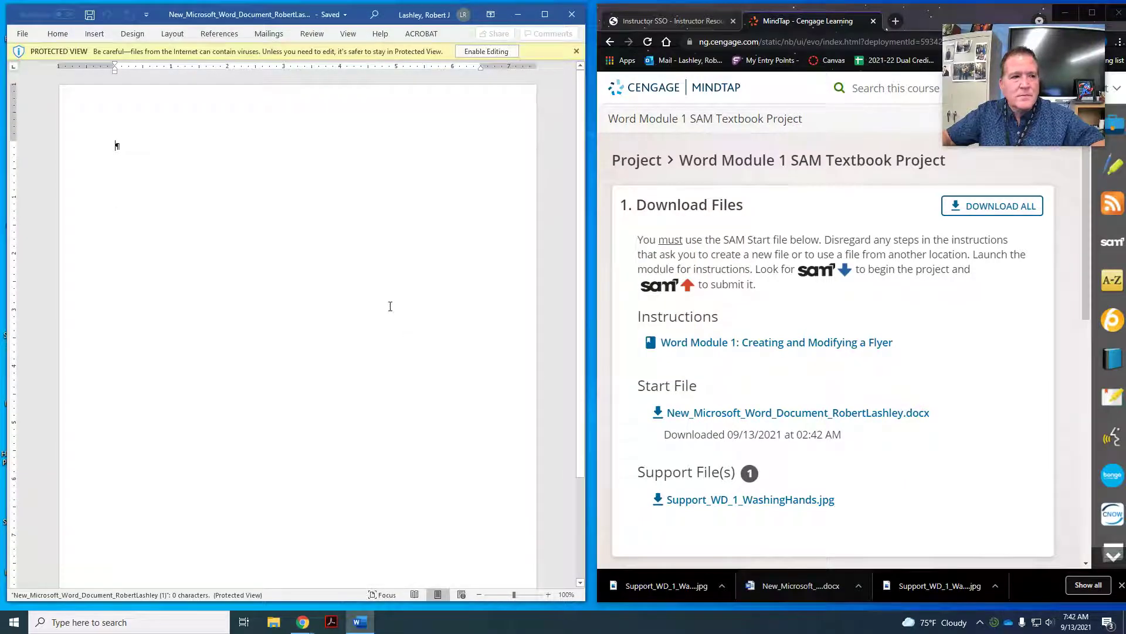
left_click(494, 54)
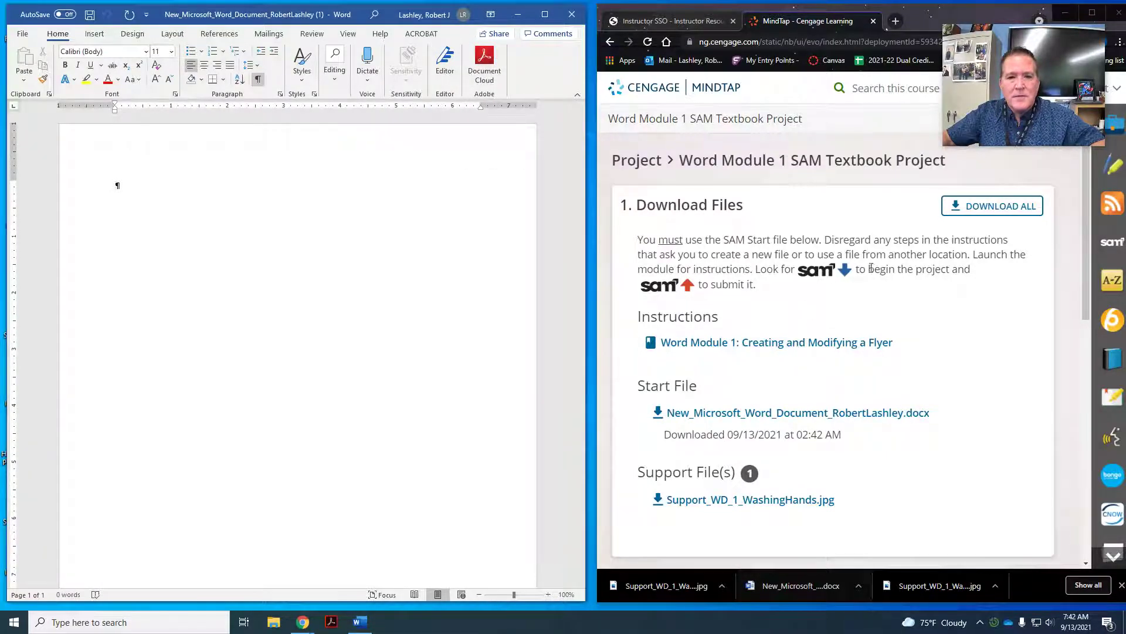
Step: Close the project page and open the "Word Module 1: Creating and Modifying a Flyer" reading
left_click(872, 118)
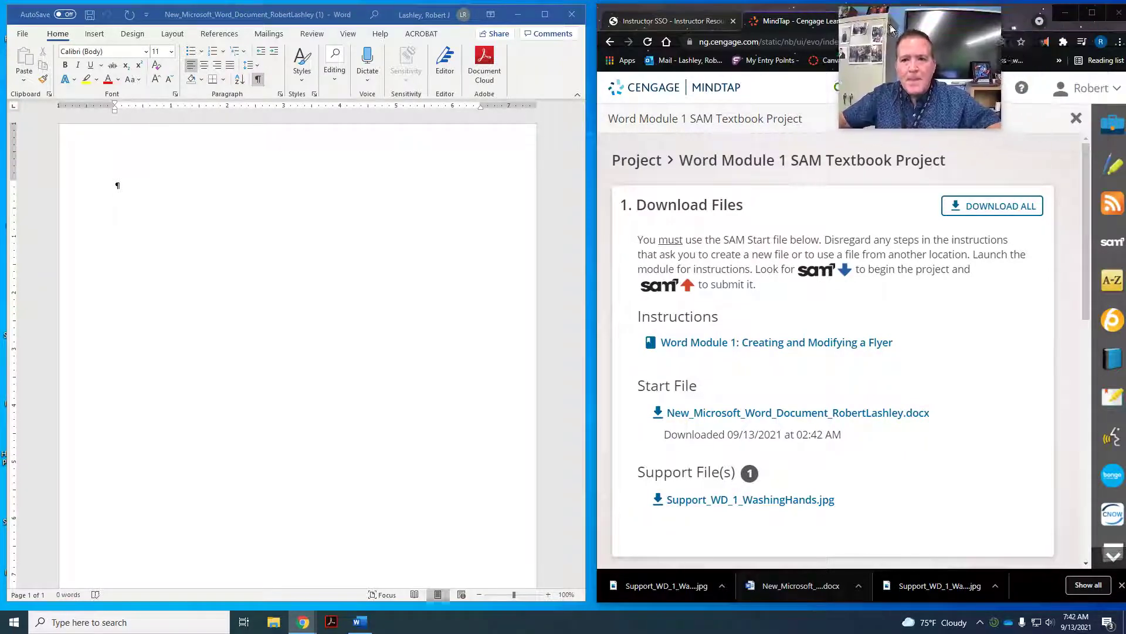
left_click(1075, 119)
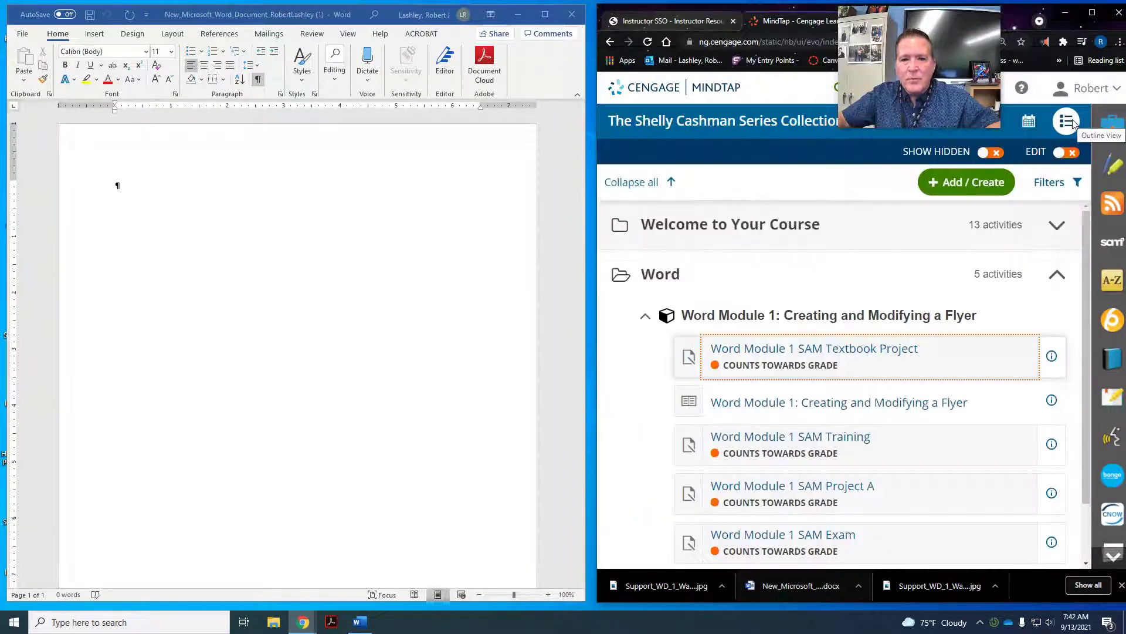
left_click(865, 407)
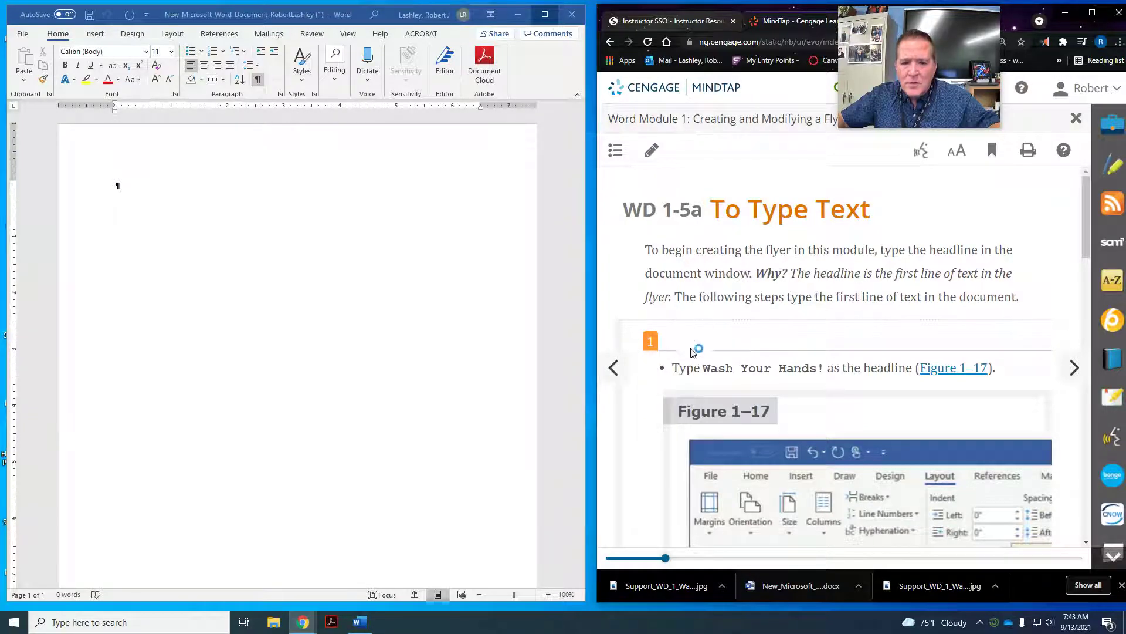
Step: Following section WD 1-5a, enter the headline "Wash Your Hands!" in the blank Word document
scroll(772, 371, "down", 10)
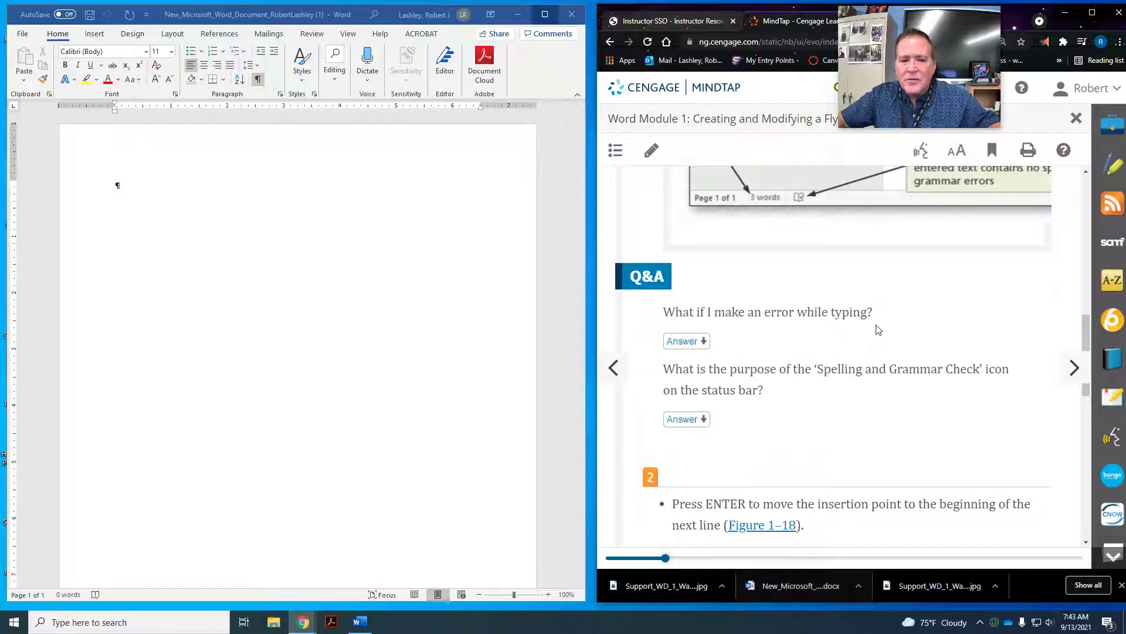
scroll(878, 329, "up", 10)
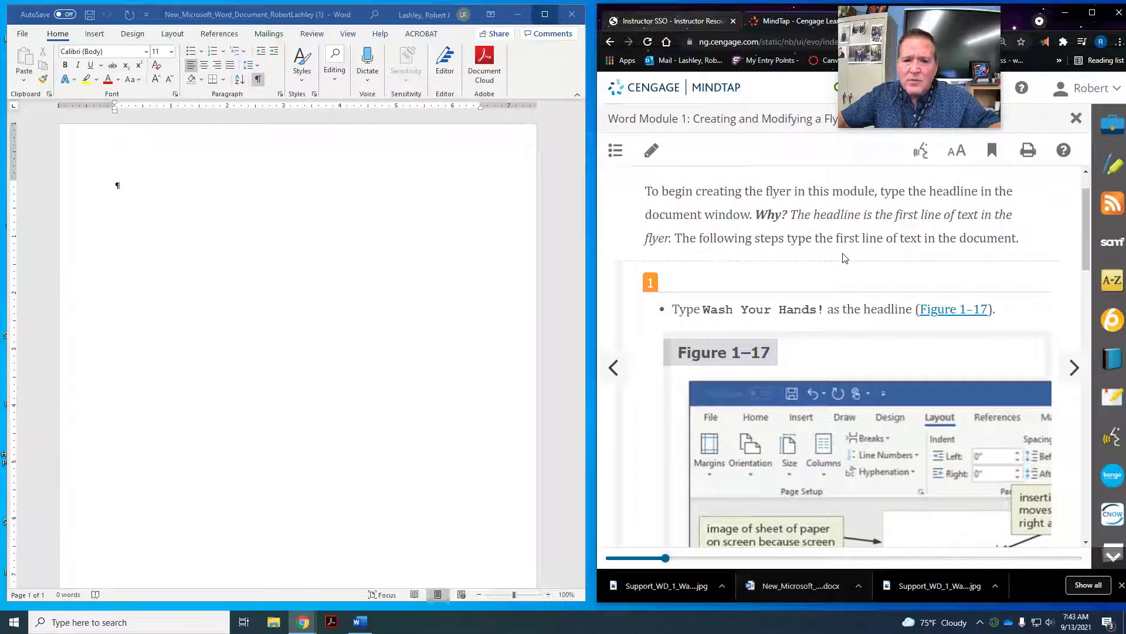
scroll(854, 259, "down", 2)
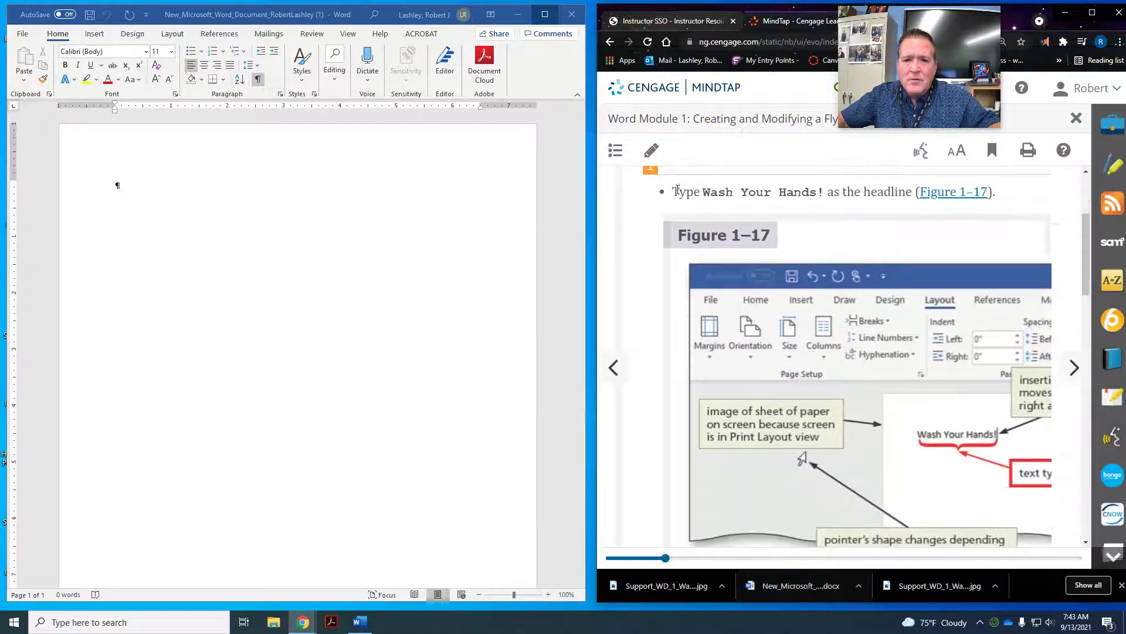
scroll(679, 189, "up", 1)
left_click(166, 189)
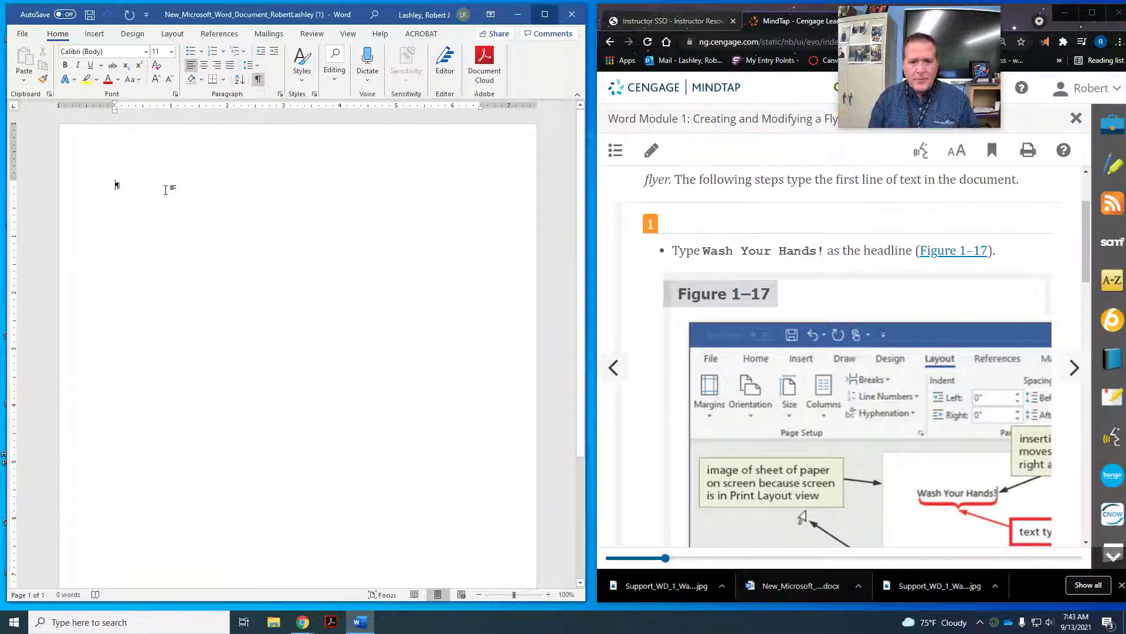
type("Wash Y")
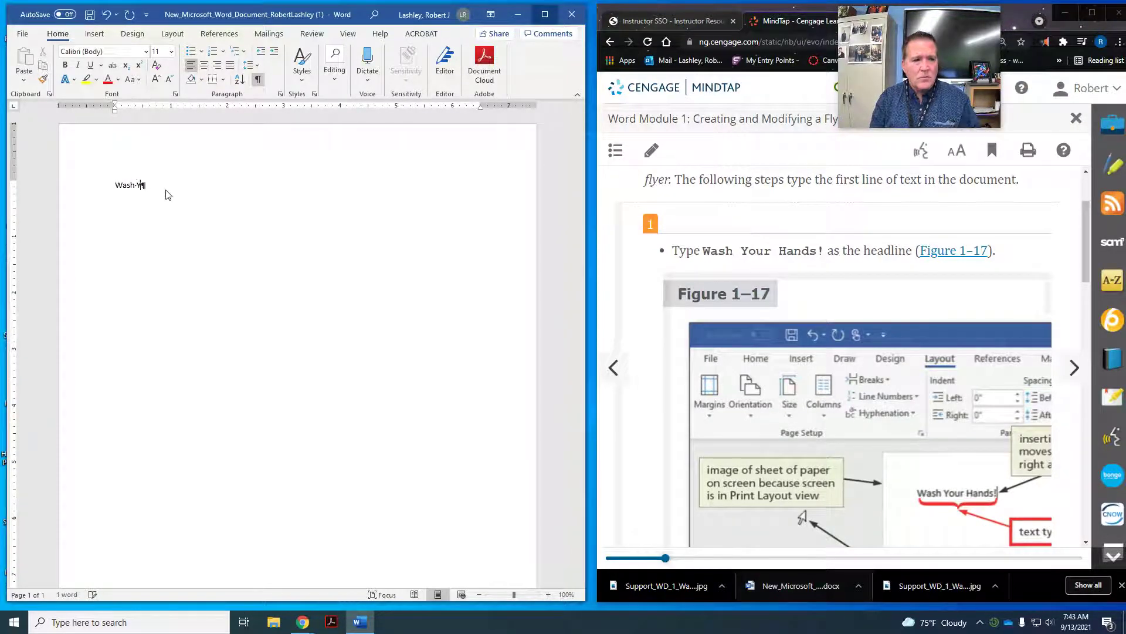
type("our Hands")
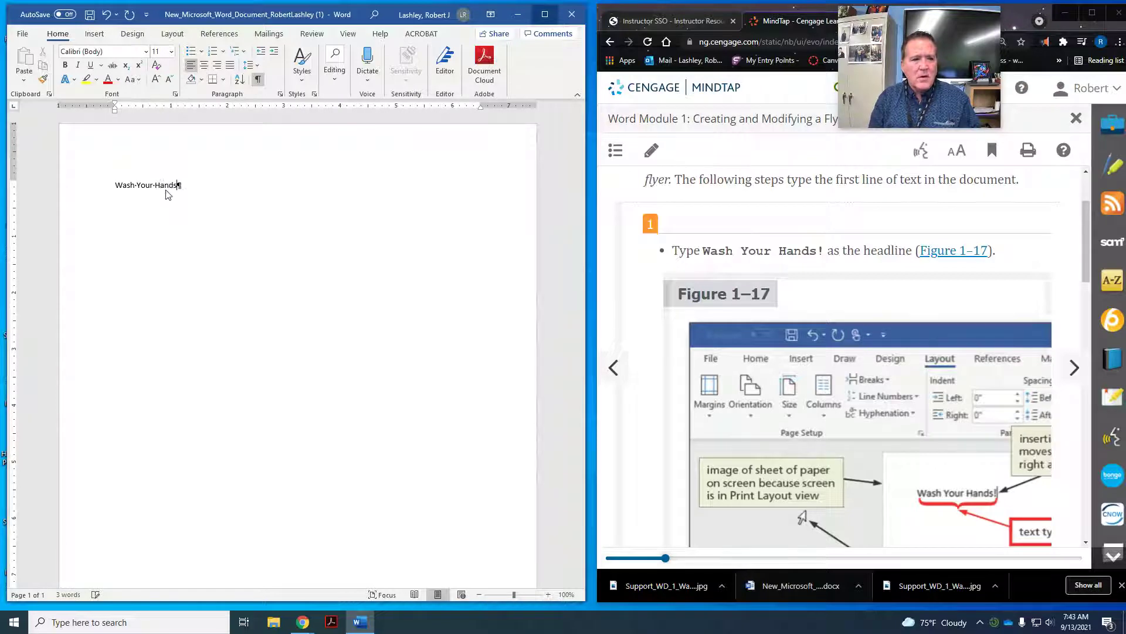
type("!")
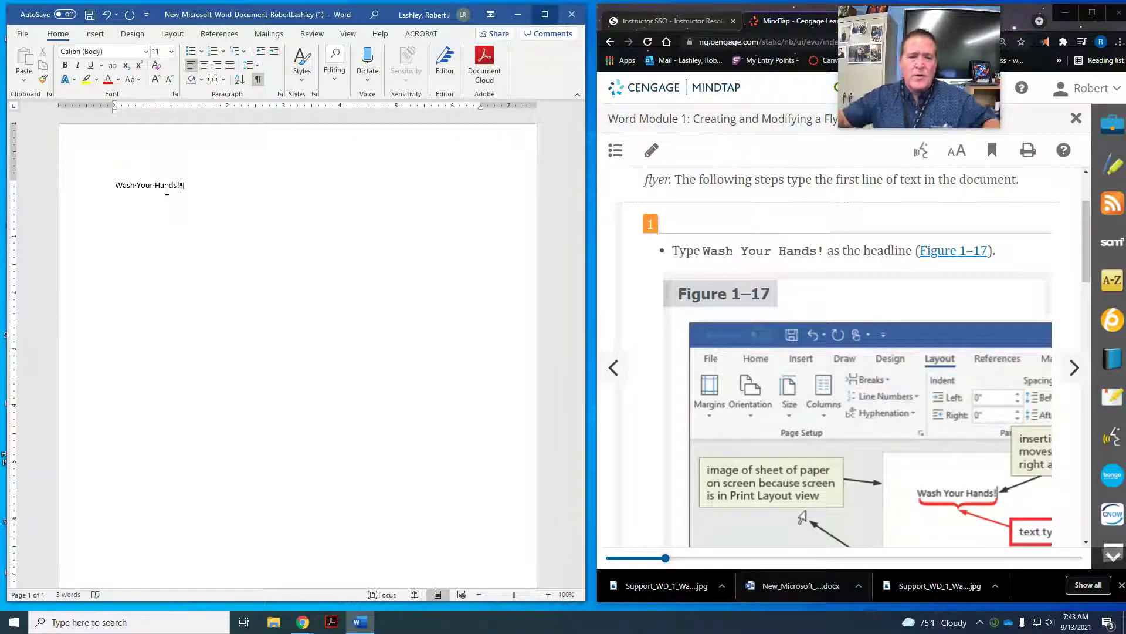
Step: Start a new paragraph below the headline and hide the formatting marks in the document
scroll(771, 384, "down", 2)
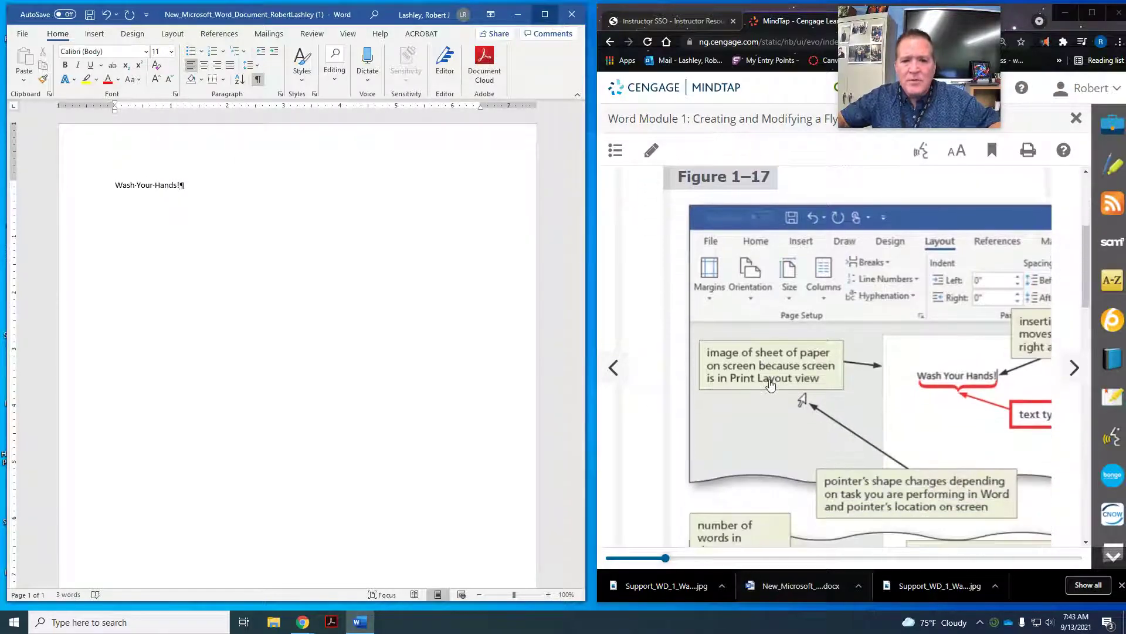
scroll(771, 384, "down", 3)
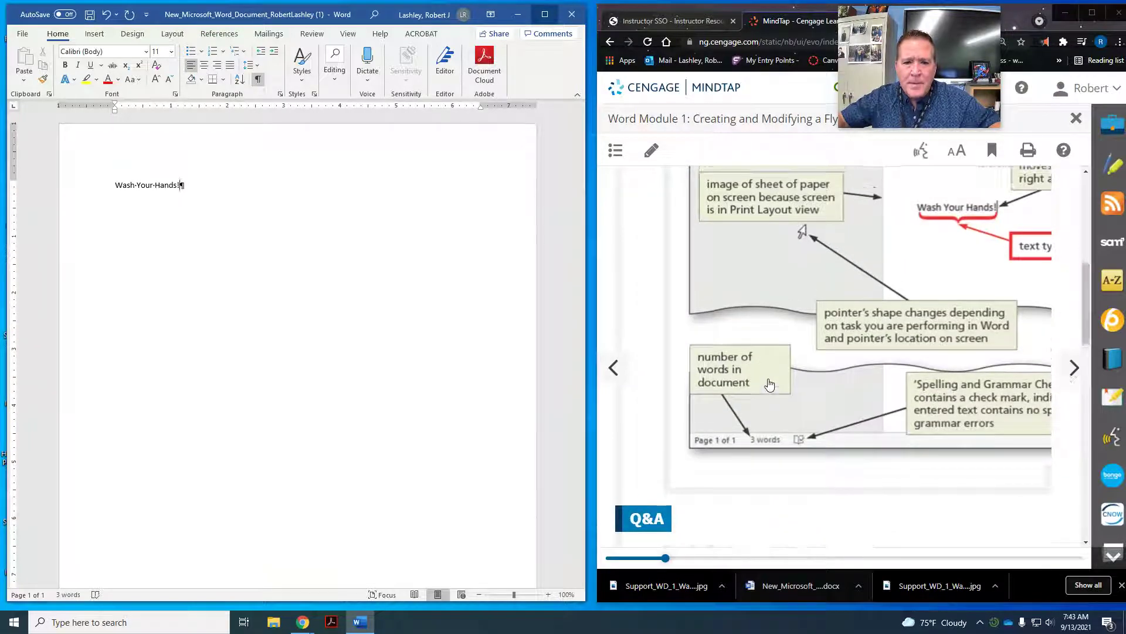
scroll(769, 384, "up", 2)
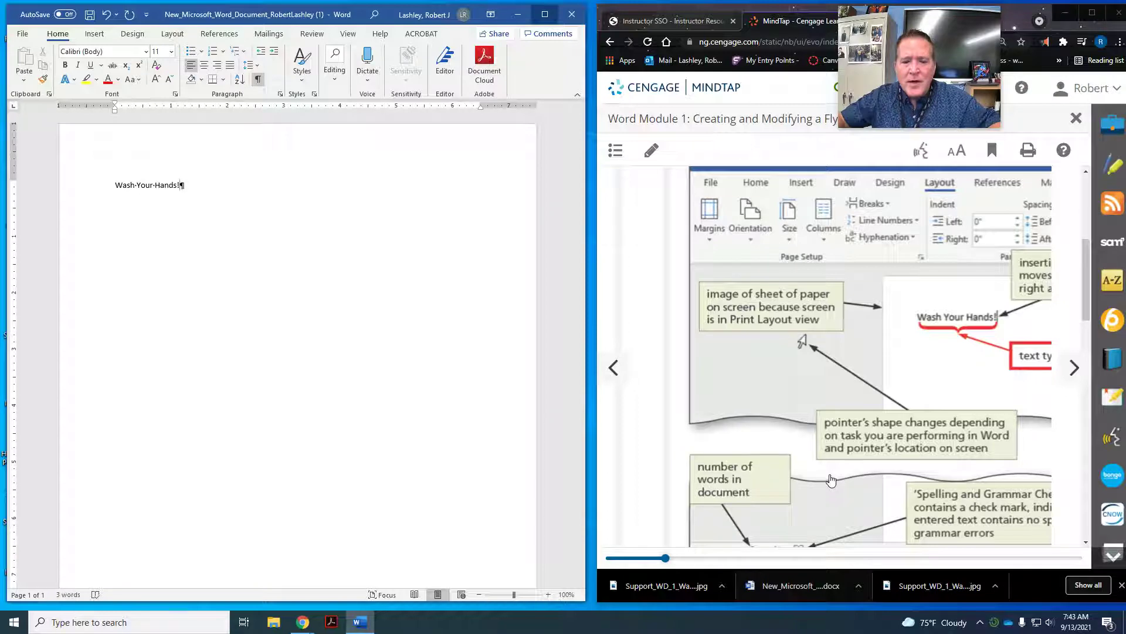
scroll(895, 402, "down", 5)
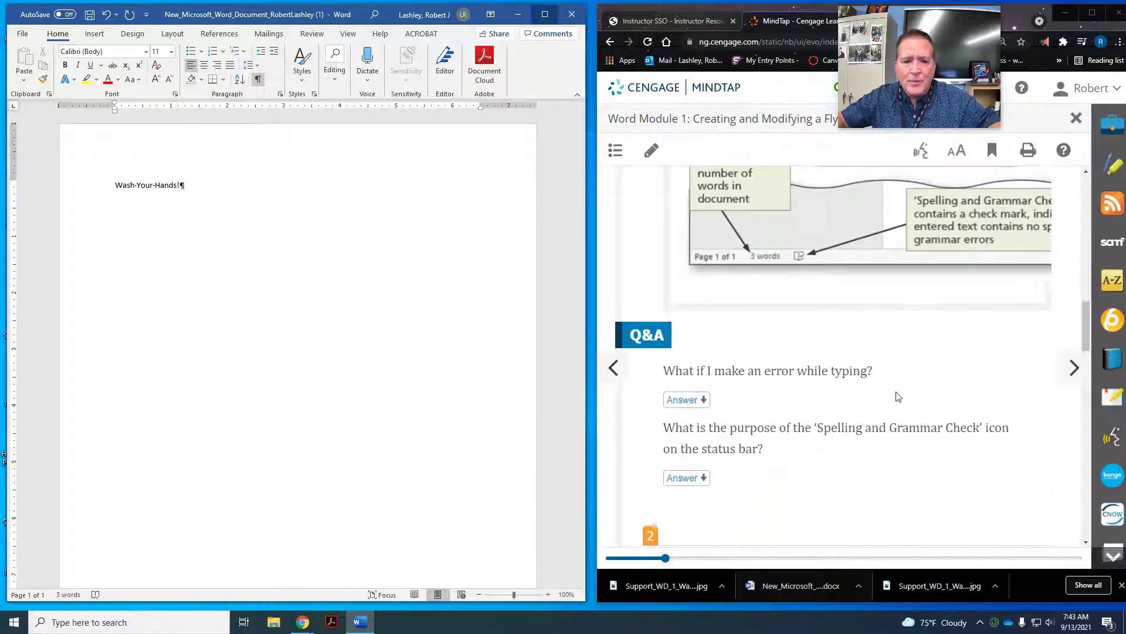
scroll(895, 395, "down", 4)
scroll(895, 395, "down", 1)
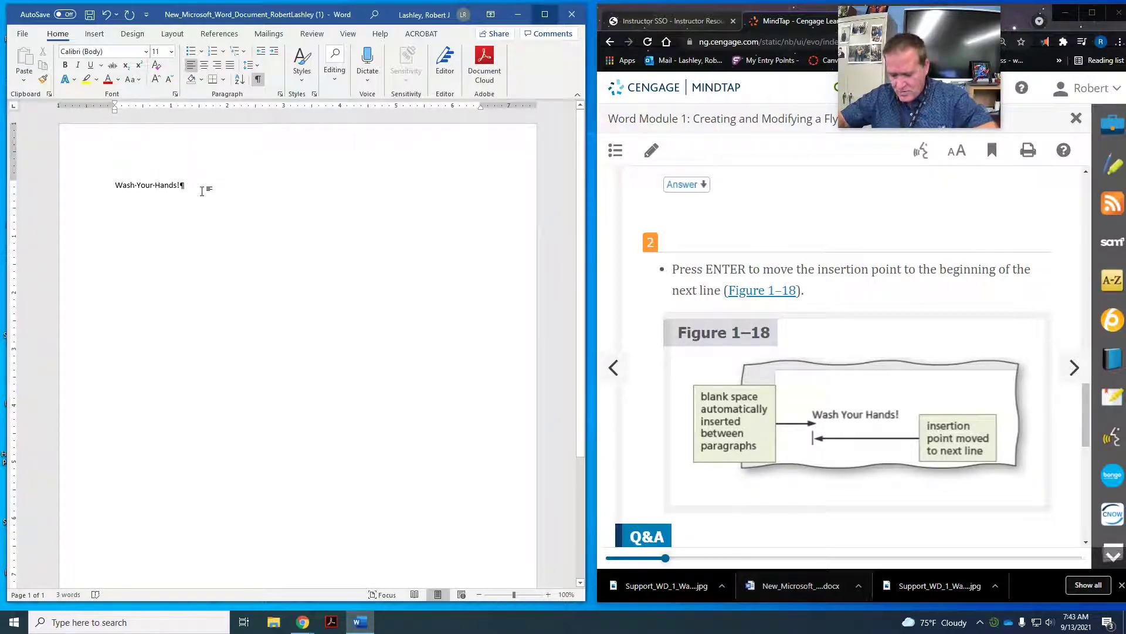
key("Return")
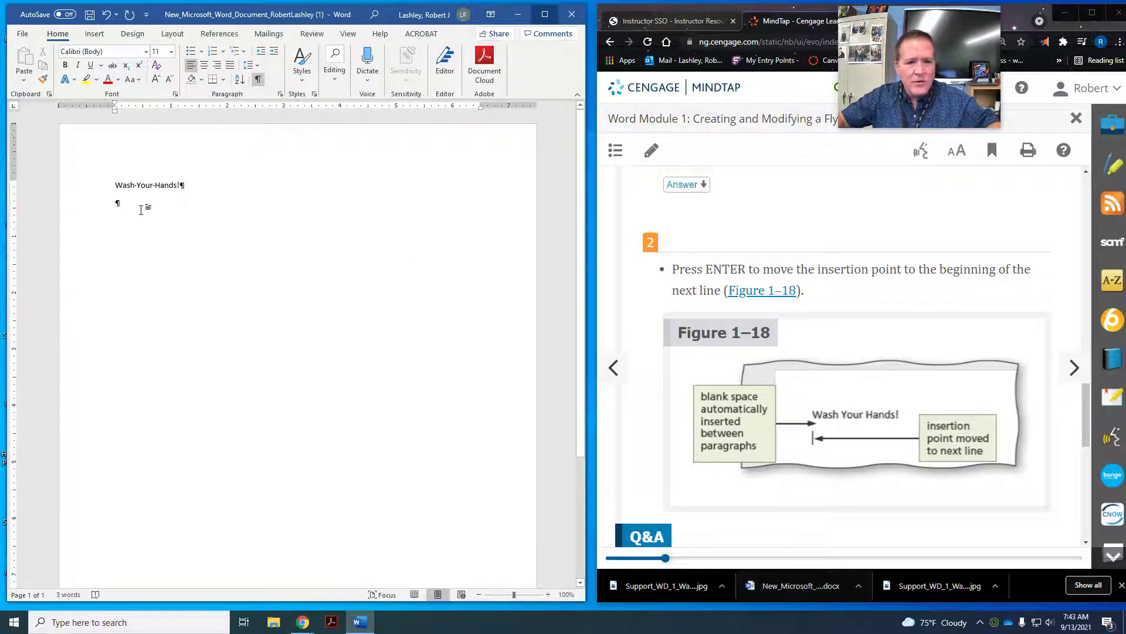
left_click(258, 82)
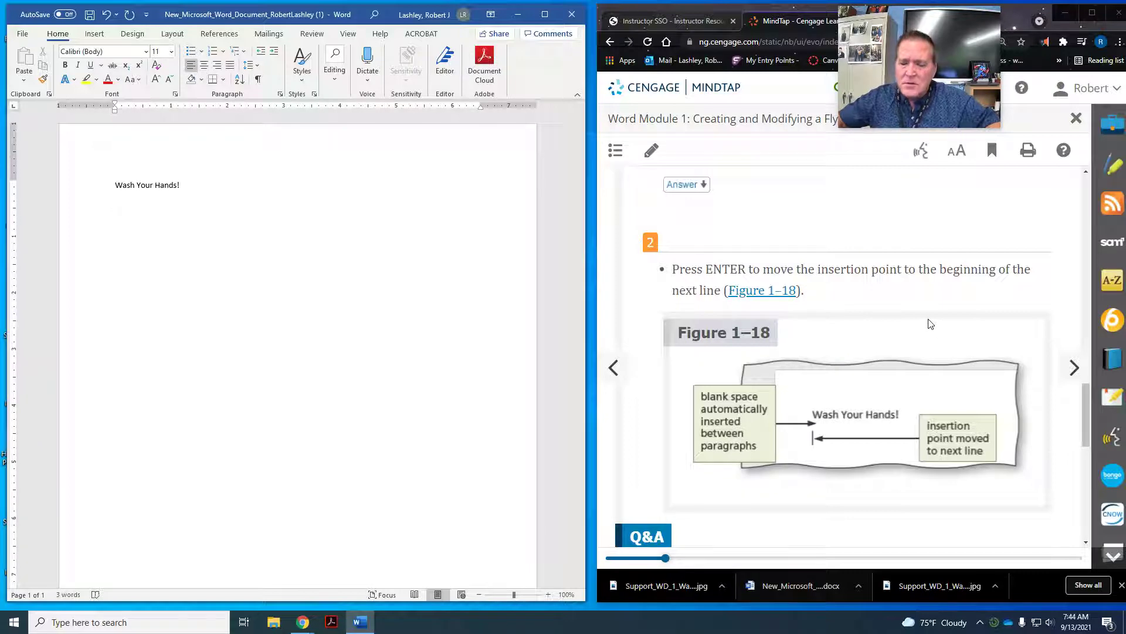
Step: Advance the textbook reading to section WD 1-5b, "To Change the Zoom to Page Width"
scroll(928, 323, "down", 1)
scroll(929, 323, "down", 4)
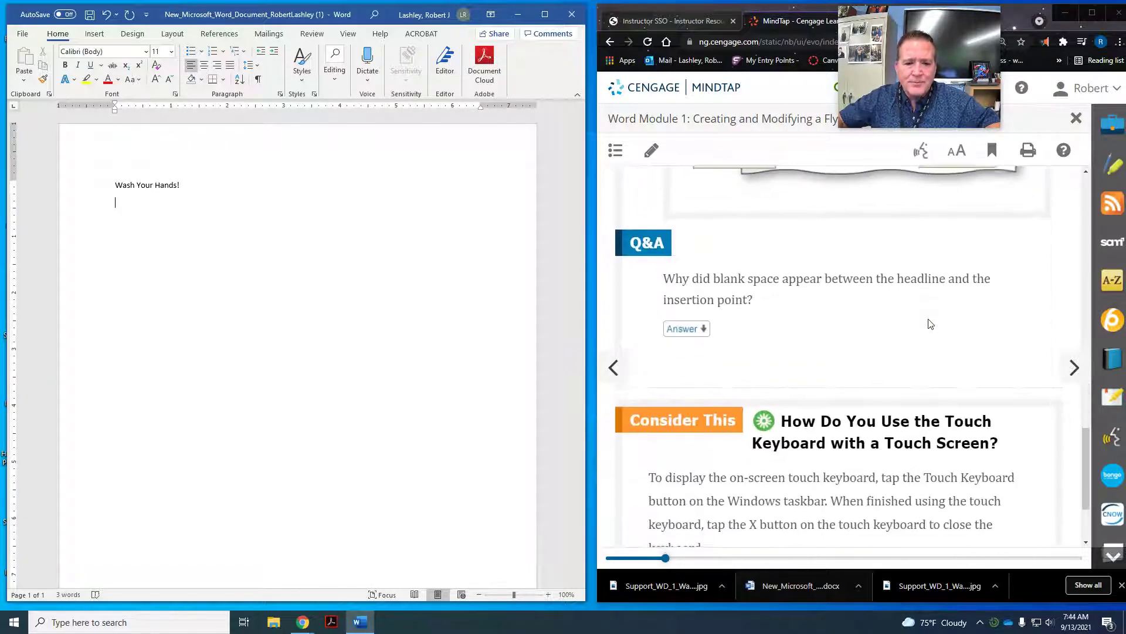
scroll(929, 323, "down", 2)
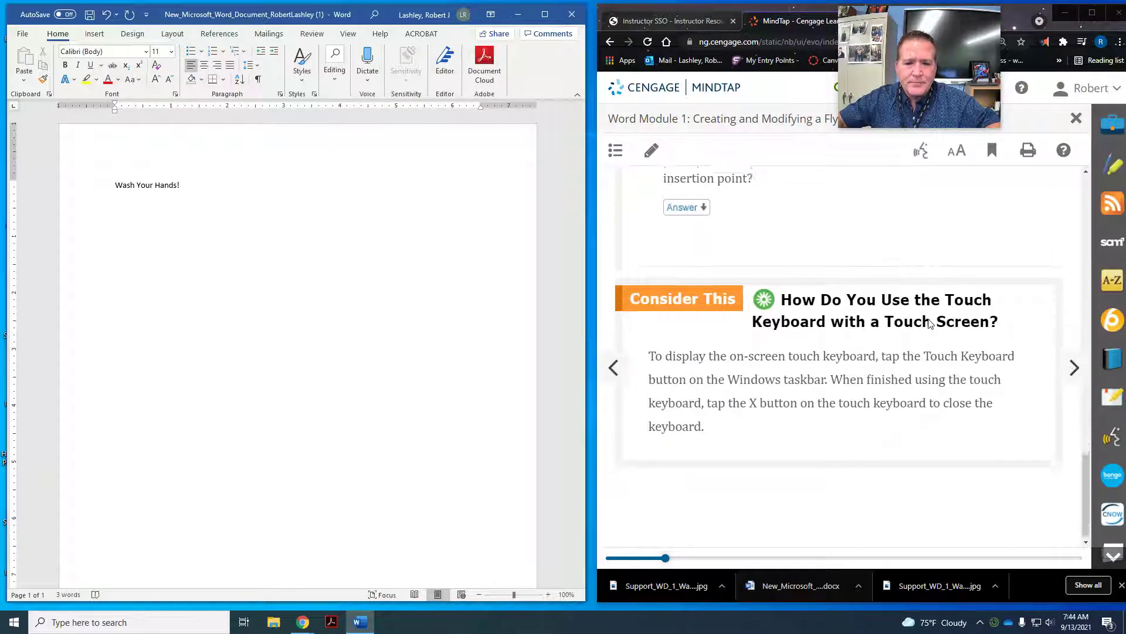
left_click(1063, 365)
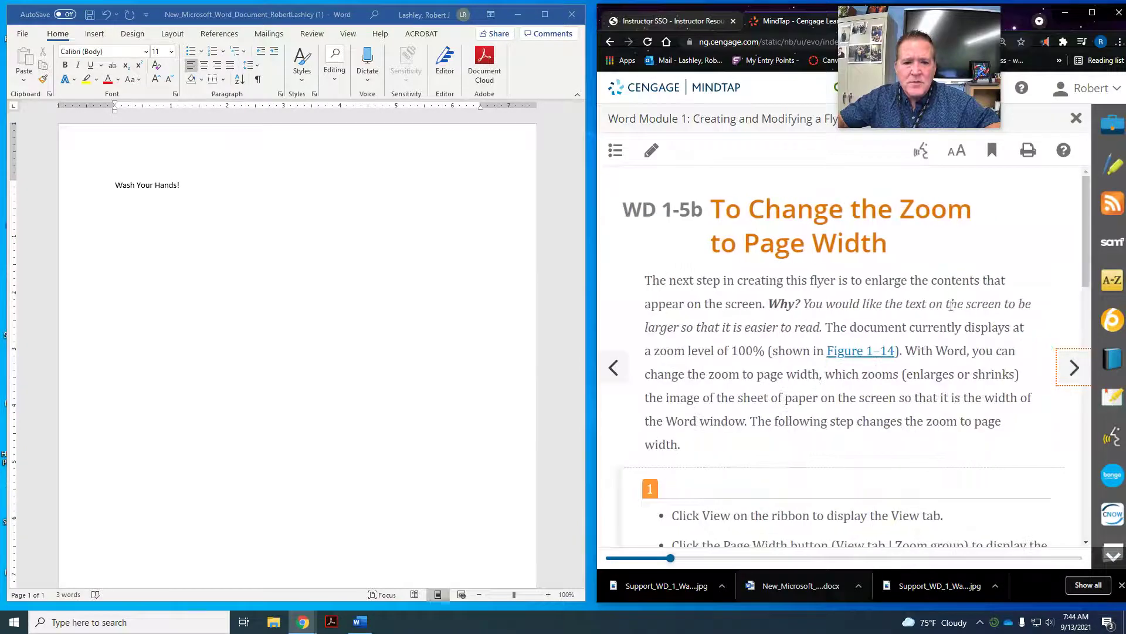
Step: Read the WD 1-5b instructions and set the Word document's zoom to Page Width
scroll(829, 265, "down", 1)
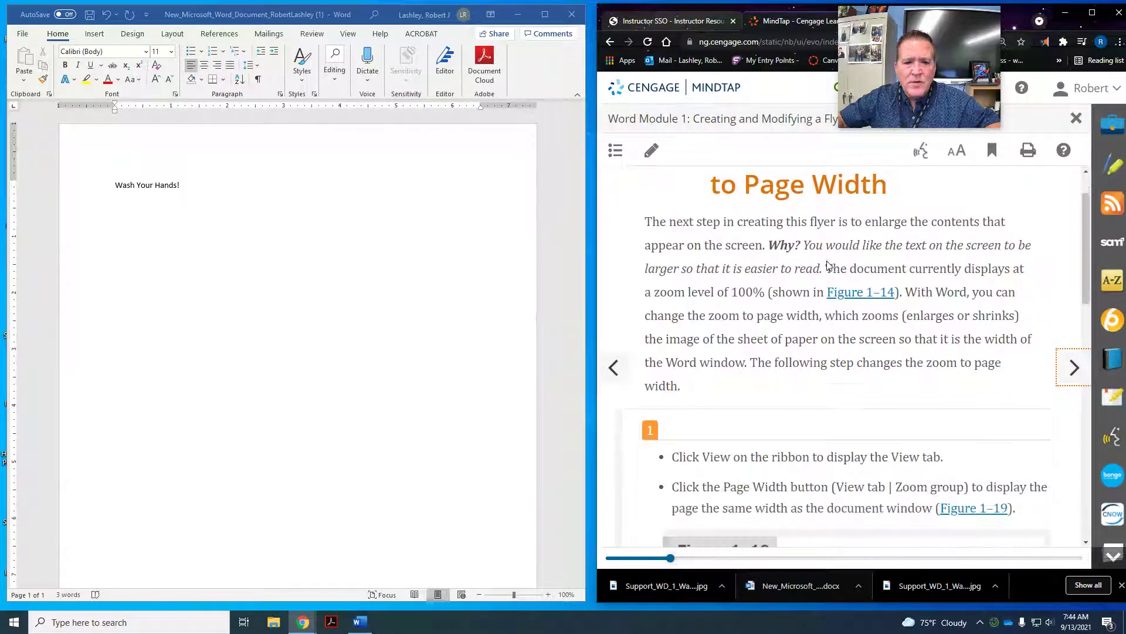
scroll(828, 265, "down", 2)
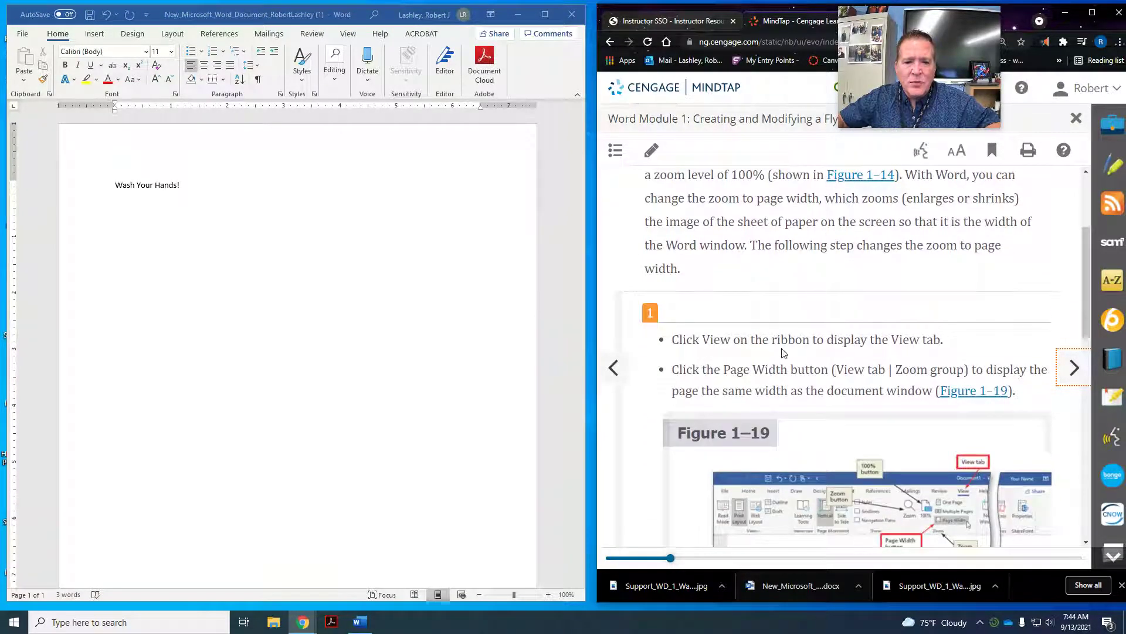
scroll(789, 353, "down", 1)
scroll(794, 354, "down", 1)
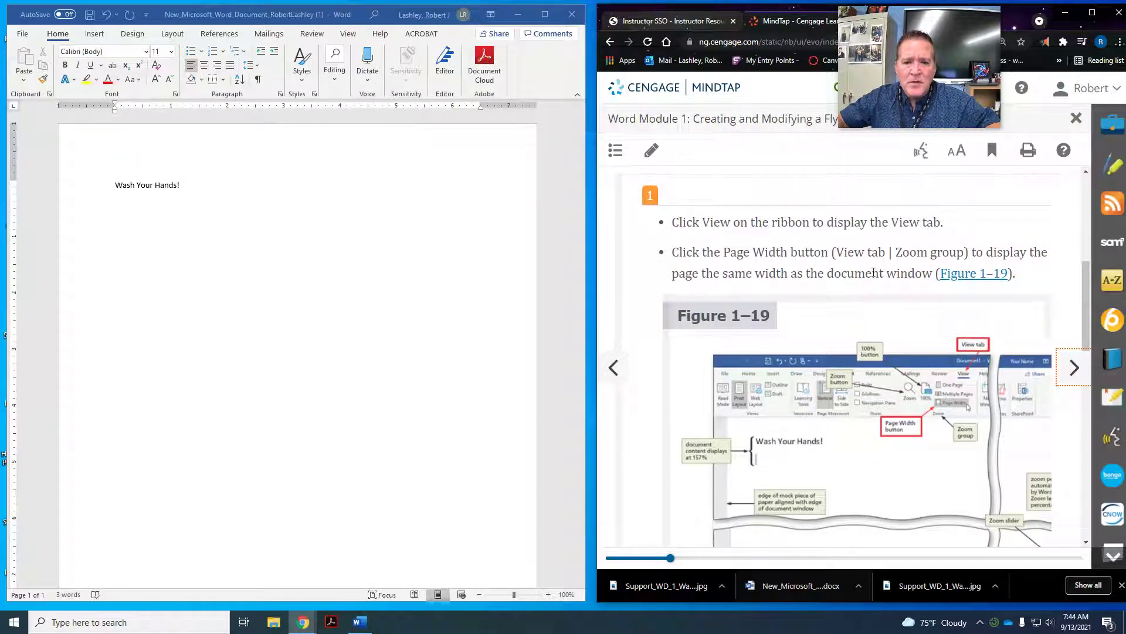
scroll(874, 273, "down", 1)
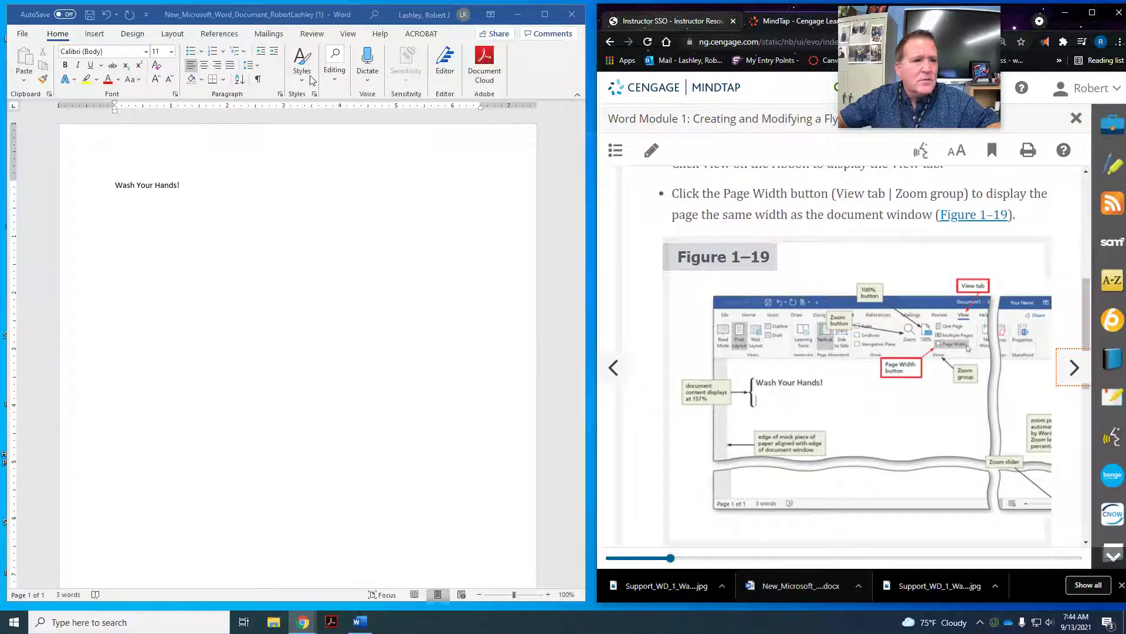
left_click(353, 34)
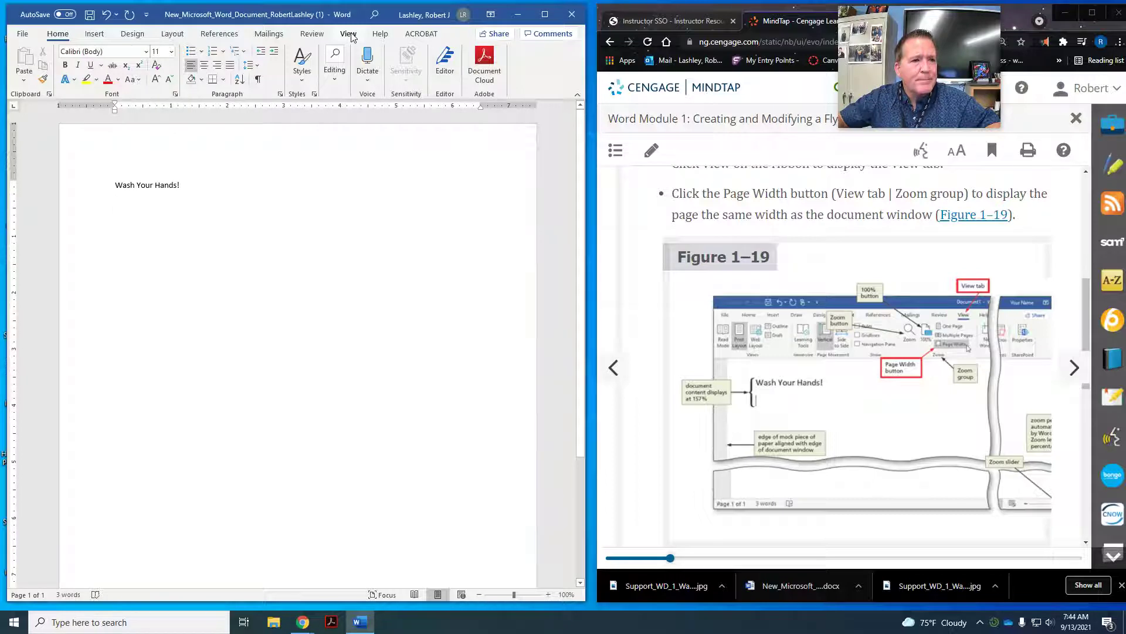
left_click(350, 35)
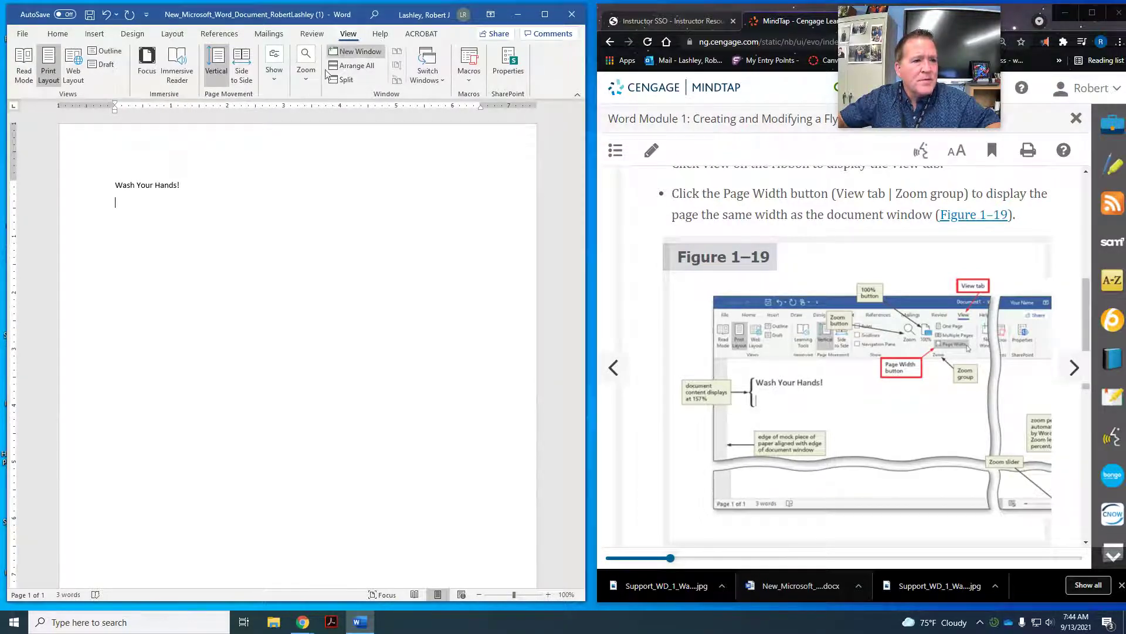
left_click(308, 85)
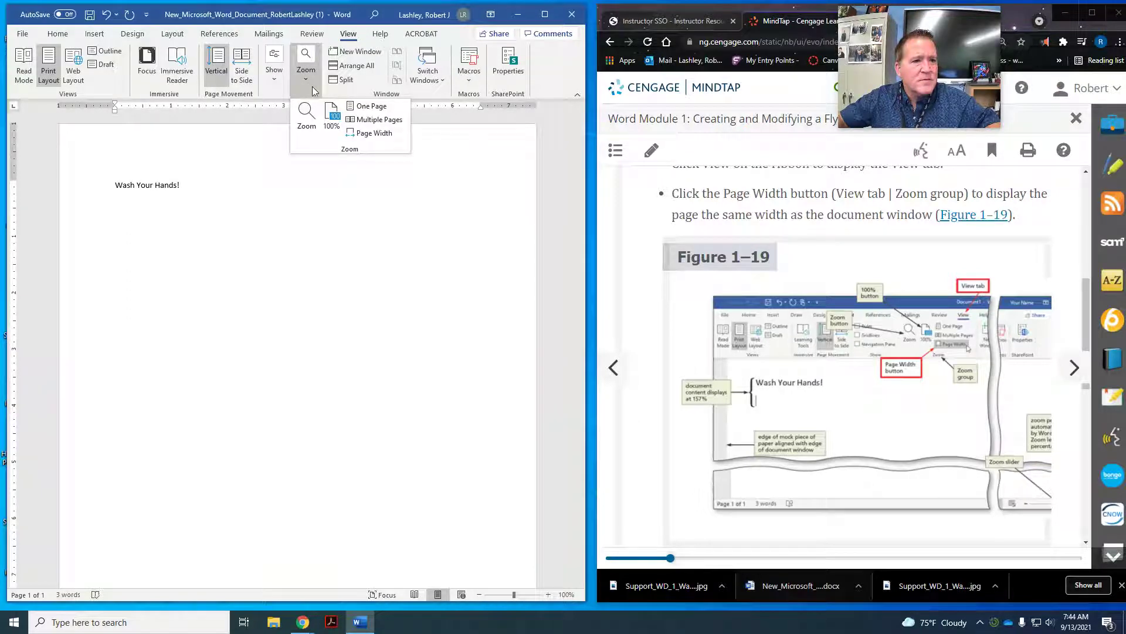
left_click(372, 135)
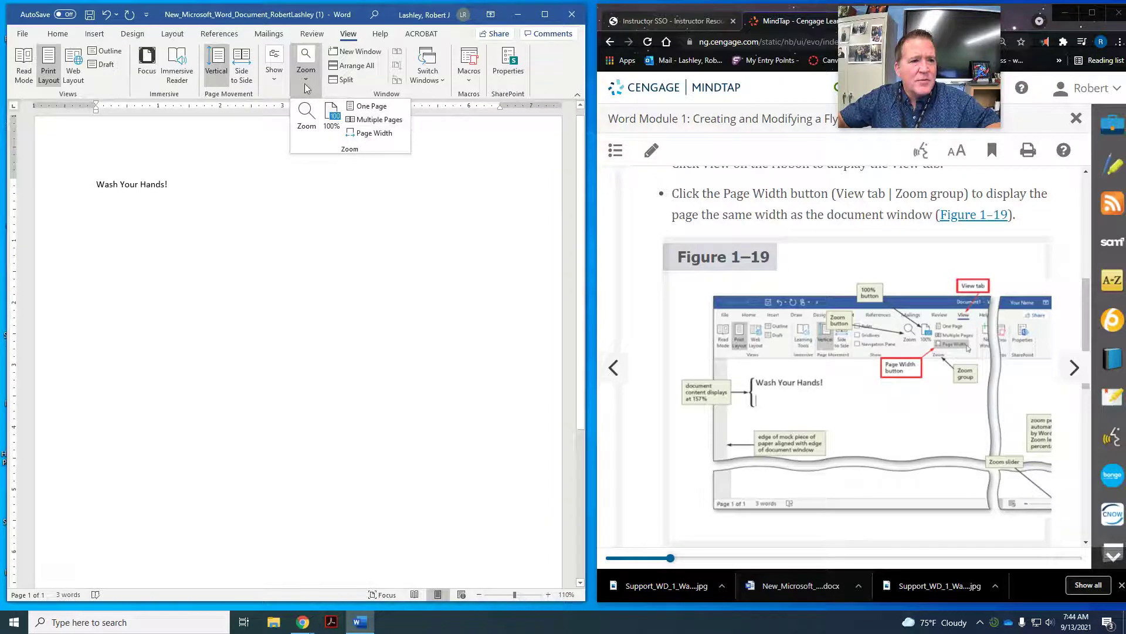
Step: Examine the Zoom options with the Word window maximized and again at its restored size
double_click(550, 14)
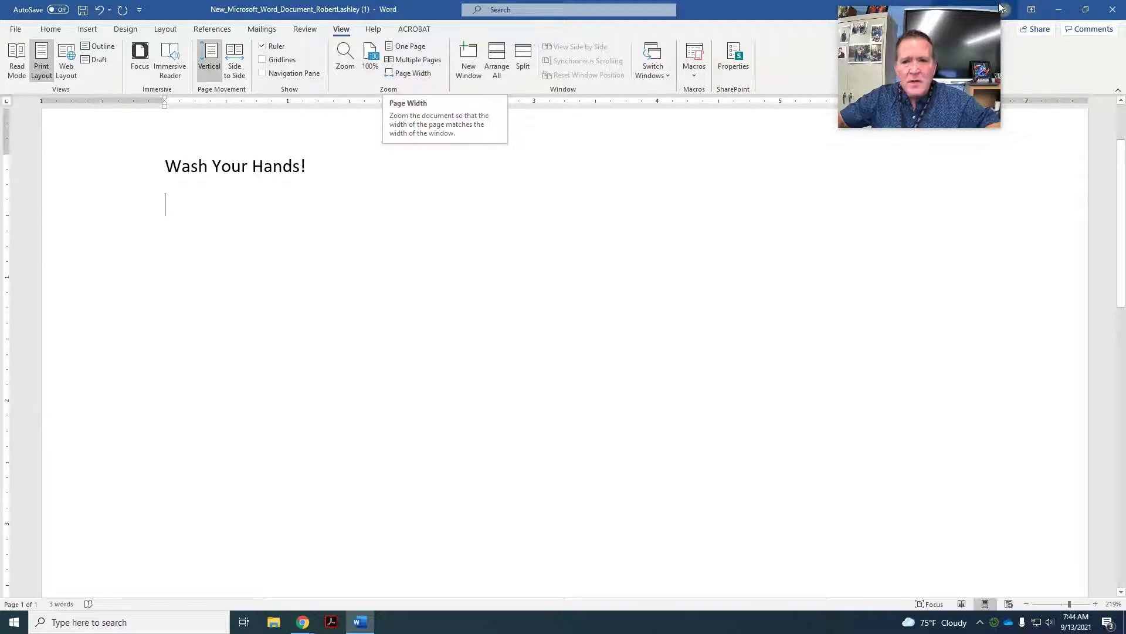
left_click(1090, 11)
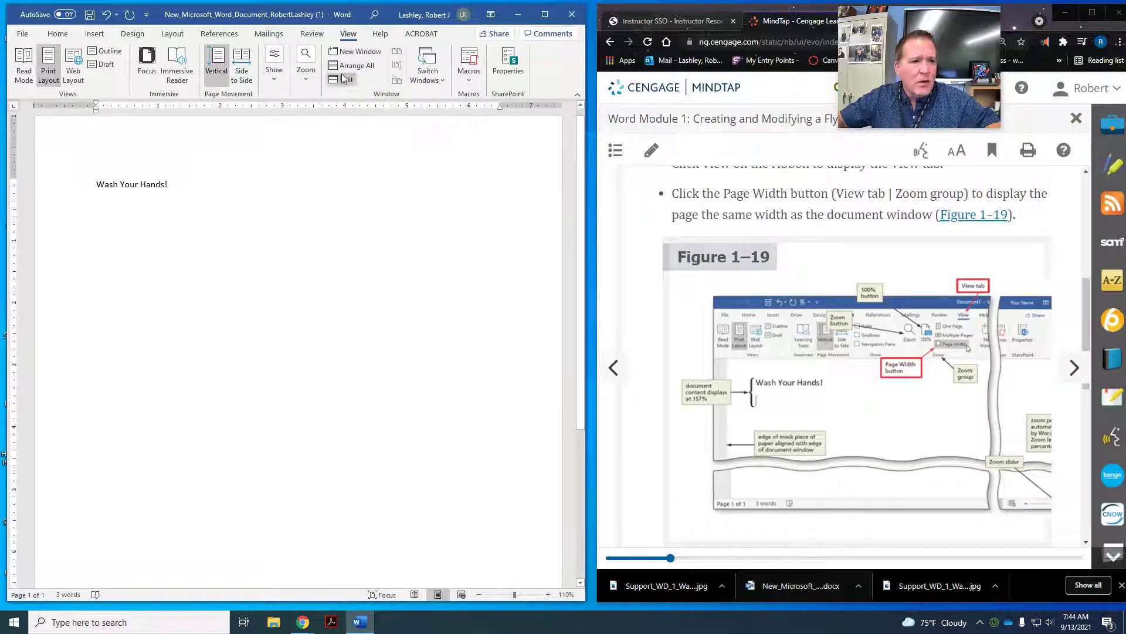
left_click(315, 80)
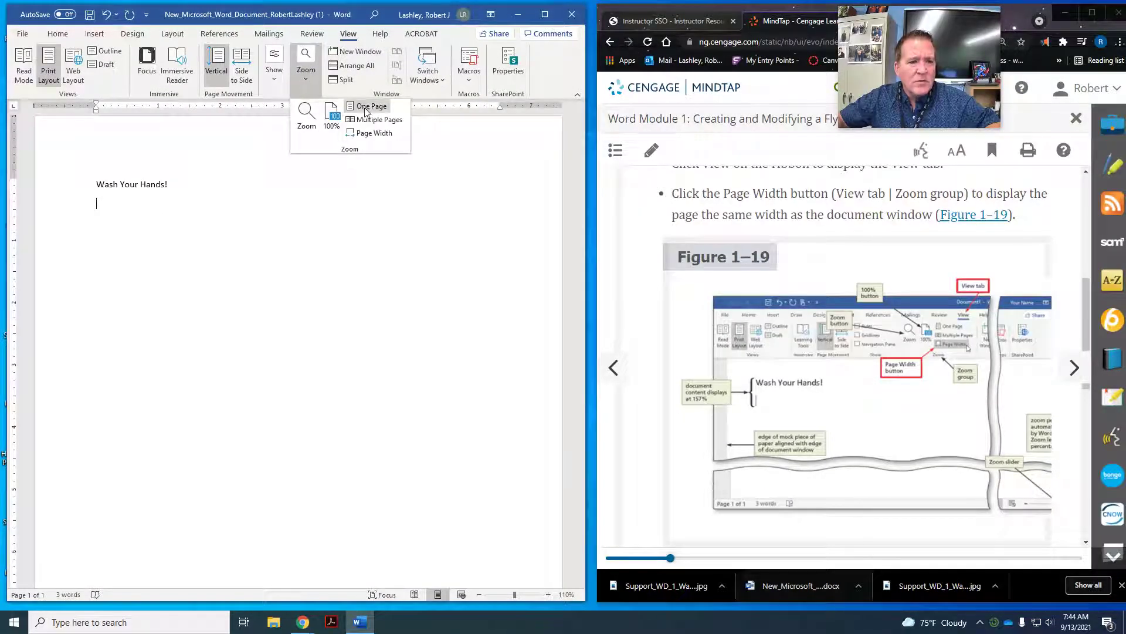
left_click(413, 292)
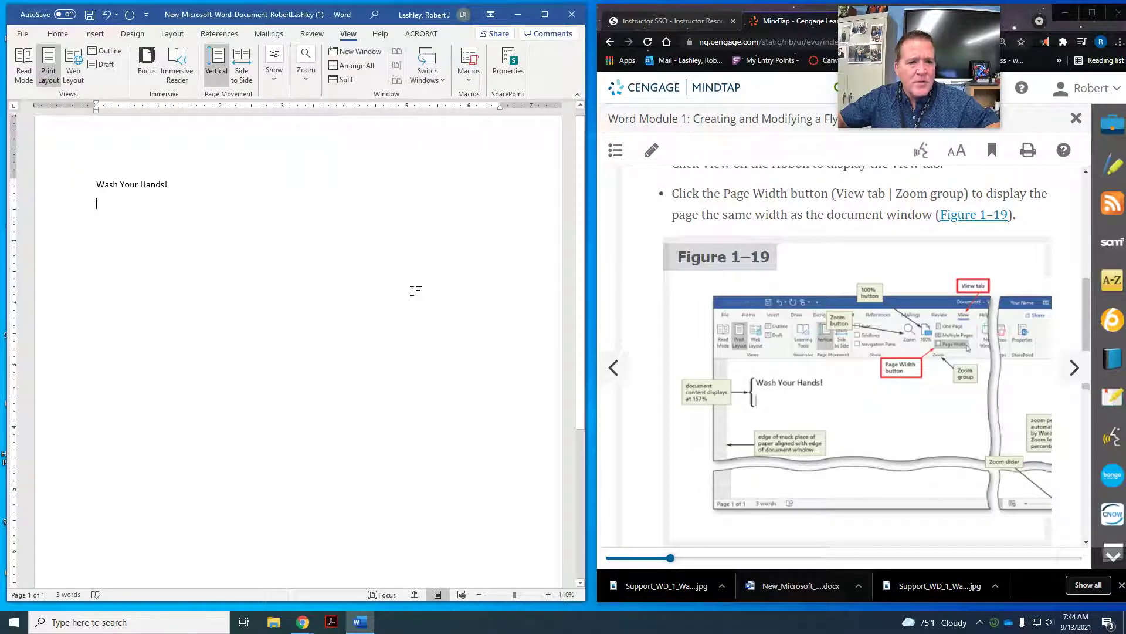
Step: Advance the textbook to section WD 1-5c, "To Display Formatting Marks", and read its instructions and Figure 1-20
scroll(956, 320, "down", 10)
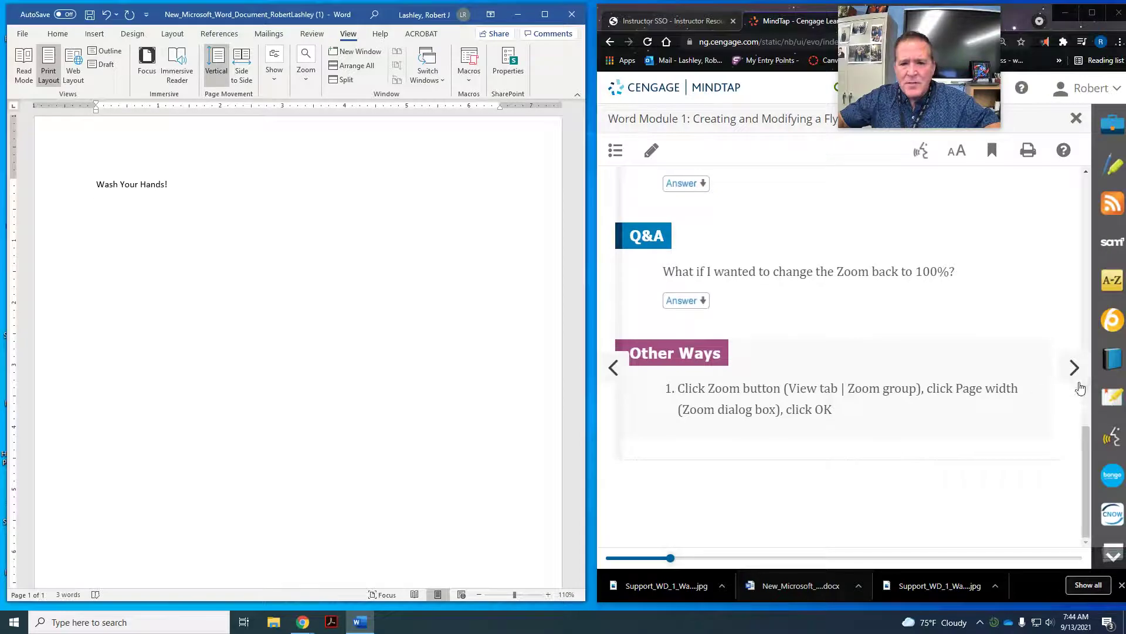
left_click(1076, 379)
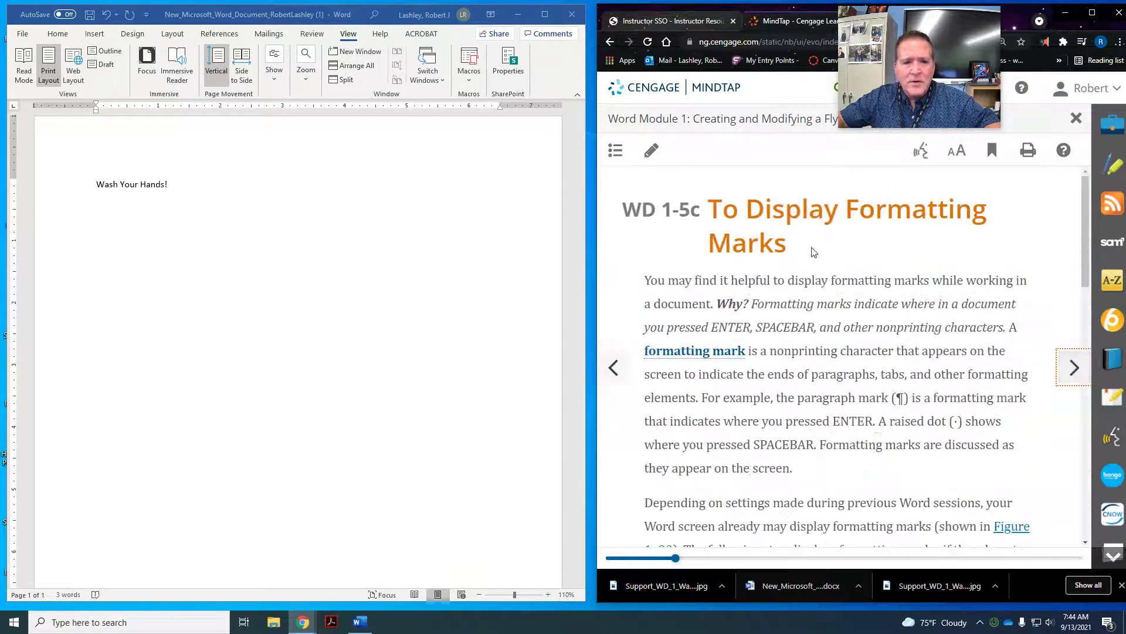
scroll(857, 275, "down", 4)
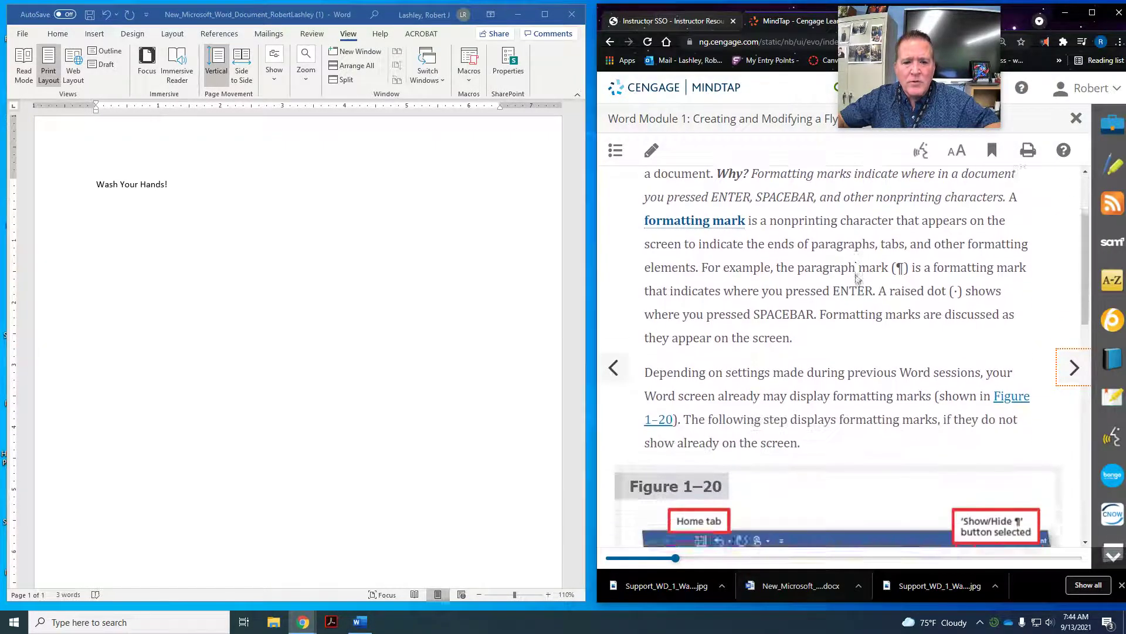
scroll(856, 275, "down", 5)
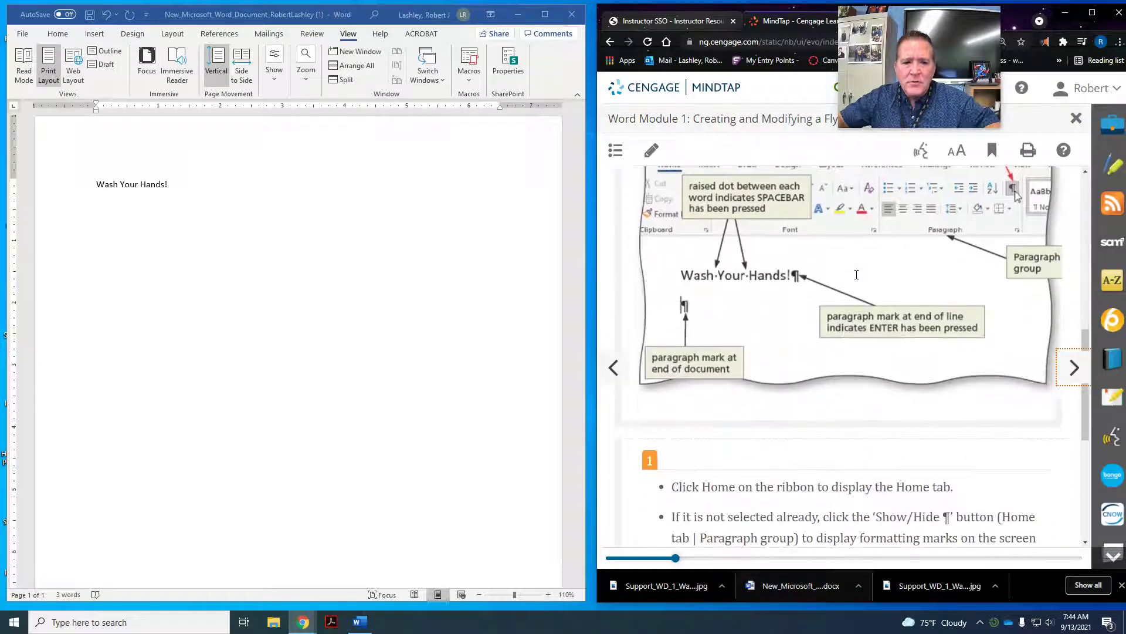
scroll(856, 275, "up", 4)
scroll(857, 281, "up", 1)
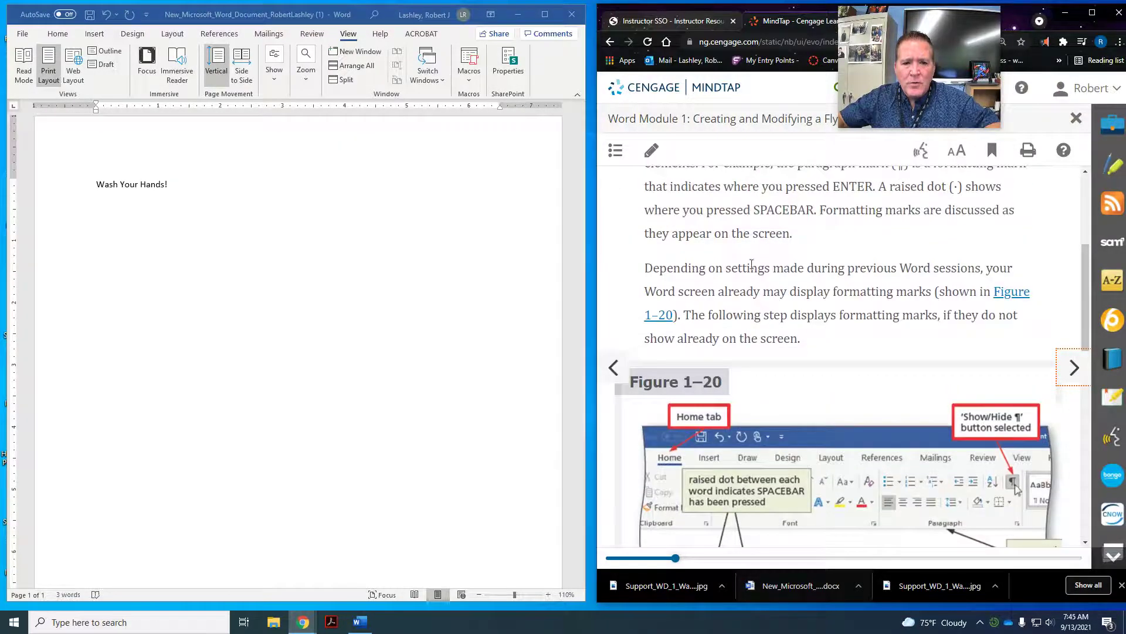
scroll(759, 285, "up", 1)
scroll(760, 285, "down", 9)
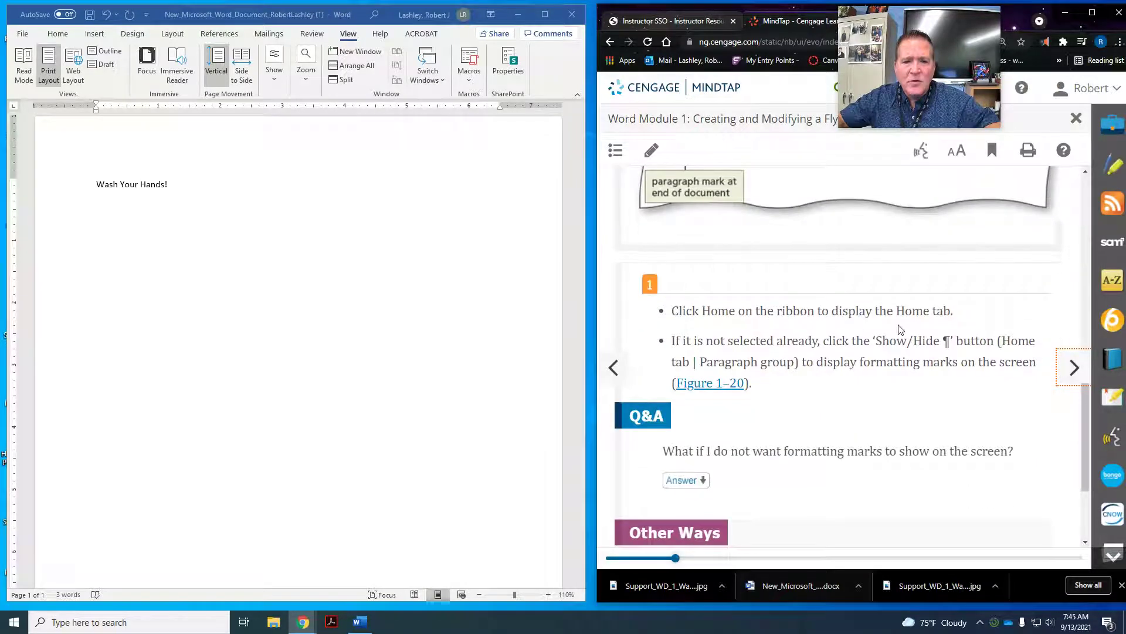
Step: Display the formatting marks in the Word document, following the WD 1-5c instructions
left_click(50, 38)
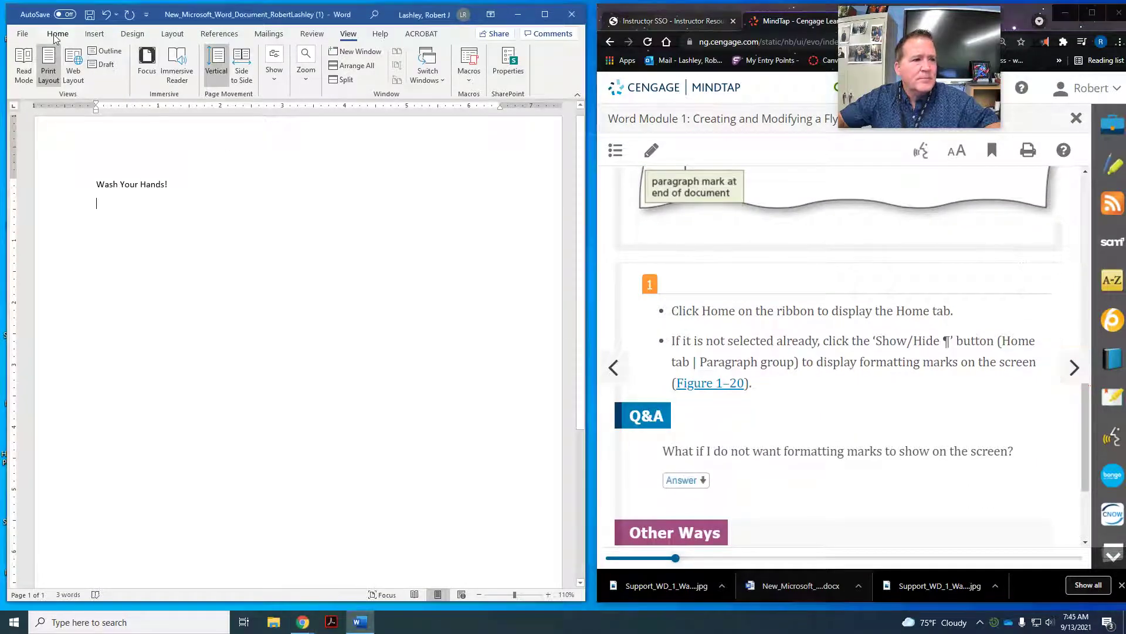
left_click(55, 35)
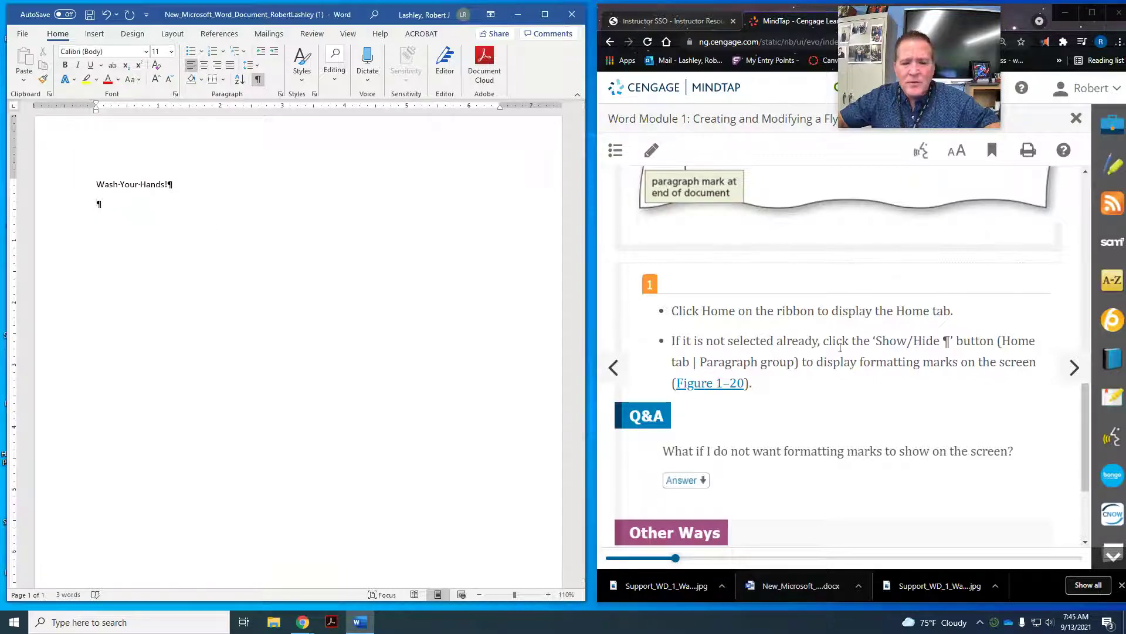
scroll(843, 353, "down", 3)
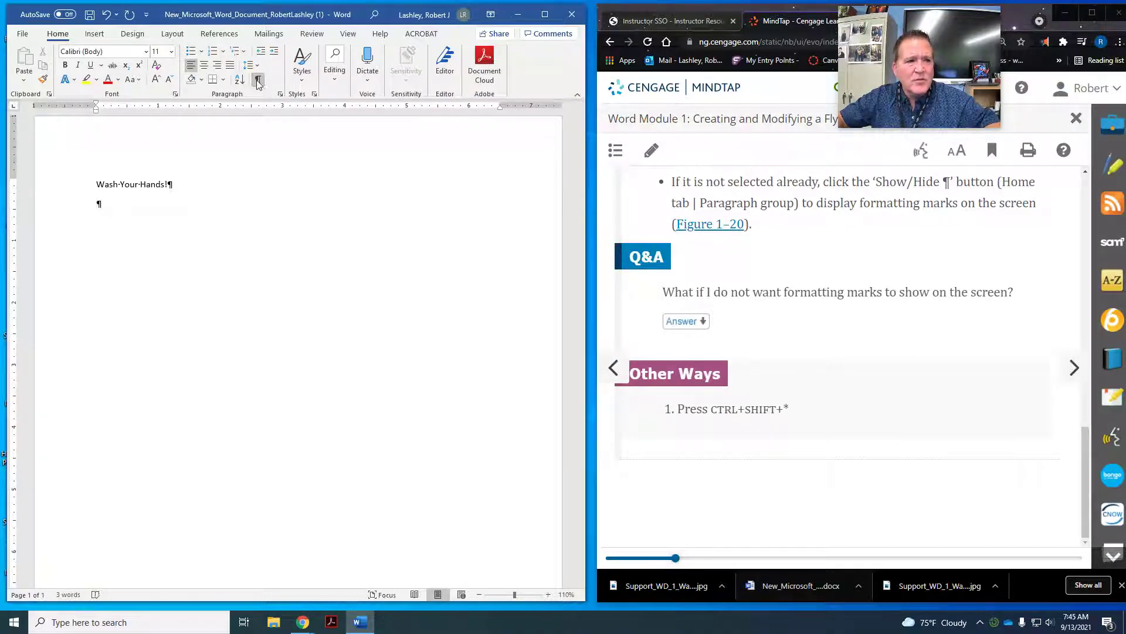
Step: Advance the textbook to section WD 1-5d, "Wordwrap", and read the circumstances that call for a new paragraph
left_click(1068, 370)
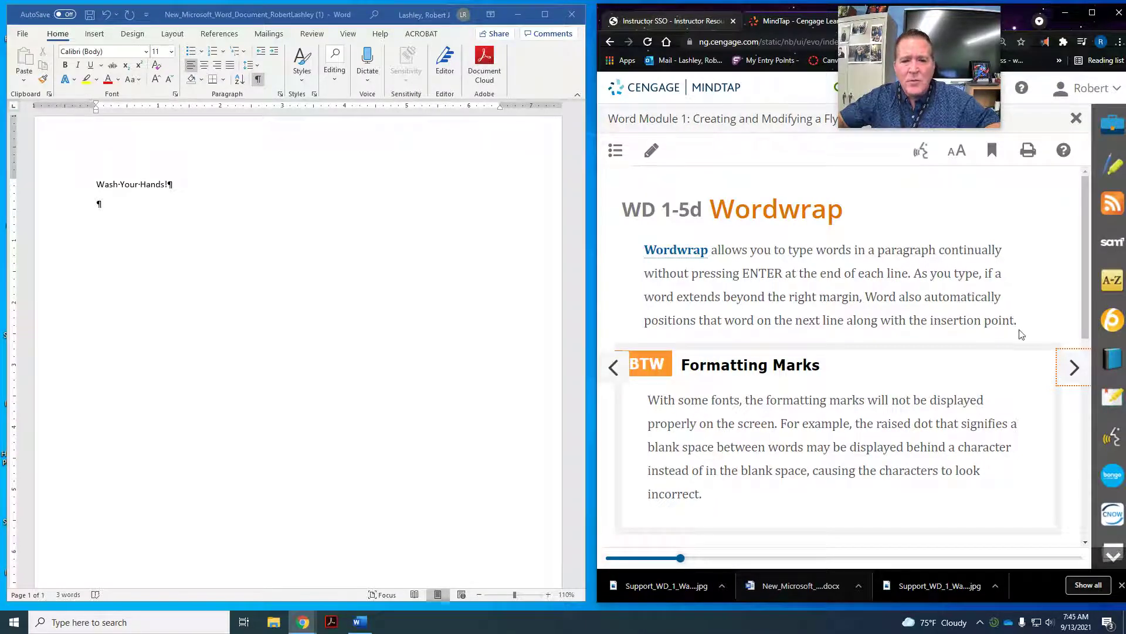
scroll(1027, 336, "down", 7)
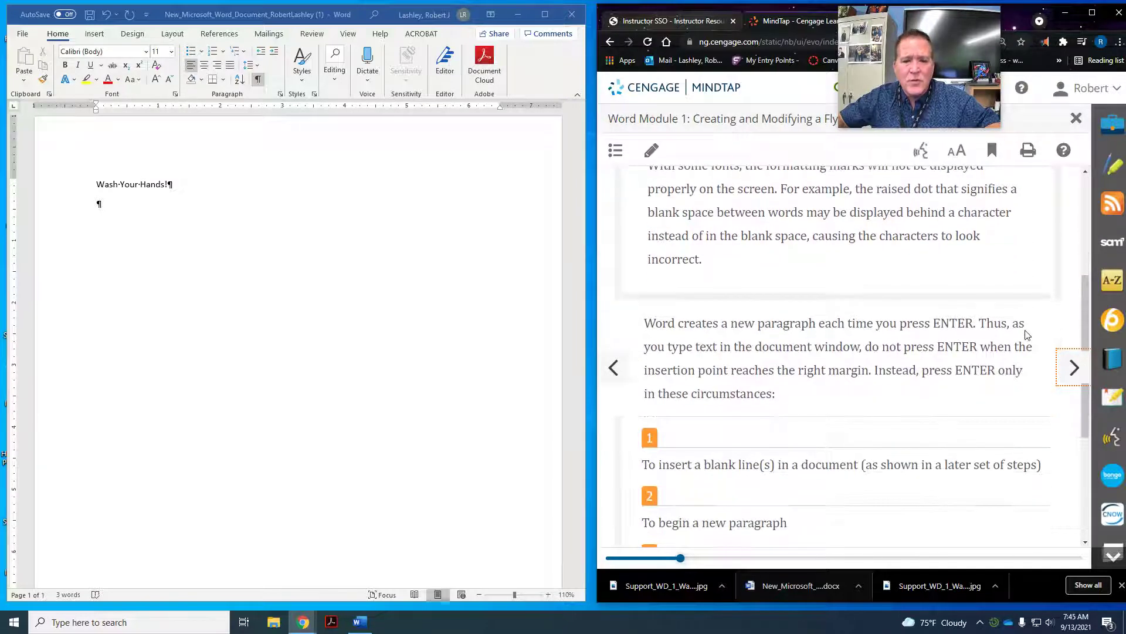
scroll(1027, 336, "down", 1)
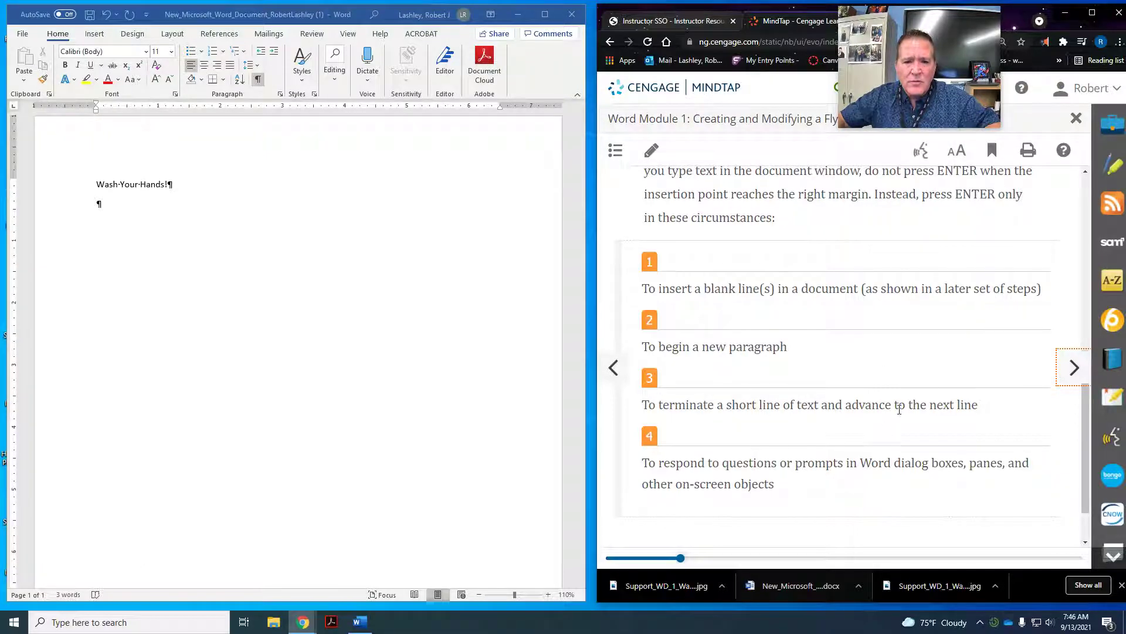
scroll(899, 405, "down", 1)
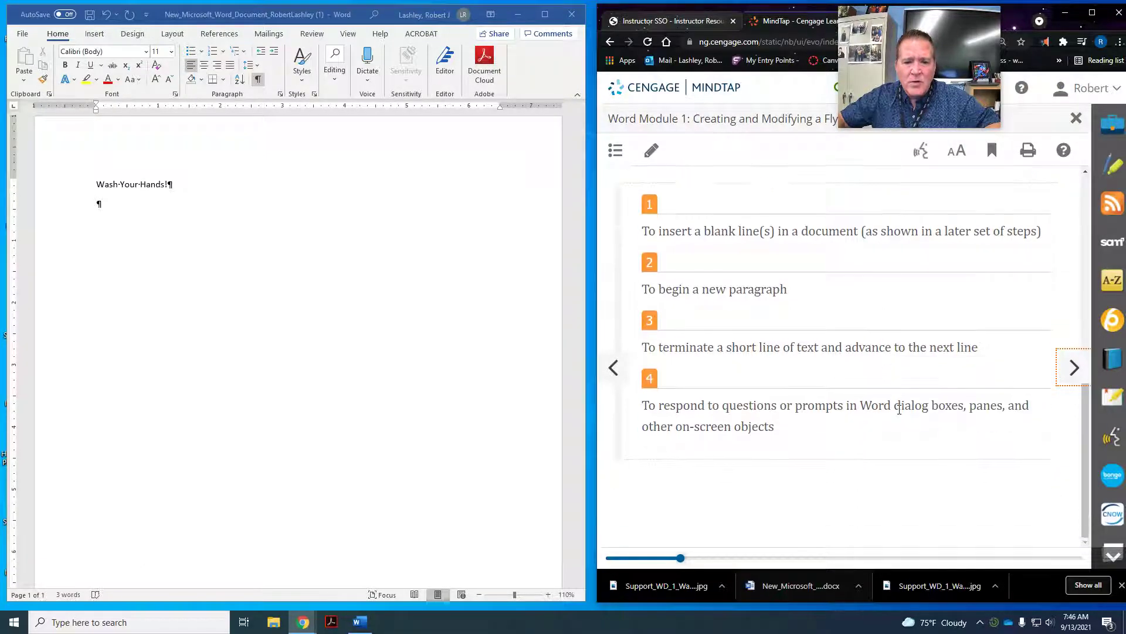
Step: Advance the textbook to section WD 1-5e, "To Wordwrap Text as You Type", and read the body copy instructions
left_click(1060, 373)
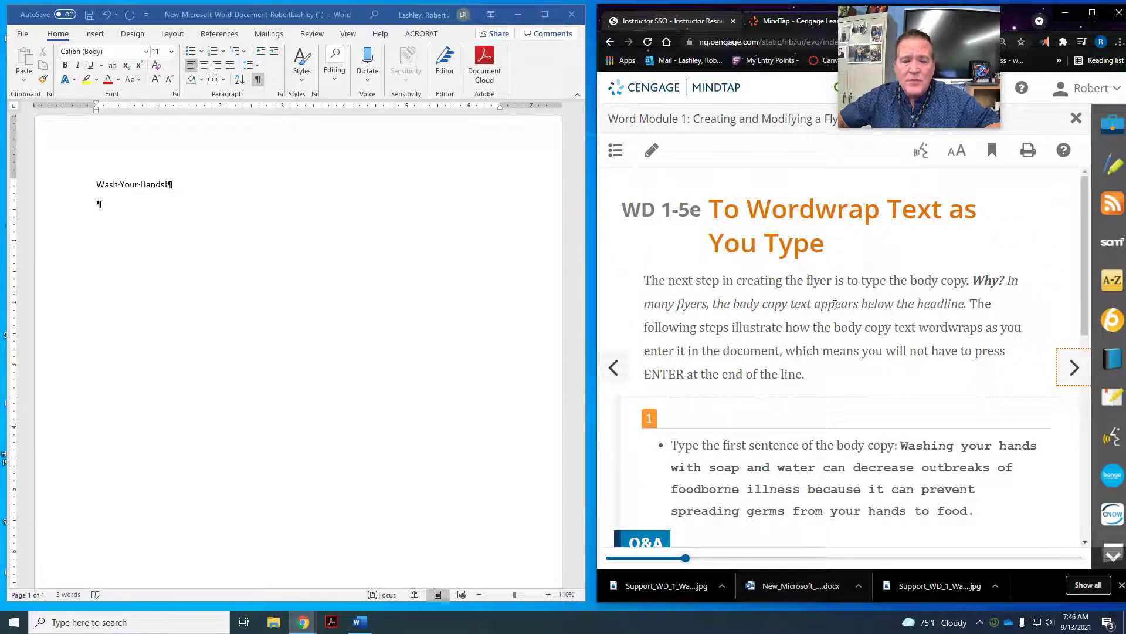
scroll(837, 317, "down", 2)
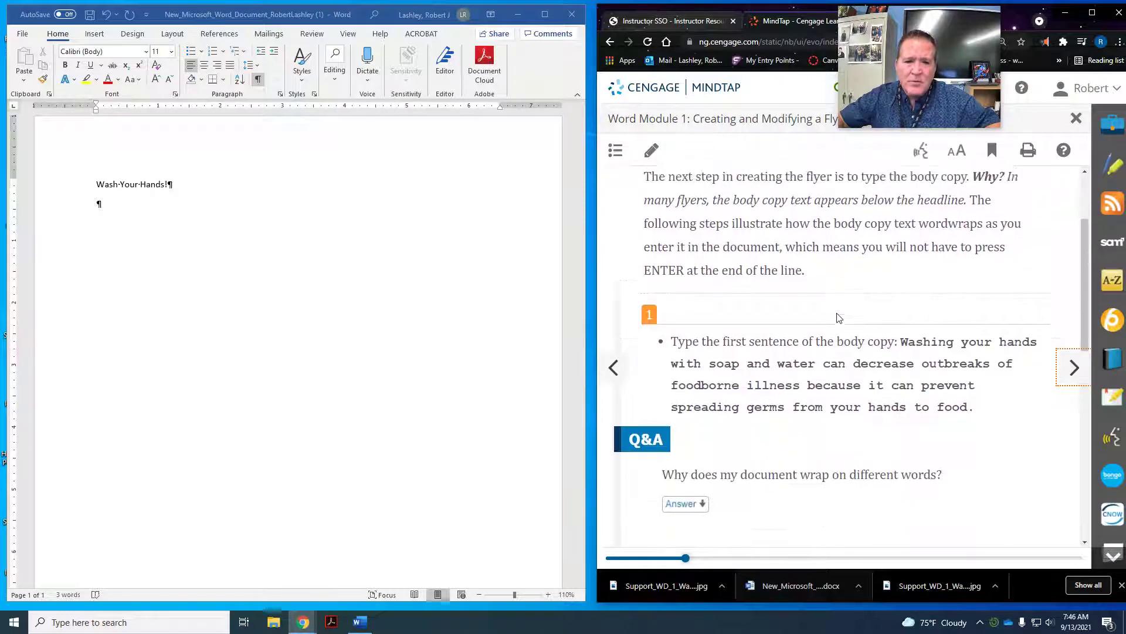
scroll(837, 317, "down", 1)
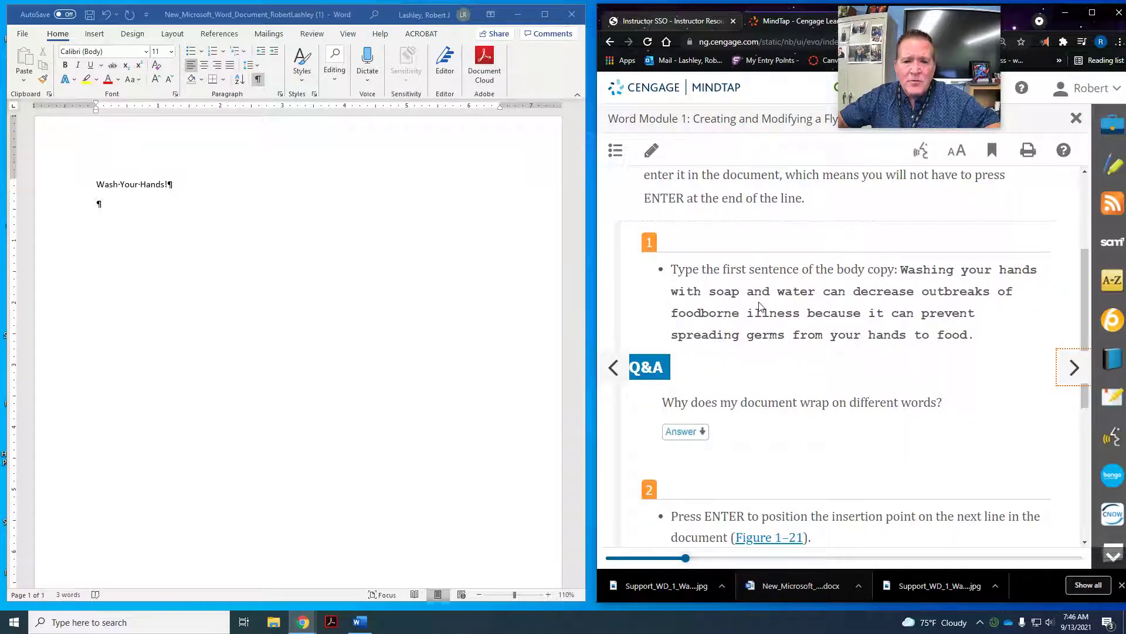
Step: Below the headline, enter "Washing your hands with soap and water can decrease outbreaks of foodborne illness because it can prevent spreading germs from your hands to food."
left_click(99, 207)
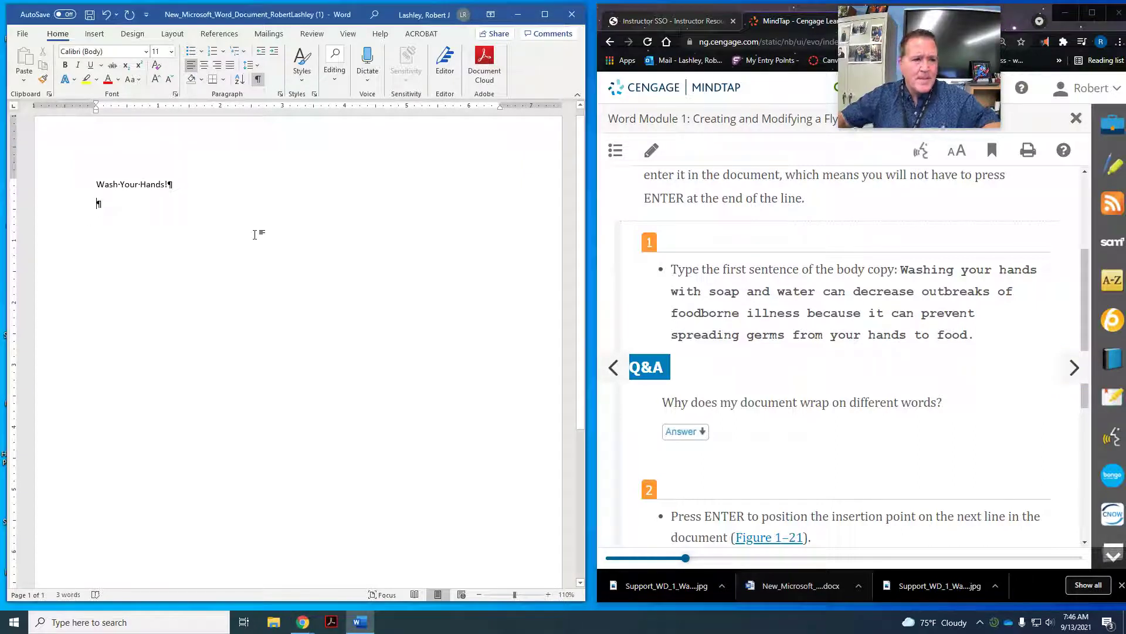
type("Was")
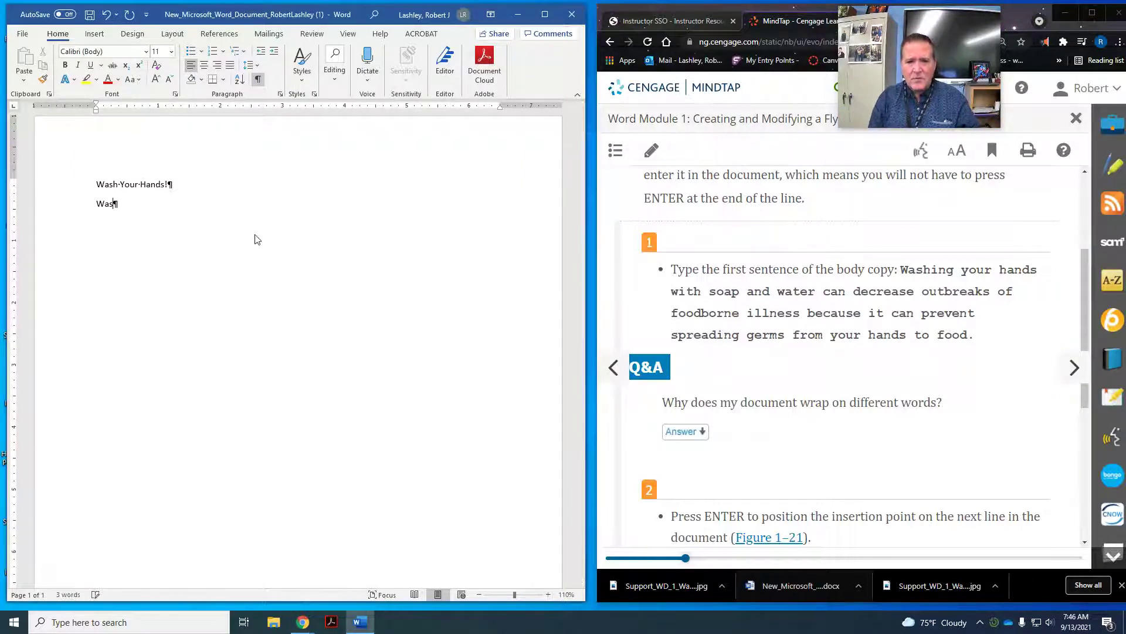
type("hing yhour")
key("BackSpace")
key("BackSpace")
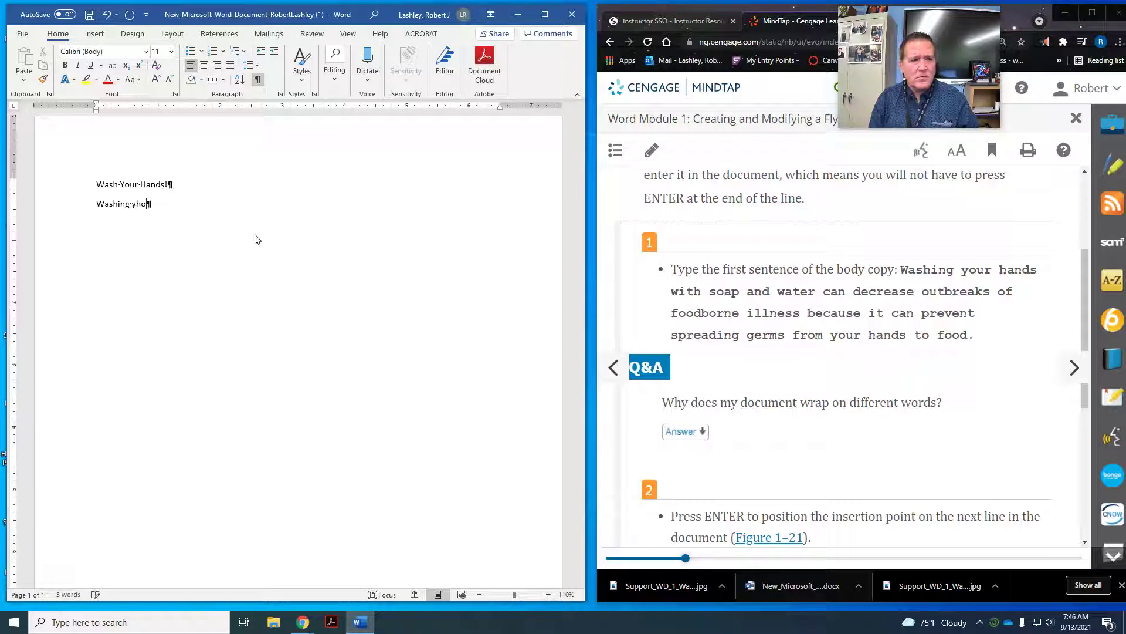
type("our hands")
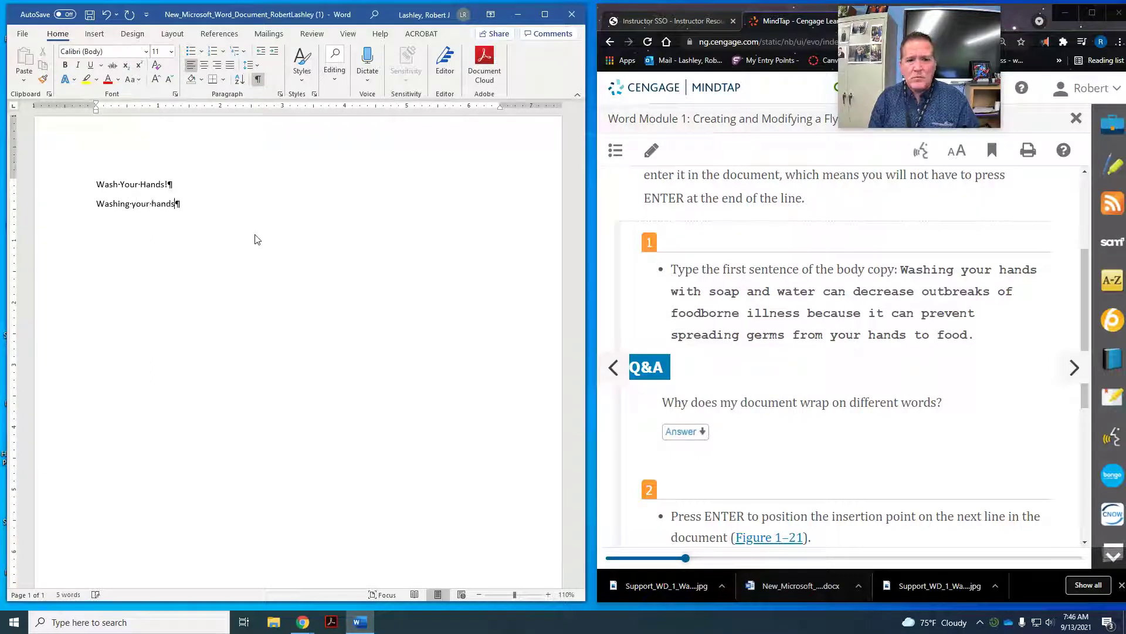
type(" with soap")
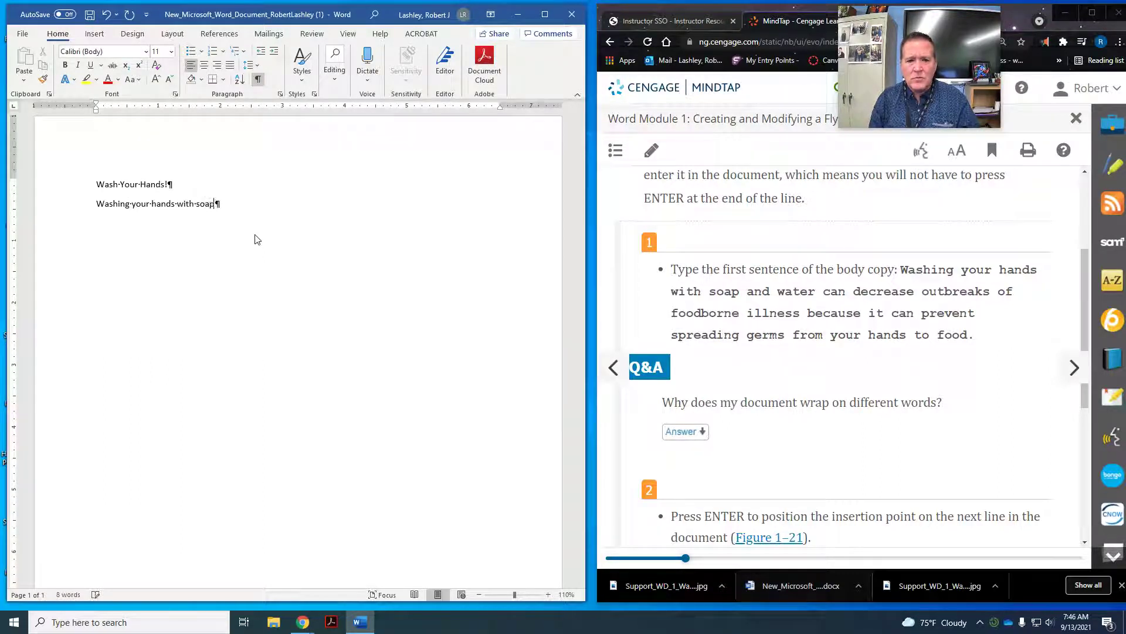
type(" and water ca")
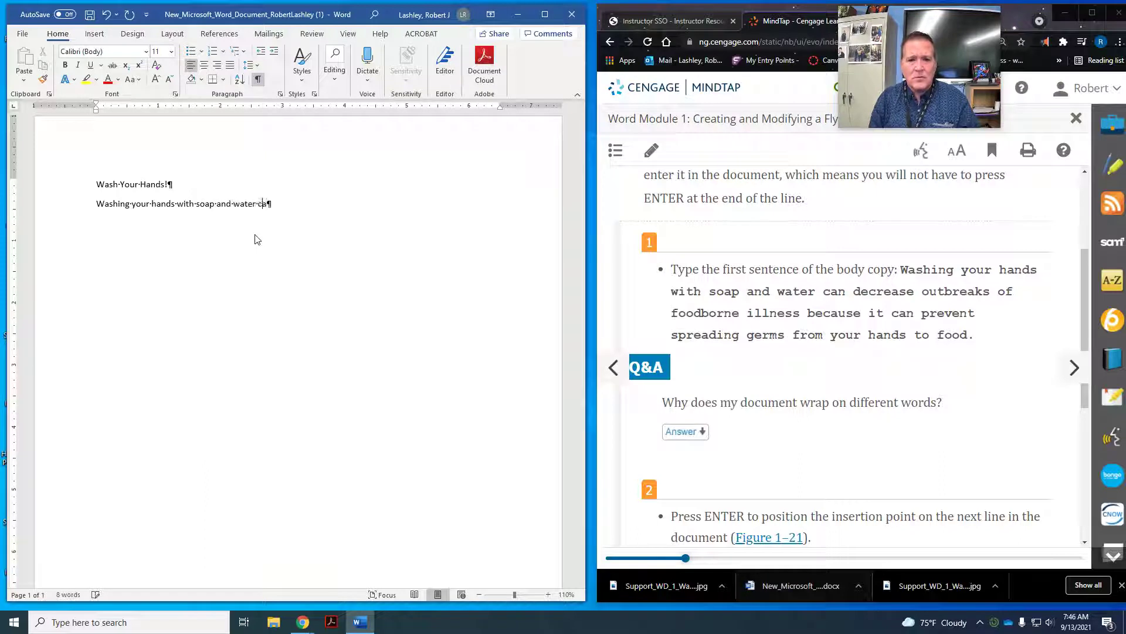
type("n decrease")
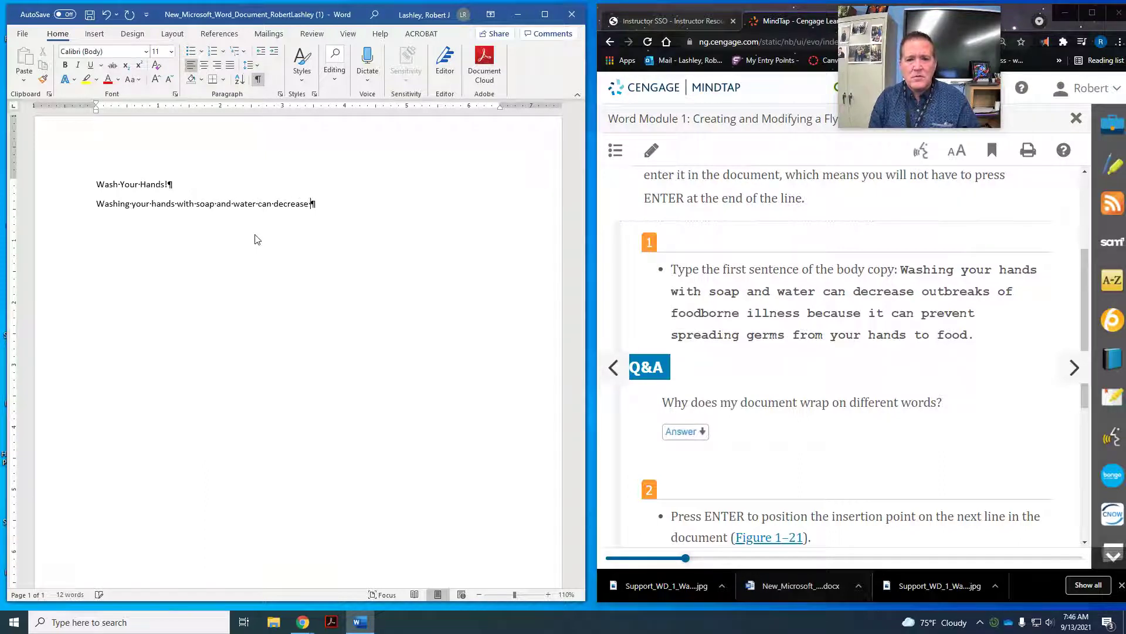
type(" outbreaks of")
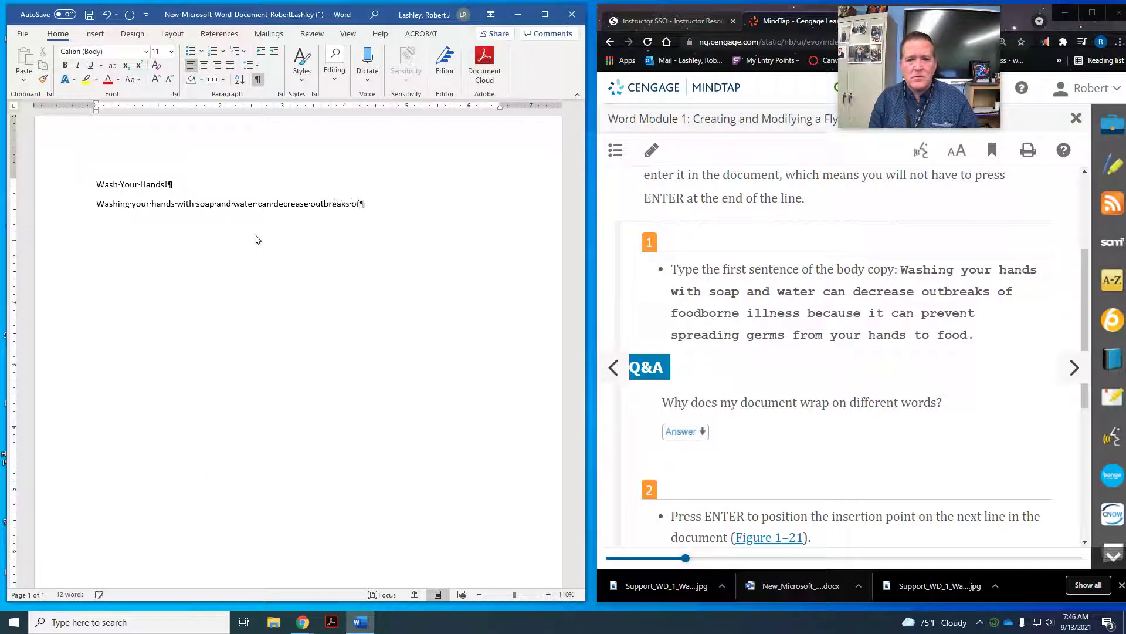
type(" foodborne")
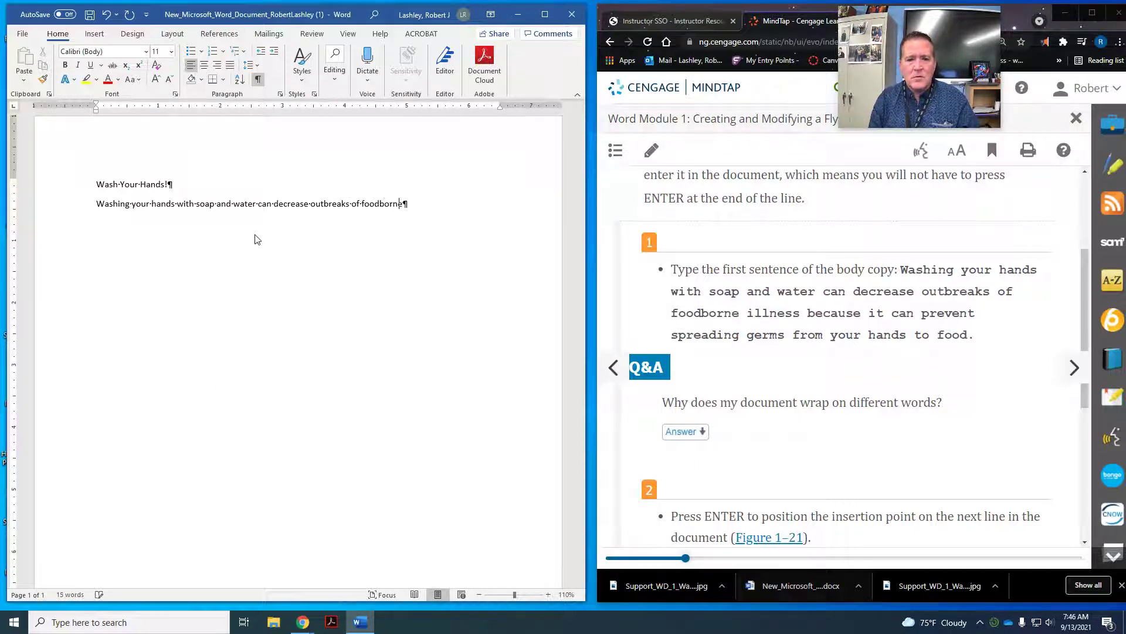
type(" illness")
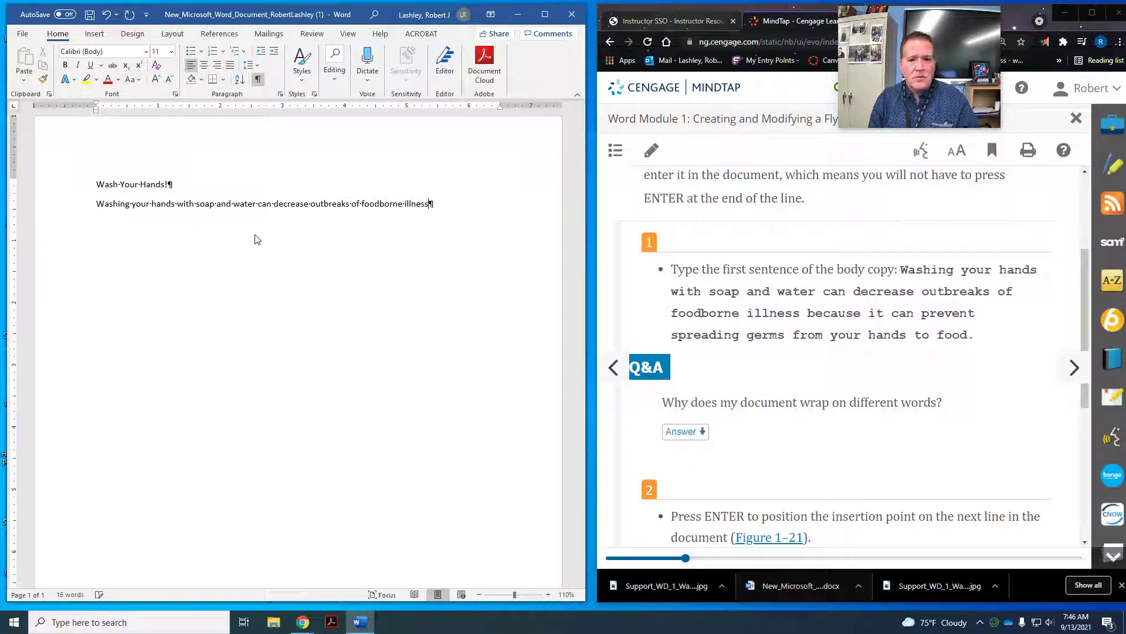
type(" becaus")
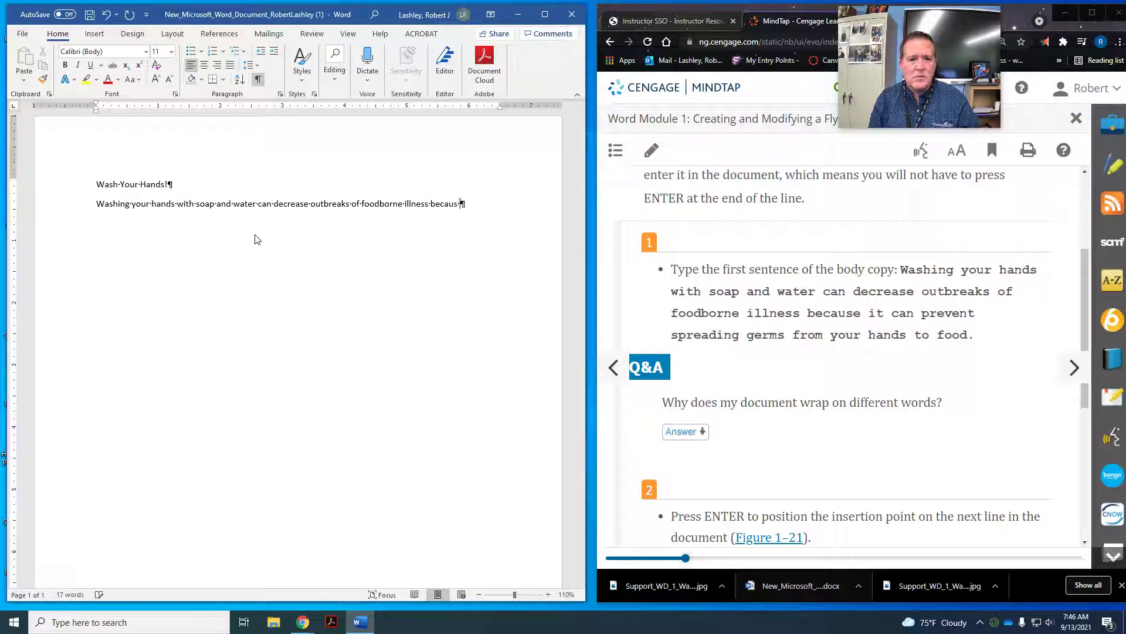
type("e it can prev")
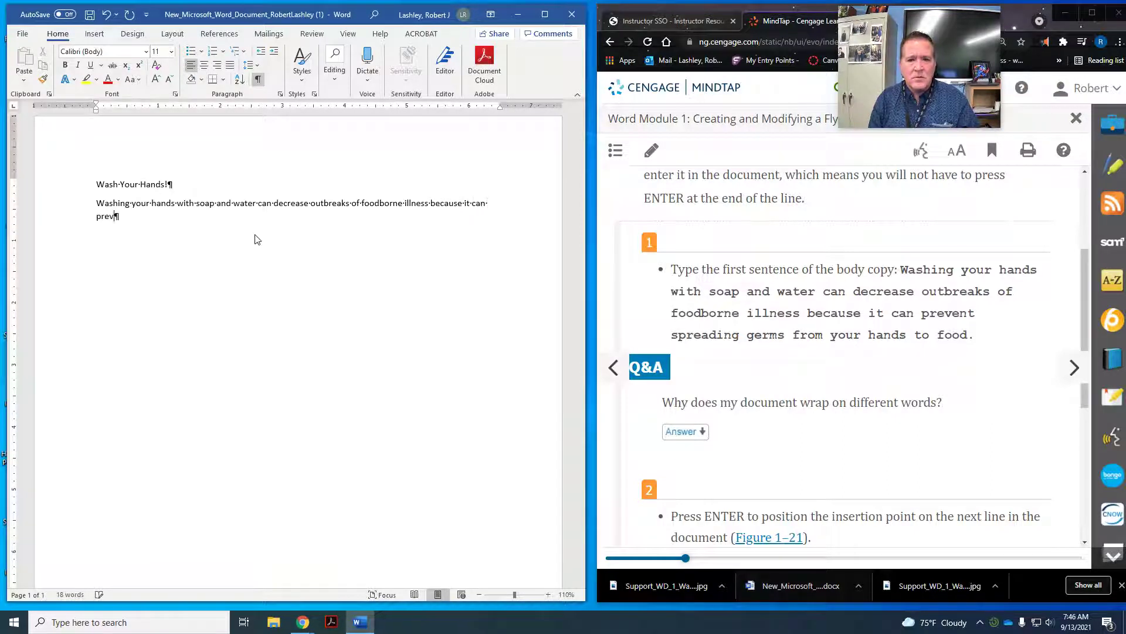
type("ent spre")
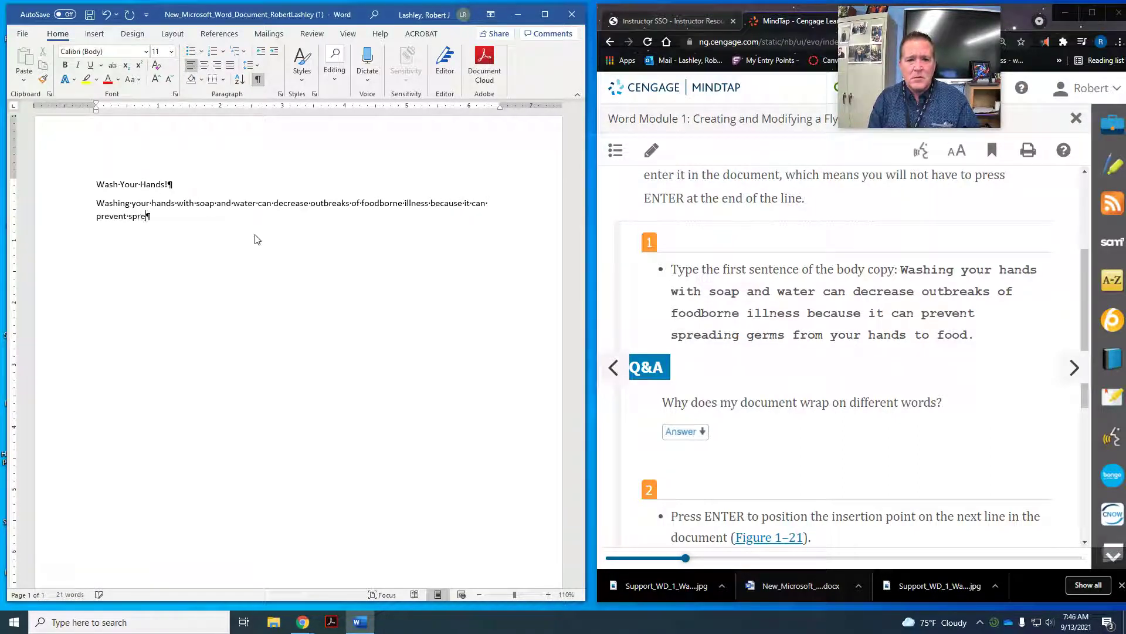
type("ading ger")
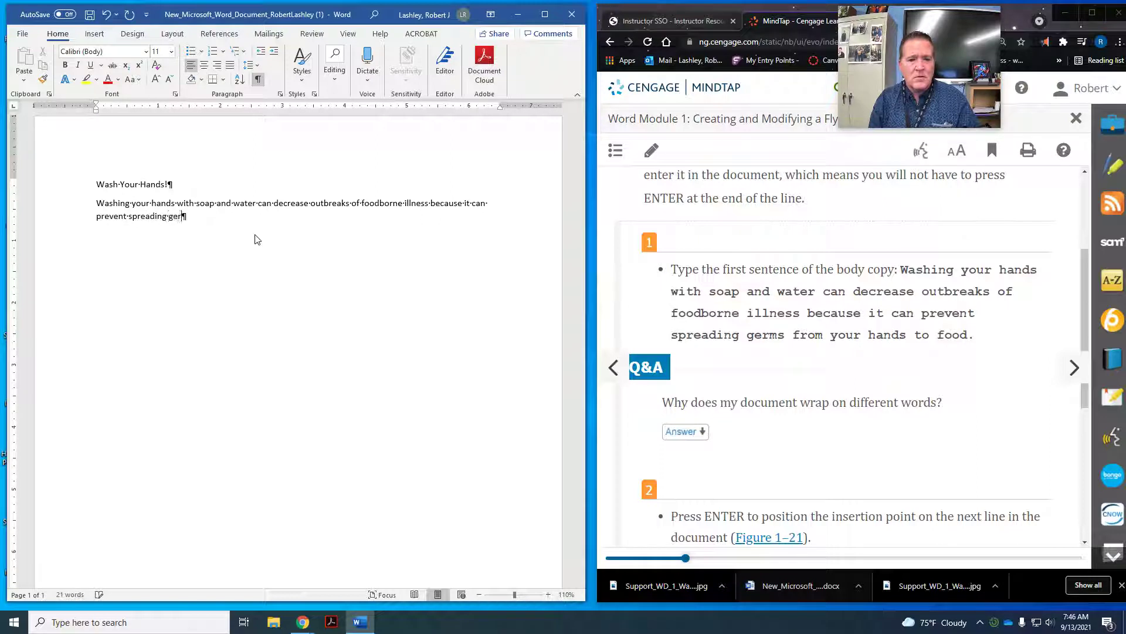
type("ms from your hands to")
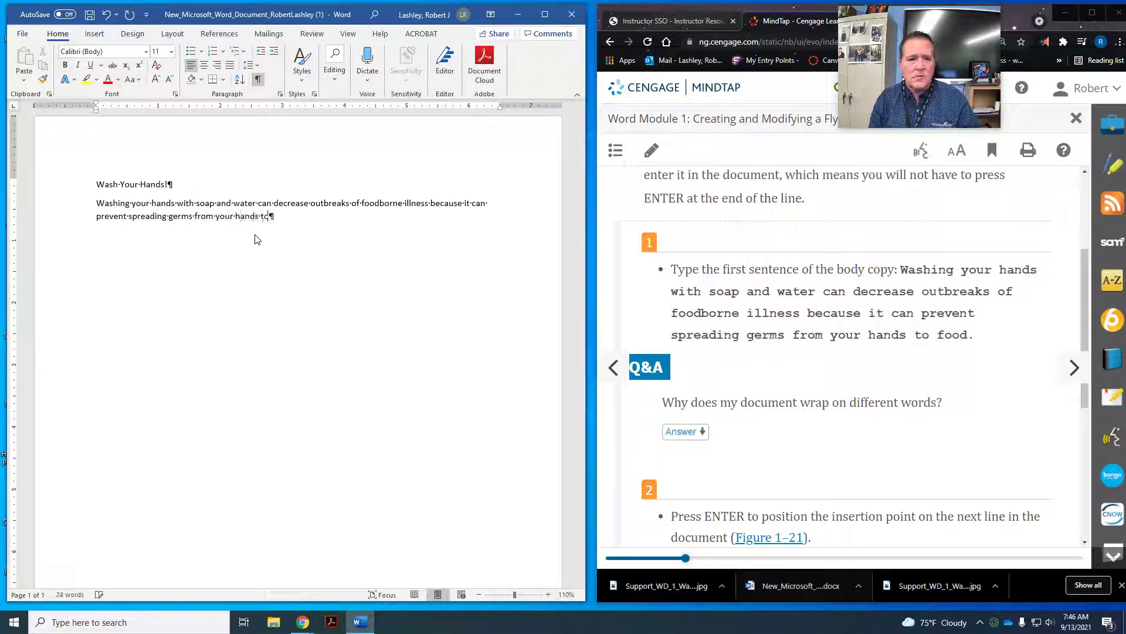
type(" food.")
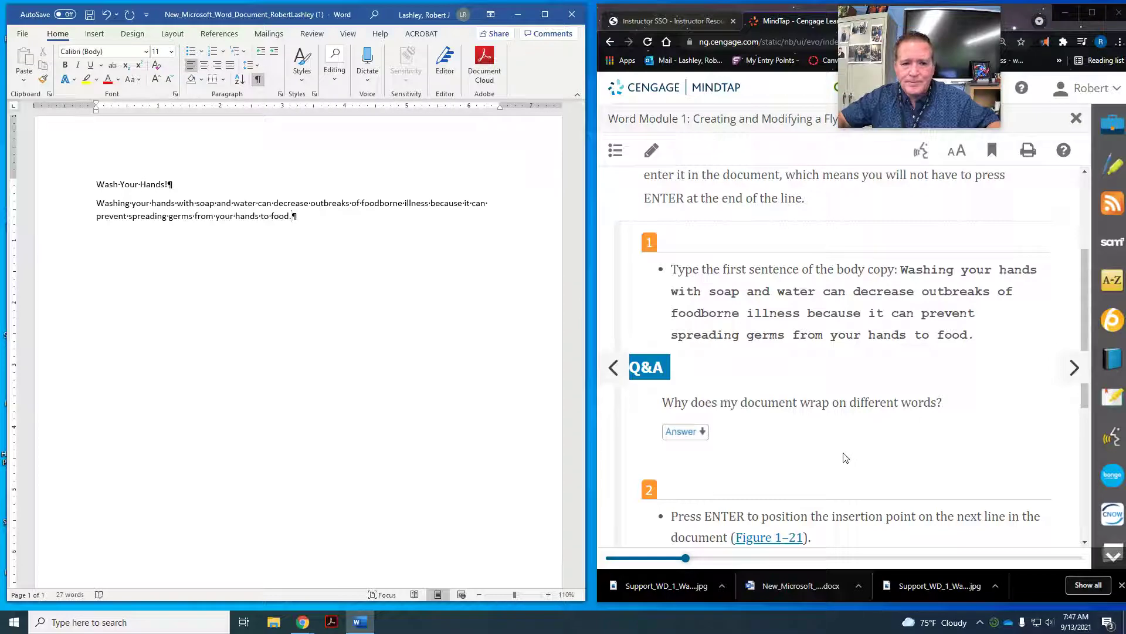
Step: Start a new paragraph after the body copy sentence and advance the textbook to section WD 1-5f, "Spelling and Grammar Check"
scroll(843, 456, "down", 2)
scroll(844, 455, "down", 3)
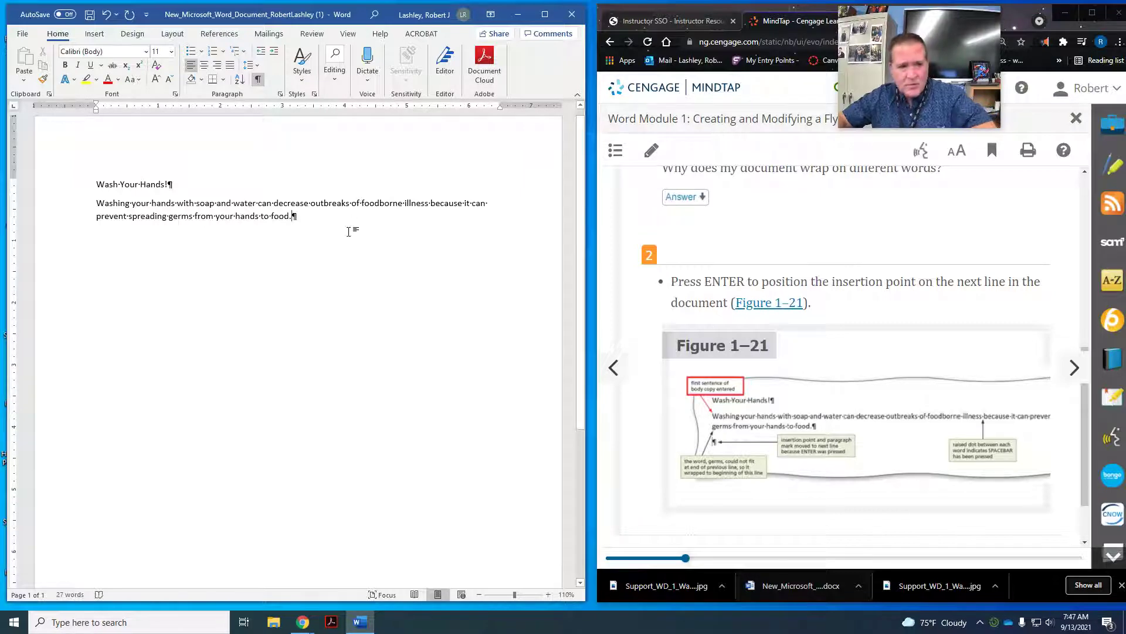
key("Return")
scroll(1044, 369, "down", 1)
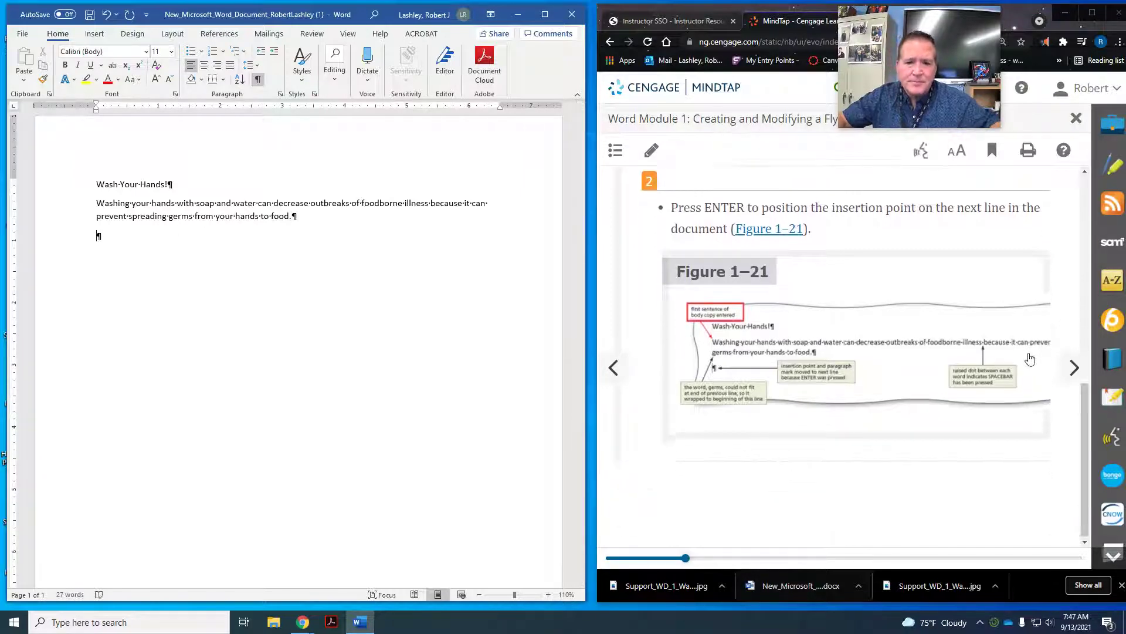
left_click(1075, 370)
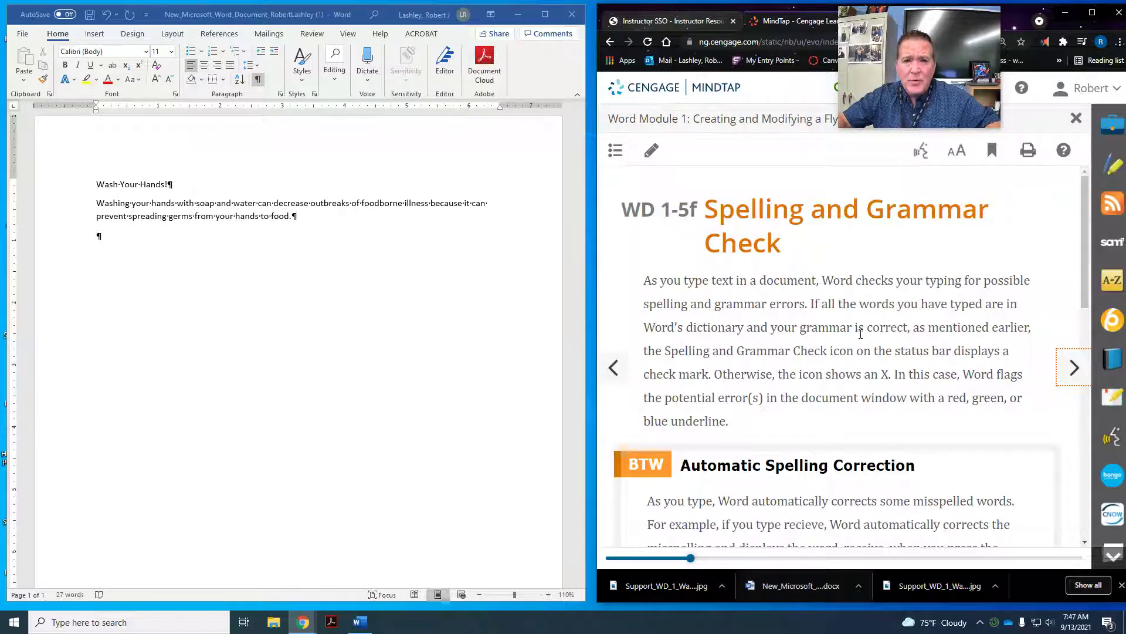
Step: Read how Word flags possible spelling, grammar and word usage errors in textbook section WD 1-5f
scroll(860, 333, "down", 1)
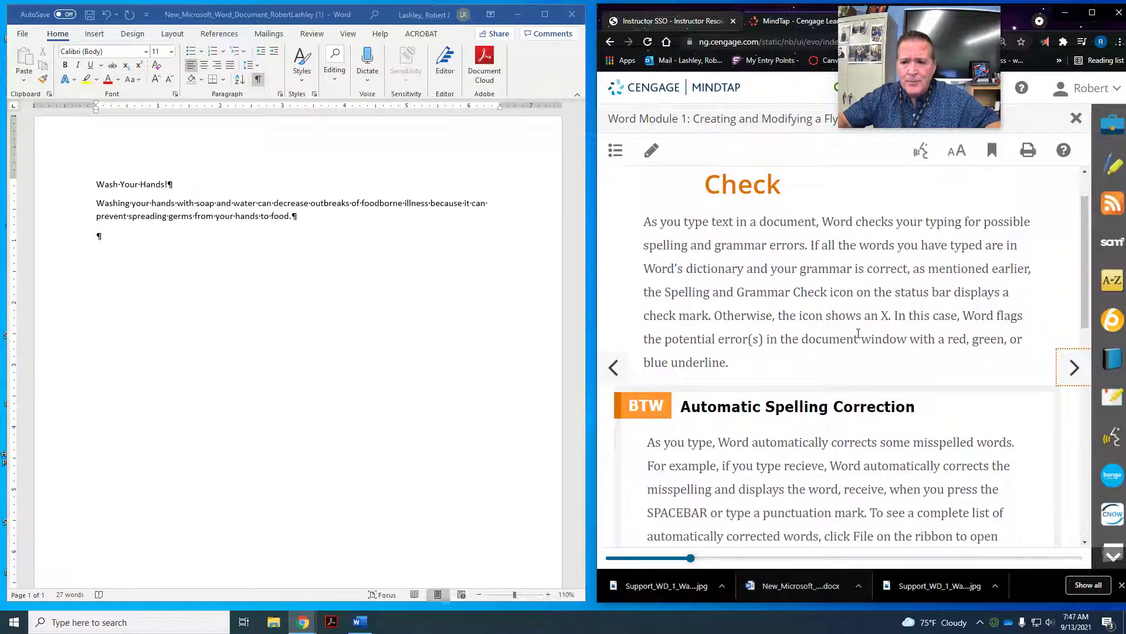
scroll(858, 333, "down", 7)
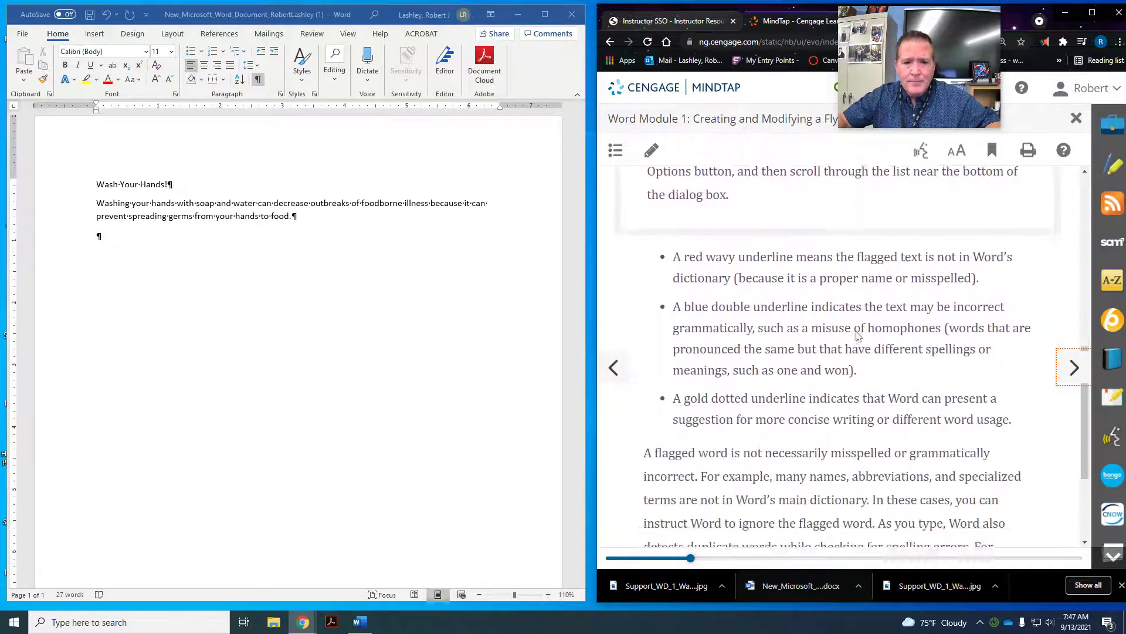
scroll(858, 334, "down", 3)
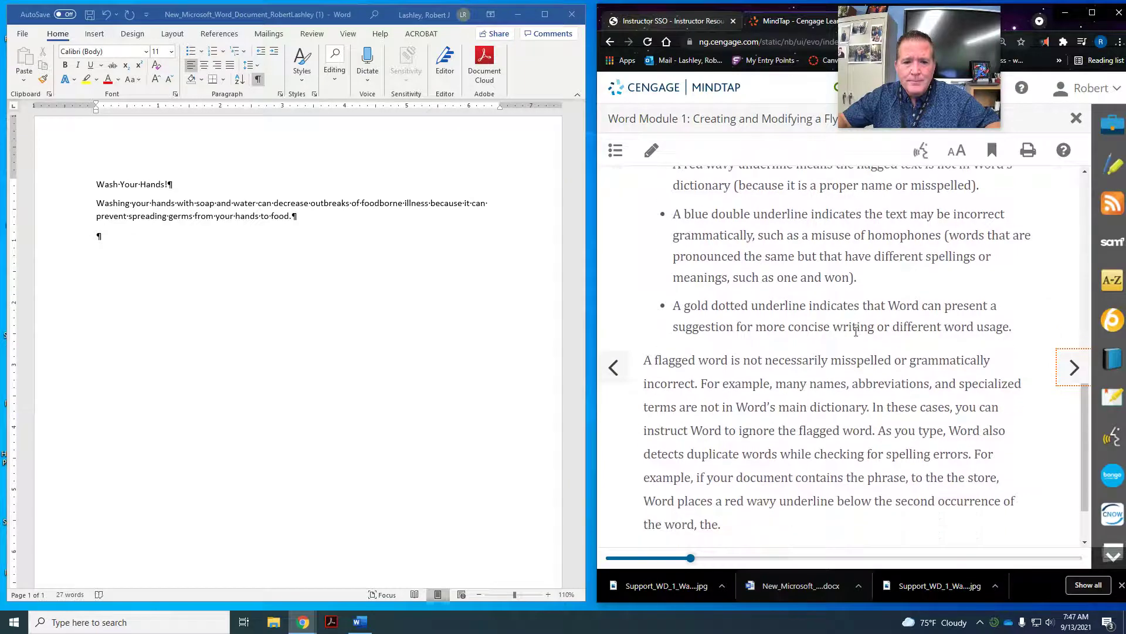
Step: Advance the textbook to section WD 1-5g, "To Enter More Text with Spelling and Grammar Errors", and read its introduction and first steps
left_click(1068, 374)
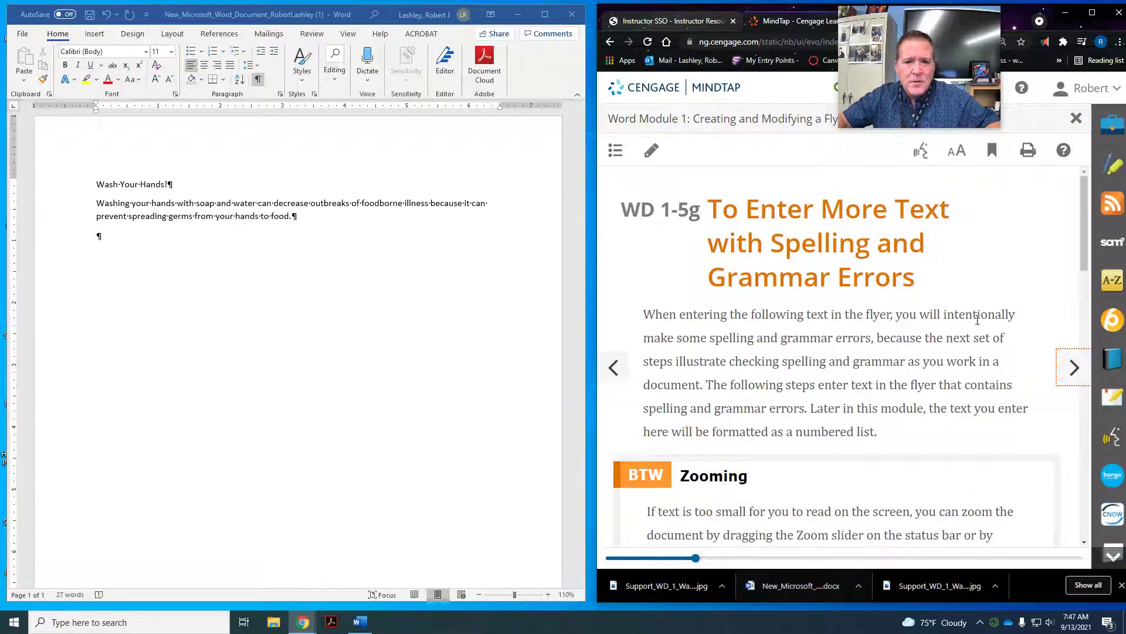
scroll(977, 320, "down", 1)
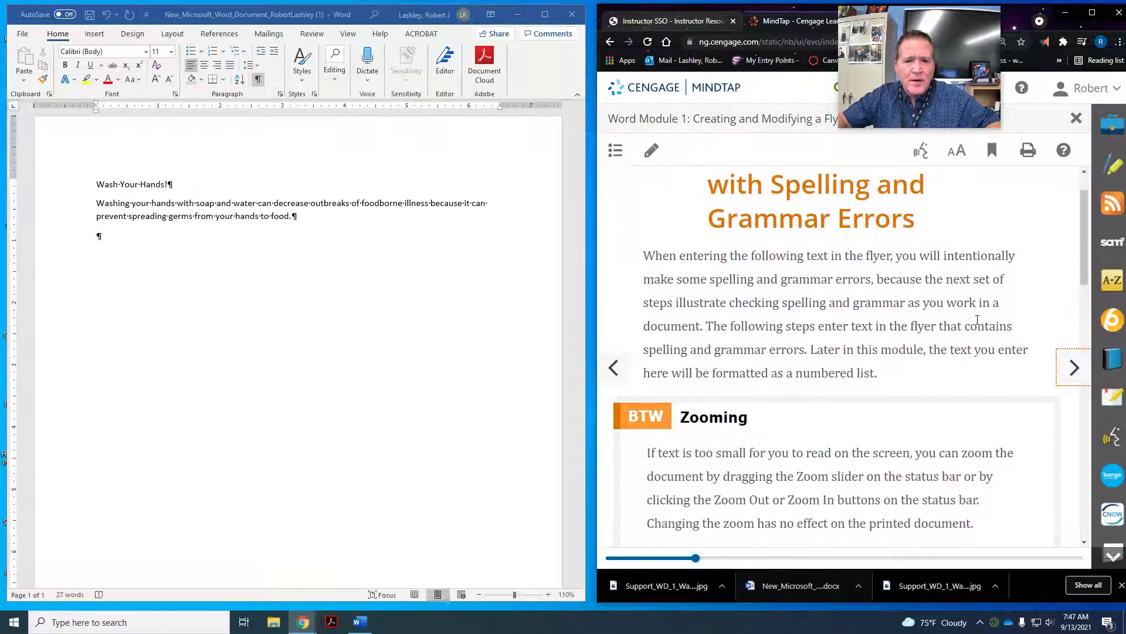
scroll(978, 320, "down", 6)
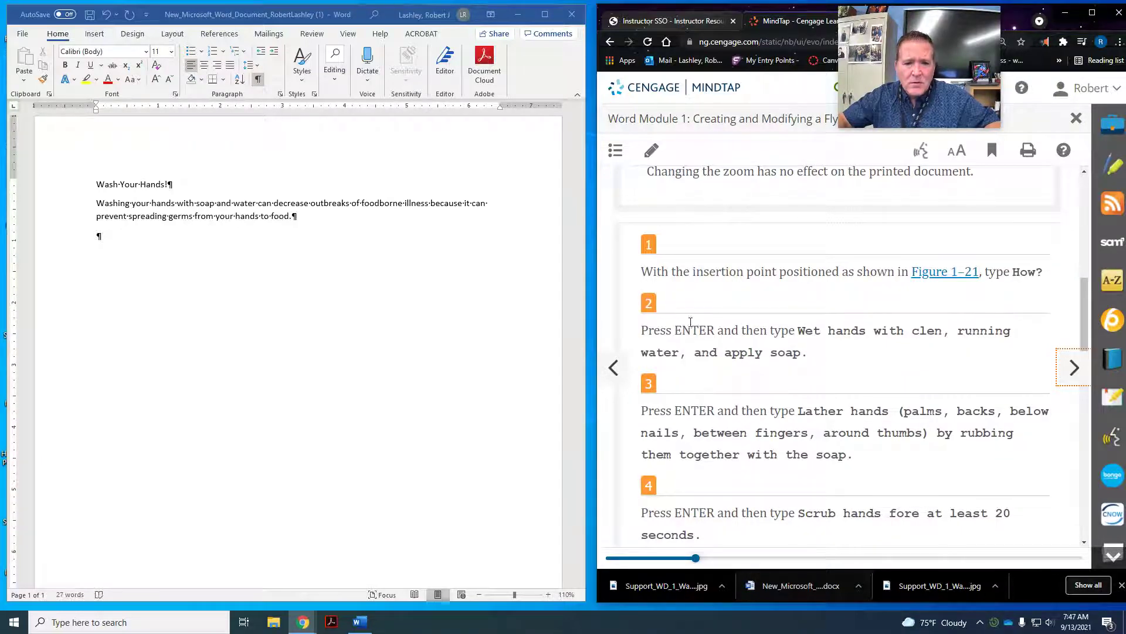
scroll(837, 321, "up", 4)
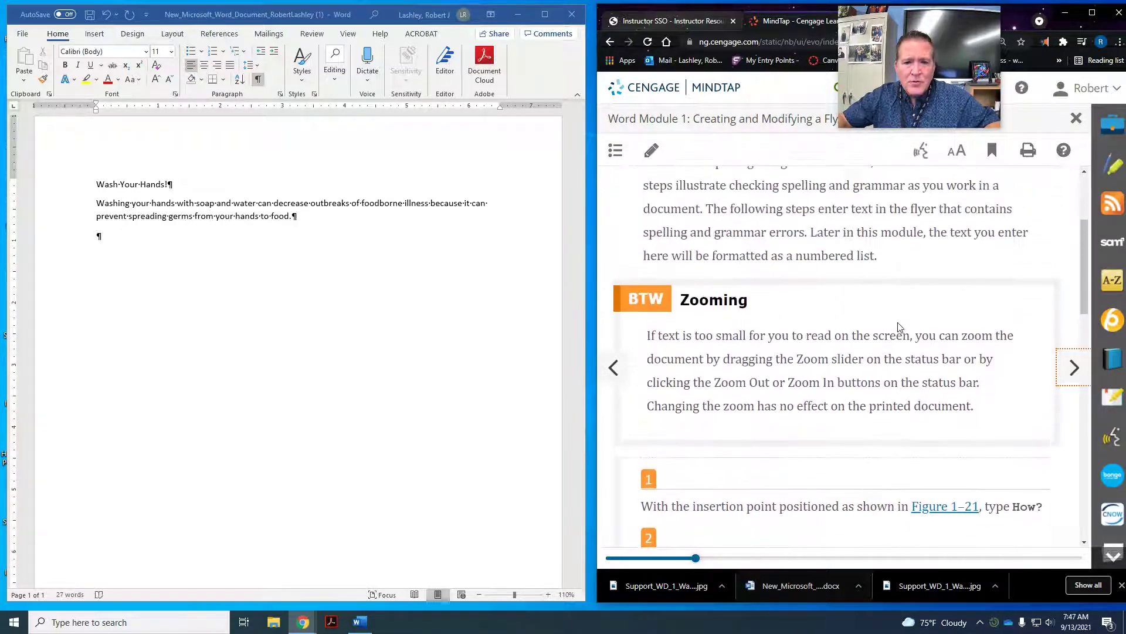
scroll(898, 323, "down", 2)
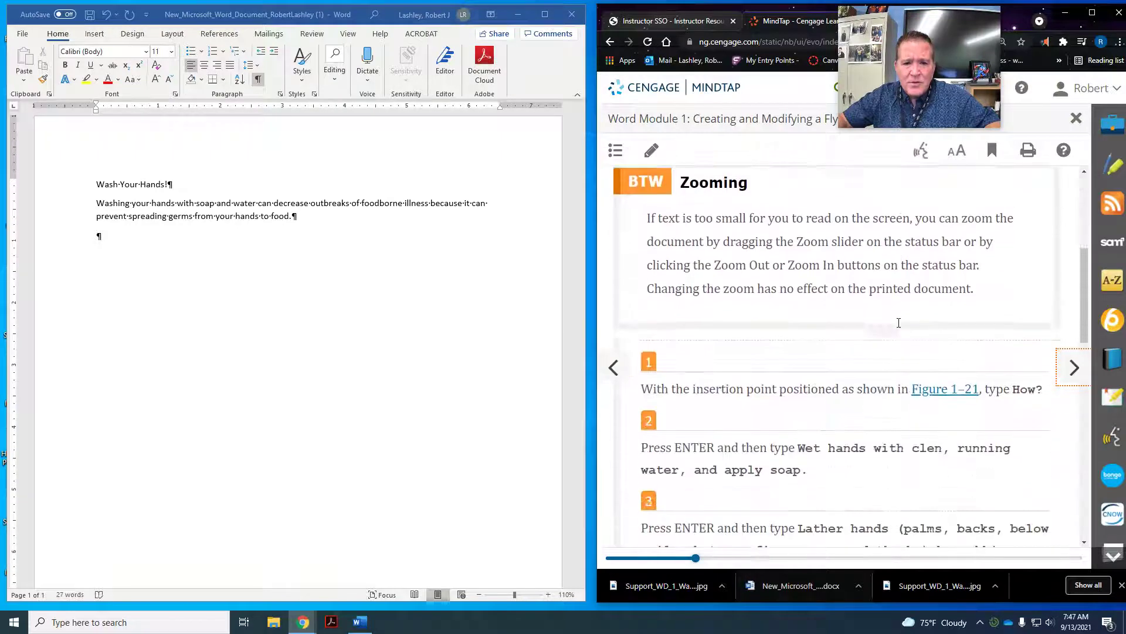
Step: Look up Figure 1–21, referenced in step 1, by going back through the textbook to section WD 1-5e
left_click(928, 387)
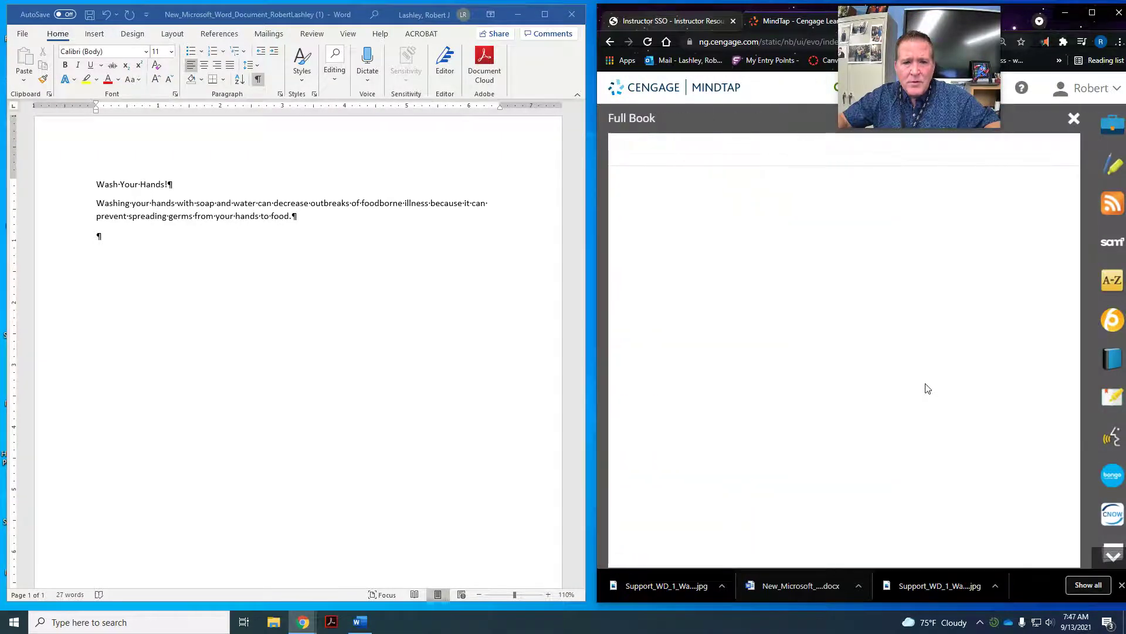
left_click(1077, 121)
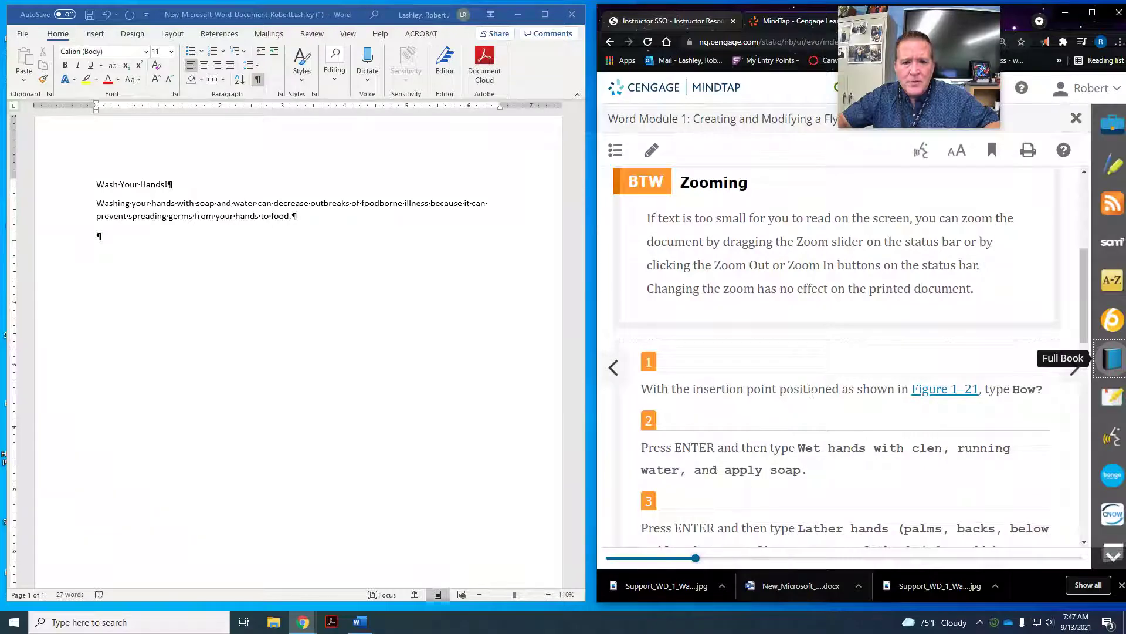
scroll(813, 395, "up", 5)
scroll(813, 395, "down", 10)
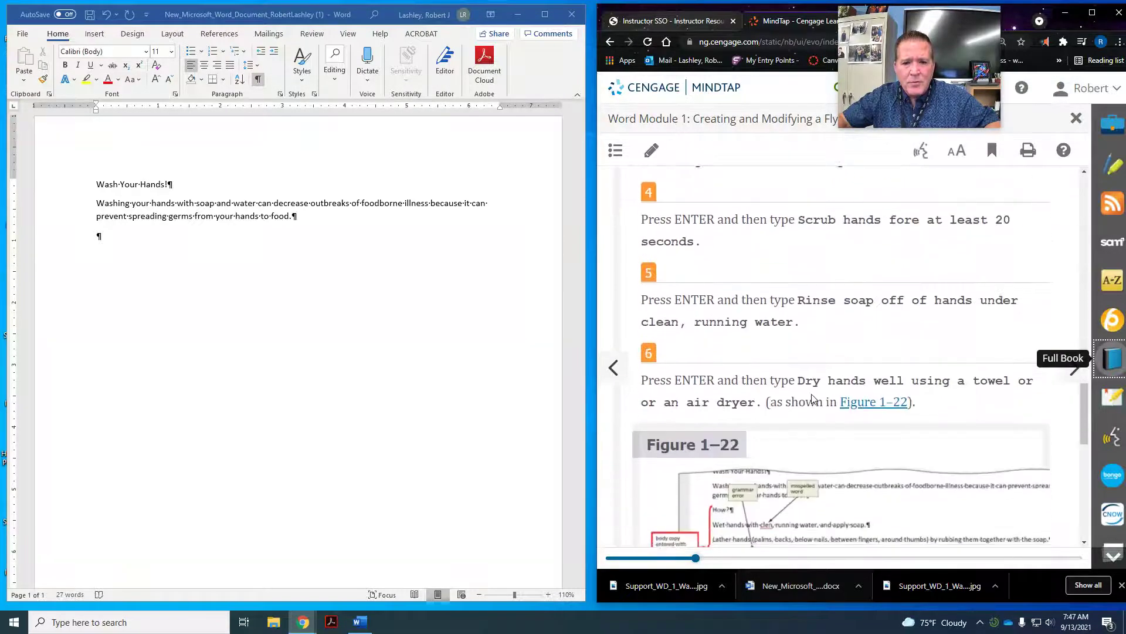
left_click(615, 370)
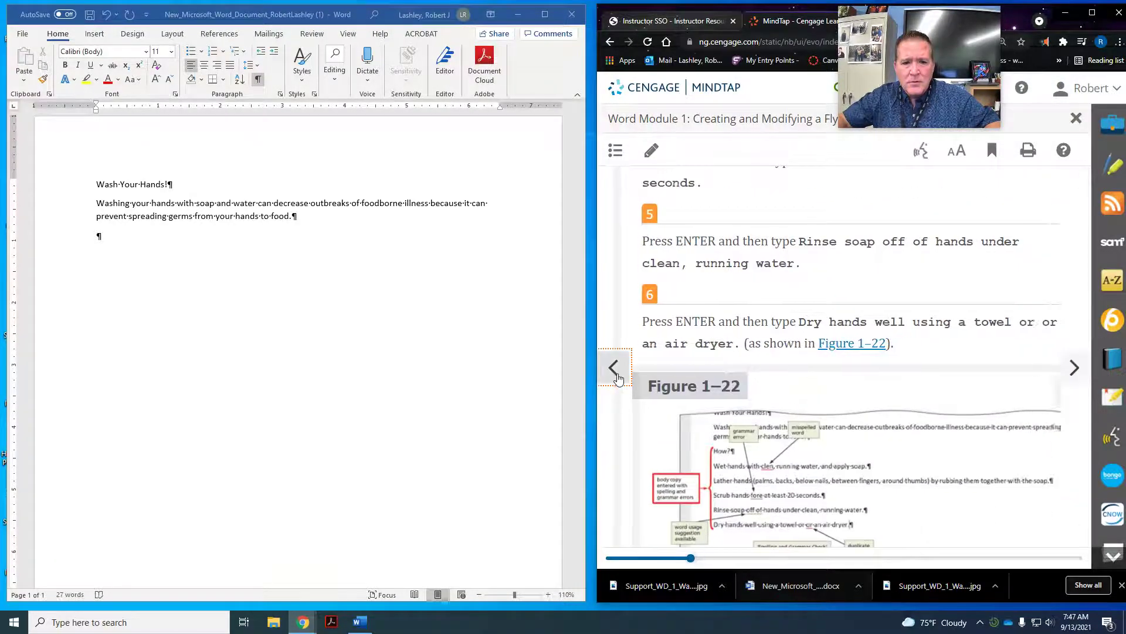
scroll(762, 372, "down", 11)
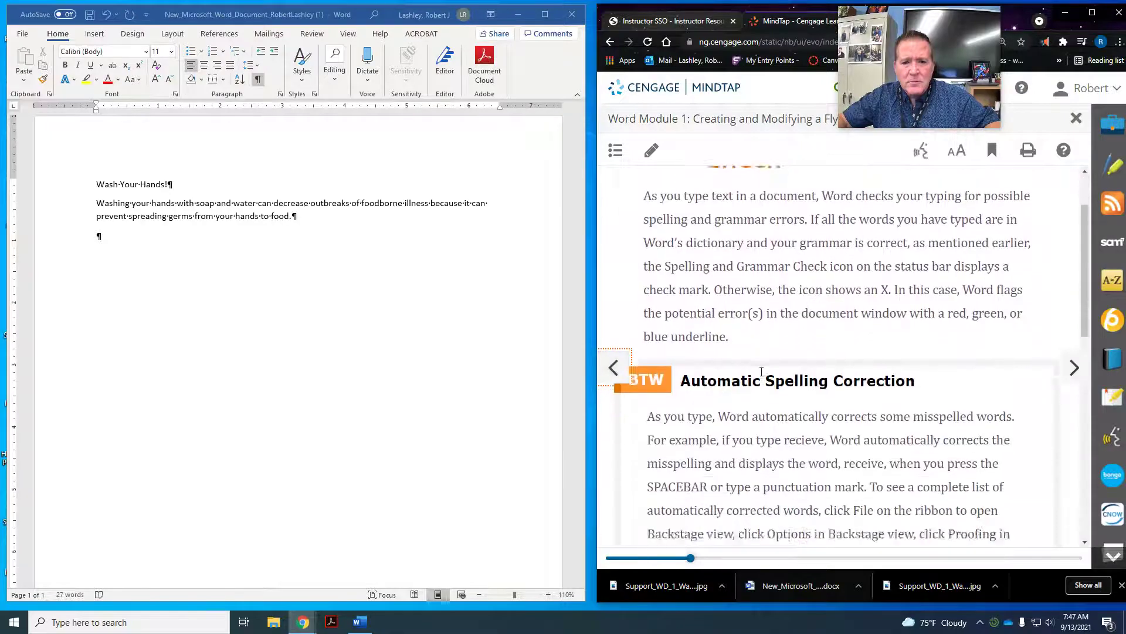
left_click(614, 365)
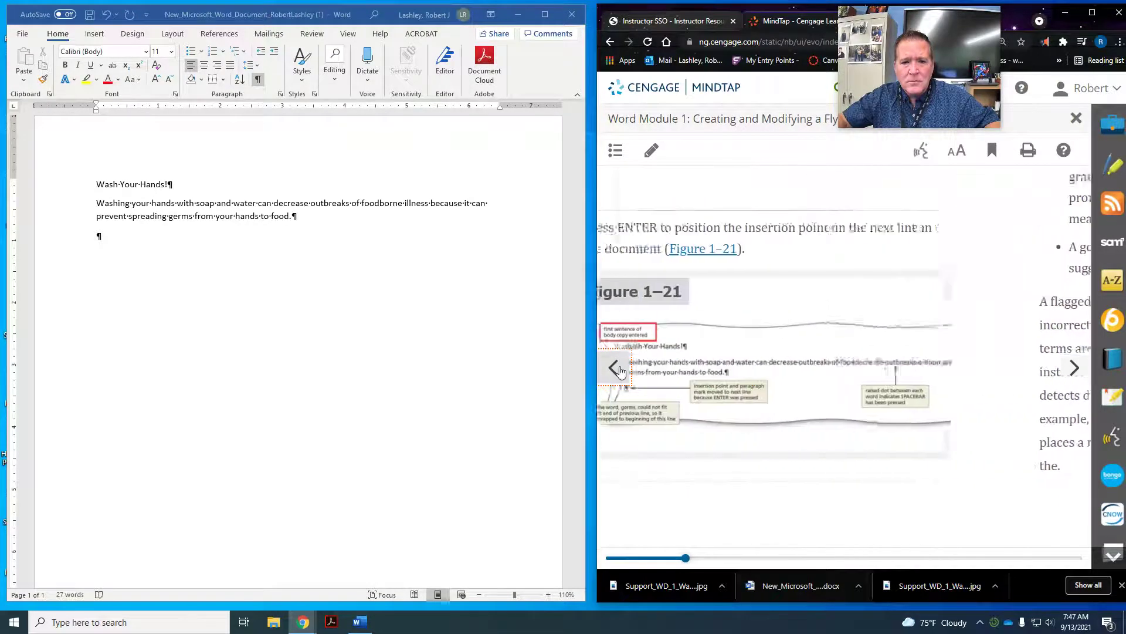
scroll(727, 411, "down", 7)
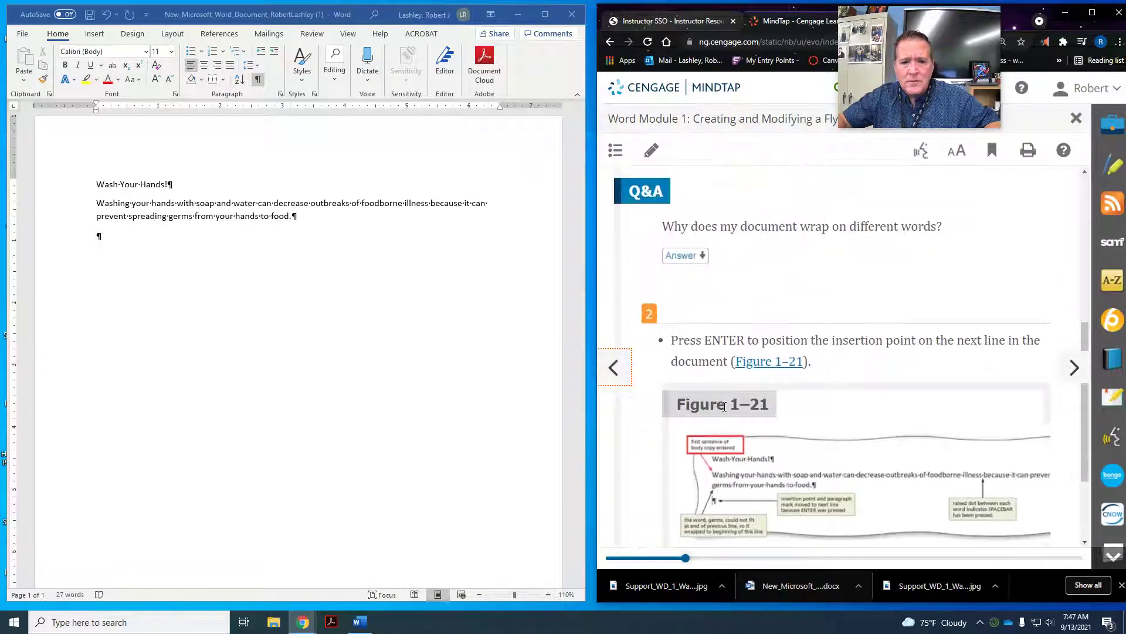
Step: Return the textbook to section WD 1-5g and show the numbered text entry instructions from step 1 onward
left_click(1076, 368)
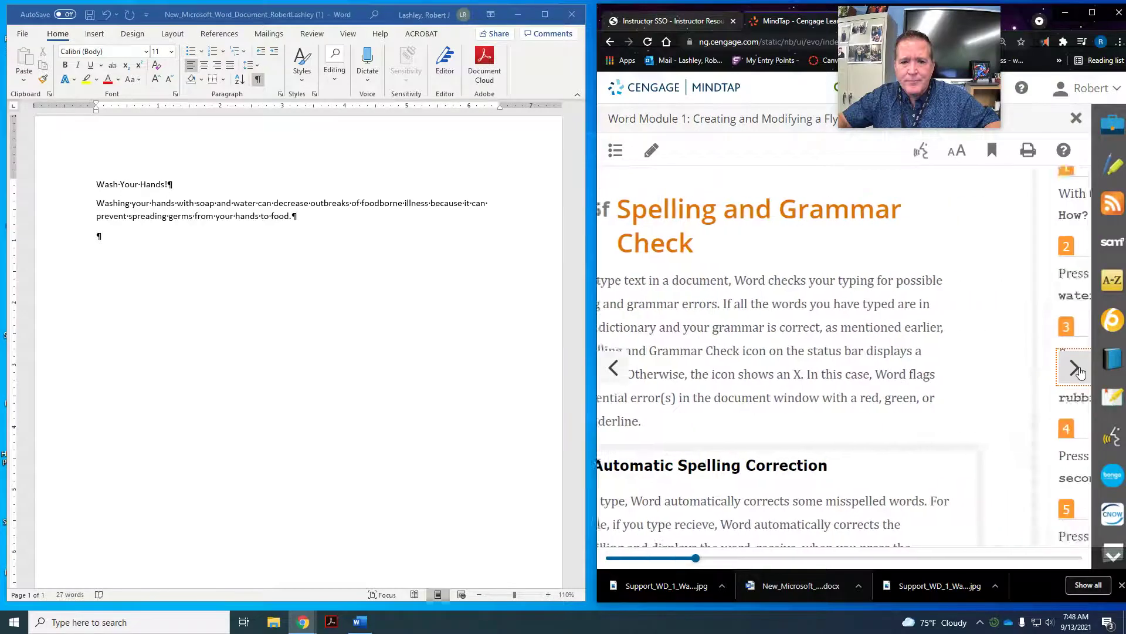
left_click(1077, 370)
scroll(1047, 364, "down", 5)
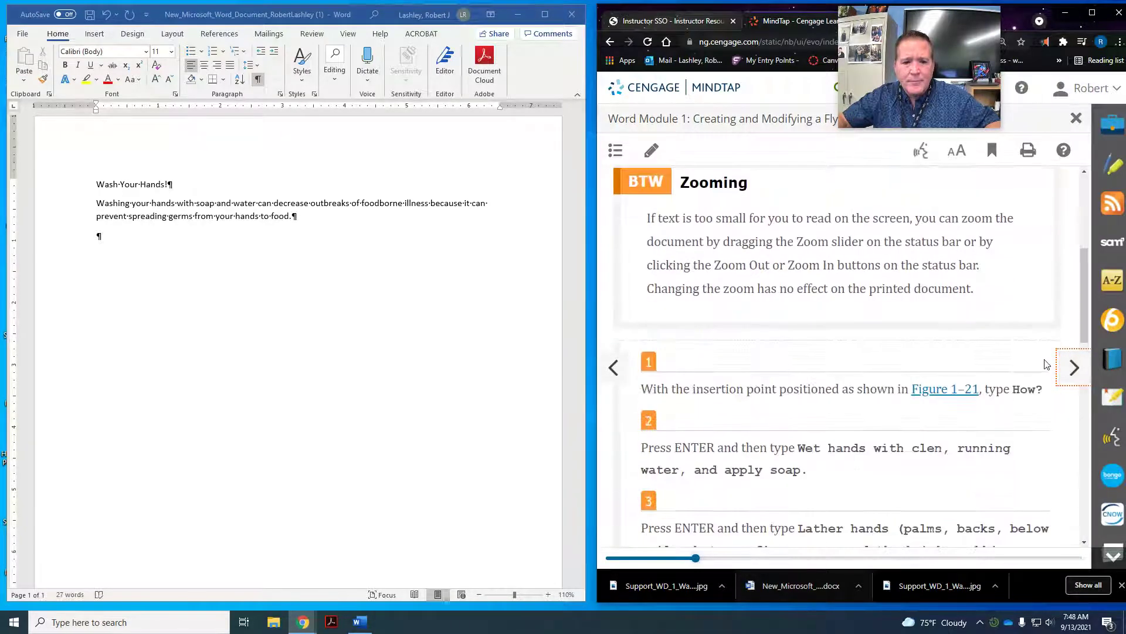
scroll(1047, 363, "down", 3)
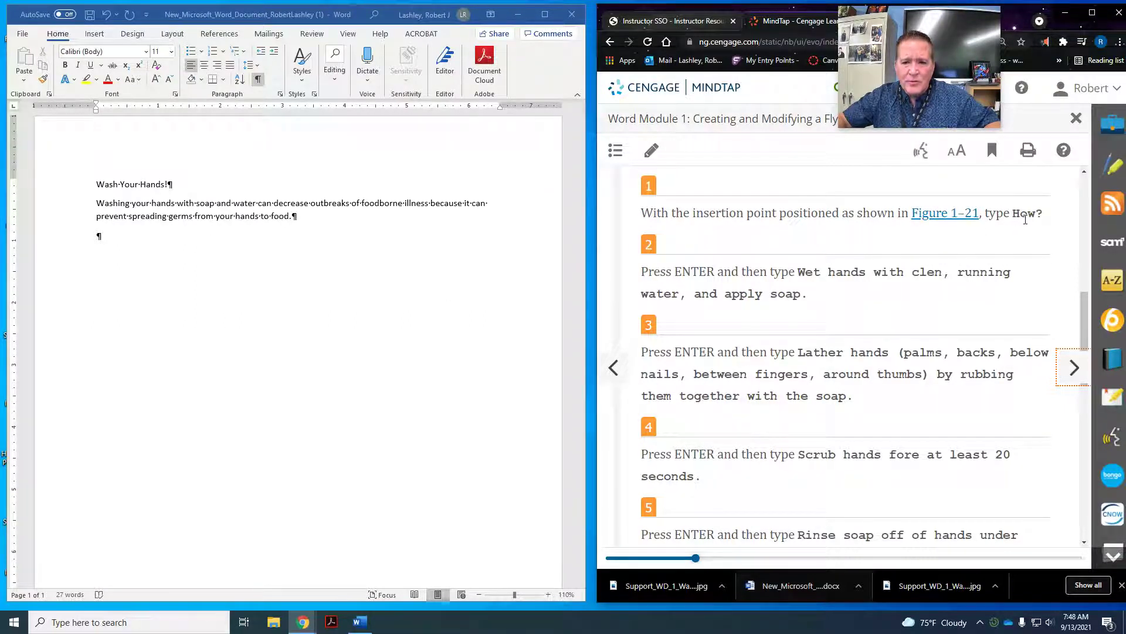
Step: Below the body copy, enter "How?" and a new paragraph reading "Wet hands with clen, running water, and apply soap."
left_click(108, 234)
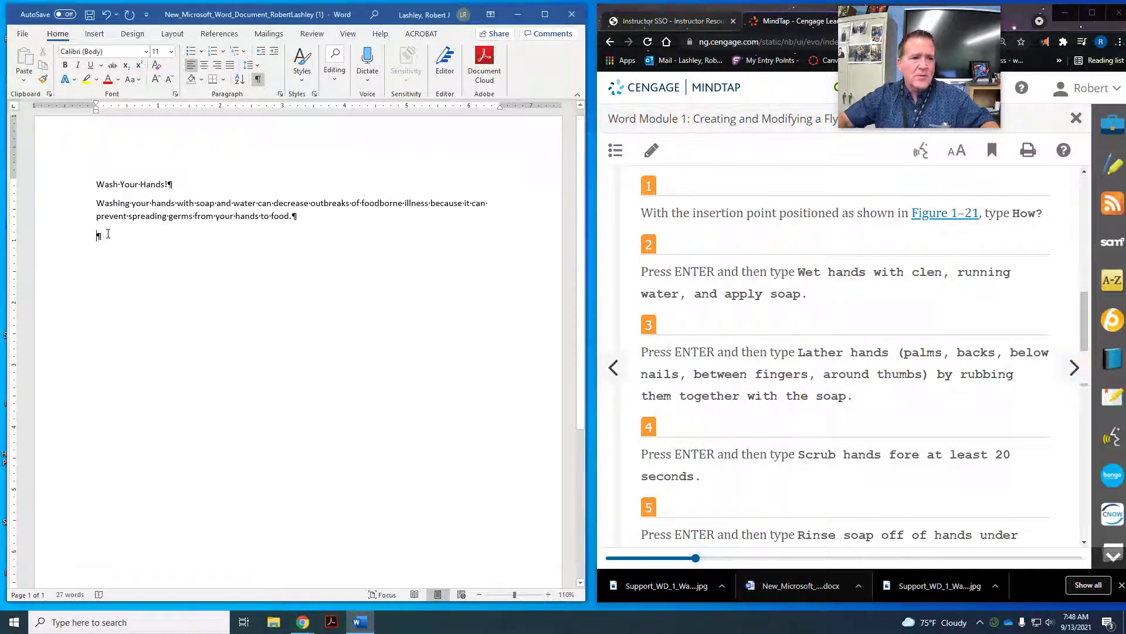
type("How?")
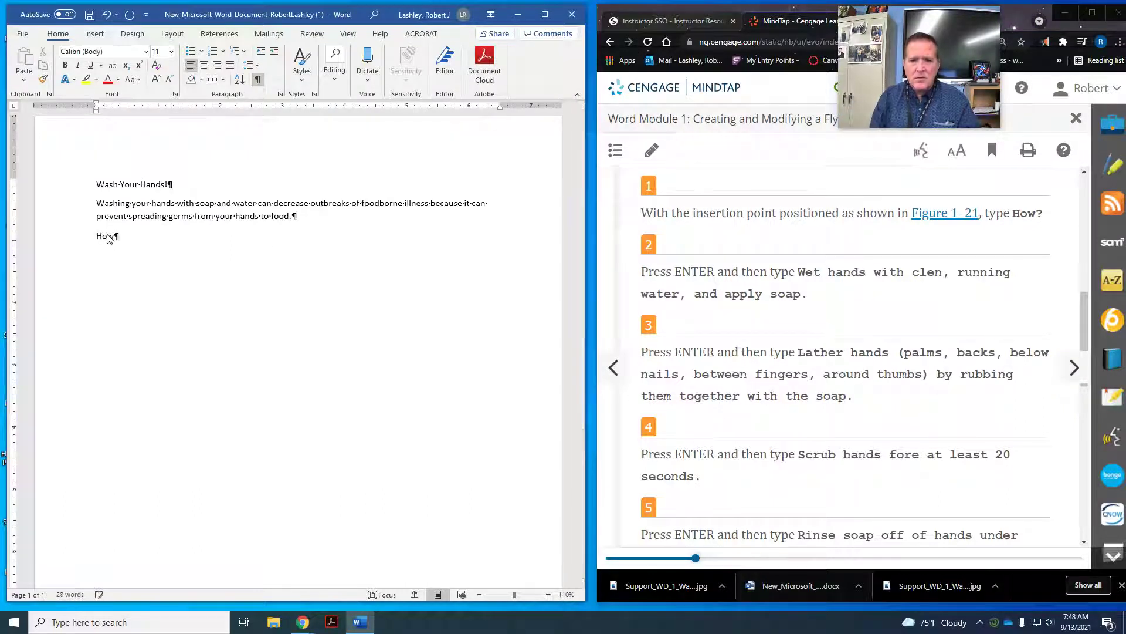
key("Return")
type("Wet")
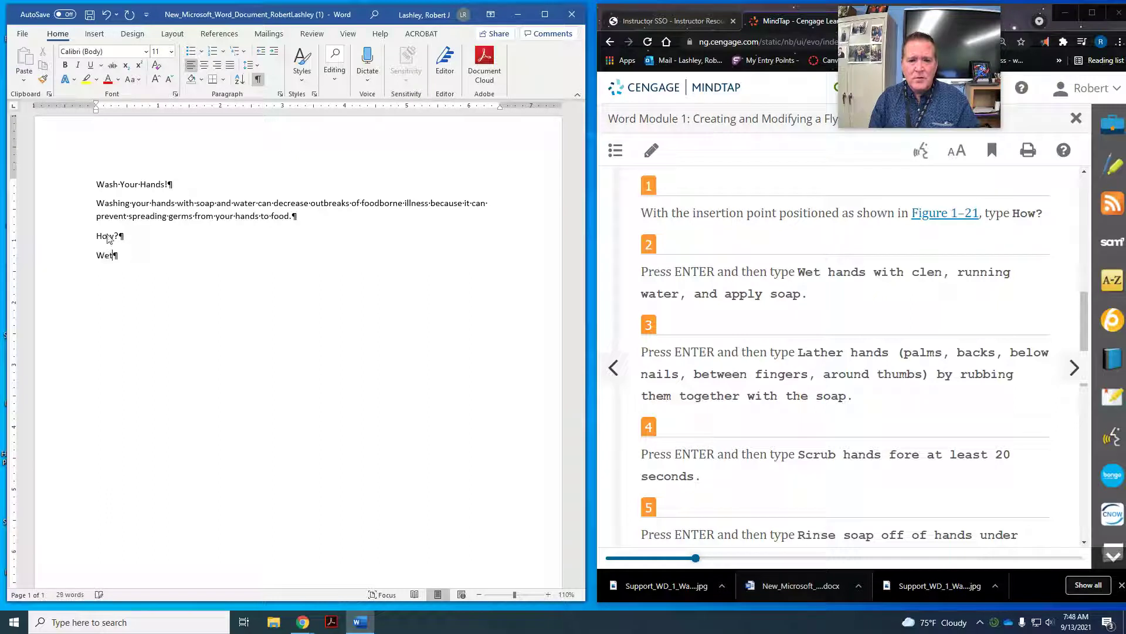
type(" hands with cle")
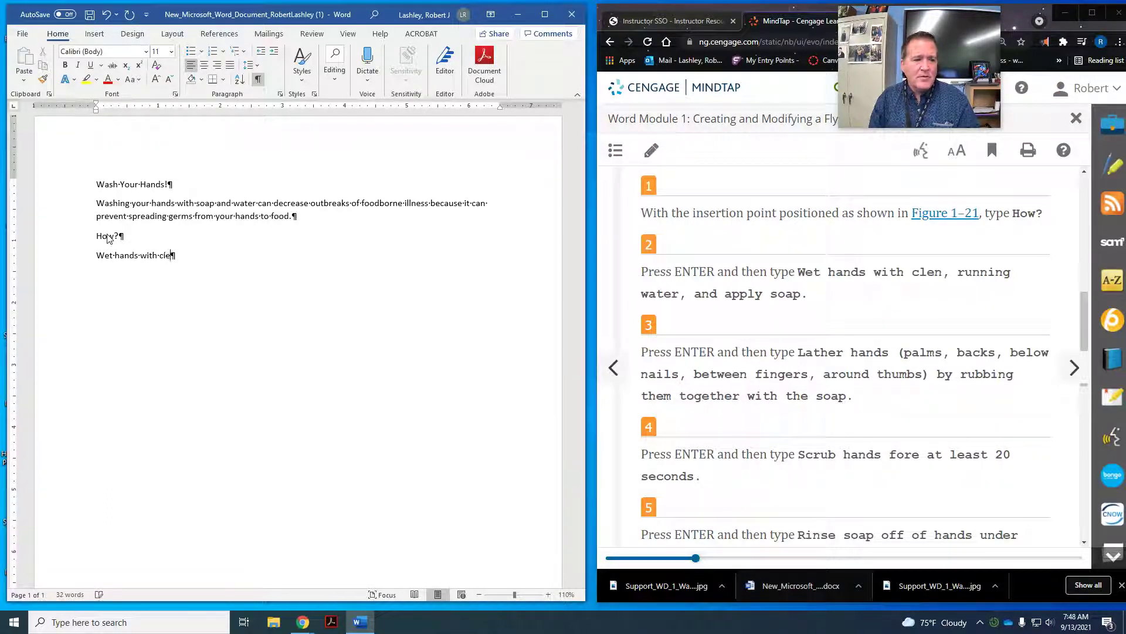
type("n, ")
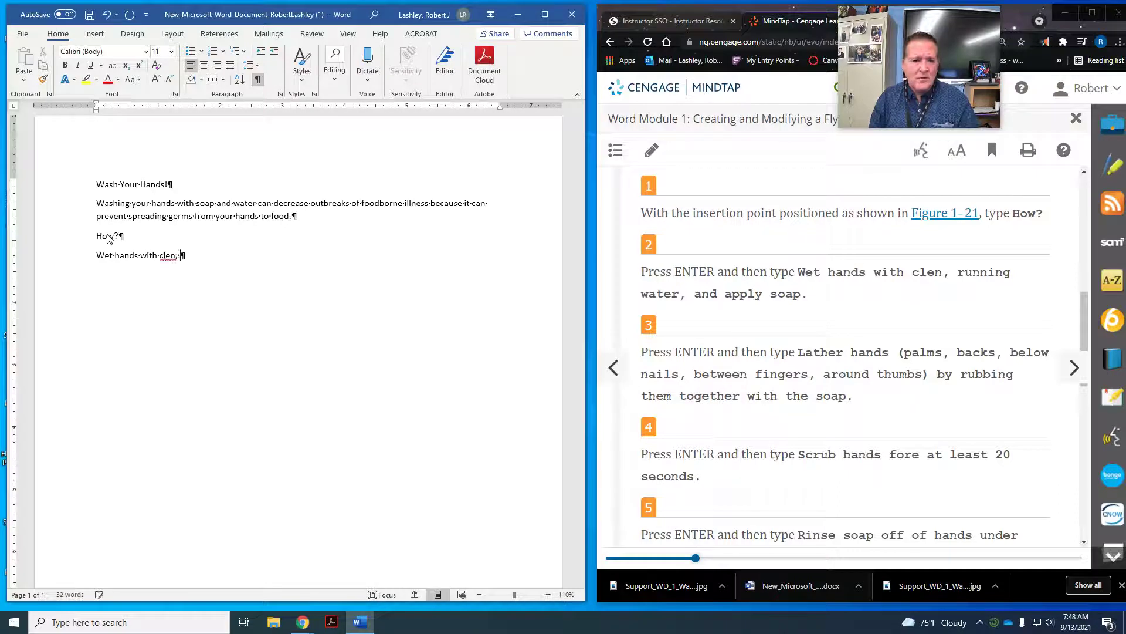
type("running wa")
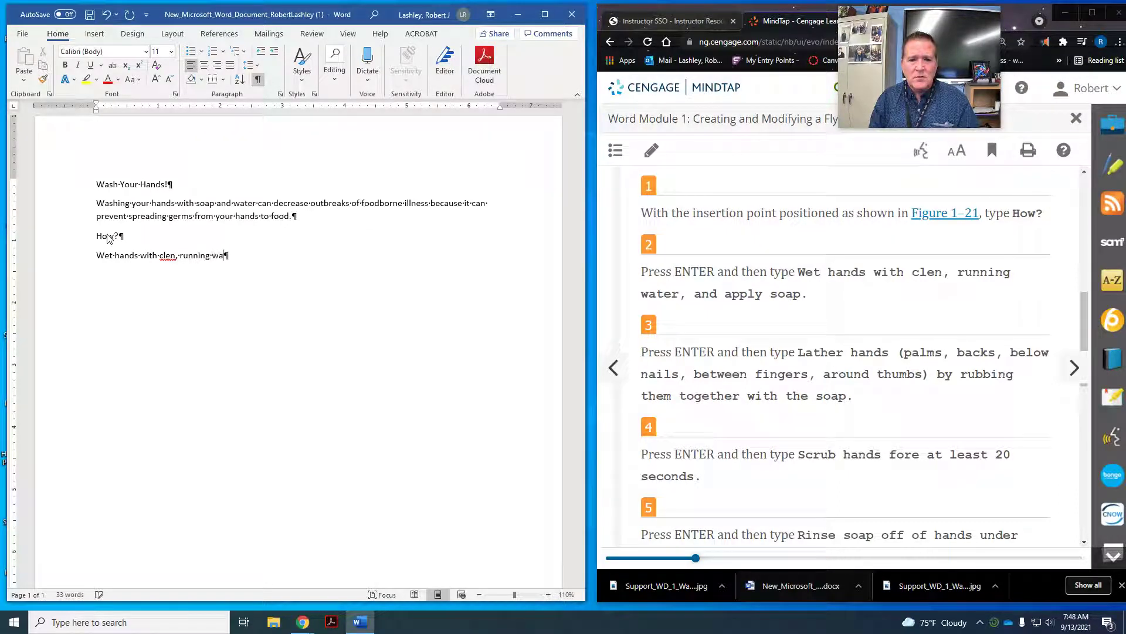
type("ter, and apply sope")
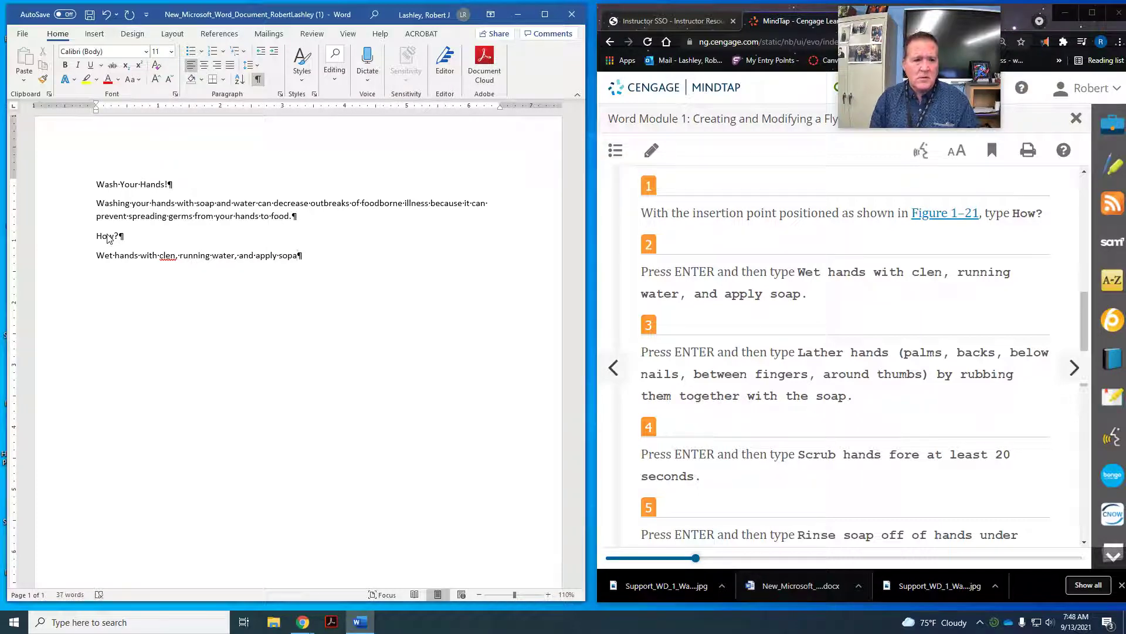
type("ap.")
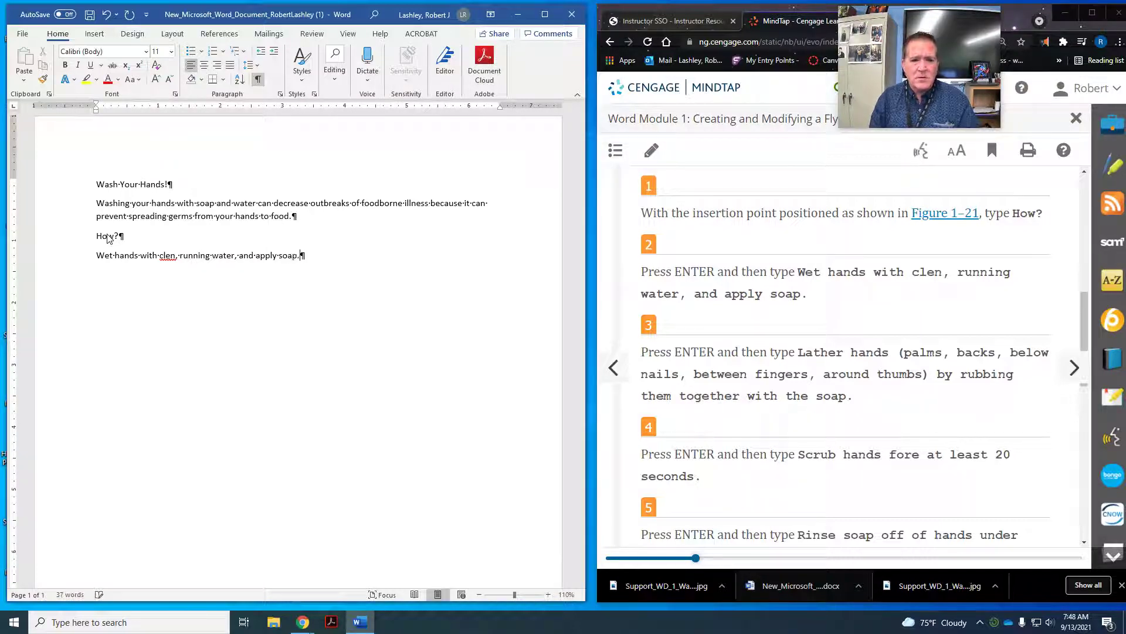
Step: Add a new paragraph reading "Lather hands (palms, backs, below nails, between fingers, around thumbs) by rubbing them together with the soap."
key("Return")
type("ther")
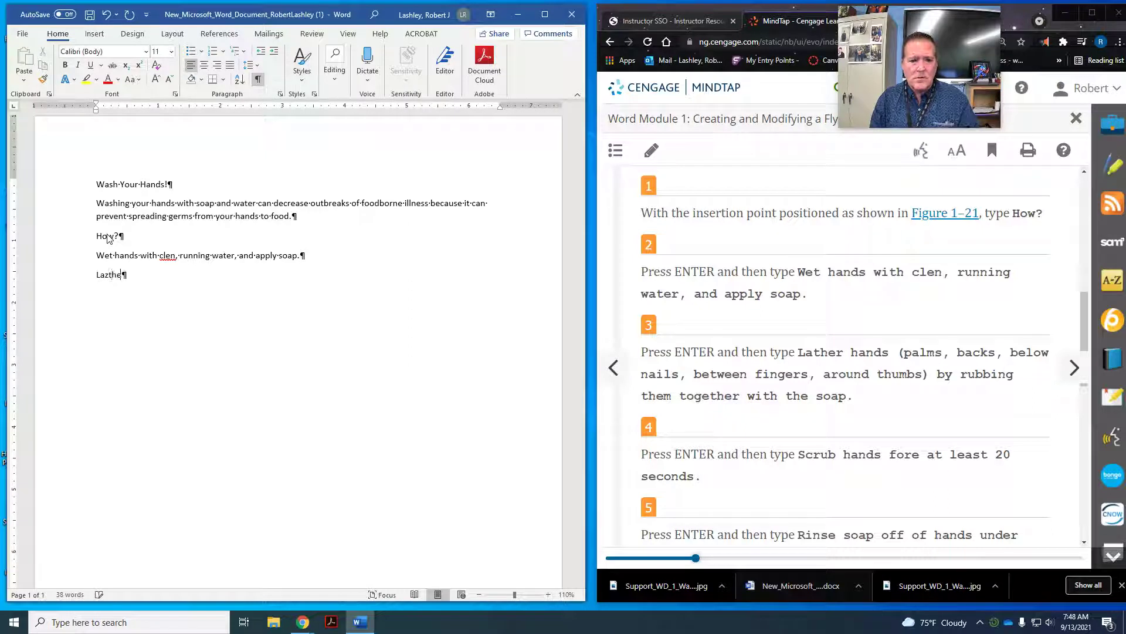
key("BackSpace")
key("BackSpace")
key("BackSpace")
key("BackSpace")
key("BackSpace")
key("BackSpace")
type("ther hands (")
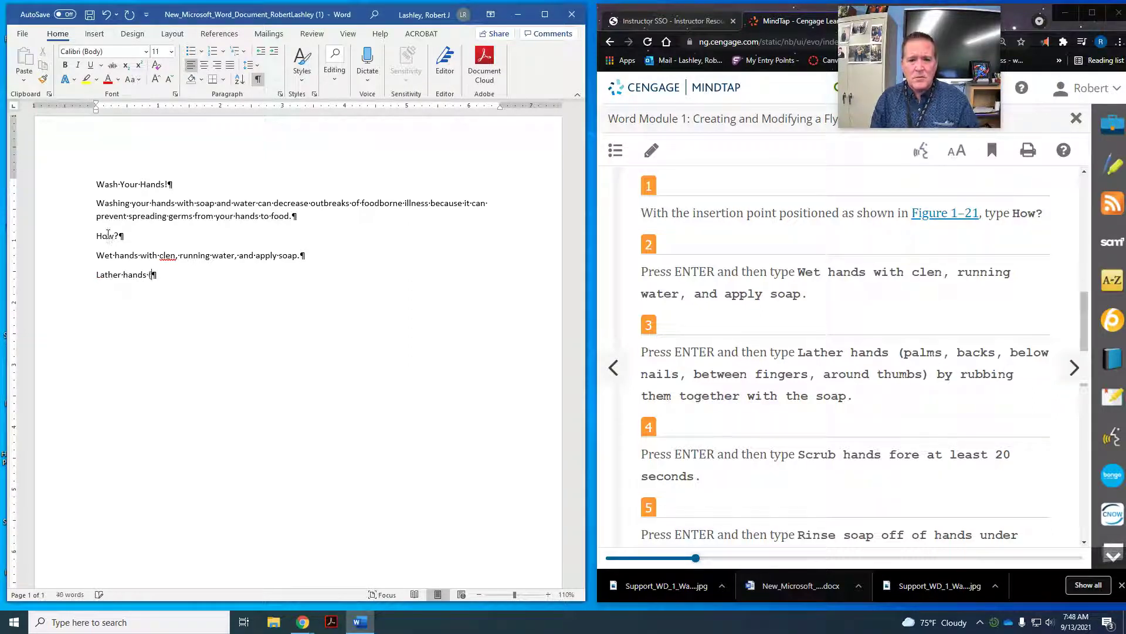
type("palms, backs, below nai")
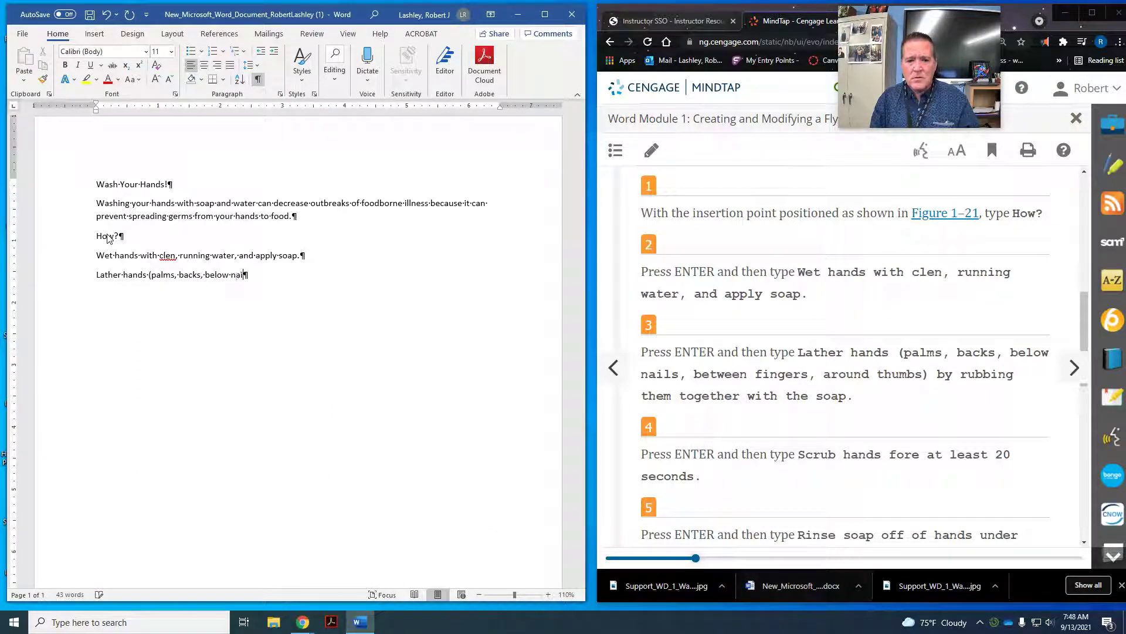
type("ls, betwee")
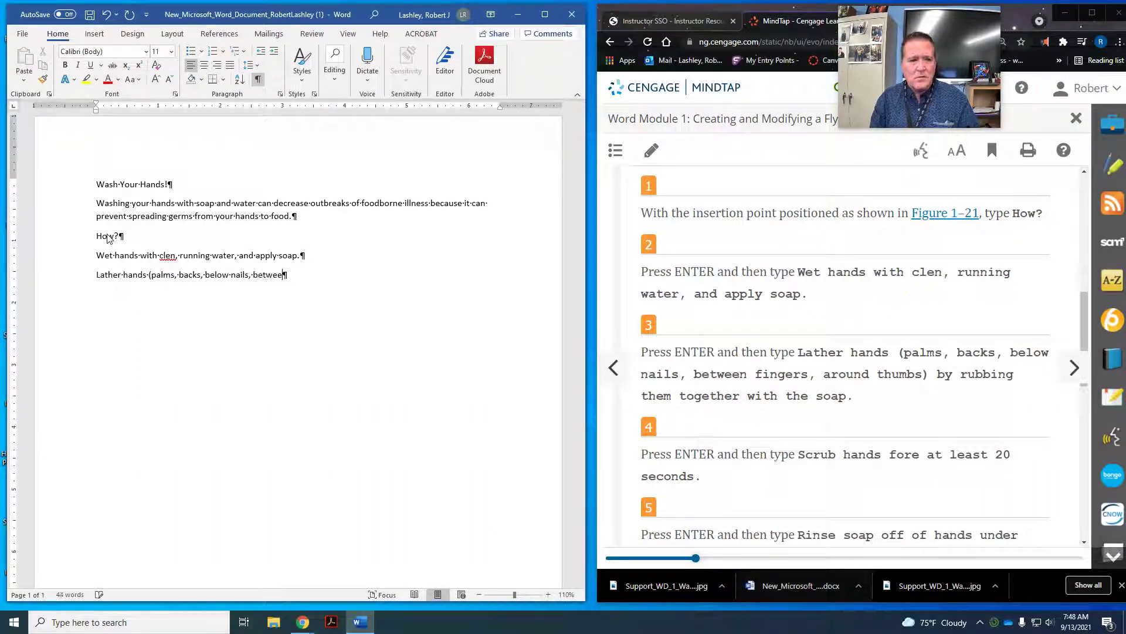
type("n fingers")
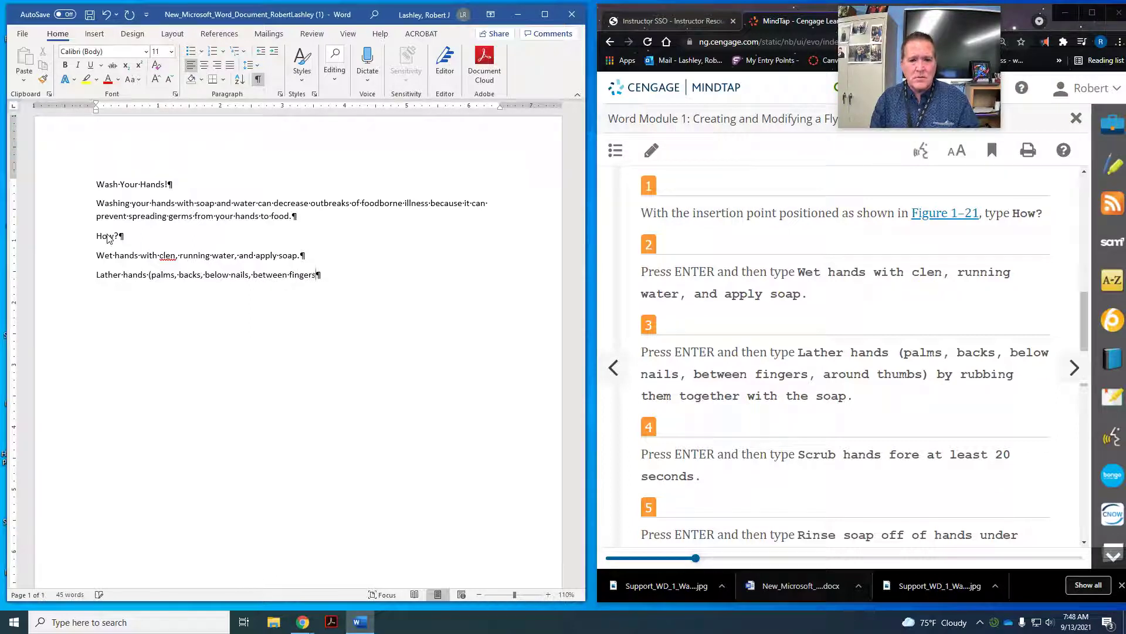
type(", around thumbs) by rubbin")
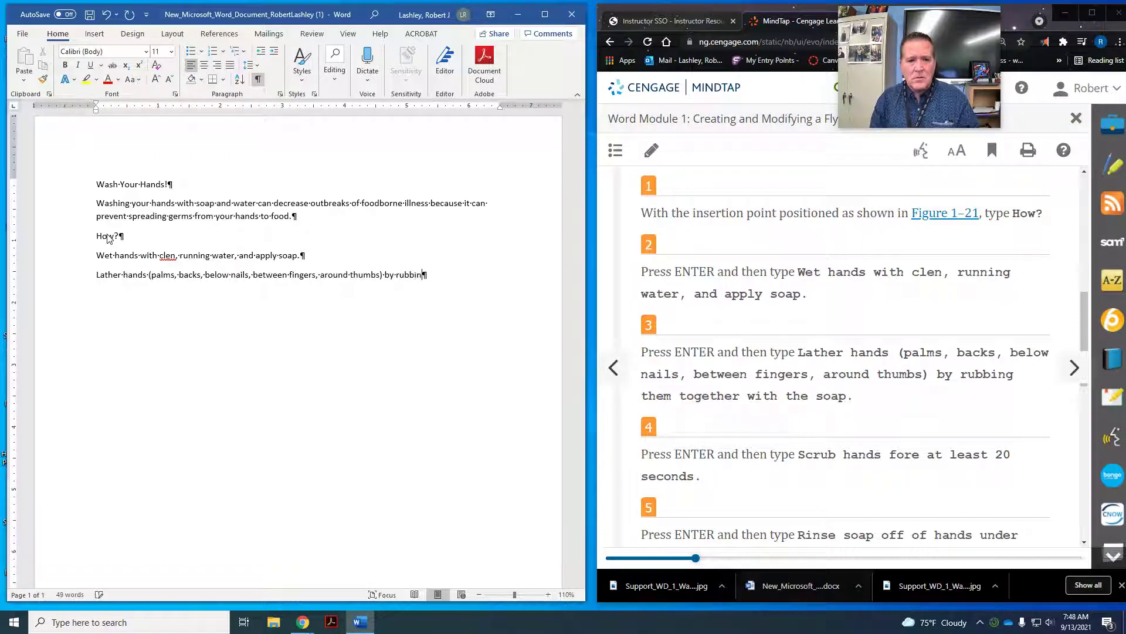
type("gng them together with ")
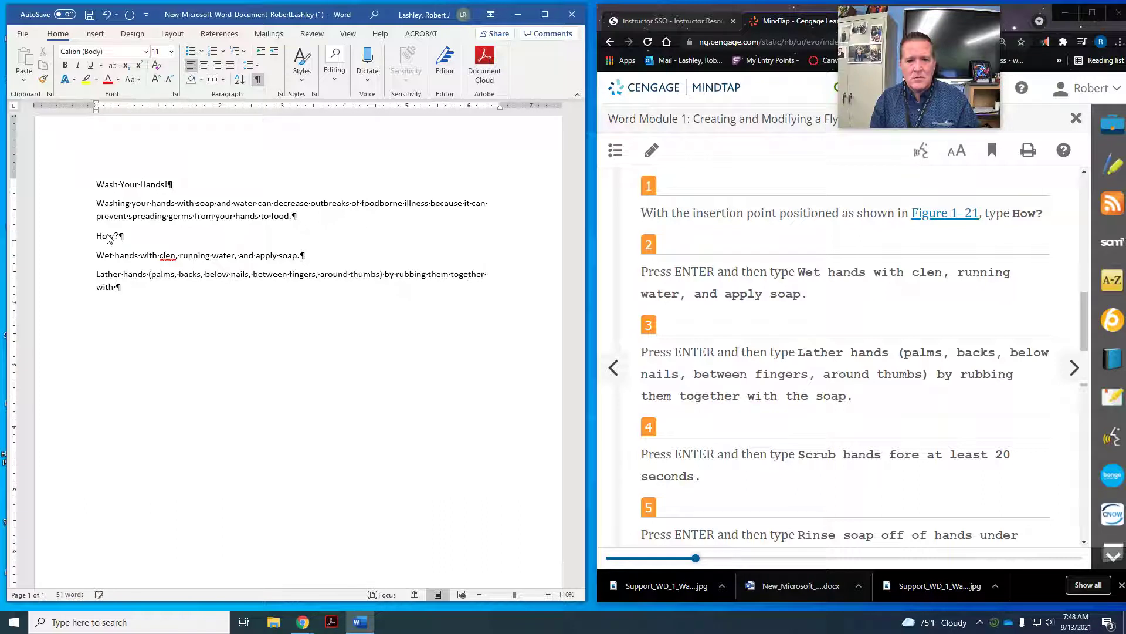
type("the soap.")
Step: Add a new paragraph reading "Scrub hands fore at least 20 seconds." and start another paragraph with "Rinse"
key("Return")
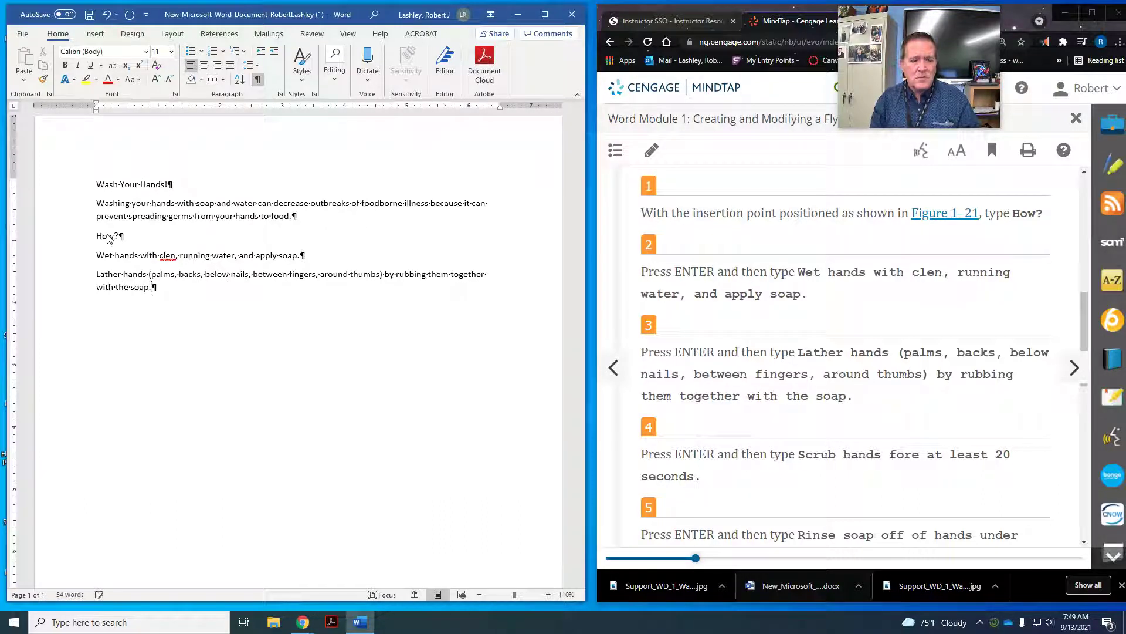
type("Sc")
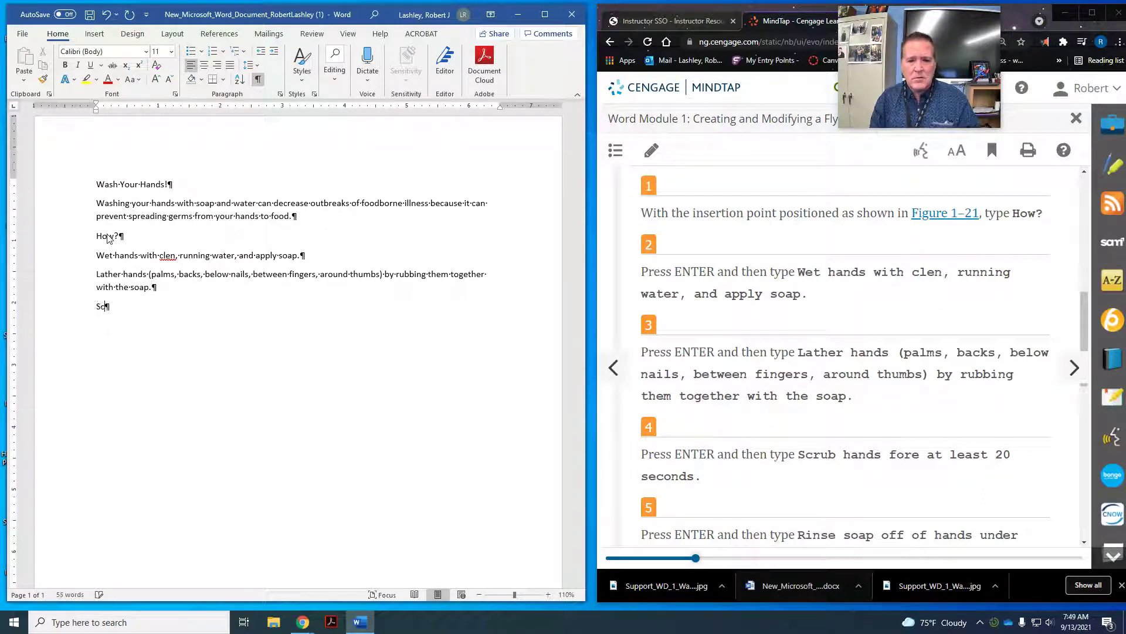
type("rub hand")
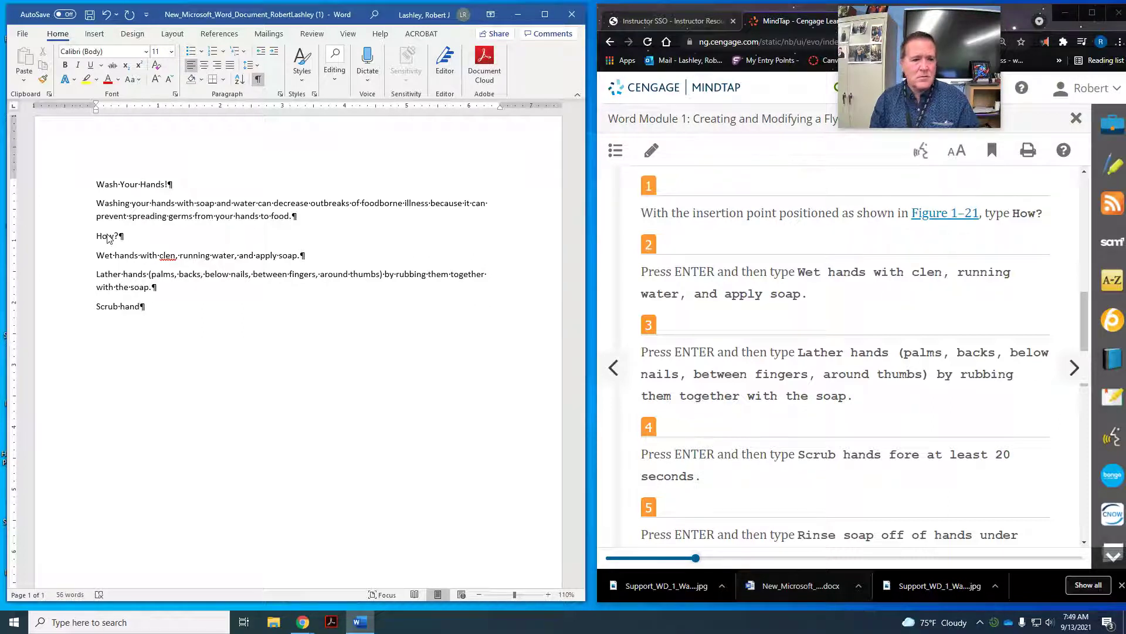
type("s ")
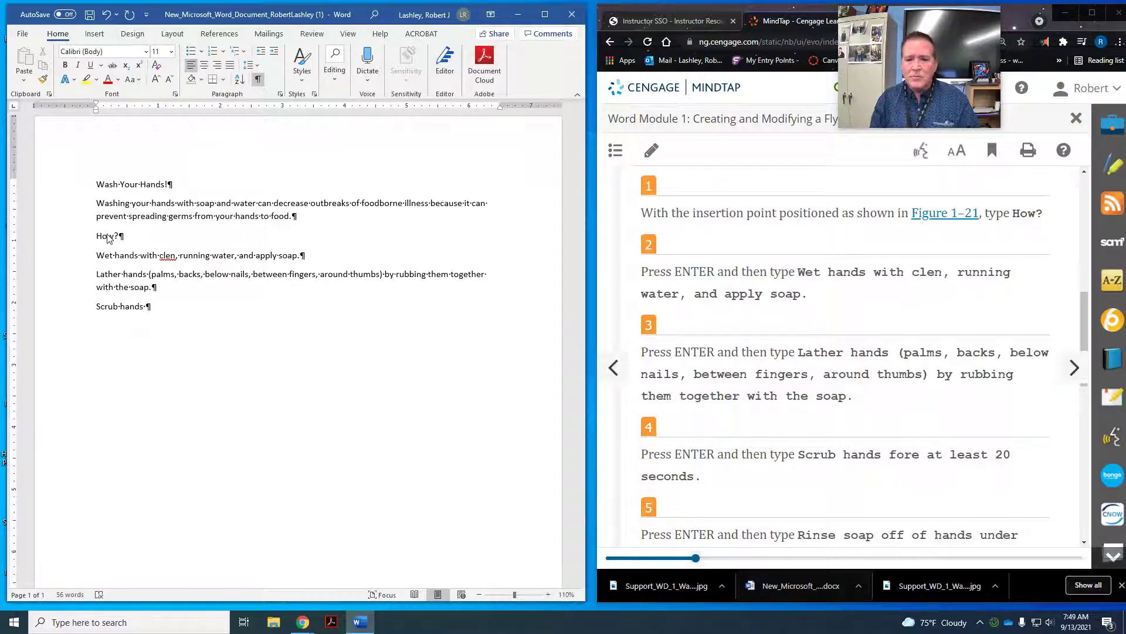
type("fore at ")
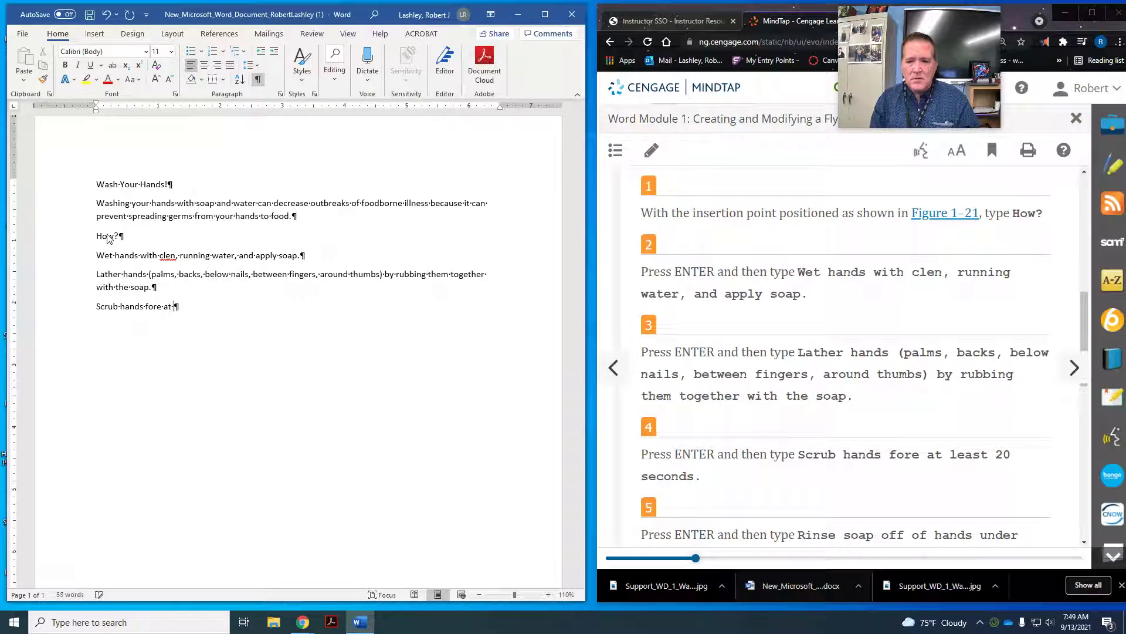
type("least 20 sec")
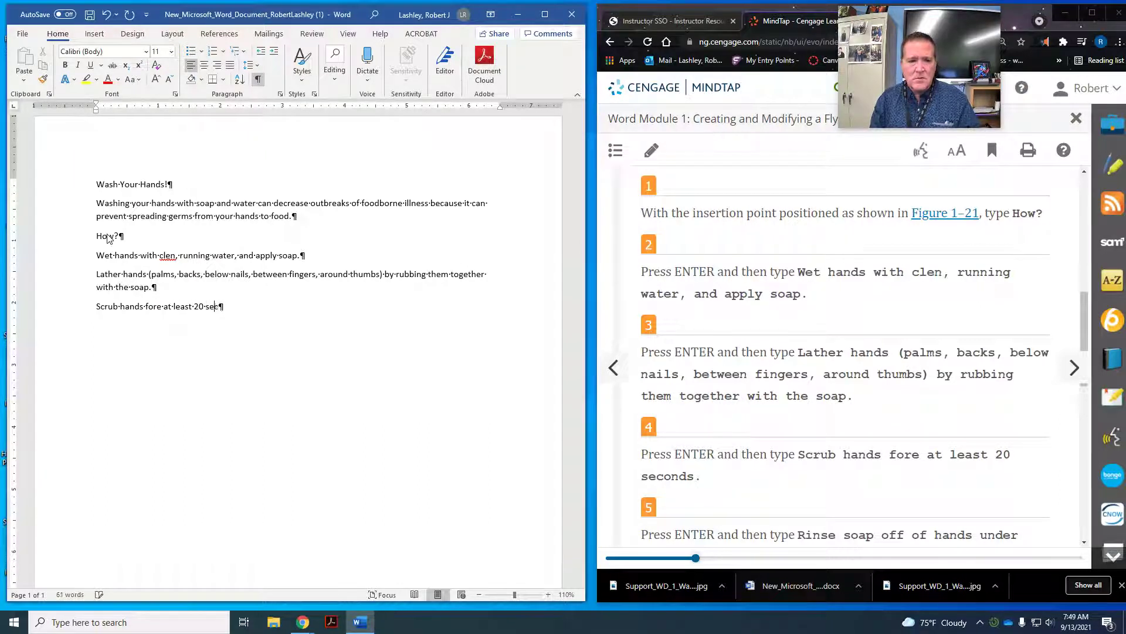
type("onds. Rinse")
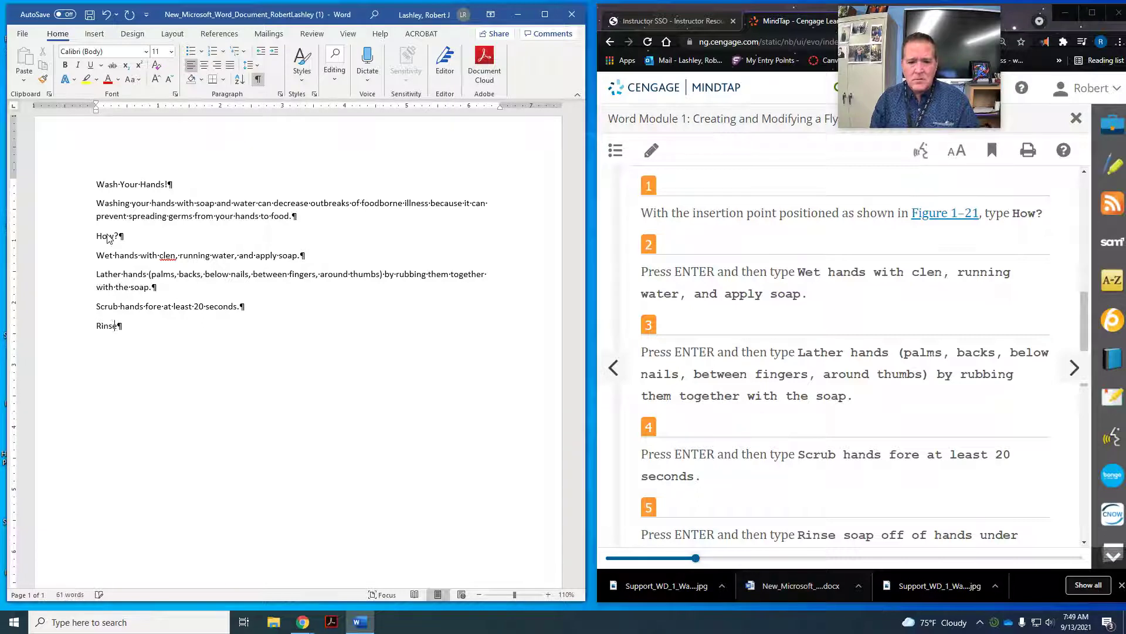
Step: Complete the last paragraph so it reads "Rinse soap off of hands under clean, running water."
type(" soap of")
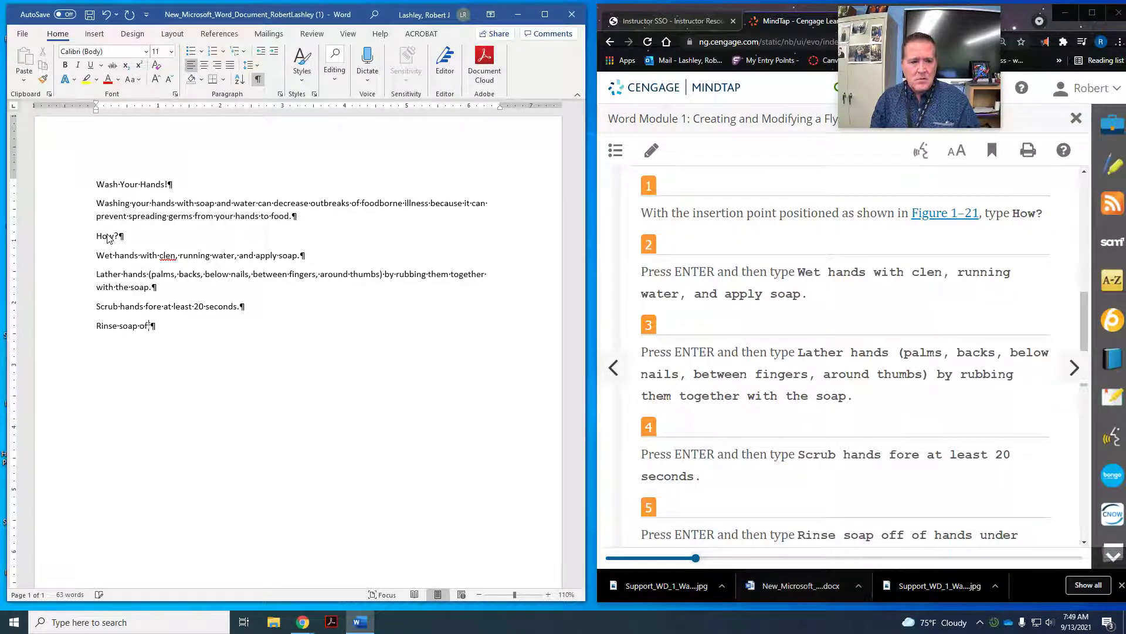
type("f of")
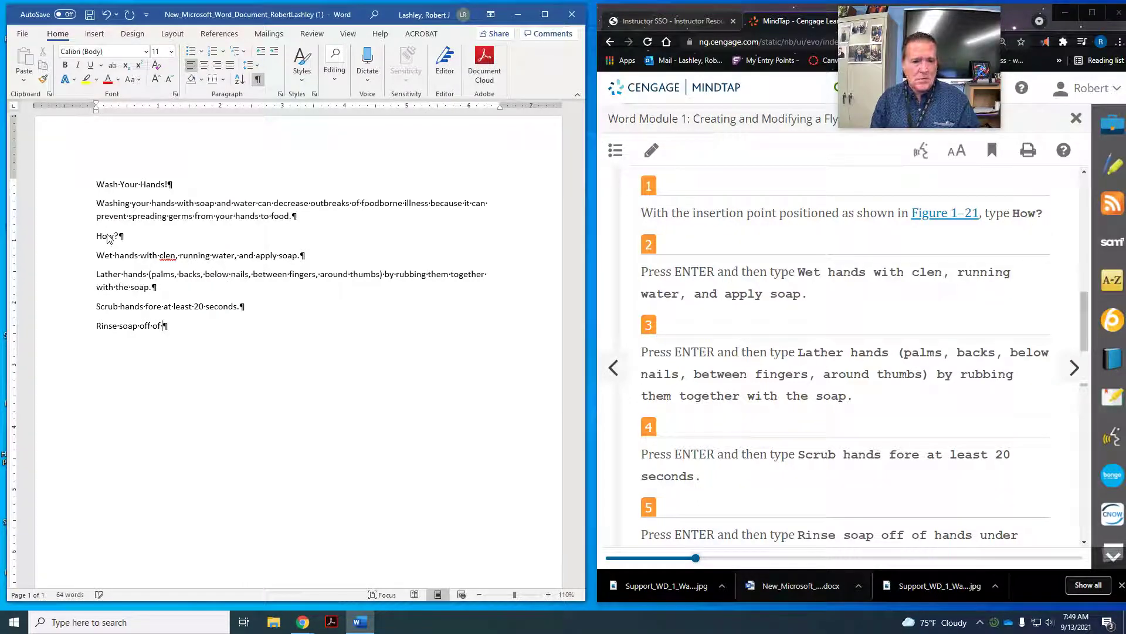
type(" hands under")
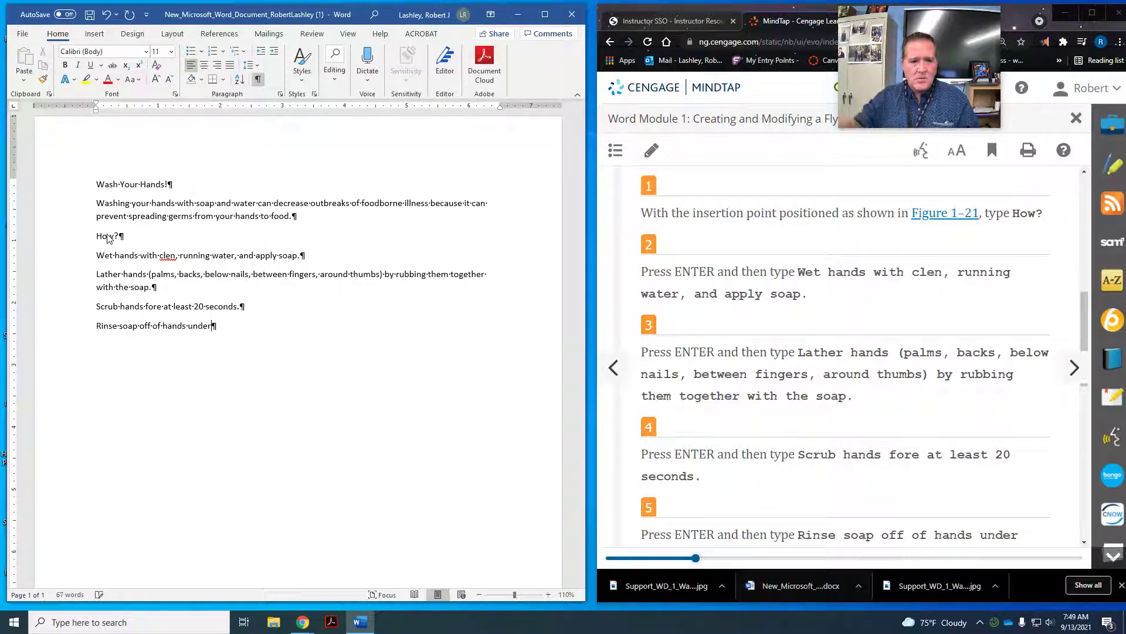
scroll(722, 351, "down", 2)
scroll(722, 351, "down", 4)
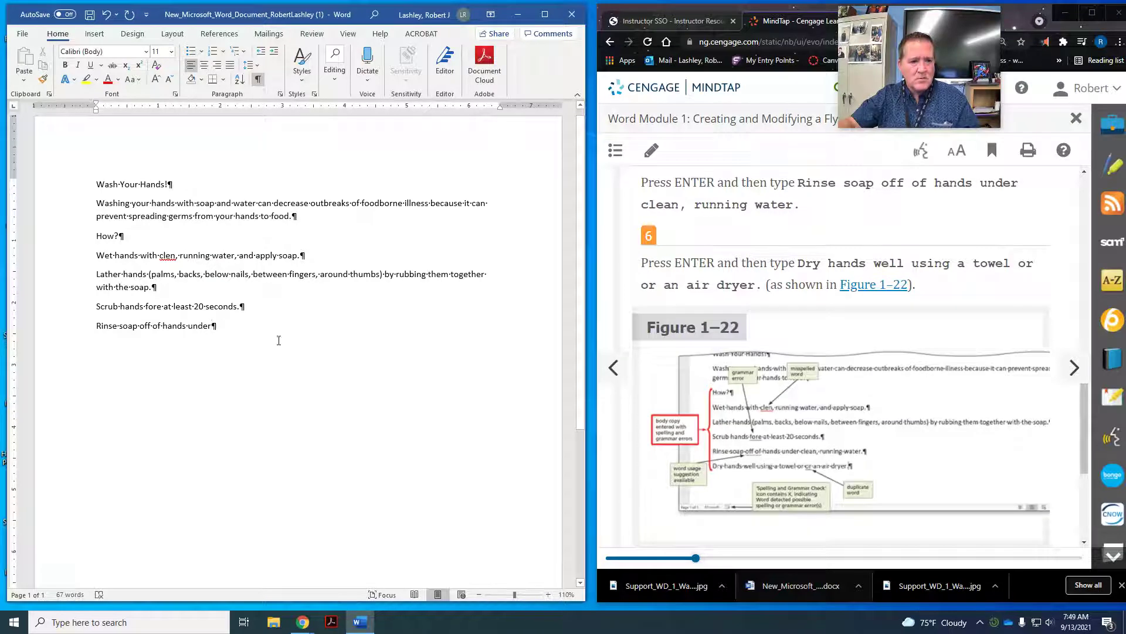
type("clean")
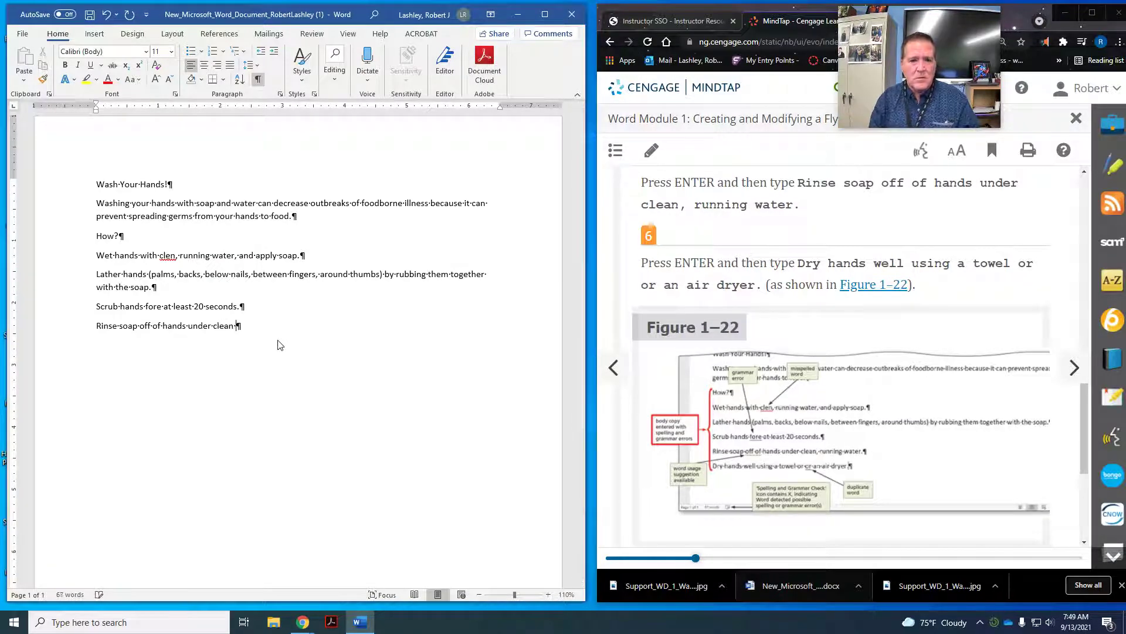
type(", running")
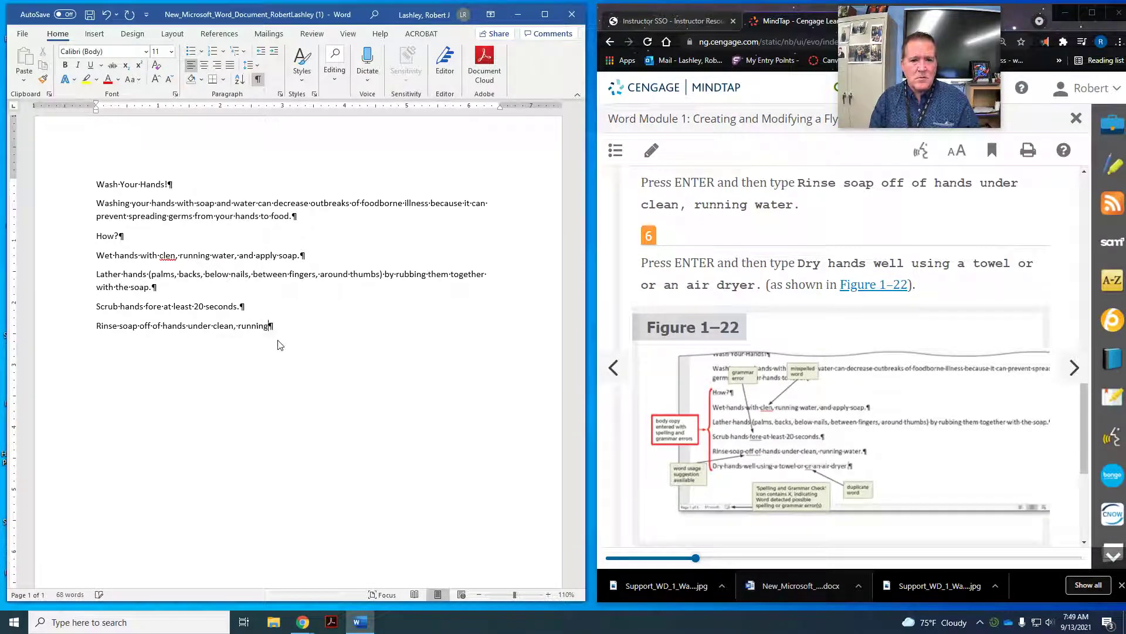
type(" water. ")
Step: Add a final paragraph reading "Dry hands well using a towel or an air dryer."
type("D")
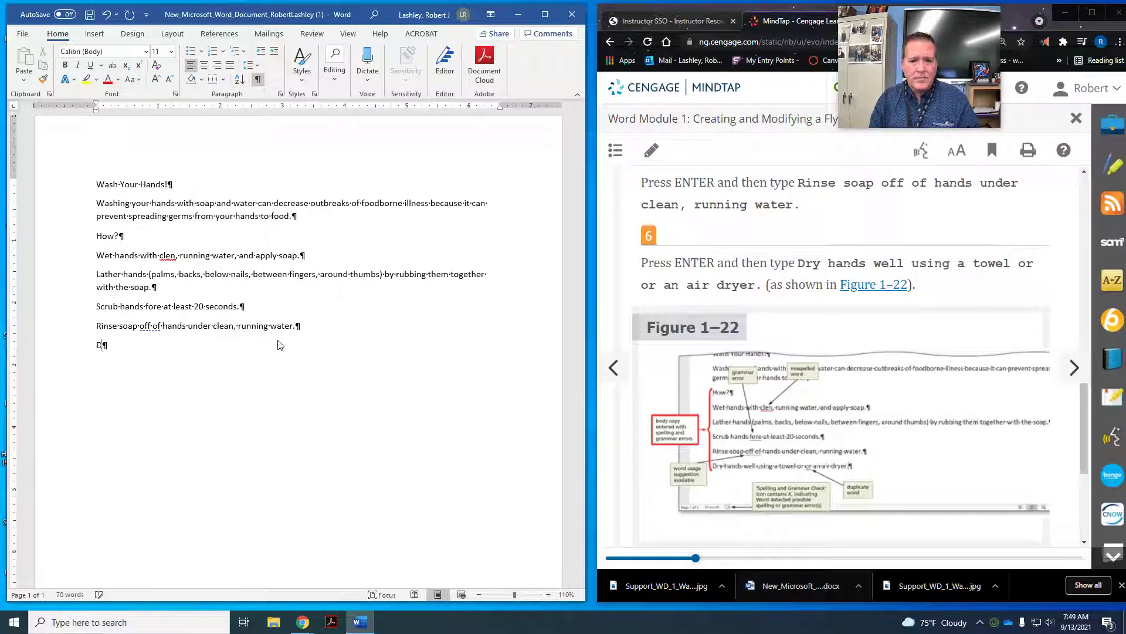
type("ry hands w")
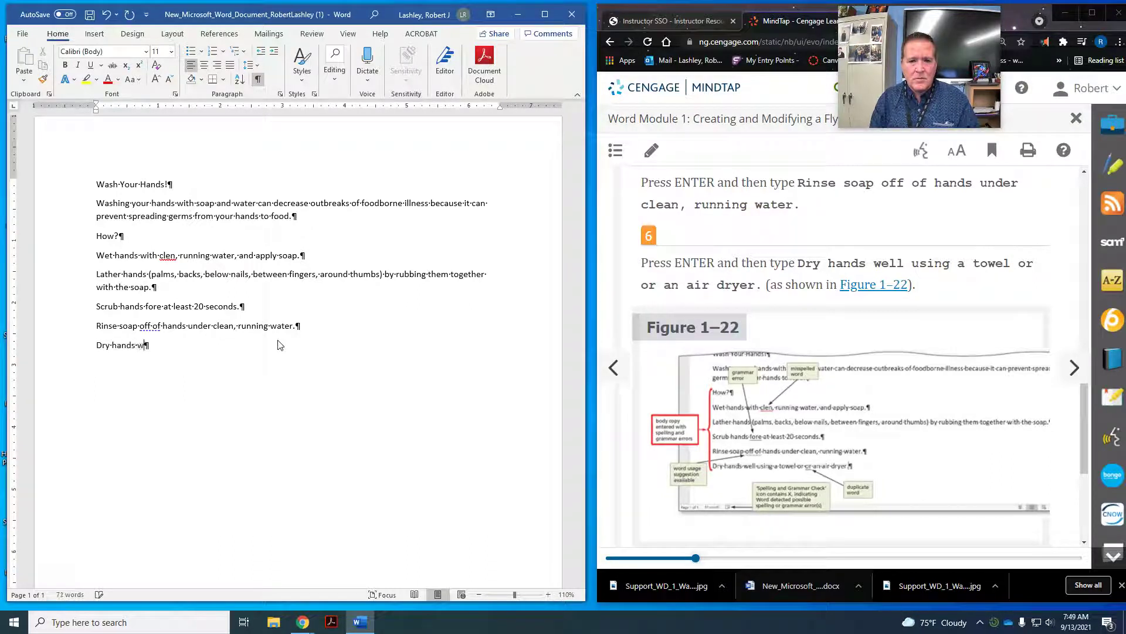
type("ell using a towel o")
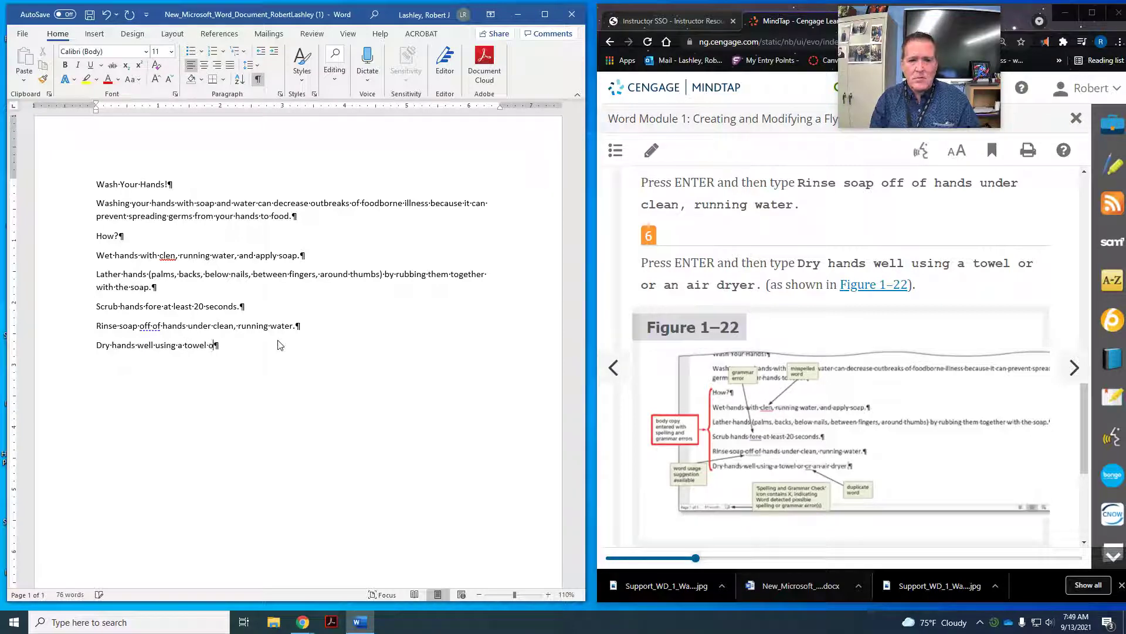
type("r an air d")
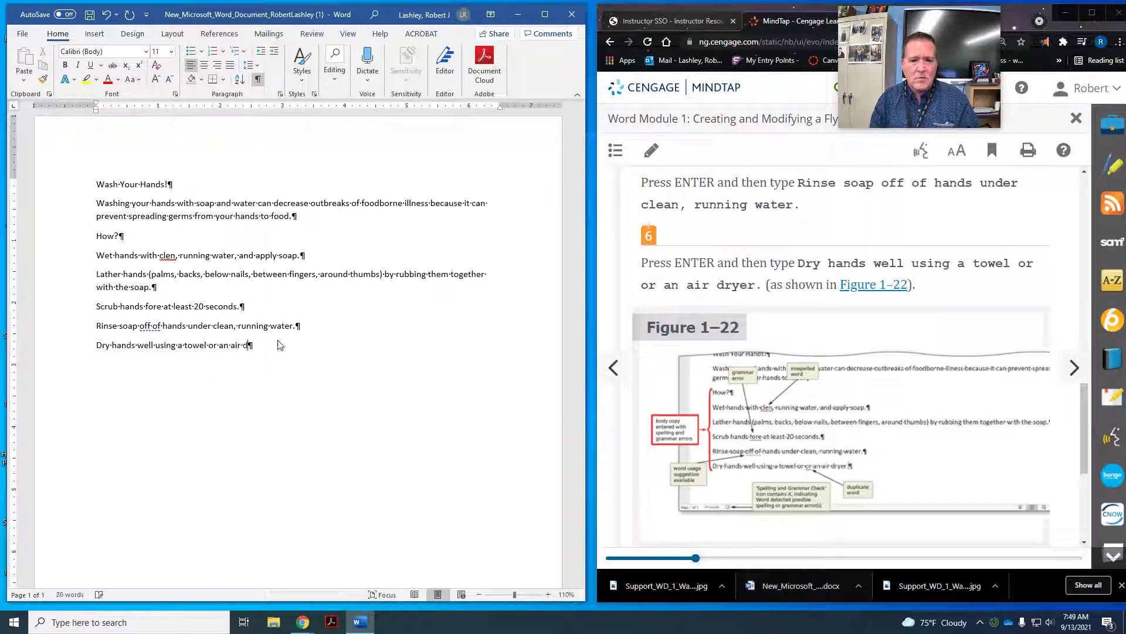
type("rya")
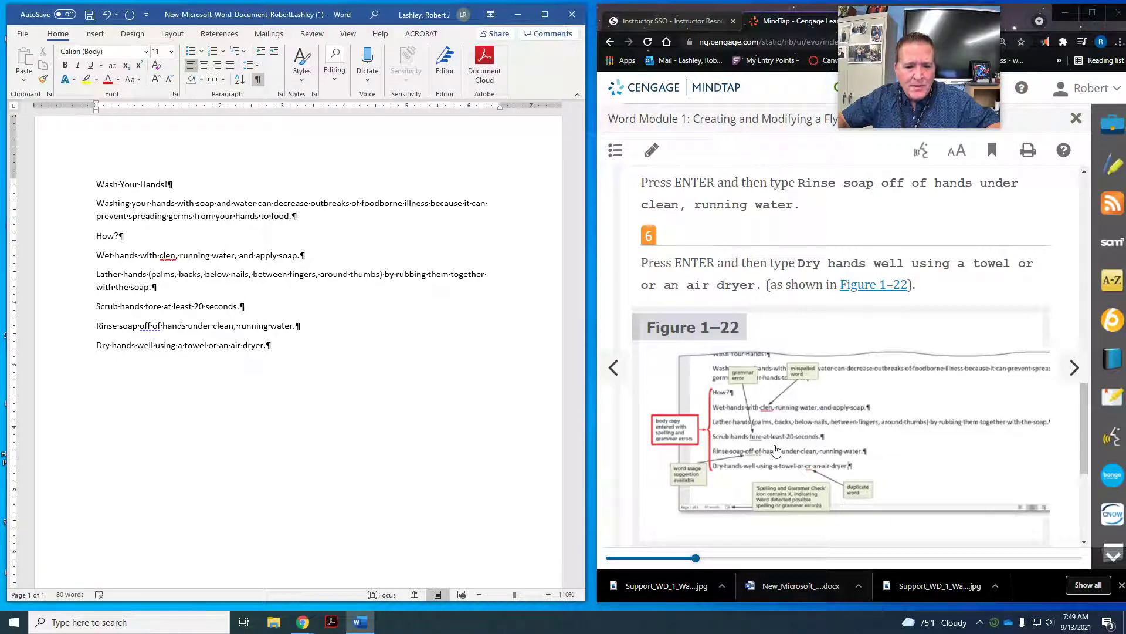
Step: Compare the flagged words in the flyer with Figure 1–22, and advance the textbook to section WD 1-5h
scroll(776, 450, "down", 1)
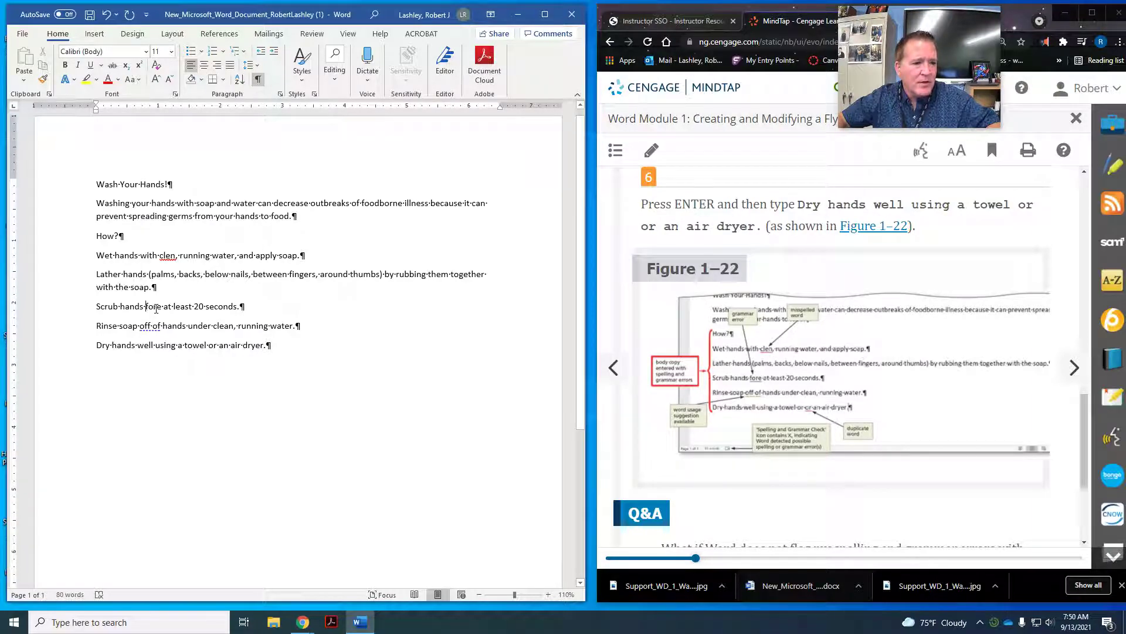
key("ctrl+Right")
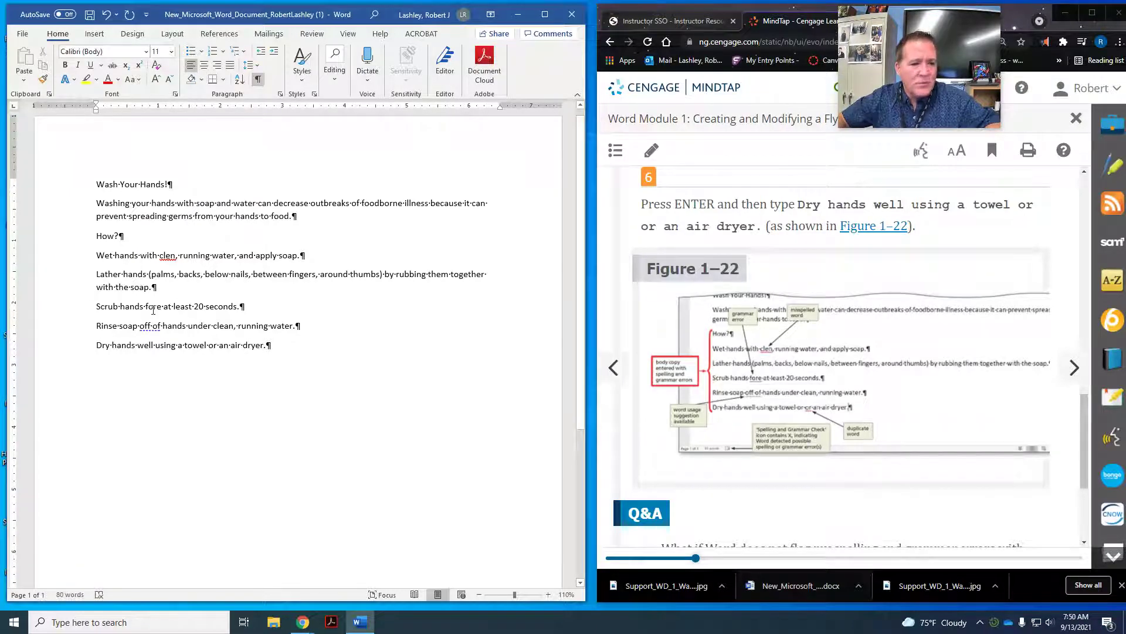
scroll(874, 413, "down", 2)
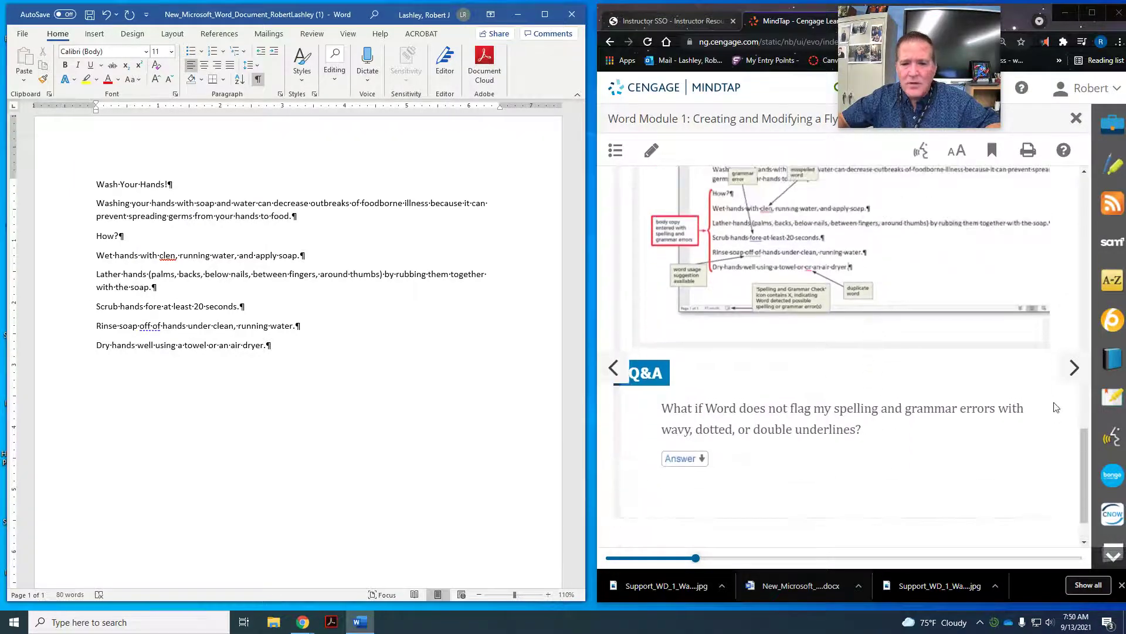
left_click(1076, 375)
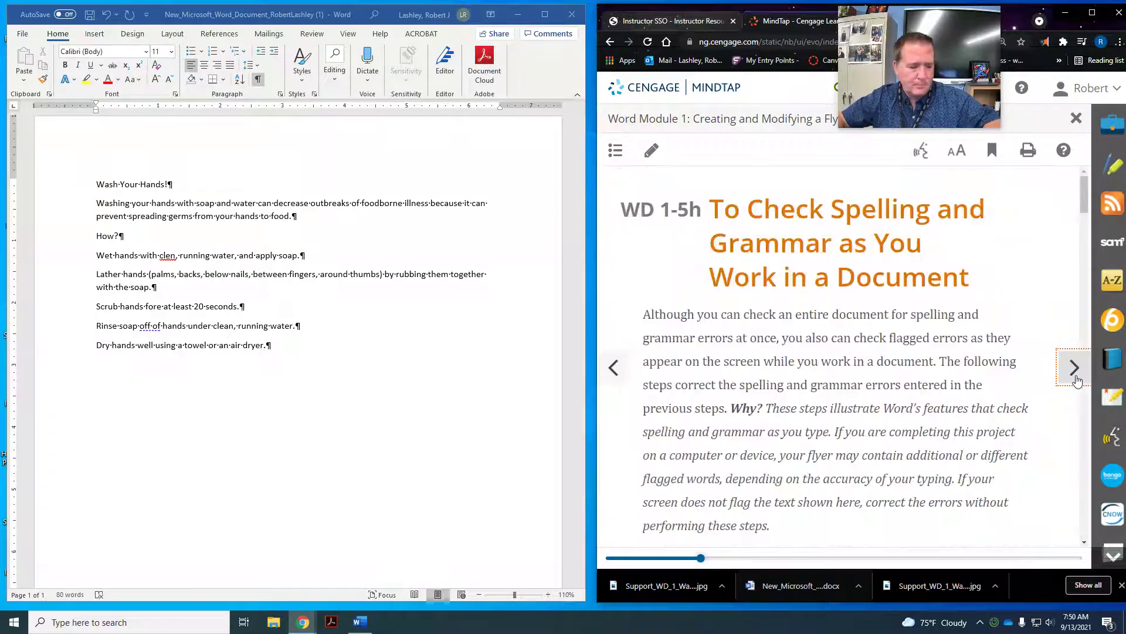
Step: Read the WD 1-5h introduction, step 1 with Figure 1–23, and the Q&A on correcting a flagged misspelled word
scroll(924, 303, "down", 3)
scroll(925, 303, "down", 1)
scroll(924, 303, "up", 4)
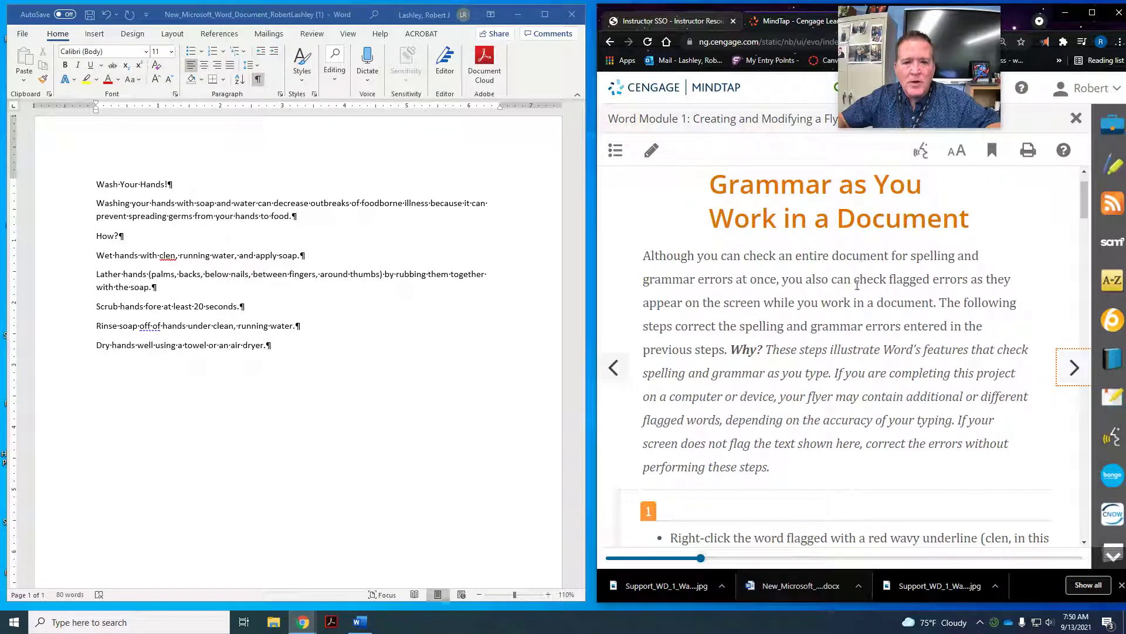
scroll(860, 282, "down", 1)
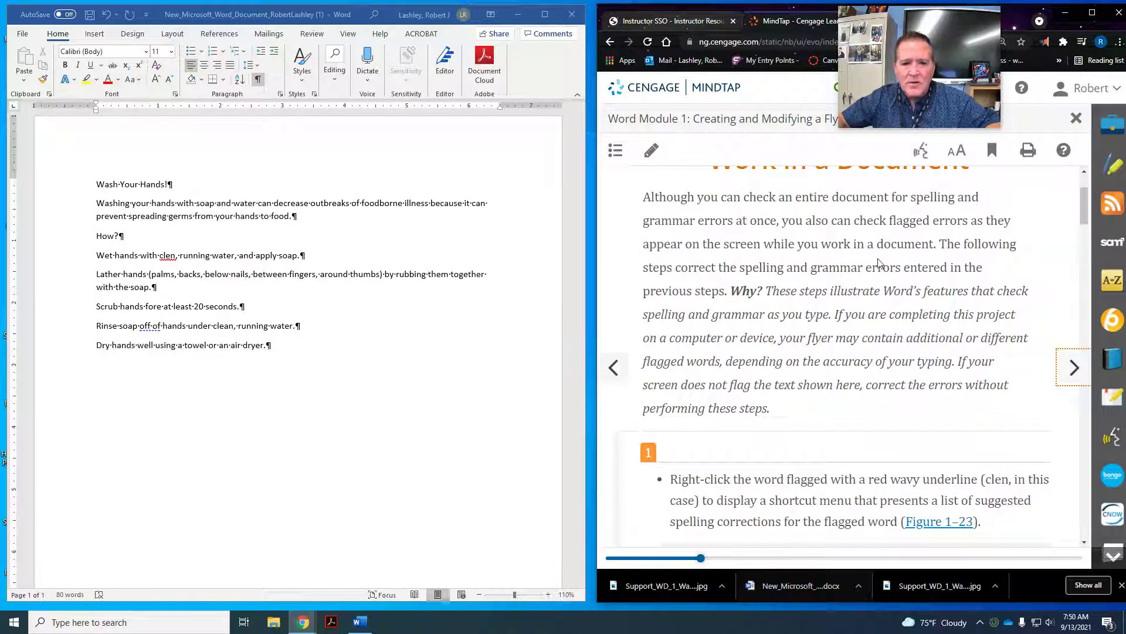
scroll(827, 245, "down", 5)
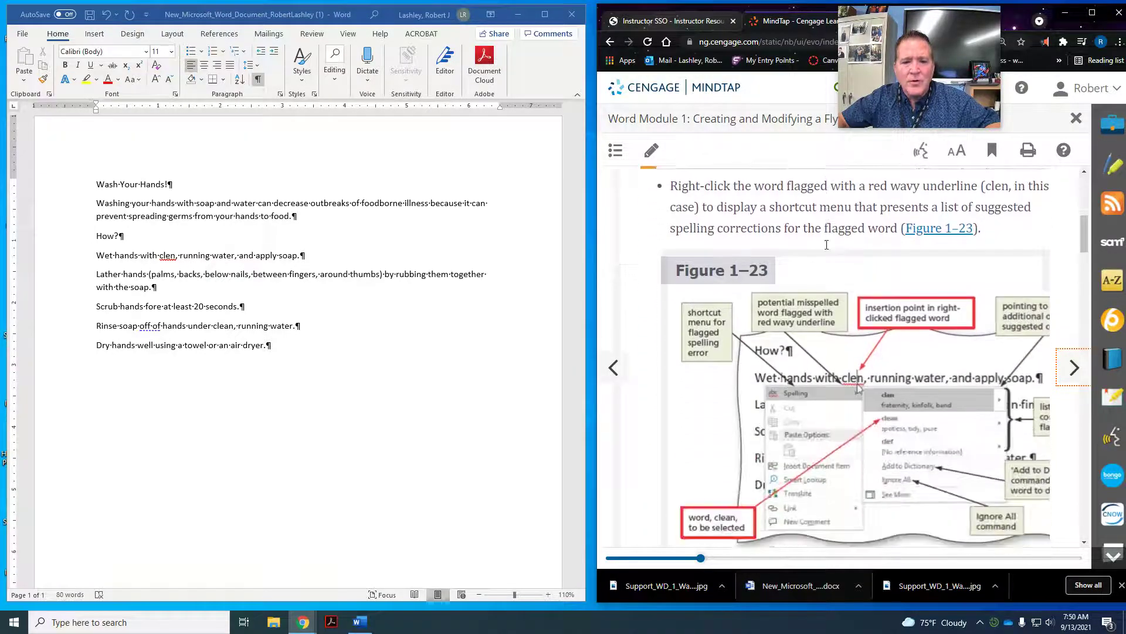
scroll(827, 245, "down", 2)
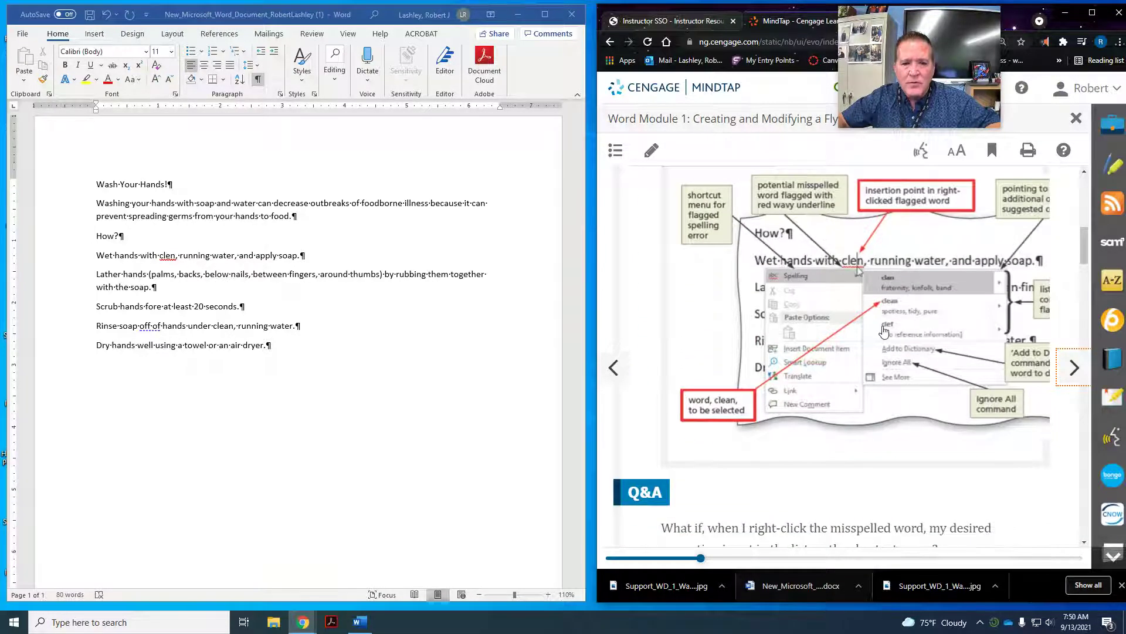
scroll(851, 348, "down", 1)
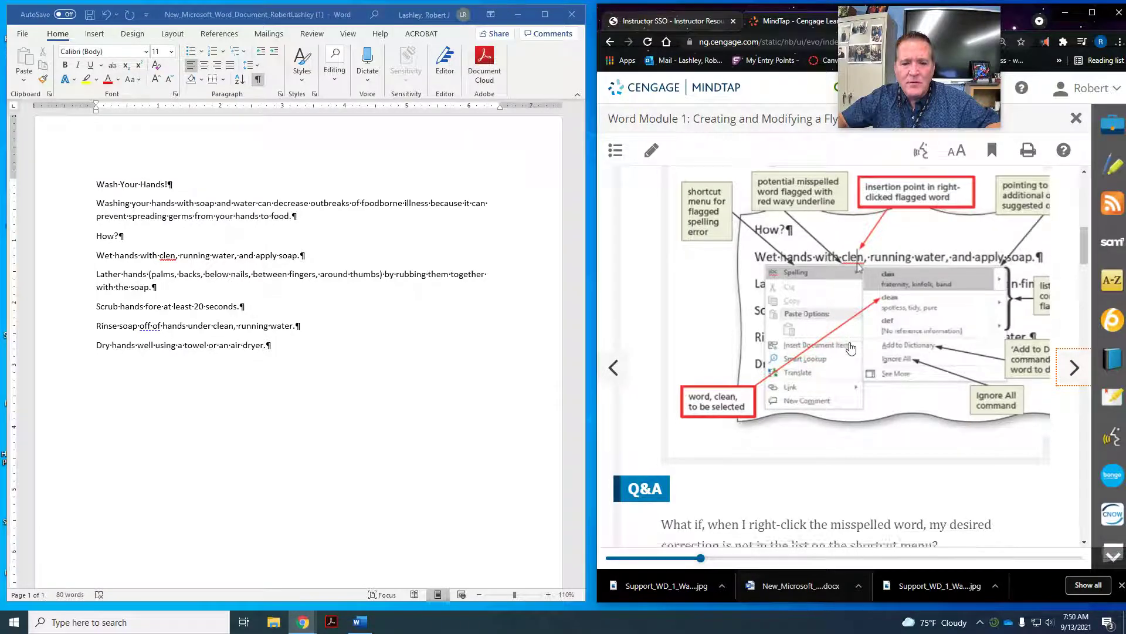
scroll(851, 349, "down", 6)
scroll(852, 347, "up", 3)
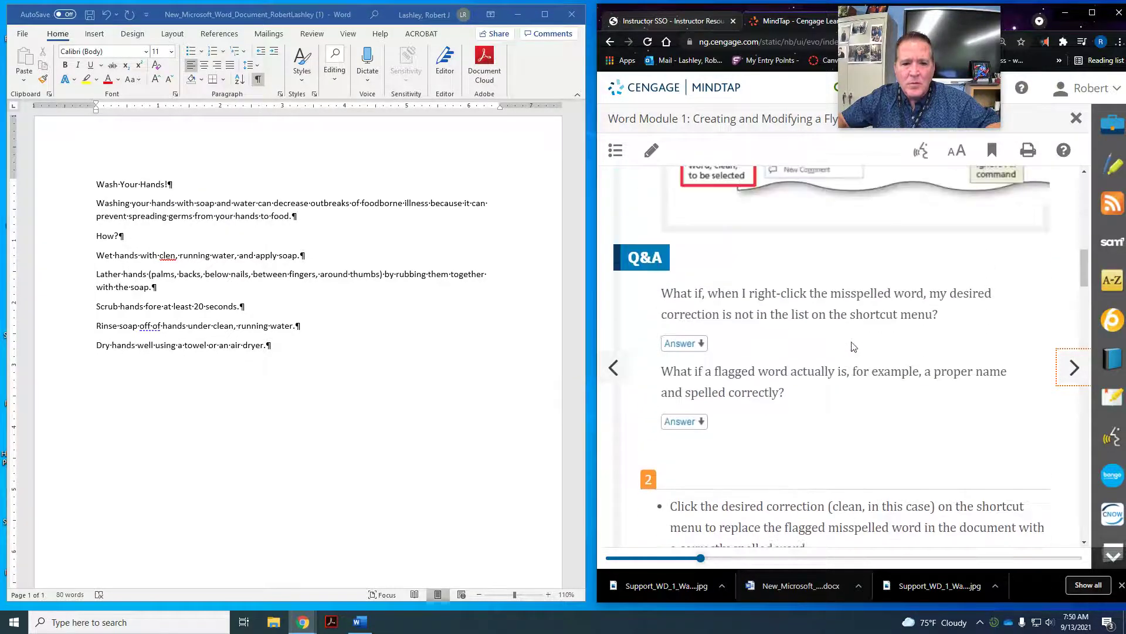
scroll(854, 346, "up", 5)
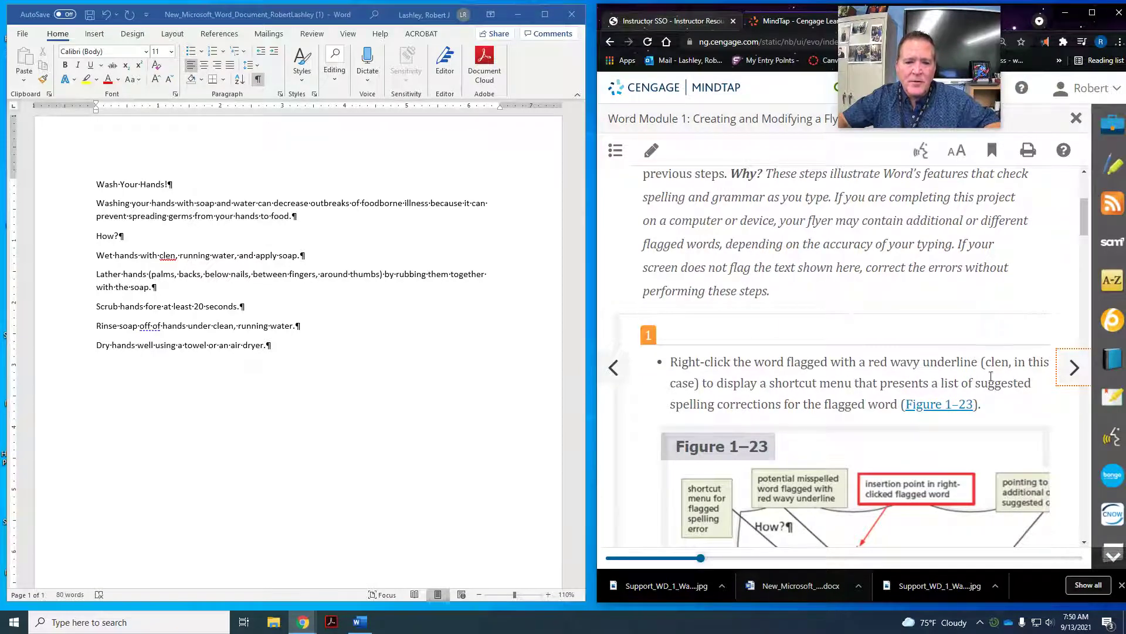
Step: Replace the misspelled word "clen" in the paragraph below "How?" with the suggested spelling "clean"
right_click(165, 260)
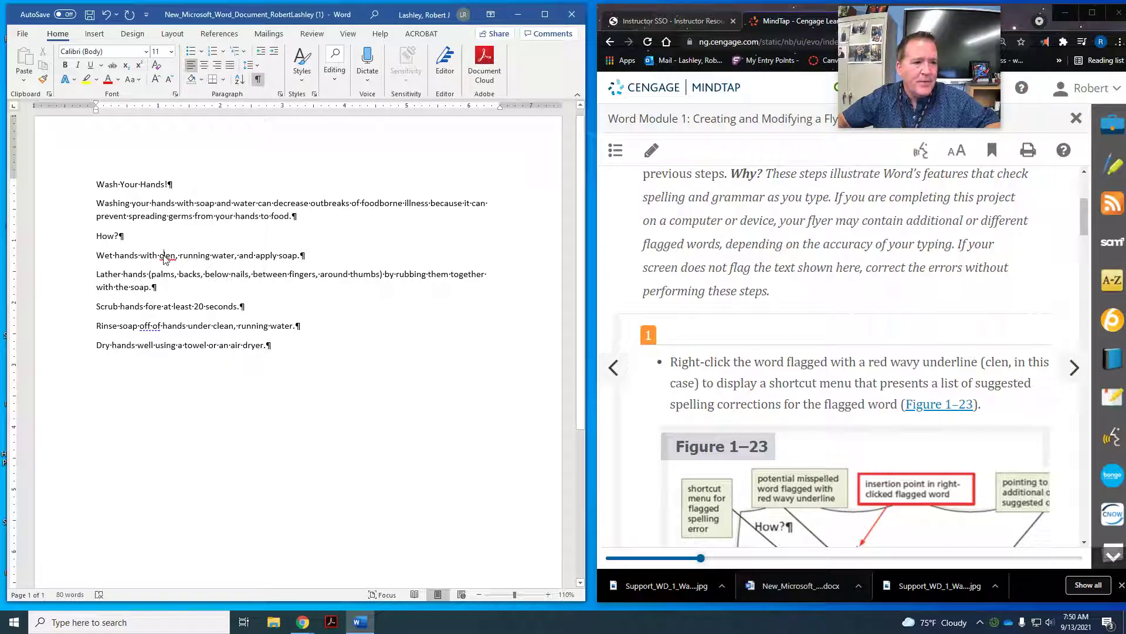
right_click(165, 256)
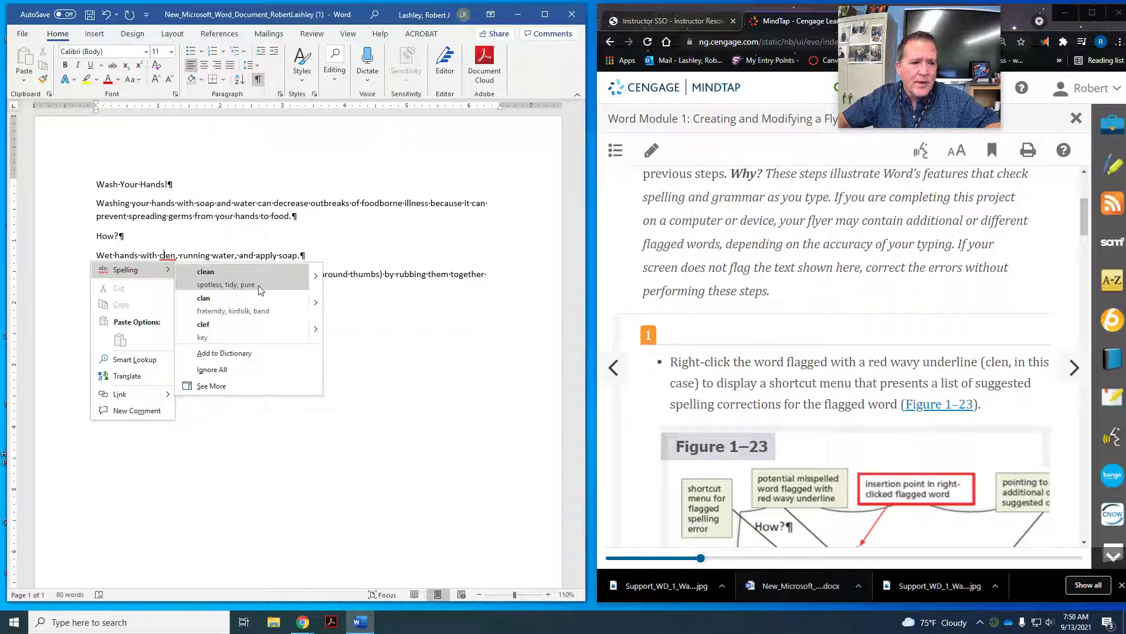
left_click(244, 276)
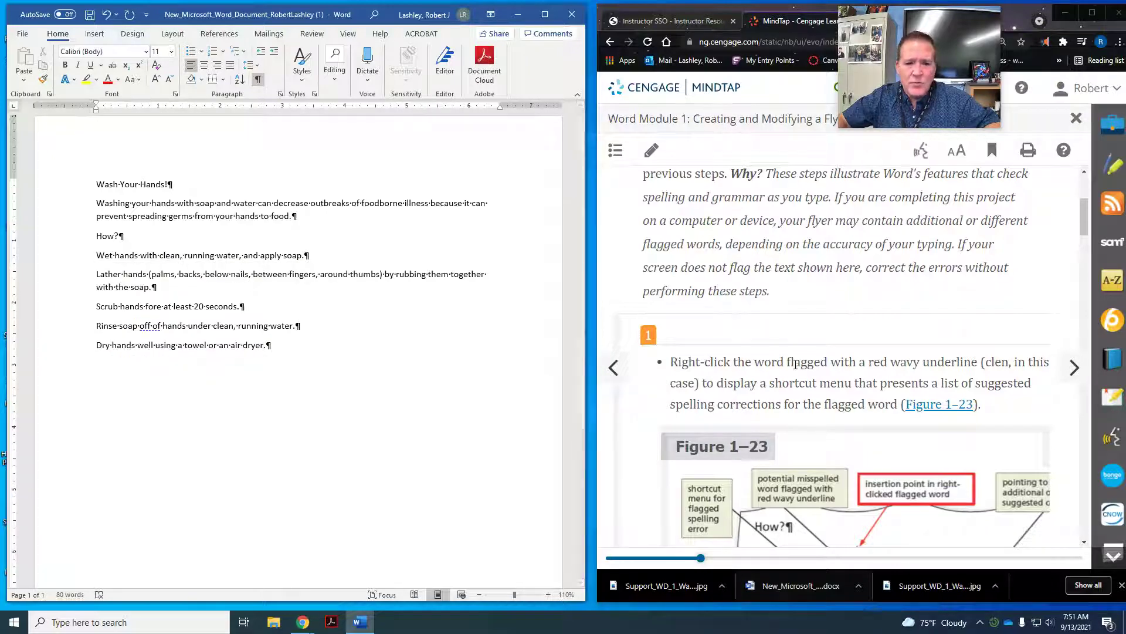
Step: Show textbook steps 2 and 3 with Figure 1–24 on correcting the flagged word "fore"
scroll(796, 364, "down", 4)
scroll(796, 364, "down", 5)
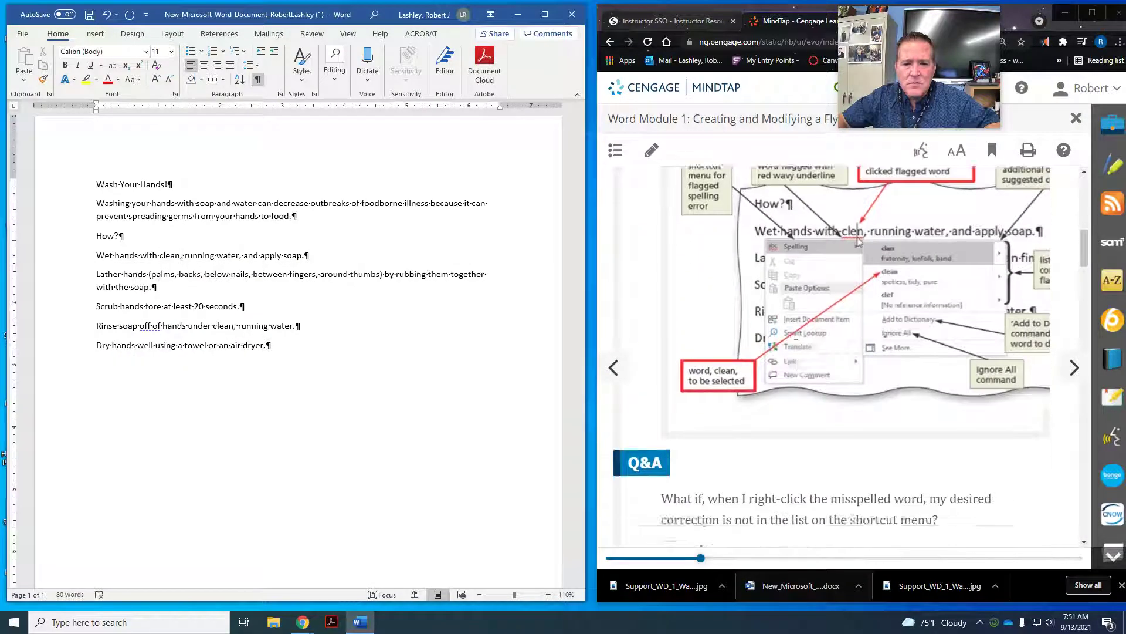
scroll(796, 365, "down", 3)
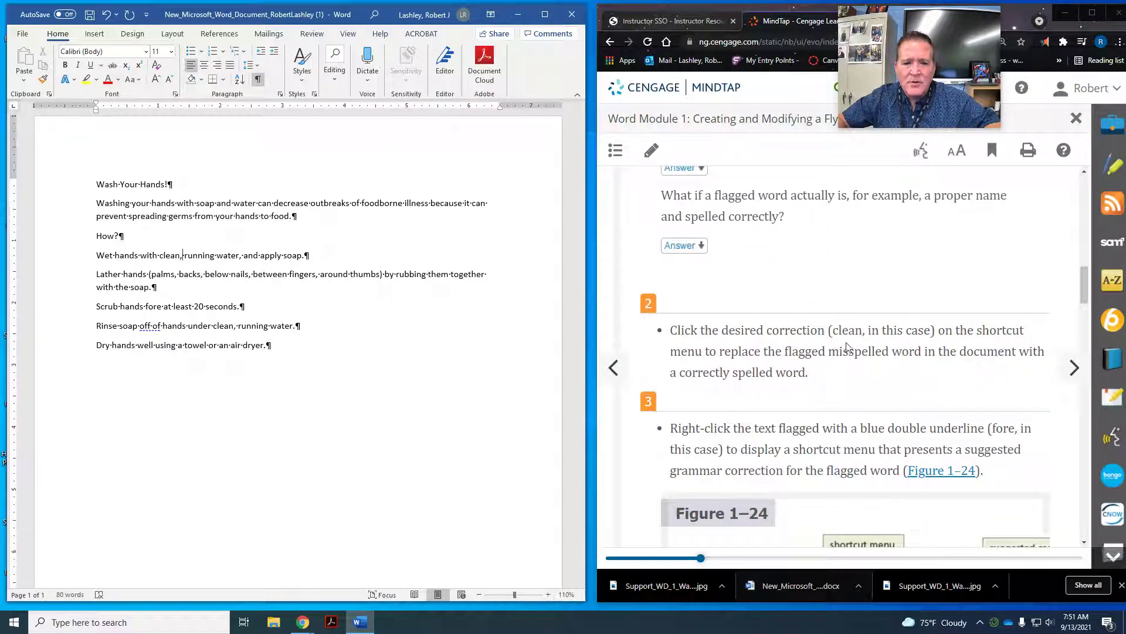
scroll(881, 351, "down", 2)
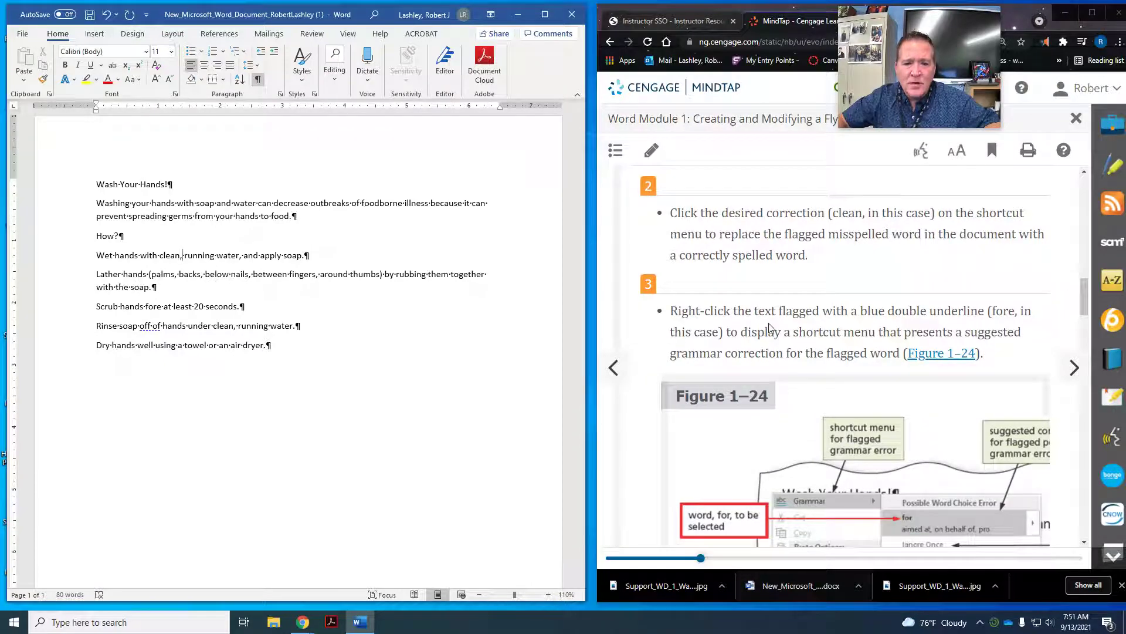
Step: Correct the word "fore" to "for" in the paragraph about scrubbing hands for at least 20 seconds
scroll(839, 317, "down", 1)
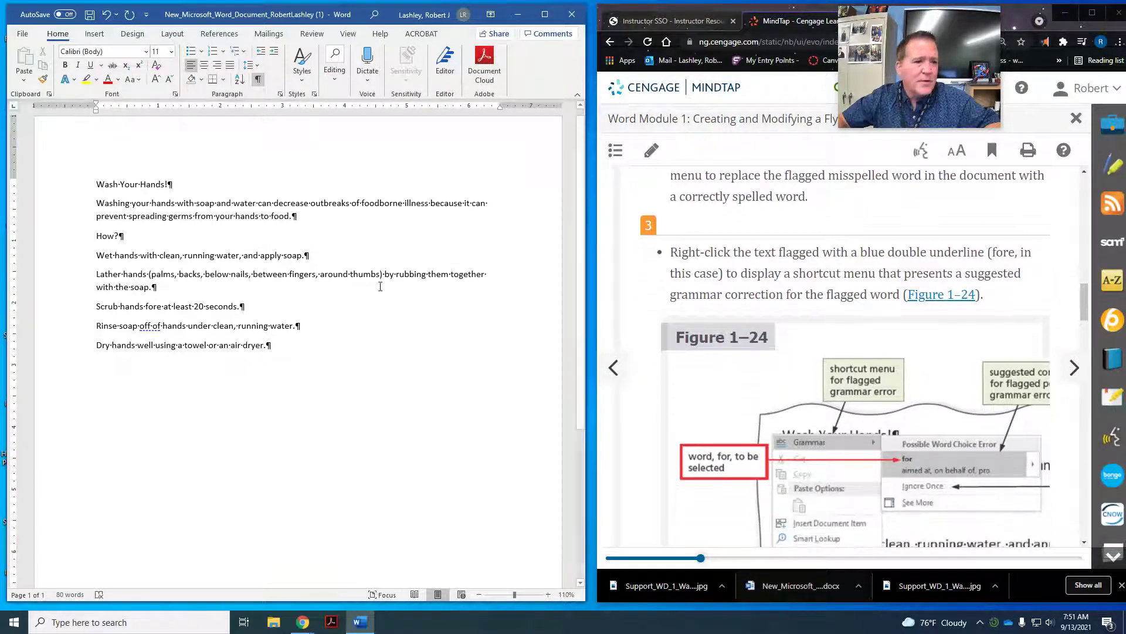
right_click(159, 306)
key("Escape")
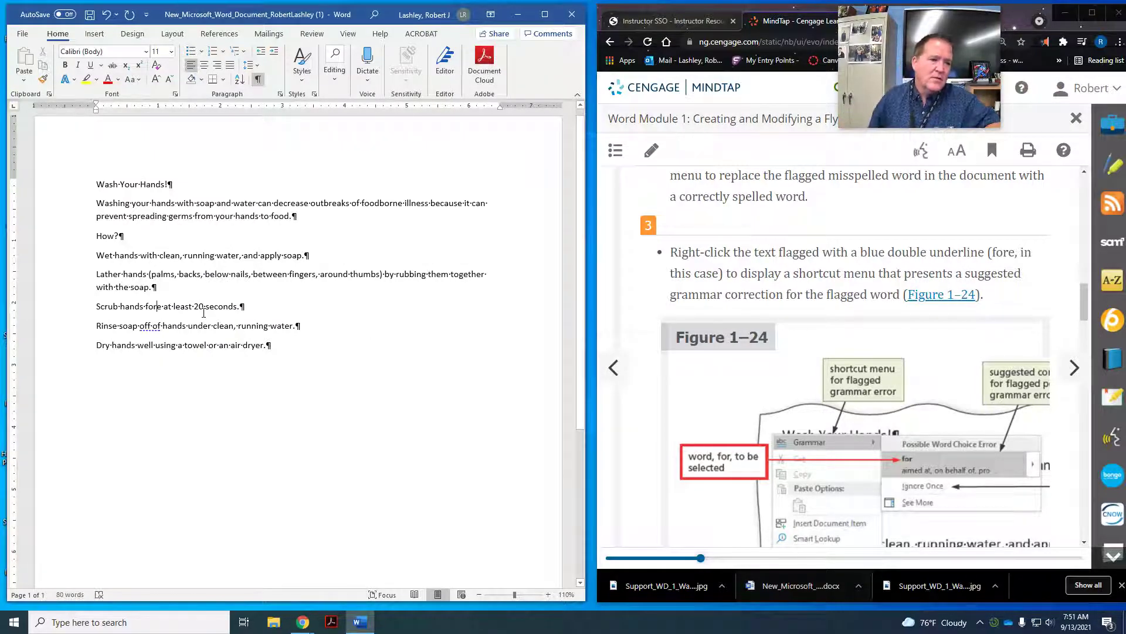
key("Delete")
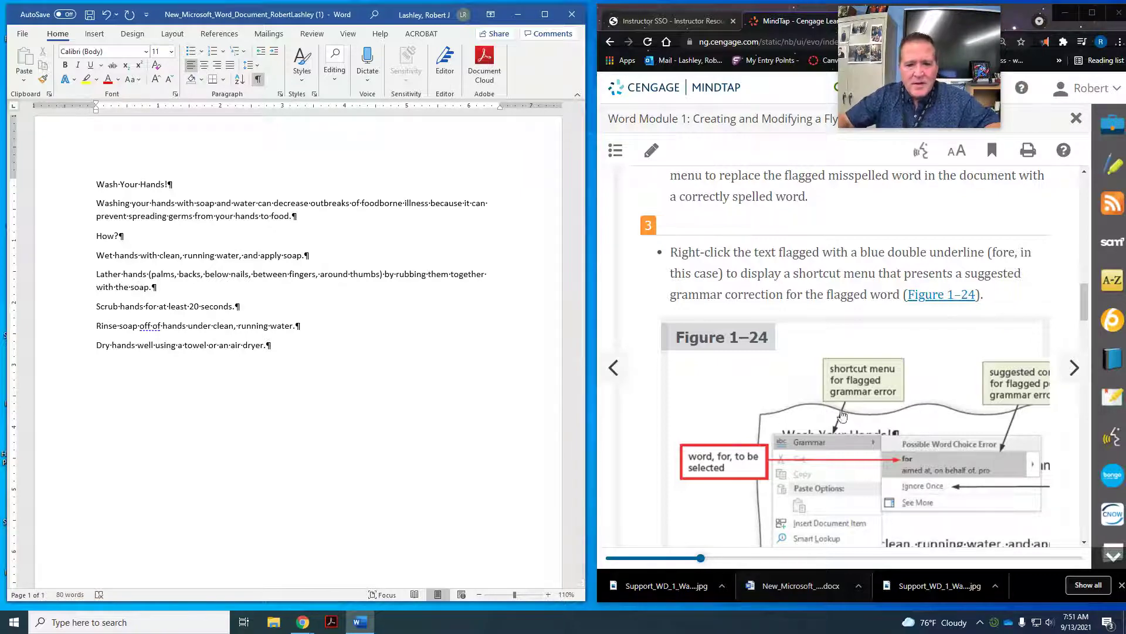
Step: Follow textbook steps 4 to 6 and replace the flagged wording "off of" in the rinse paragraph with the suggestion "off"
scroll(840, 414, "down", 1)
scroll(841, 414, "down", 5)
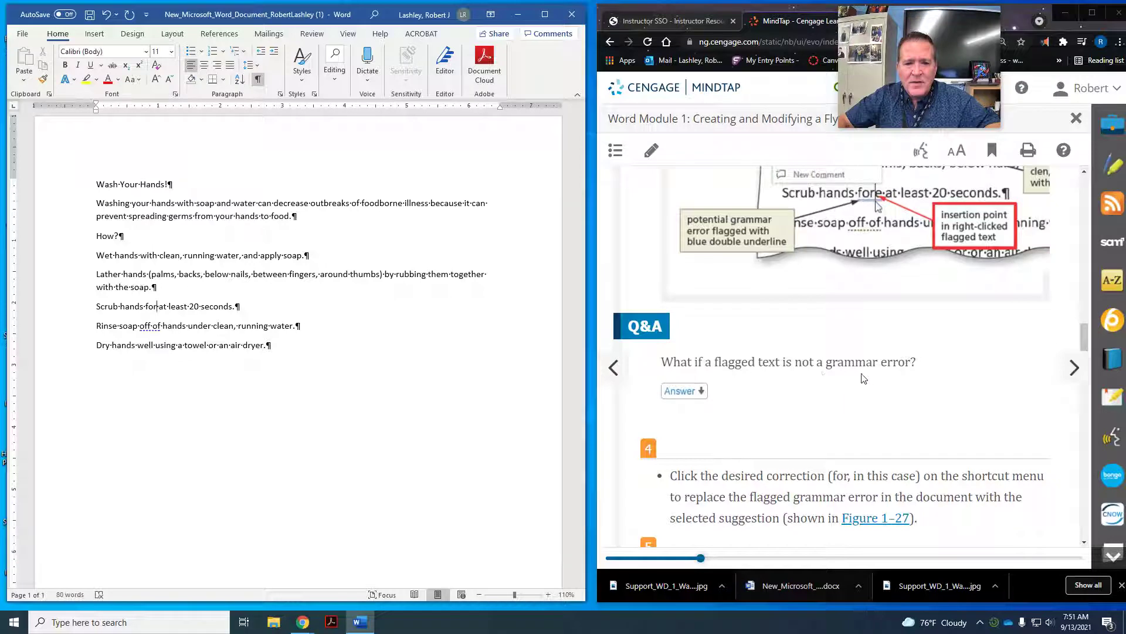
scroll(869, 378, "down", 1)
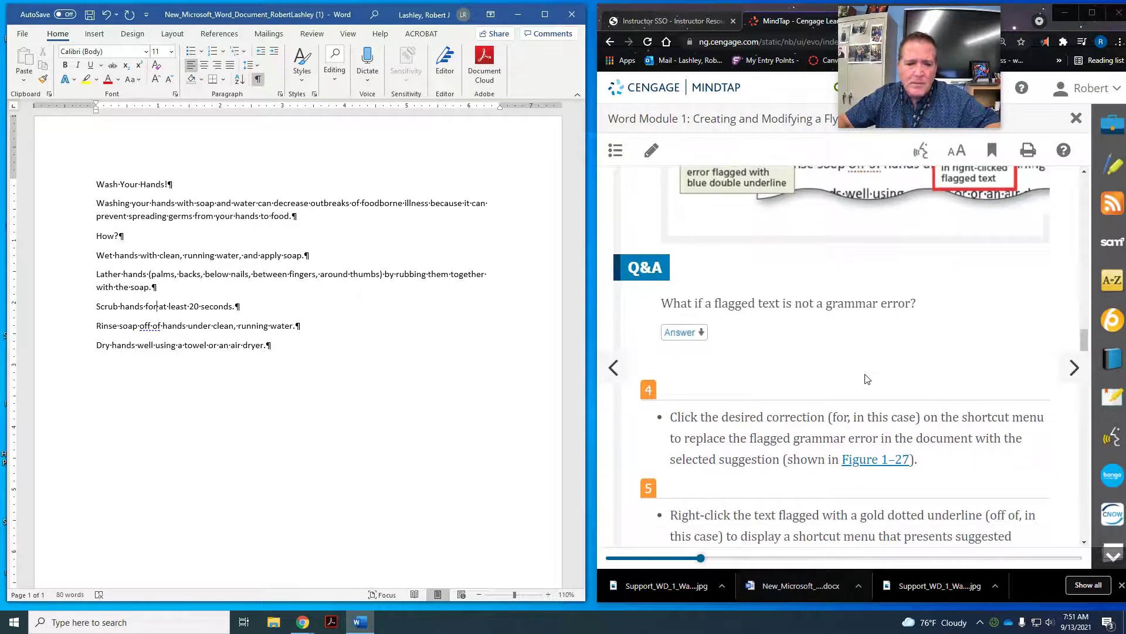
scroll(868, 378, "down", 1)
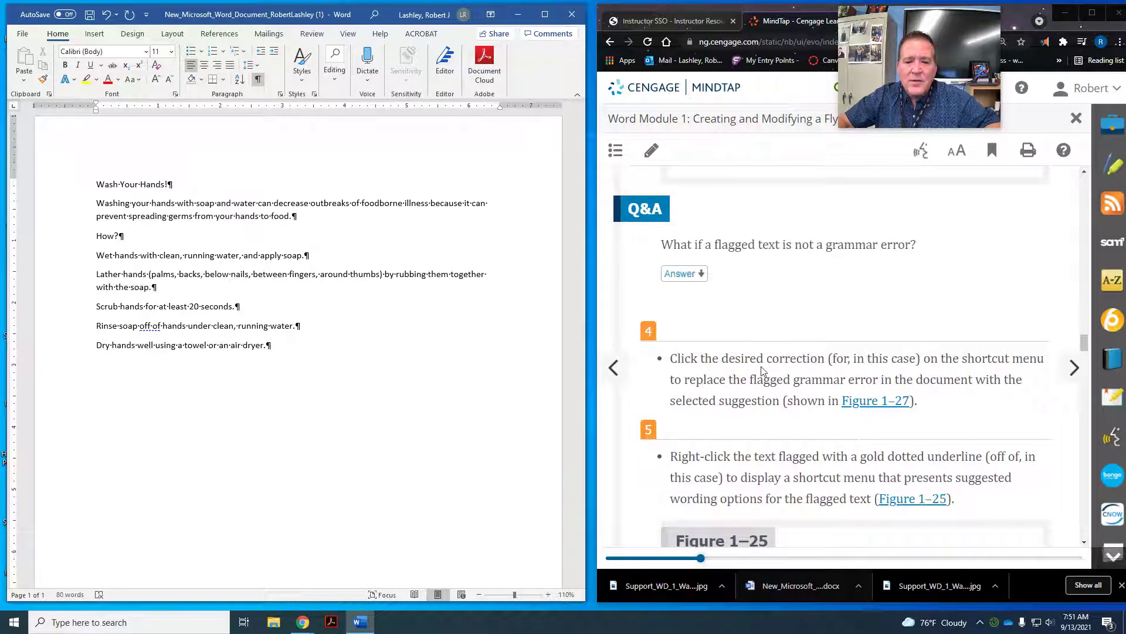
scroll(764, 370, "down", 2)
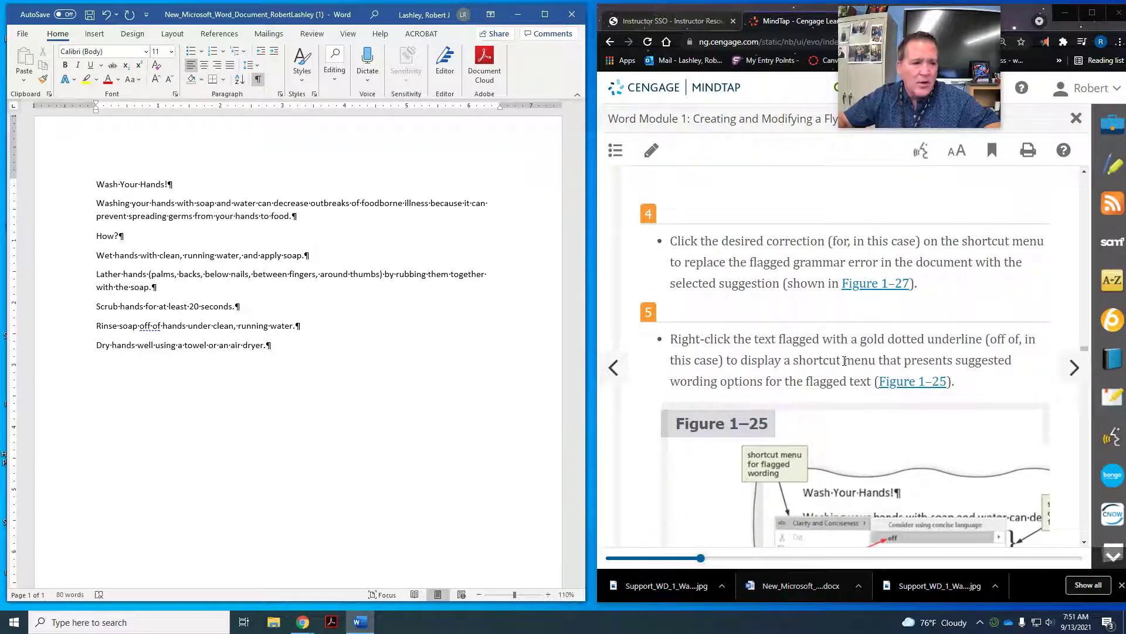
scroll(844, 361, "down", 1)
scroll(844, 361, "down", 2)
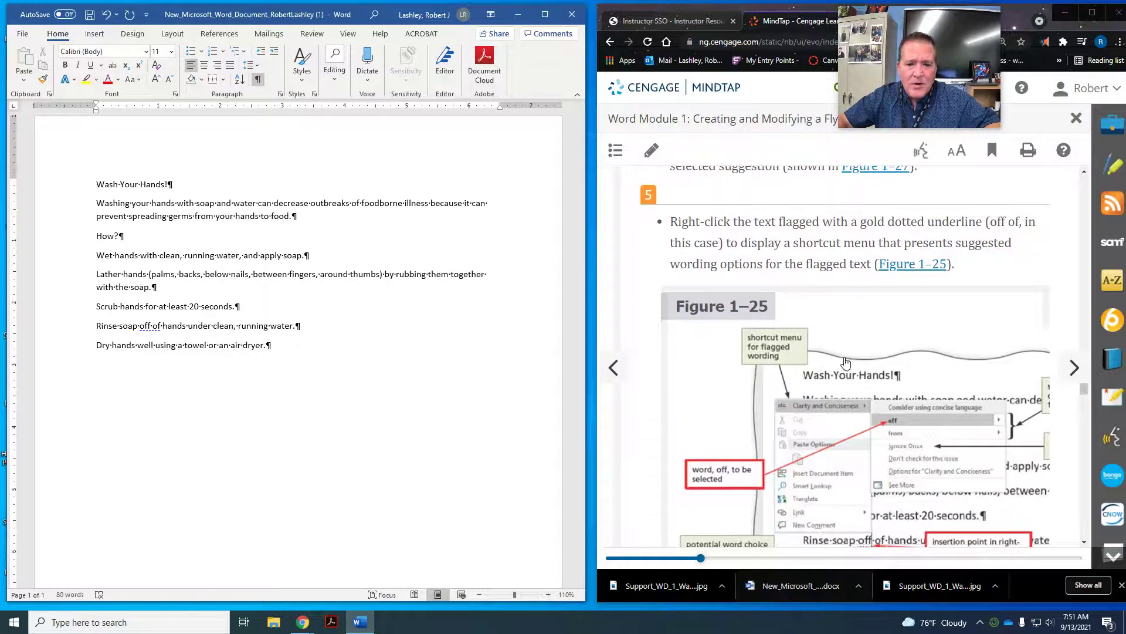
right_click(146, 328)
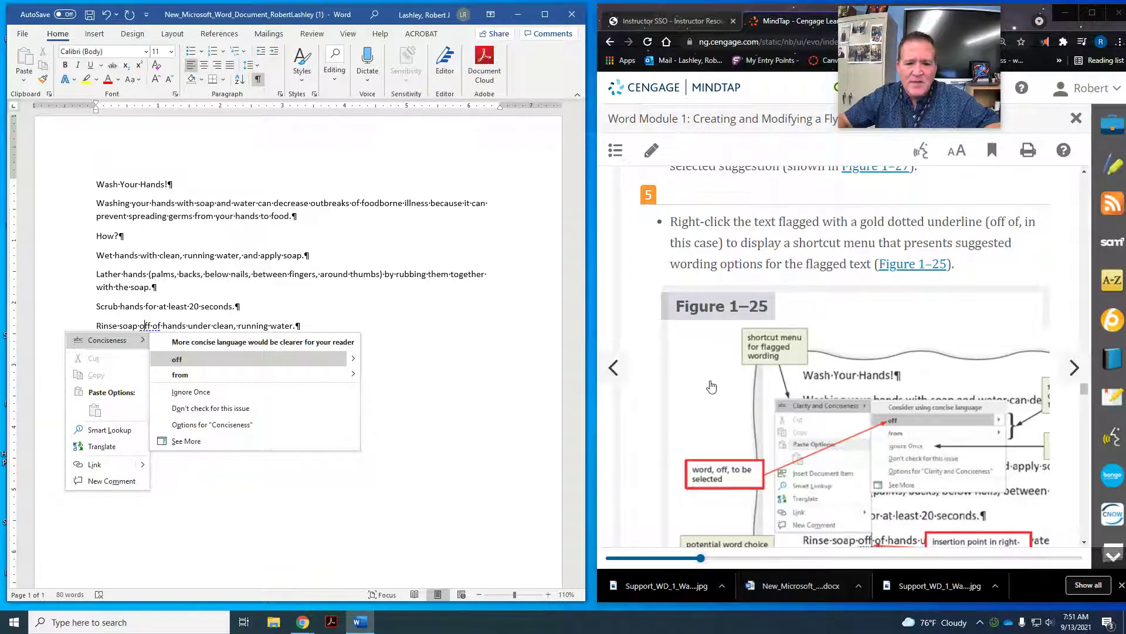
scroll(712, 385, "down", 2)
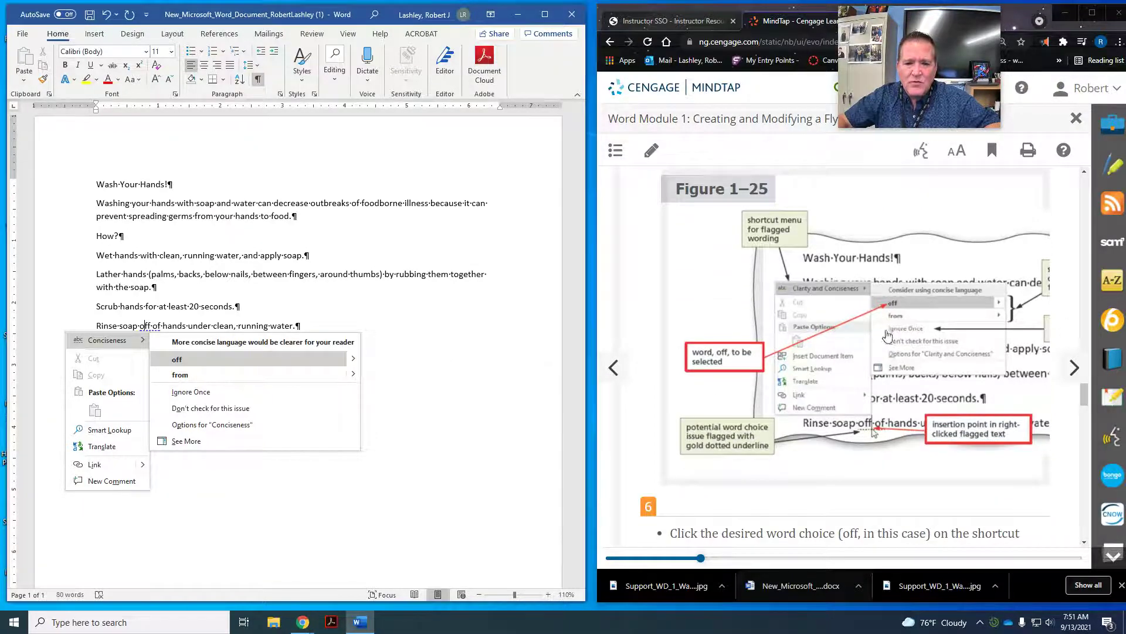
scroll(799, 478, "down", 1)
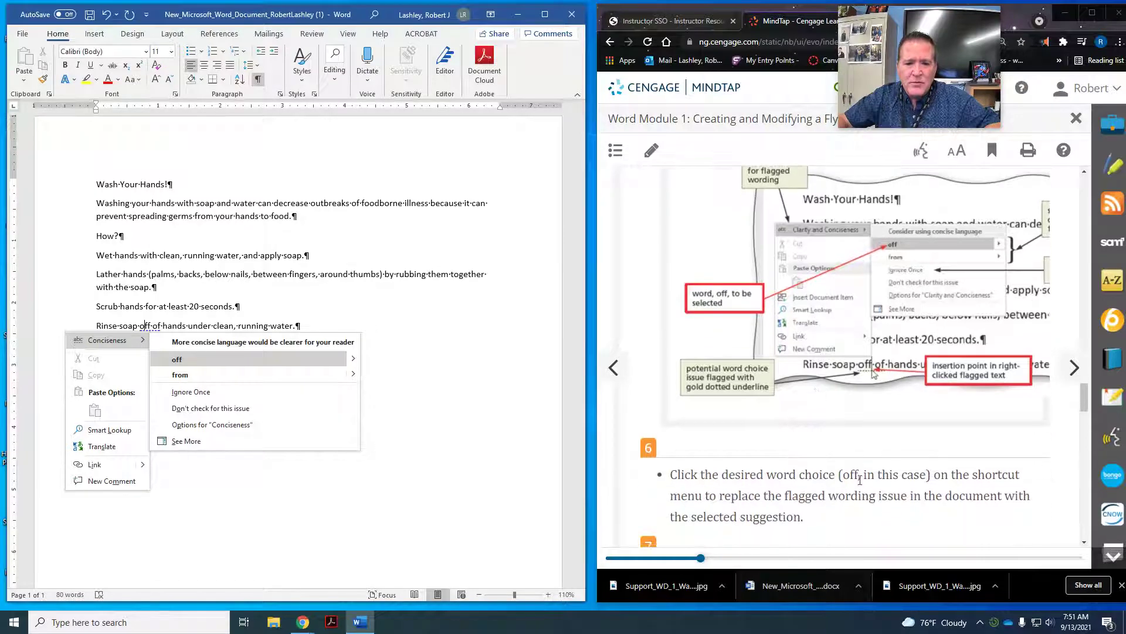
scroll(892, 489, "down", 2)
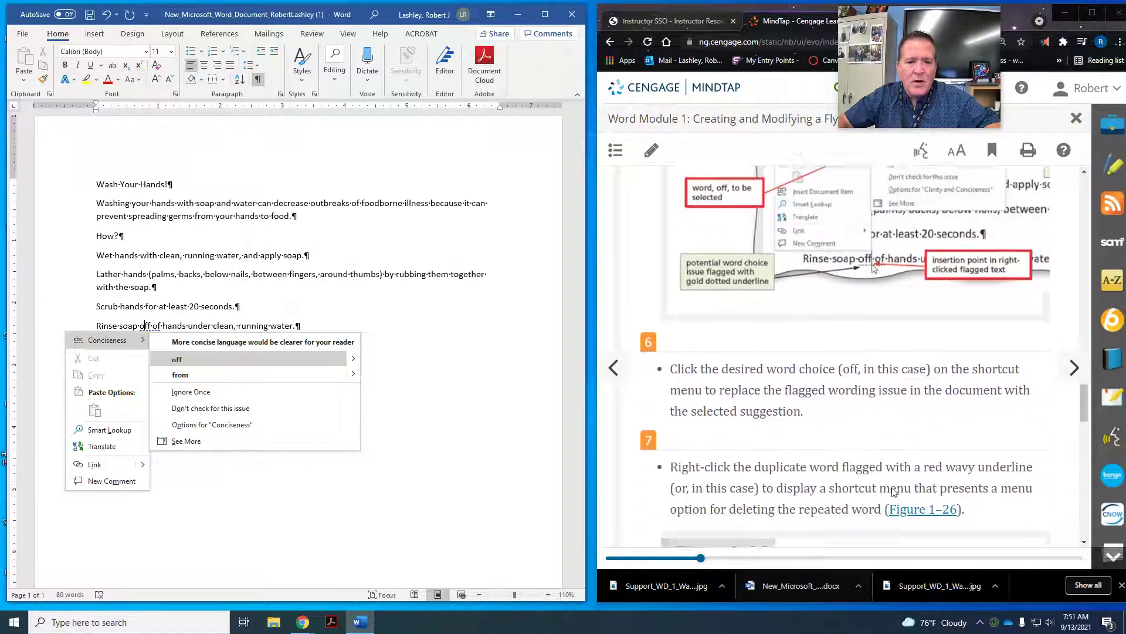
left_click(186, 359)
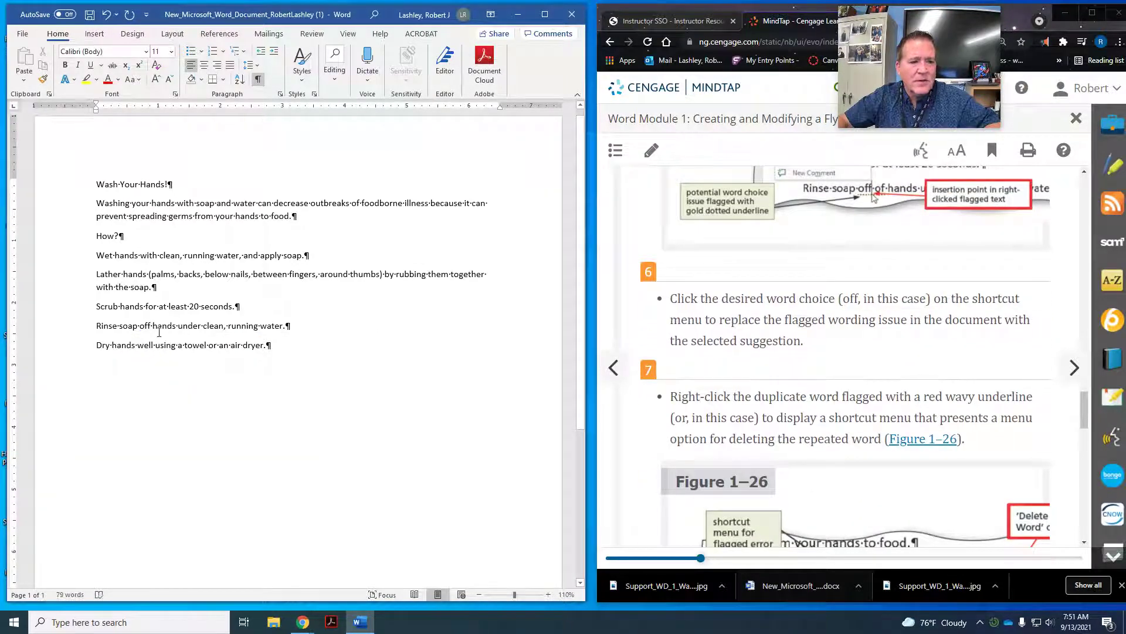
Step: Read textbook steps 7 and 8 on deleting a repeated word, and place the insertion point at the end of the flyer's last line
scroll(848, 374, "down", 1)
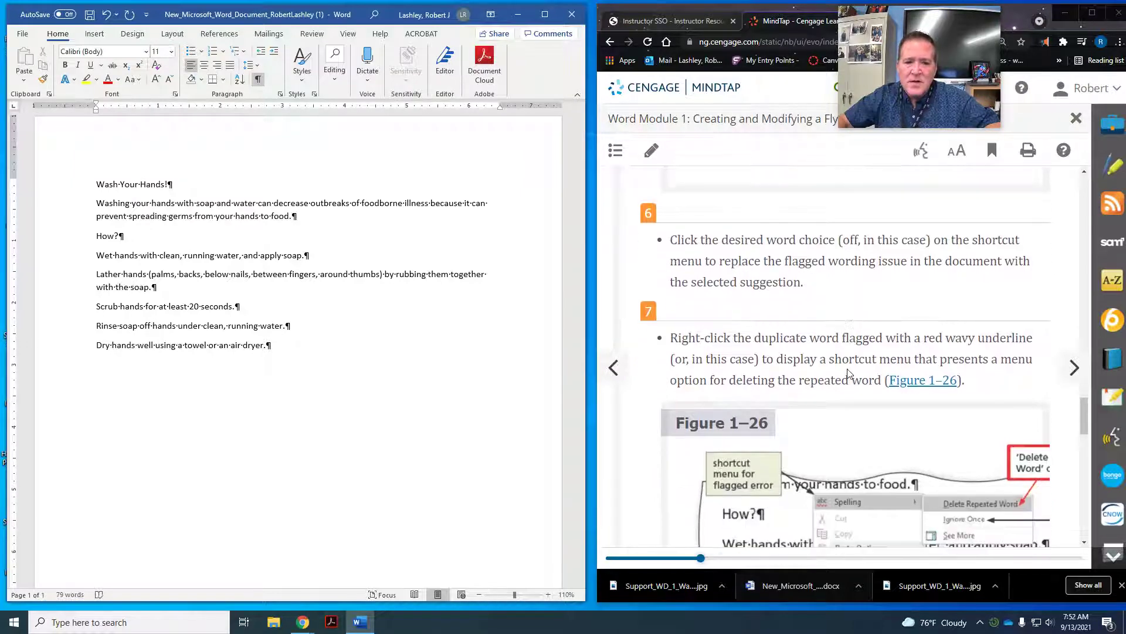
scroll(895, 360, "down", 1)
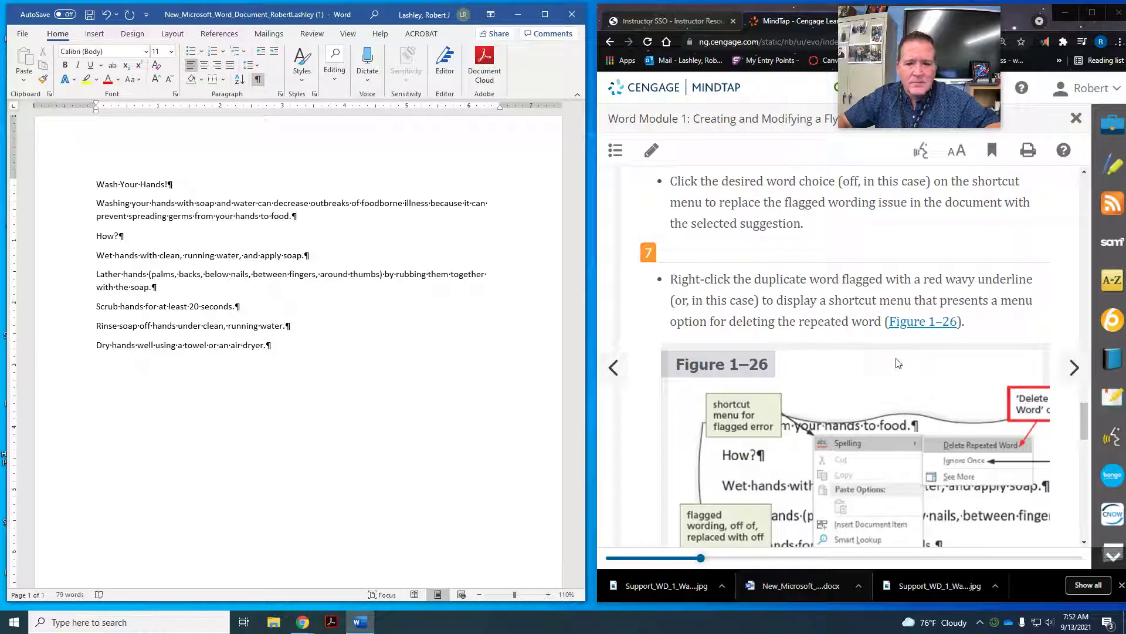
scroll(771, 299, "up", 1)
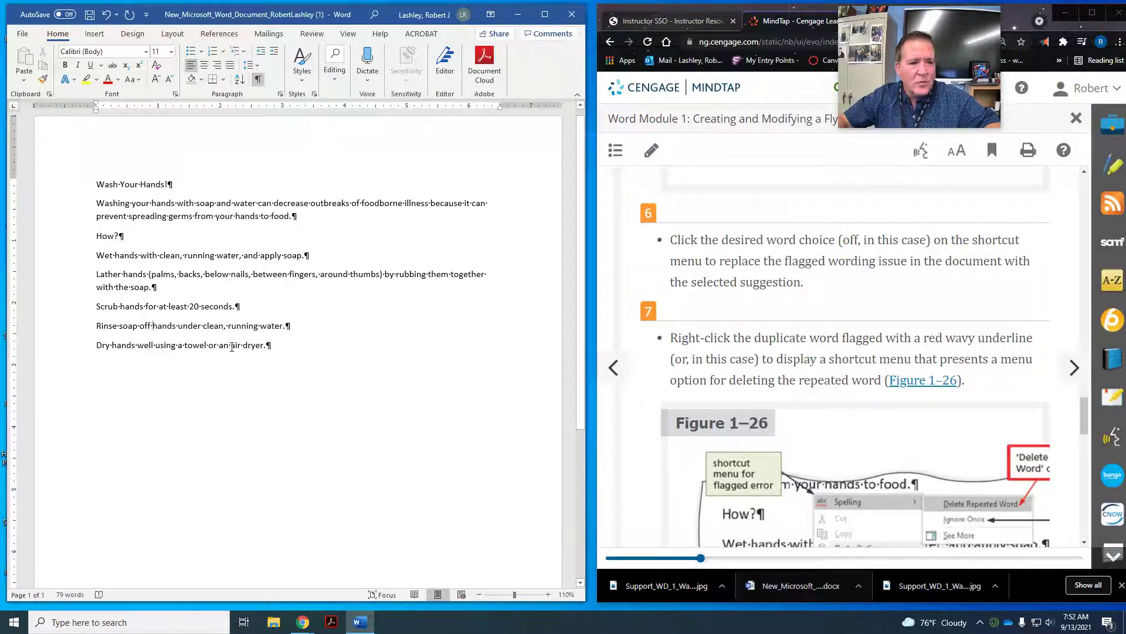
scroll(816, 383, "down", 4)
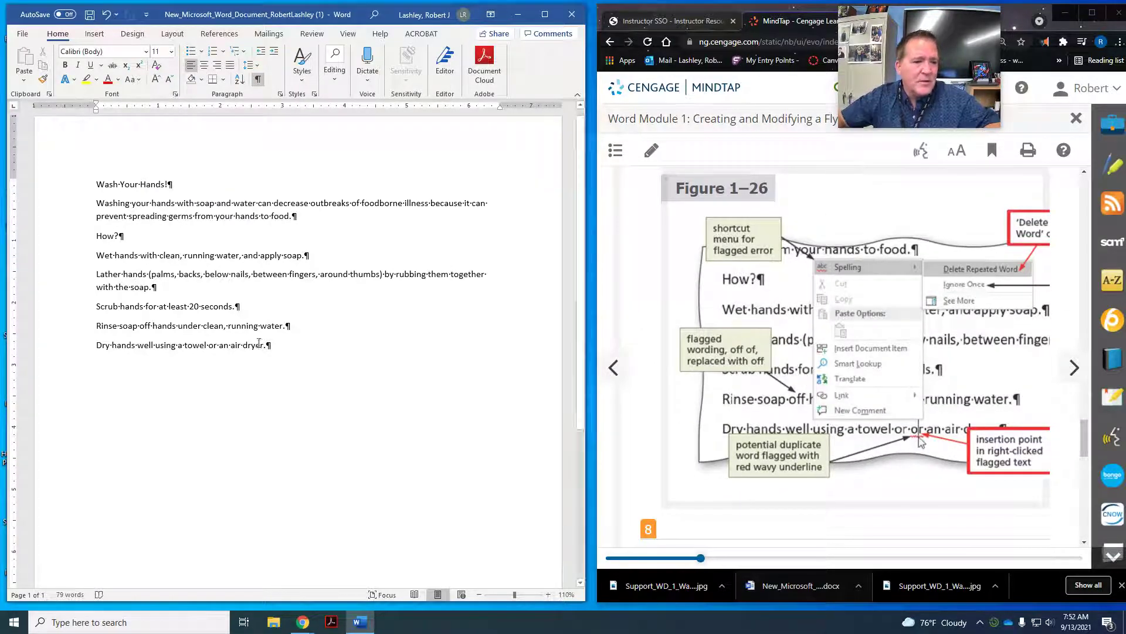
scroll(847, 374, "down", 4)
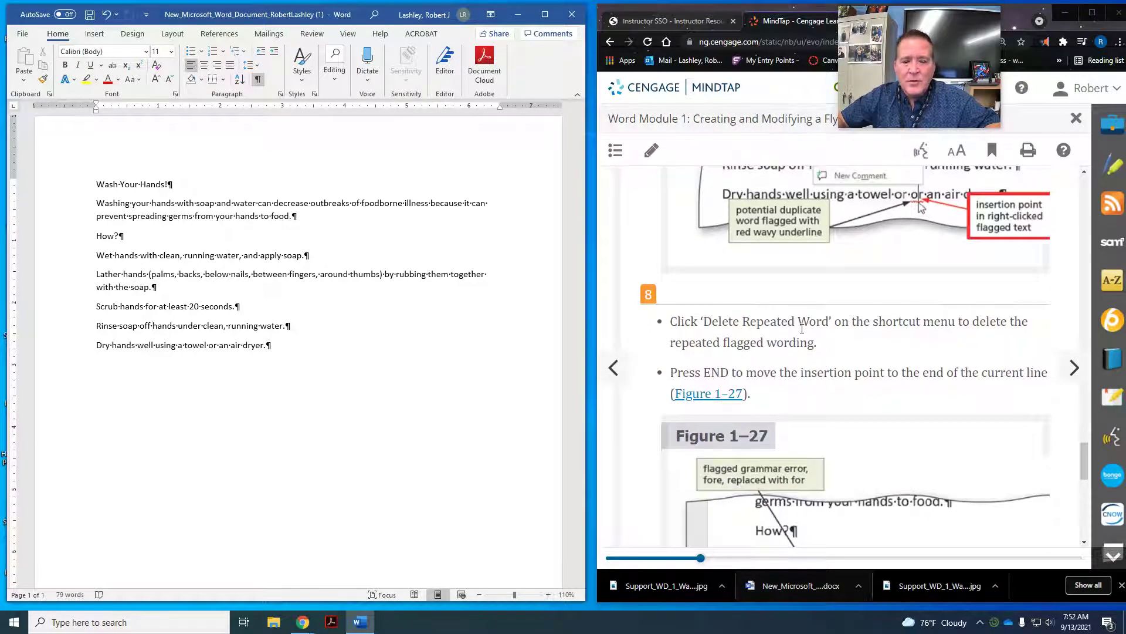
scroll(802, 328, "down", 2)
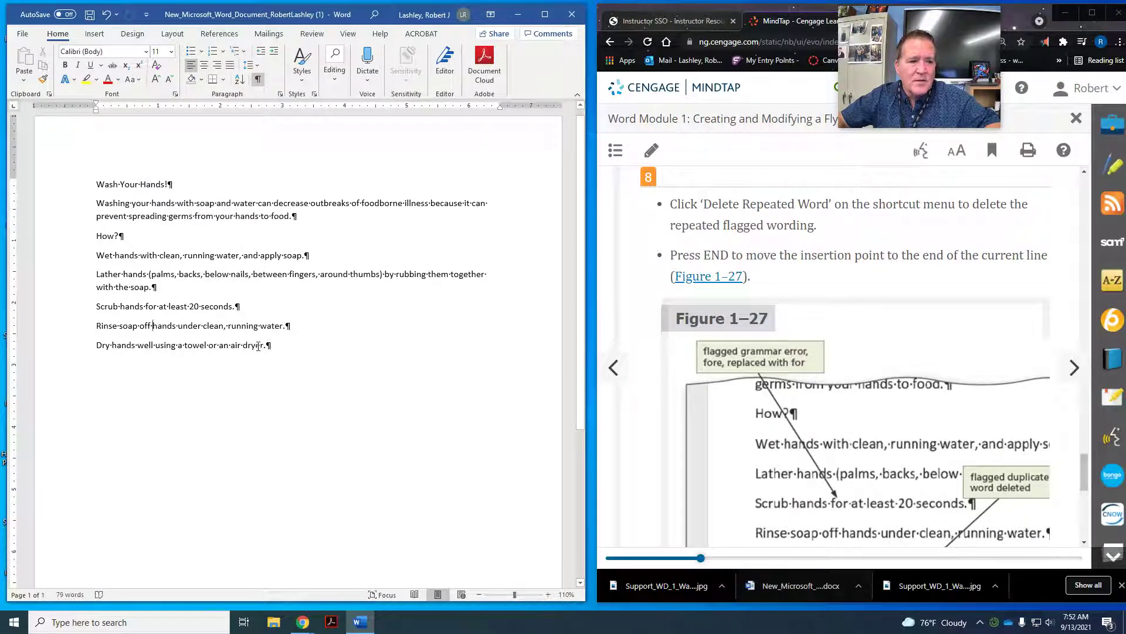
left_click(267, 344)
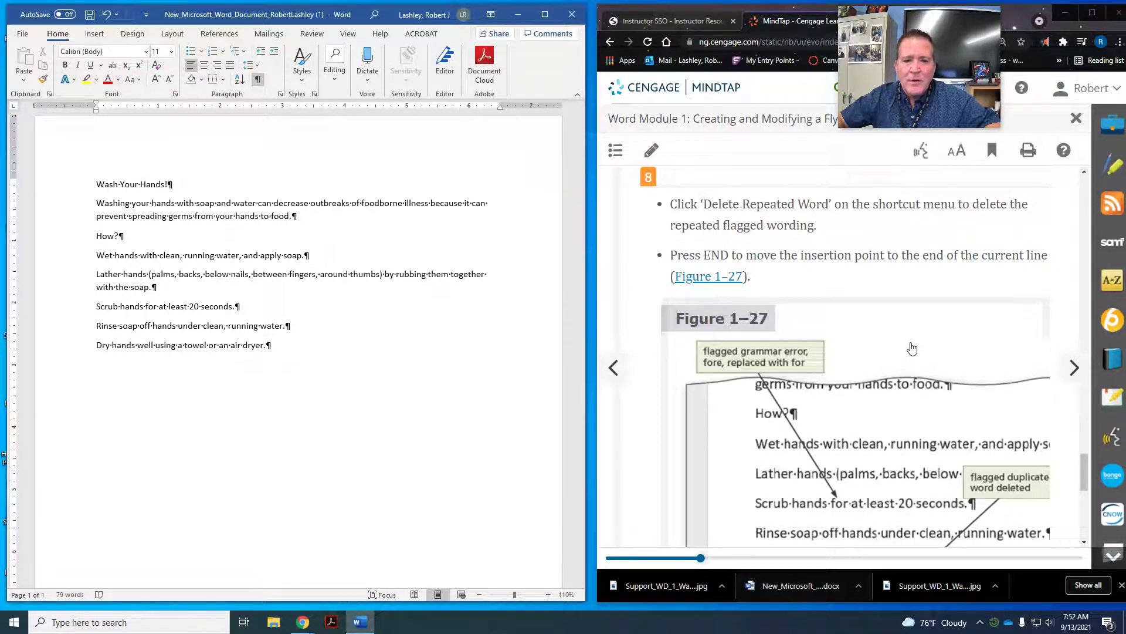
Step: Advance the textbook to section WD 1-5i and read its introduction and step 1 on inserting a blank line
scroll(912, 348, "down", 5)
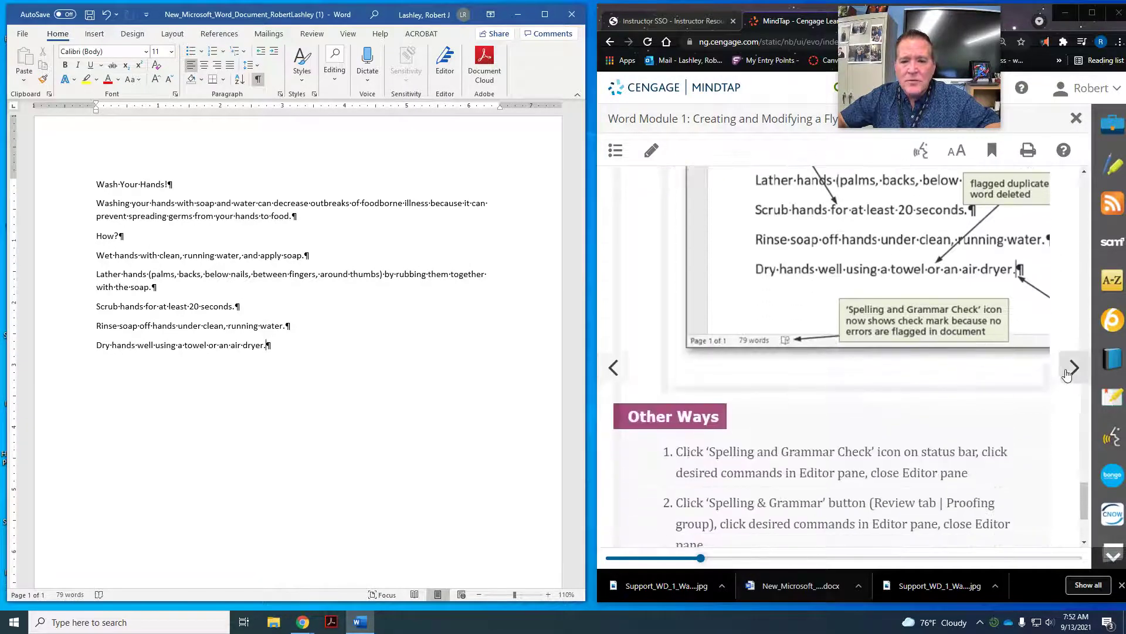
left_click(1071, 369)
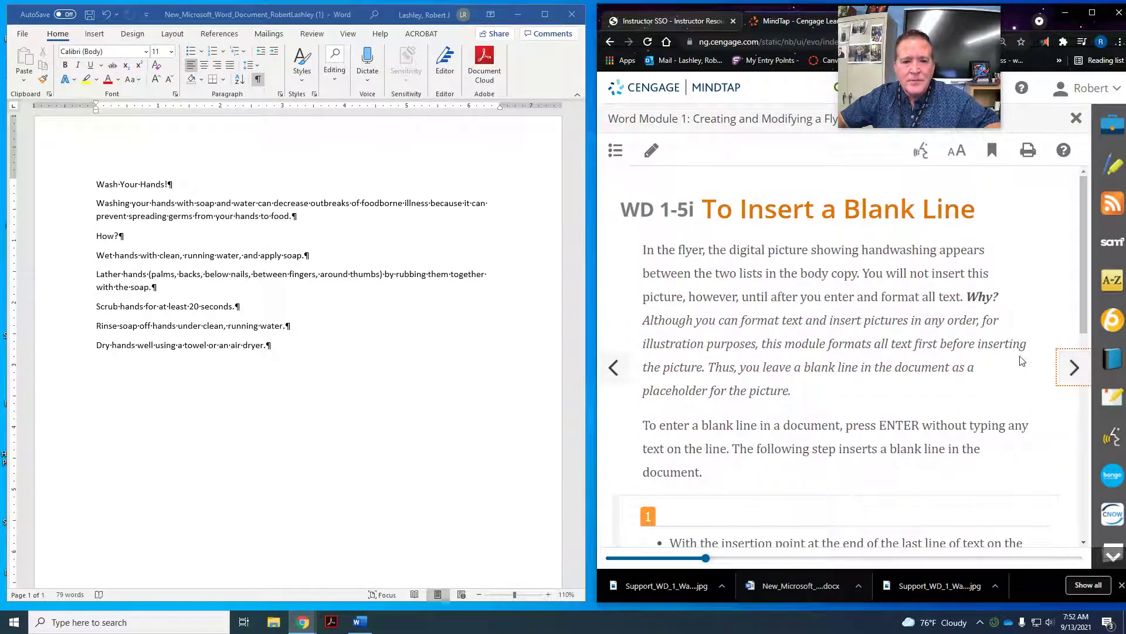
scroll(1019, 359, "down", 1)
scroll(1019, 359, "down", 1)
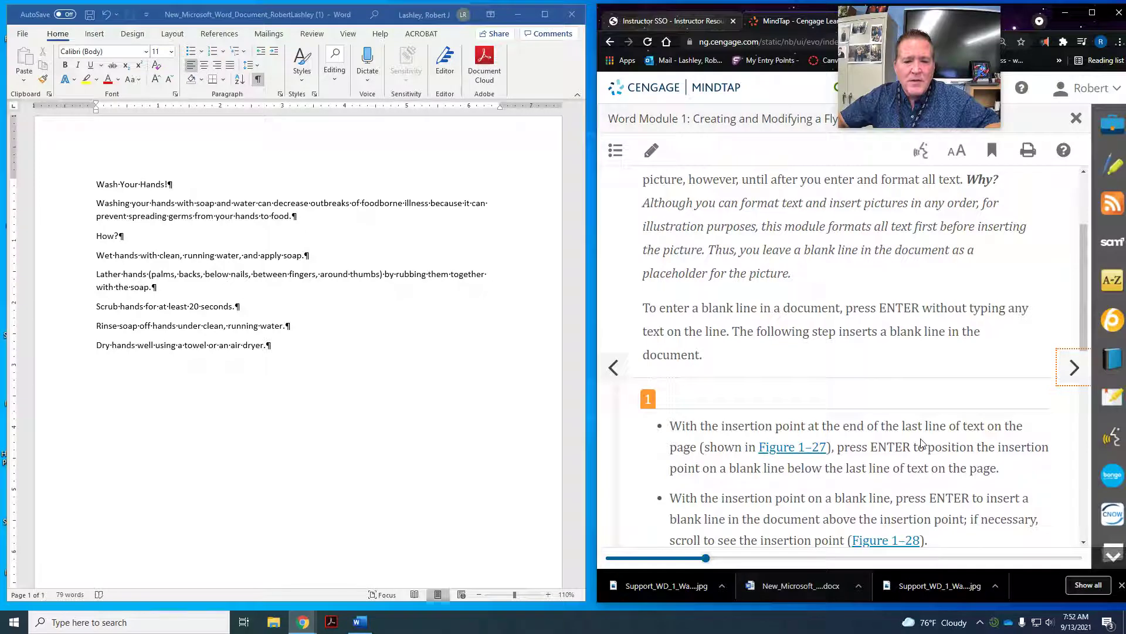
scroll(921, 443, "down", 1)
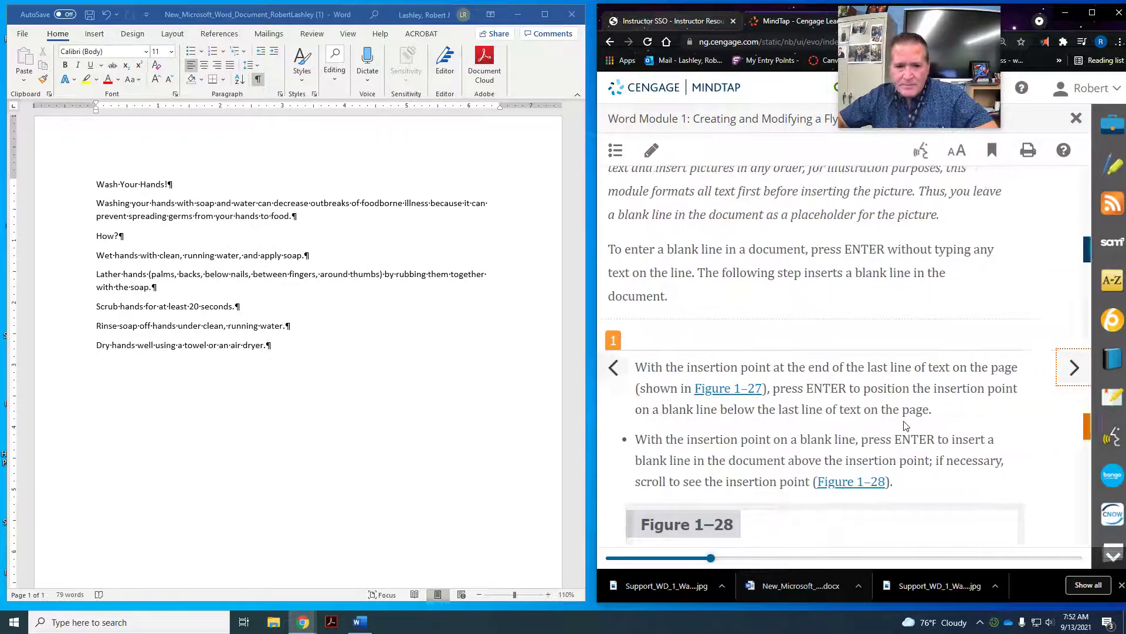
left_click(614, 377)
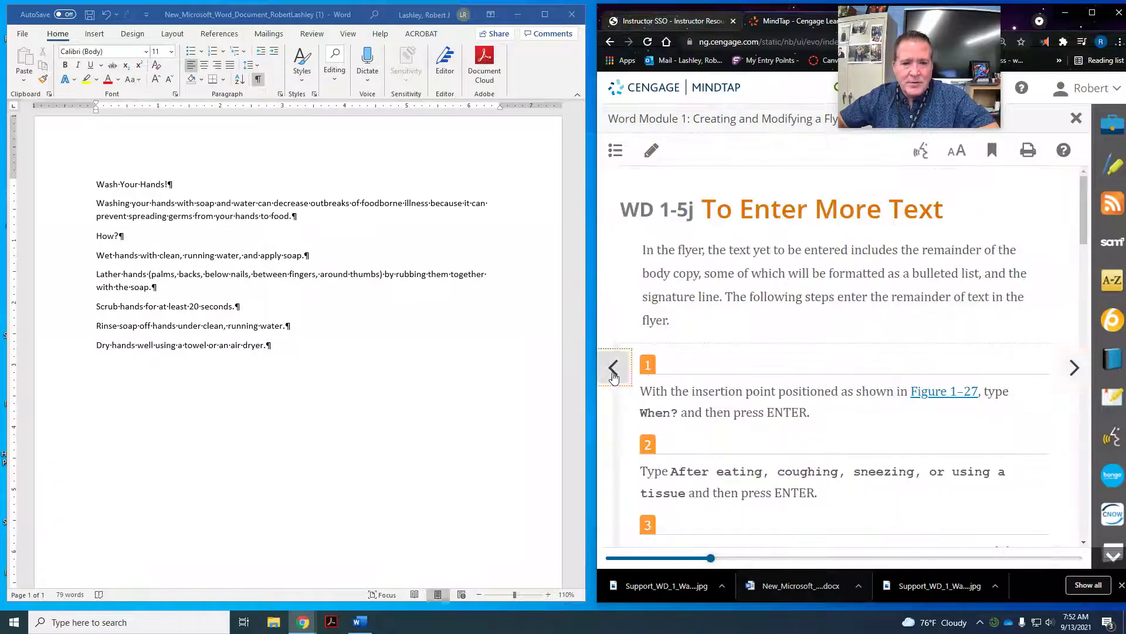
Step: Insert a blank line below the air dryer paragraph, leaving the insertion point on a second empty line as in Figure 1–28
left_click(306, 348)
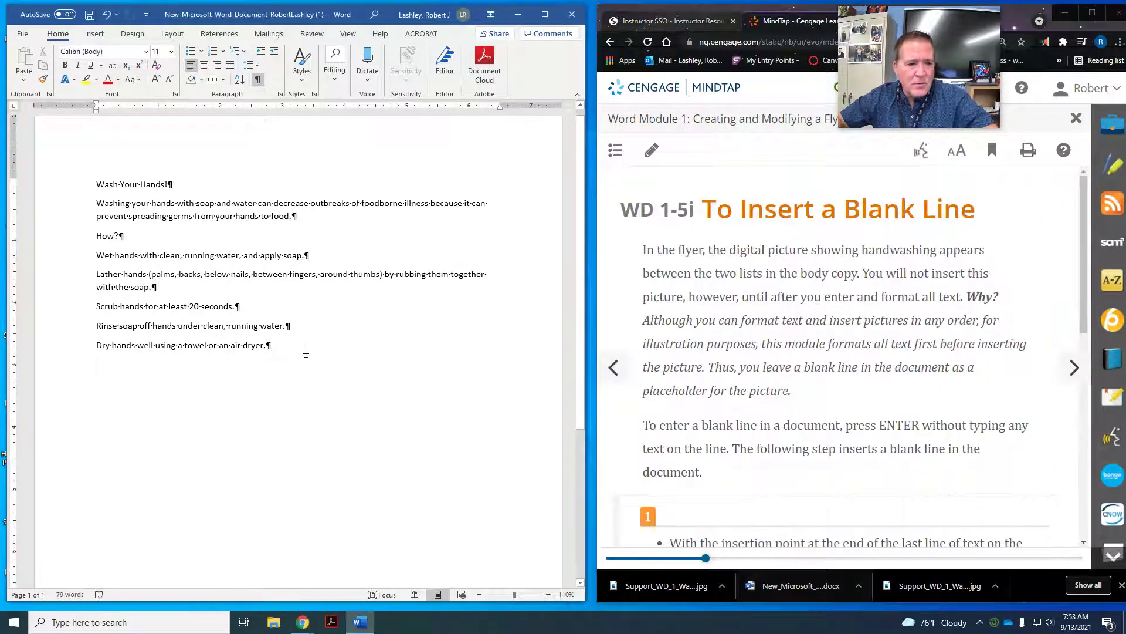
key("Return")
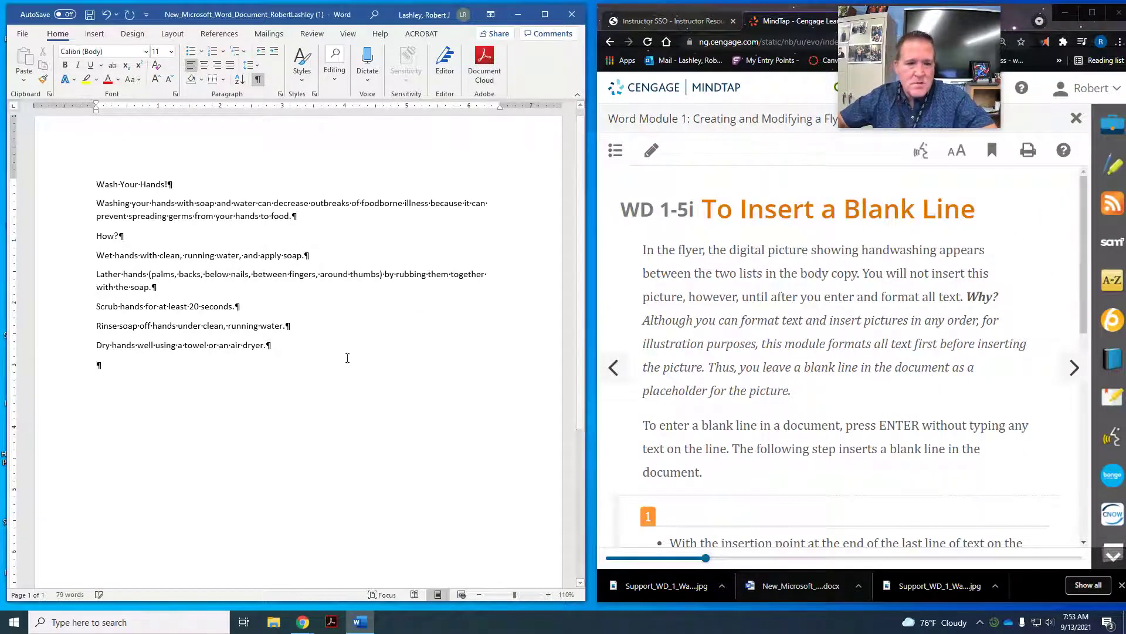
scroll(775, 434, "down", 4)
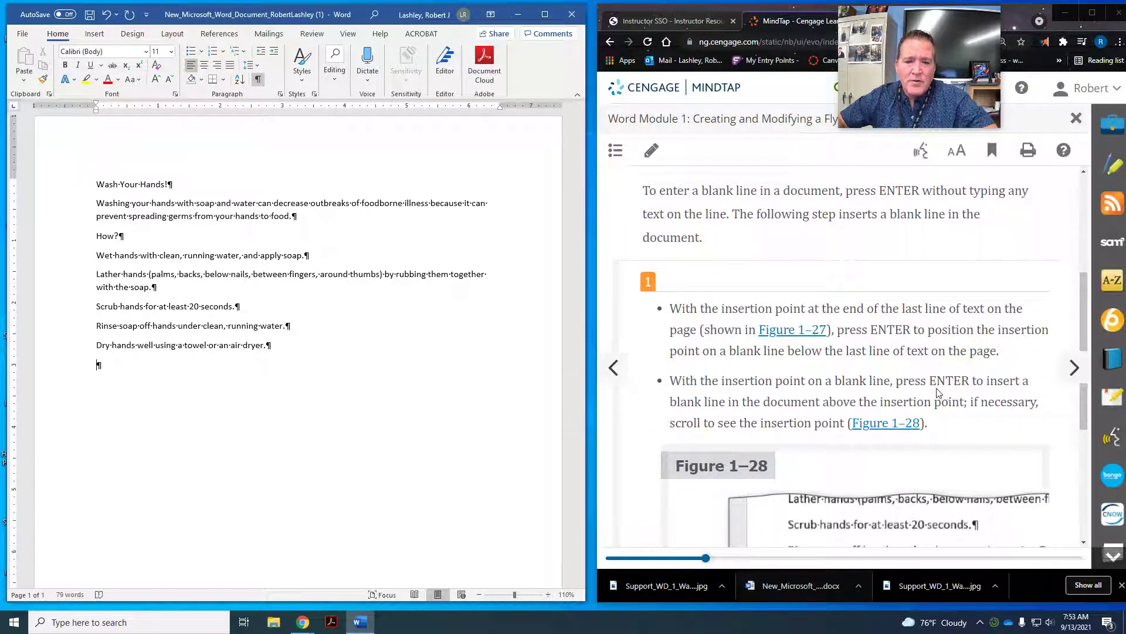
scroll(937, 392, "down", 4)
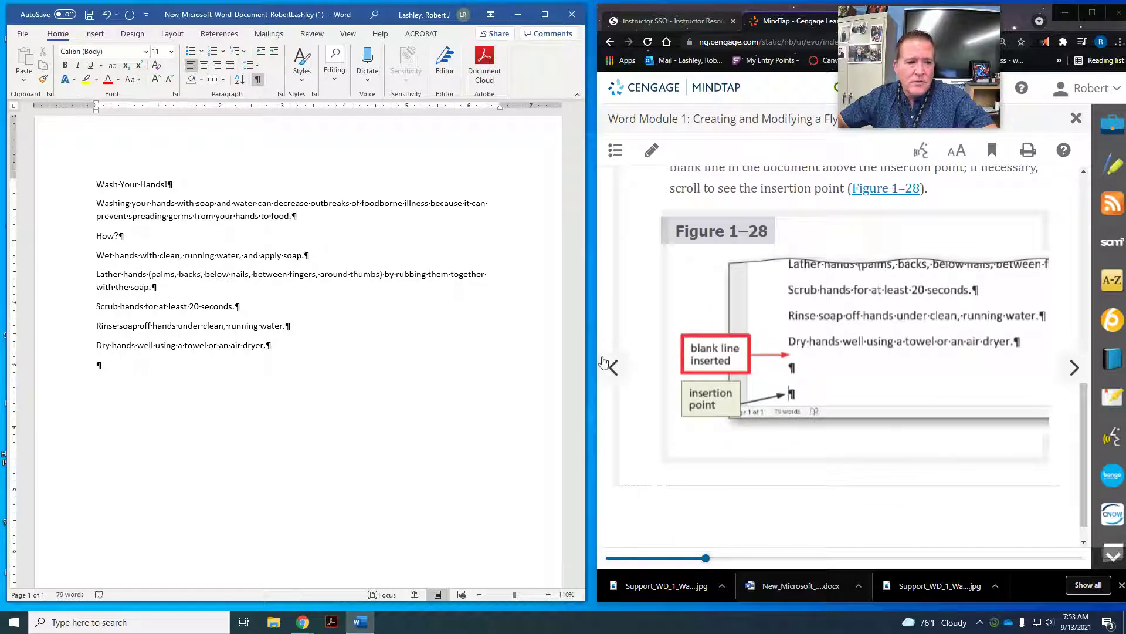
key("Return")
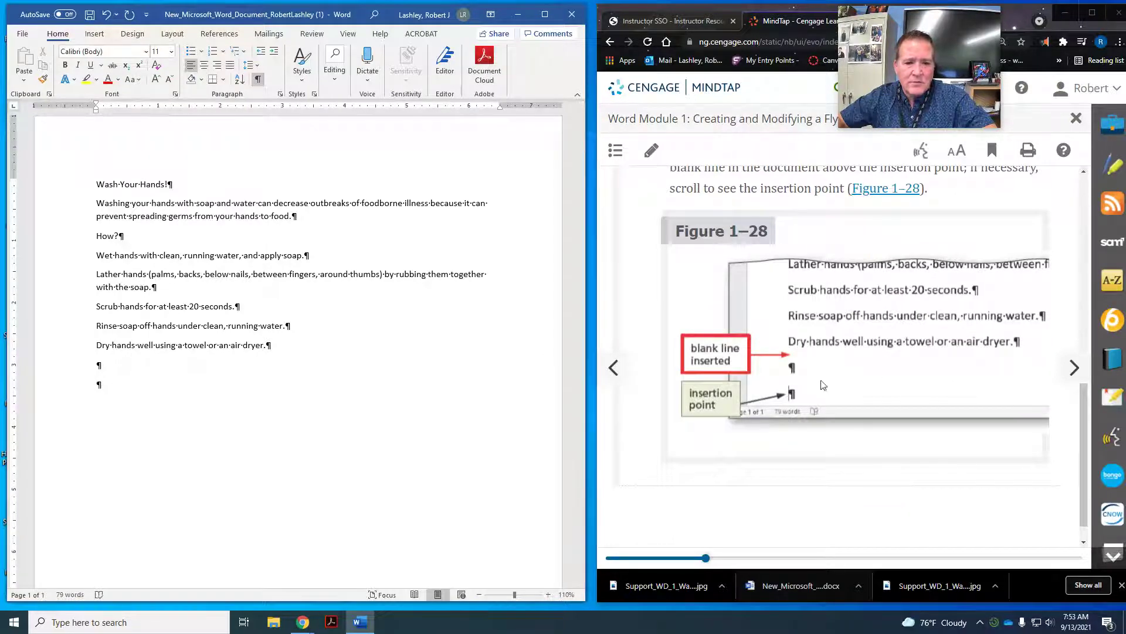
Step: Advance the textbook to section WD 1-5j and enter "When?" as its own paragraph below the flyer's blank line
scroll(1007, 367, "down", 1)
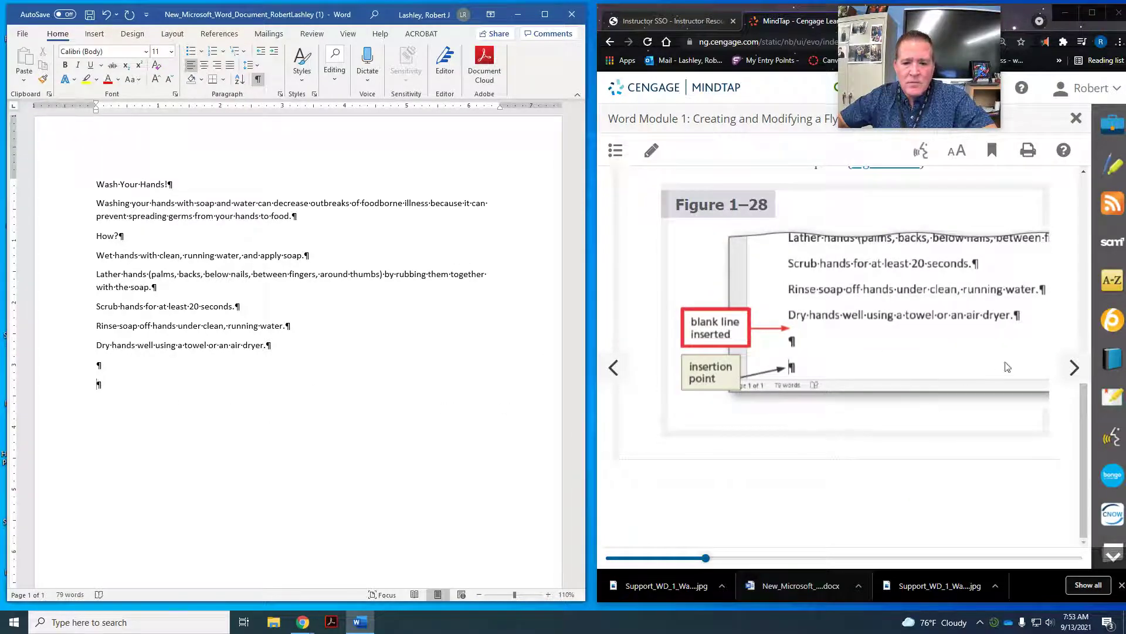
left_click(1074, 369)
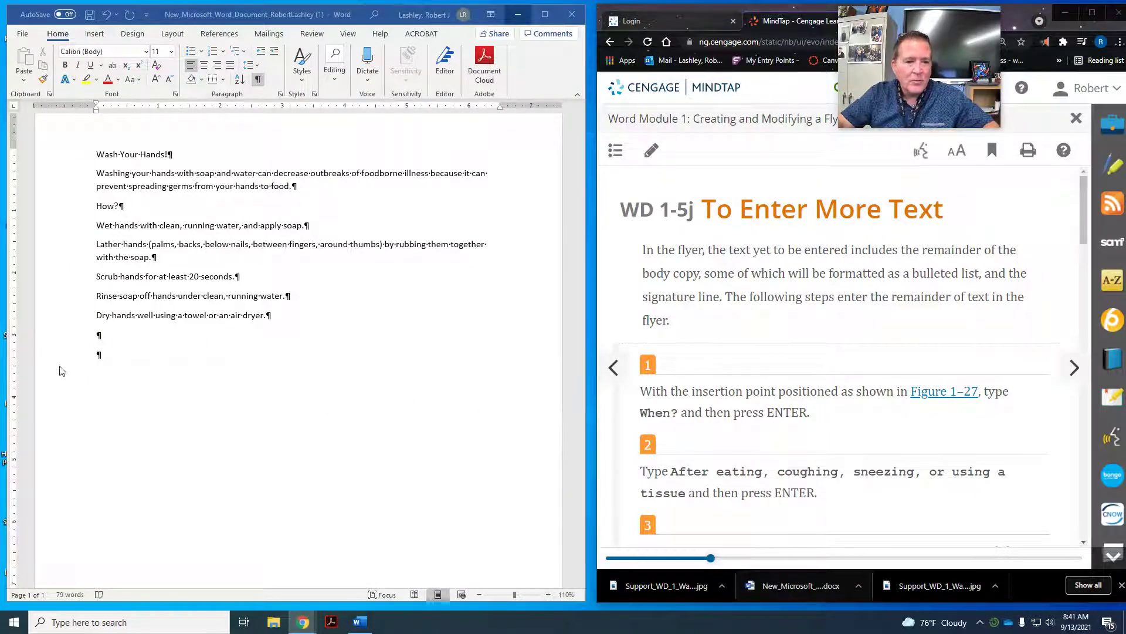
left_click(98, 355)
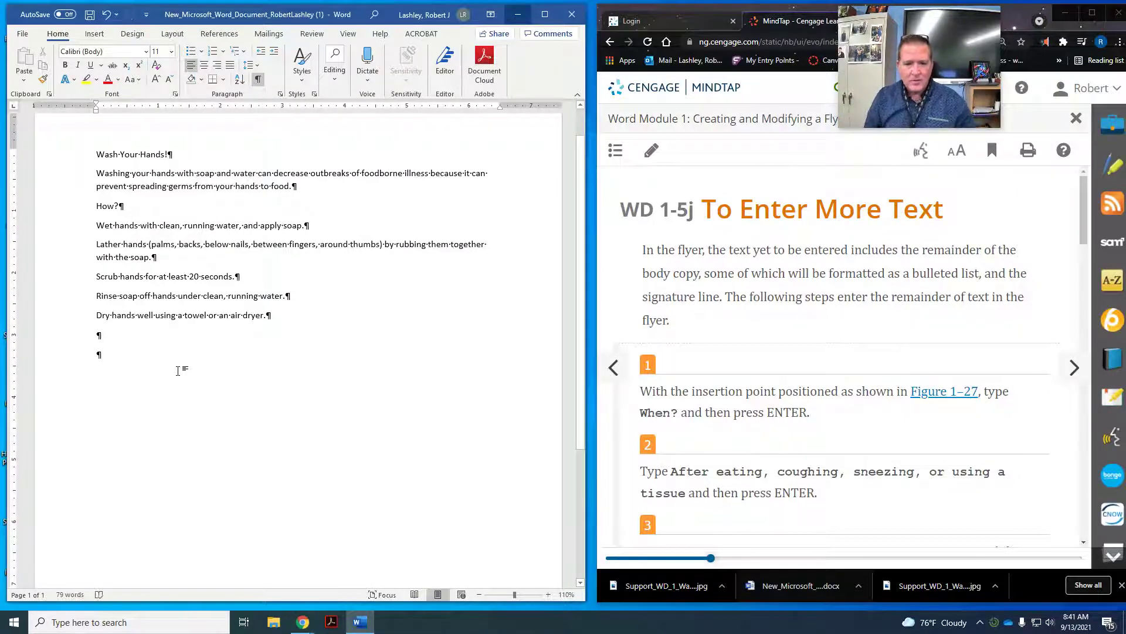
type("Wjhe")
key("BackSpace")
key("BackSpace")
key("BackSpace")
type("hen?")
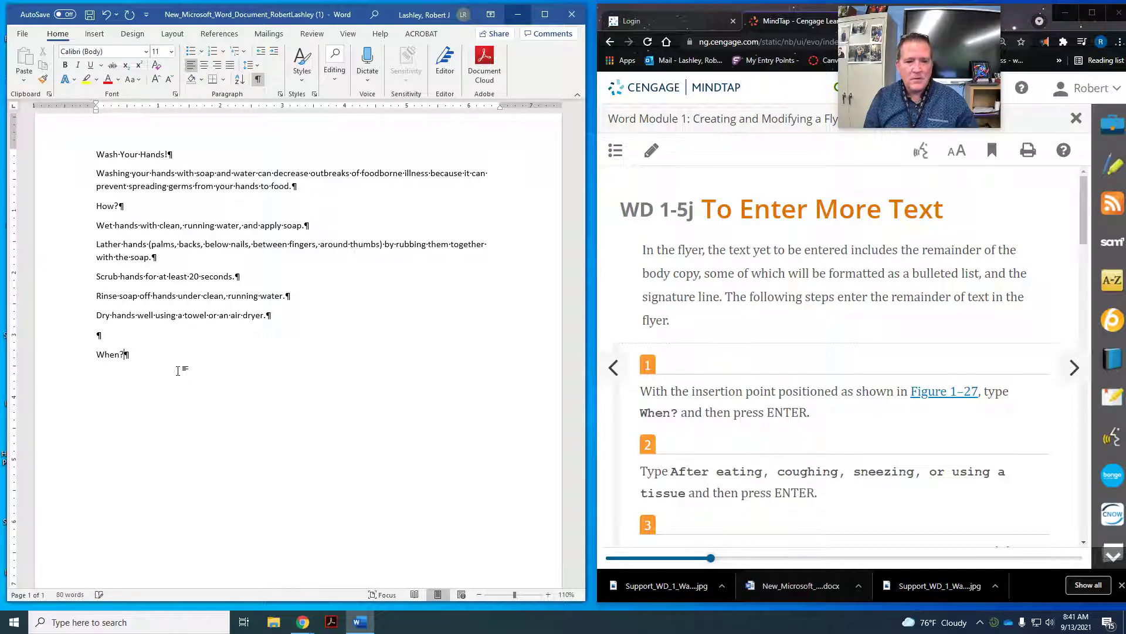
key("Return")
Step: Enter "After eating, coughing, sneezing, or using a tissue" as its own paragraph below "When?"
type("A")
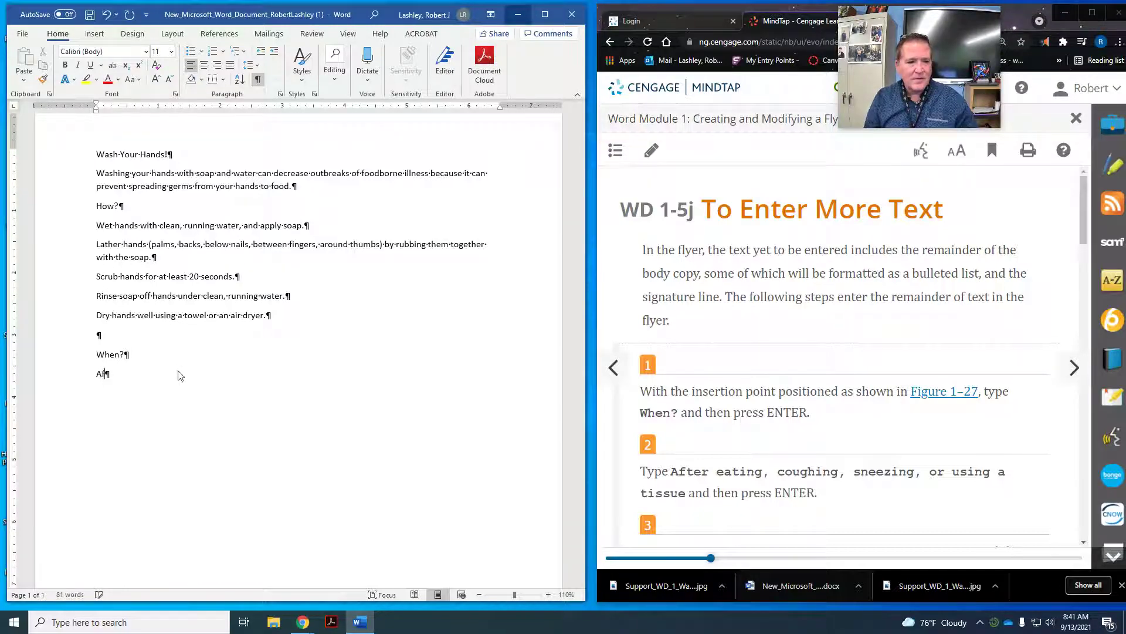
type("fter eating, coughing, snee")
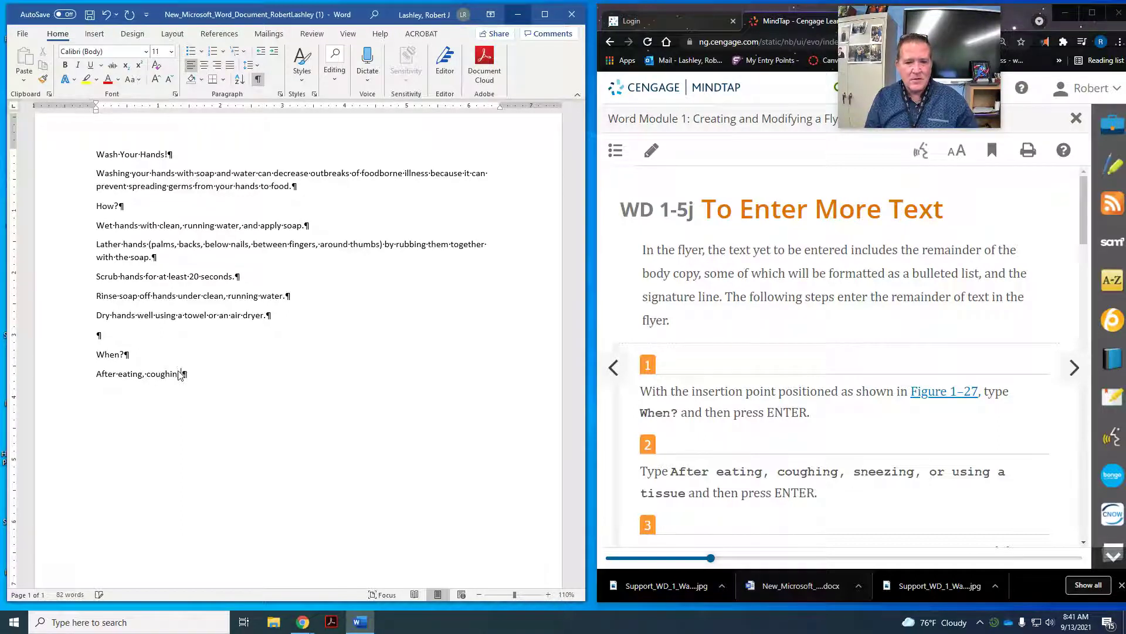
type("zing, or using a ")
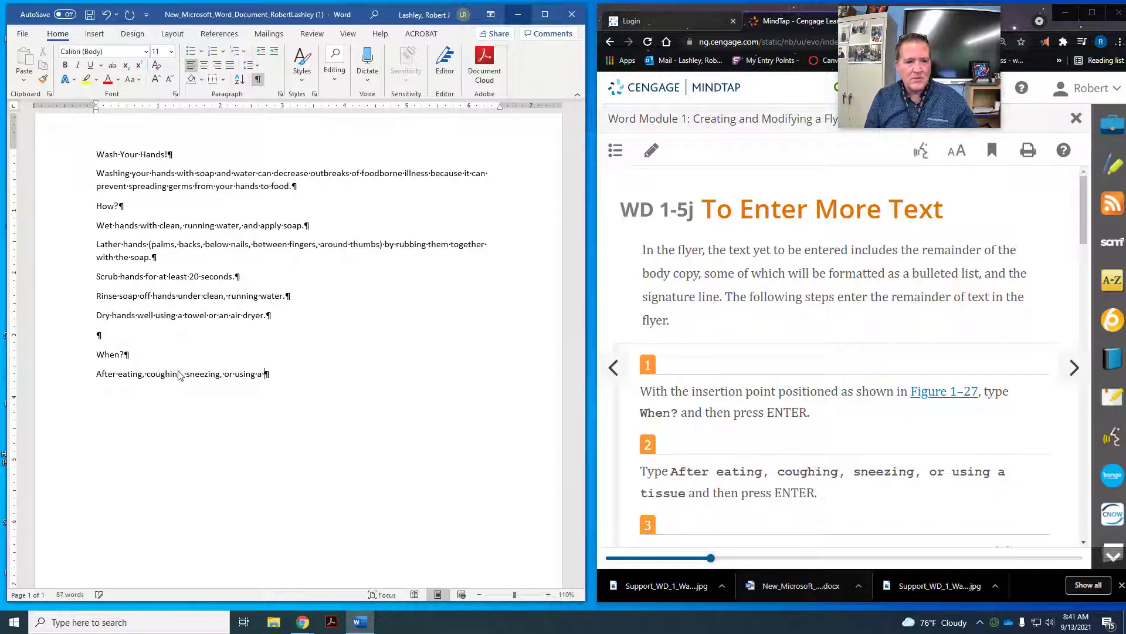
type("tissue")
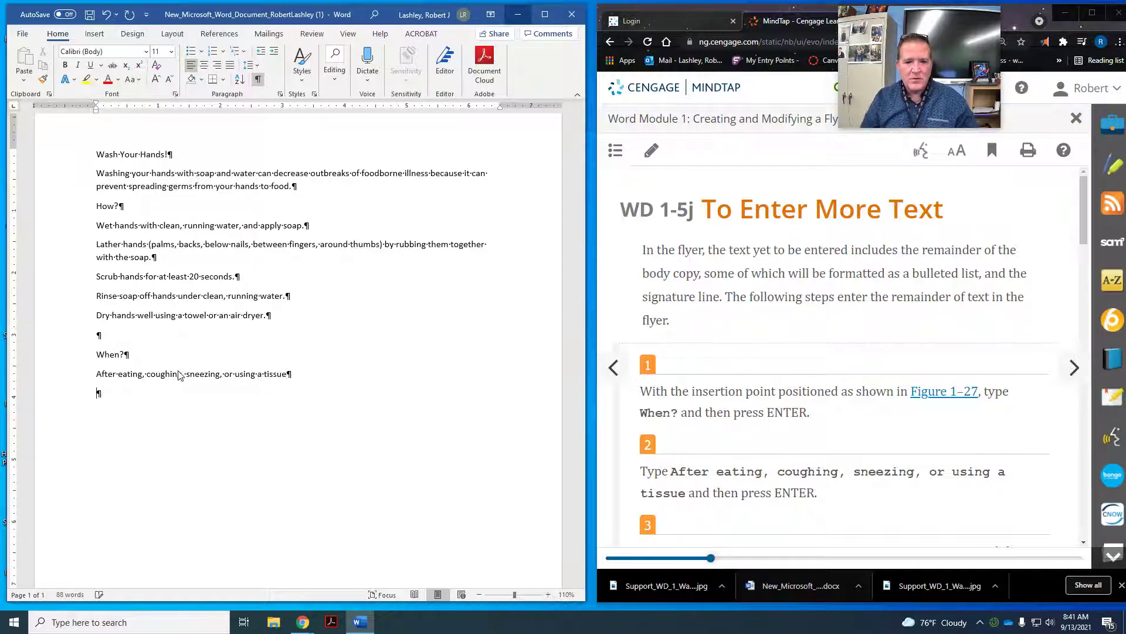
Step: Following textbook step 3, enter "Before, during, and after preparing food" as its own paragraph below the tissue line
scroll(763, 431, "down", 4)
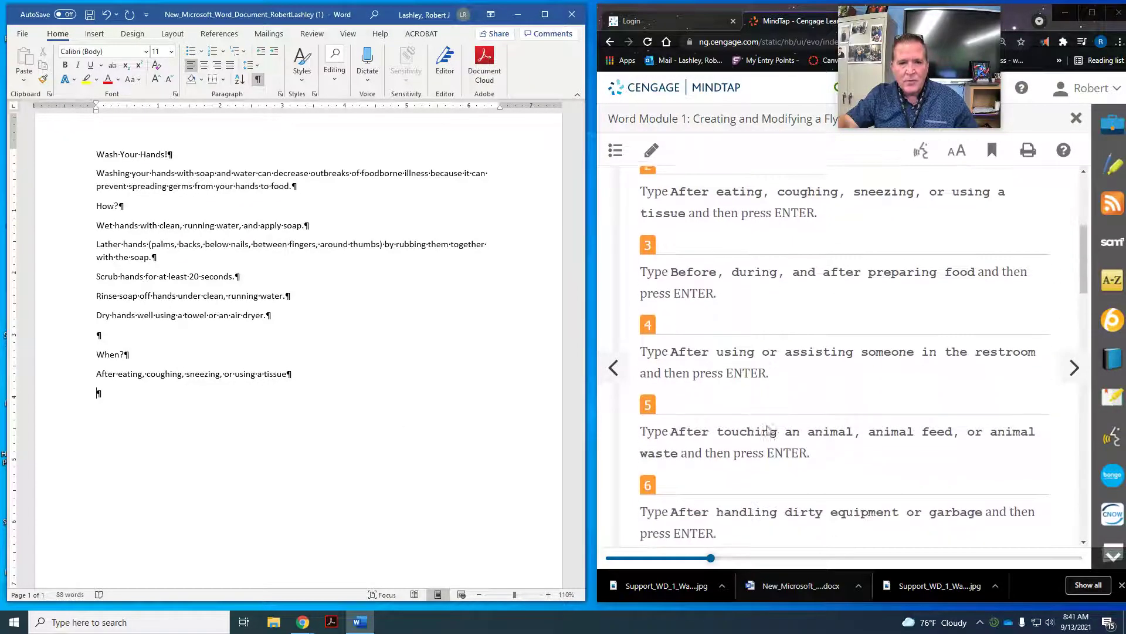
scroll(768, 430, "down", 1)
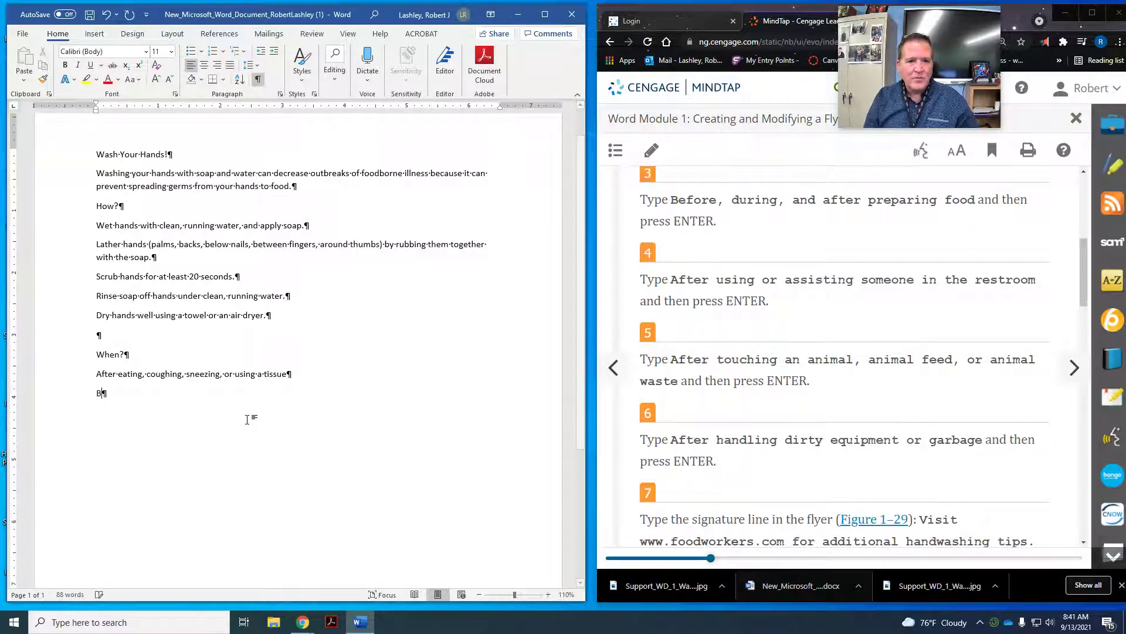
type("Be")
key("BackSpace")
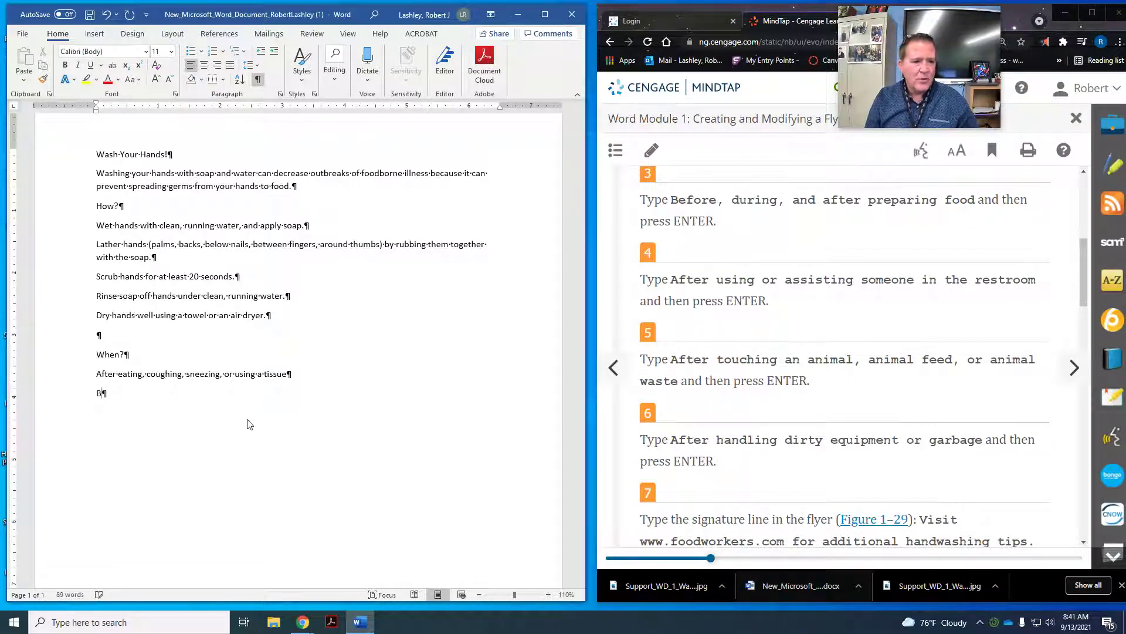
type("efore,")
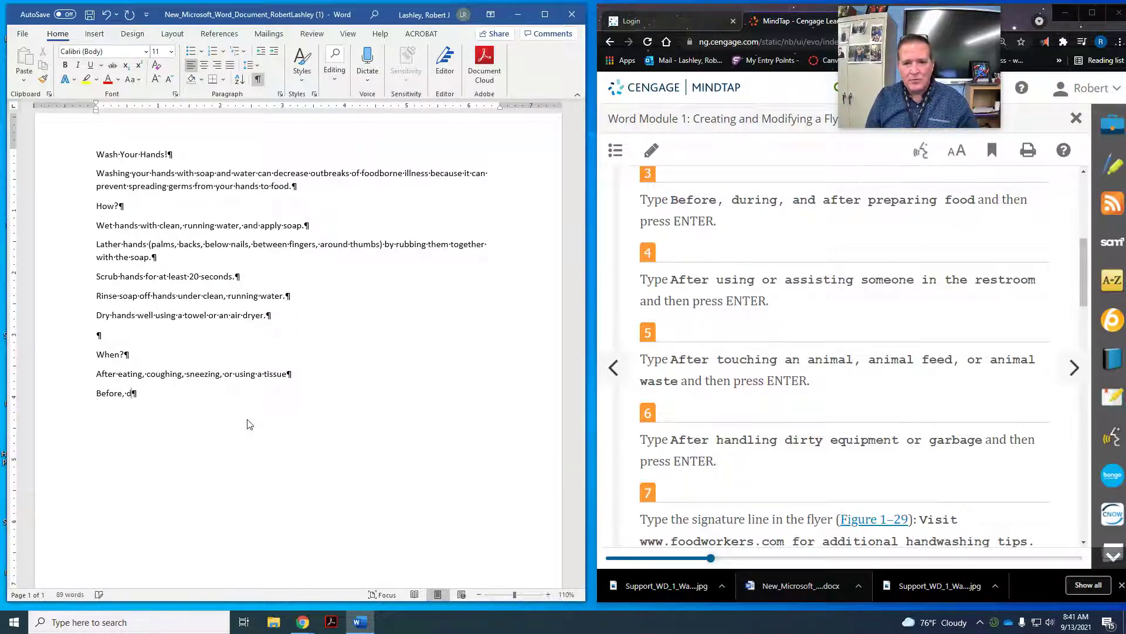
type(" during")
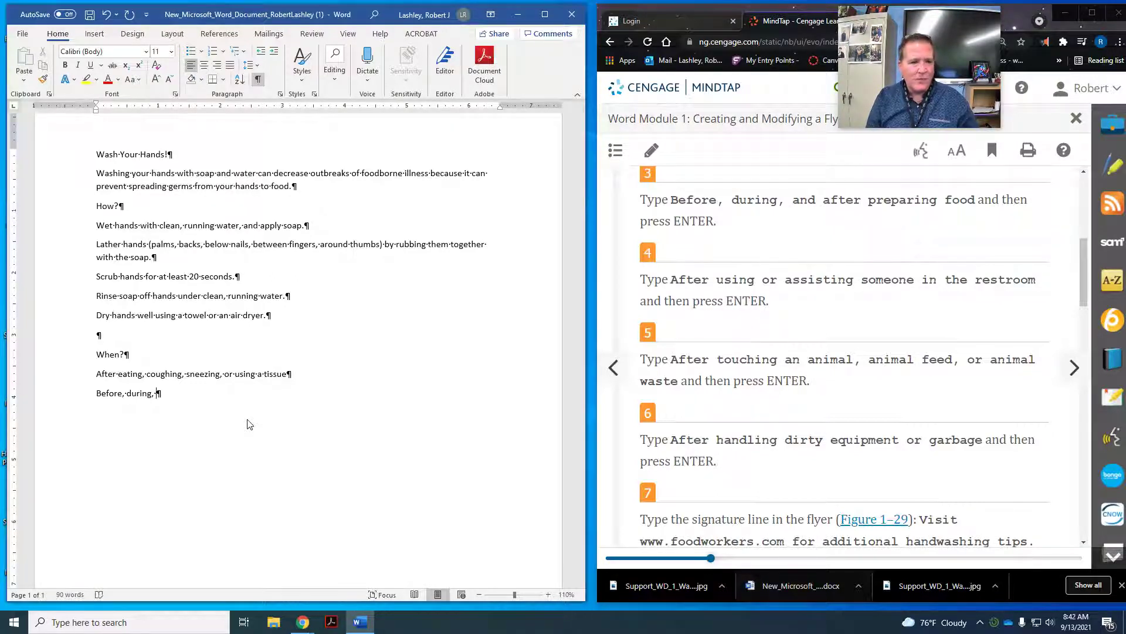
type(", and")
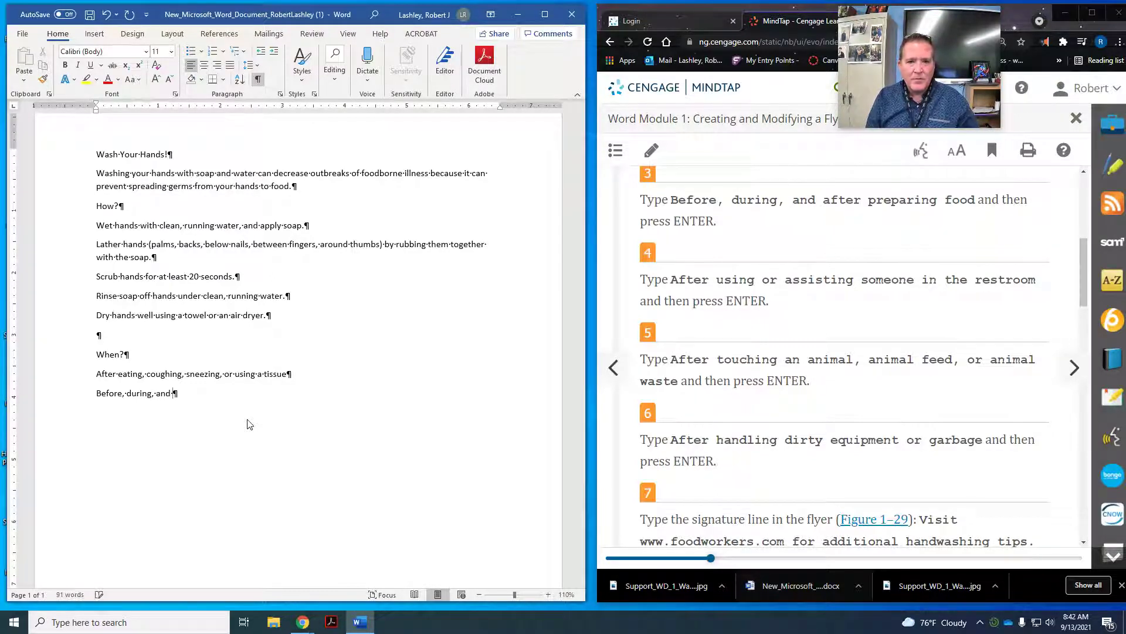
type(" afte")
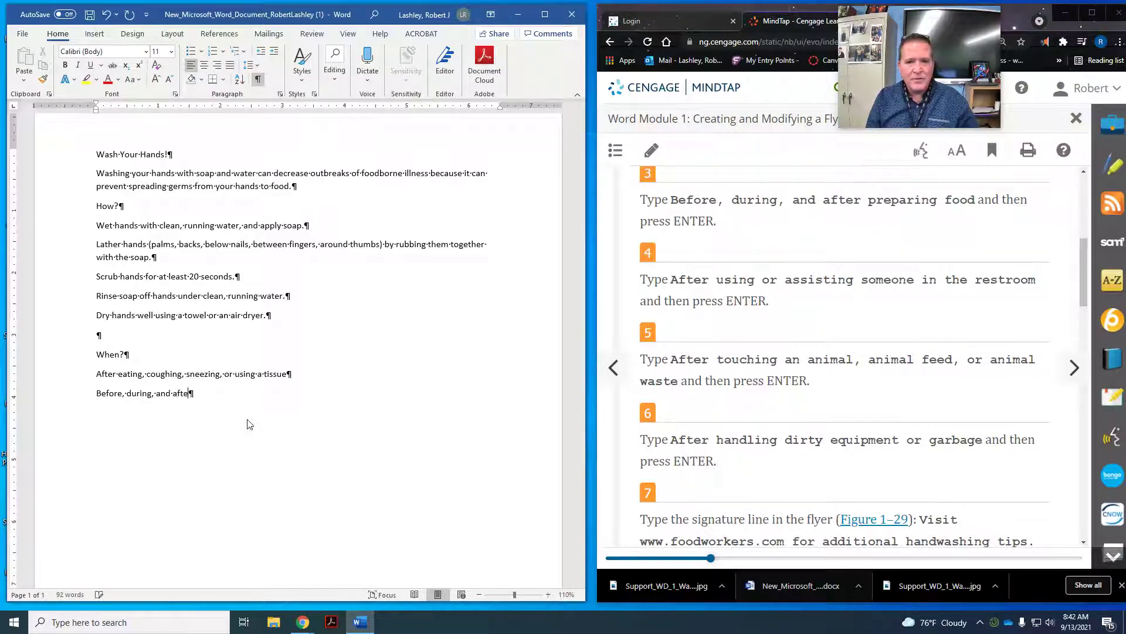
type("r prerparing f")
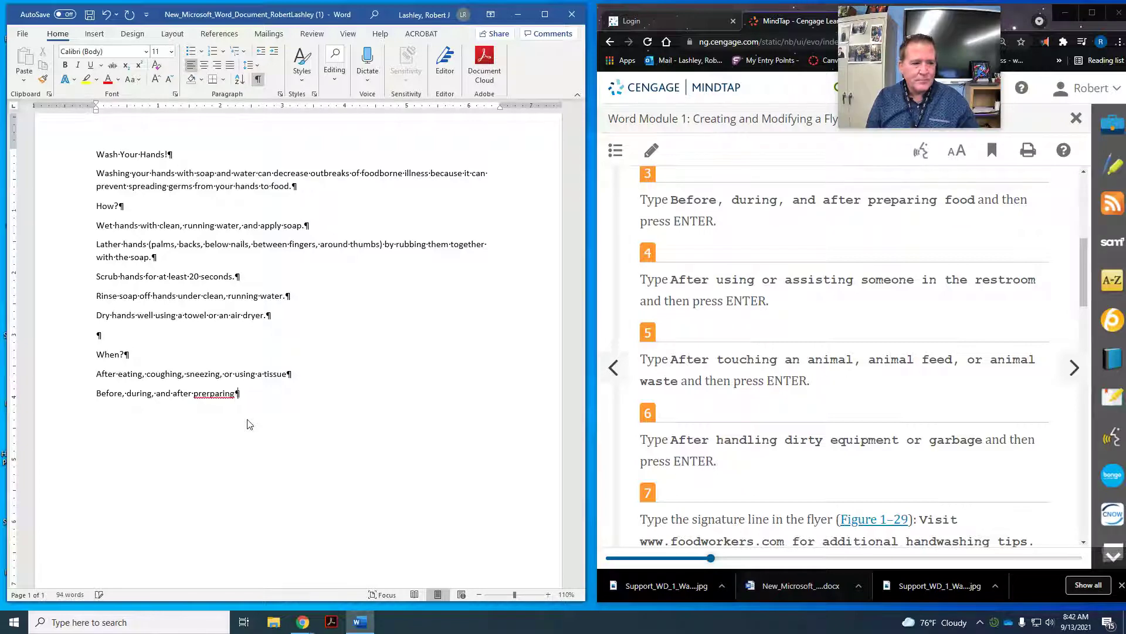
key("BackSpace")
key("BackSpace")
key("BackSpace")
key("BackSpace")
key("BackSpace")
key("BackSpace")
key("BackSpace")
type("paring")
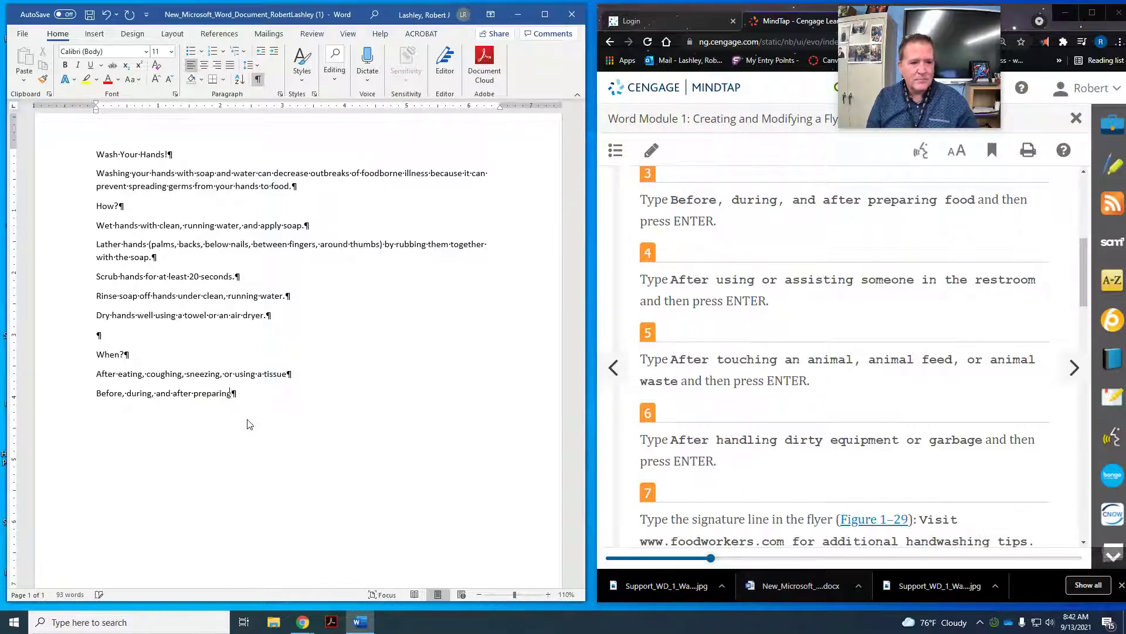
type(" food")
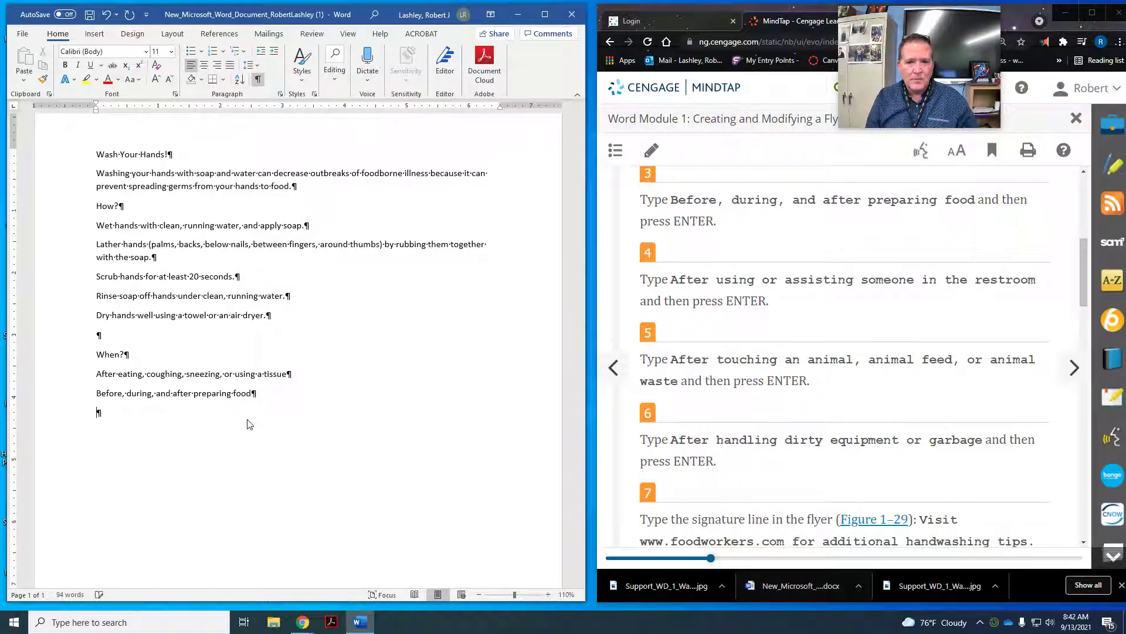
Step: Enter "After using or assisting someone in the restroom" as its own paragraph below the food preparation line
type("A")
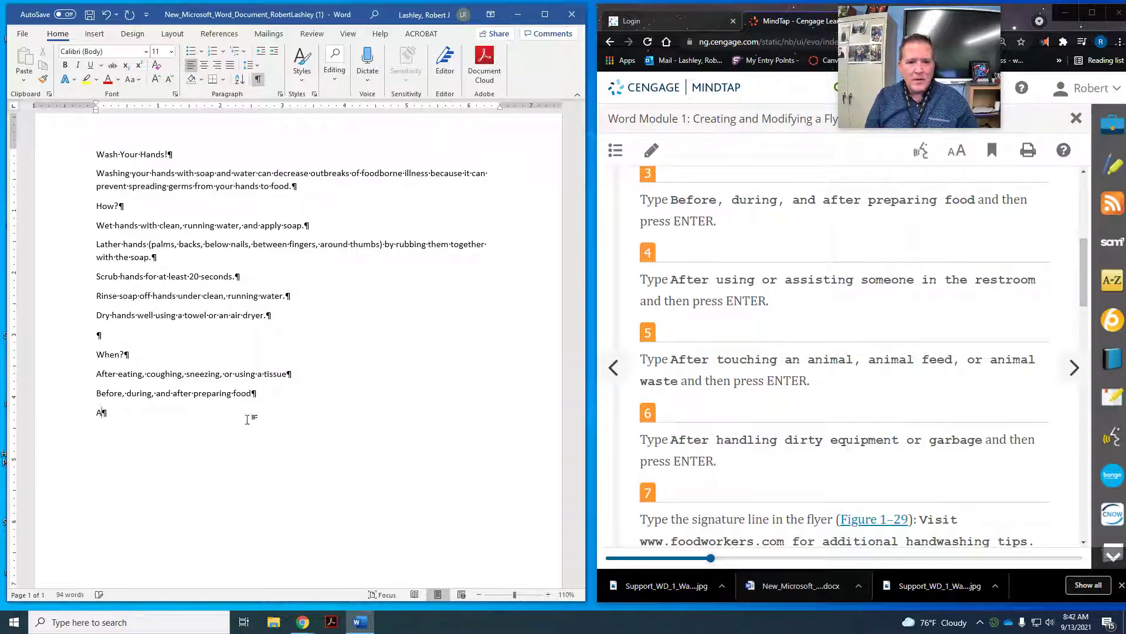
type("fter using")
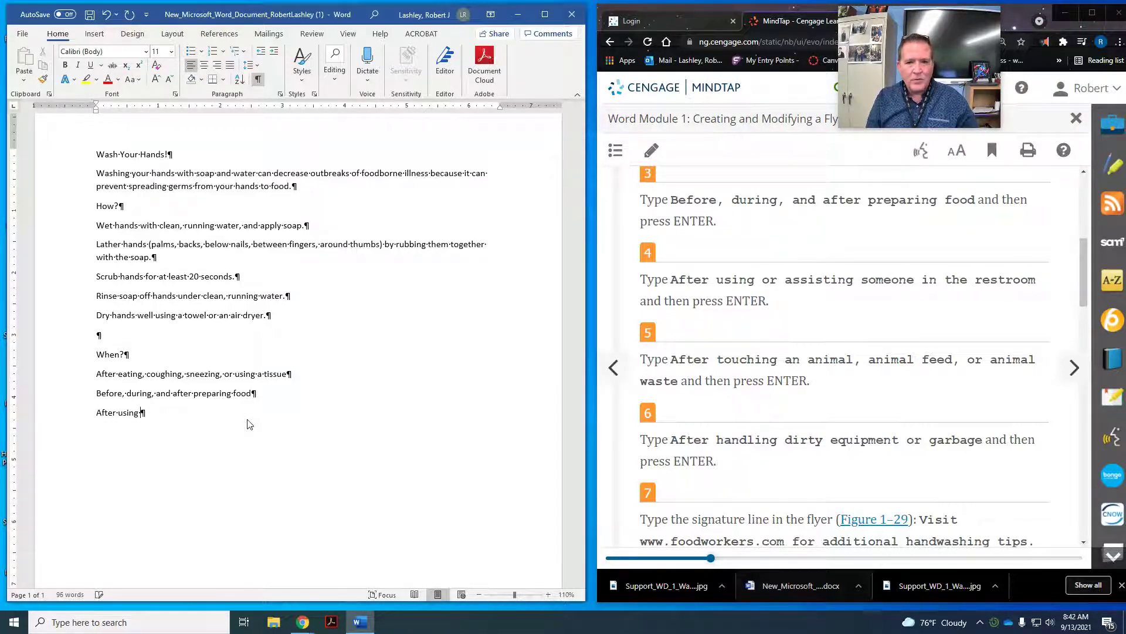
type(" or assisting")
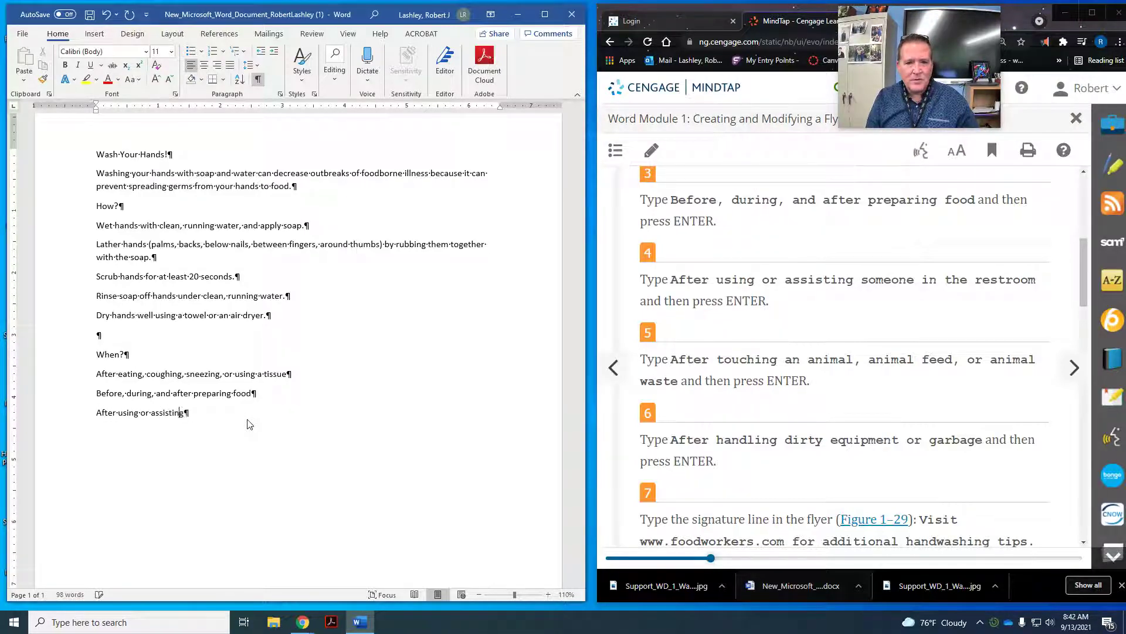
type(" someo")
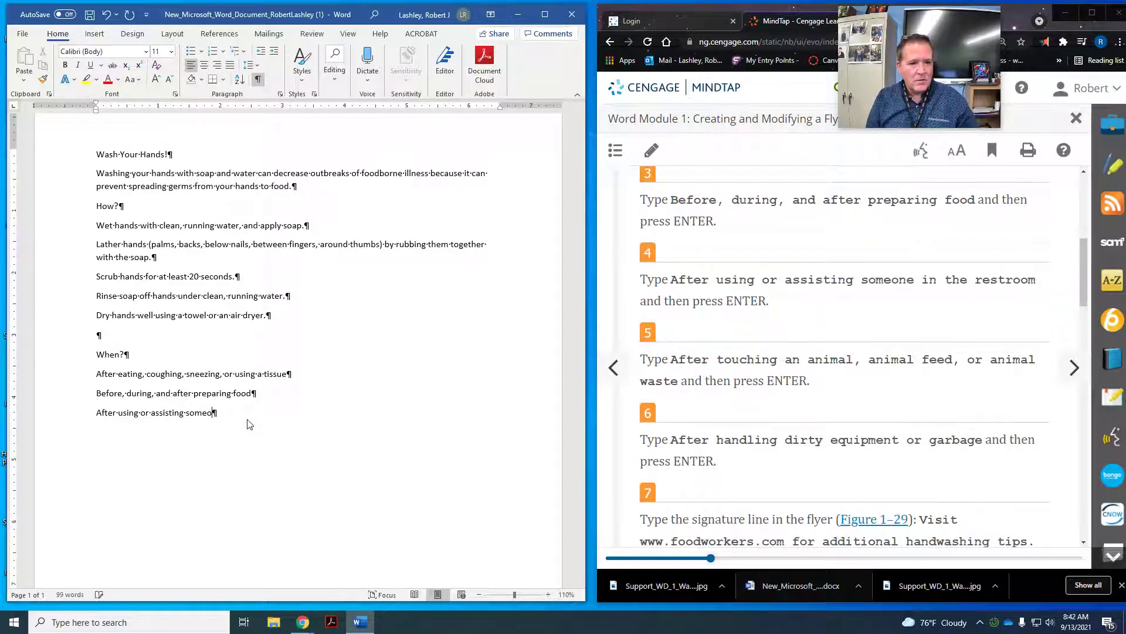
type("ne int eh")
key("BackSpace")
key("BackSpace")
key("BackSpace")
type("the res")
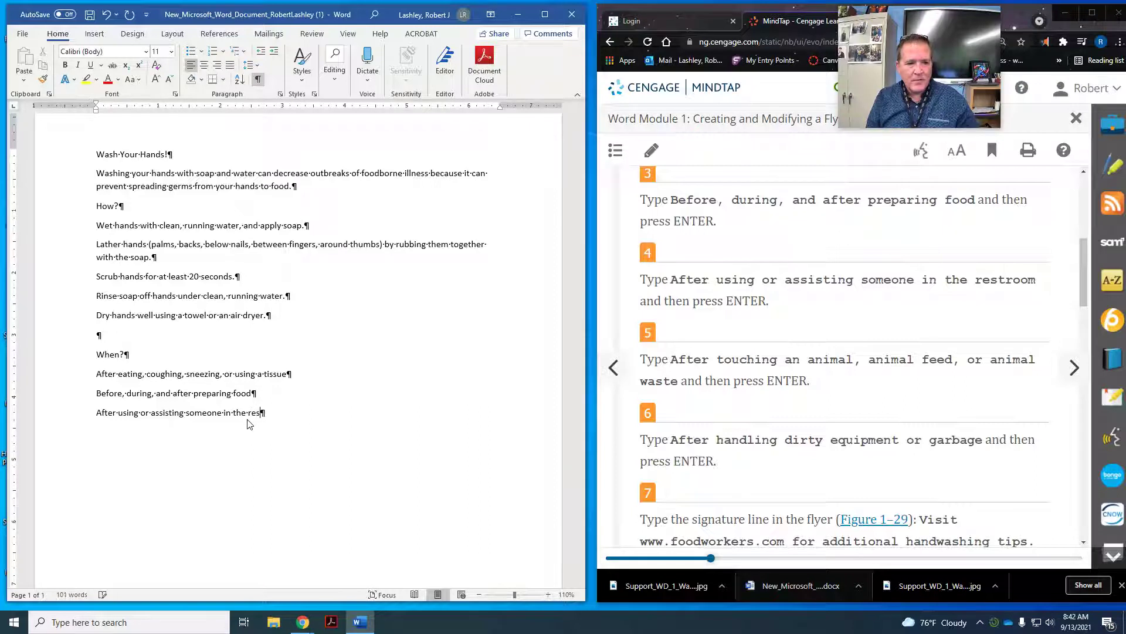
type("troom ")
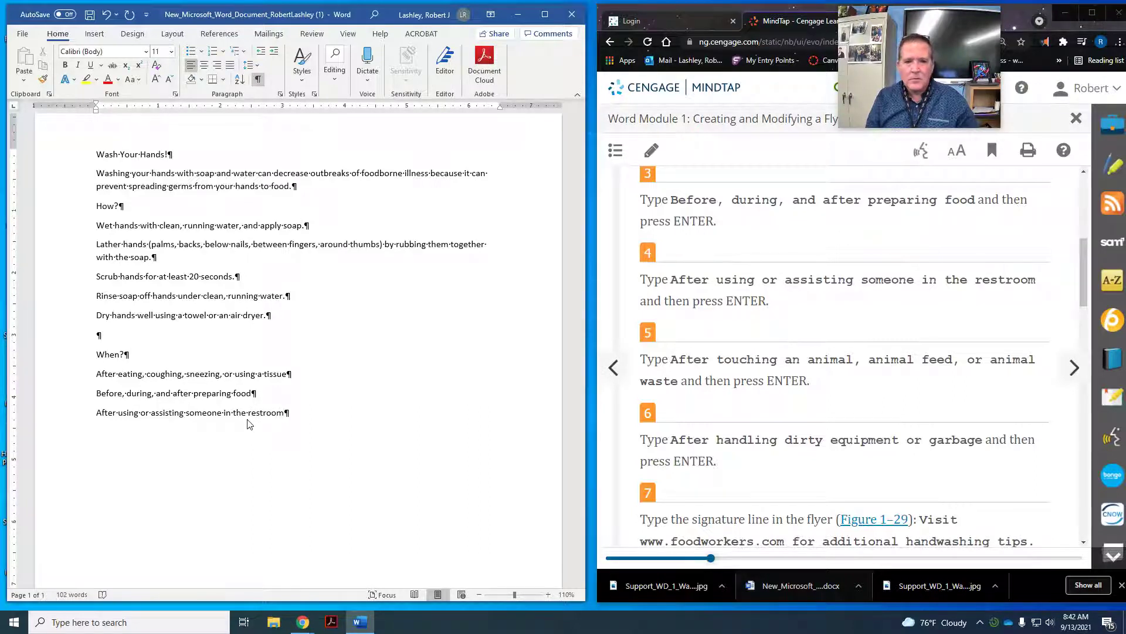
Step: Enter "After touching an animal, animal feed, or animal waste" as its own paragraph below the restroom line
type("After touch")
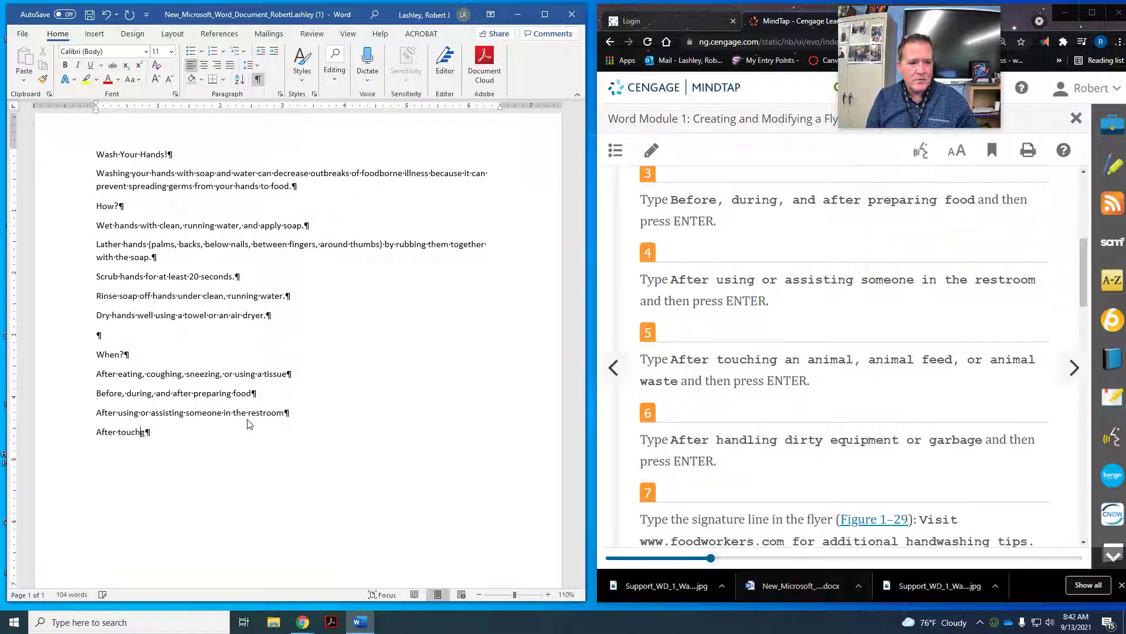
type("ing an")
key("BackSpace")
key("BackSpace")
type("ng an an")
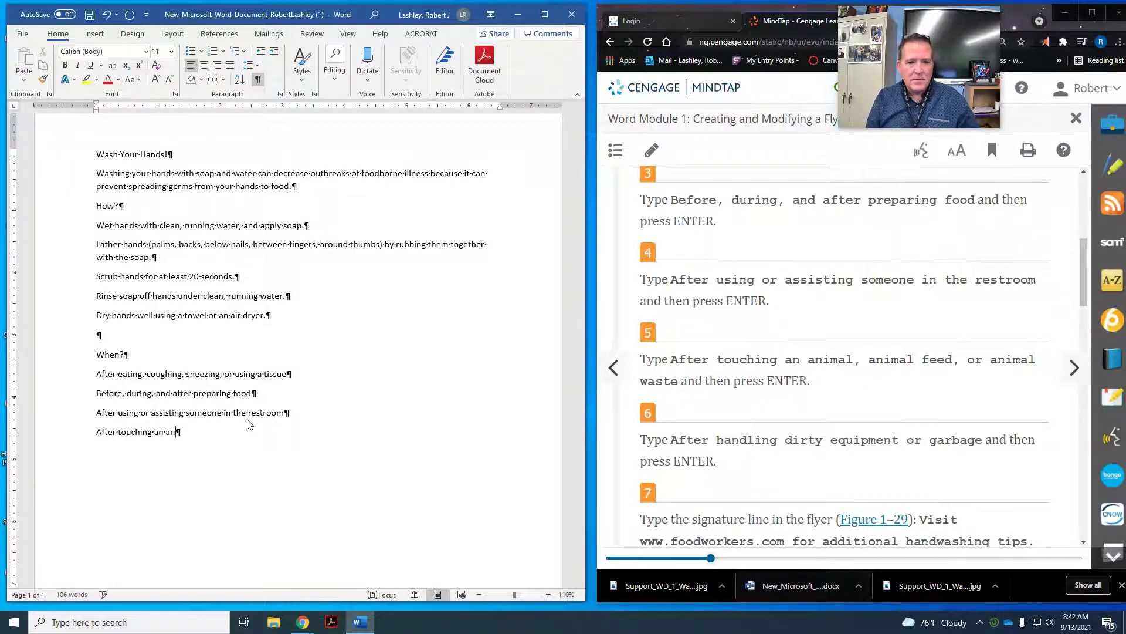
type("imial, a")
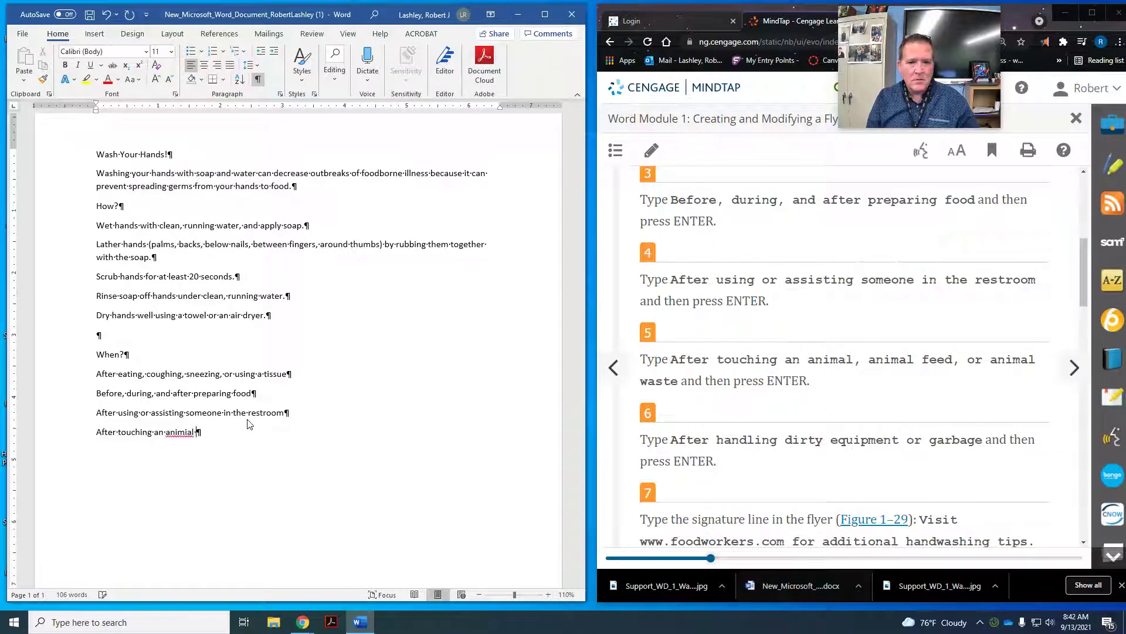
key("BackSpace")
key("BackSpace")
key("BackSpace")
key("BackSpace")
key("BackSpace")
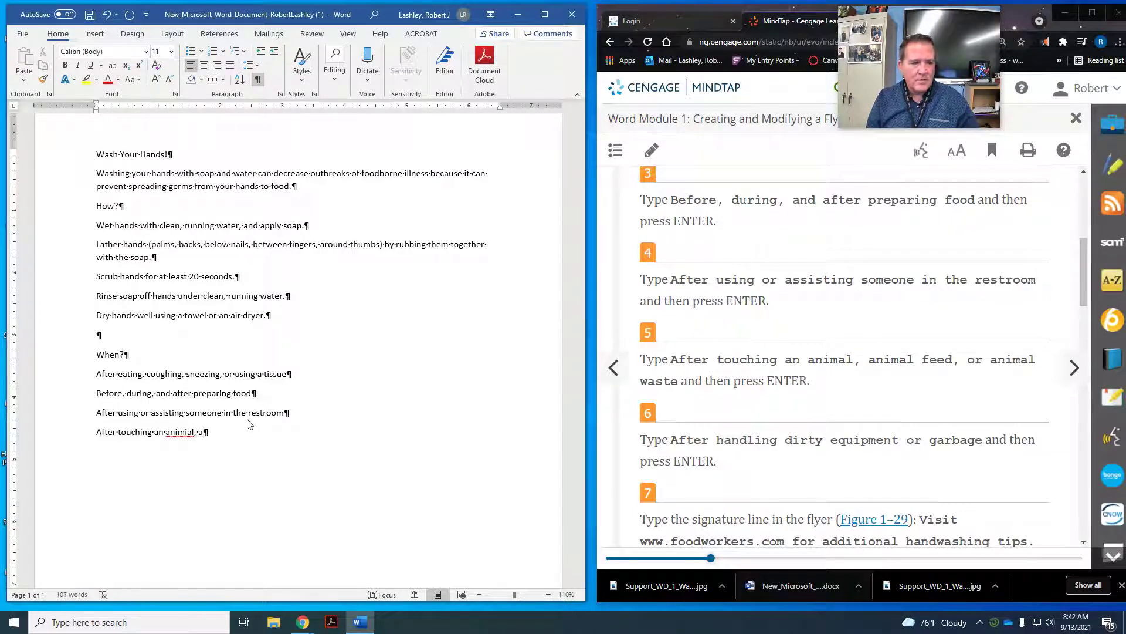
key("BackSpace")
type("al, anib")
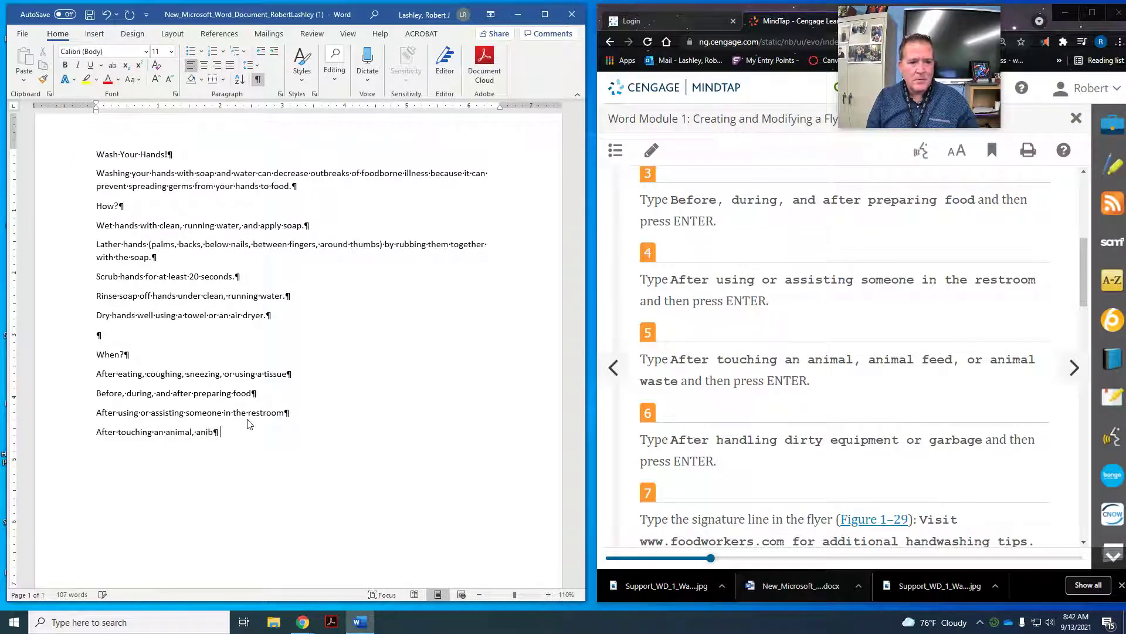
key("BackSpace")
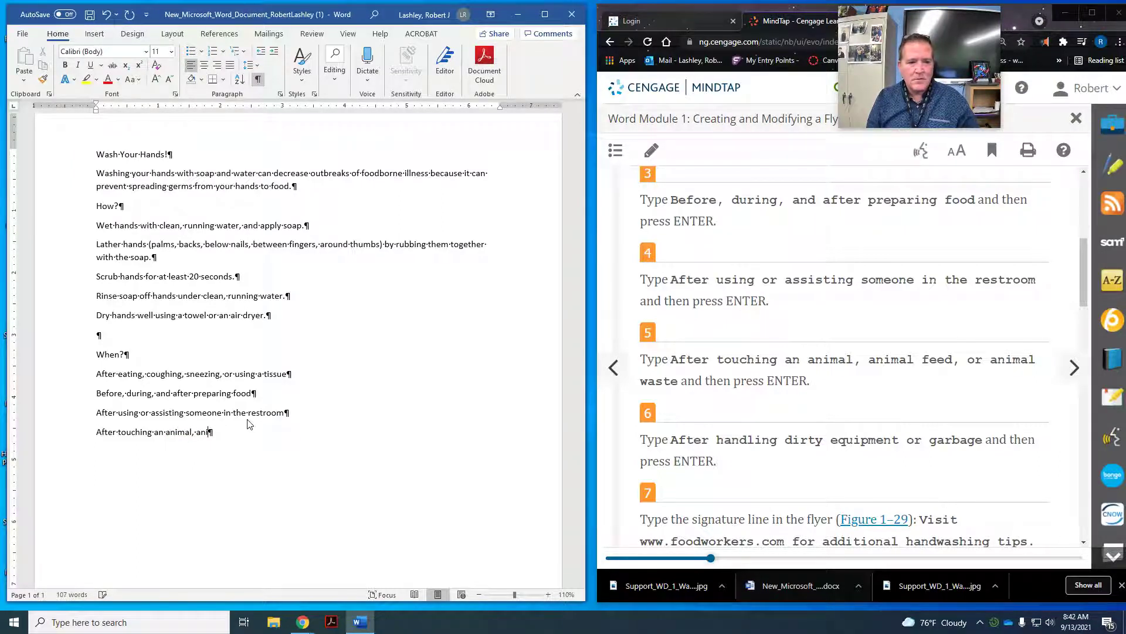
type("mal fe")
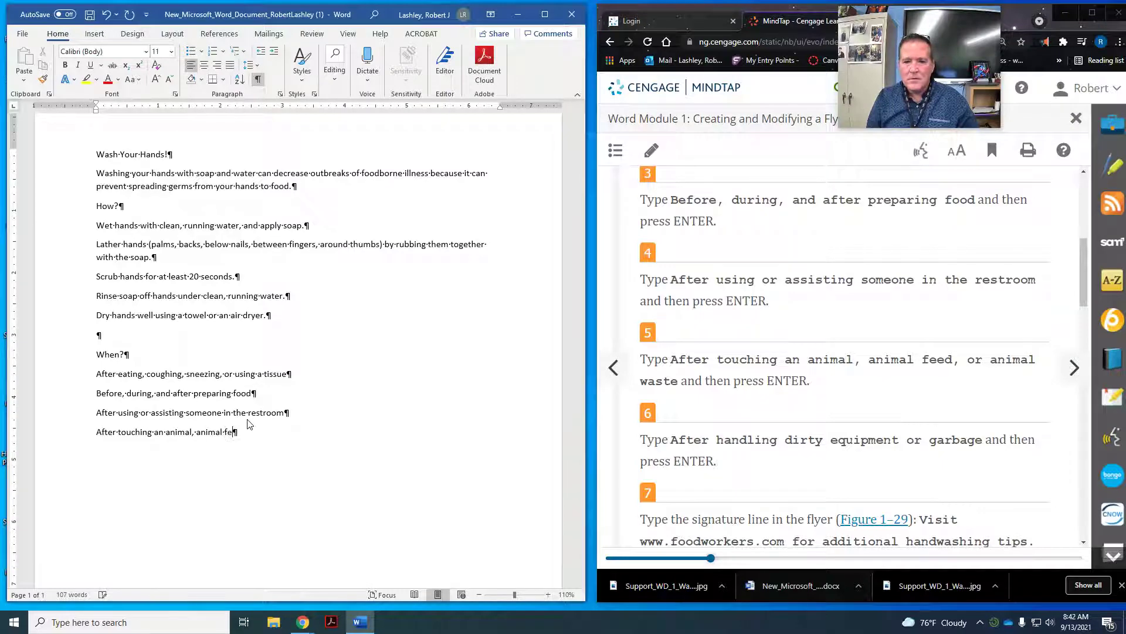
type("ed, or animal")
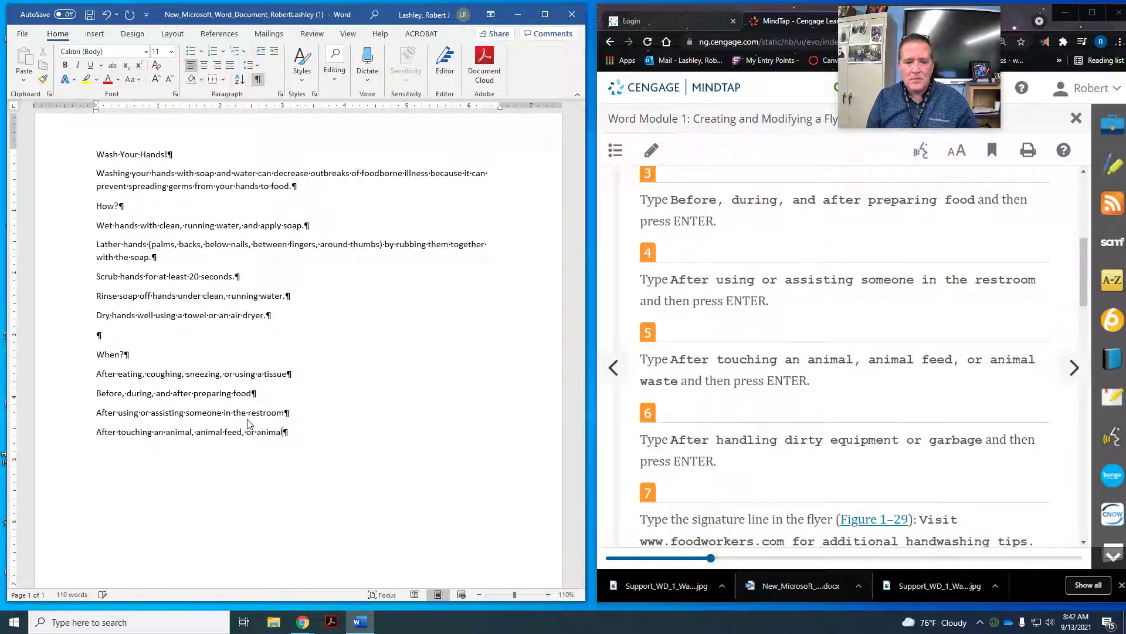
type(" waste")
Step: Enter "After handling dirty equipment or garbage" as its own paragraph below the animal waste line
type("Afert")
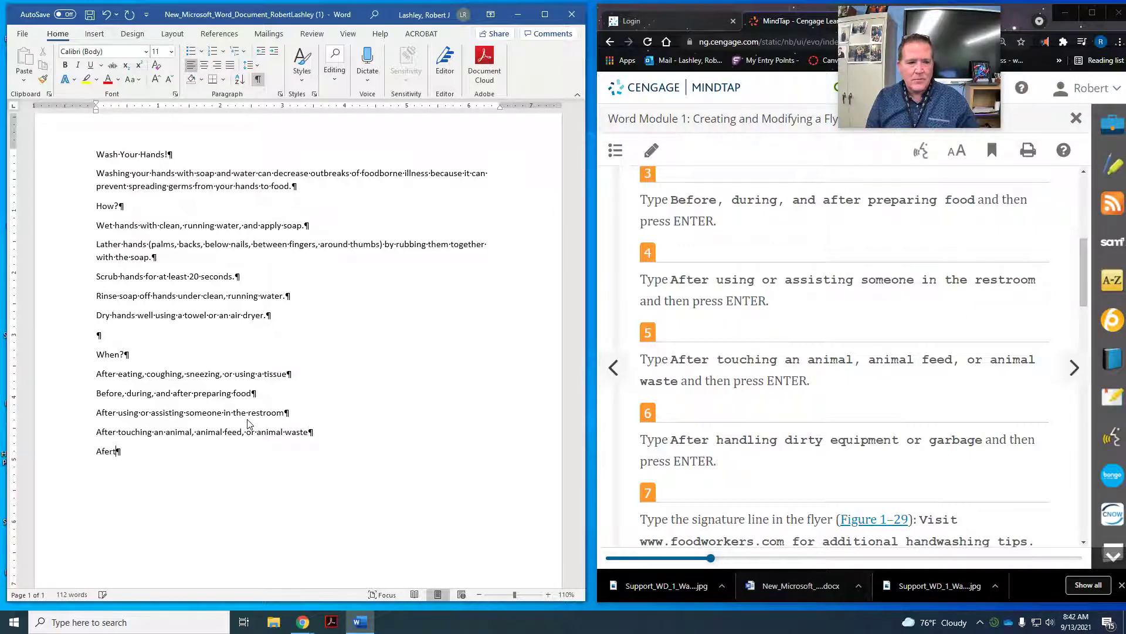
key("BackSpace")
key("BackSpace")
type("ter handling ")
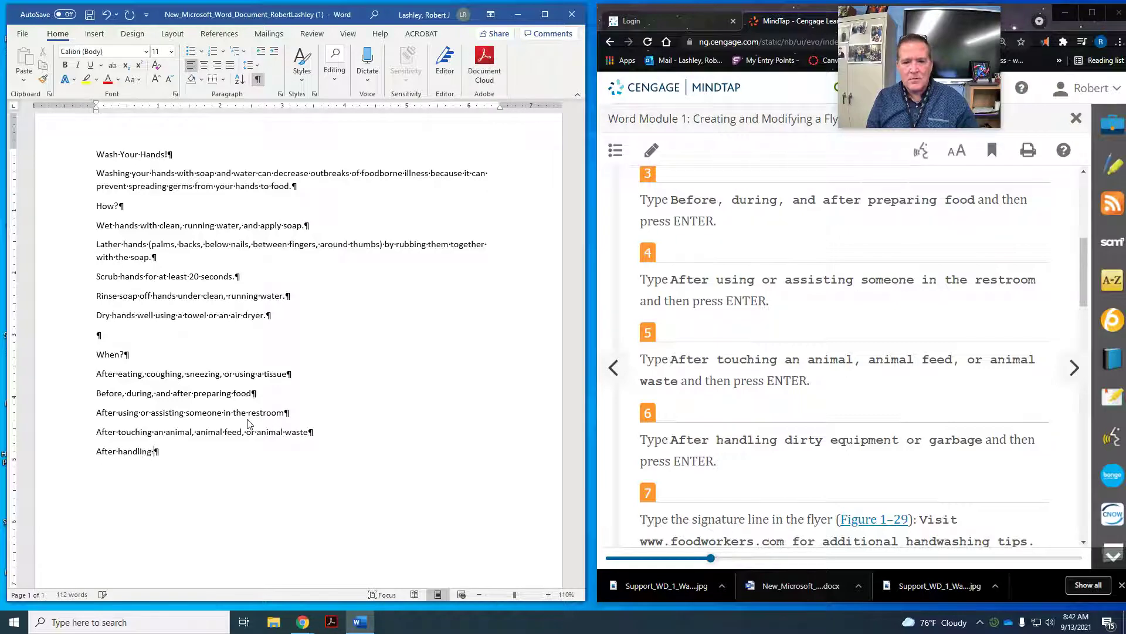
type("dirty equip")
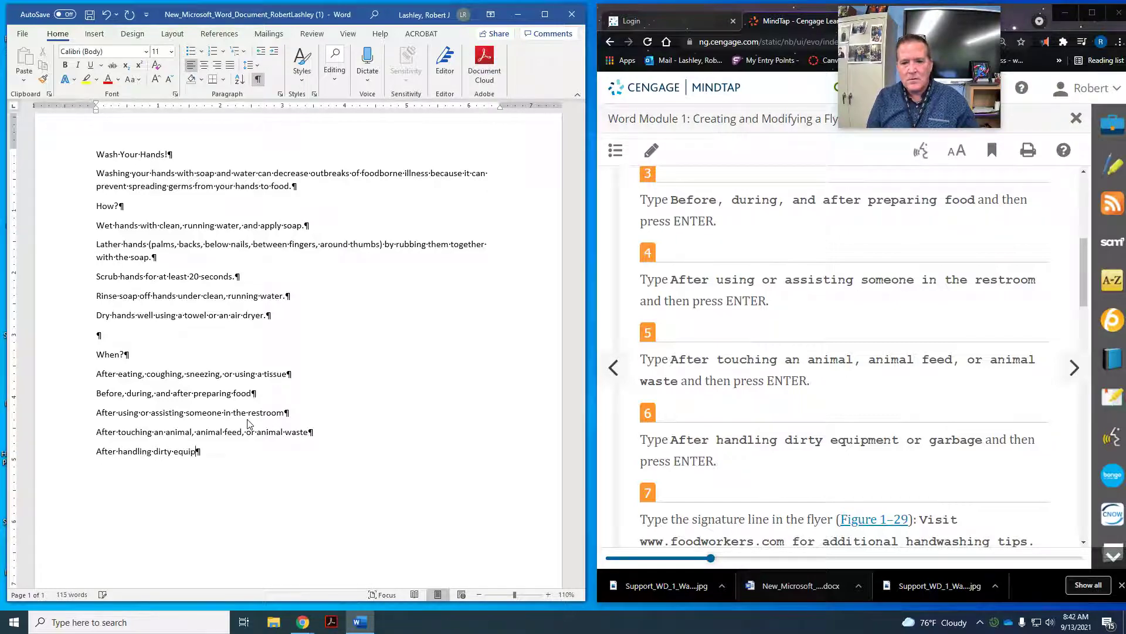
type("ment or garbage")
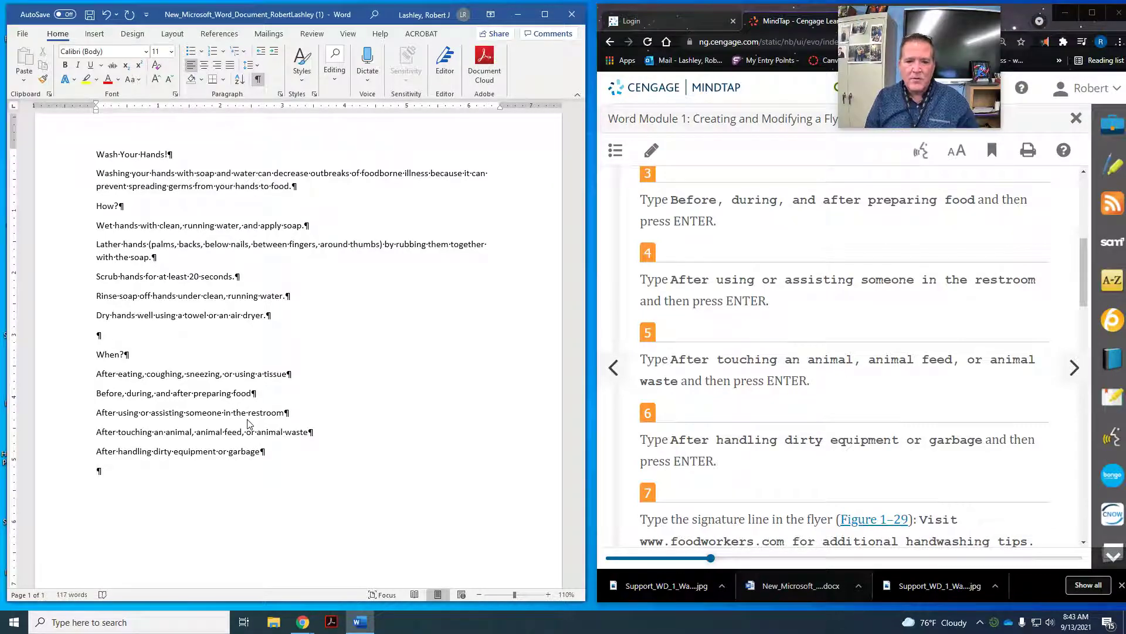
scroll(493, 490, "down", 2)
scroll(779, 443, "down", 1)
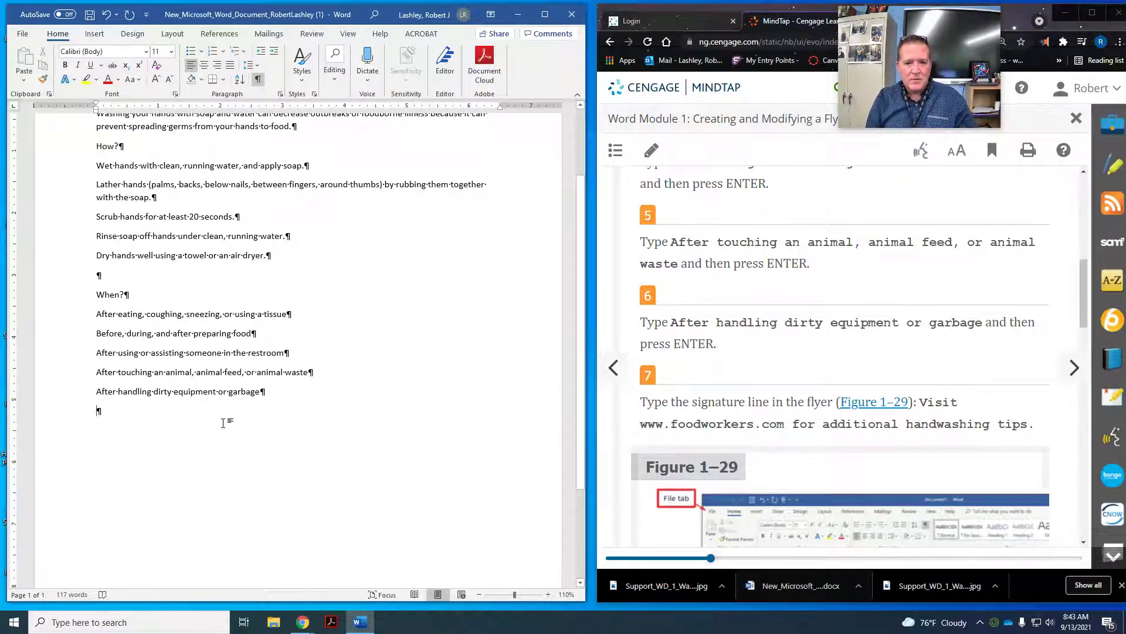
type("Vis")
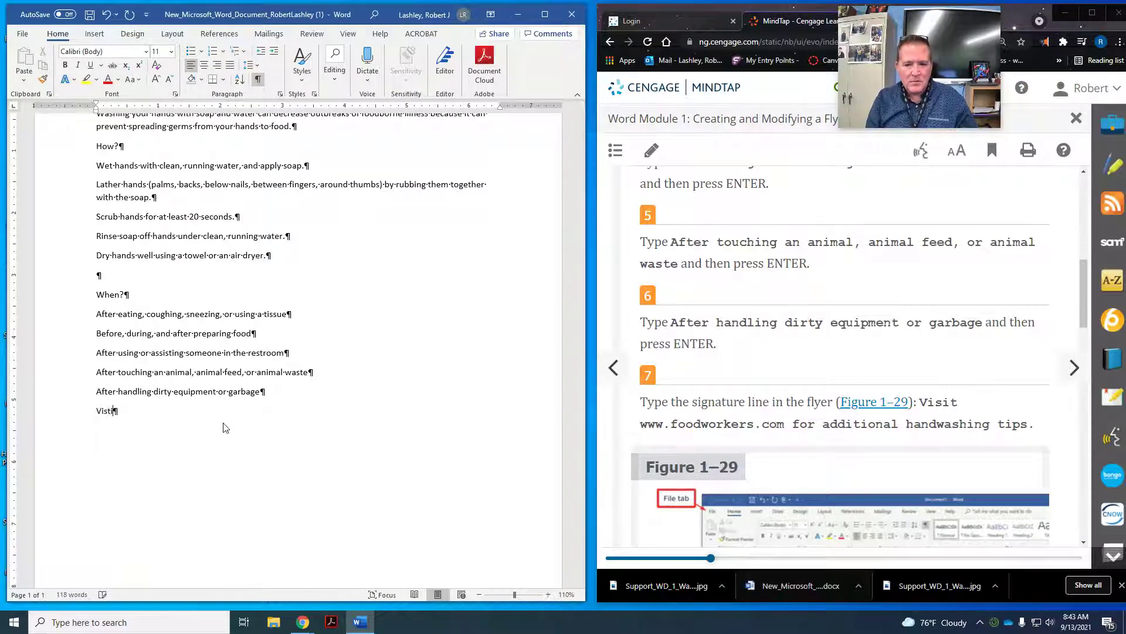
type("it www")
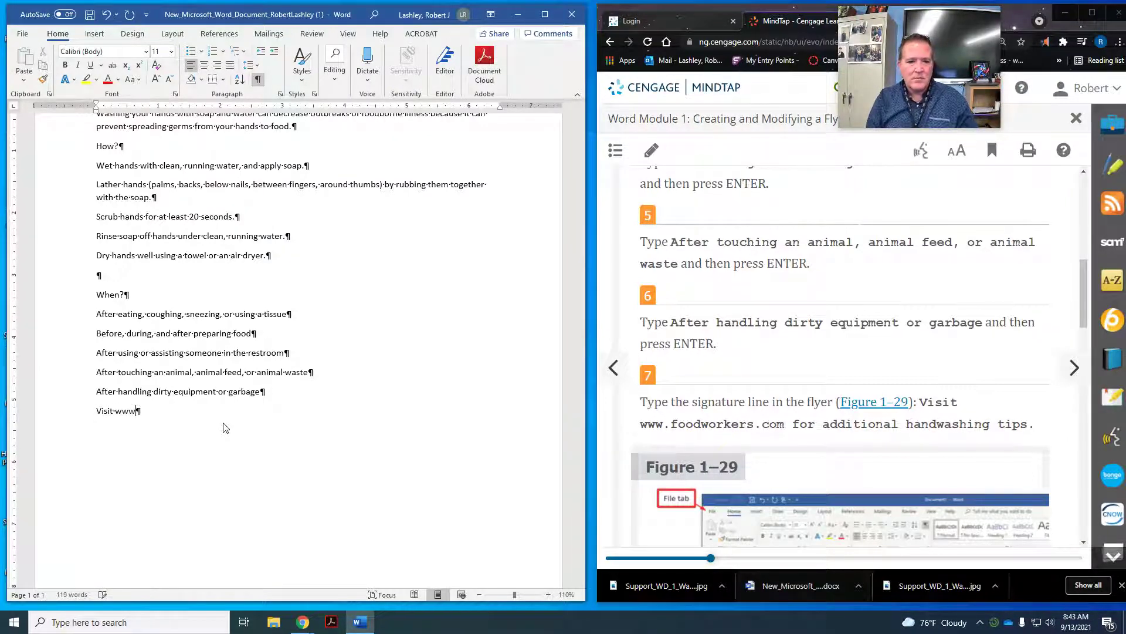
type(".foodwork")
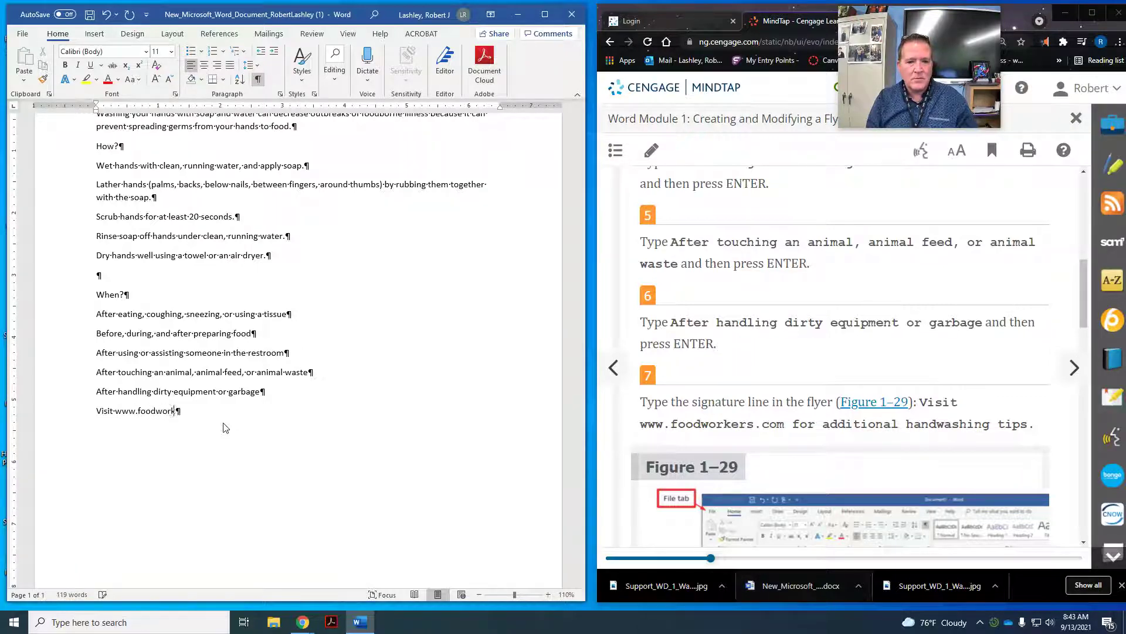
type("ers.com for additional handwashing tip")
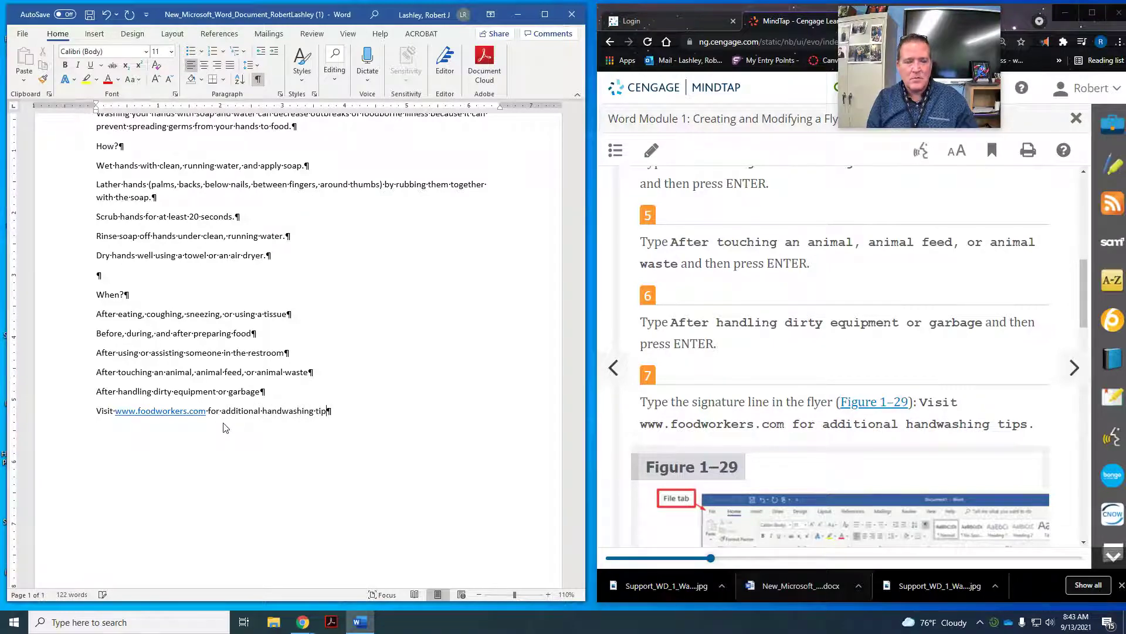
type("s.")
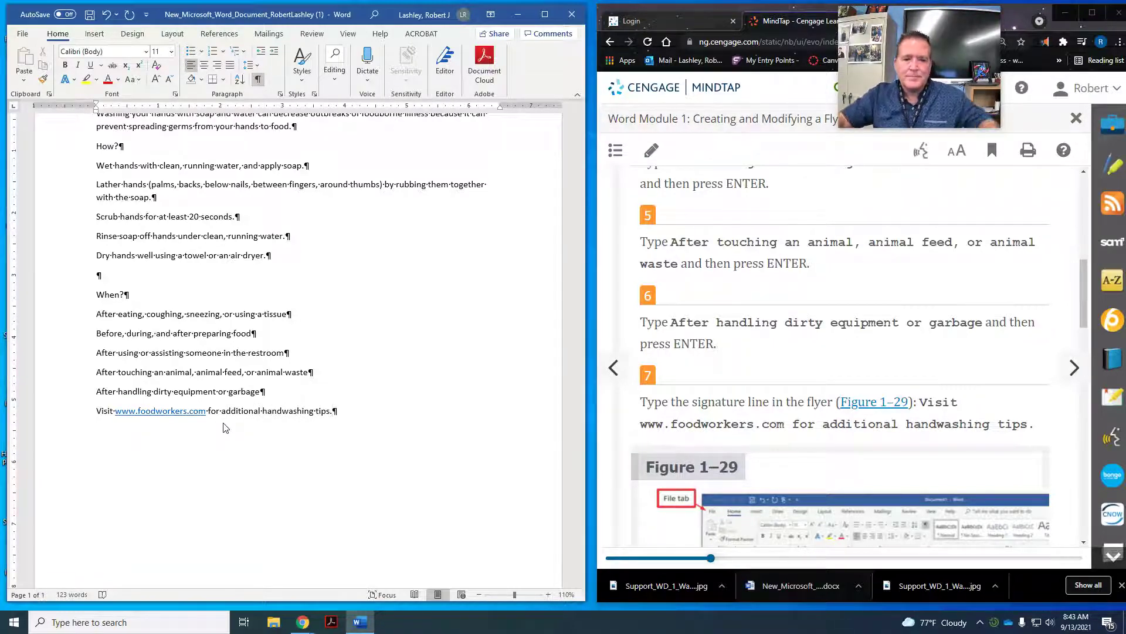
Step: Check the typed text against Figure 1–29 and advance the textbook to section WD 1-5k, Navigating a Document
scroll(226, 431, "down", 3)
scroll(771, 462, "down", 5)
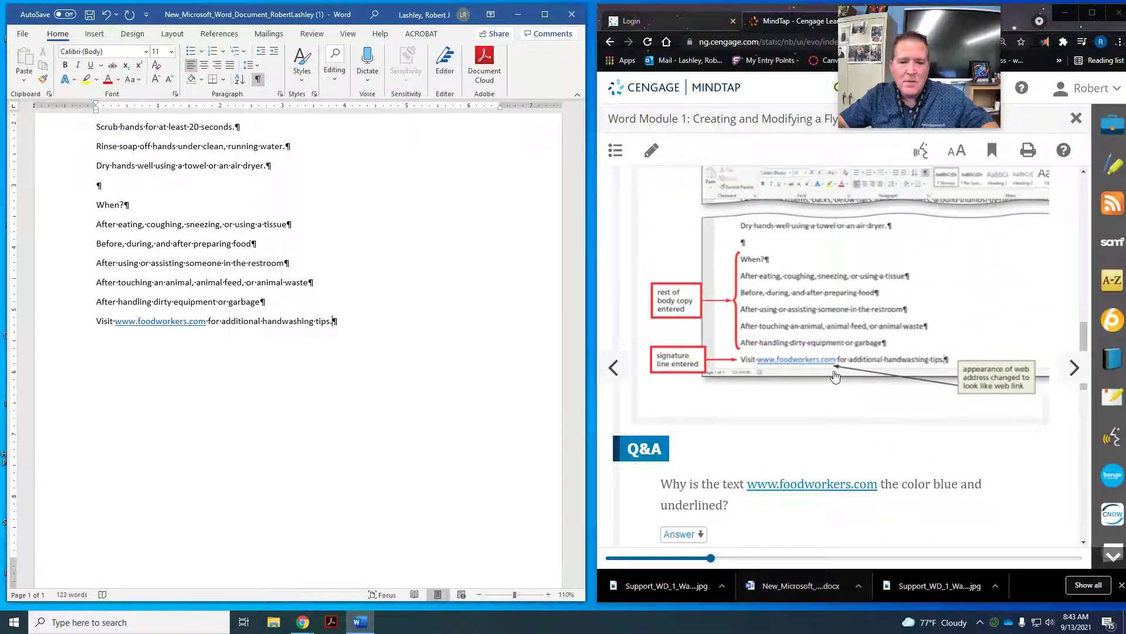
scroll(809, 349, "down", 2)
scroll(809, 349, "down", 6)
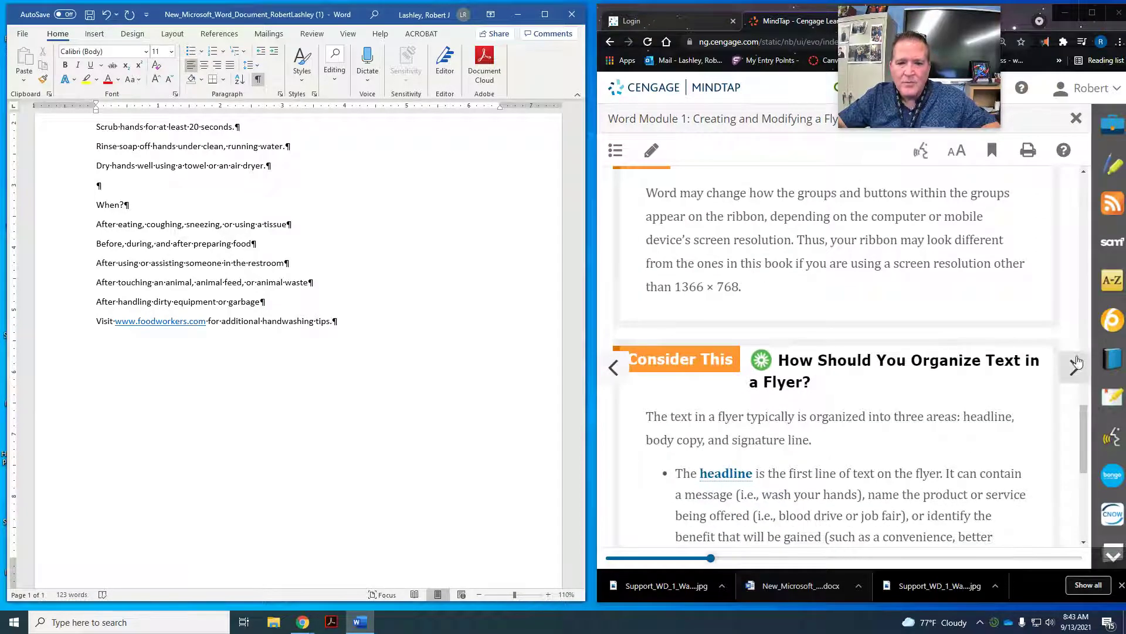
left_click(1074, 367)
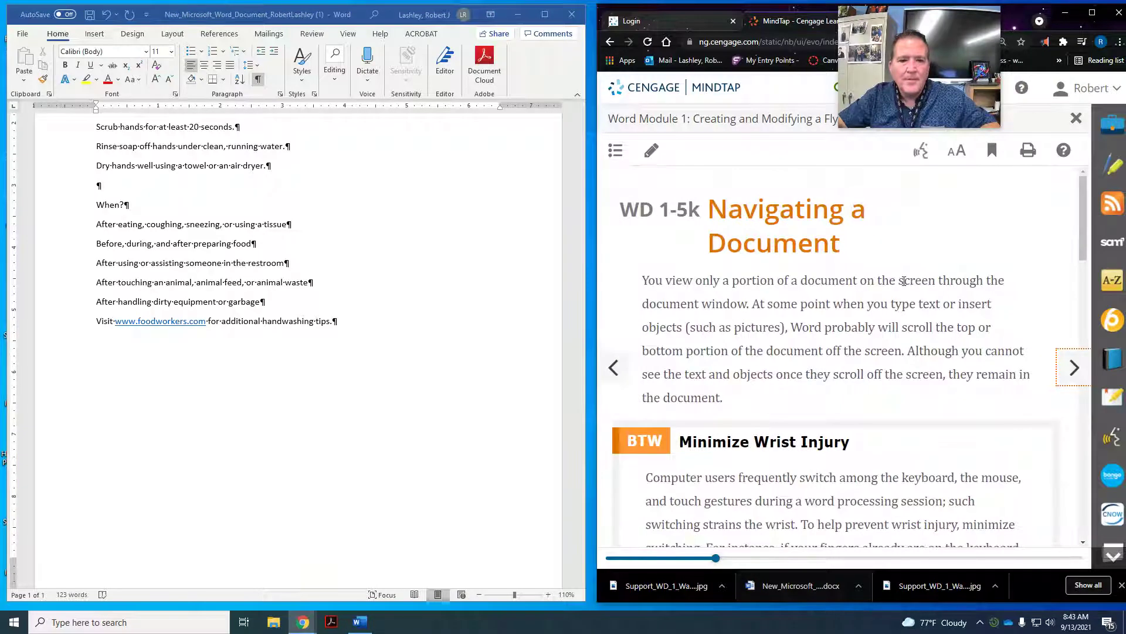
Step: Review the Navigating a Document section, including Table 1–1 on keyboard movement and Table 1–2 on scrolling with the mouse
scroll(862, 260, "down", 1)
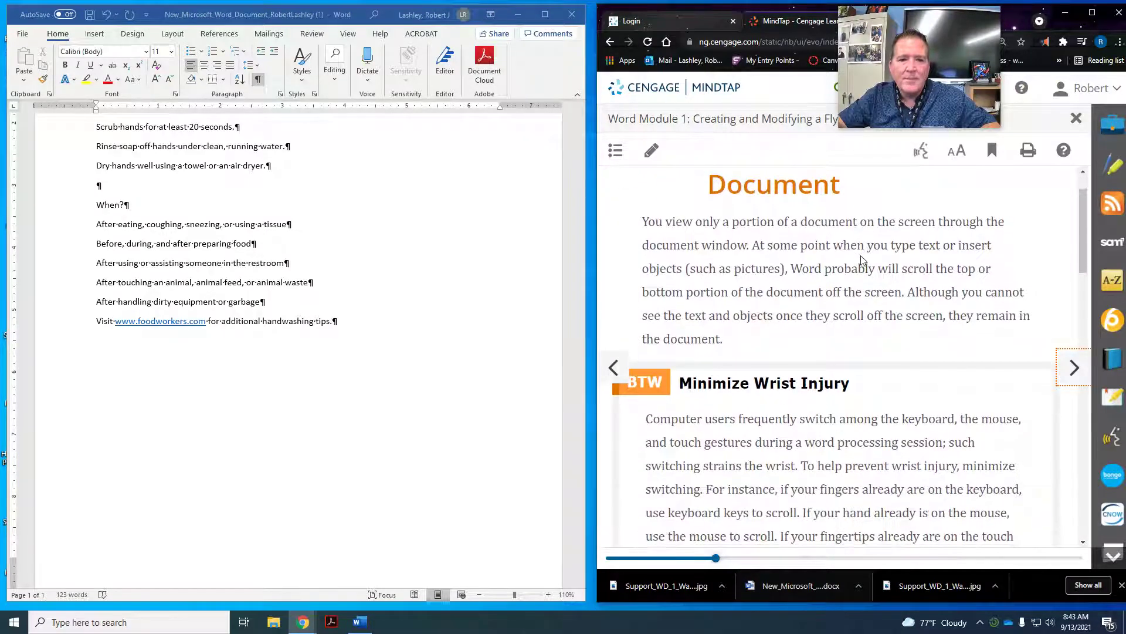
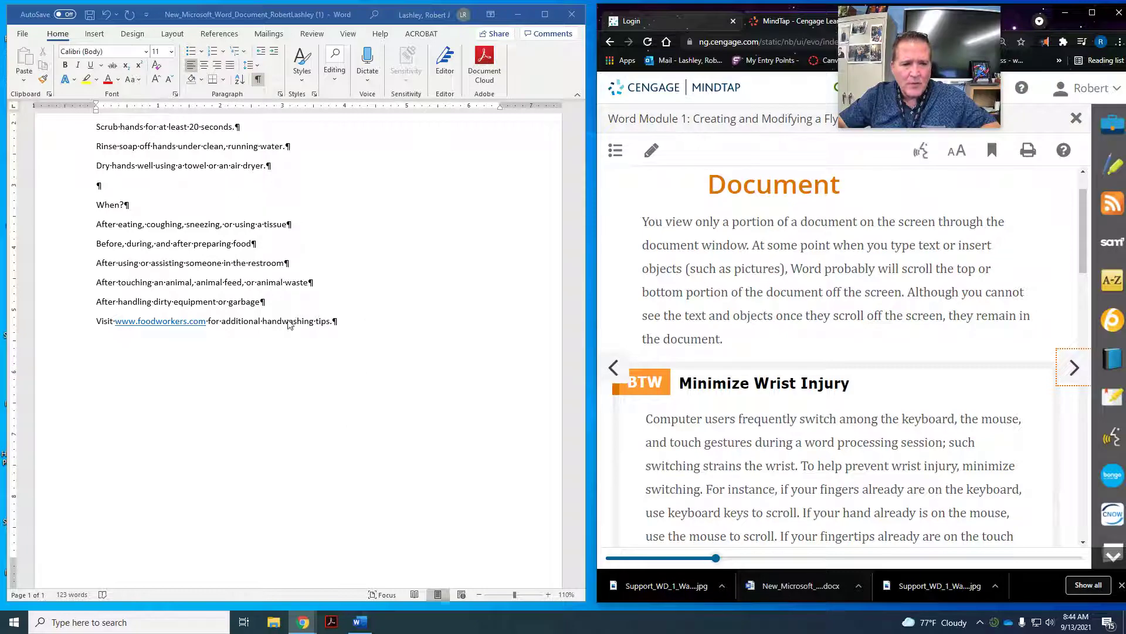
scroll(973, 273, "up", 1)
scroll(973, 273, "down", 1)
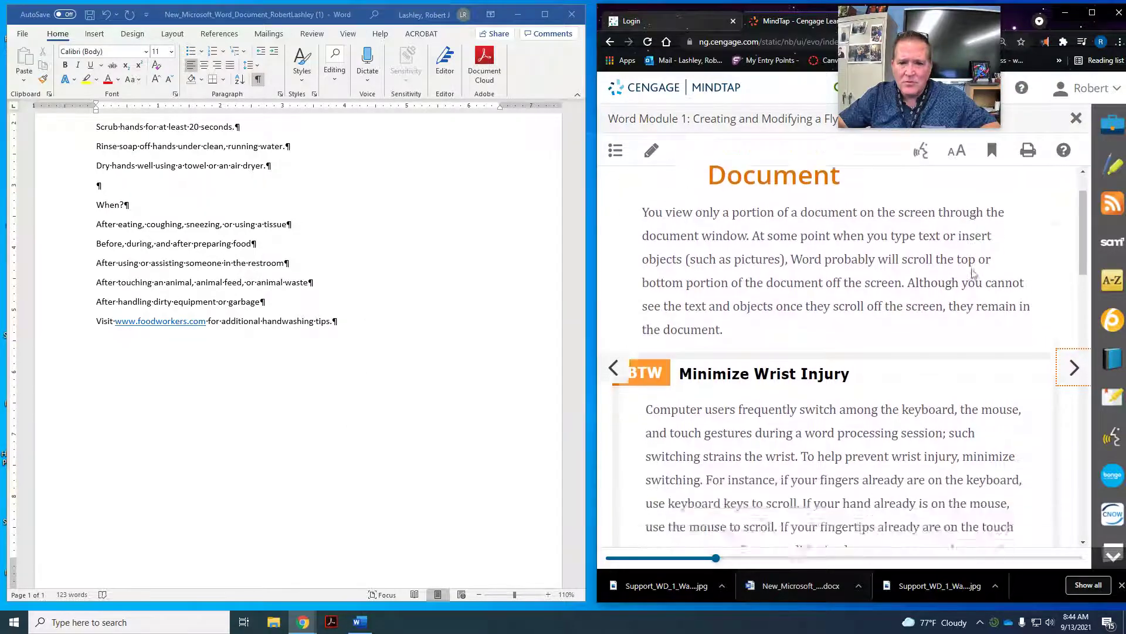
scroll(972, 272, "down", 7)
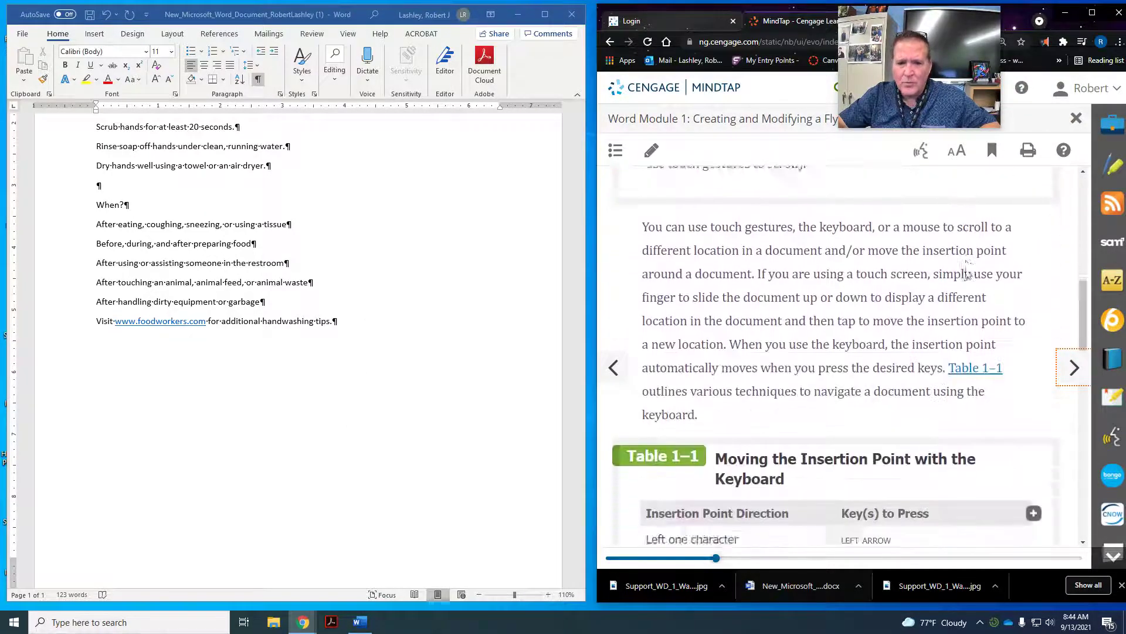
scroll(962, 270, "down", 6)
scroll(962, 270, "up", 1)
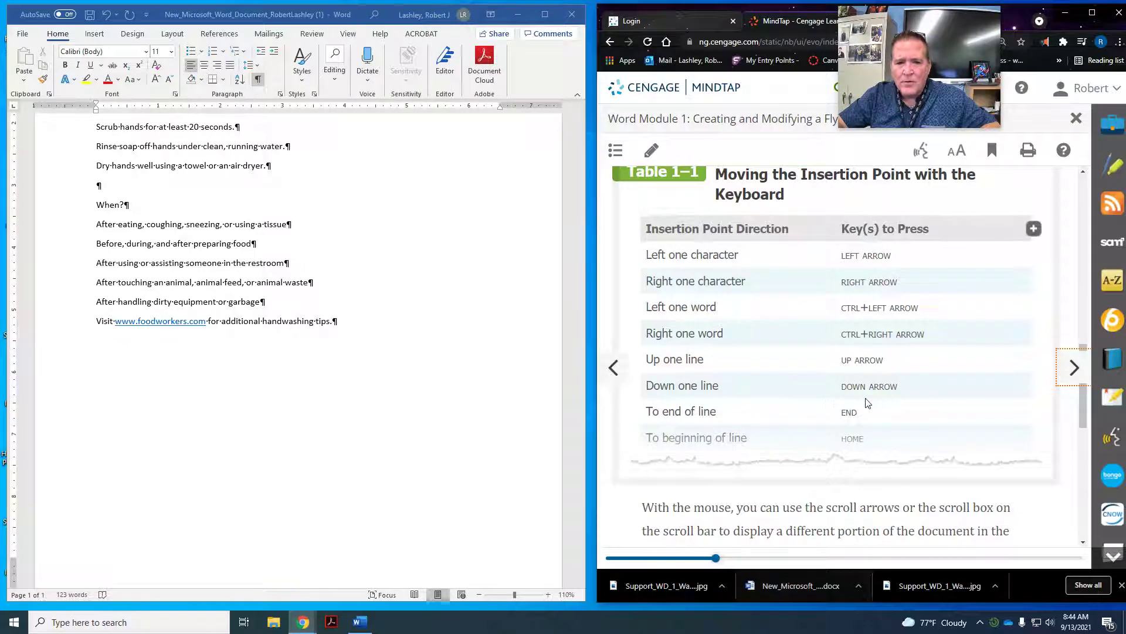
scroll(867, 401, "down", 5)
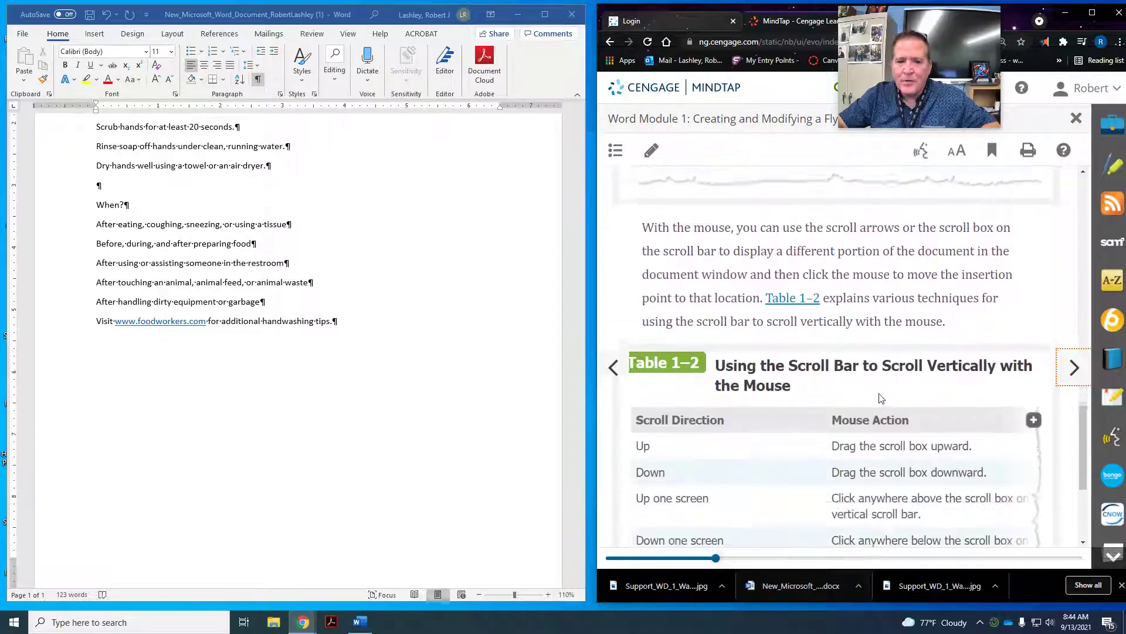
scroll(882, 399, "down", 3)
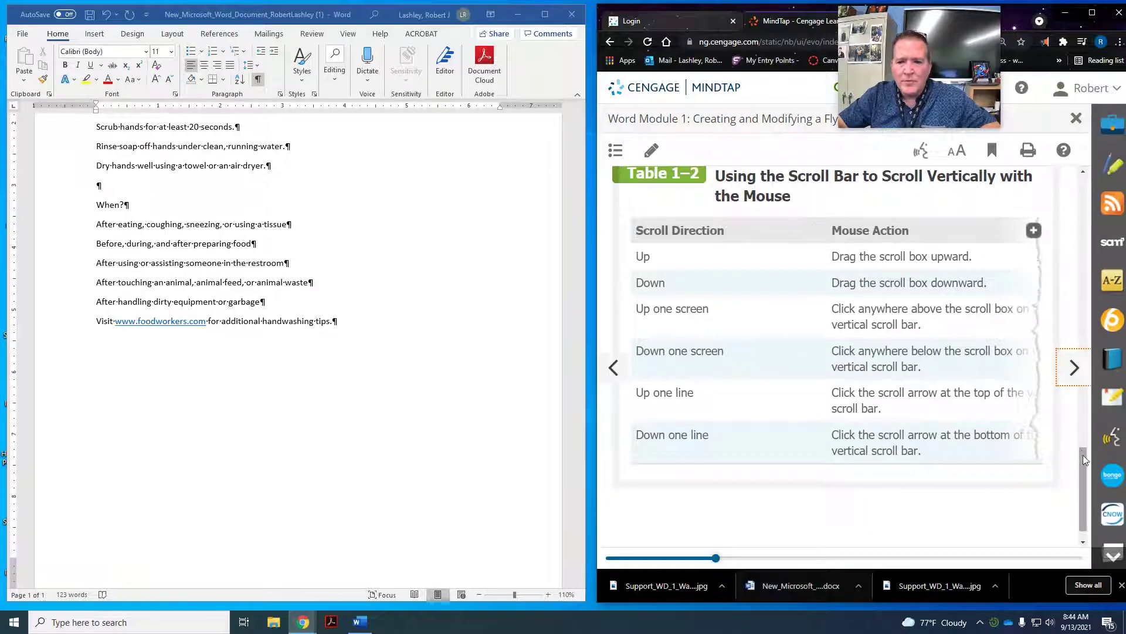
mouse_move(1085, 465)
left_mouse_down()
mouse_move(1090, 407)
mouse_move(1091, 472)
left_mouse_up()
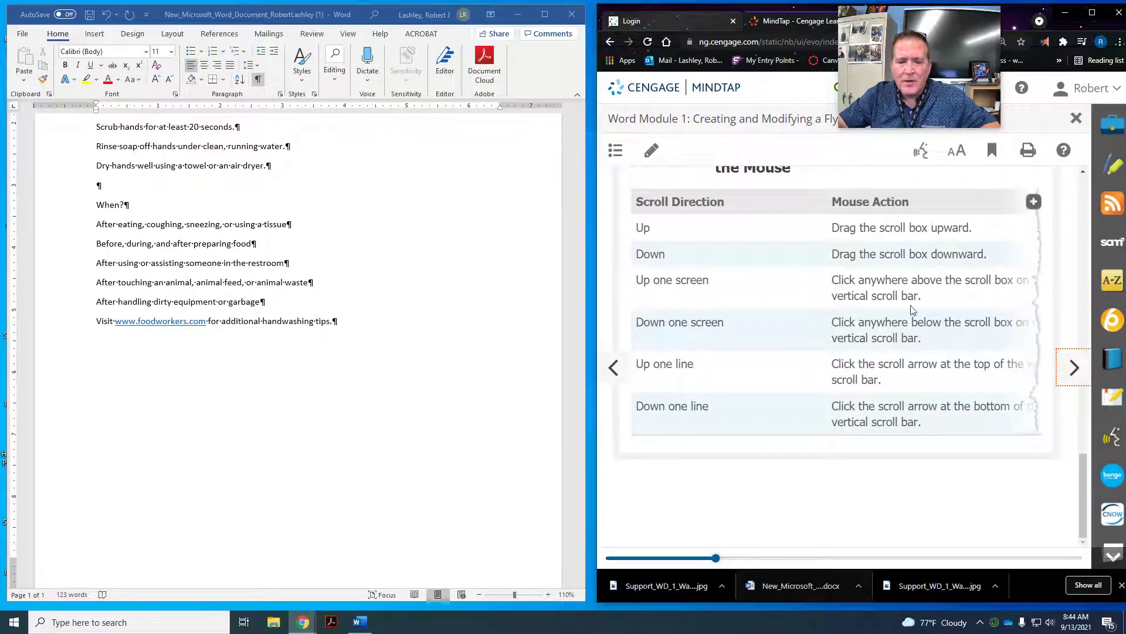
Step: Advance the textbook to section WD 1-5l, To Save a Document for the First Time, and read its saving steps through Figure 1–31
left_click(1085, 377)
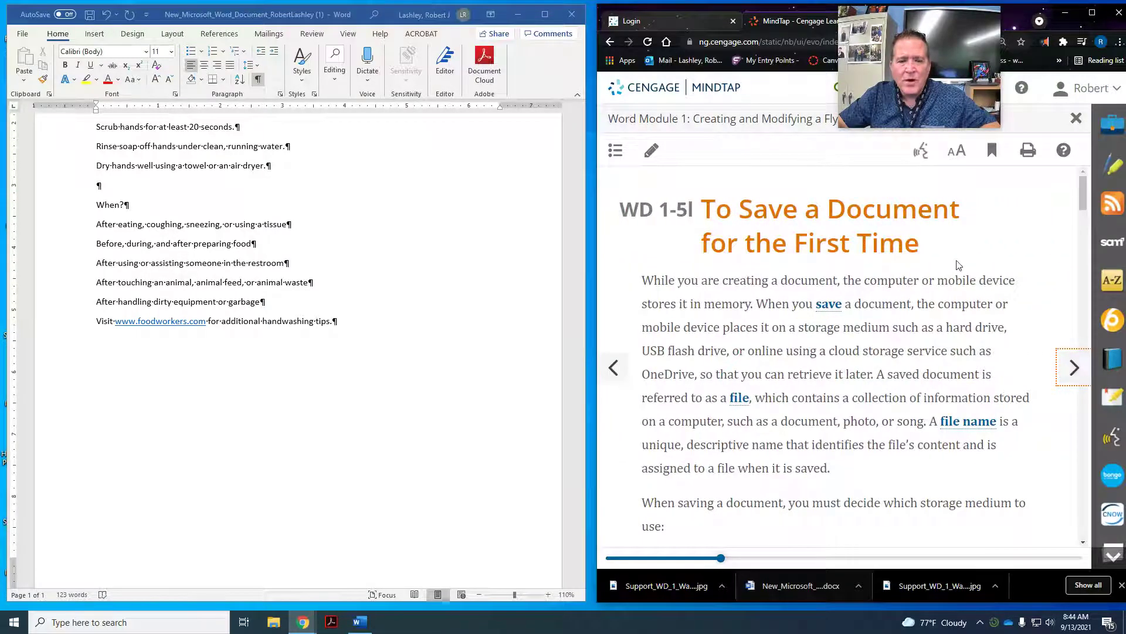
scroll(968, 267, "down", 2)
scroll(958, 264, "down", 4)
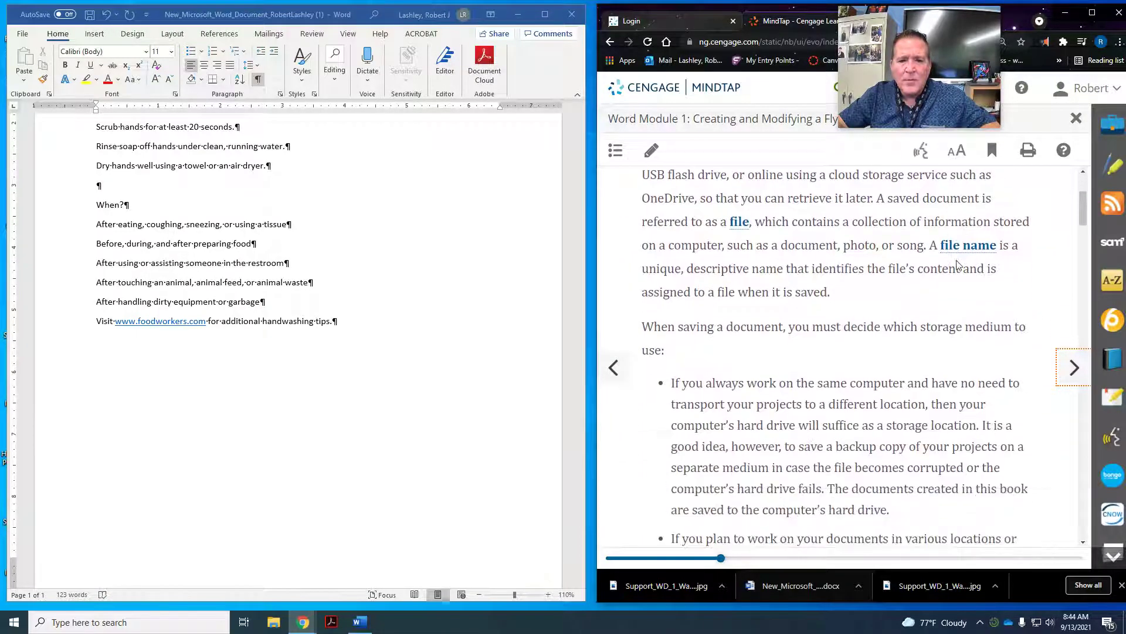
scroll(957, 261, "down", 2)
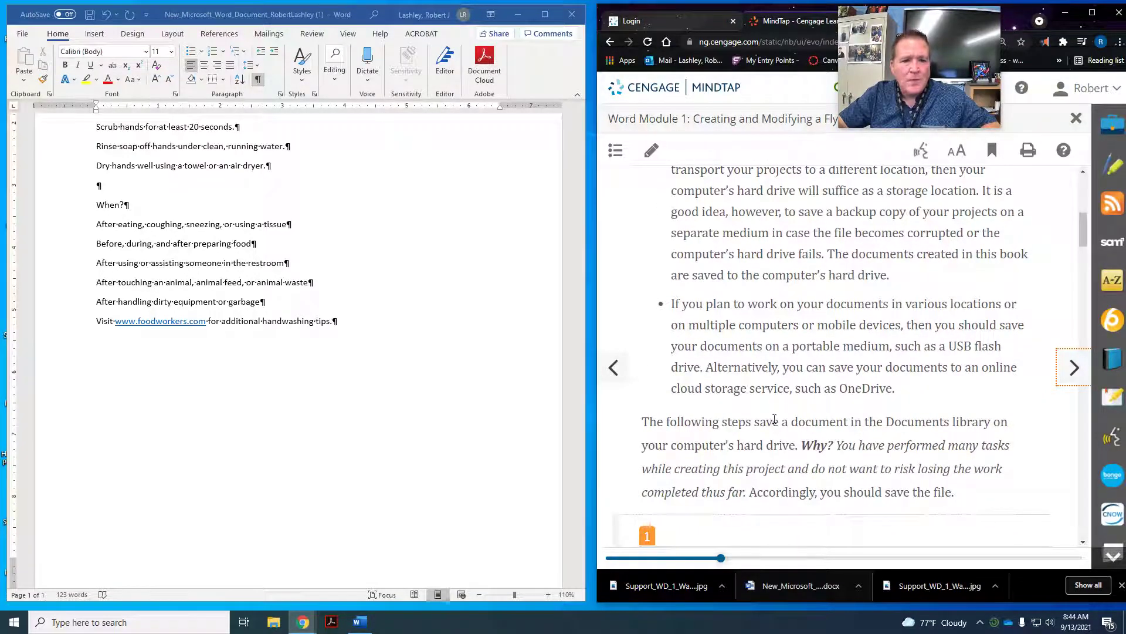
scroll(921, 437, "down", 3)
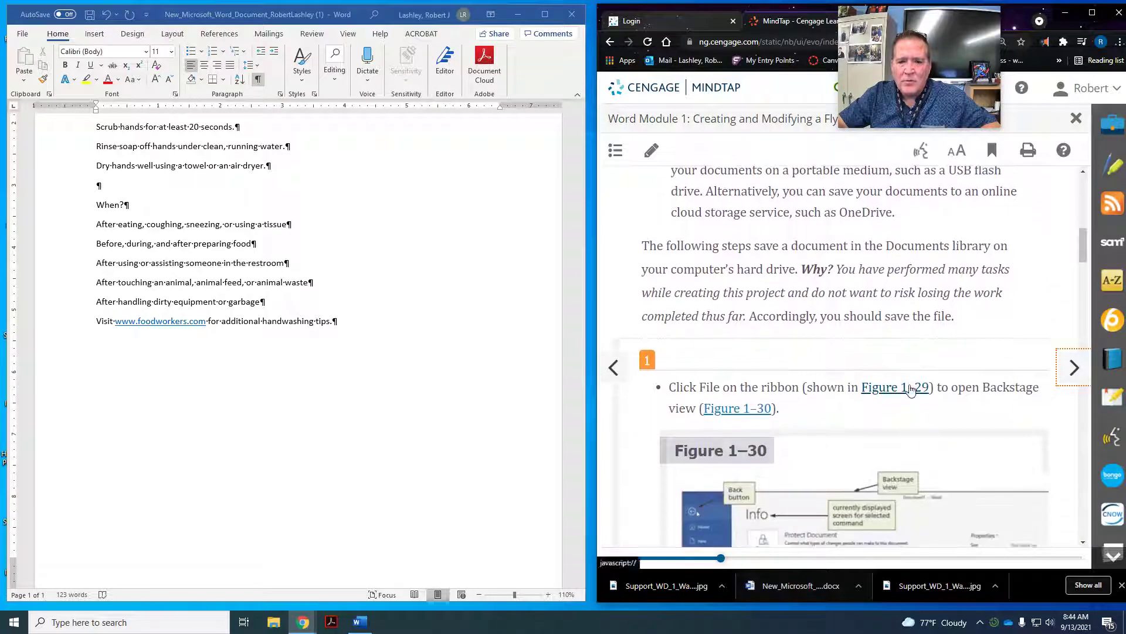
scroll(913, 399, "down", 6)
scroll(911, 390, "down", 5)
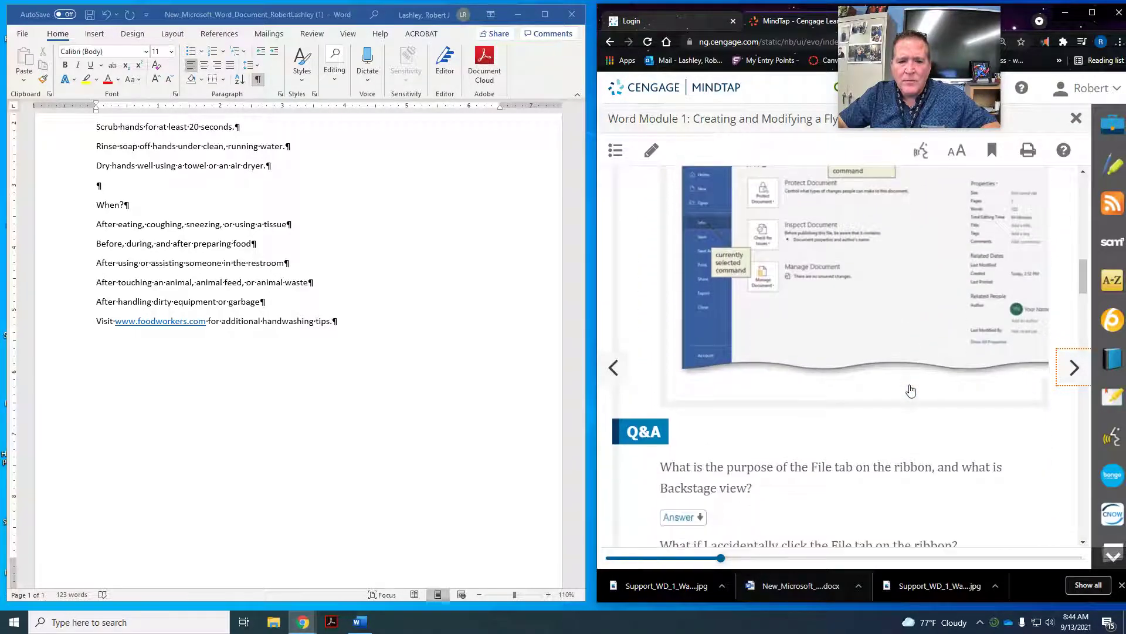
scroll(911, 390, "down", 6)
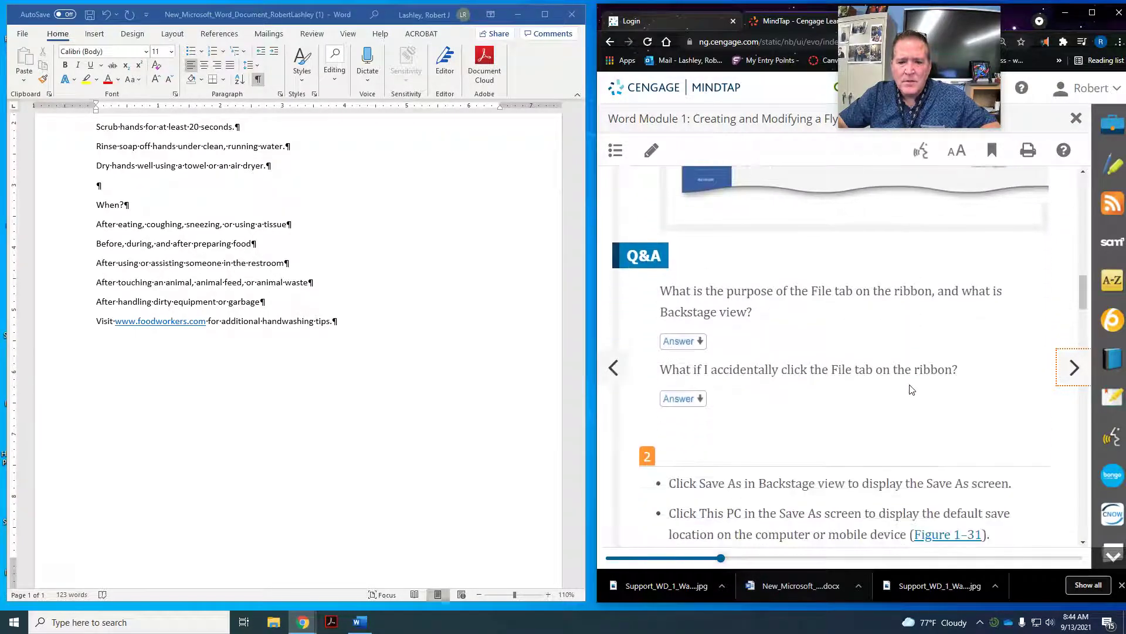
scroll(867, 353, "down", 10)
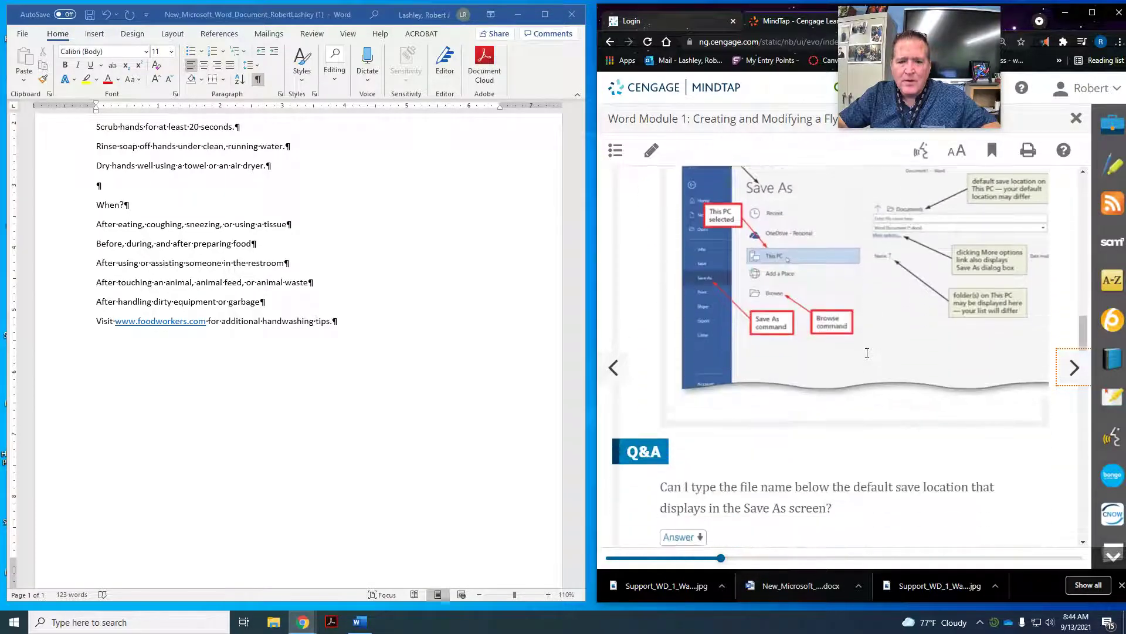
scroll(868, 357, "up", 7)
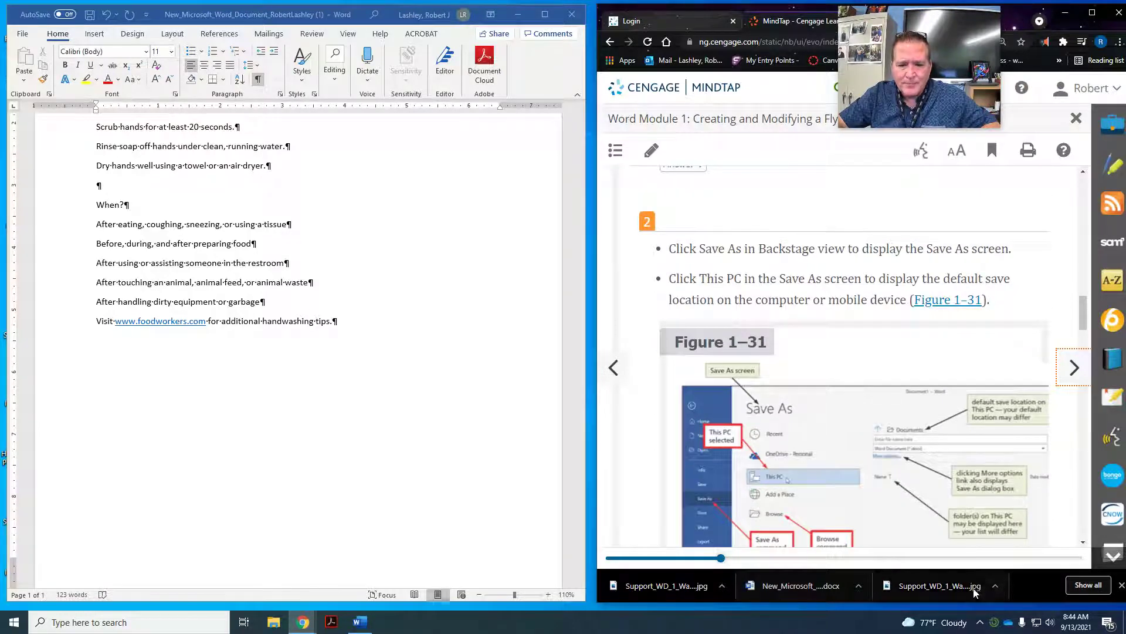
Step: Show the downloaded Support_WD_1 JPG file in its folder
left_click(996, 585)
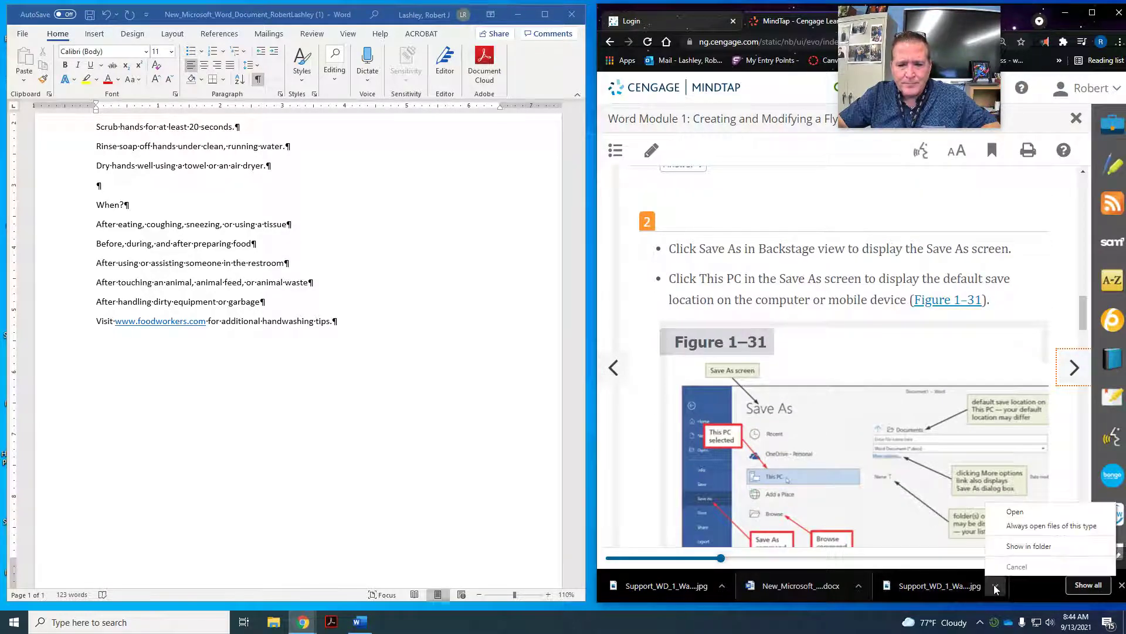
left_click(1006, 547)
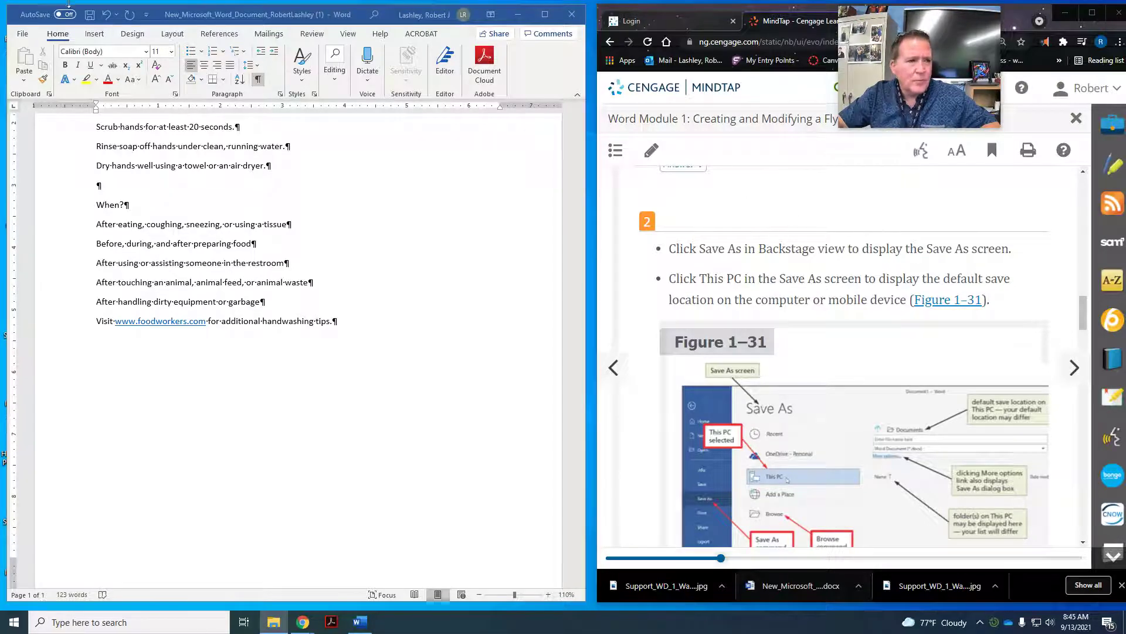
left_click(22, 35)
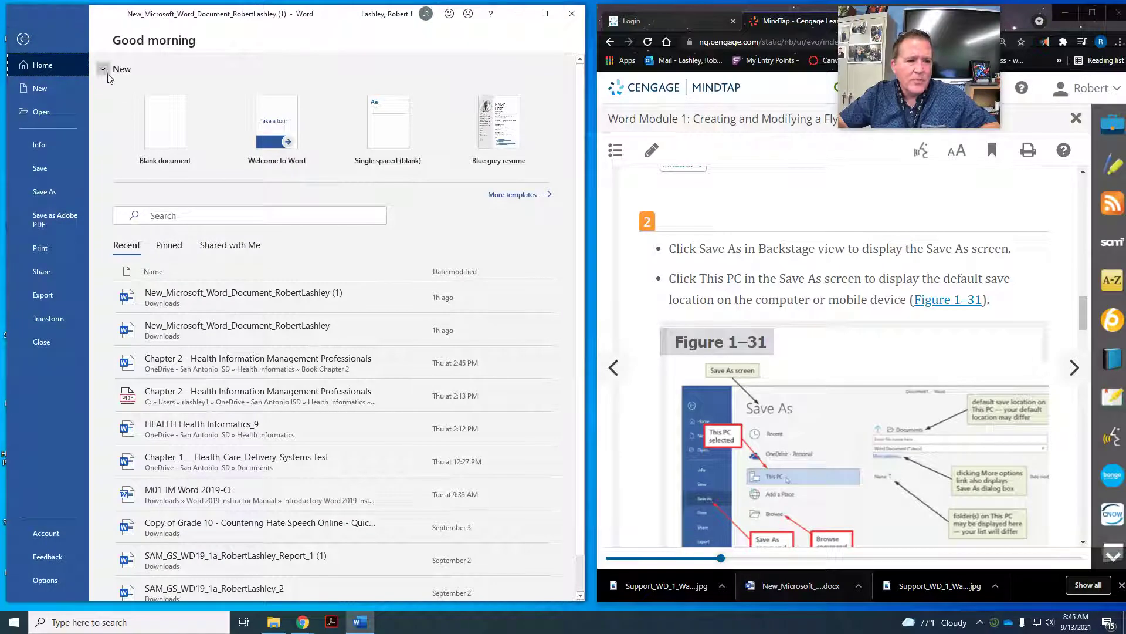
left_click(44, 191)
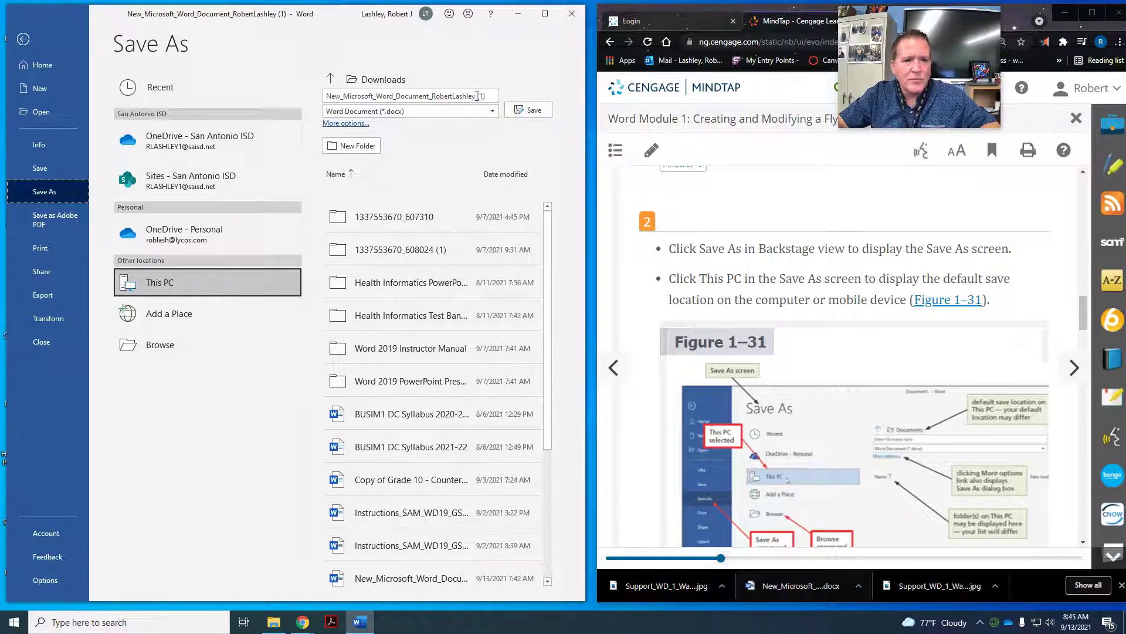
left_click(481, 99)
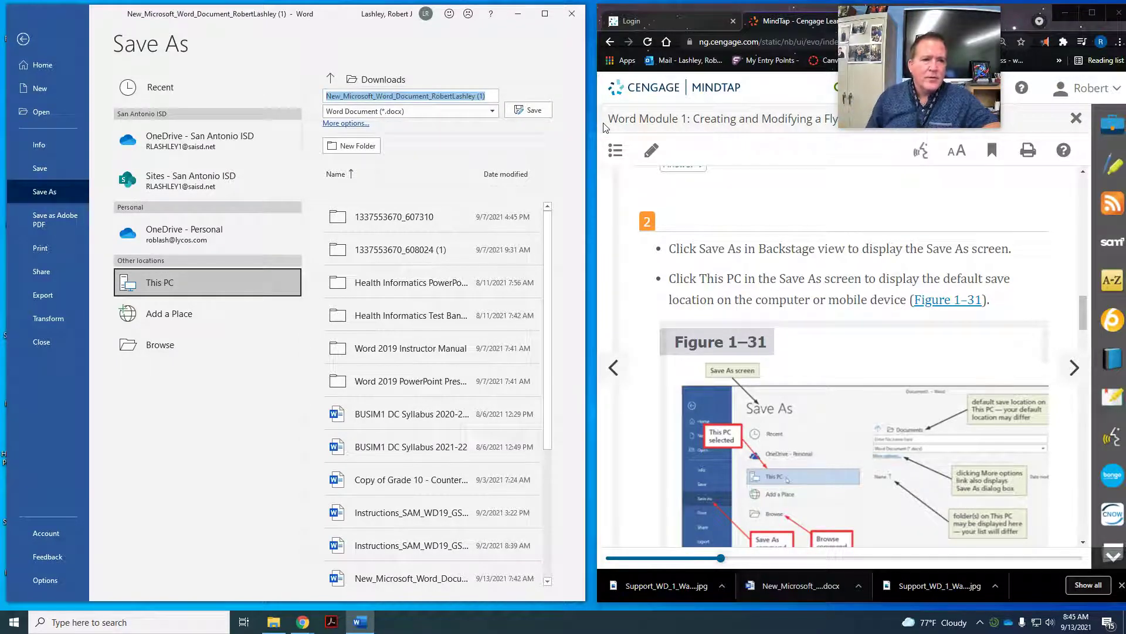
key("Left")
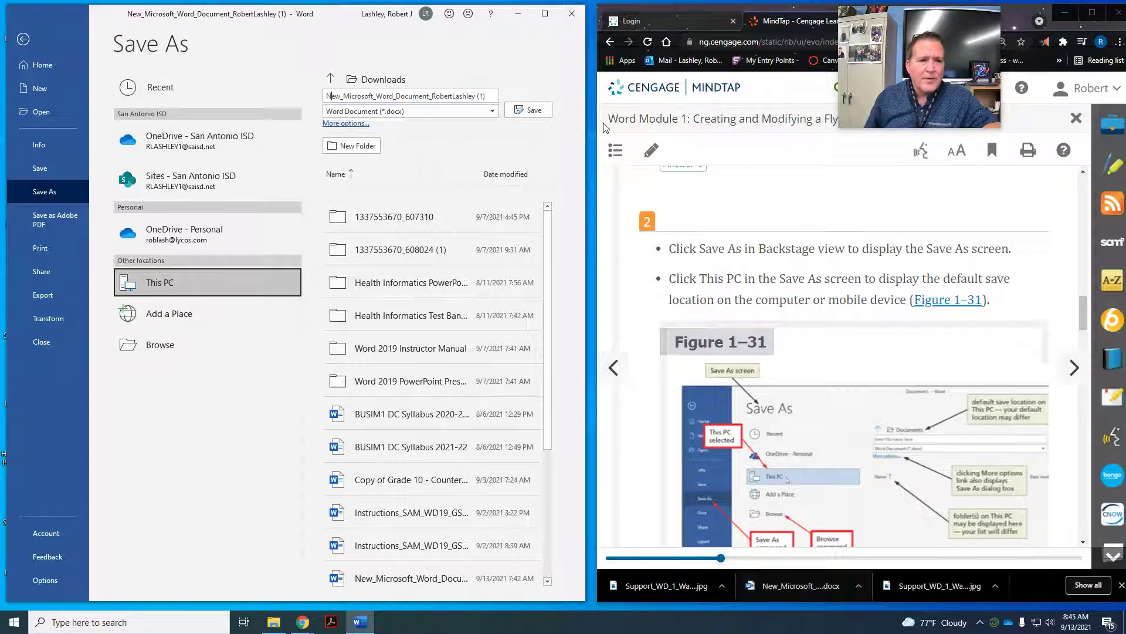
key("BackSpace")
key("BackSpace")
key("BackSpace")
key("BackSpace")
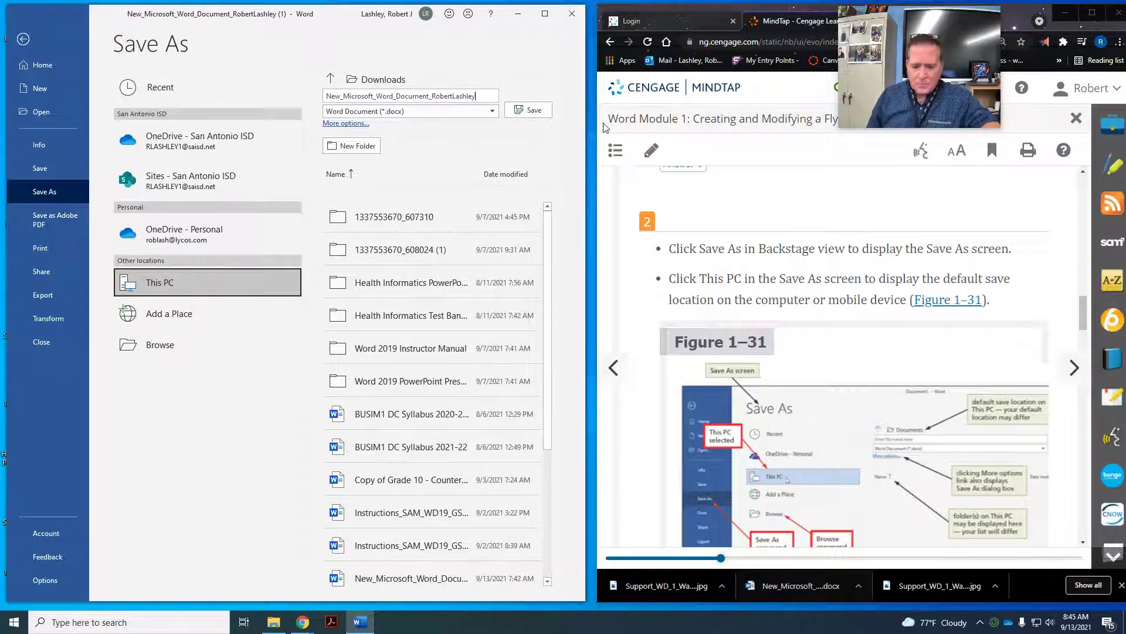
type("_2")
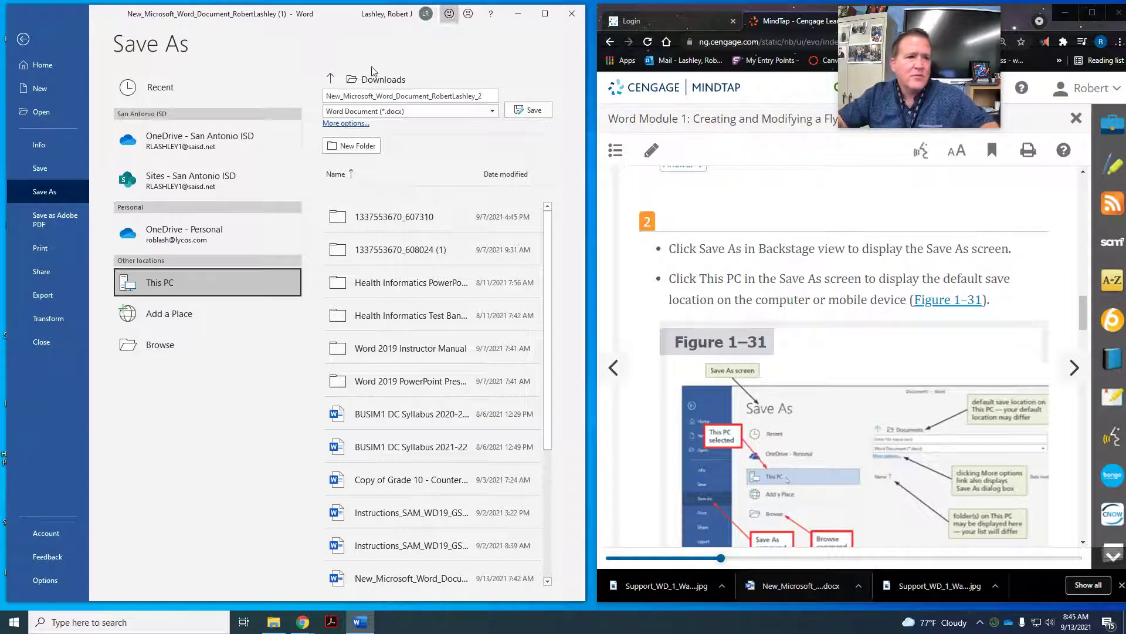
left_click(297, 346)
scroll(831, 278, "up", 2)
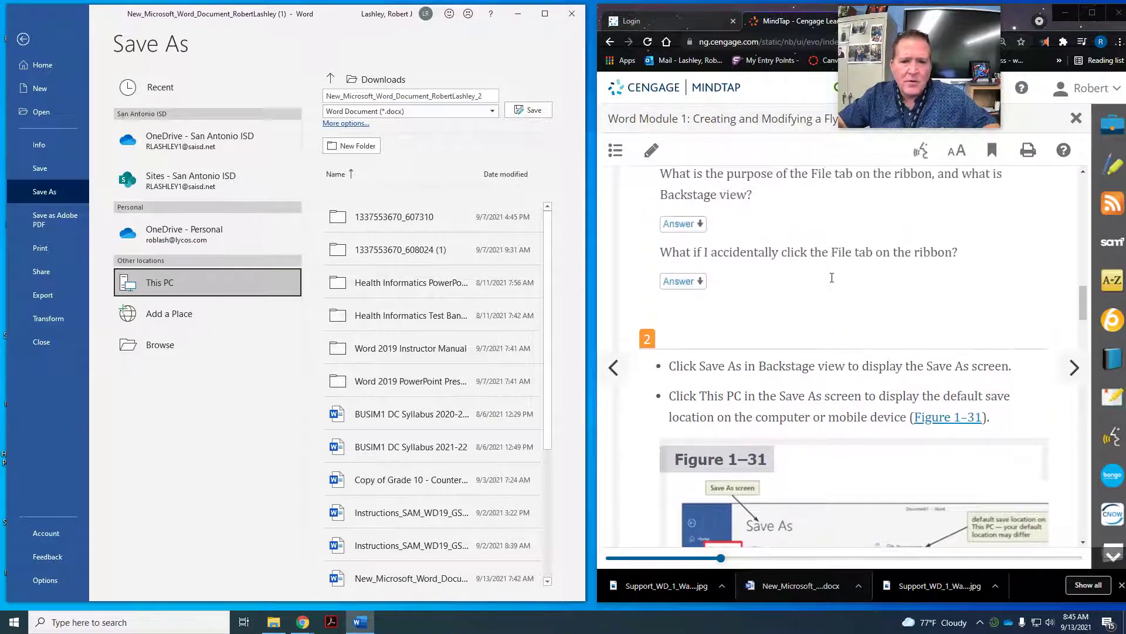
left_click(23, 38)
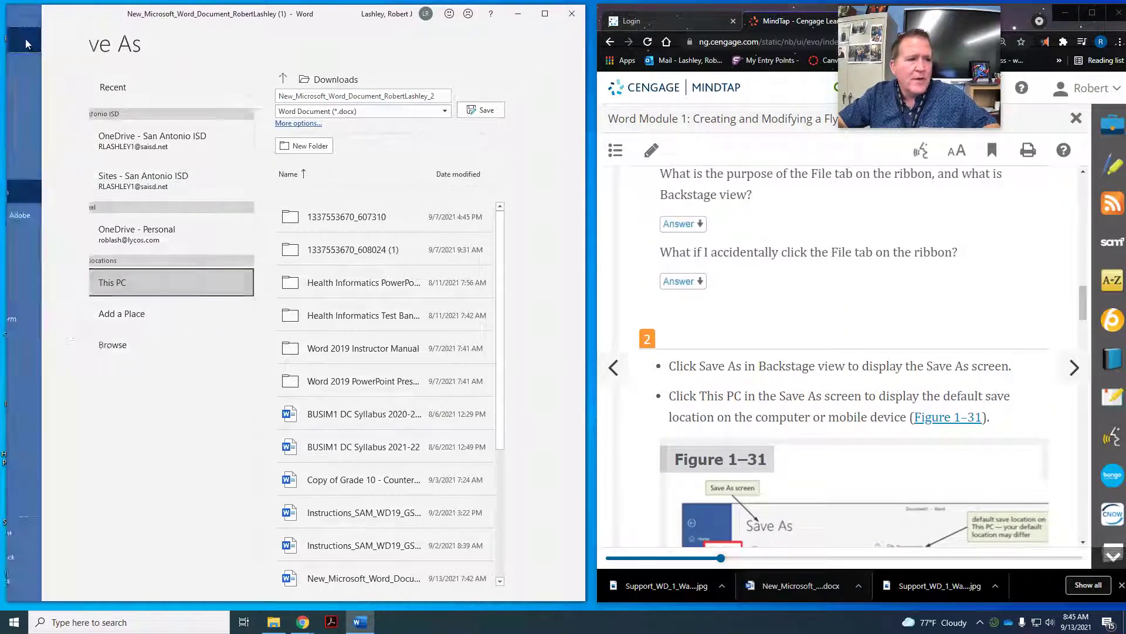
Step: Save a copy of the document in Downloads, replacing the (1) at the end of its file name with _2
left_click(23, 34)
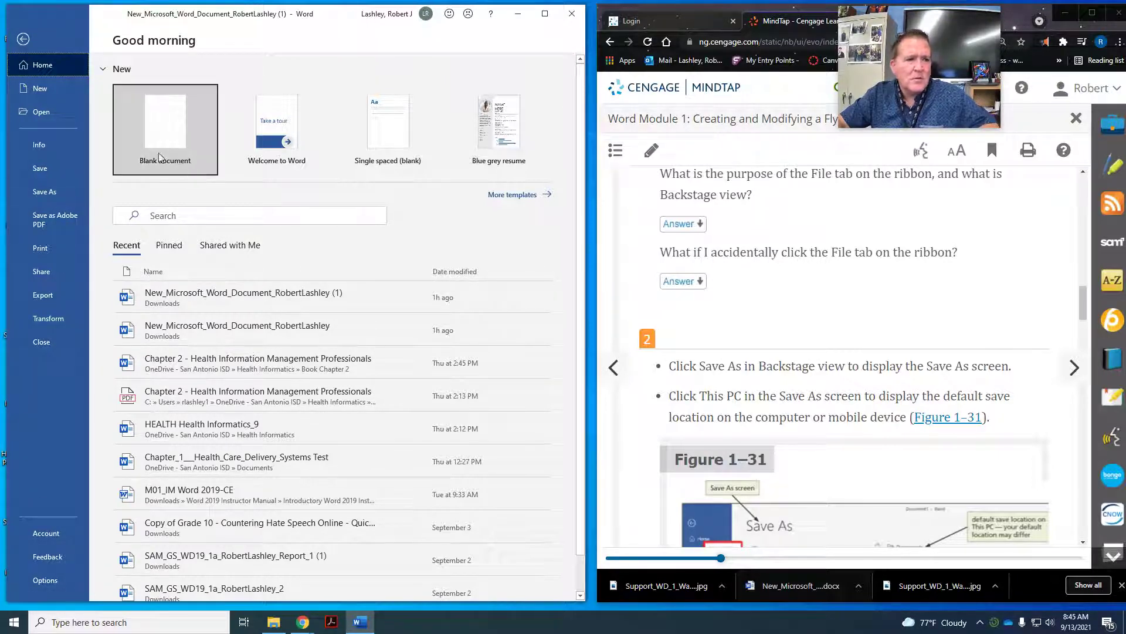
left_click(58, 193)
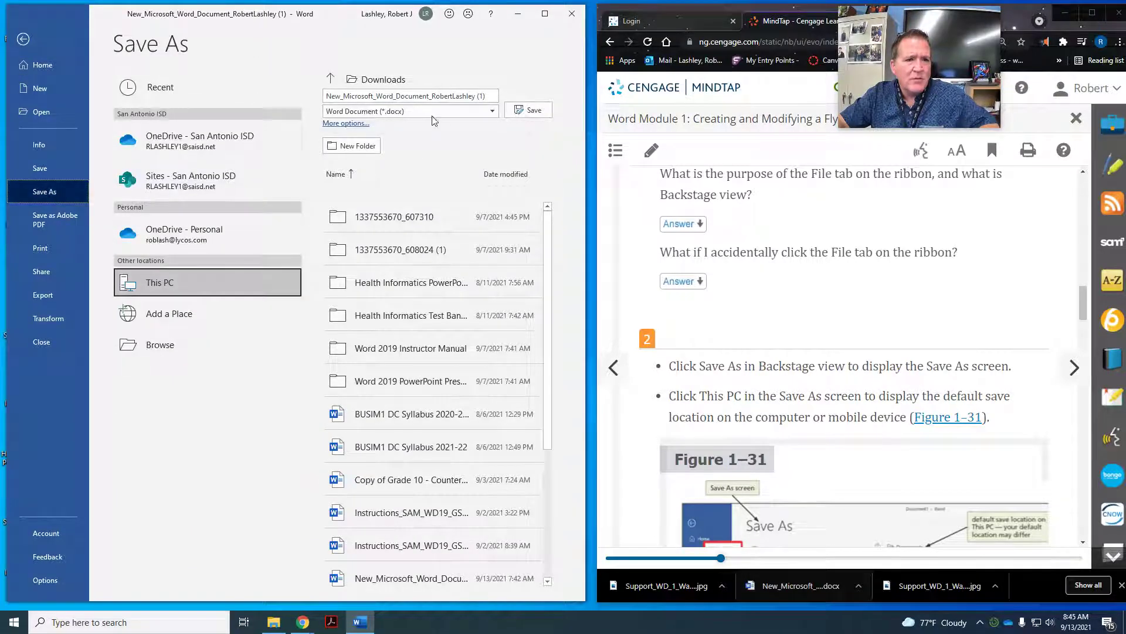
left_click(476, 96)
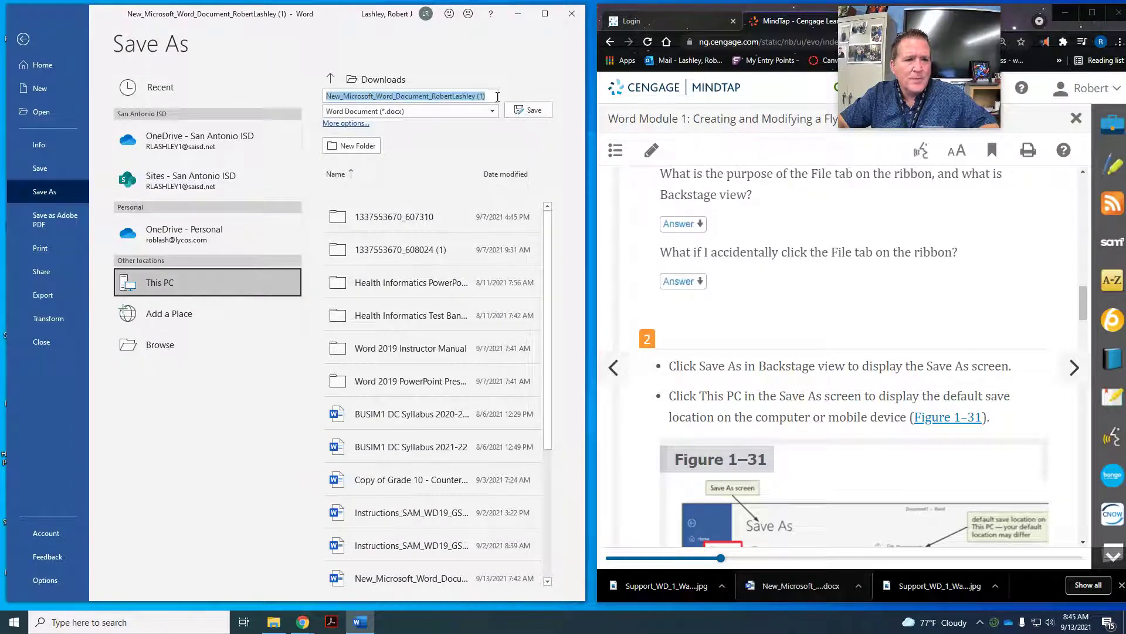
left_click(547, 112)
key("BackSpace")
key("BackSpace")
key("BackSpace")
key("BackSpace")
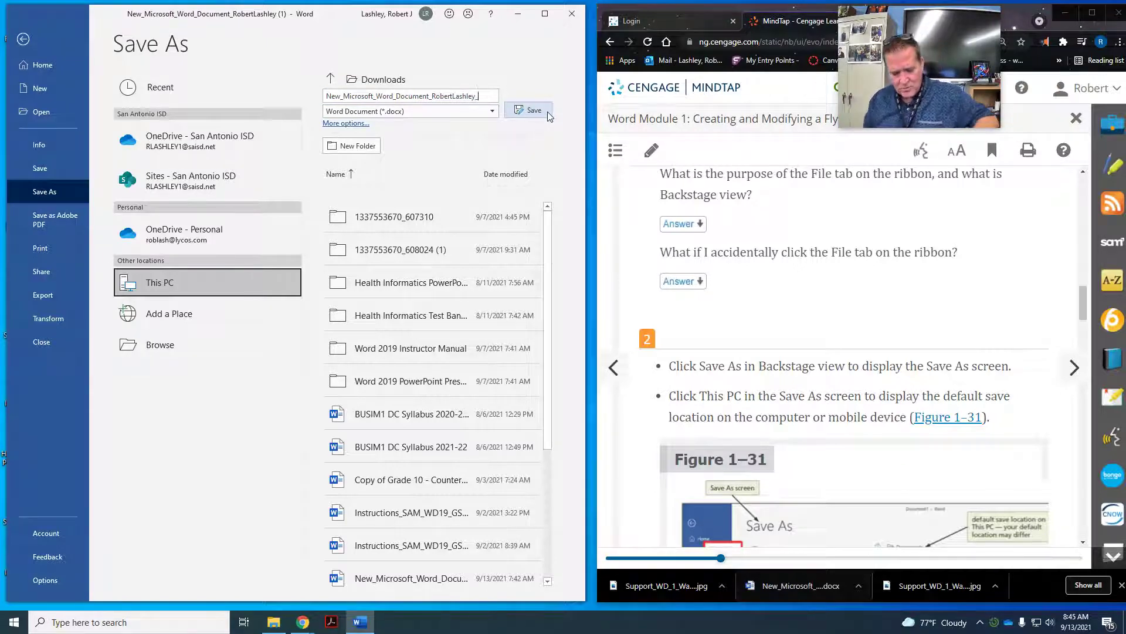
type("_2")
left_click(523, 115)
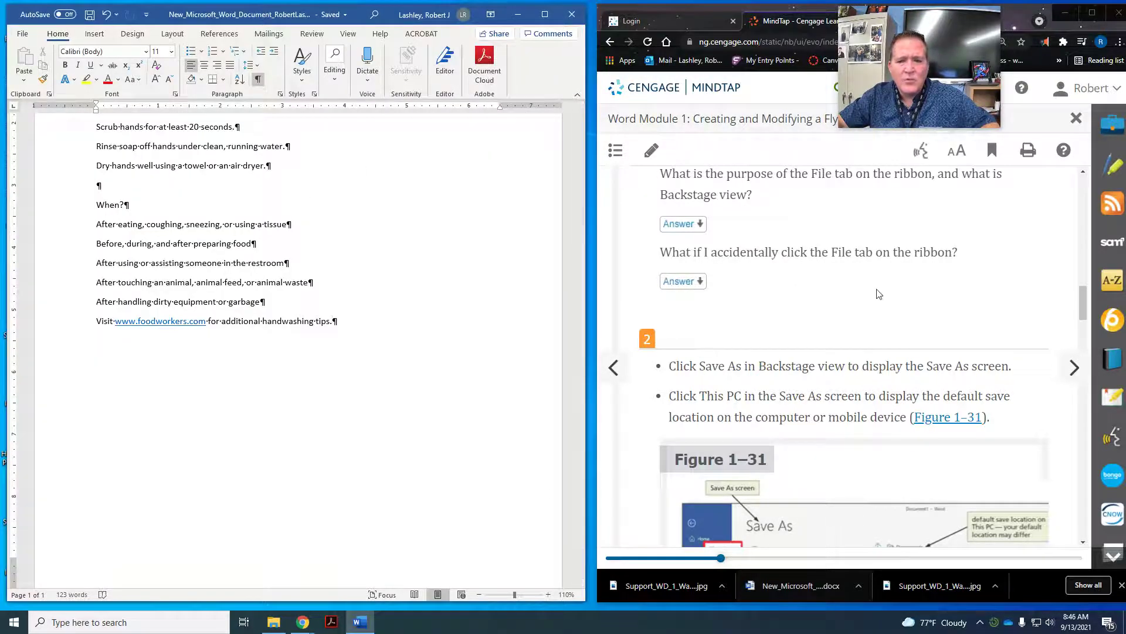
Step: Following the textbook's saving steps up to Figure 1–32, save the flyer in Downloads as SC_WD_1_WashHandsFlyerUnformatted
scroll(993, 305, "down", 3)
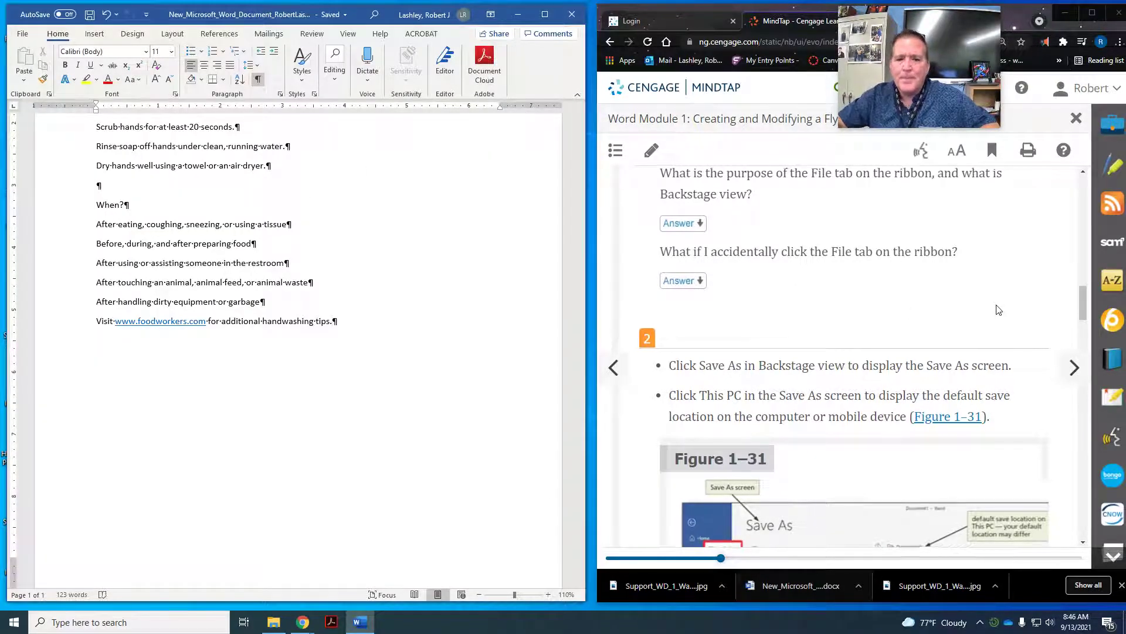
scroll(993, 305, "down", 3)
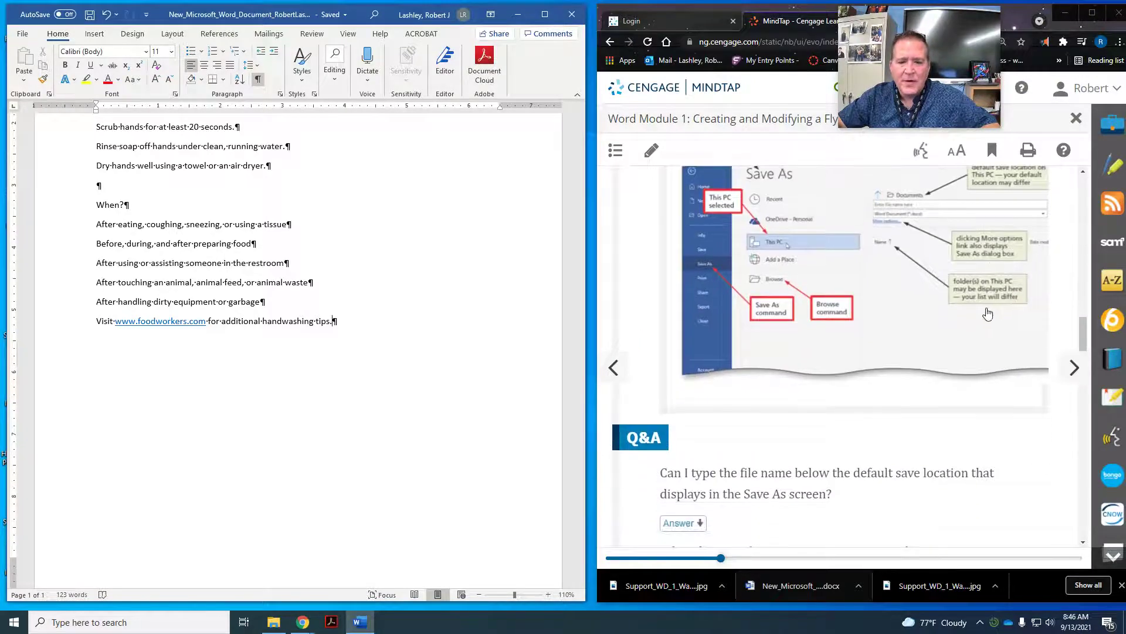
scroll(962, 312, "down", 8)
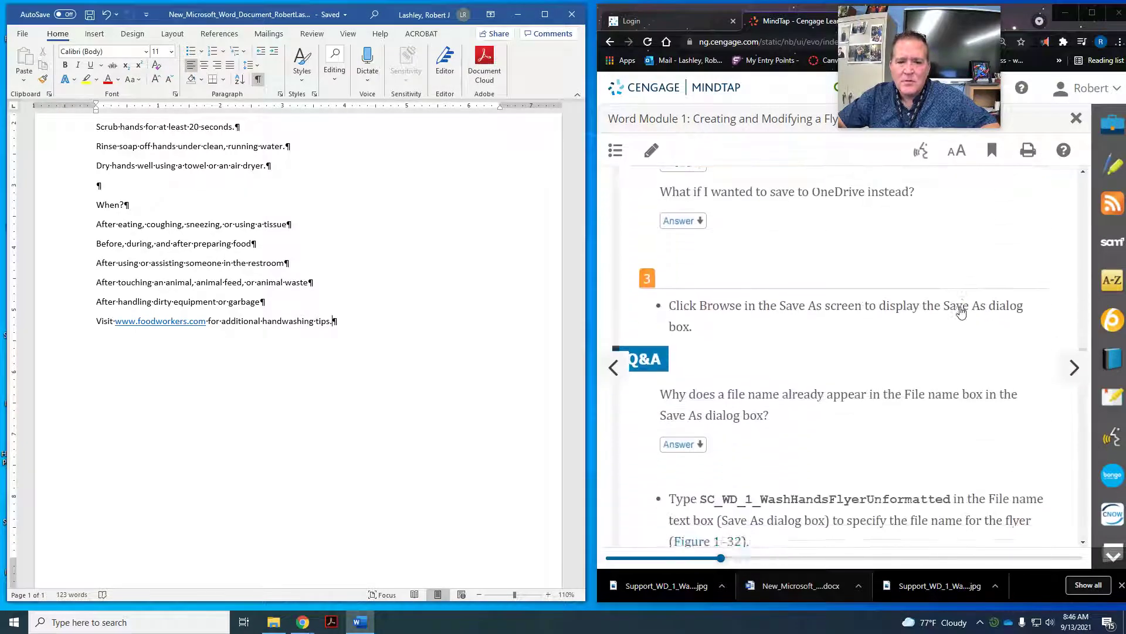
scroll(962, 314, "down", 1)
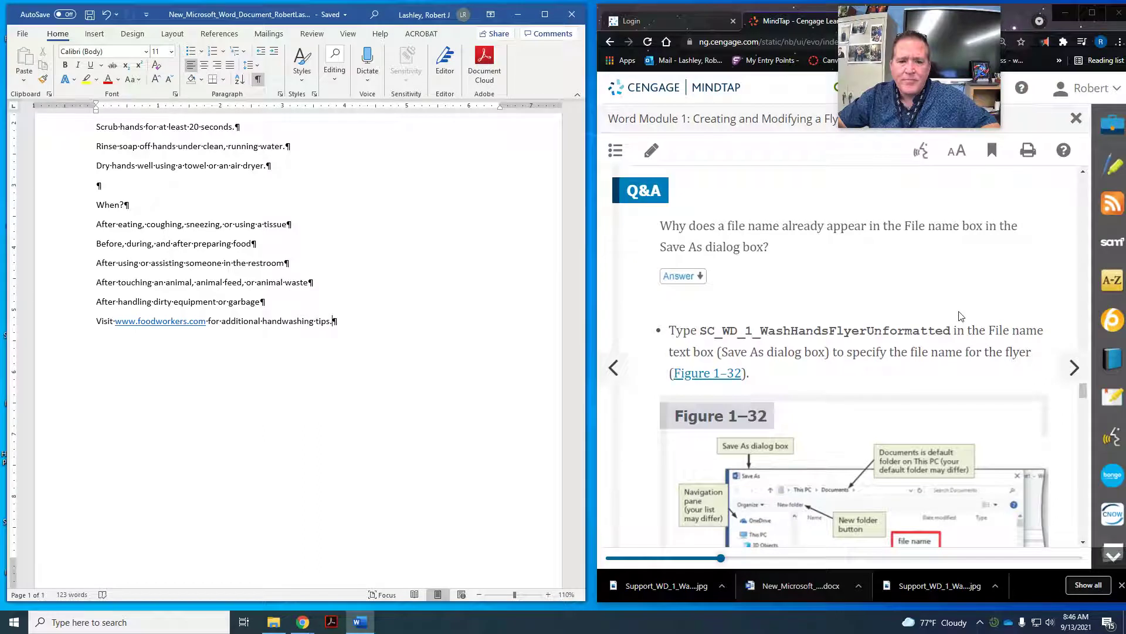
scroll(961, 317, "down", 1)
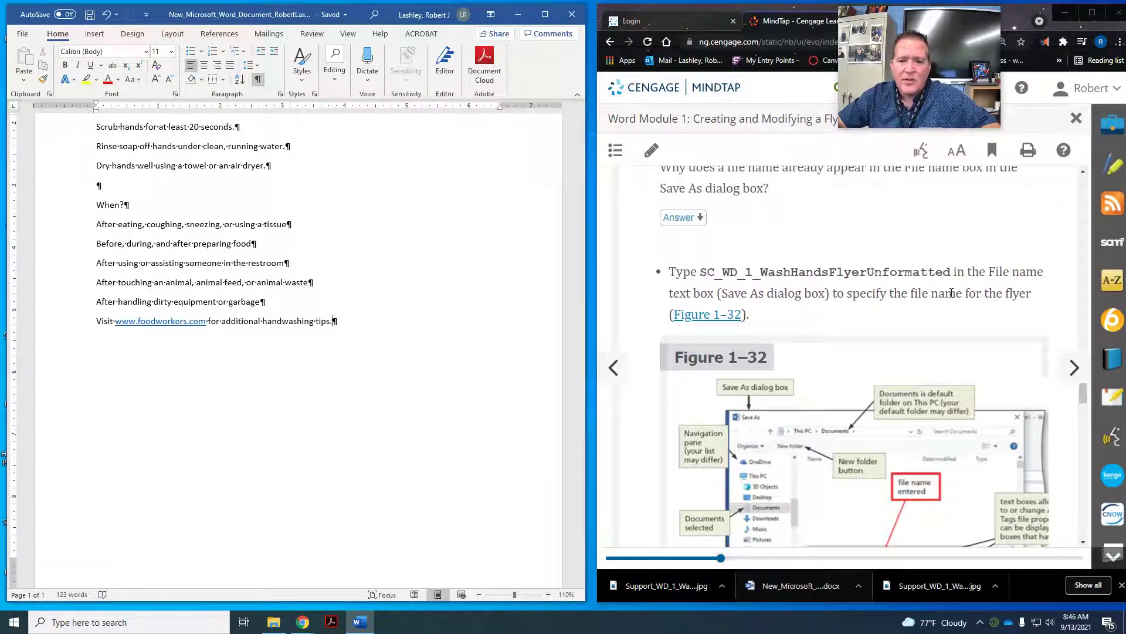
scroll(942, 288, "up", 1)
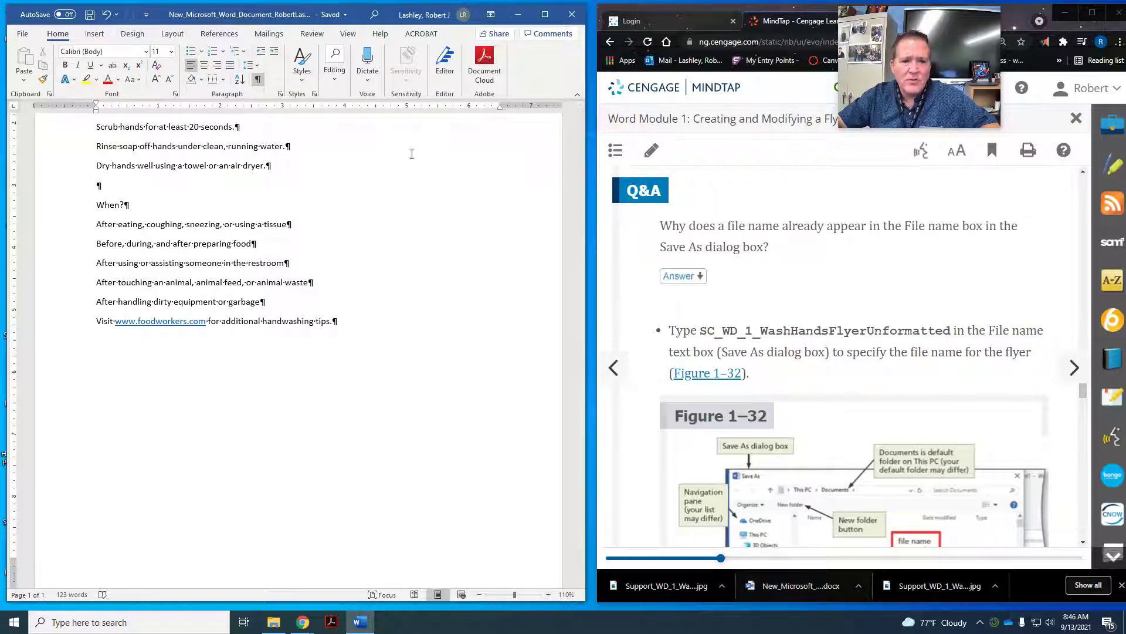
left_click(23, 36)
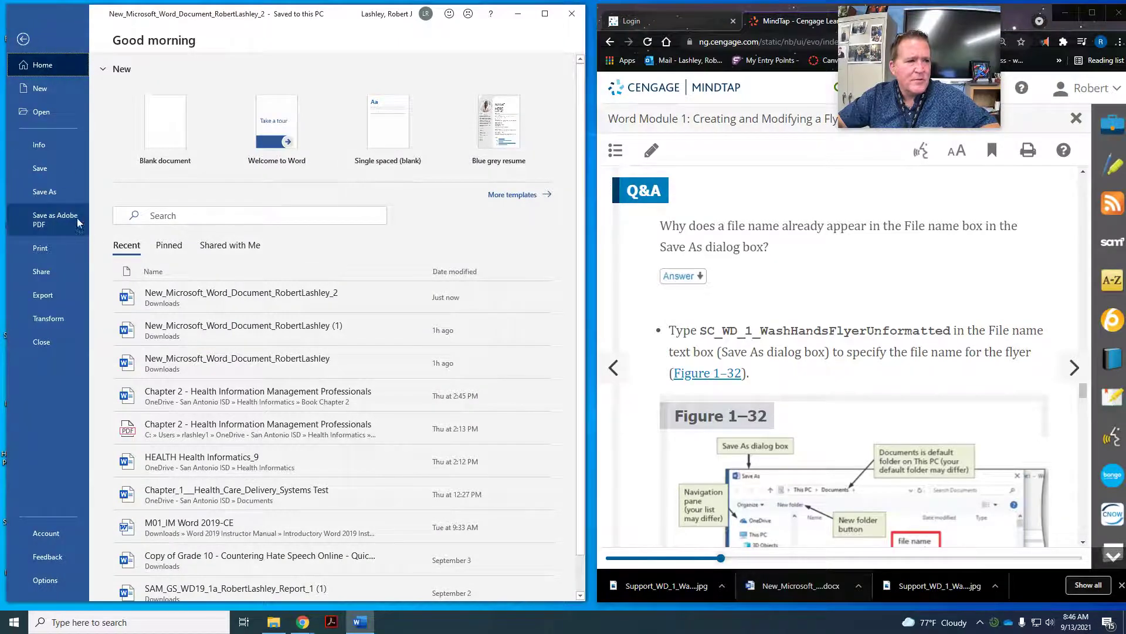
left_click(54, 201)
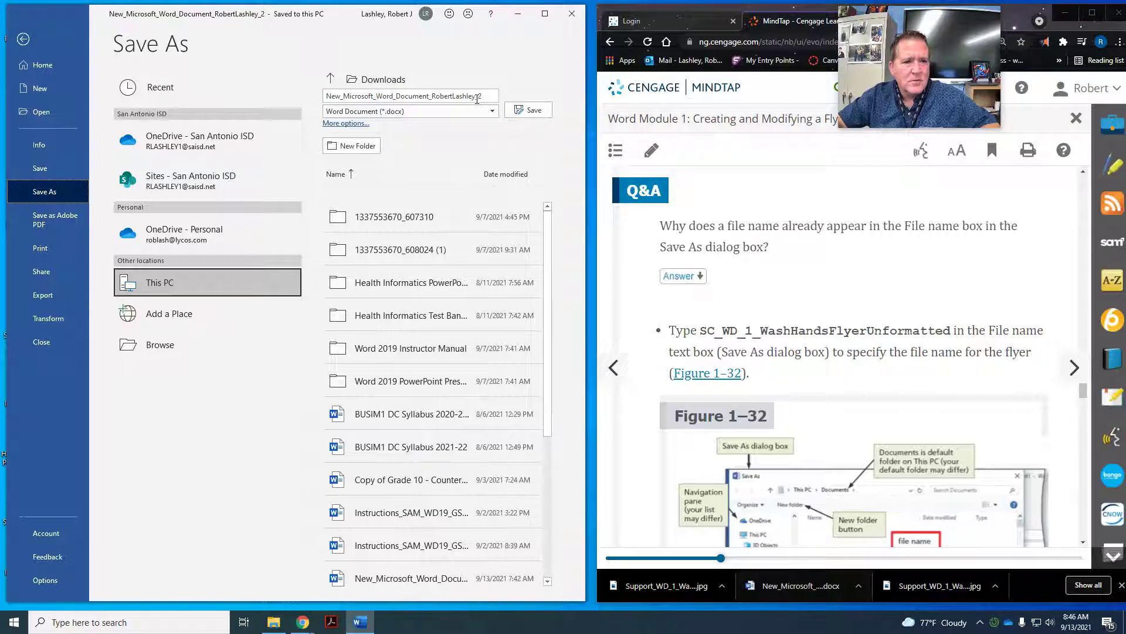
left_click_drag(486, 97, 326, 95)
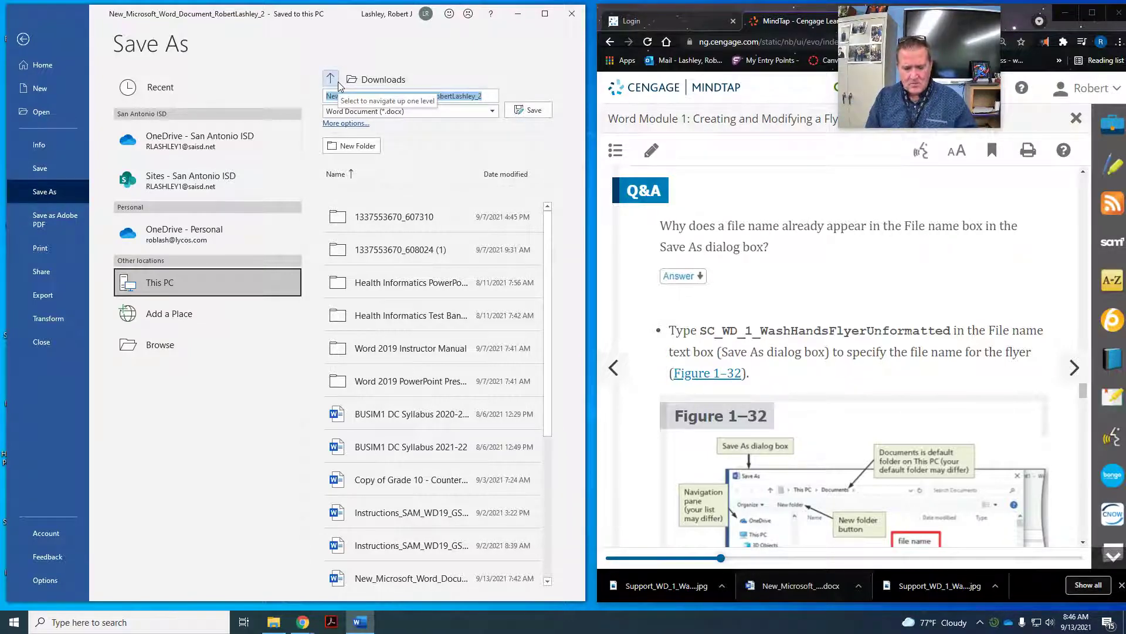
type("SC_WD_1_WashHandsFlyerUnformatte")
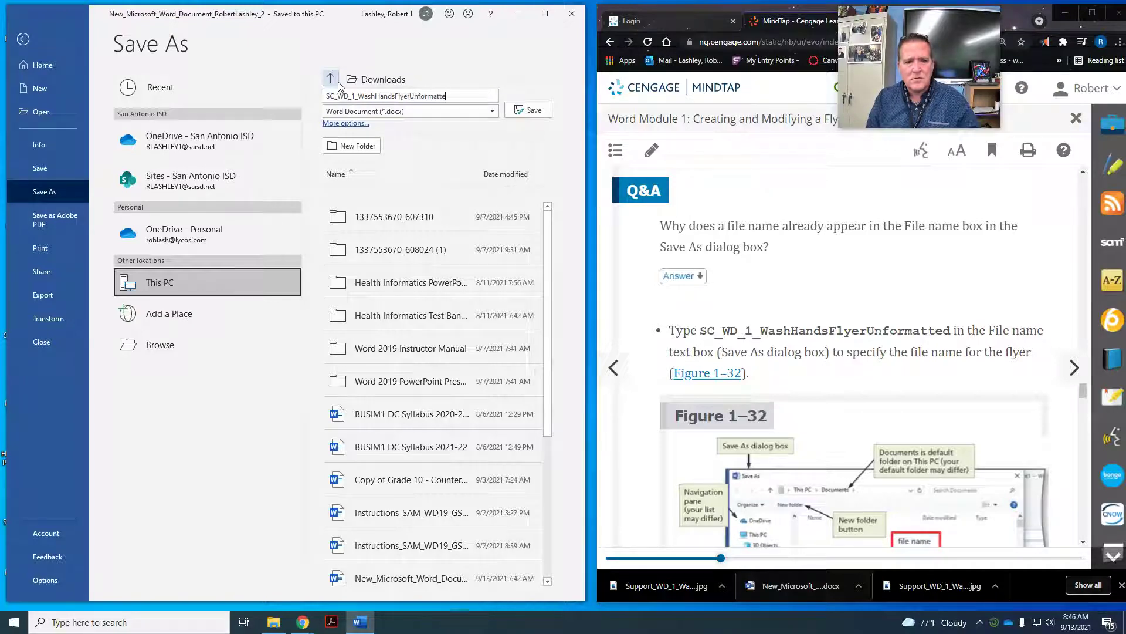
key("Return")
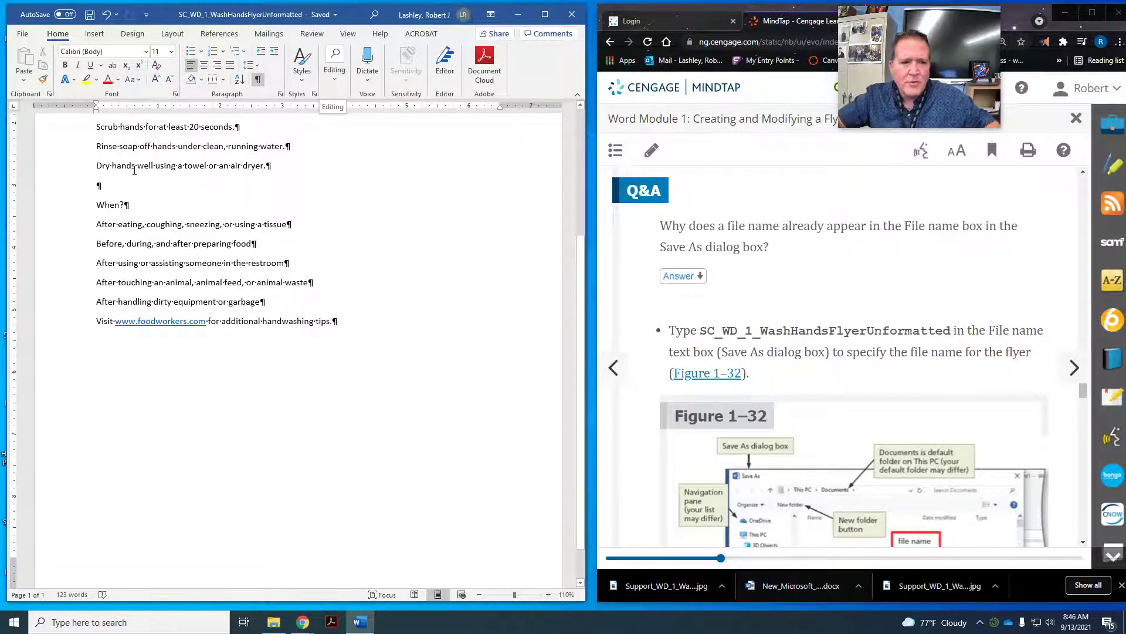
scroll(274, 240, "up", 4)
scroll(264, 234, "up", 2)
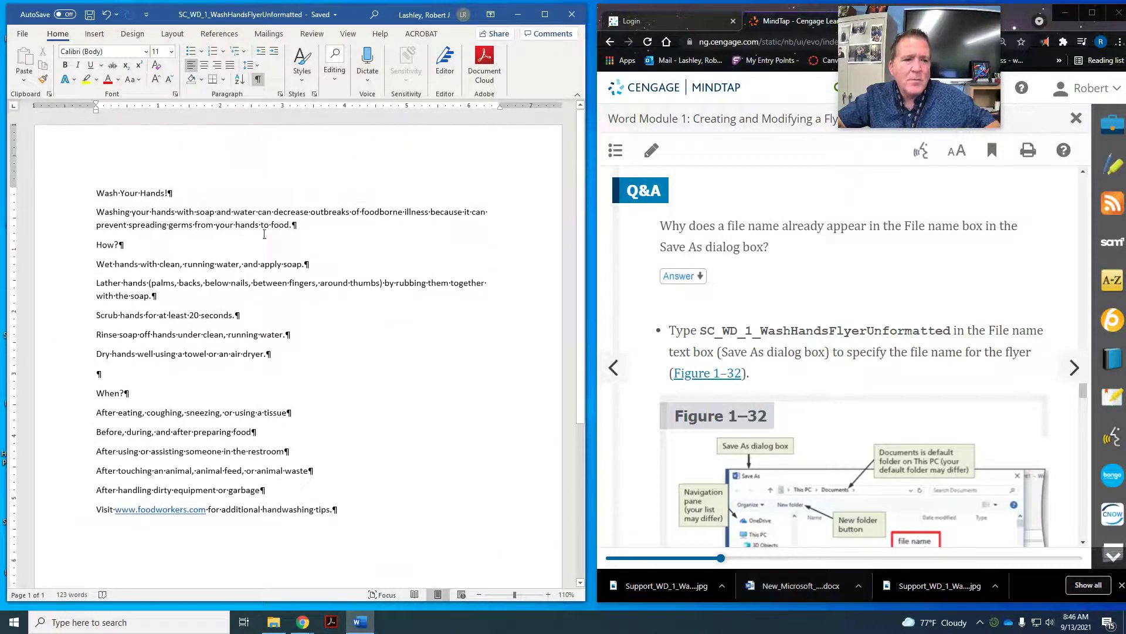
Step: Advance the textbook to WD 1-6, Formatting Paragraphs and Characters, and compare the unformatted and formatted flyers in Figure 1–34
left_click(1073, 368)
left_click(1072, 368)
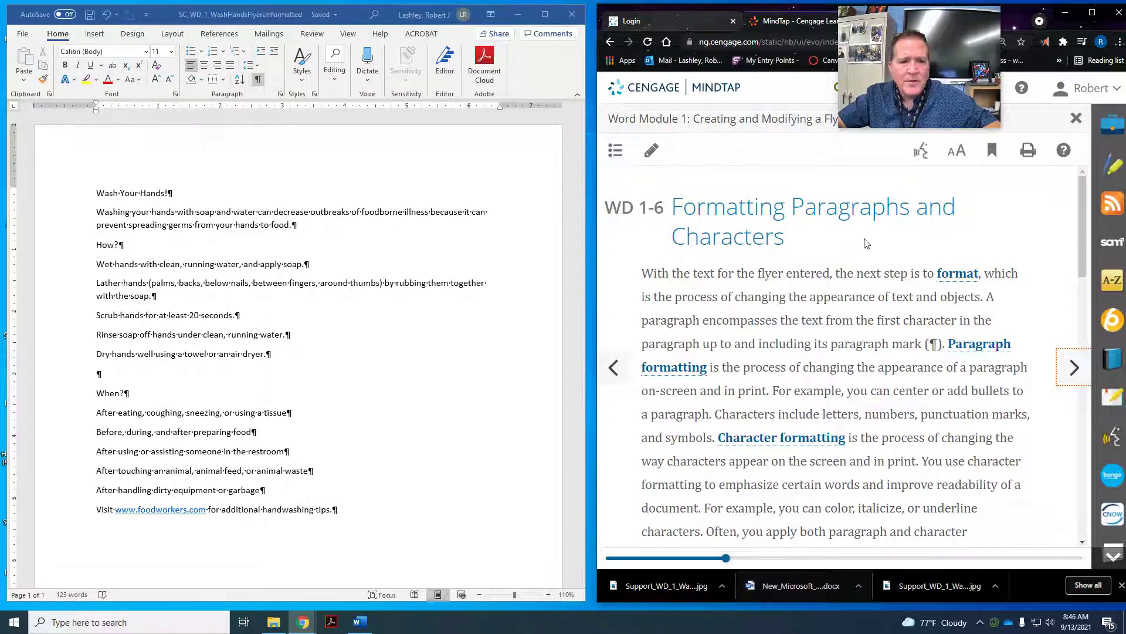
scroll(858, 349, "down", 1)
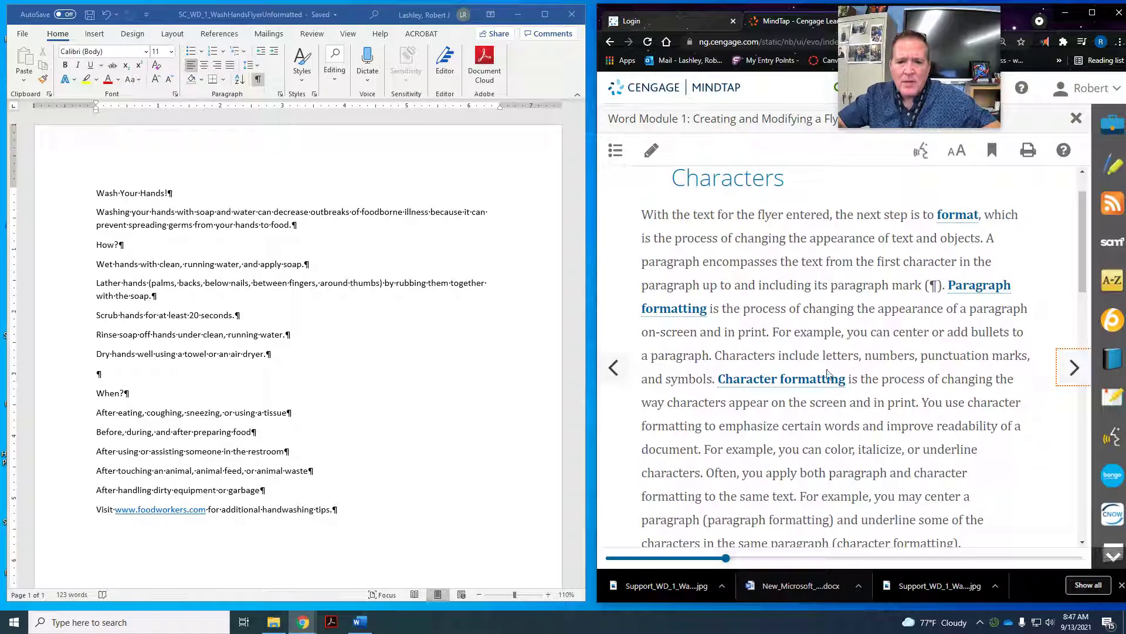
scroll(828, 387, "down", 5)
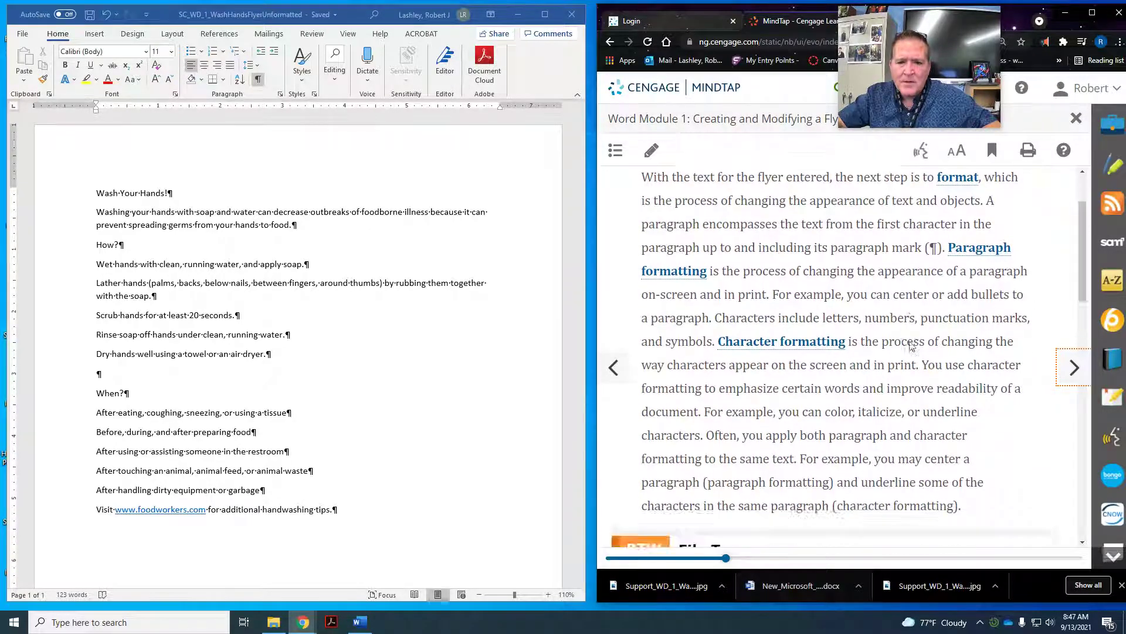
scroll(907, 345, "down", 8)
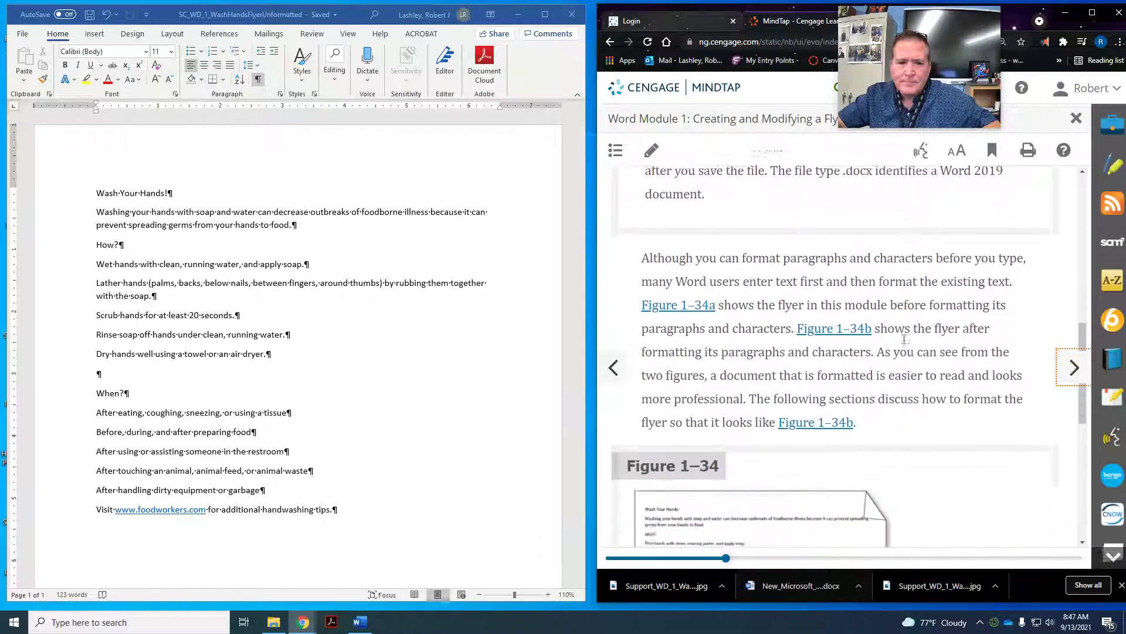
scroll(900, 343, "down", 2)
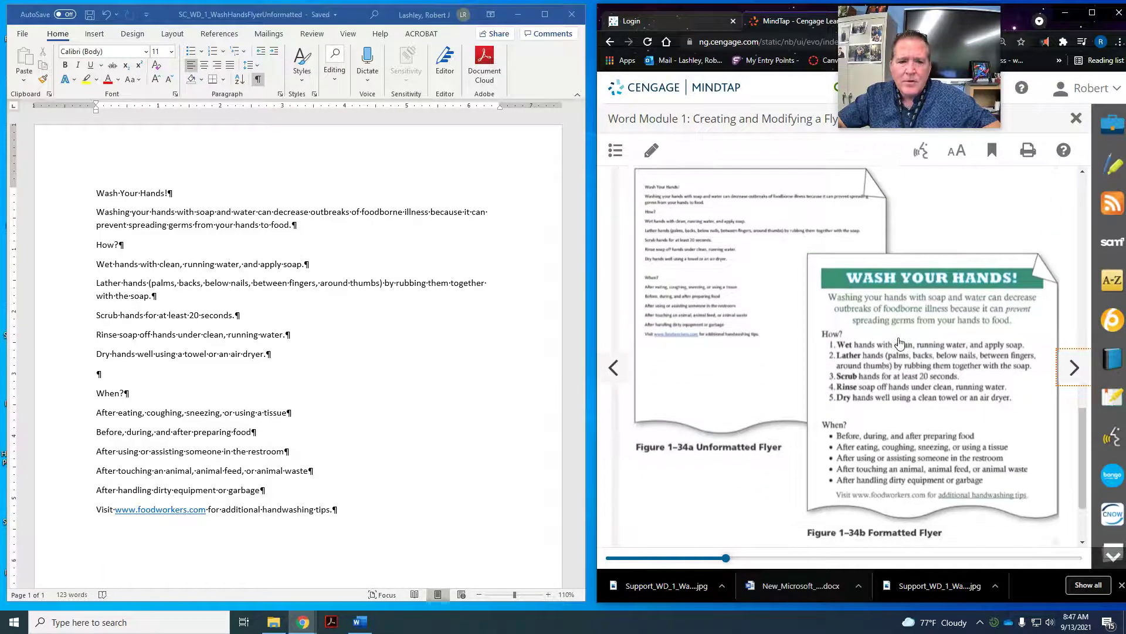
scroll(821, 311, "up", 2)
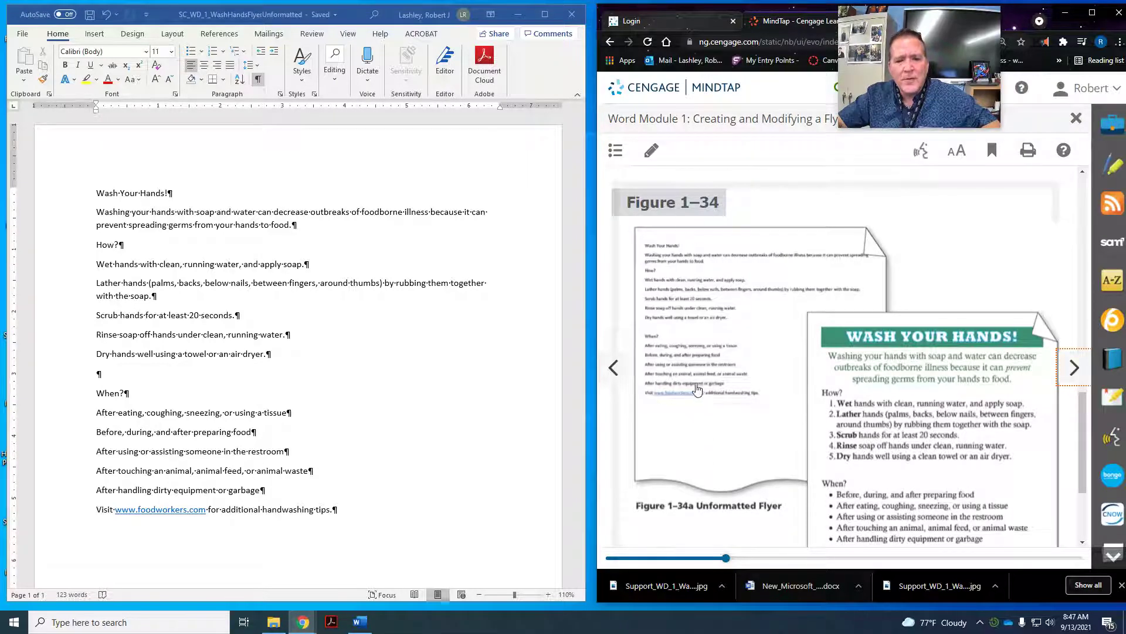
scroll(710, 422, "down", 2)
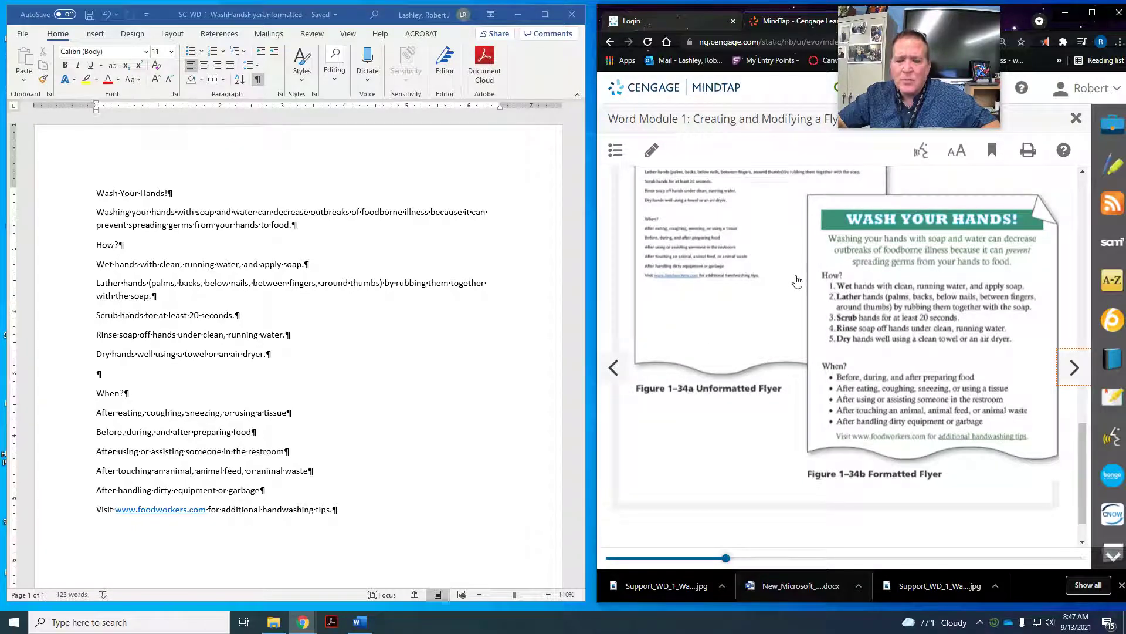
scroll(757, 252, "up", 1)
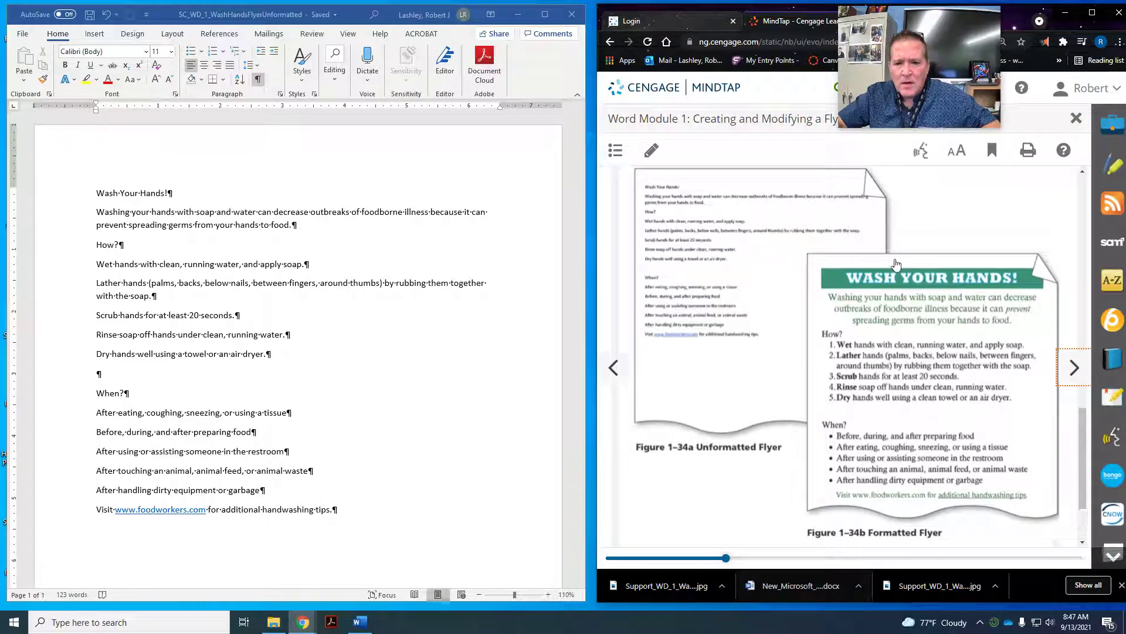
scroll(883, 417, "down", 1)
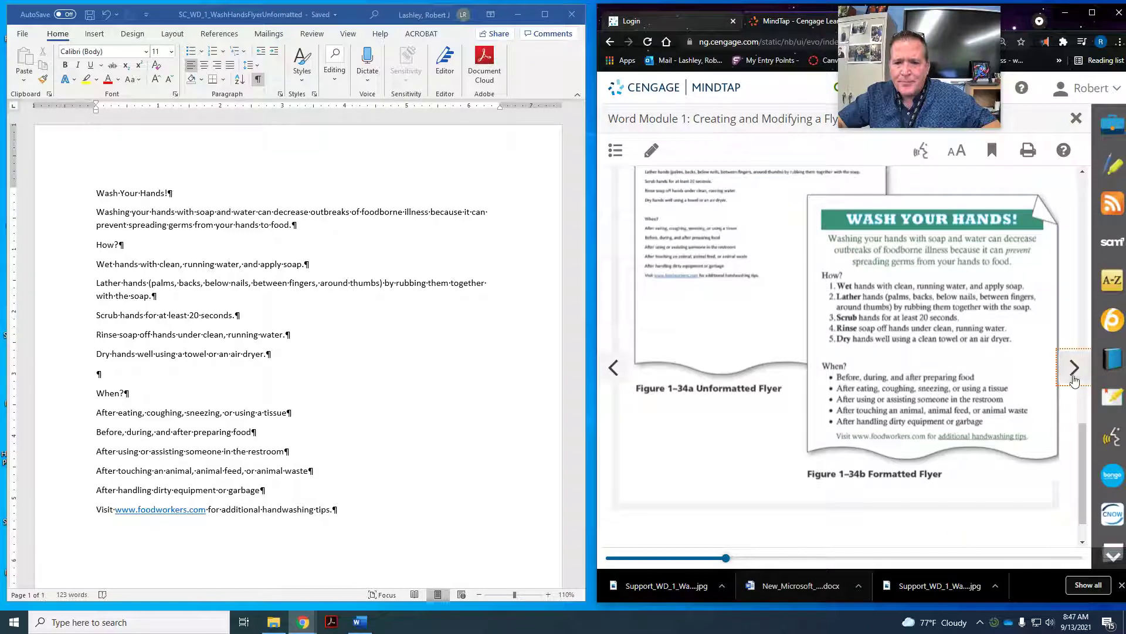
Step: Advance the textbook to WD 1-6a, Font, Font Sizes, and Themes, and read through its flyer formatting guidelines
left_click(1074, 380)
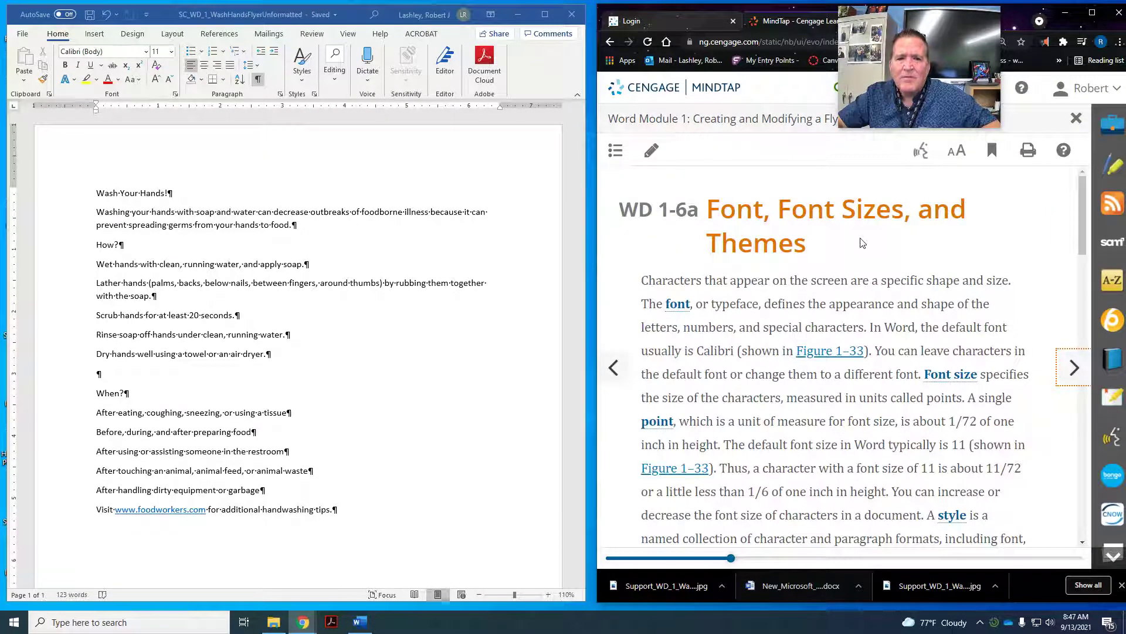
scroll(862, 243, "down", 1)
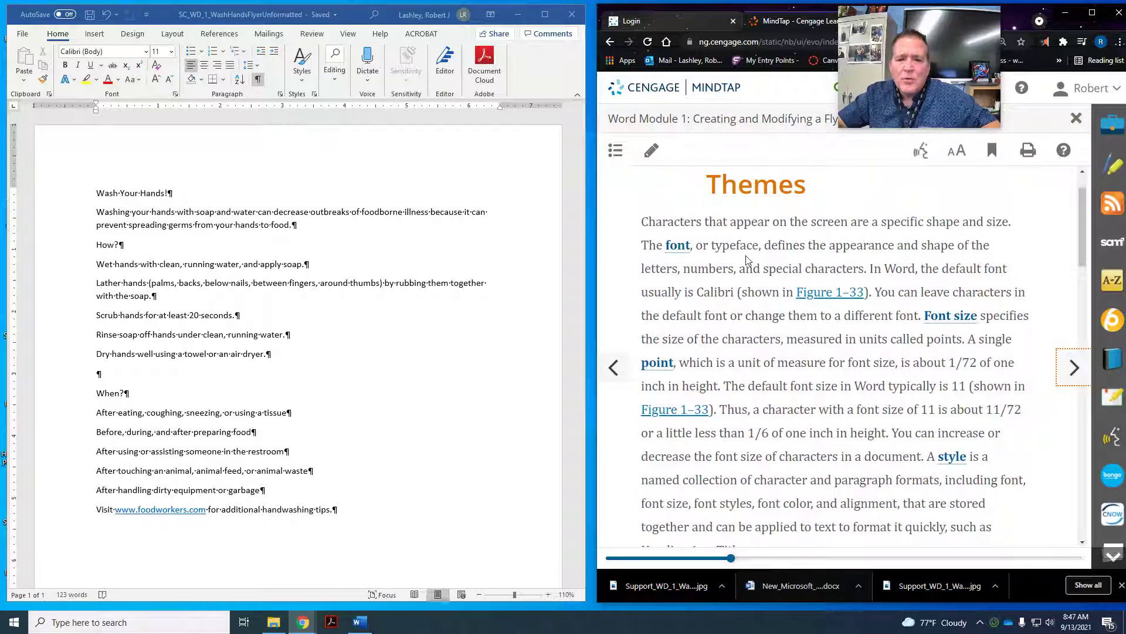
scroll(880, 352, "down", 2)
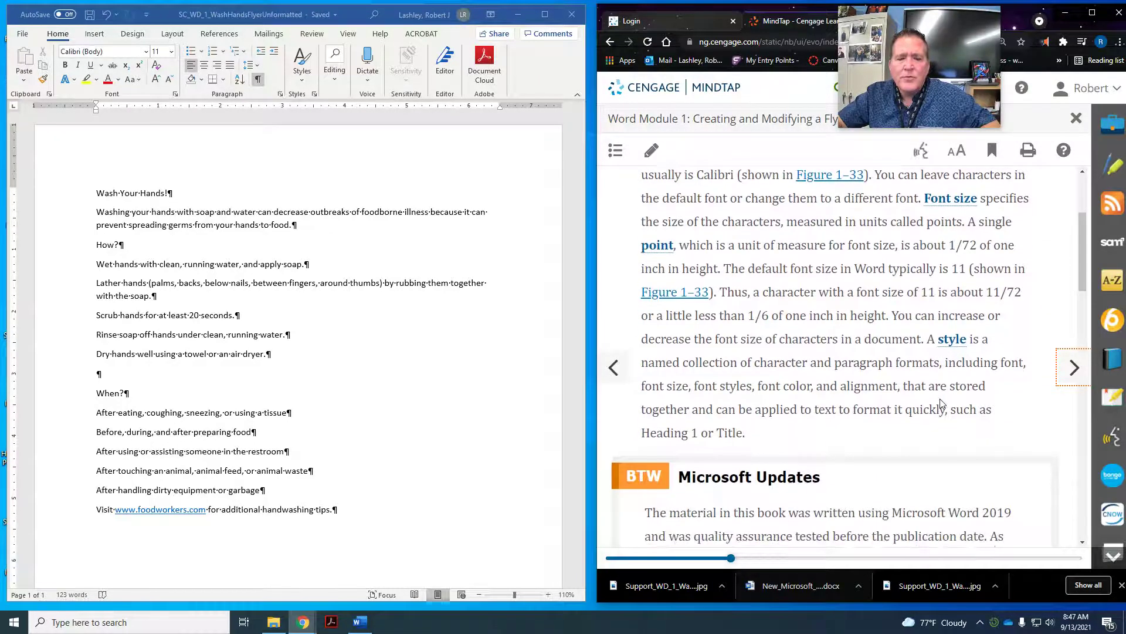
scroll(940, 402, "down", 6)
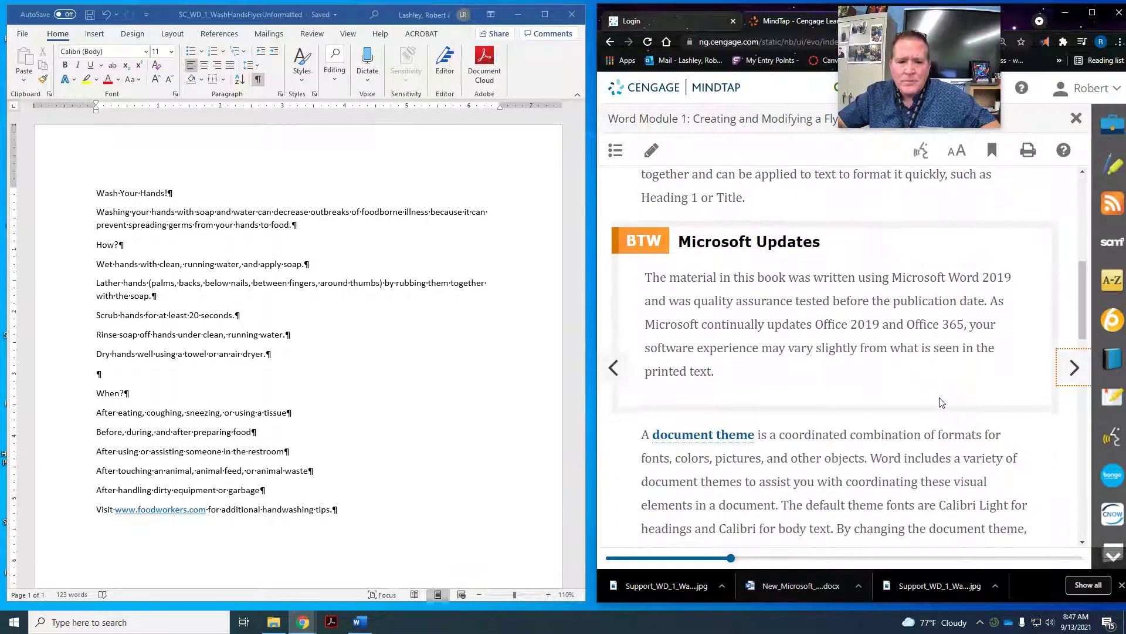
scroll(941, 403, "down", 8)
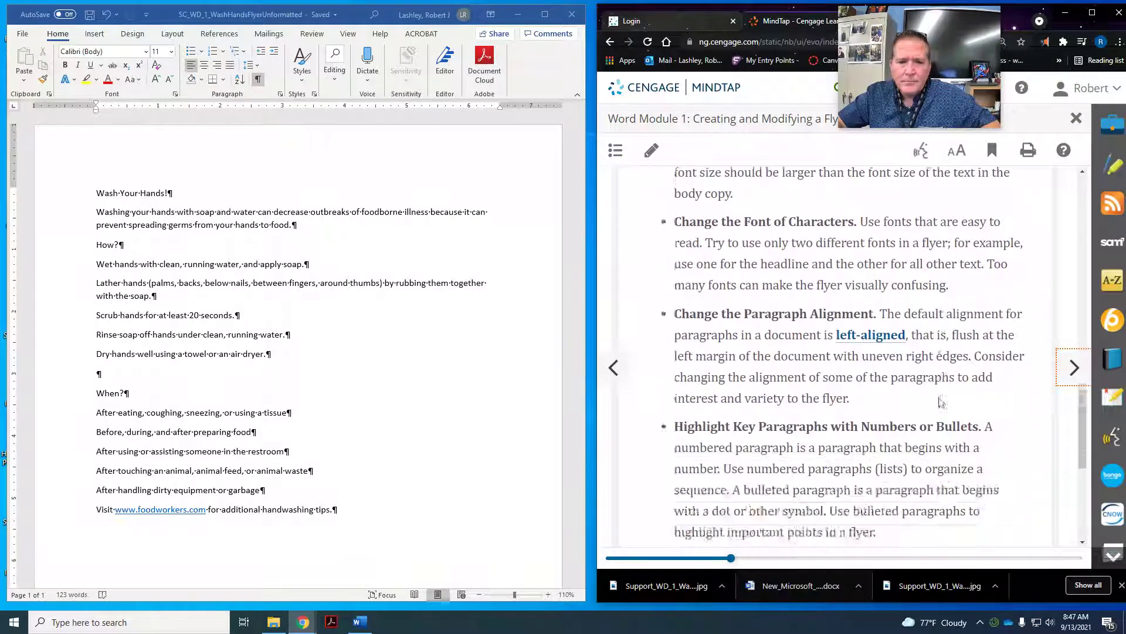
scroll(940, 402, "down", 3)
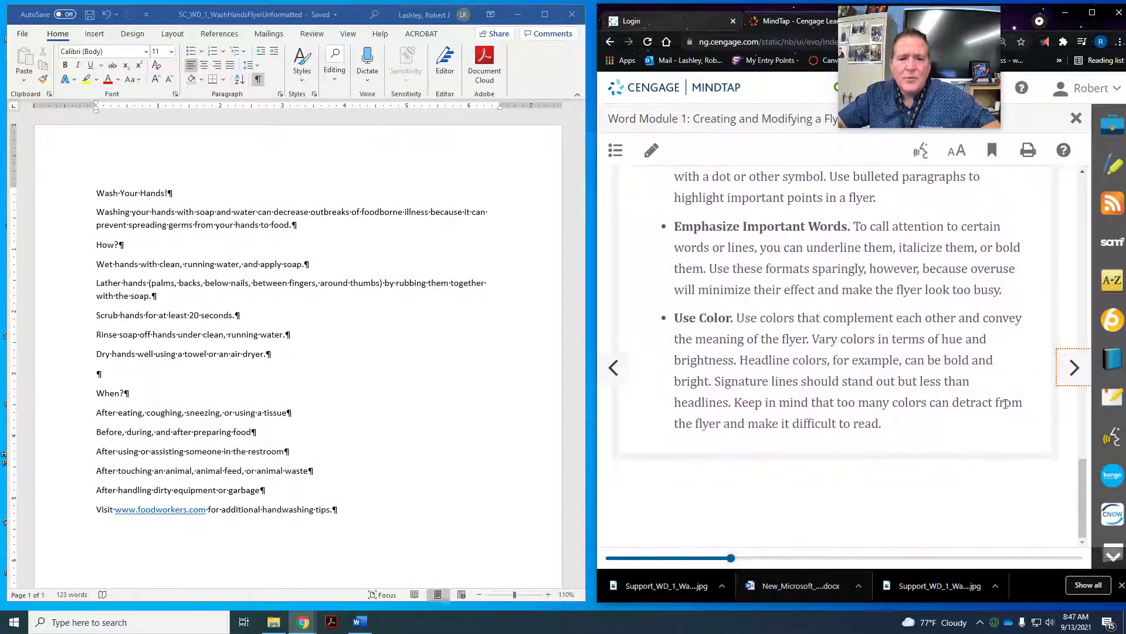
Step: Advance the textbook to the Document Theme section and read through Figure 1–36 to the first instruction
left_click(1077, 371)
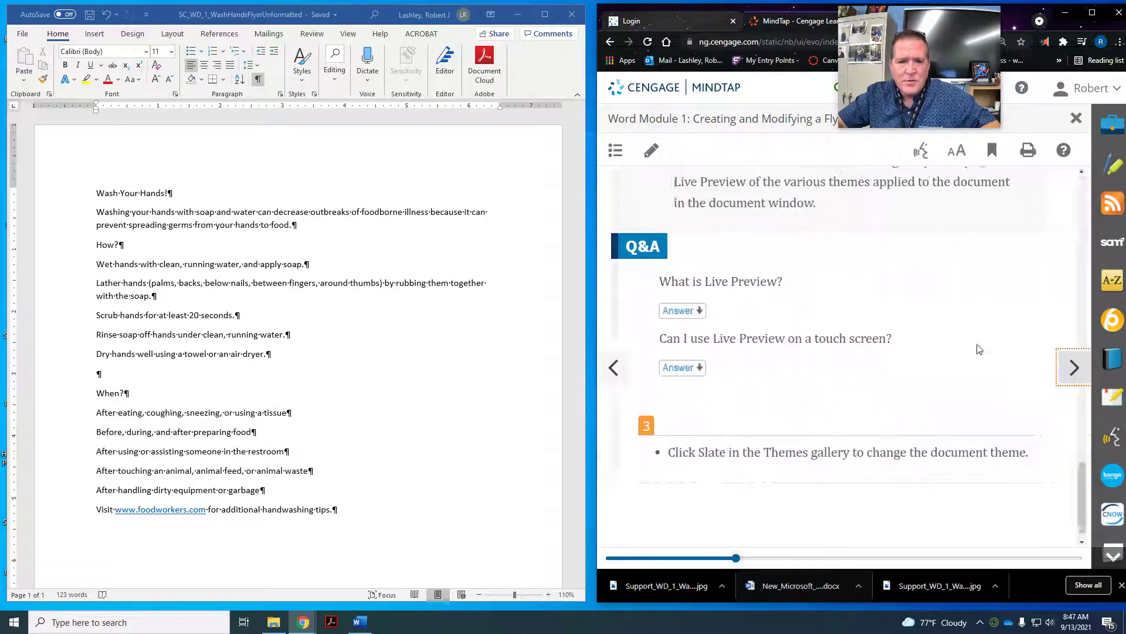
scroll(906, 328, "down", 1)
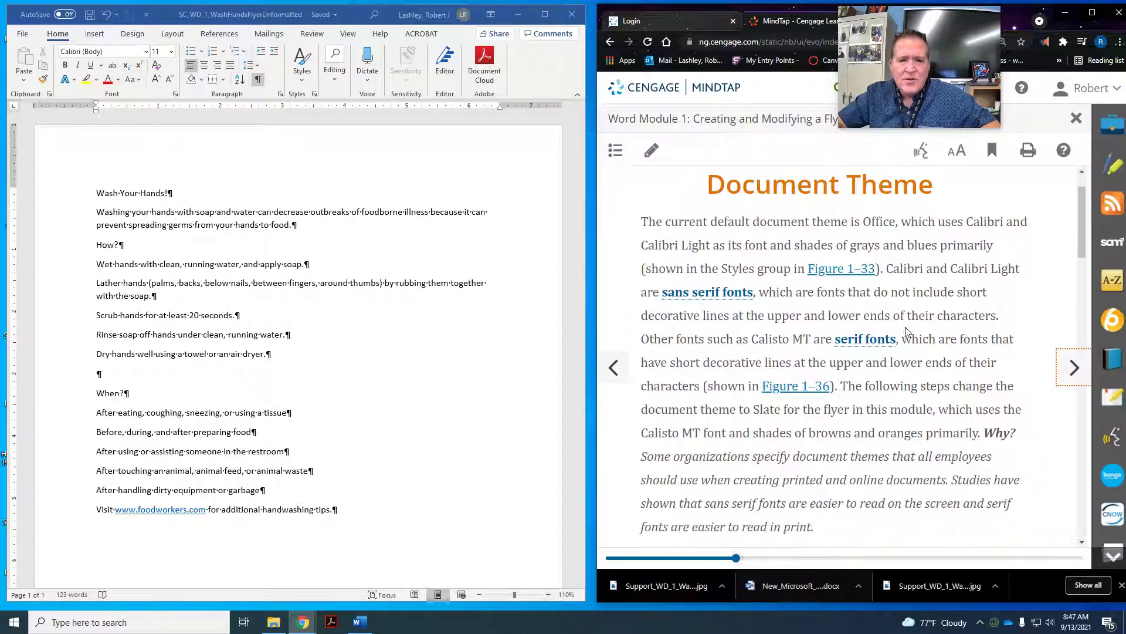
scroll(906, 331, "down", 7)
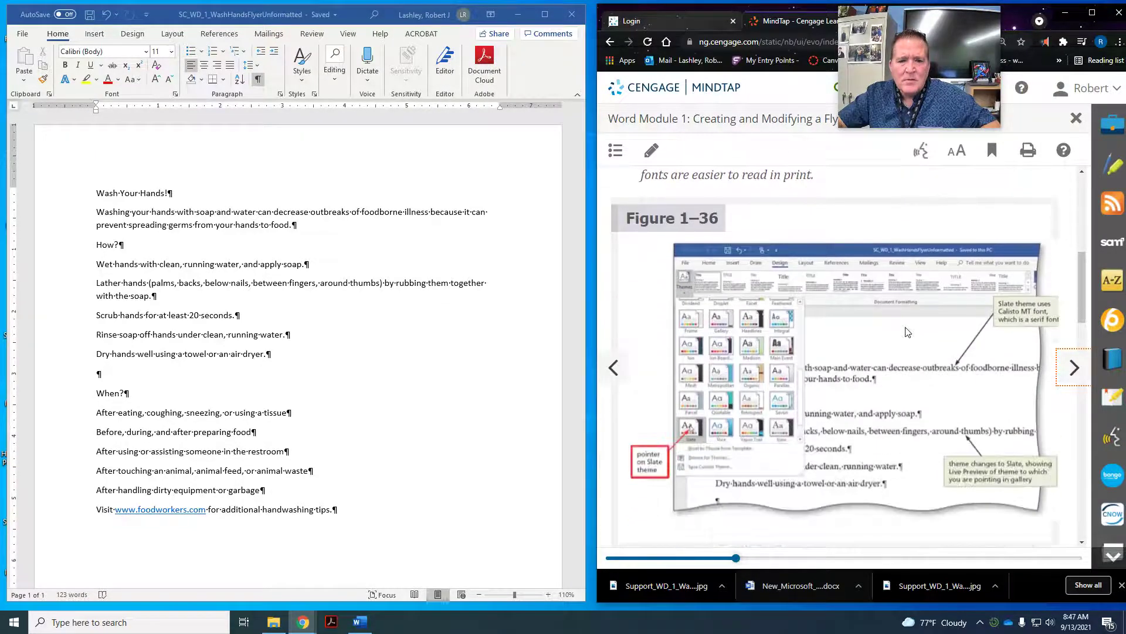
scroll(906, 331, "down", 1)
scroll(906, 332, "up", 1)
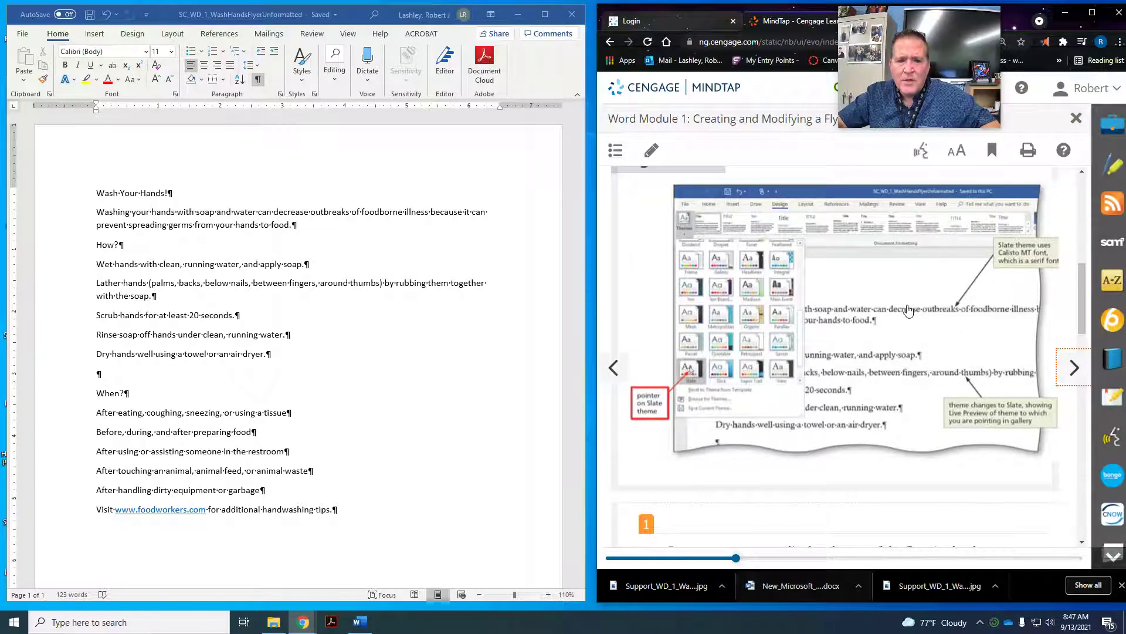
scroll(908, 310, "down", 5)
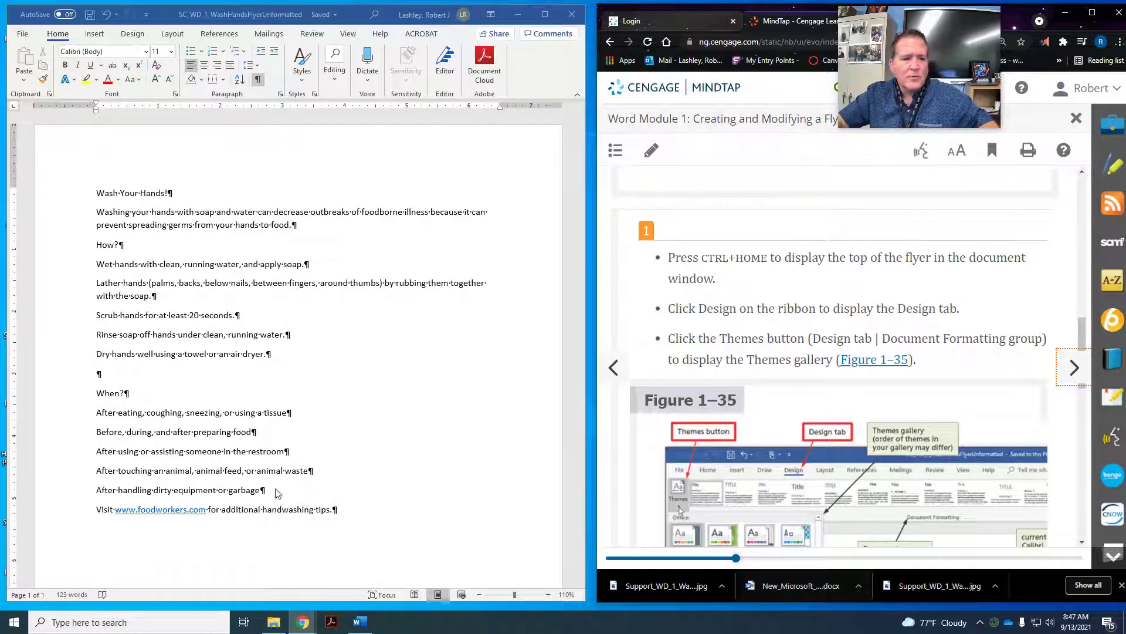
Step: Following the textbook's experiment, browse the Themes gallery and preview various themes on the flyer without applying one
left_click(402, 522)
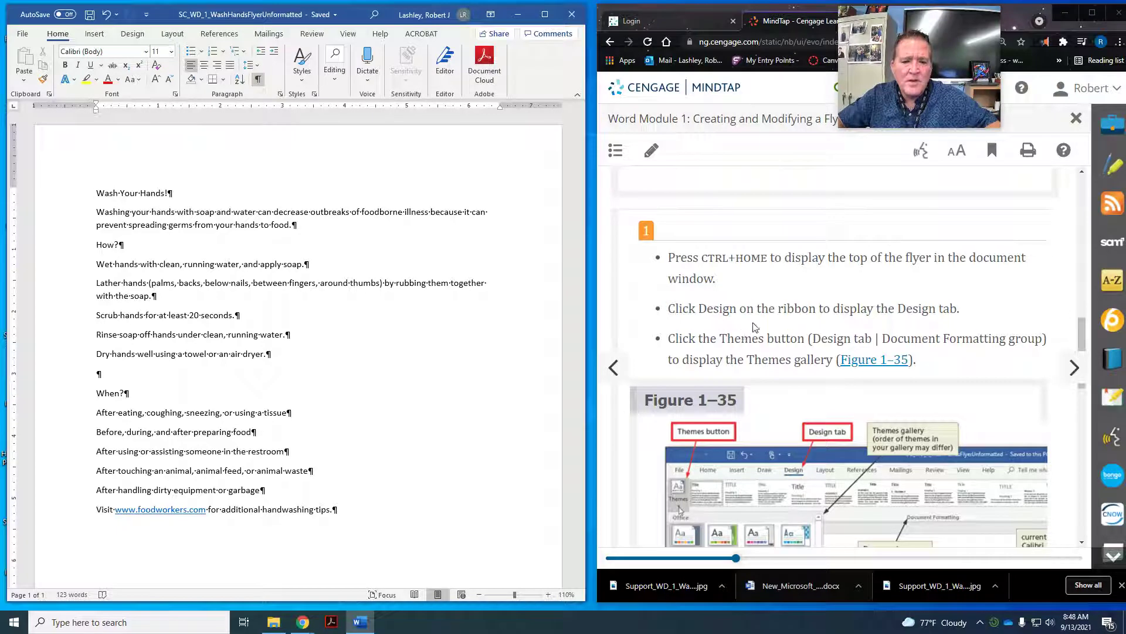
left_click(133, 34)
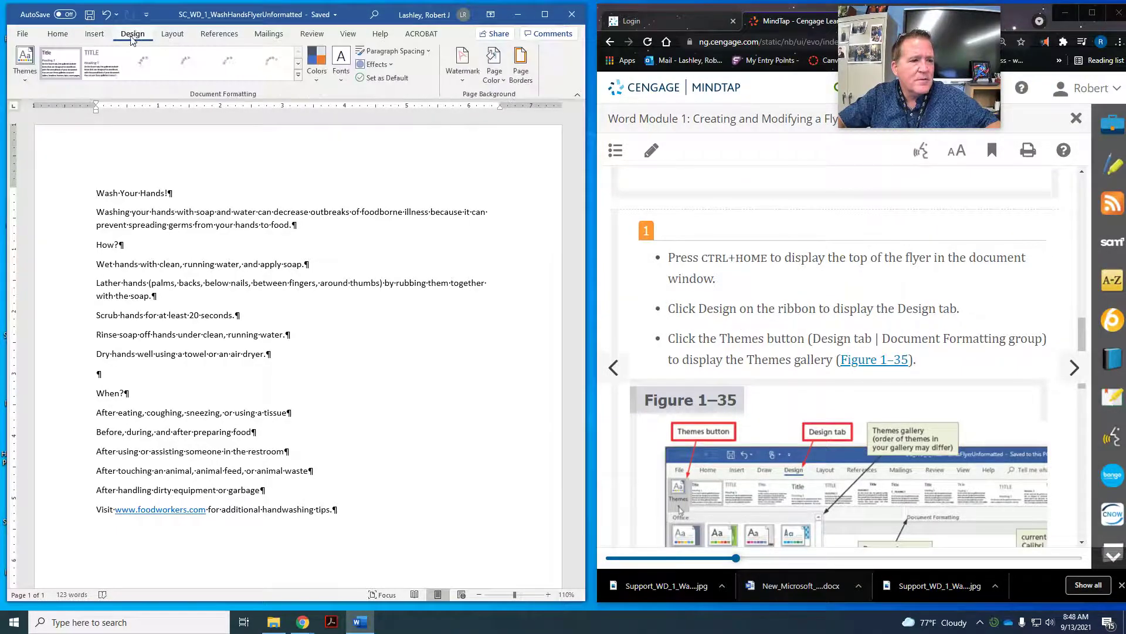
left_click(26, 79)
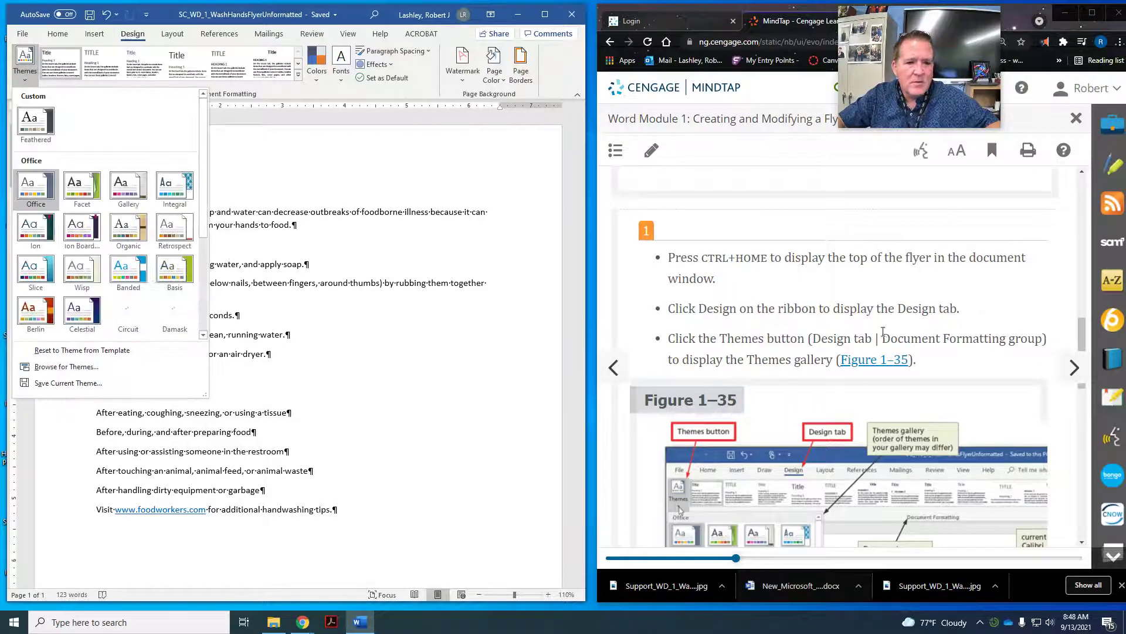
scroll(880, 338, "down", 7)
scroll(880, 338, "down", 3)
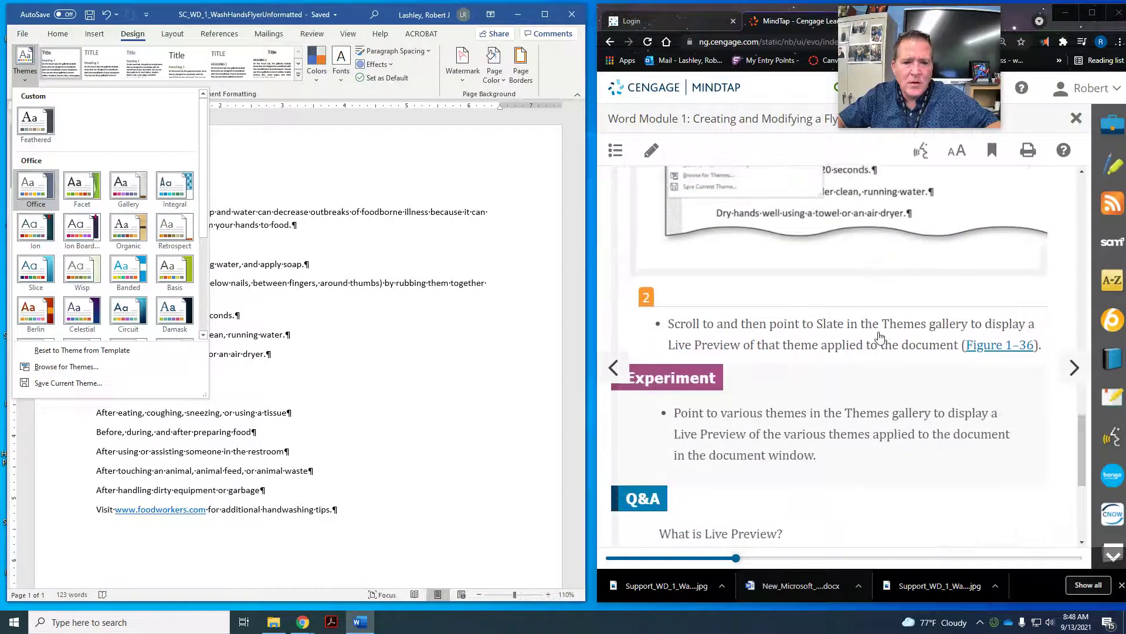
scroll(880, 339, "down", 3)
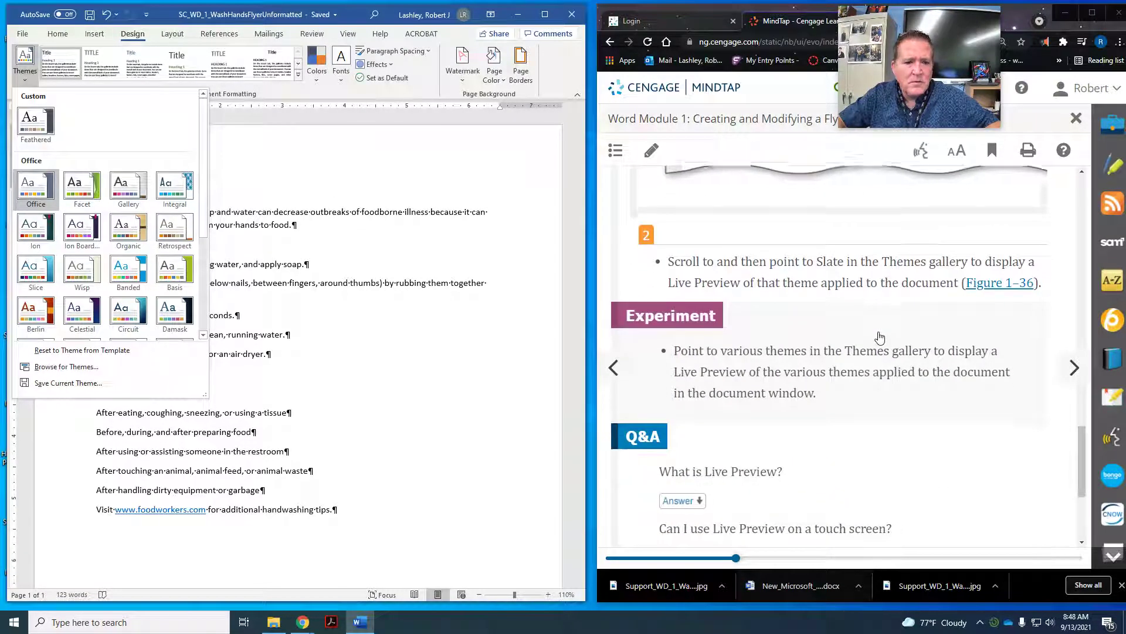
scroll(880, 339, "down", 1)
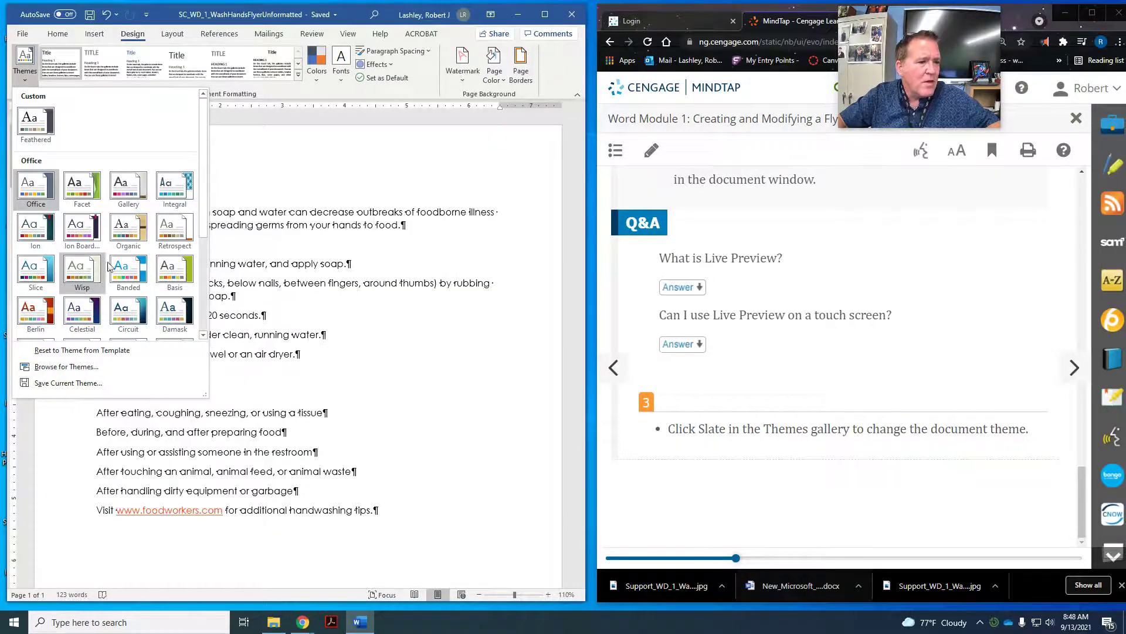
left_click_drag(203, 225, 205, 324)
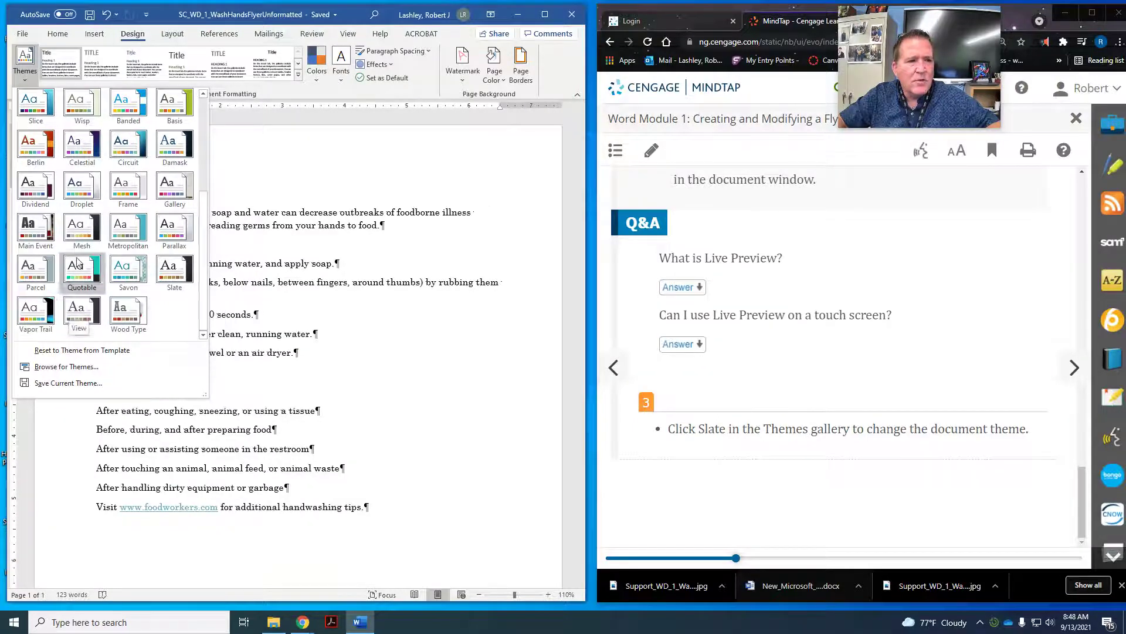
left_click(69, 35)
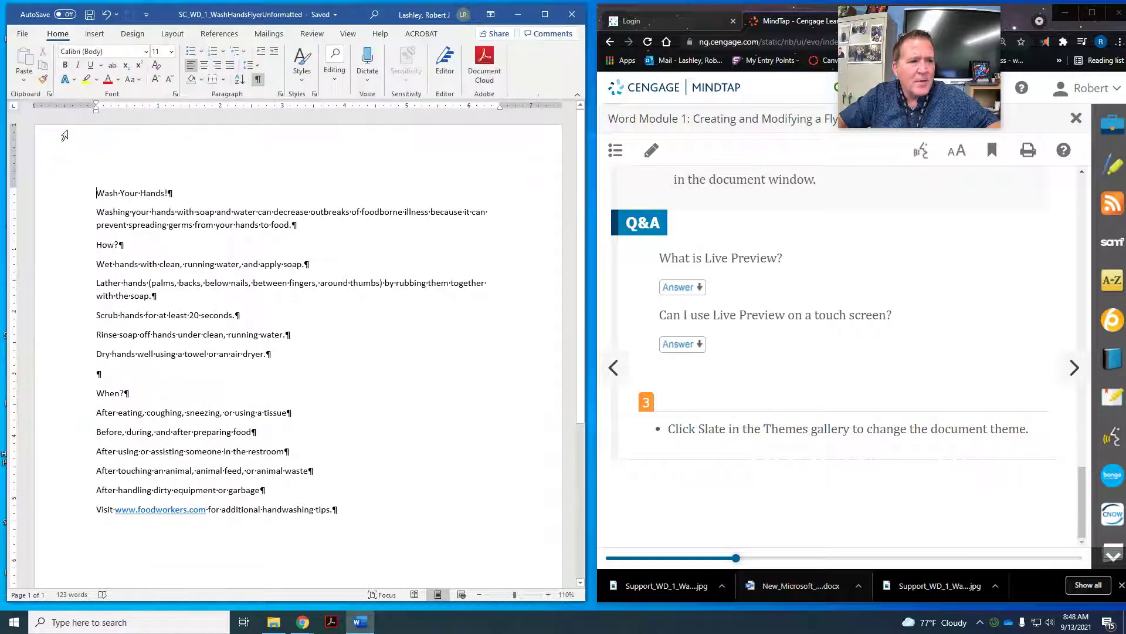
Step: Change the flyer's document theme to Slate
left_click(133, 35)
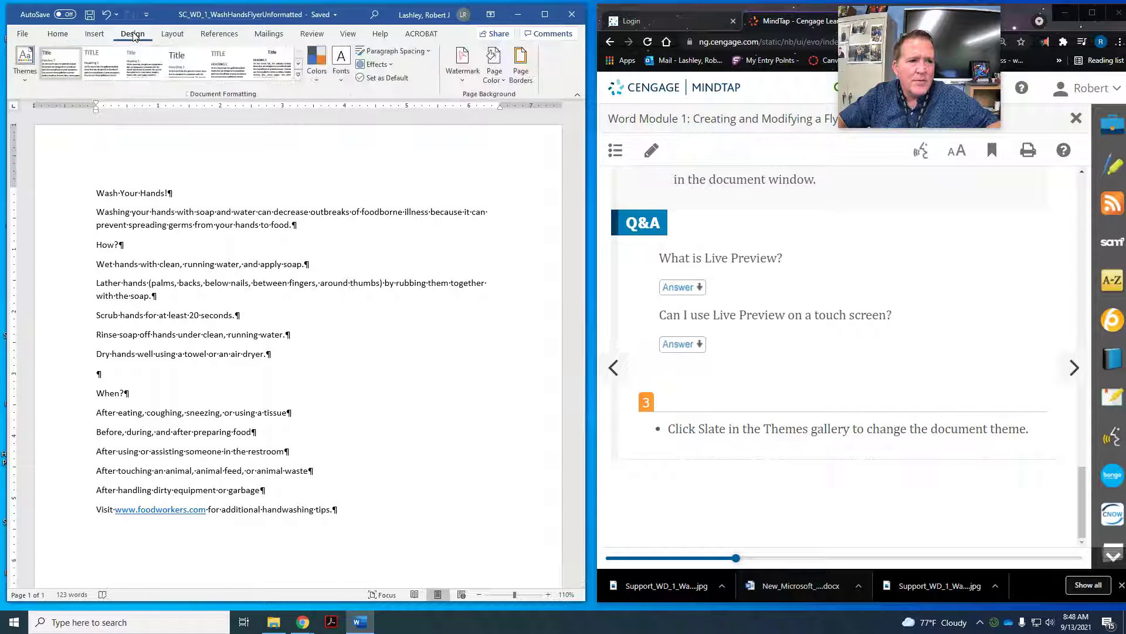
left_click(37, 65)
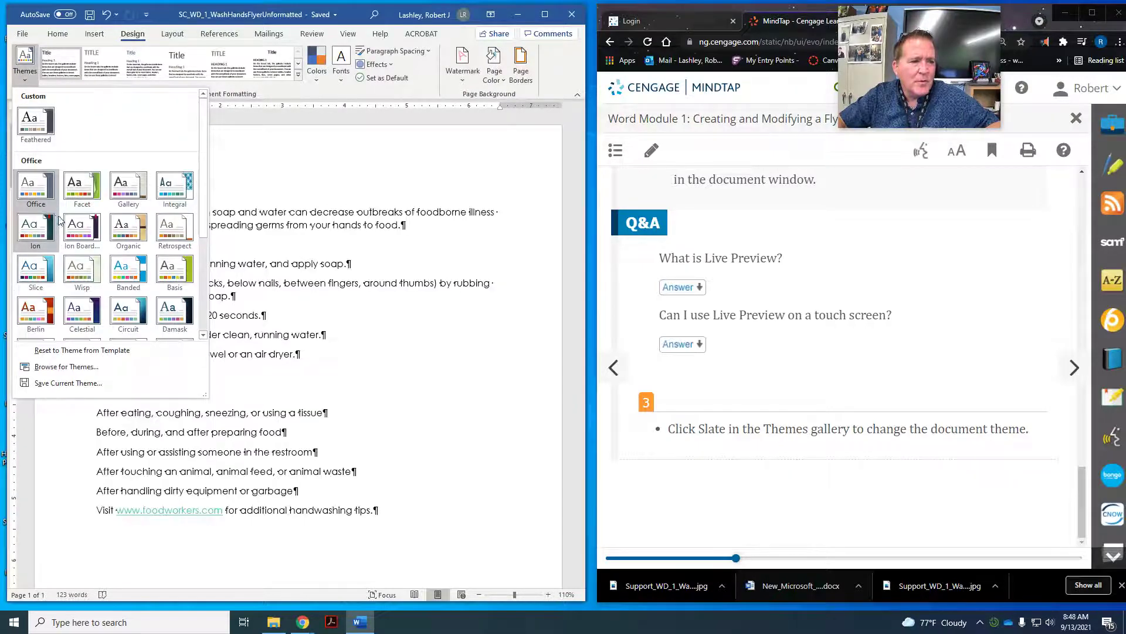
scroll(205, 217, "down", 1)
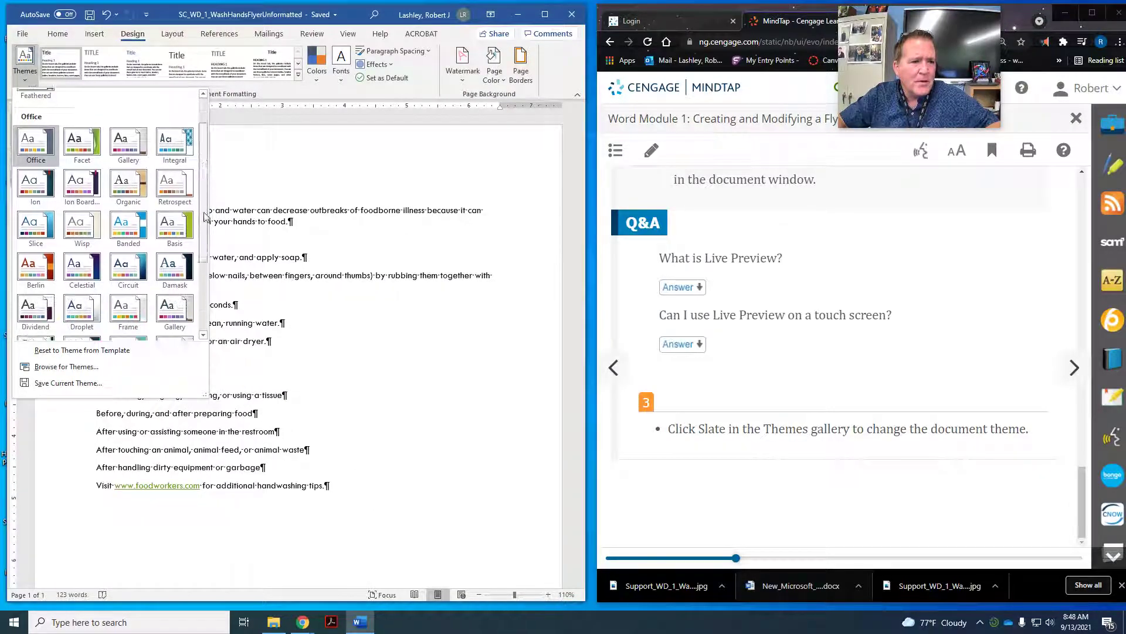
scroll(205, 217, "down", 3)
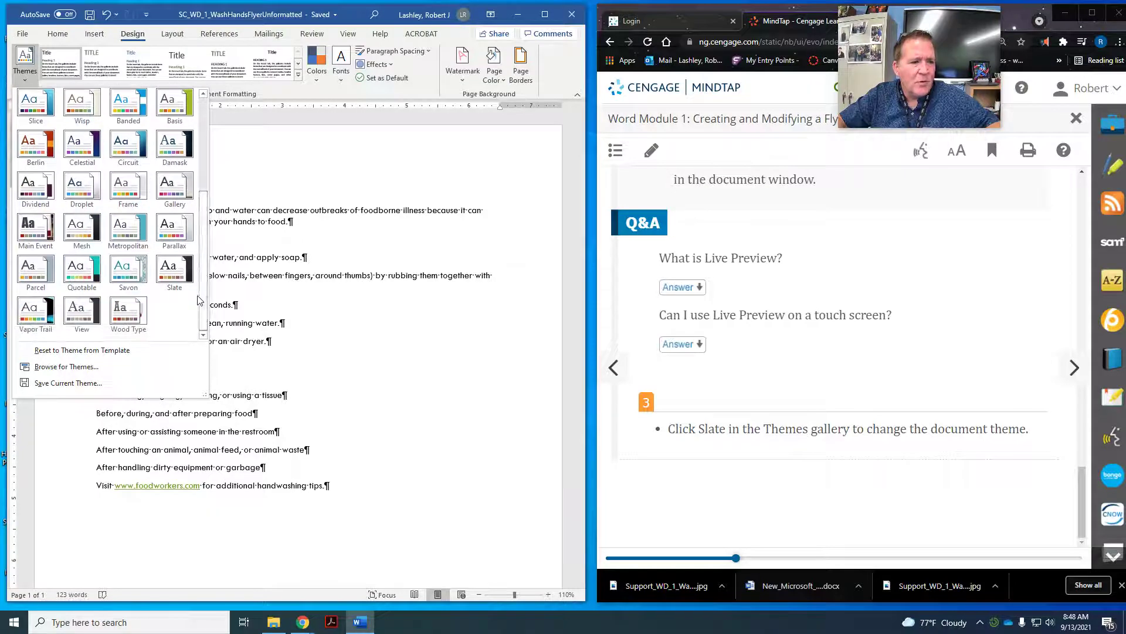
left_click(165, 271)
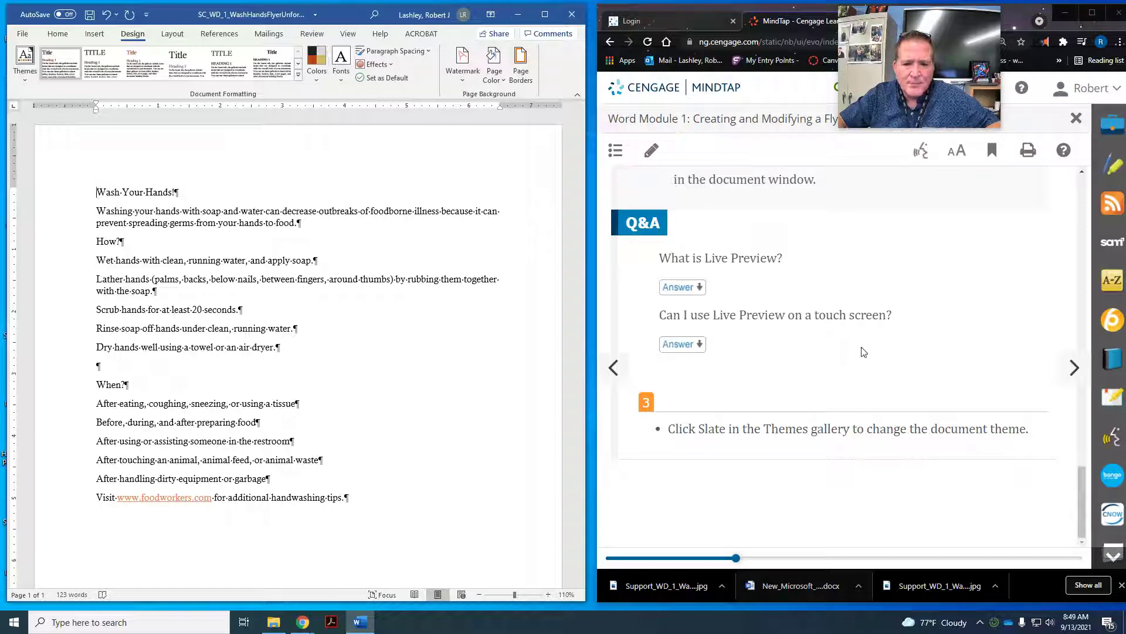
Step: Advance the textbook to WD 1-6c, To Center a Paragraph, and read its introduction and first instruction
left_click(1059, 366)
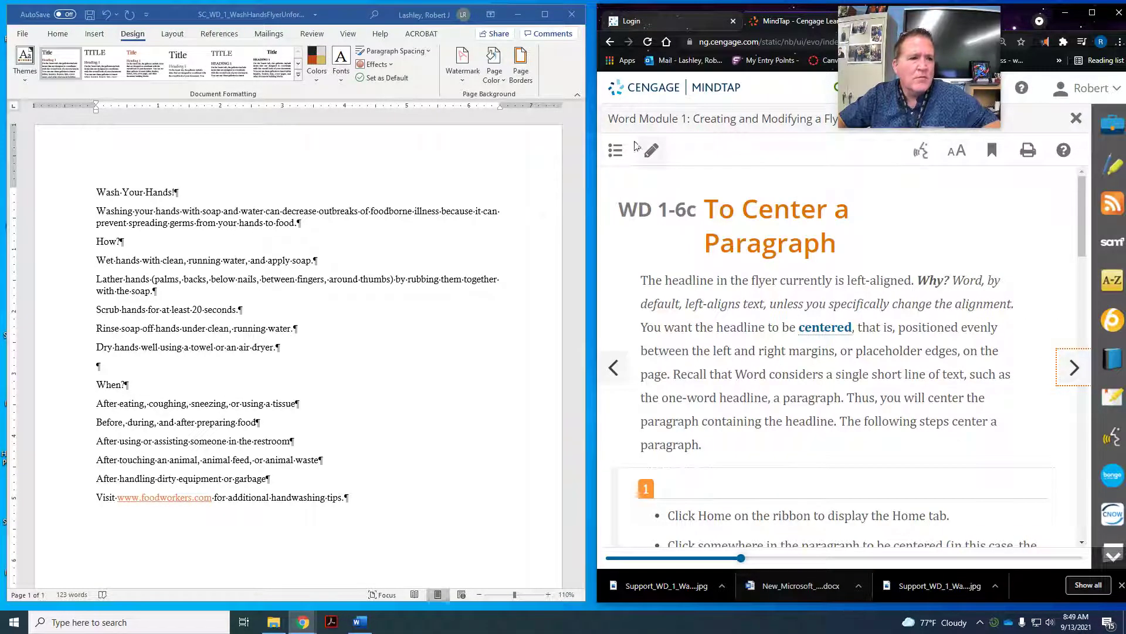
scroll(938, 316, "down", 1)
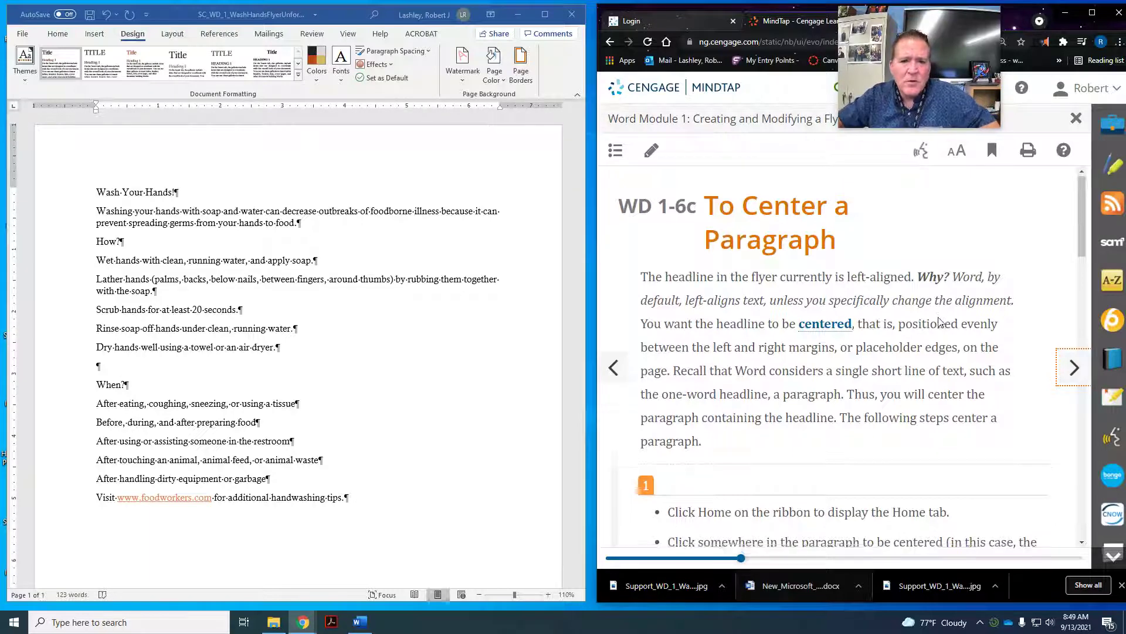
scroll(792, 225, "down", 4)
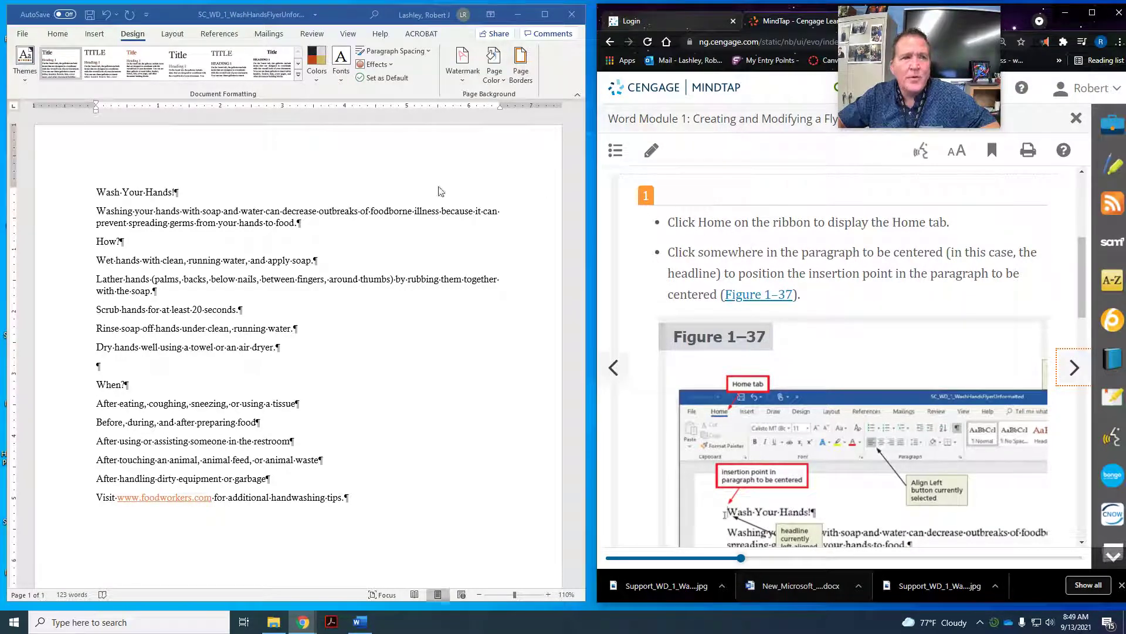
Step: Center the headline paragraph Wash Your Hands! as shown in the textbook's Figures 1–37 and 1–38
left_click(99, 191)
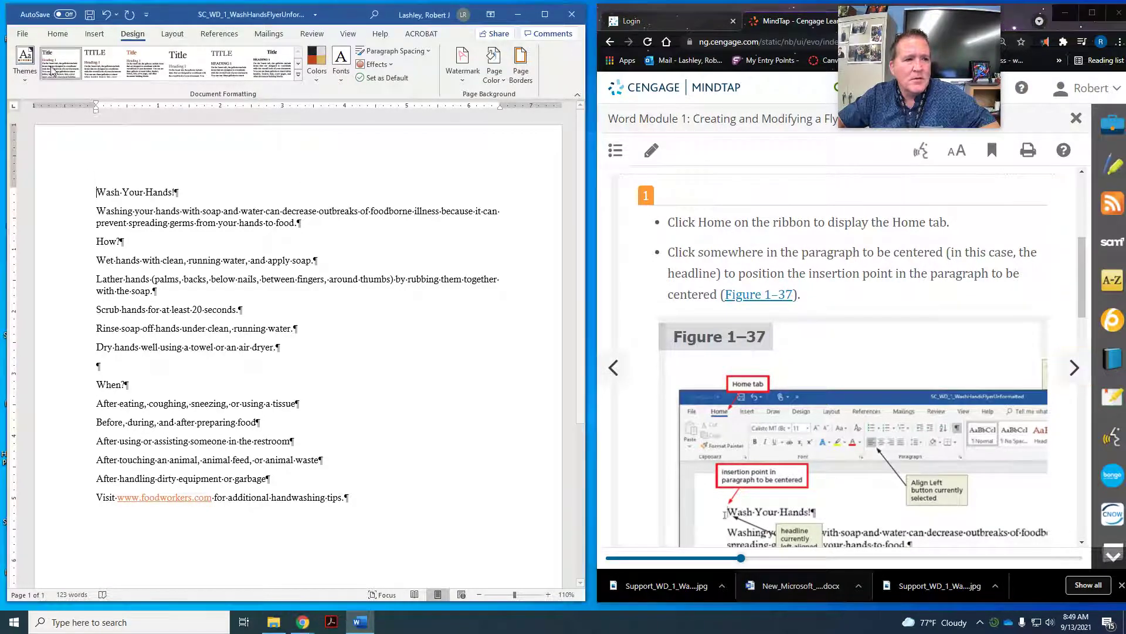
left_click(57, 34)
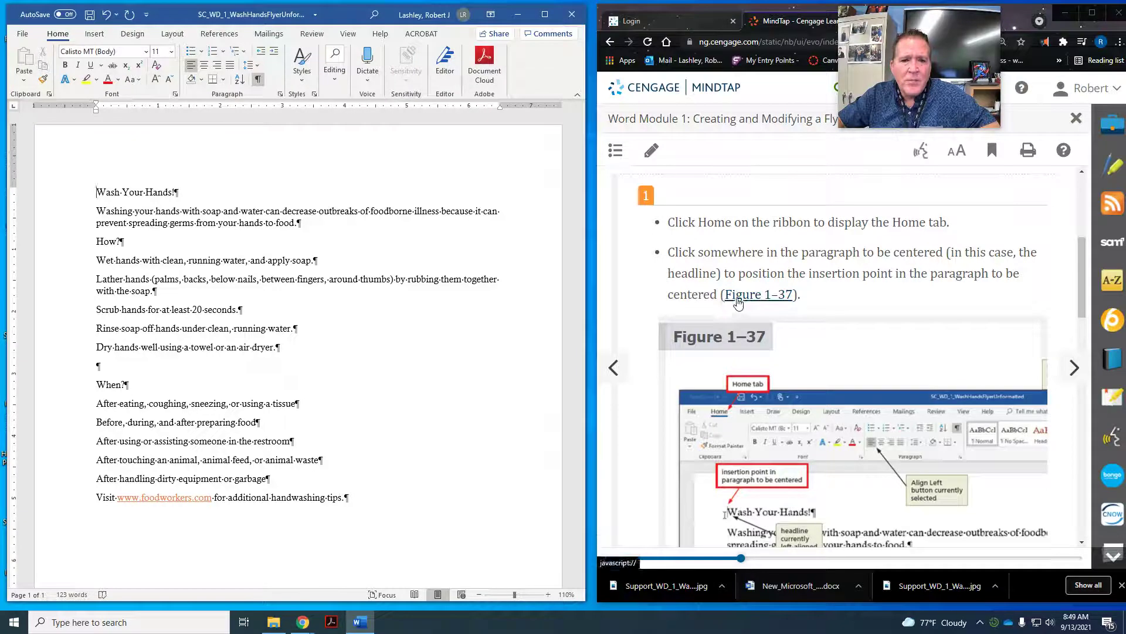
scroll(776, 293, "down", 1)
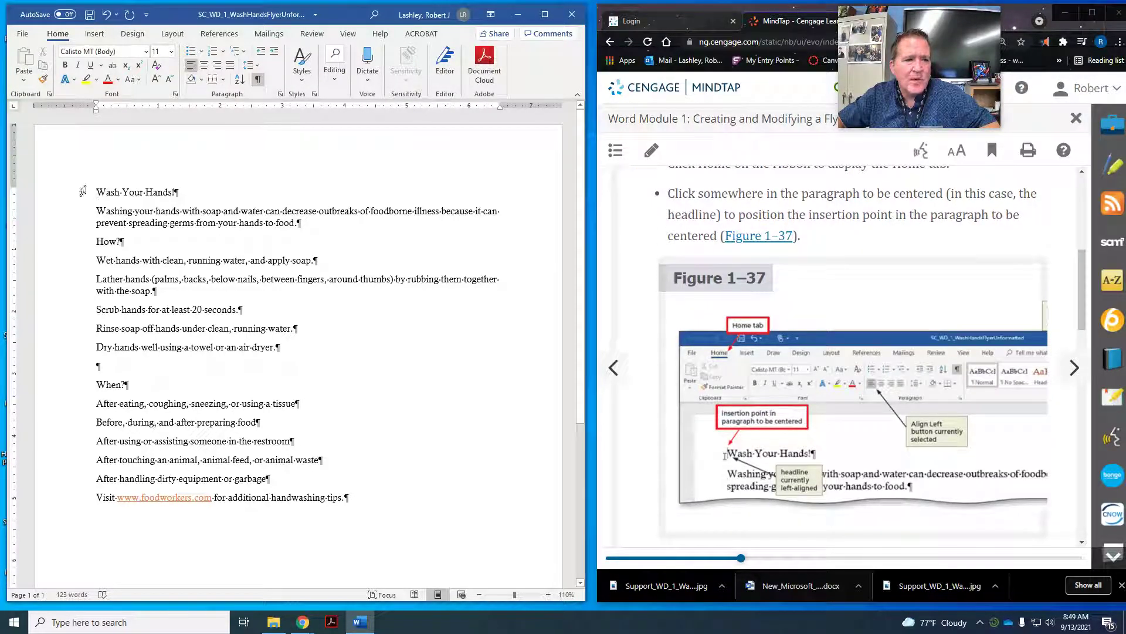
scroll(820, 243, "down", 3)
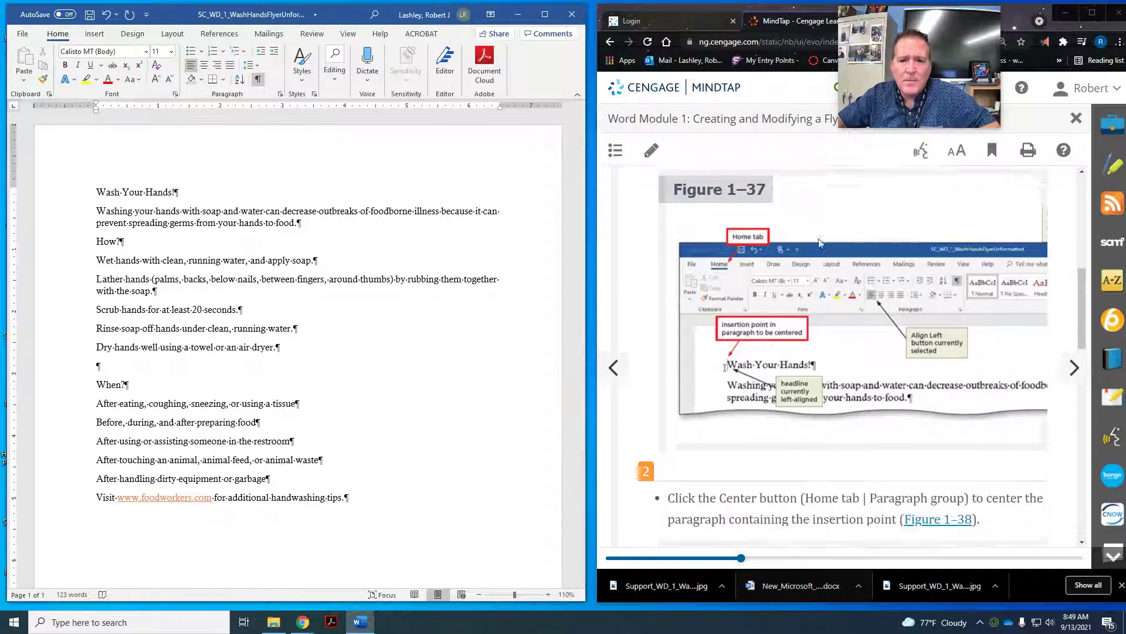
scroll(798, 293, "down", 1)
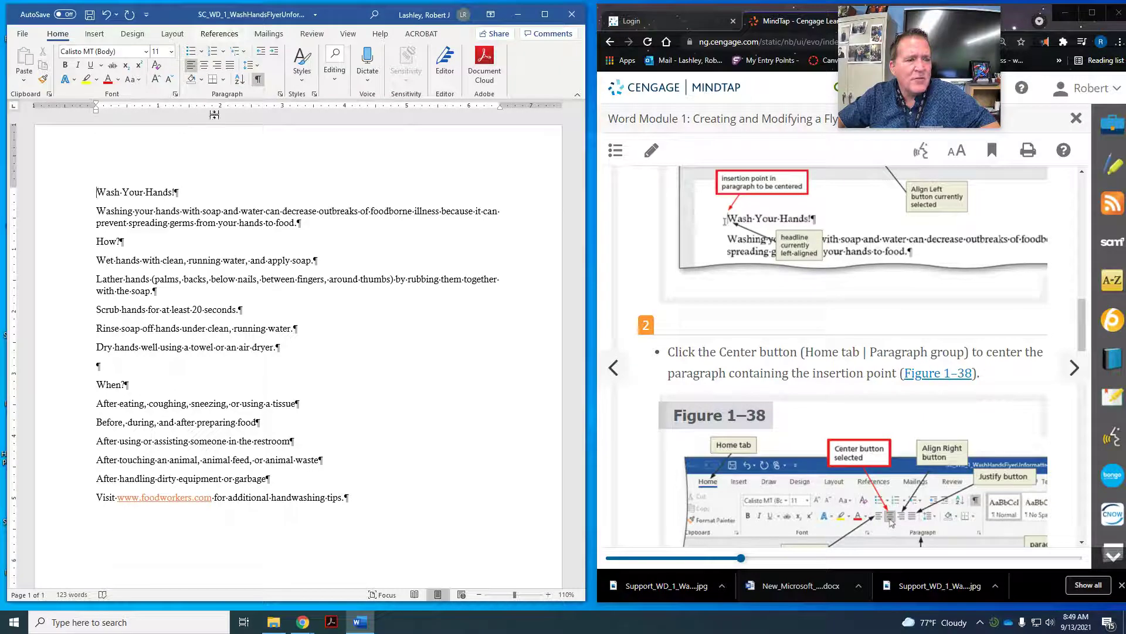
left_click(206, 71)
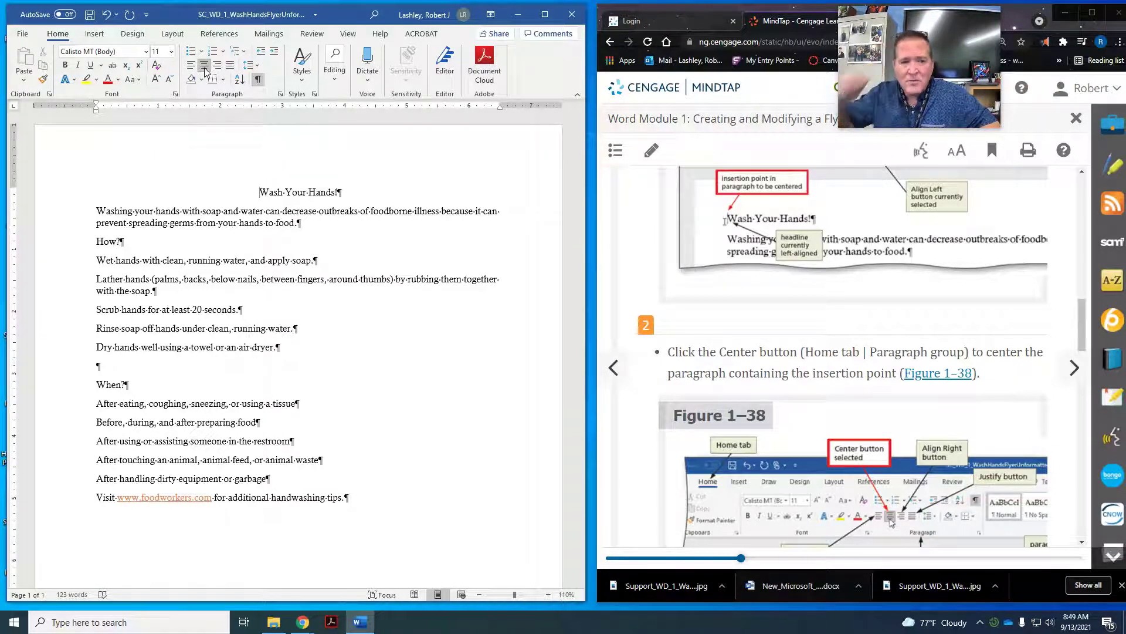
Step: Finish reading WD 1-6c, then advance the textbook to WD 1-6d, To Center Another Paragraph, and read its instructions
scroll(740, 265, "down", 5)
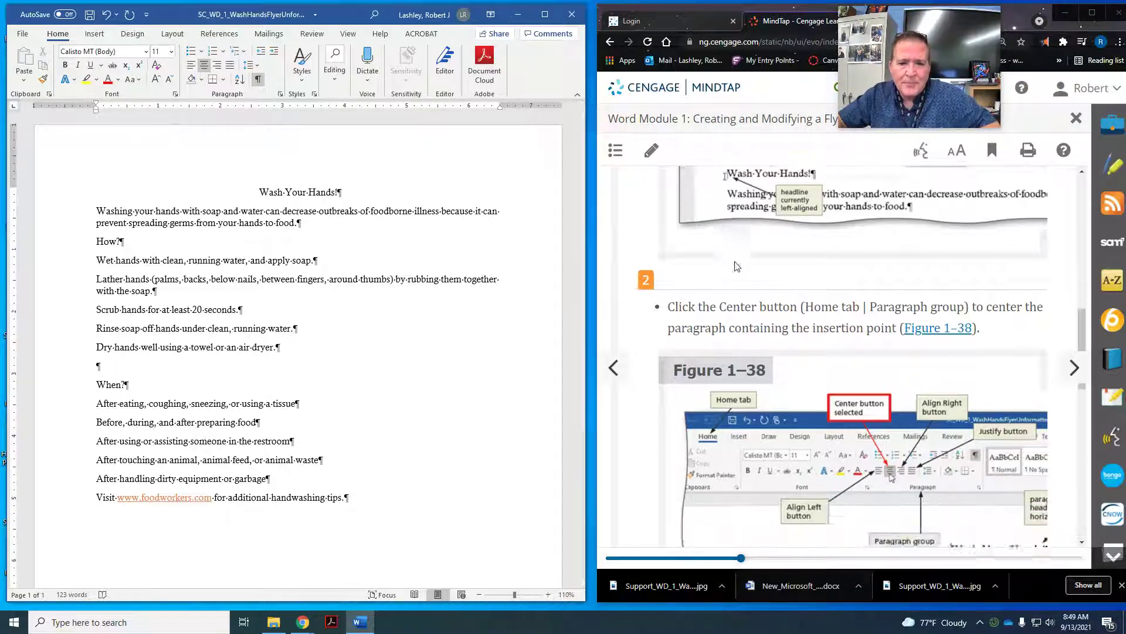
scroll(740, 266, "down", 4)
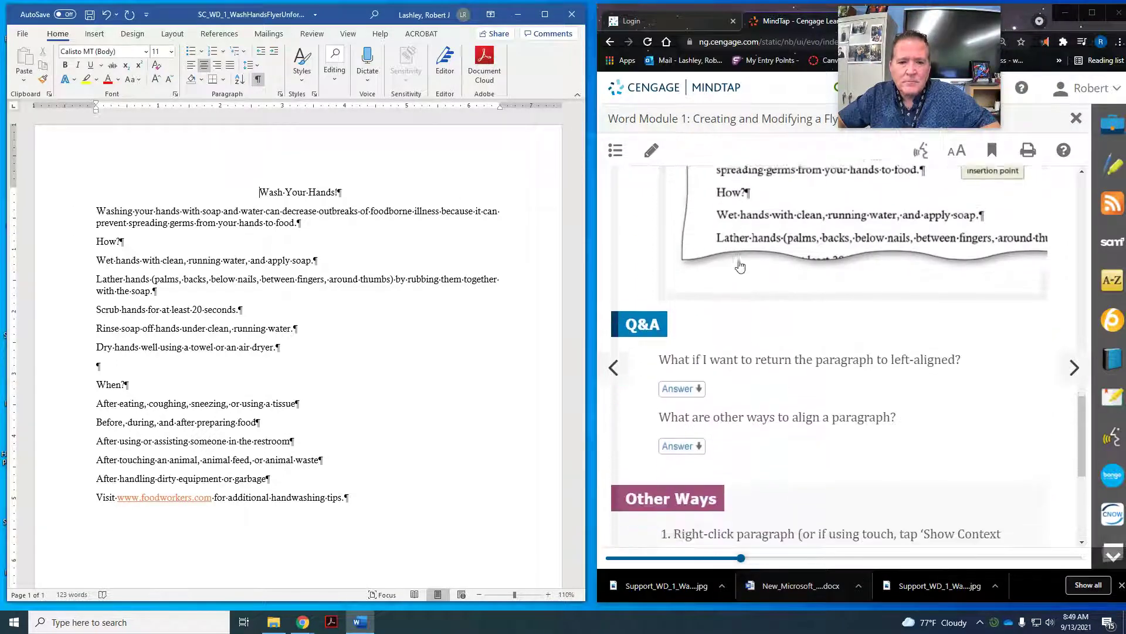
scroll(742, 265, "down", 4)
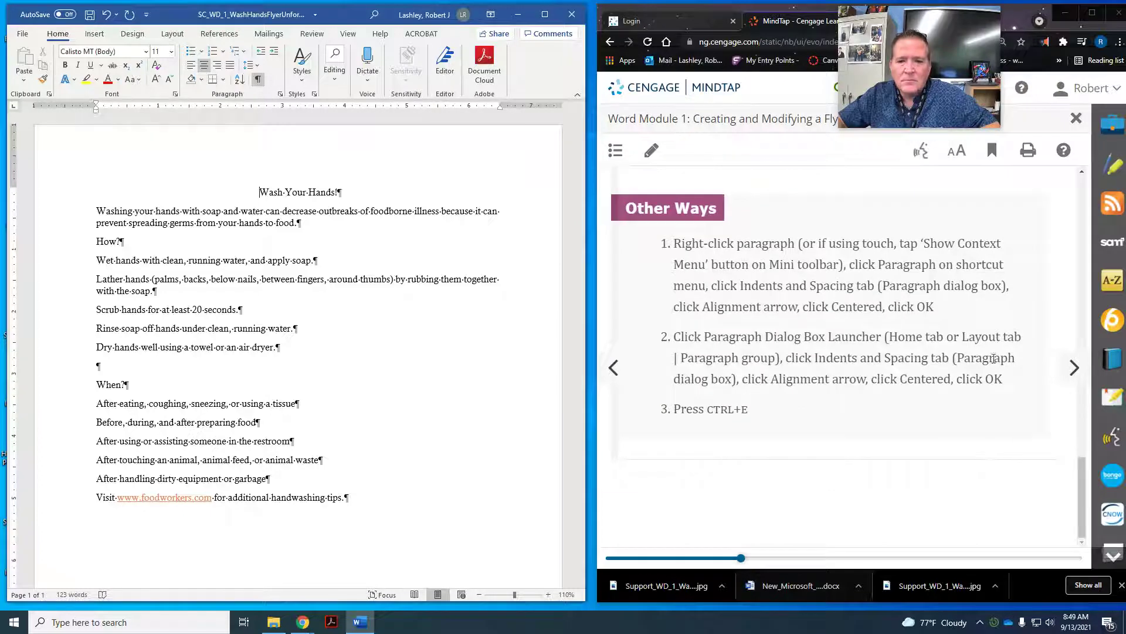
left_click(1073, 371)
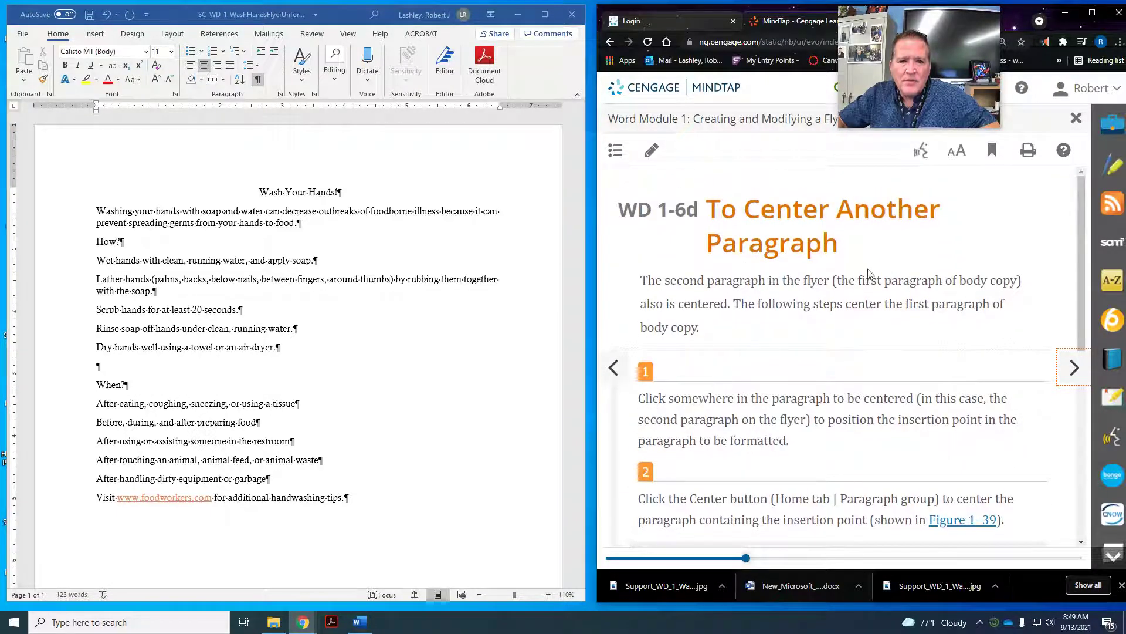
scroll(865, 271, "down", 2)
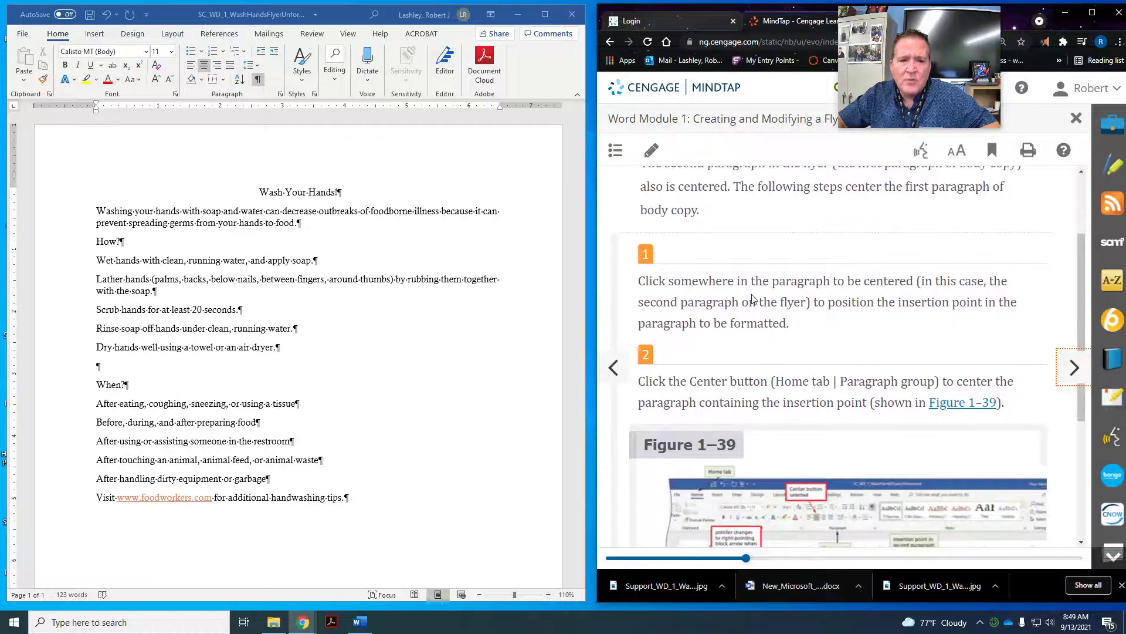
scroll(828, 307, "down", 1)
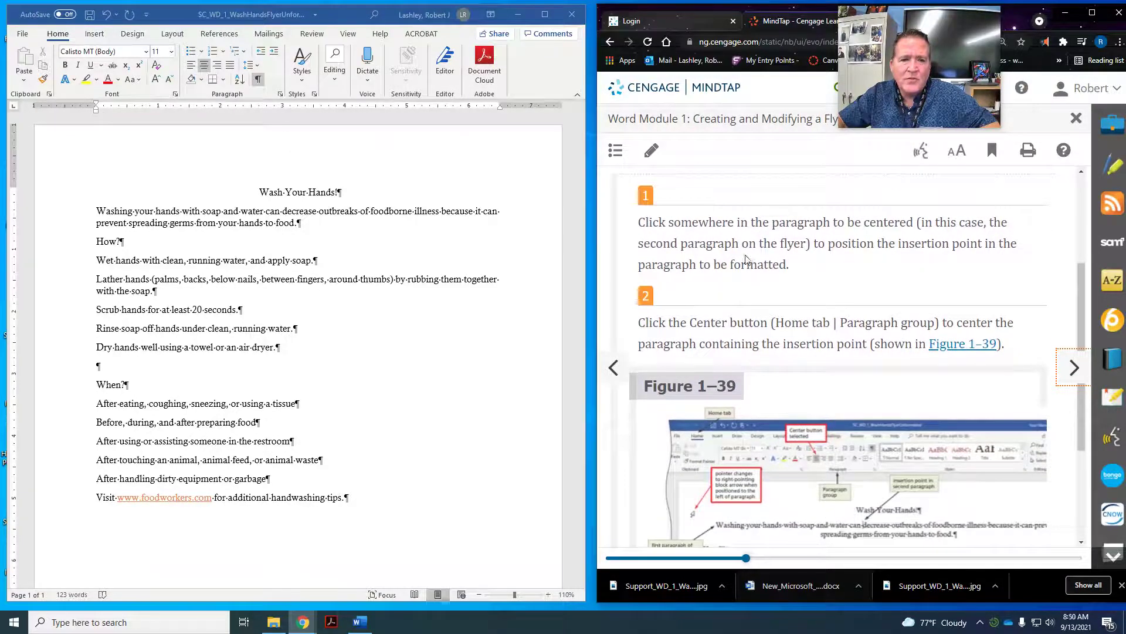
Step: Center the flyer's second paragraph, beginning "Washing your hands with soap and water", and compare it with the textbook's Figure 1–39
left_click(97, 212)
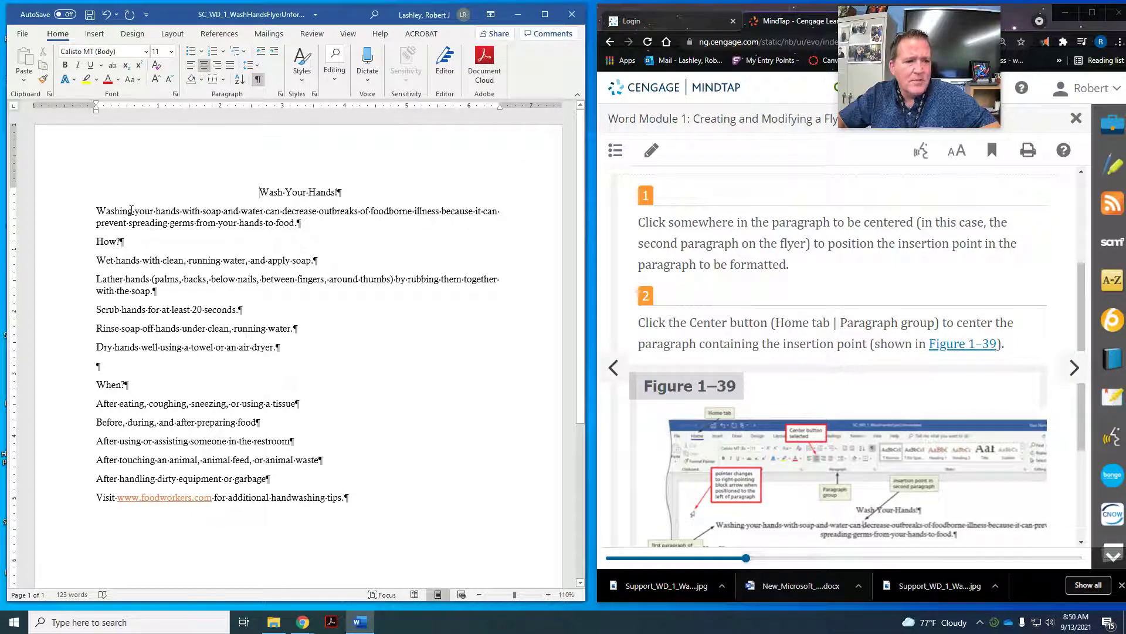
left_click(96, 211)
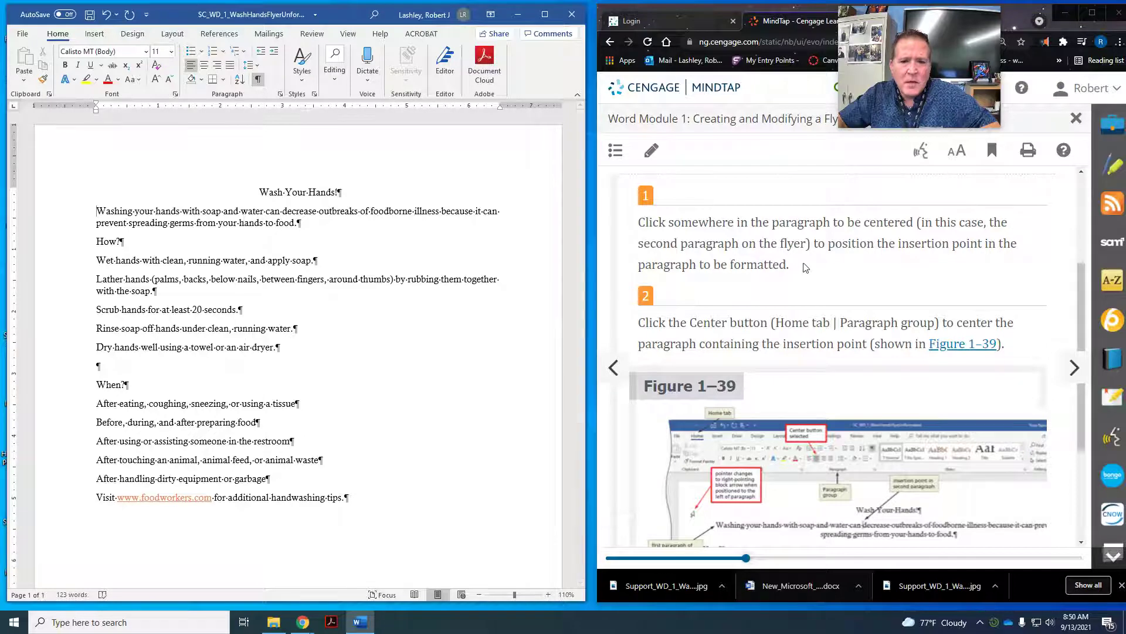
left_click(204, 66)
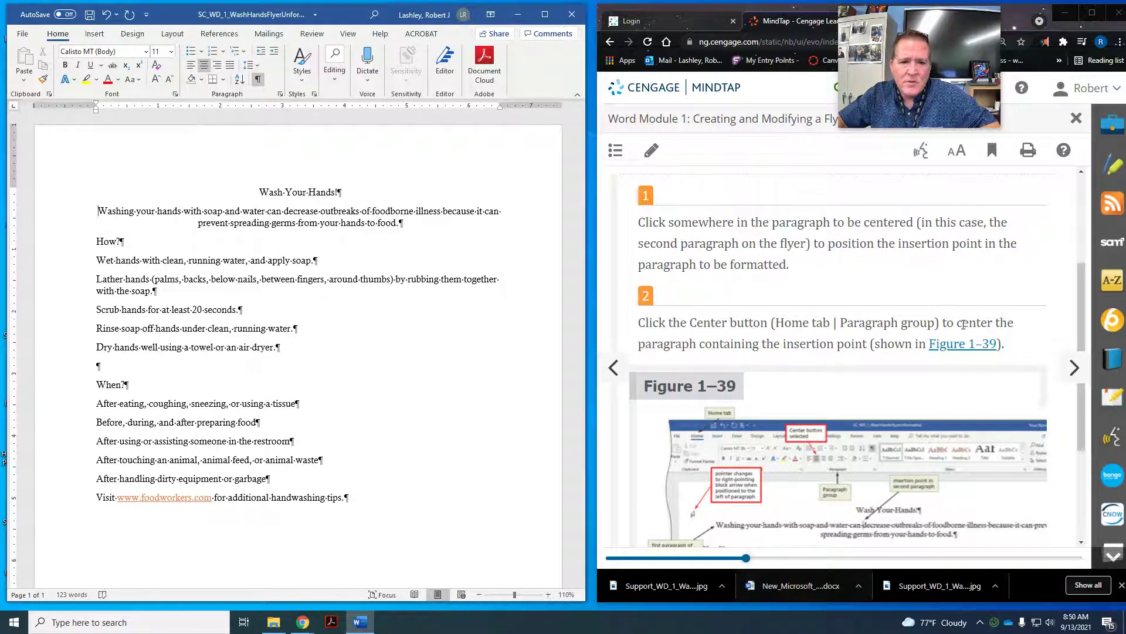
scroll(897, 346, "down", 2)
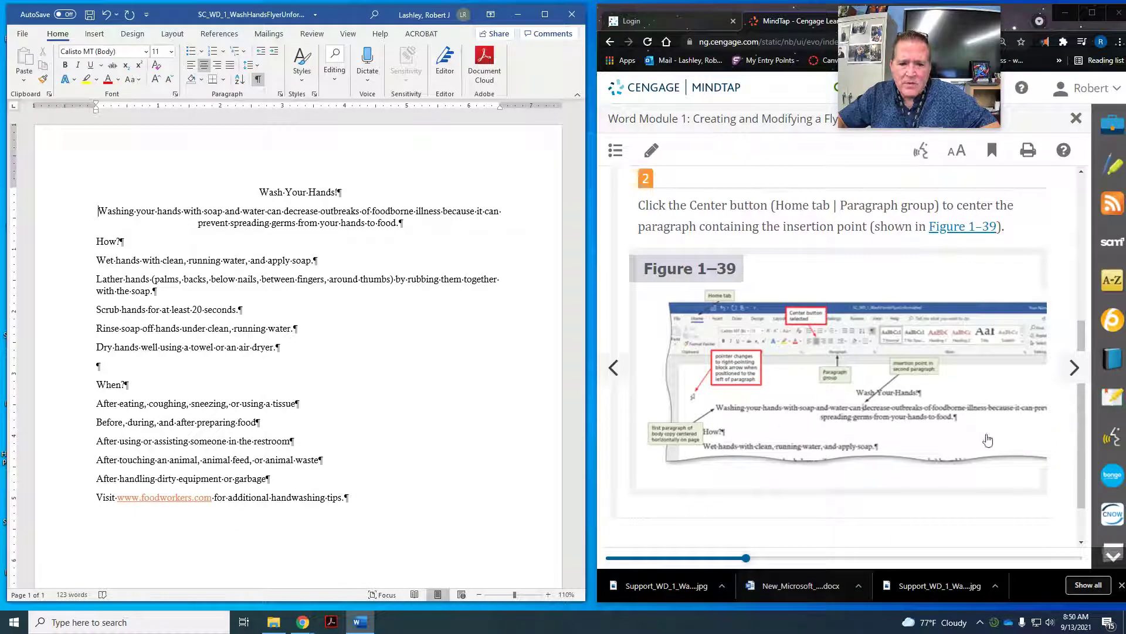
scroll(977, 419, "down", 1)
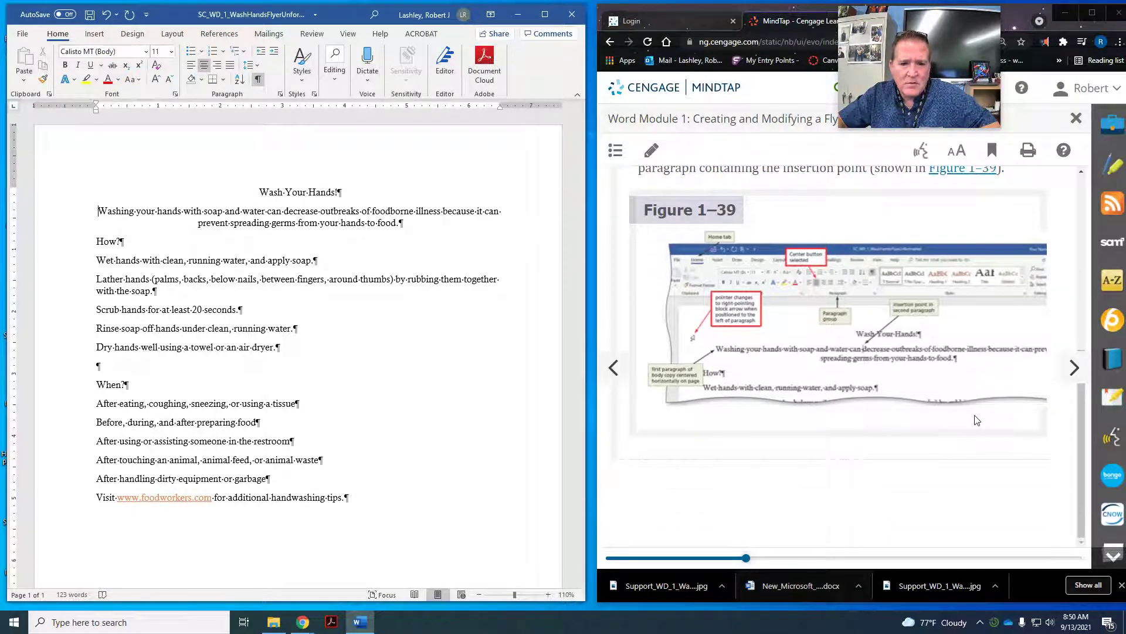
Step: Advance the textbook to WD 1-6e, Formatting Single versus Multiple Paragraphs and Characters, and read the whole section
left_click(1072, 376)
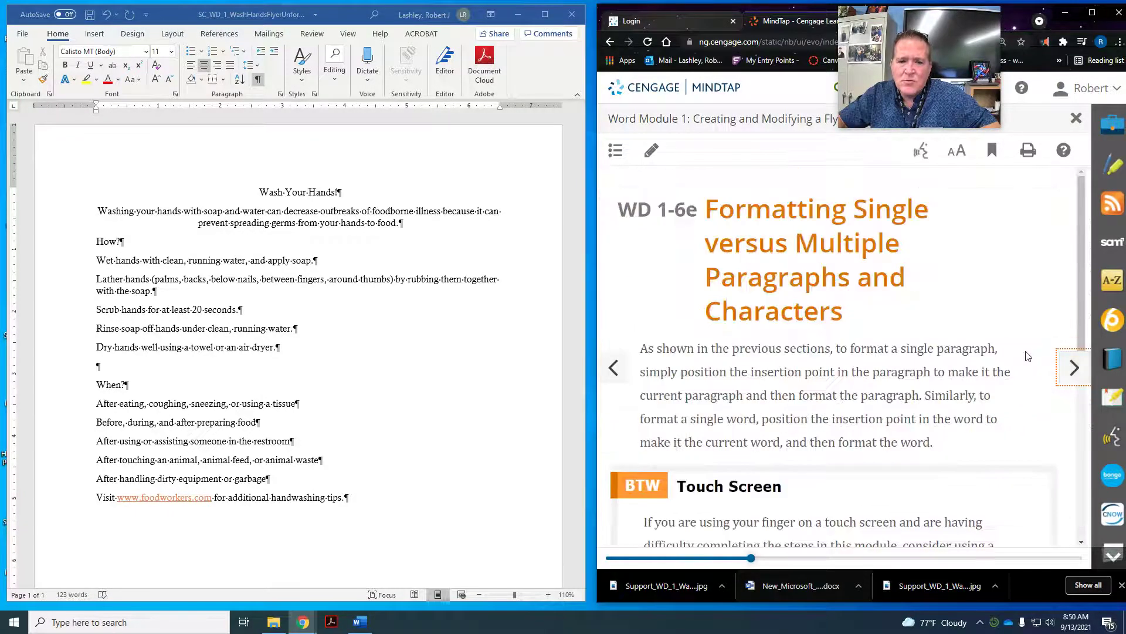
scroll(1028, 356, "down", 2)
scroll(1028, 356, "up", 1)
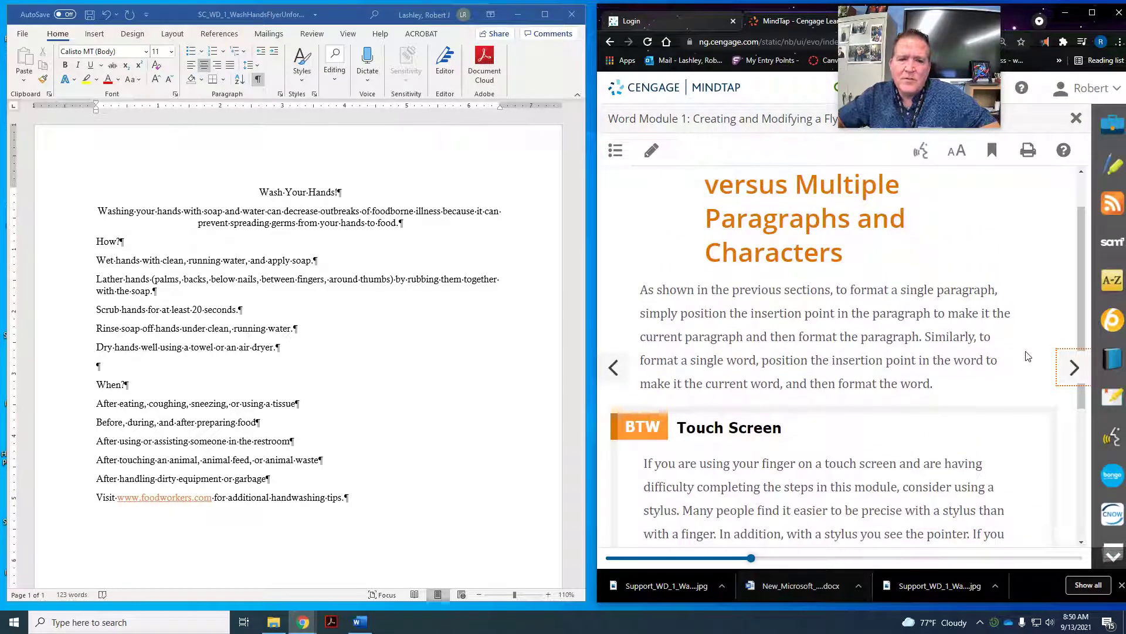
scroll(1028, 356, "up", 1)
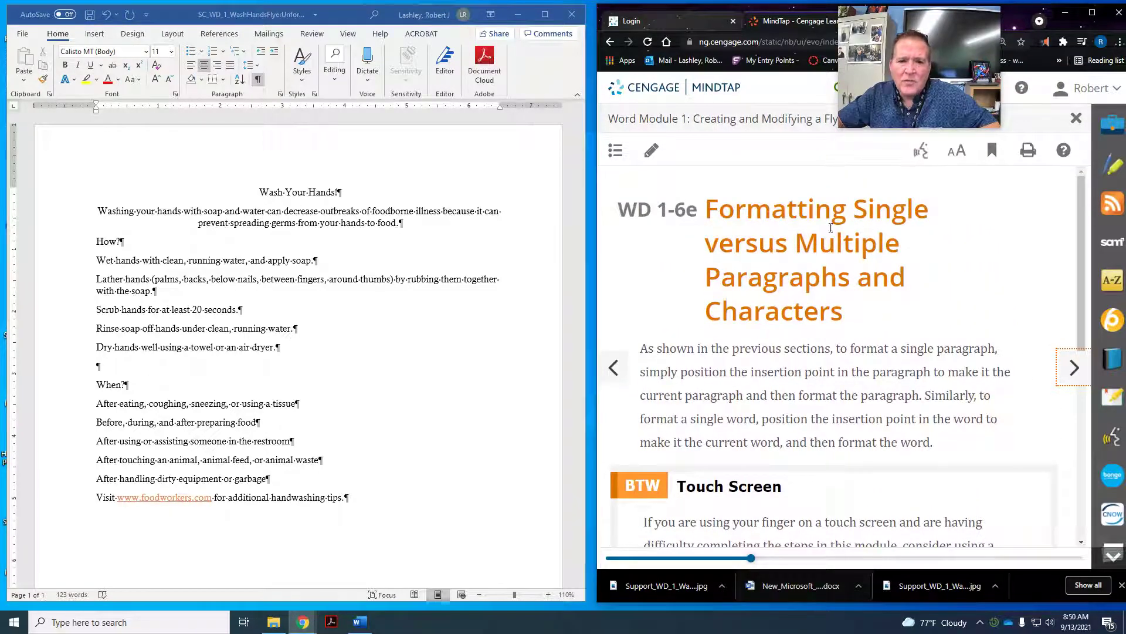
scroll(854, 317, "down", 1)
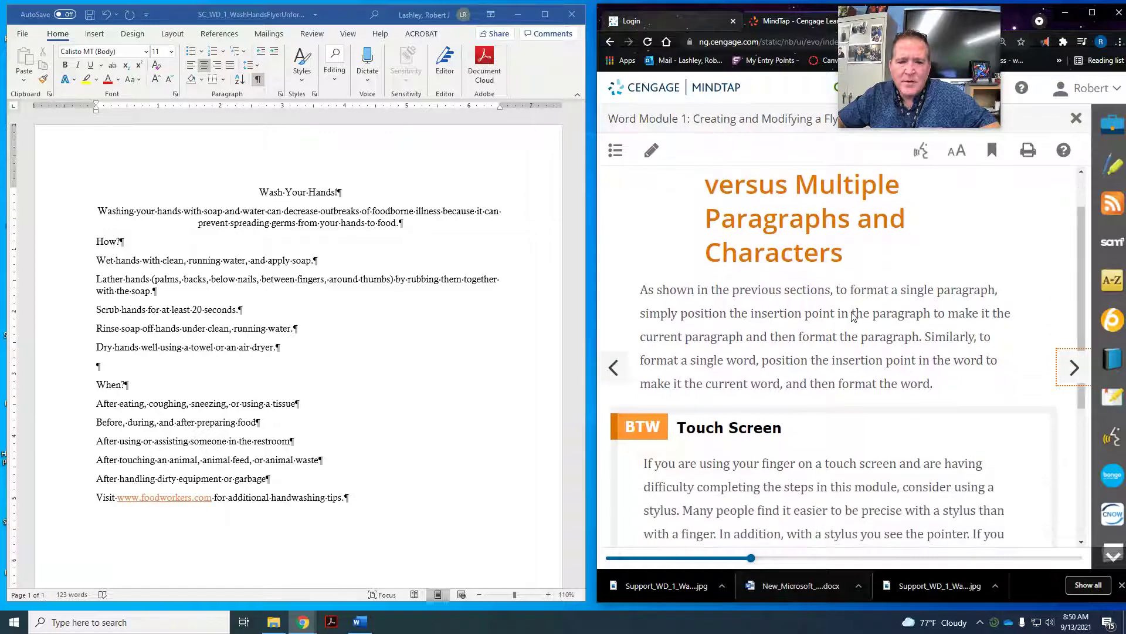
scroll(881, 366, "down", 3)
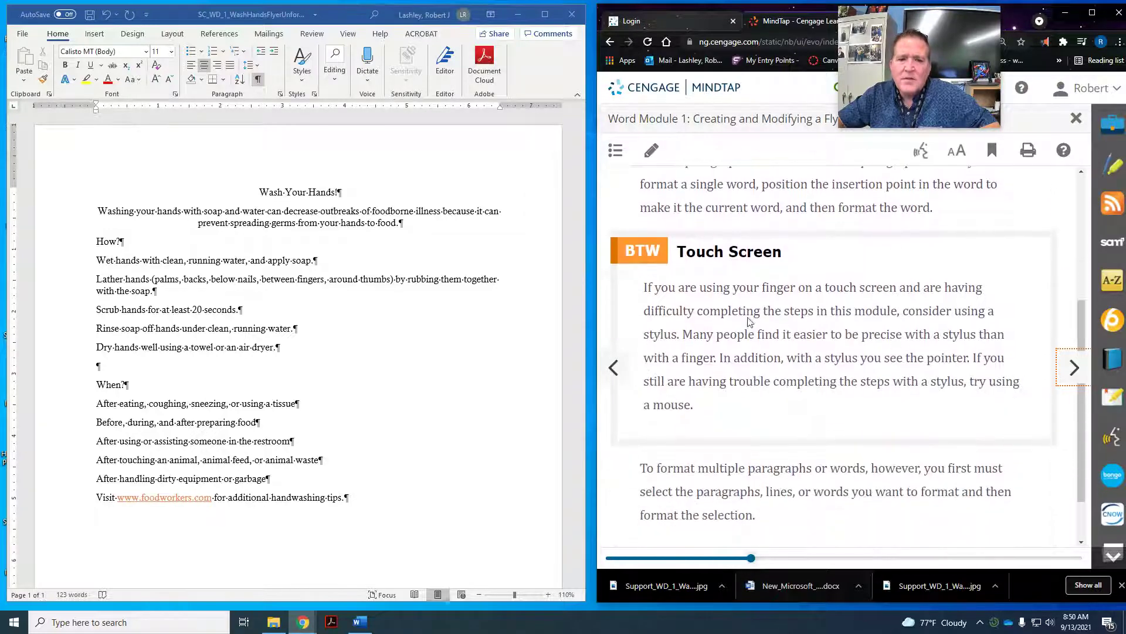
scroll(924, 408, "down", 1)
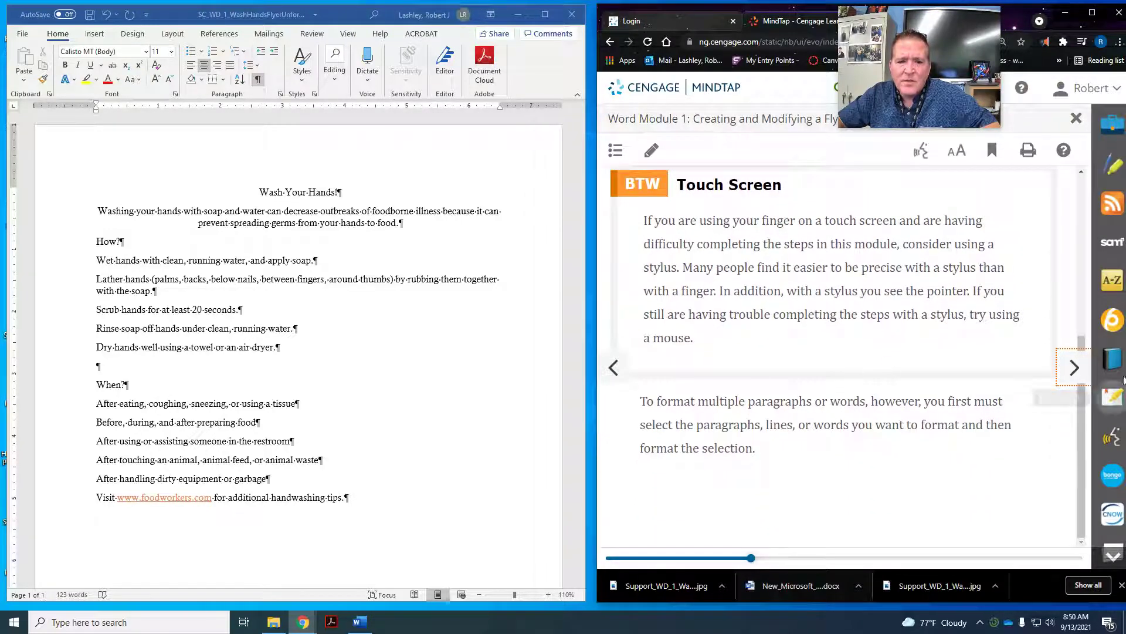
Step: Advance the textbook to WD 1-6f, To Select a Line, and read its introduction and two instructions
left_click(1079, 376)
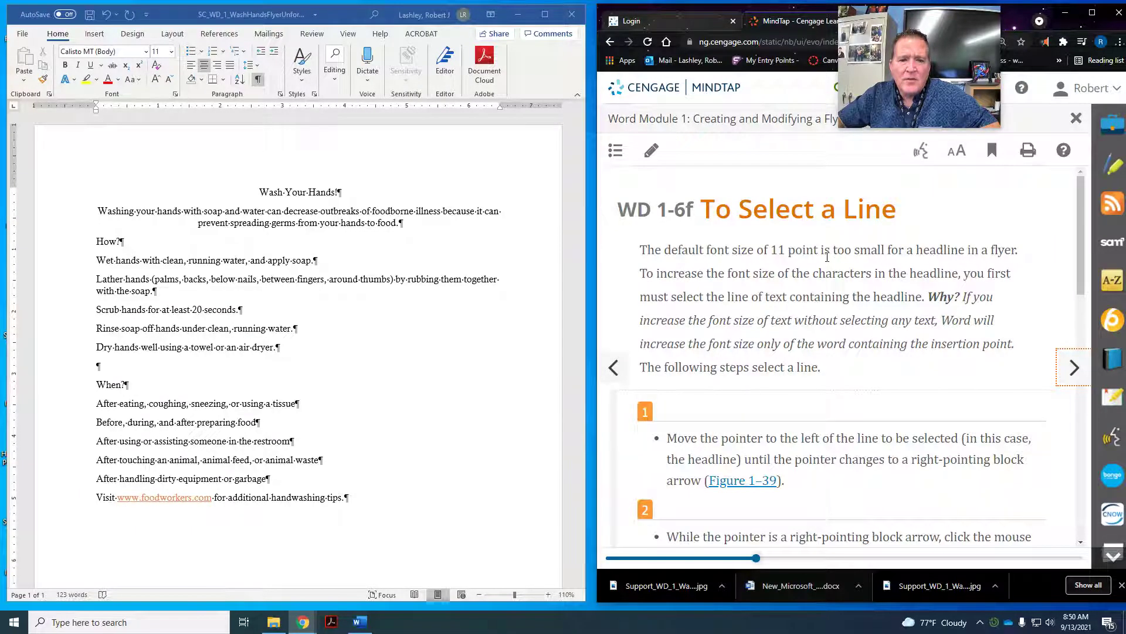
scroll(828, 257, "down", 1)
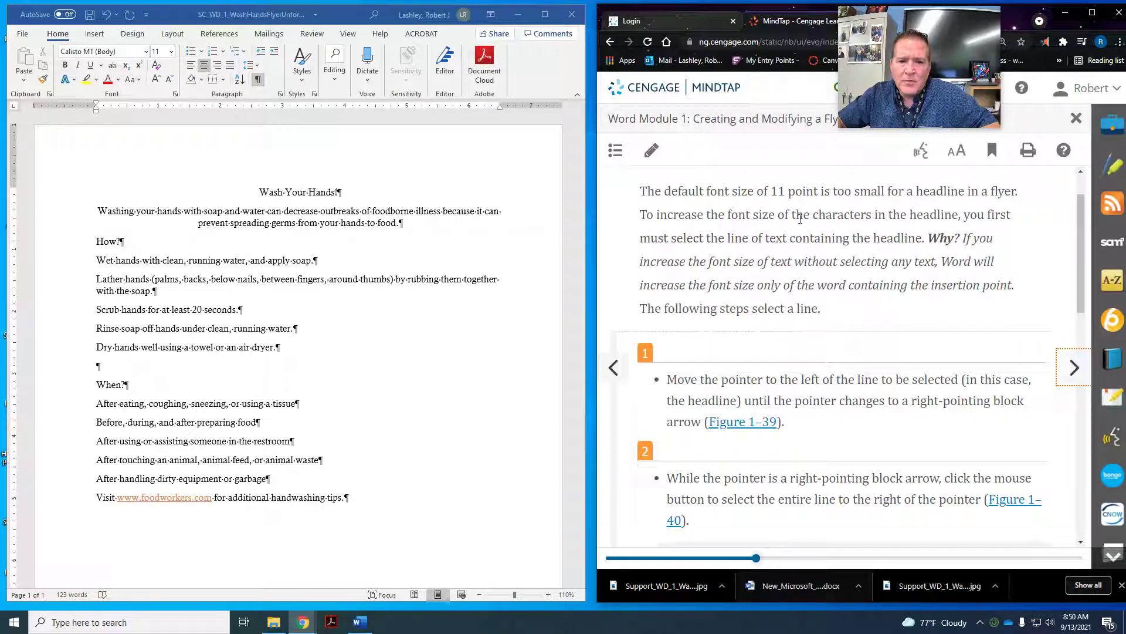
scroll(786, 284, "down", 3)
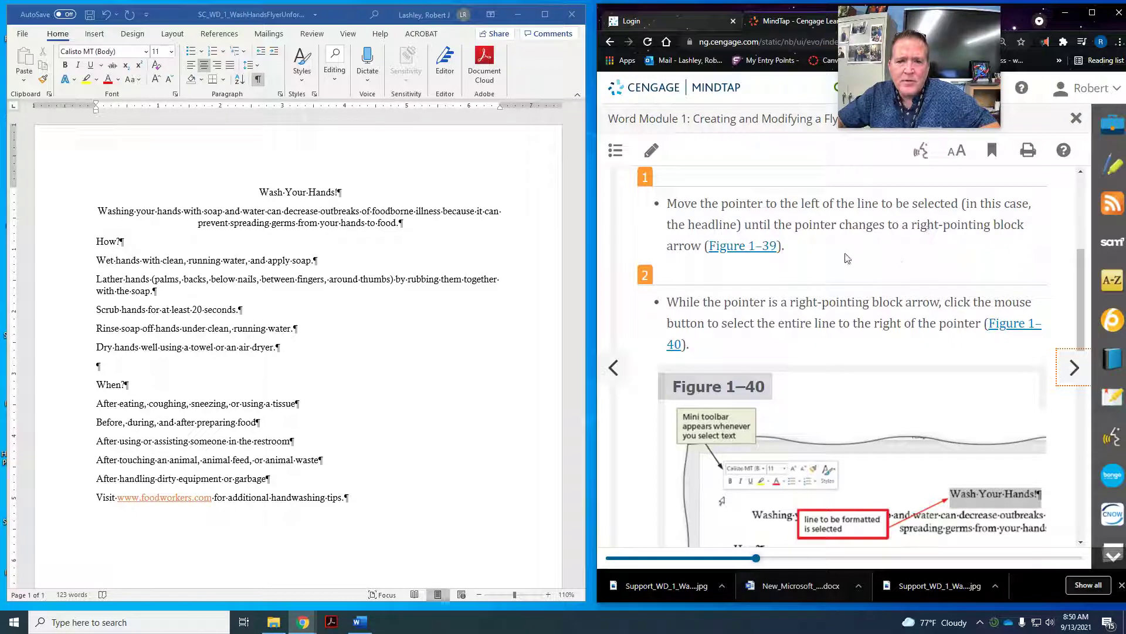
Step: Select the entire headline line Wash Your Hands! in the flyer, following the steps for Figure 1–40
left_click(275, 194)
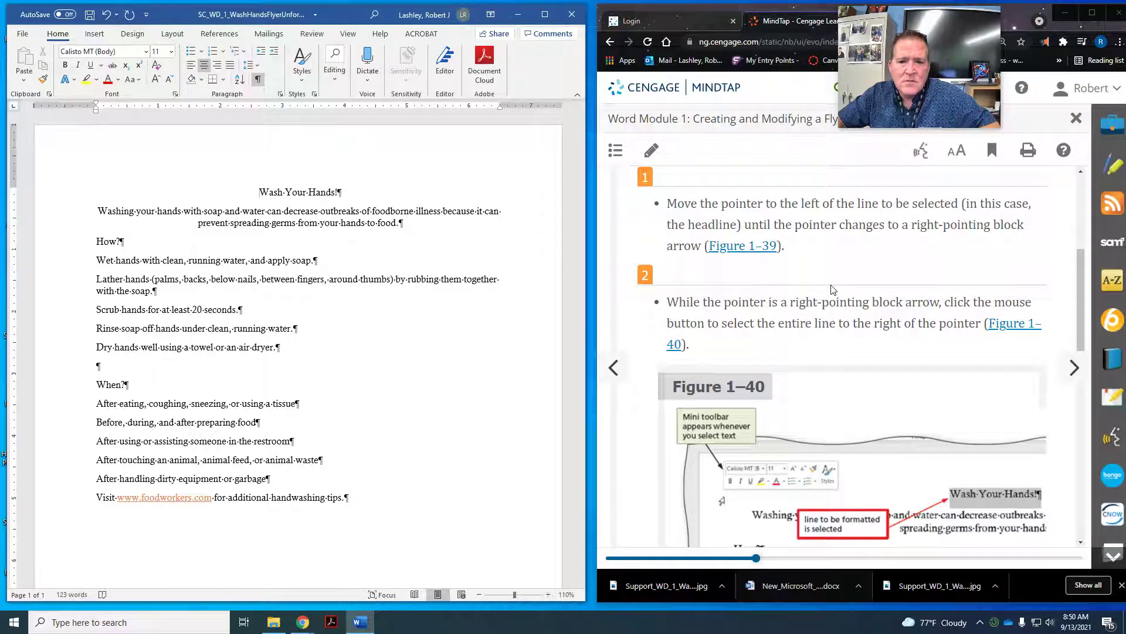
scroll(833, 290, "down", 1)
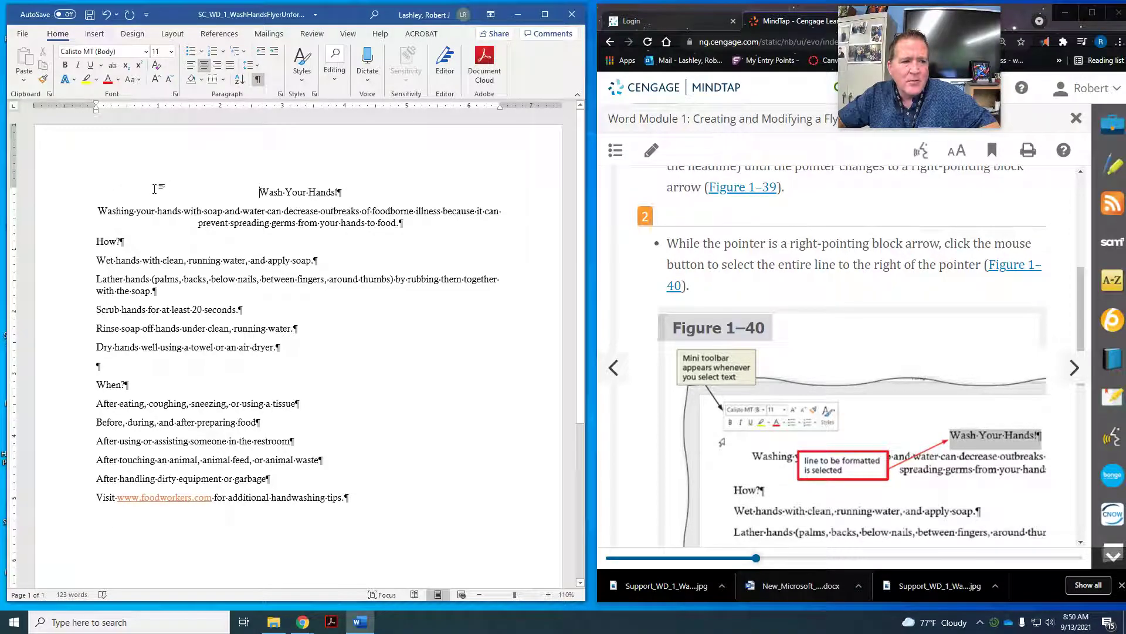
scroll(725, 297, "up", 2)
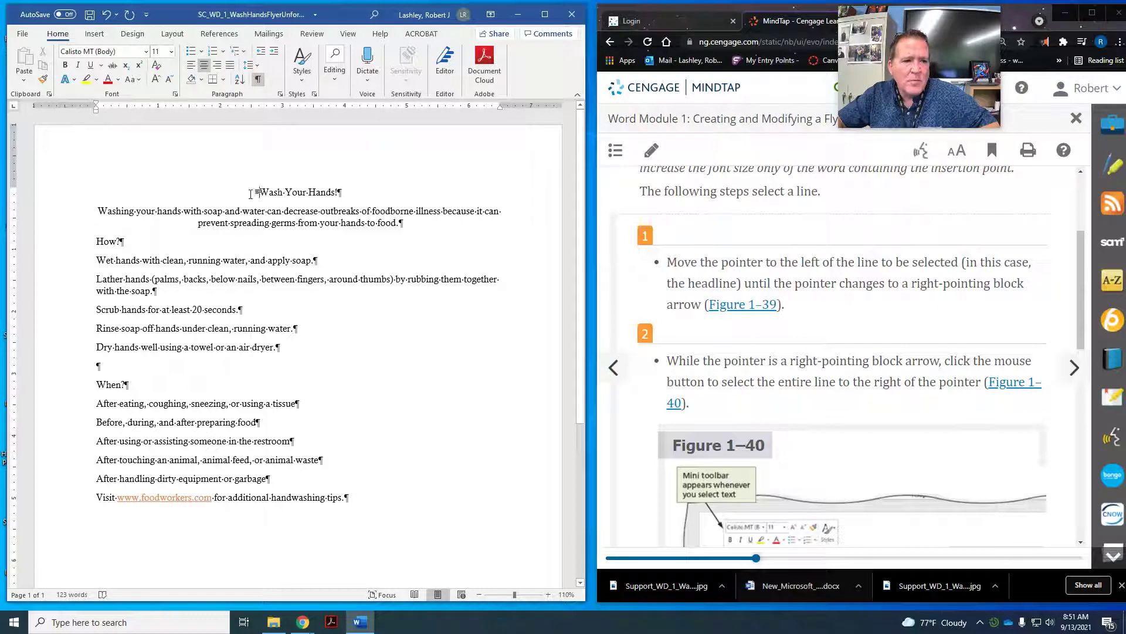
left_click(75, 198)
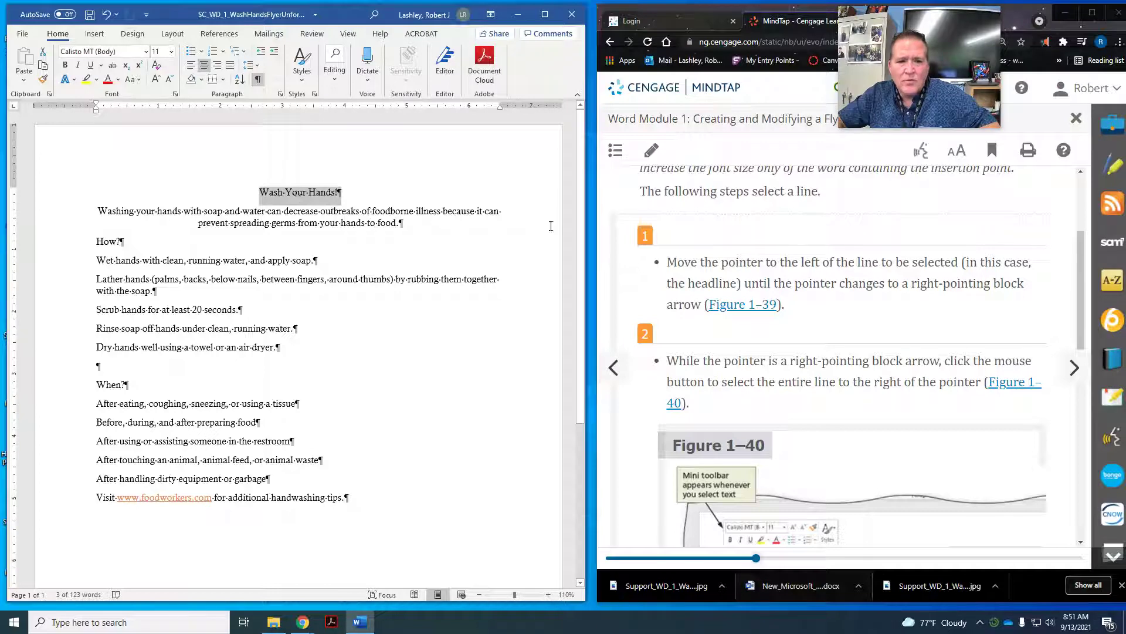
Step: Finish reading WD 1-6f, then advance the textbook to the section on increasing the headline's font size and read its first instruction
scroll(880, 292, "down", 4)
scroll(880, 291, "down", 5)
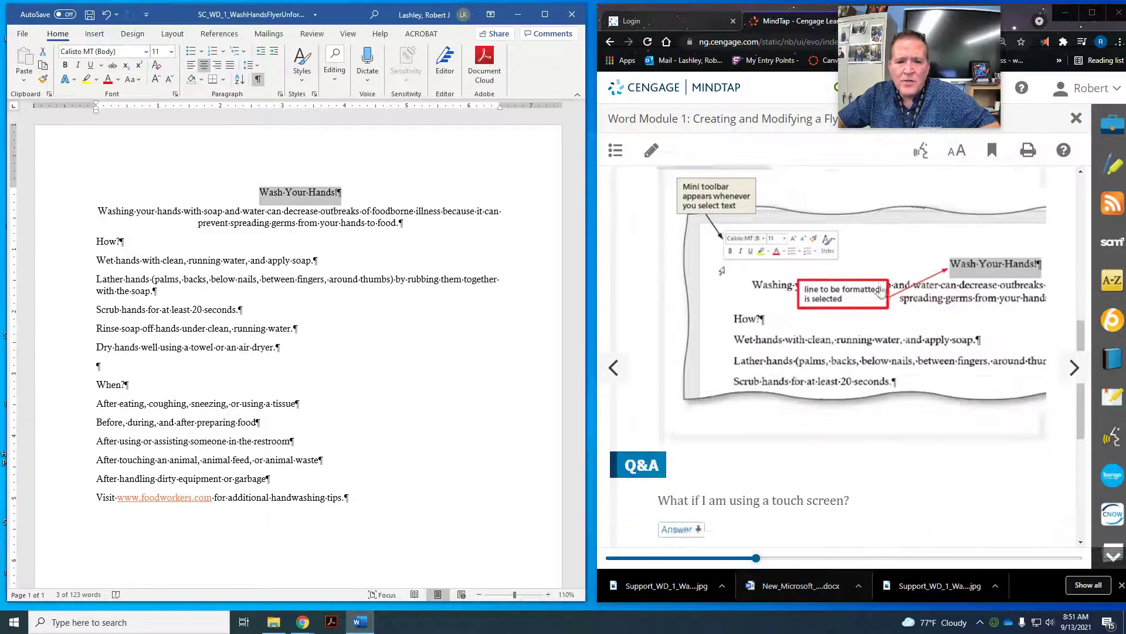
scroll(880, 290, "down", 1)
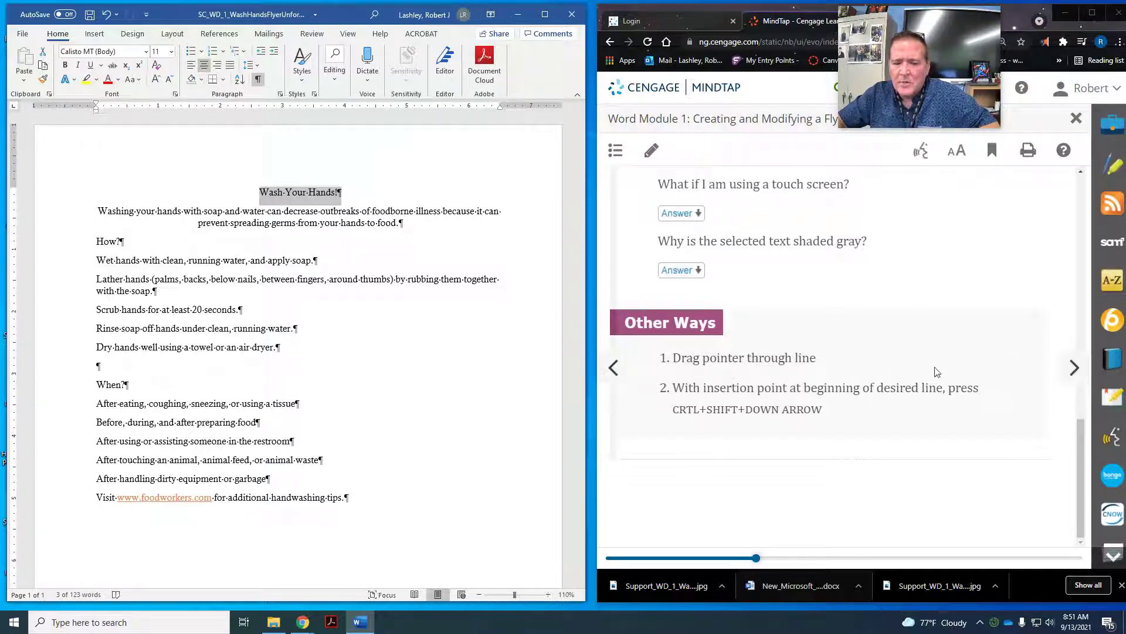
left_click(1081, 379)
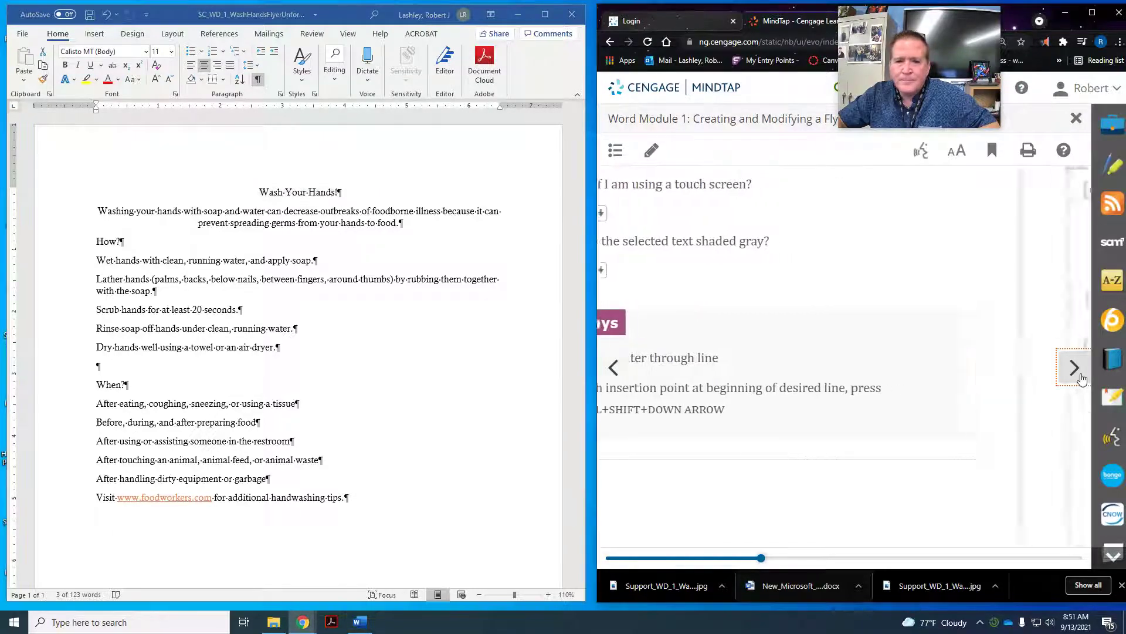
scroll(986, 325, "down", 2)
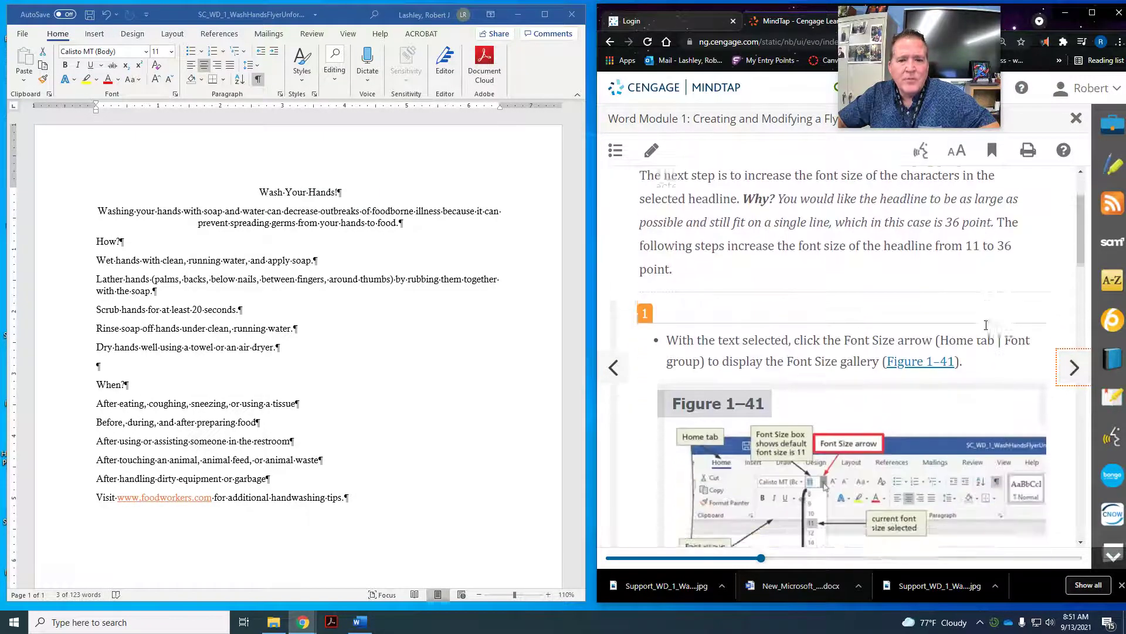
scroll(935, 318, "down", 1)
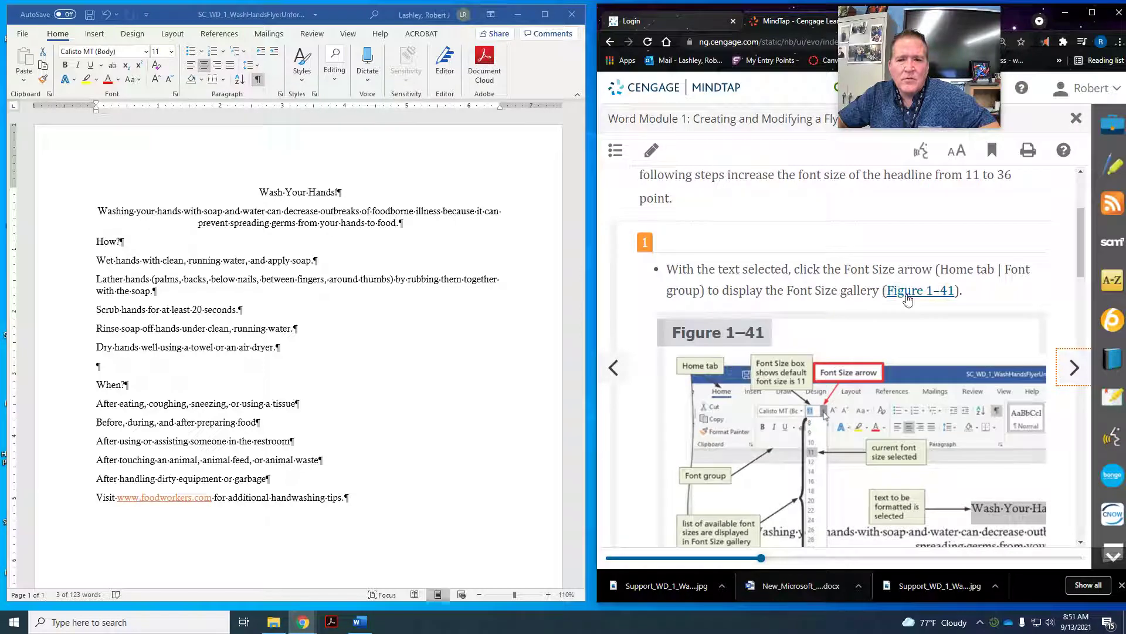
Step: Follow the lesson's font size instructions and set the flyer headline "Wash Your Hands!" to 36 point
scroll(869, 306, "down", 3)
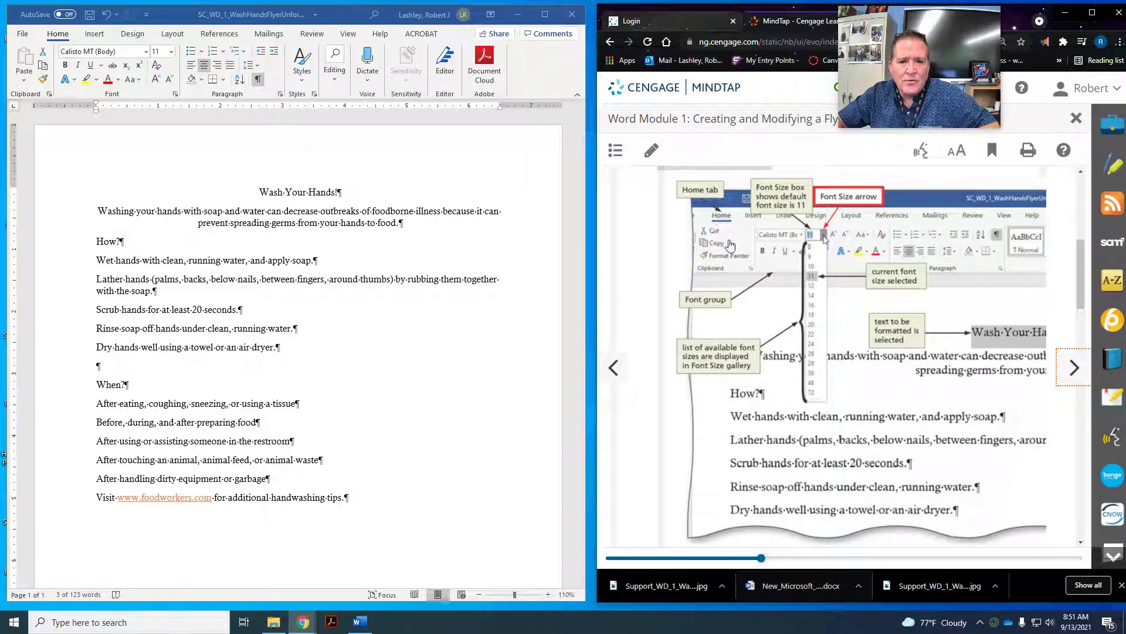
scroll(731, 245, "down", 5)
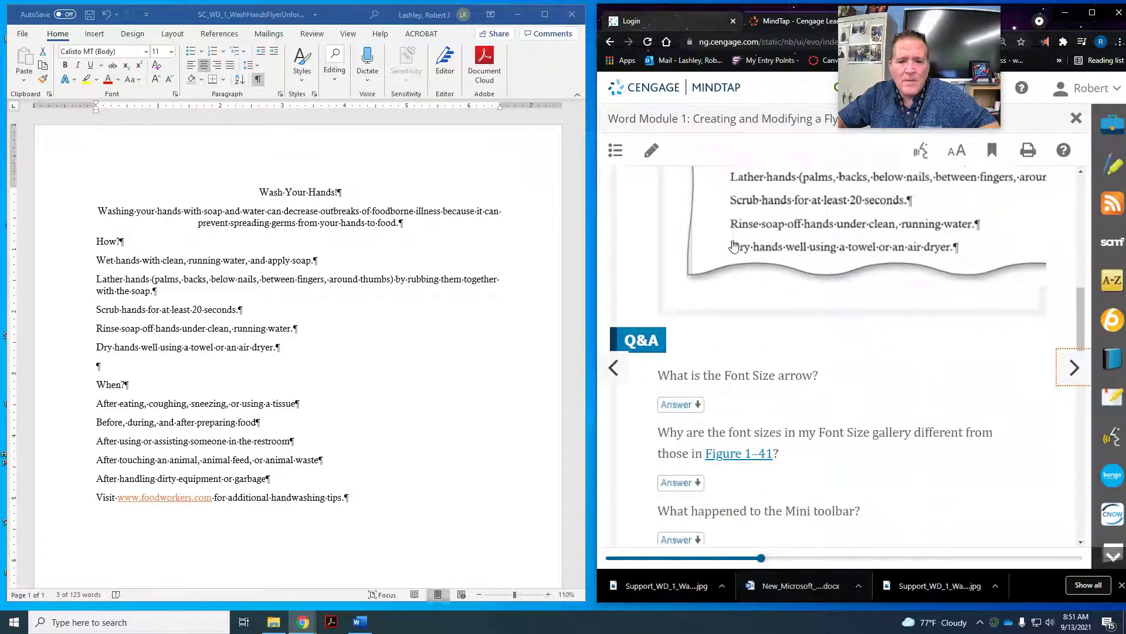
scroll(733, 246, "down", 5)
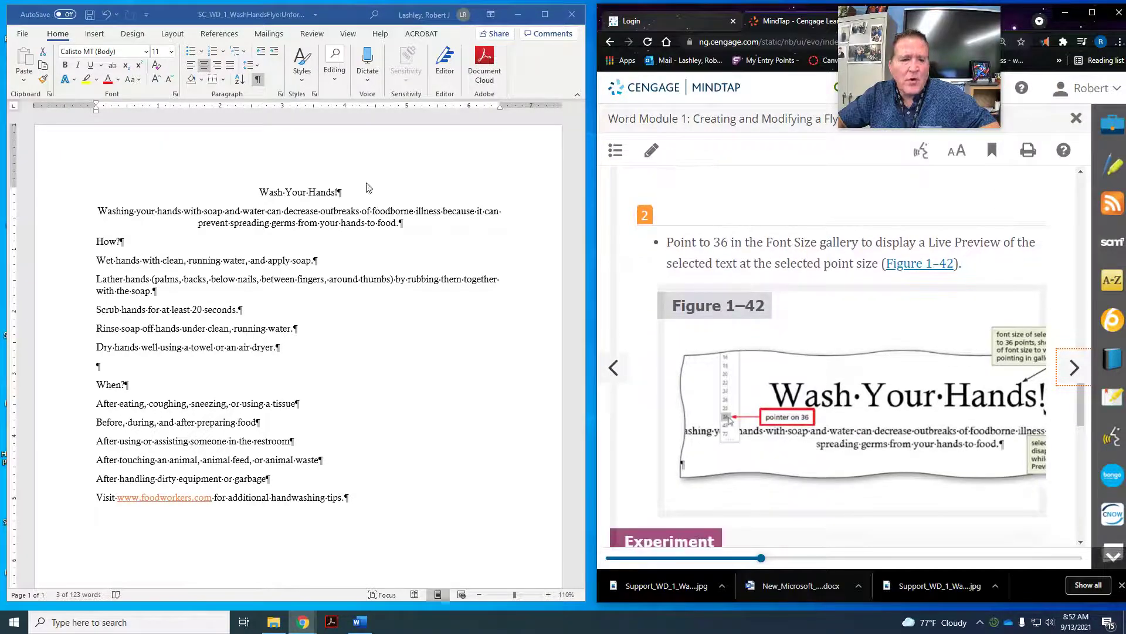
left_click(172, 51)
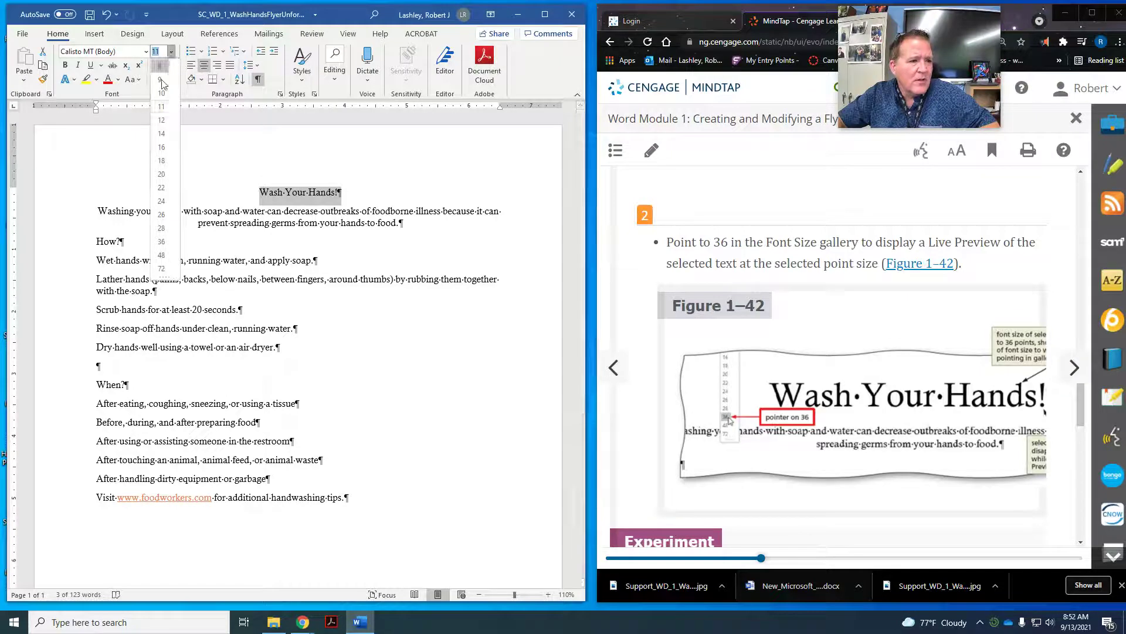
left_click(161, 241)
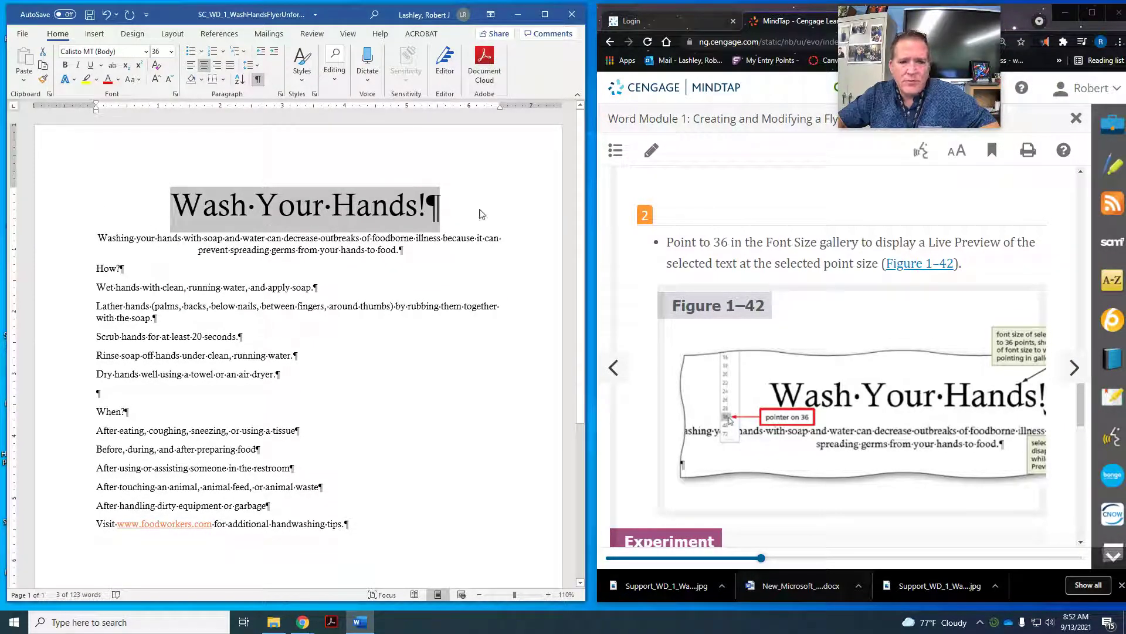
Step: Advance the lesson to section WD 1-6h and read the instructions for changing the font of selected text
scroll(842, 307, "down", 4)
scroll(842, 307, "down", 6)
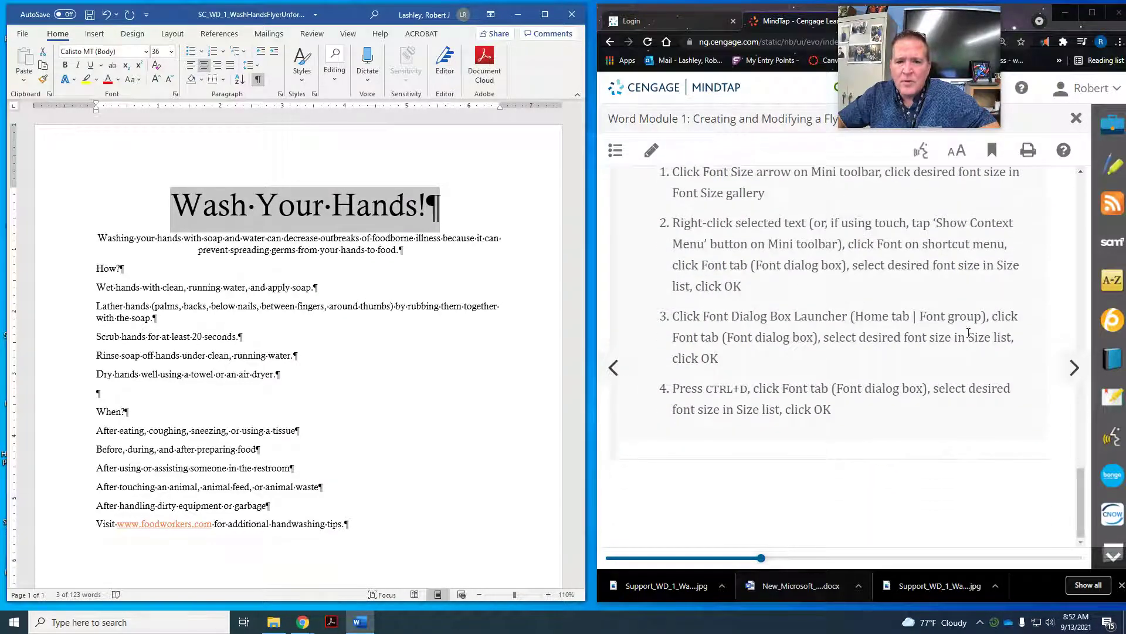
left_click(1075, 369)
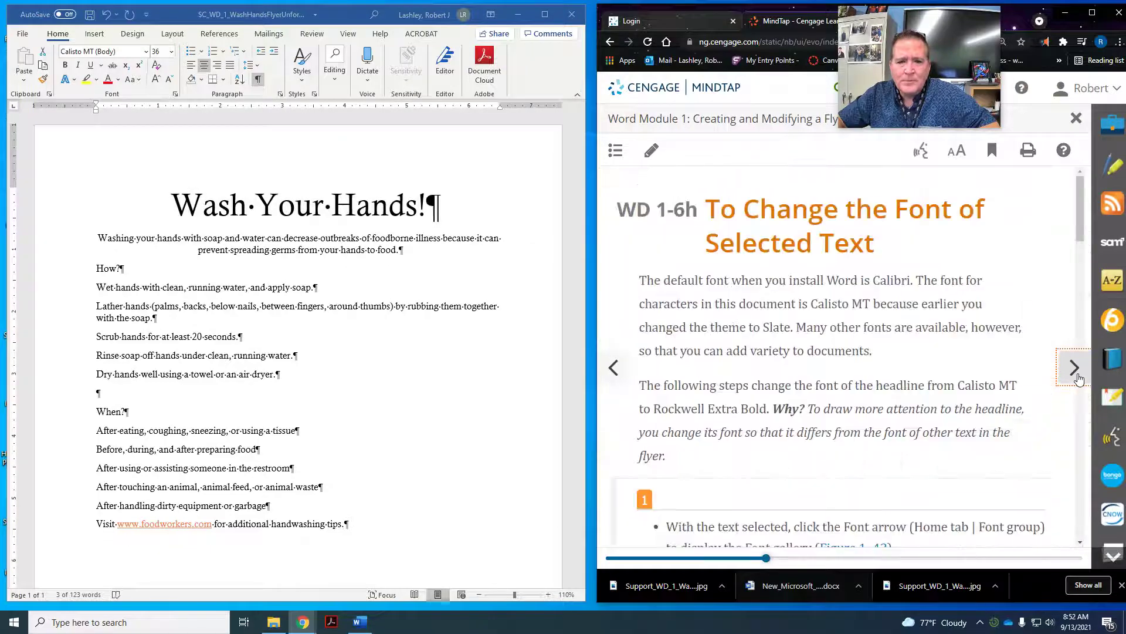
scroll(991, 312, "down", 2)
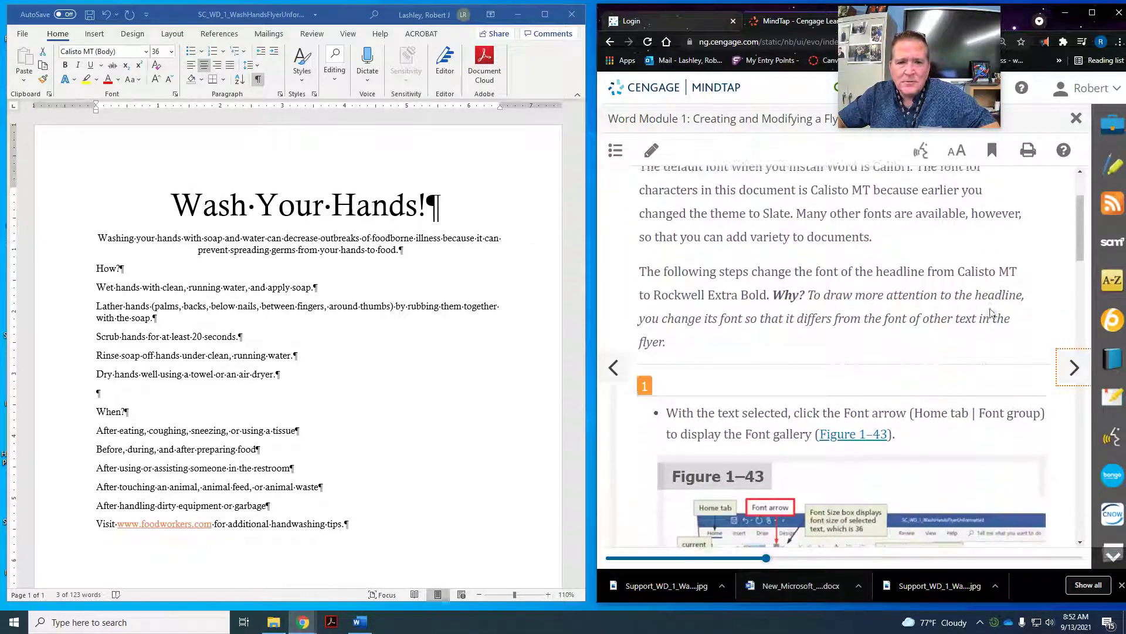
scroll(992, 312, "up", 1)
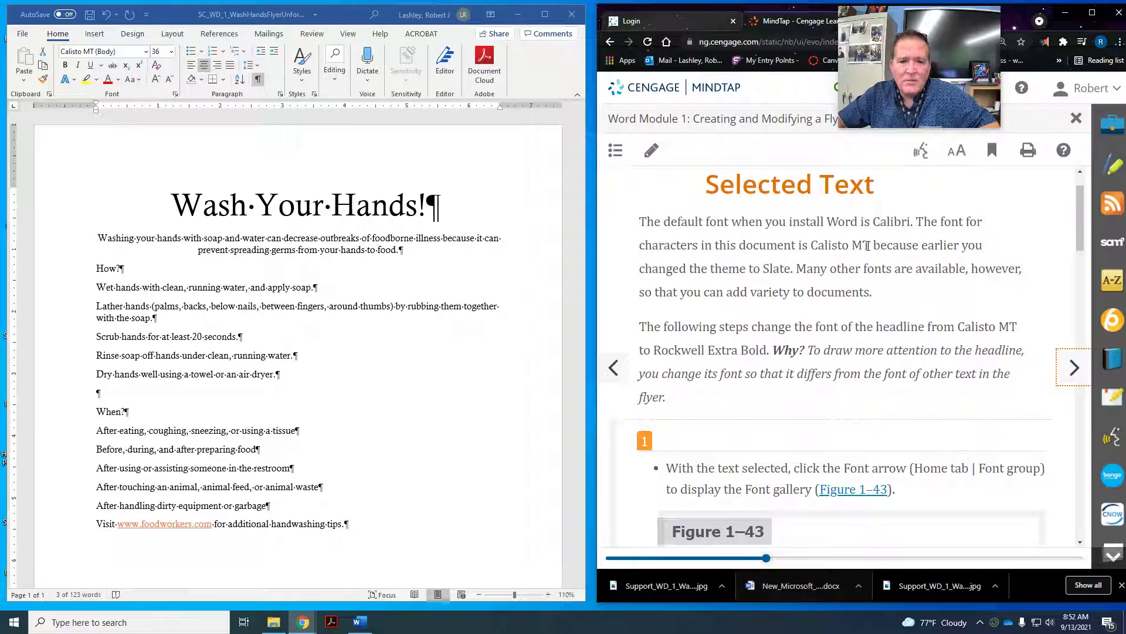
scroll(869, 247, "down", 4)
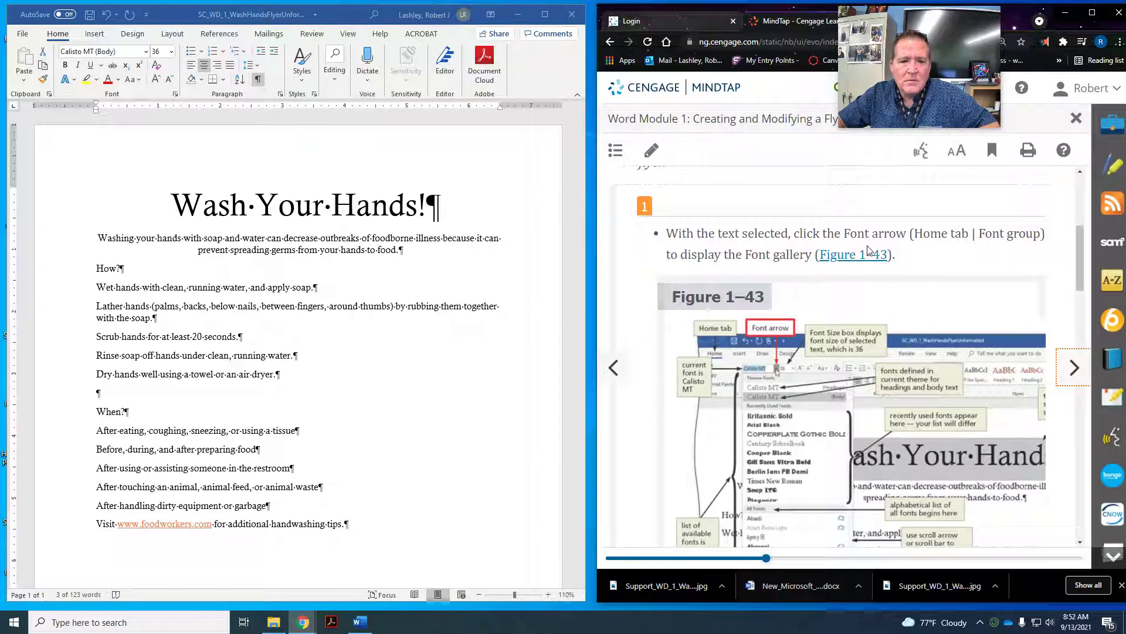
scroll(869, 249, "up", 4)
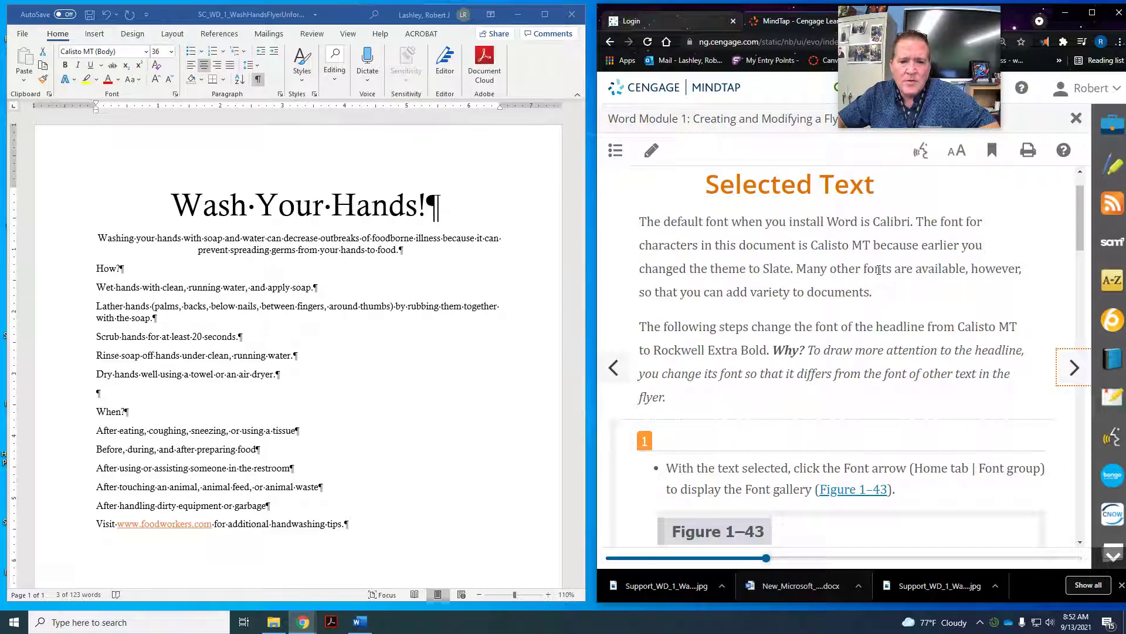
scroll(879, 270, "down", 1)
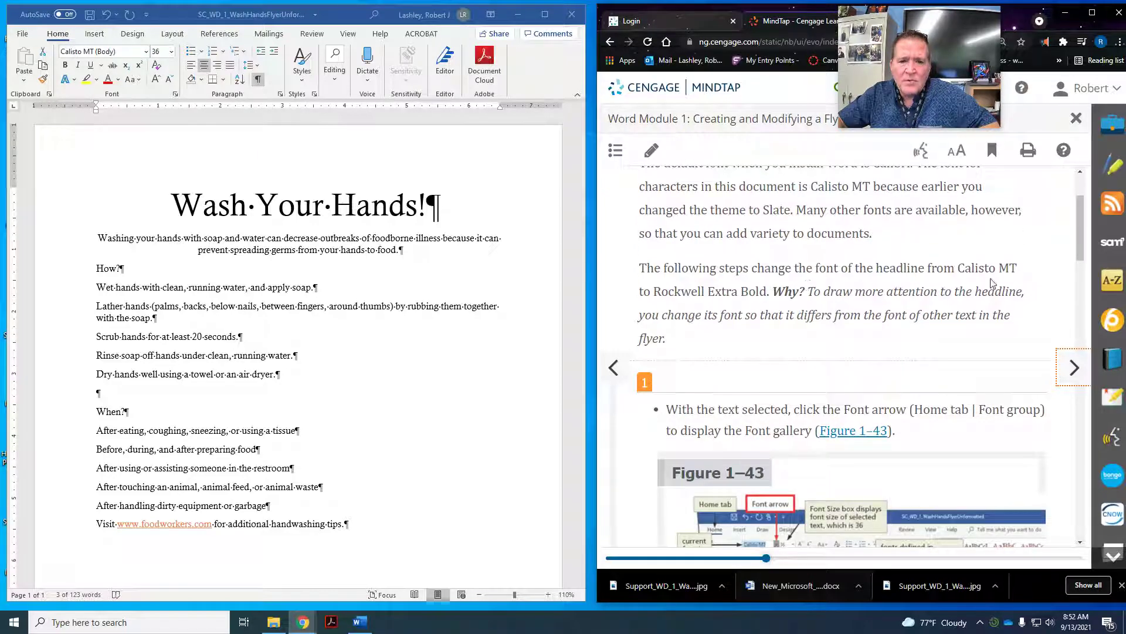
scroll(775, 297, "down", 3)
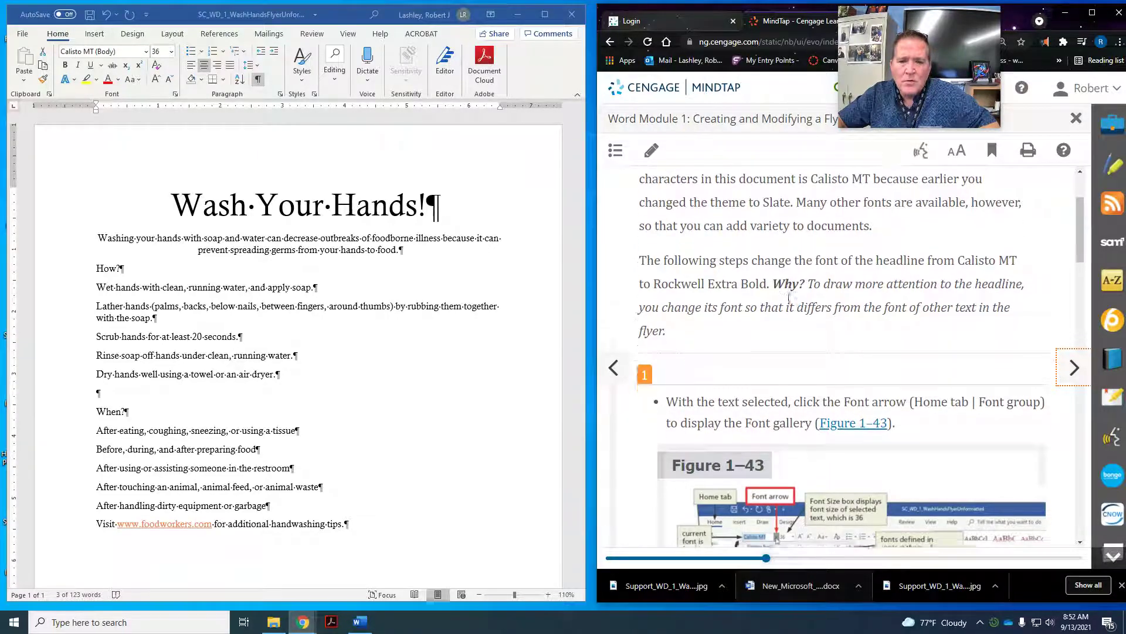
scroll(814, 292, "up", 2)
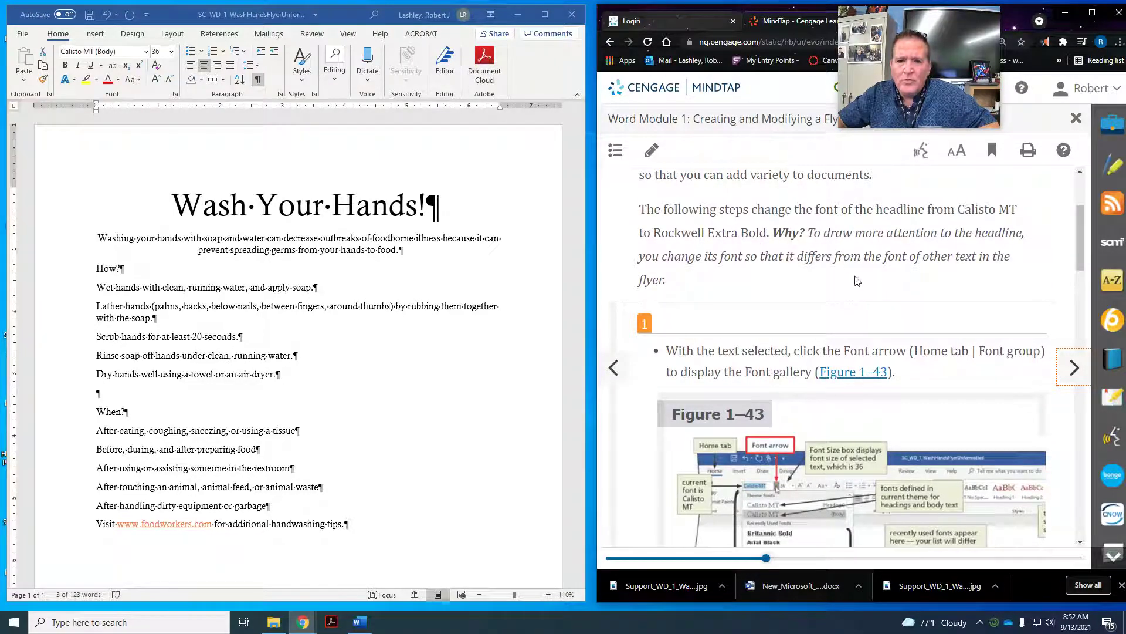
scroll(868, 294, "down", 2)
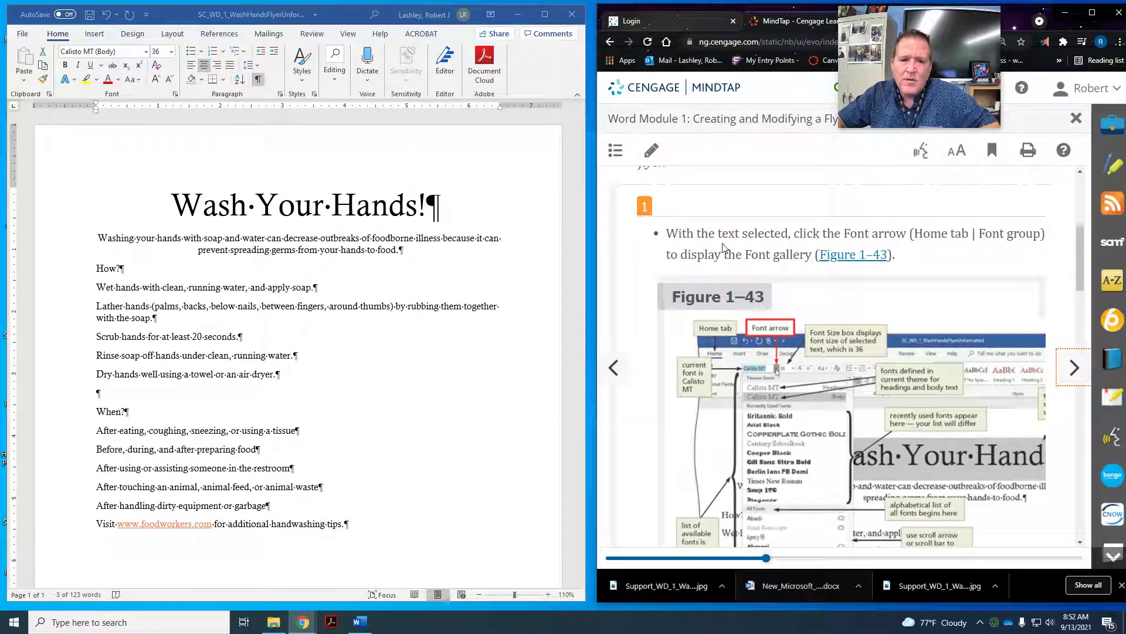
Step: Change the font of the headline "Wash Your Hands!" to Rockwell Extra Bold
triple_click(207, 212)
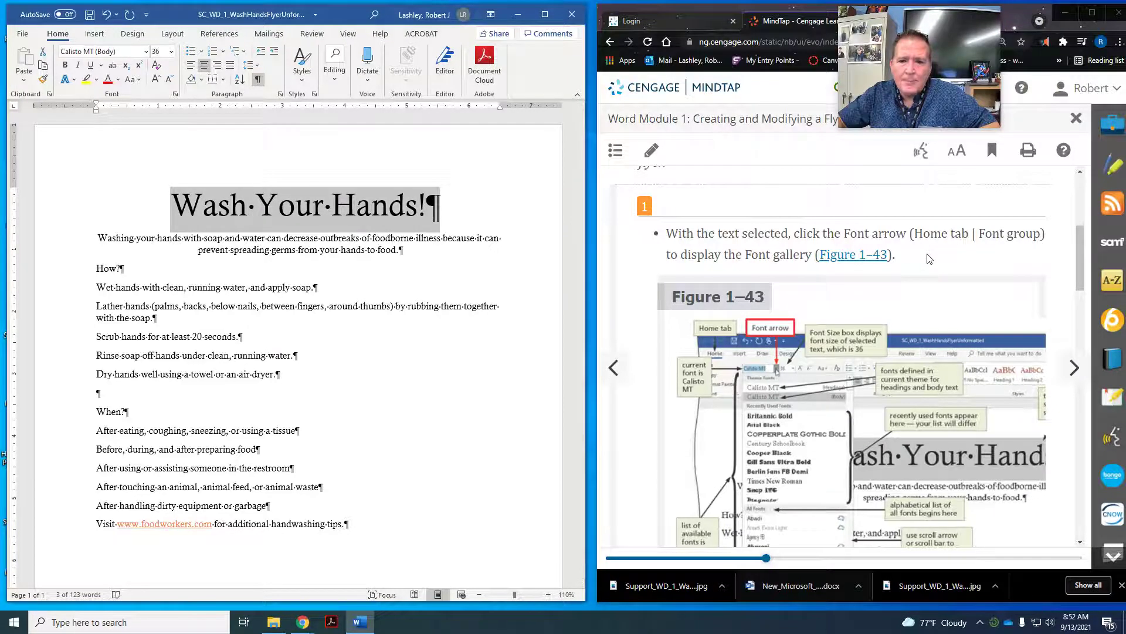
scroll(929, 258, "down", 5)
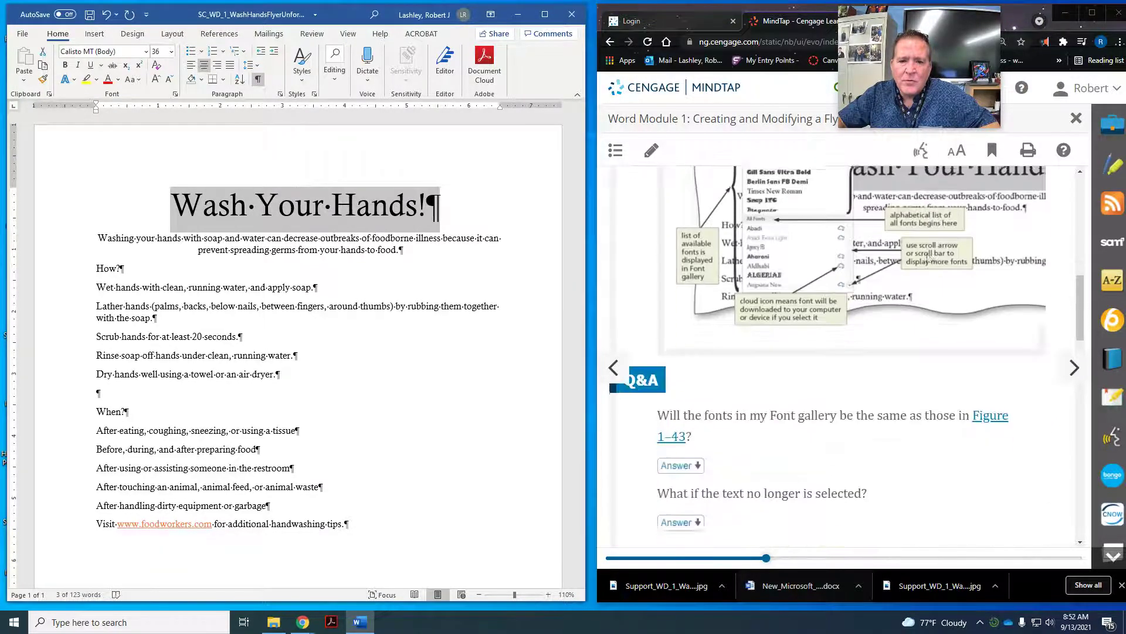
scroll(928, 258, "down", 10)
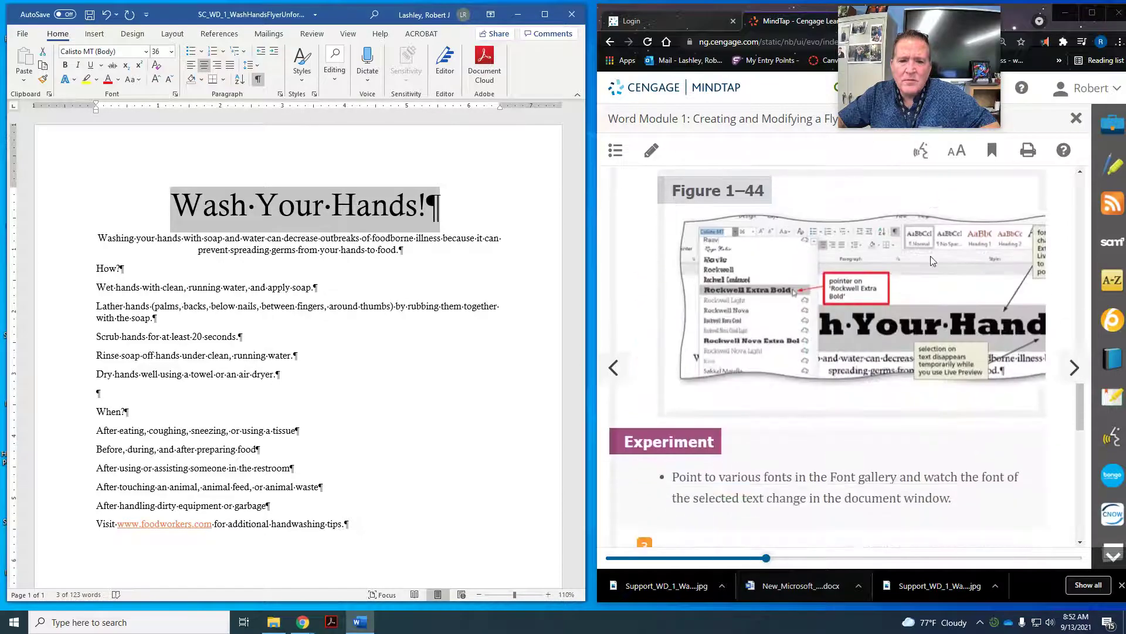
scroll(932, 261, "up", 1)
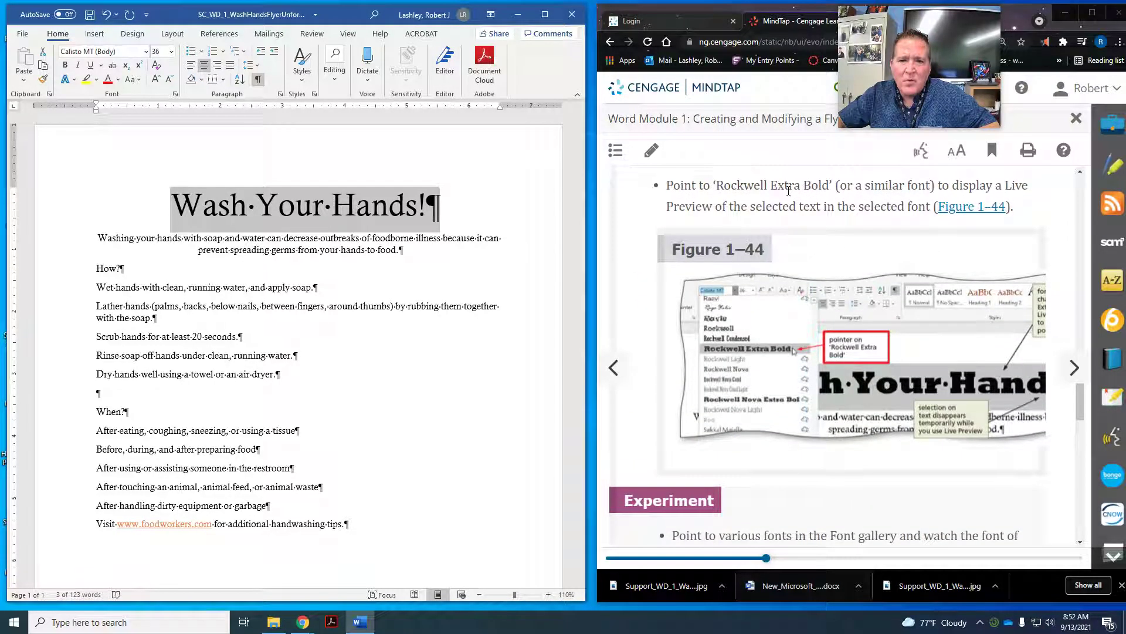
left_click(145, 51)
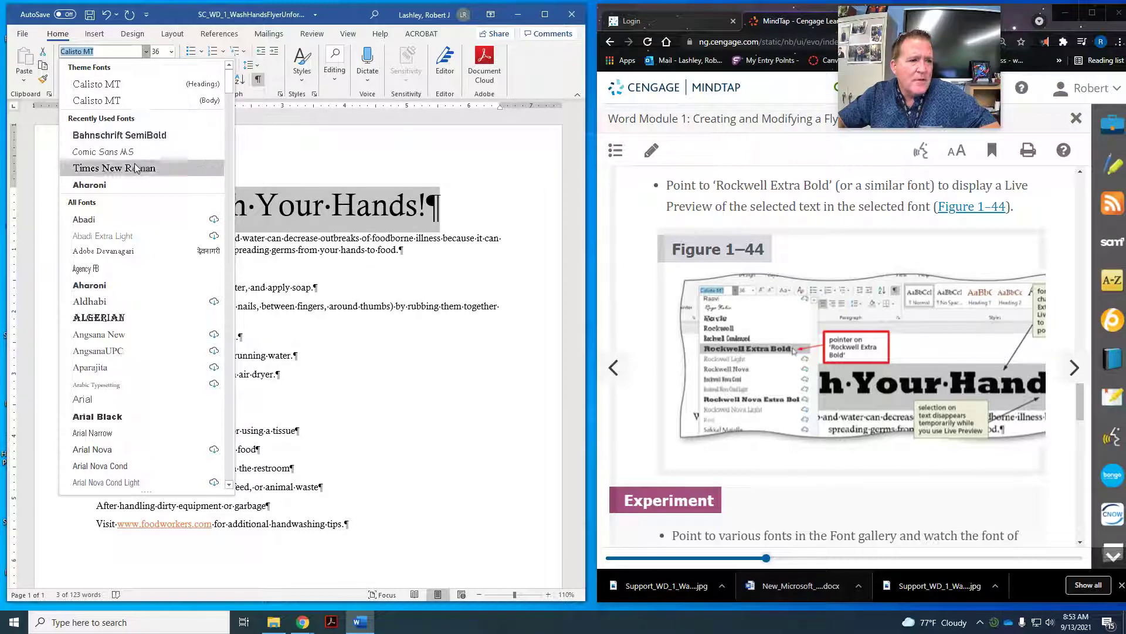
scroll(130, 238, "down", 5)
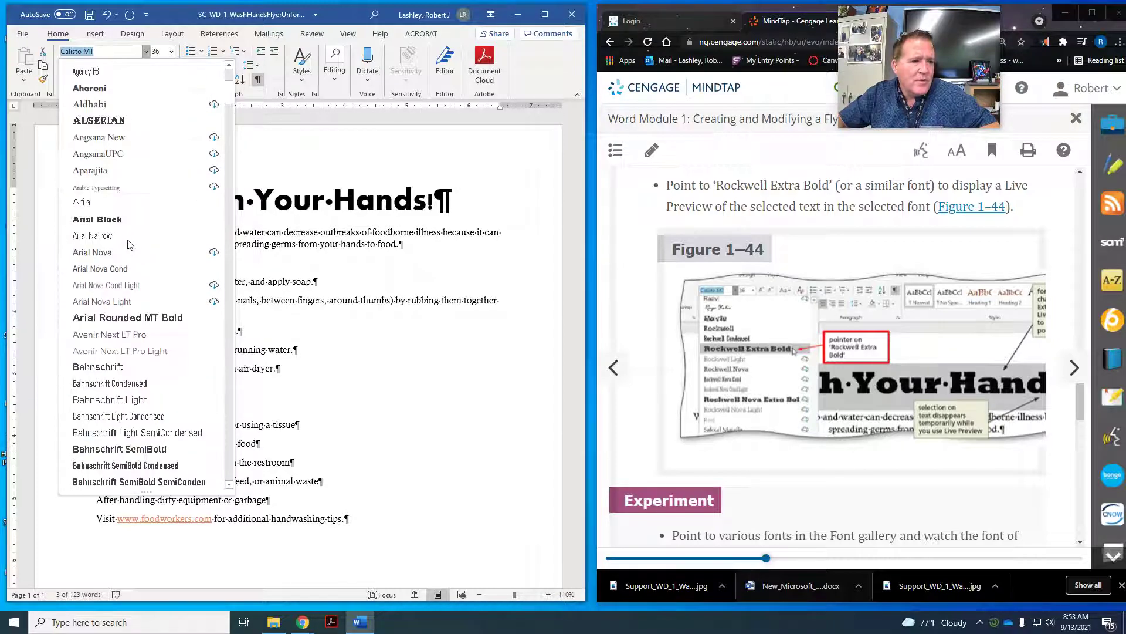
scroll(129, 243, "down", 15)
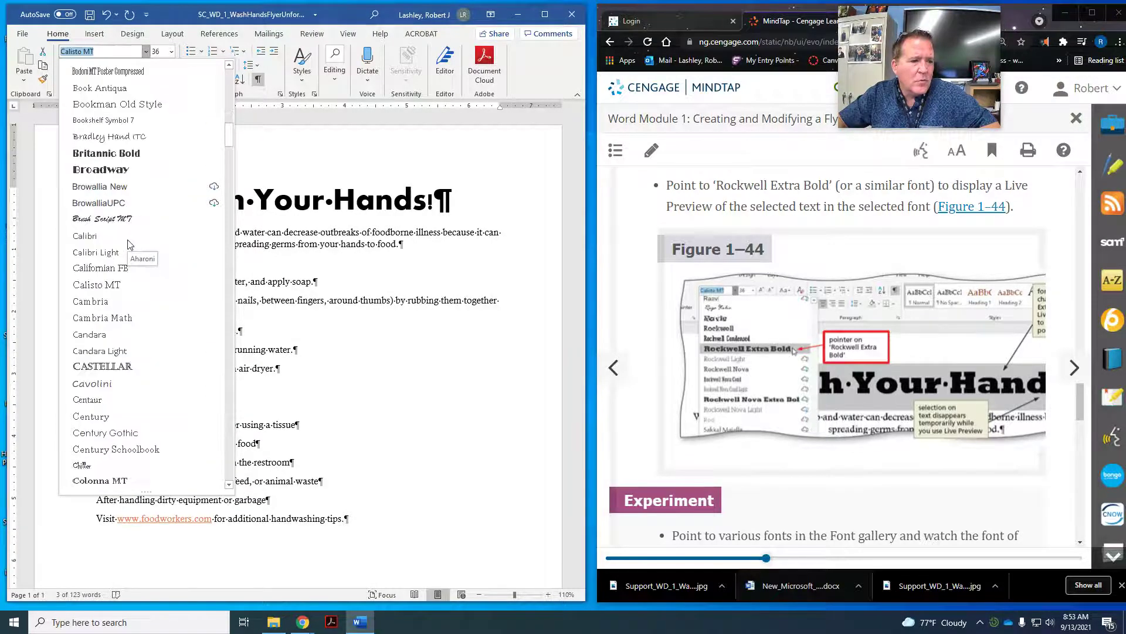
scroll(129, 243, "down", 18)
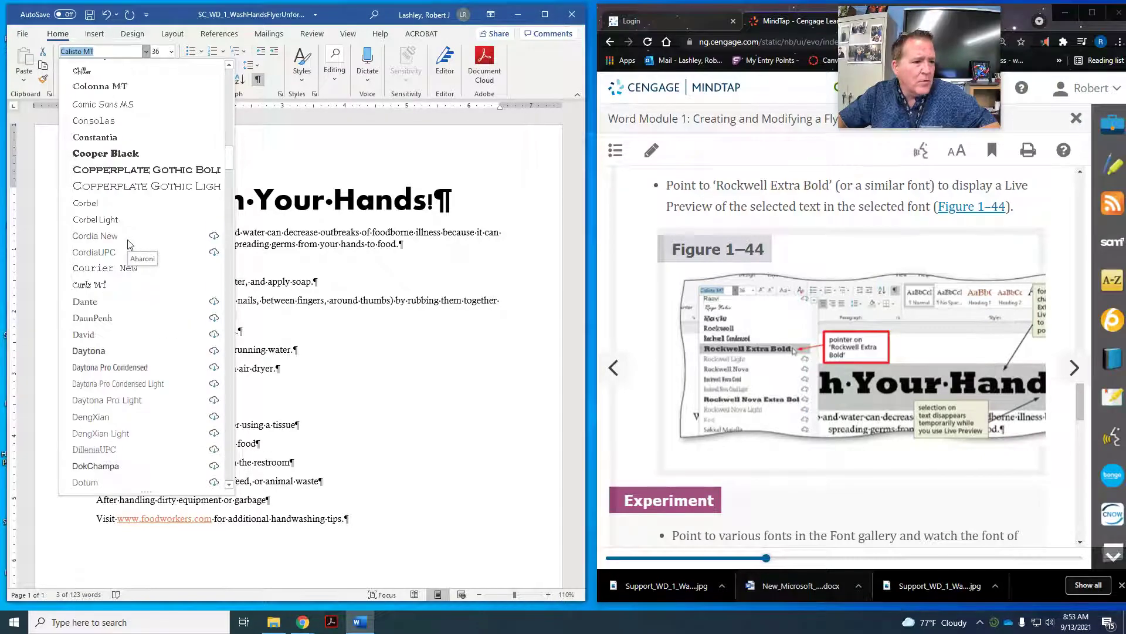
scroll(127, 244, "down", 15)
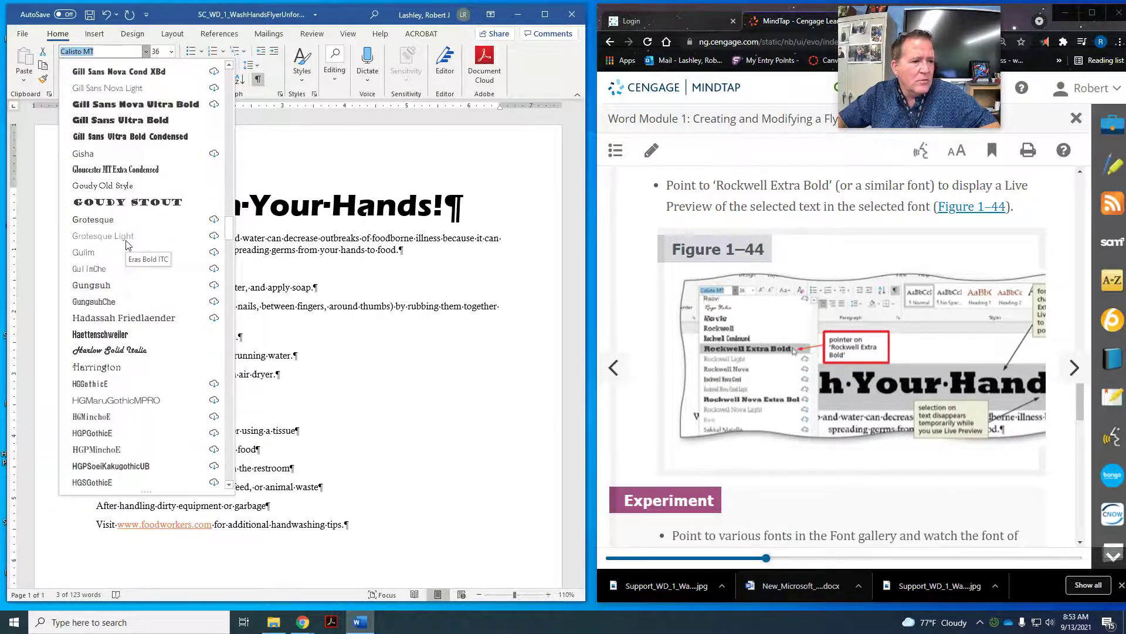
scroll(125, 244, "down", 15)
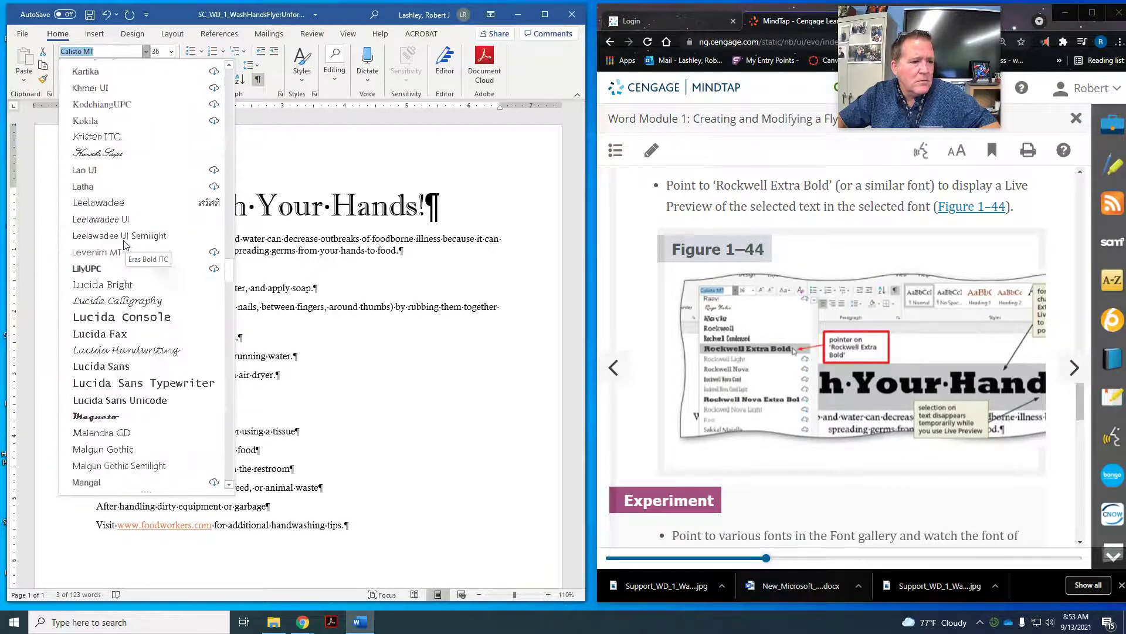
scroll(125, 244, "down", 15)
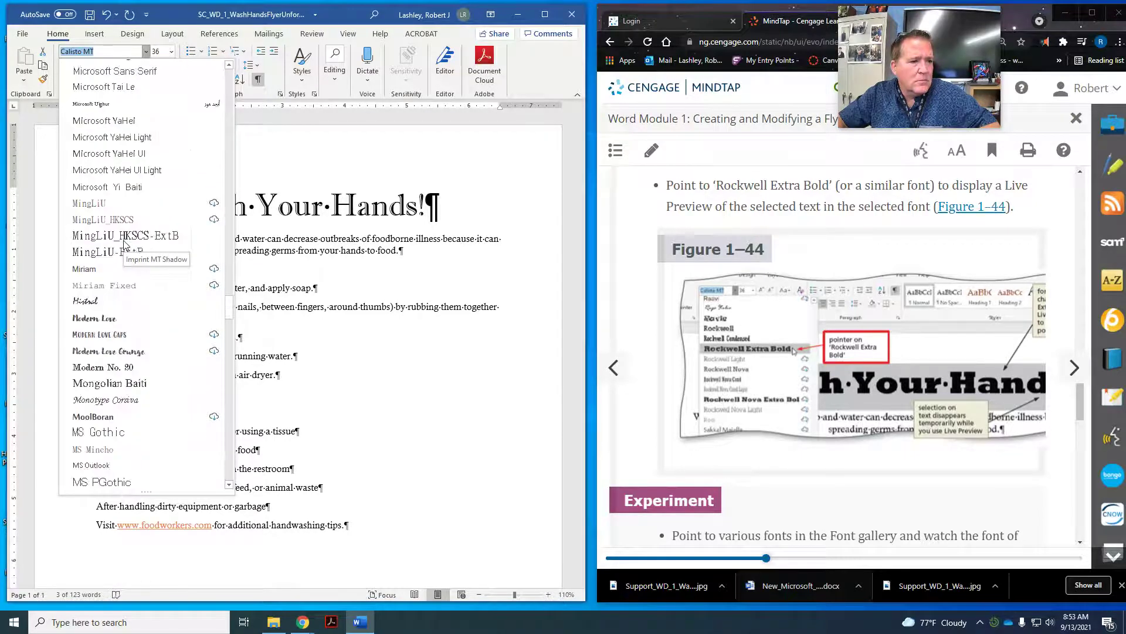
scroll(124, 244, "down", 6)
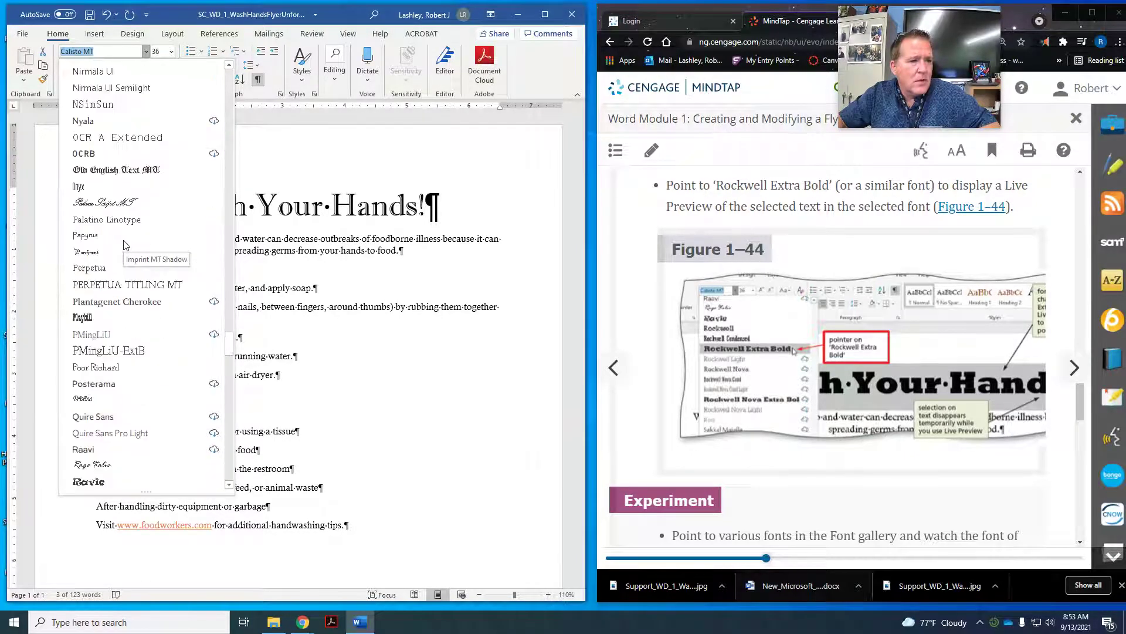
scroll(124, 244, "down", 3)
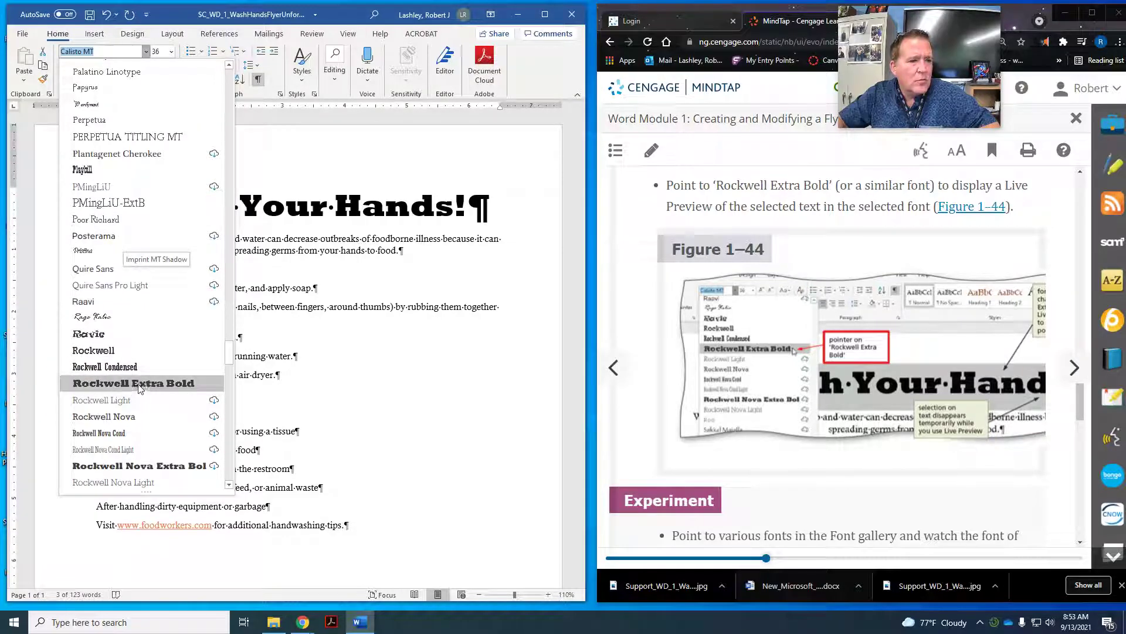
left_click(139, 386)
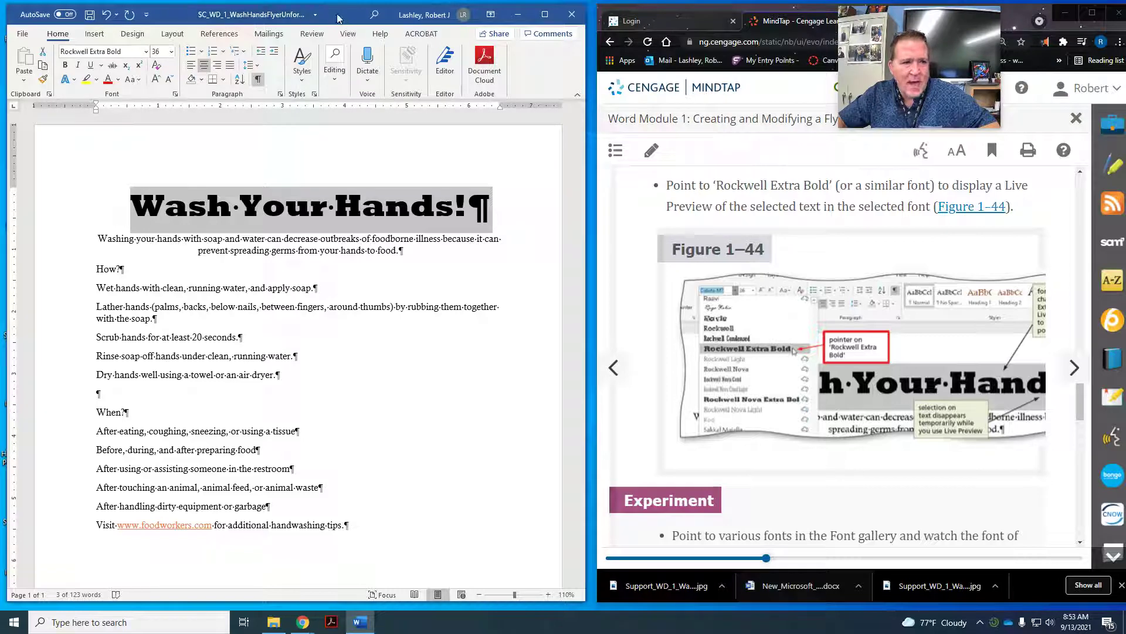
Step: Advance the lesson to section WD 1-6i on changing case and convert the flyer headline to UPPERCASE
scroll(950, 344, "down", 4)
scroll(950, 344, "down", 8)
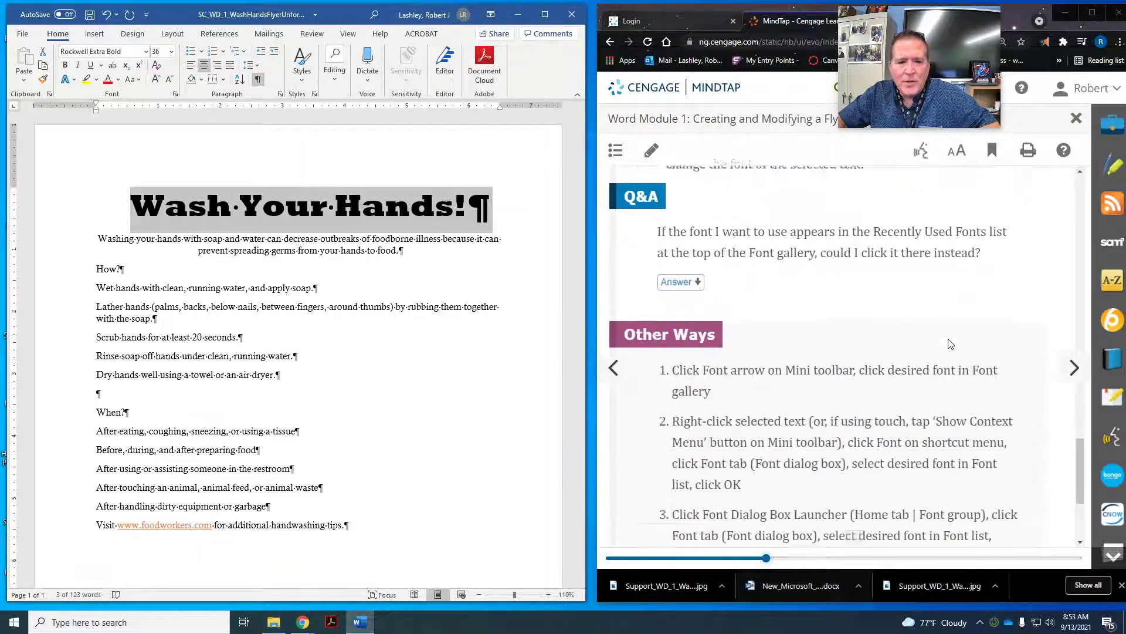
left_click(1074, 368)
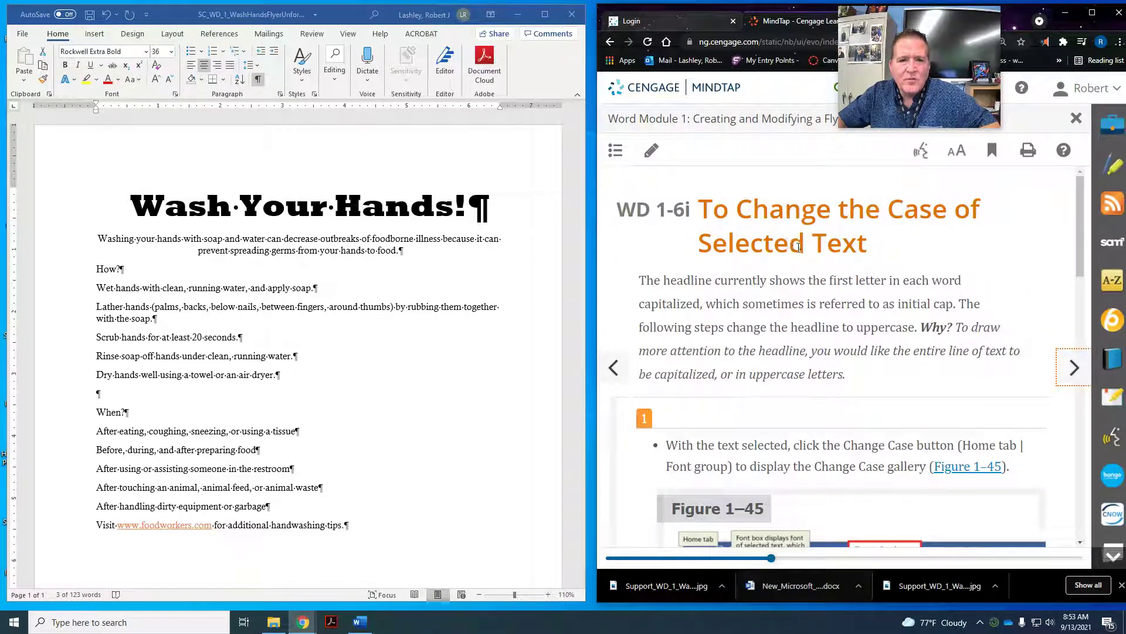
scroll(799, 247, "down", 1)
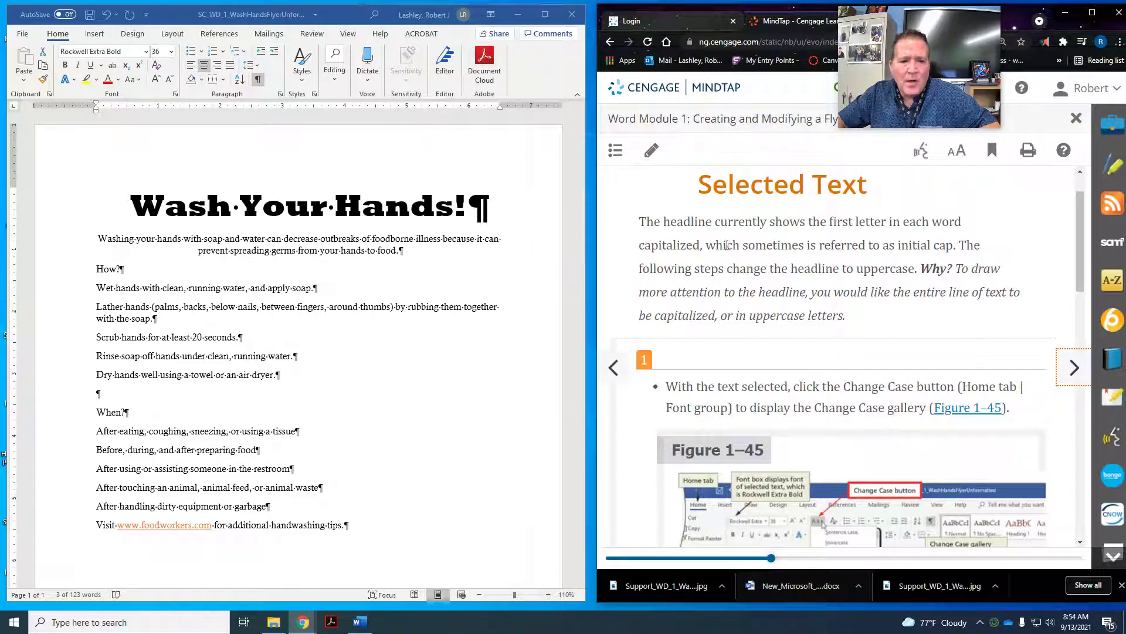
scroll(756, 265, "down", 3)
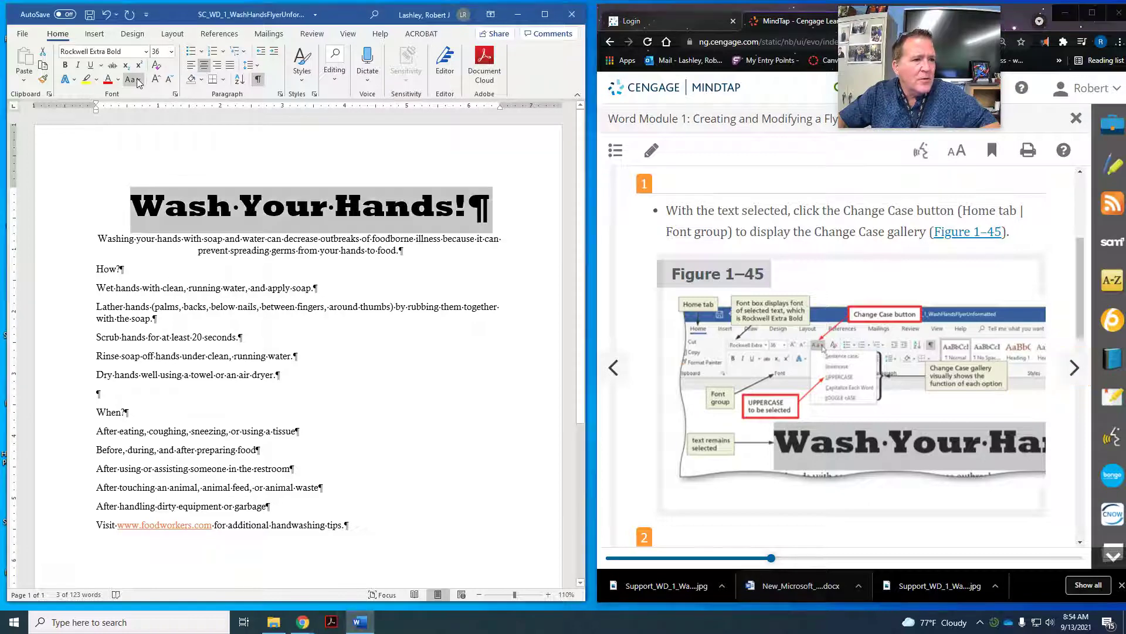
left_click(137, 81)
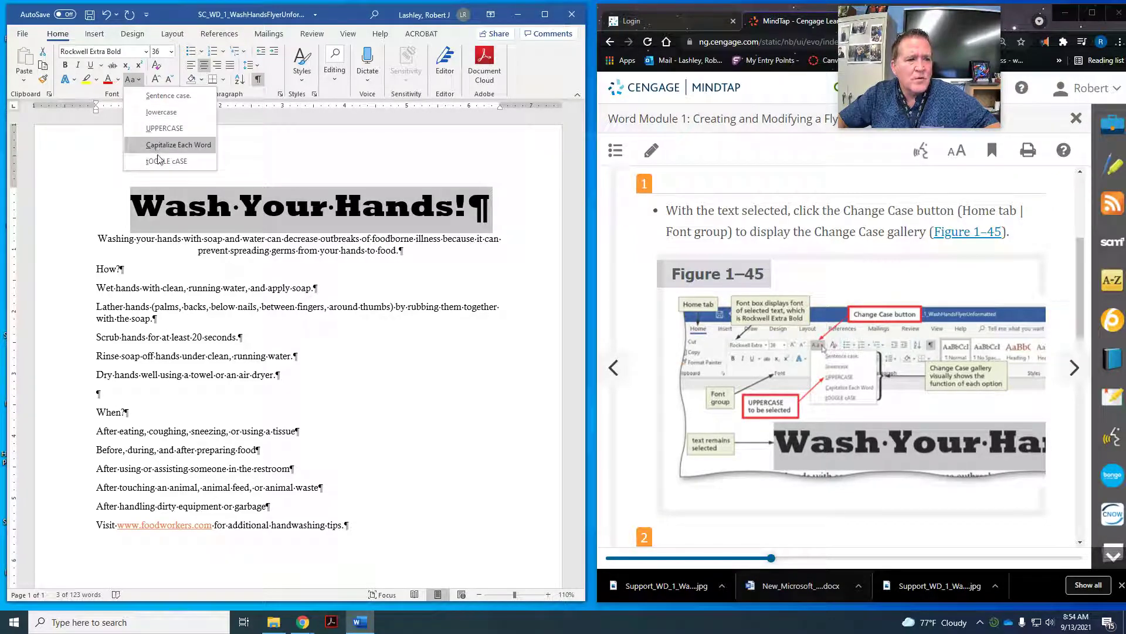
left_click(174, 128)
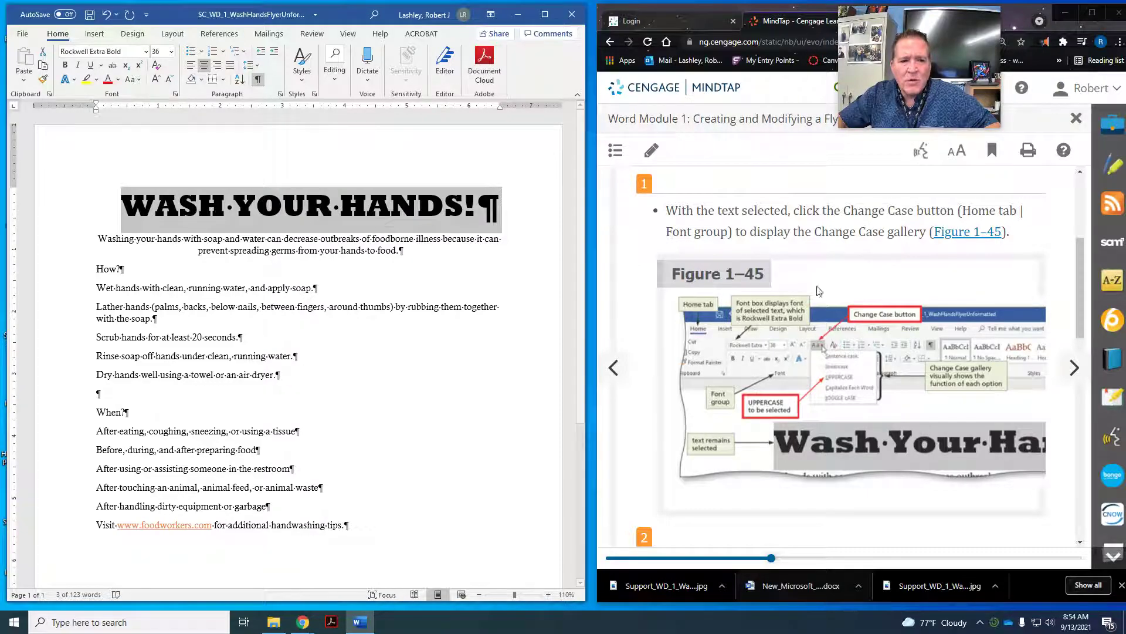
Step: Finish reading the change case section, advance the lesson to WD 1-6j and read how to apply a preset text effect
scroll(889, 308, "down", 3)
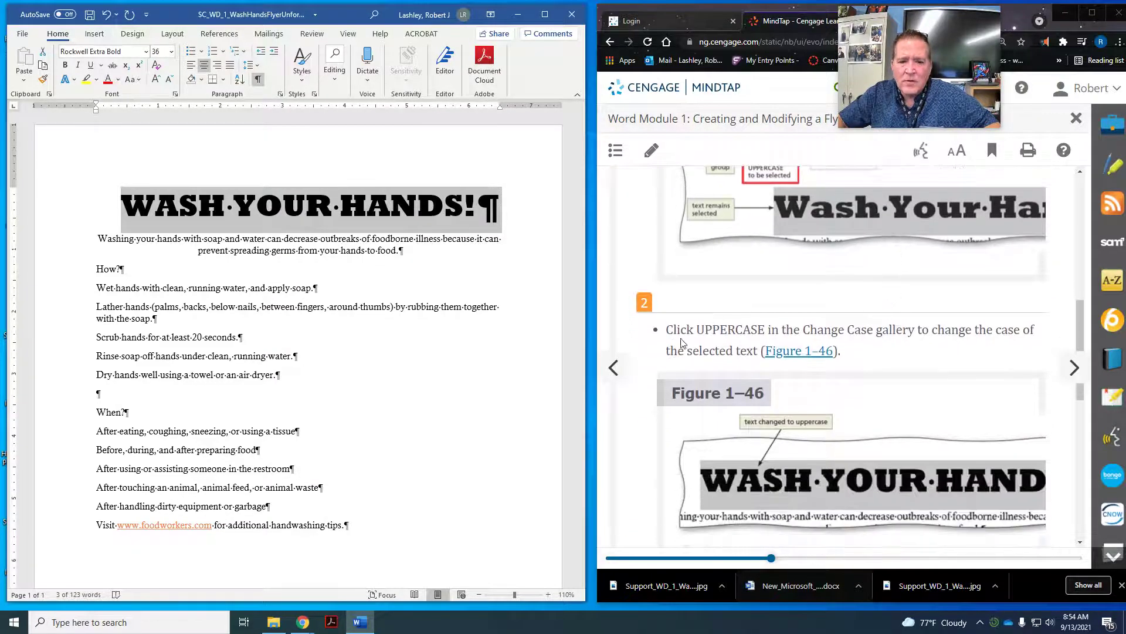
scroll(841, 346, "down", 2)
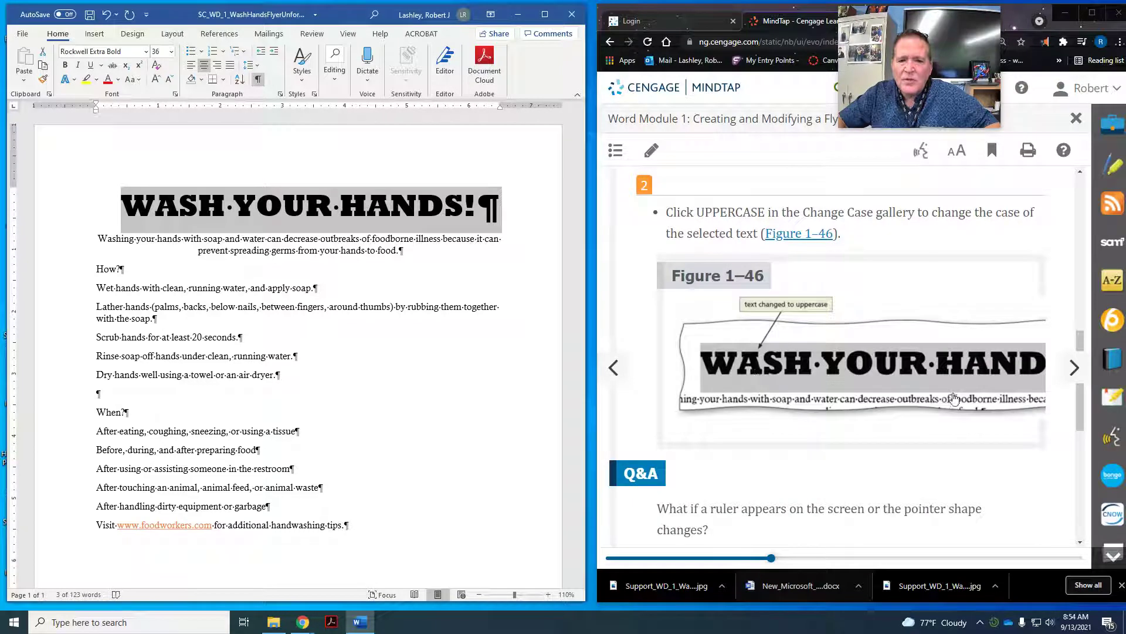
scroll(951, 395, "down", 1)
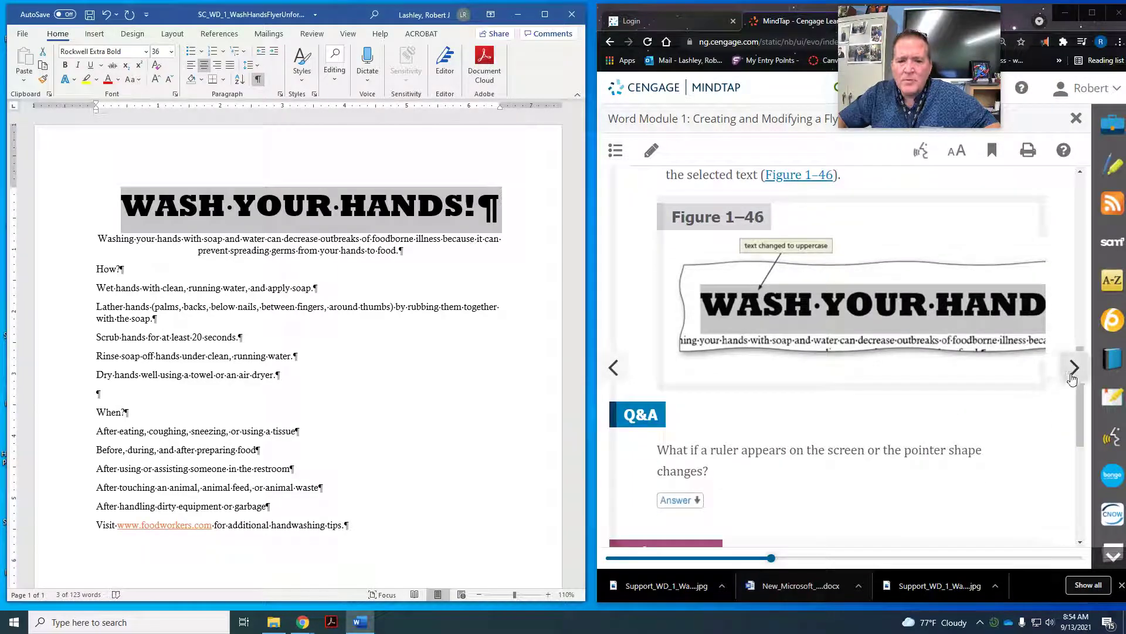
scroll(911, 353, "down", 1)
scroll(911, 353, "down", 5)
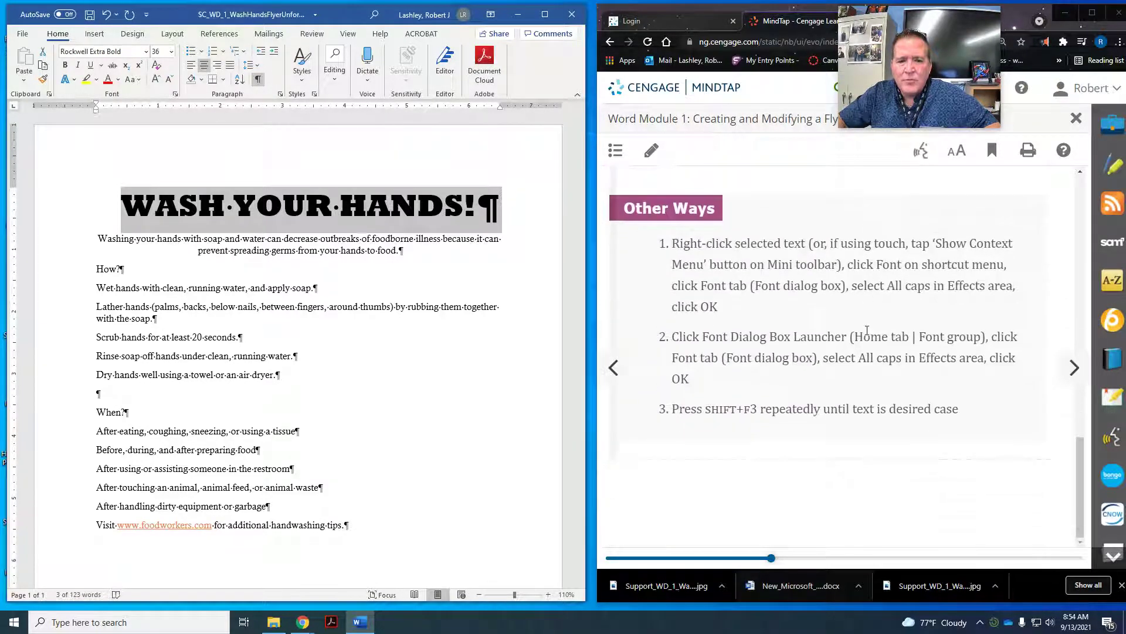
left_click(1074, 367)
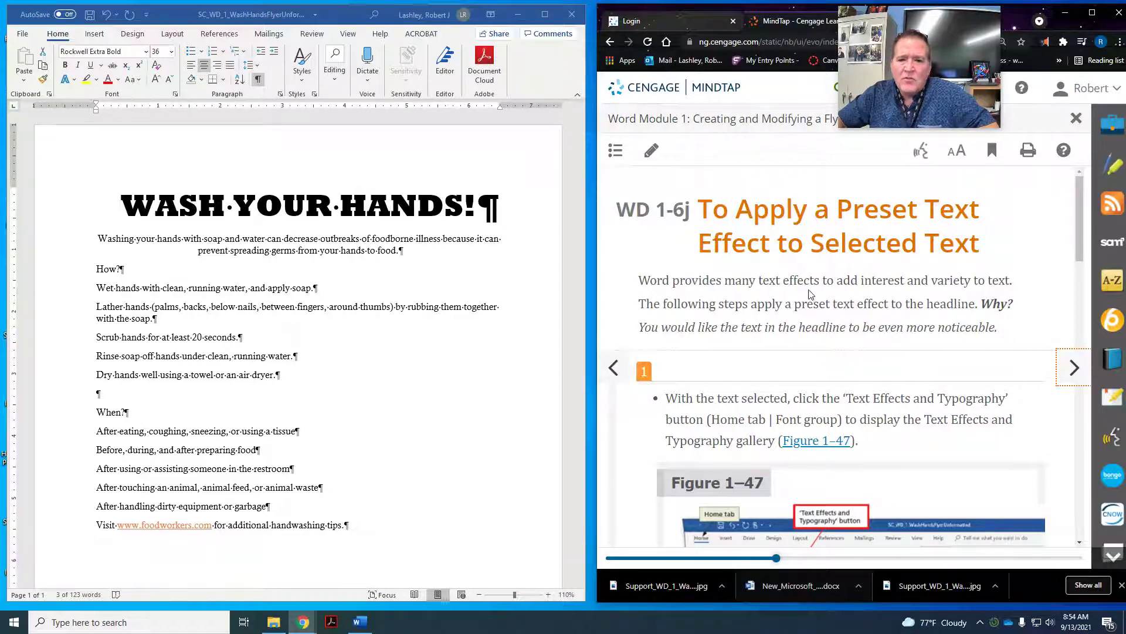
scroll(834, 293, "down", 3)
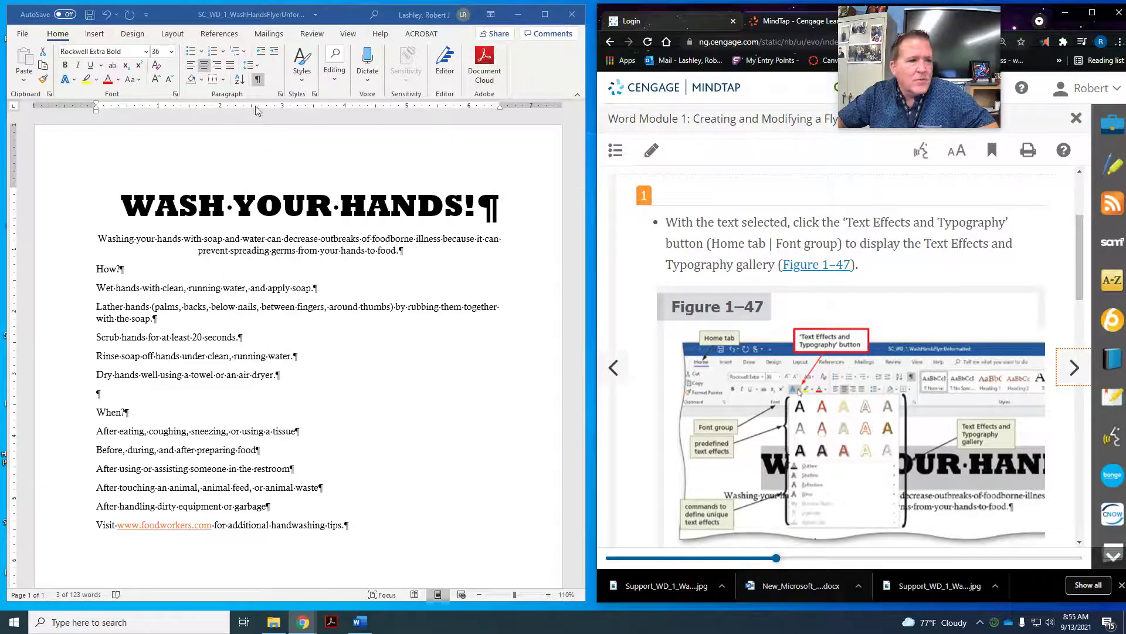
Step: Apply the text effect "Fill: White; Outline: Brown, Accent color 1; Glow: Brown, Accent color 1" to the flyer headline
left_click(73, 84)
left_click(76, 82)
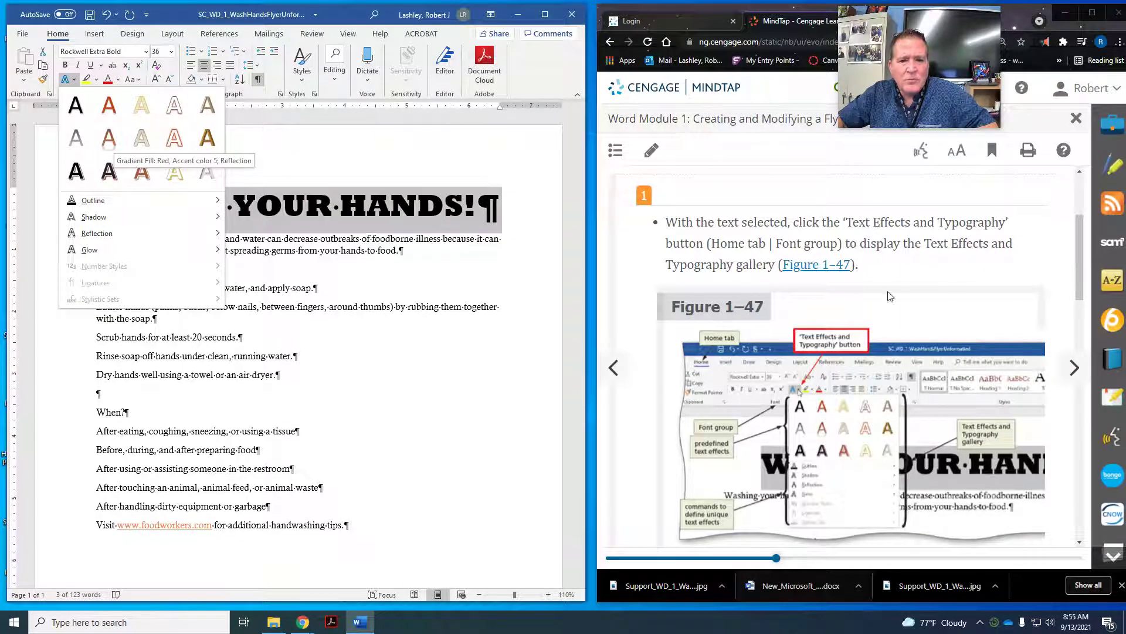
scroll(957, 284, "down", 5)
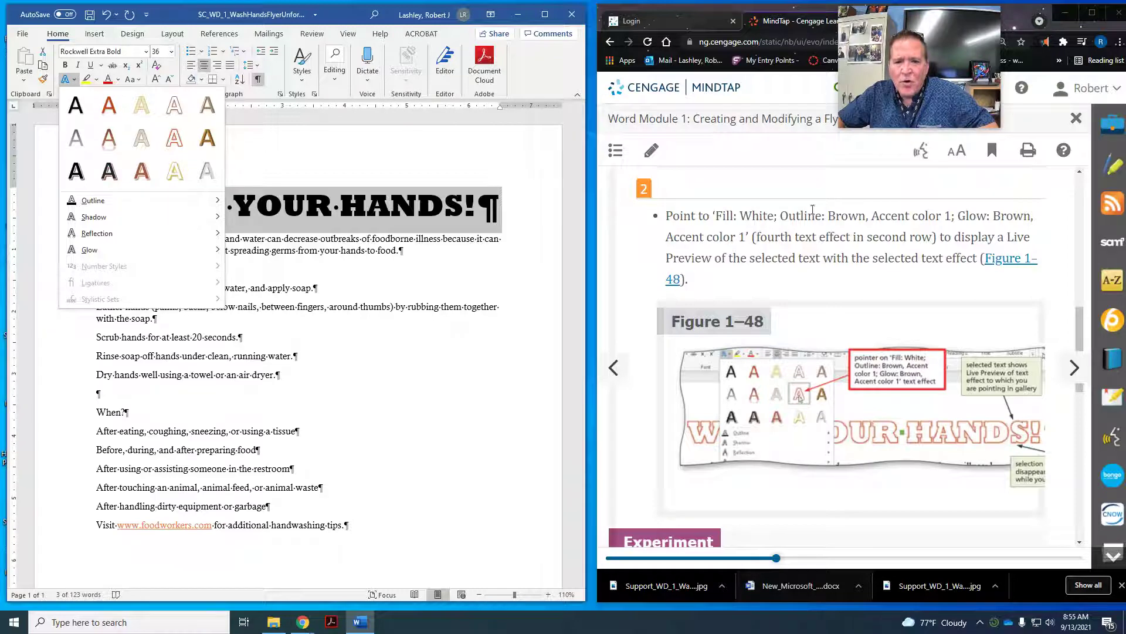
left_click_drag(760, 238, 930, 240)
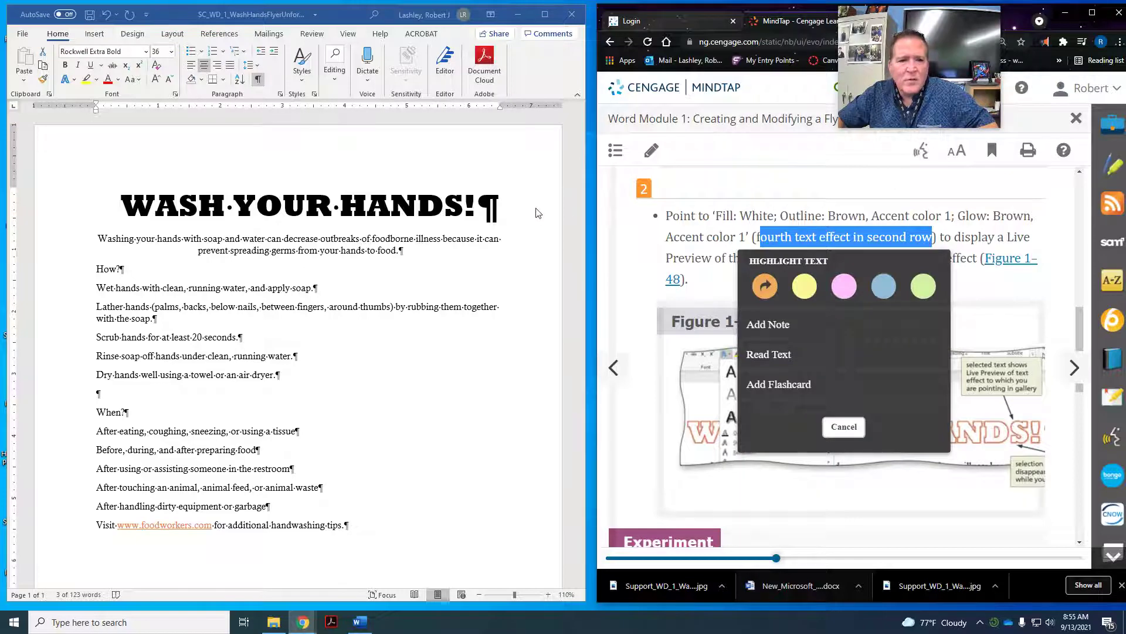
left_click(844, 427)
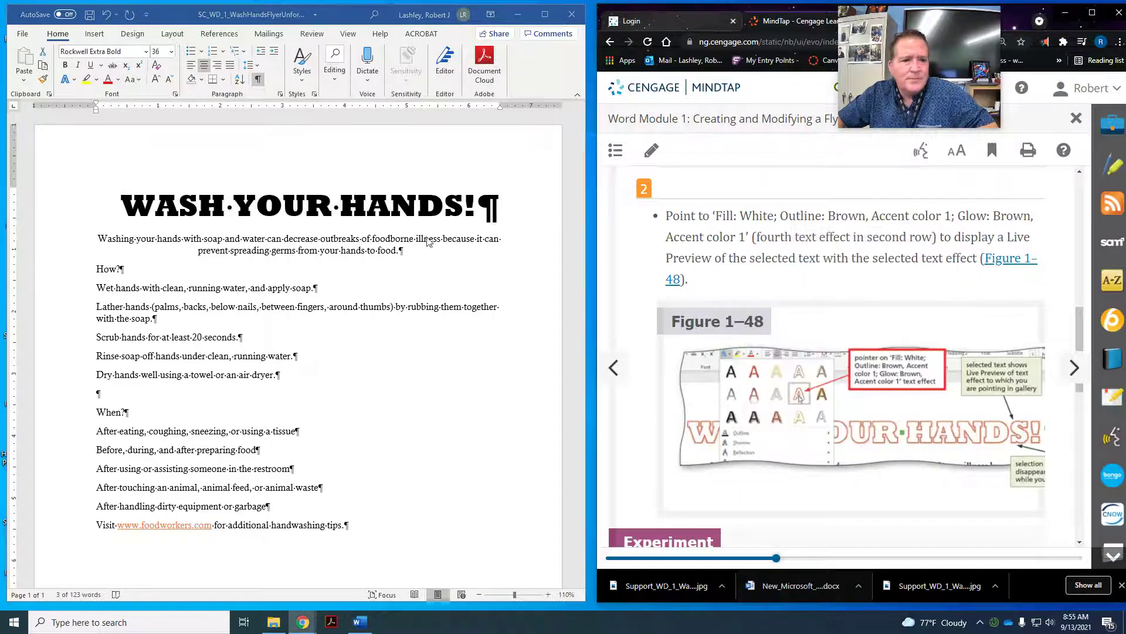
triple_click(378, 213)
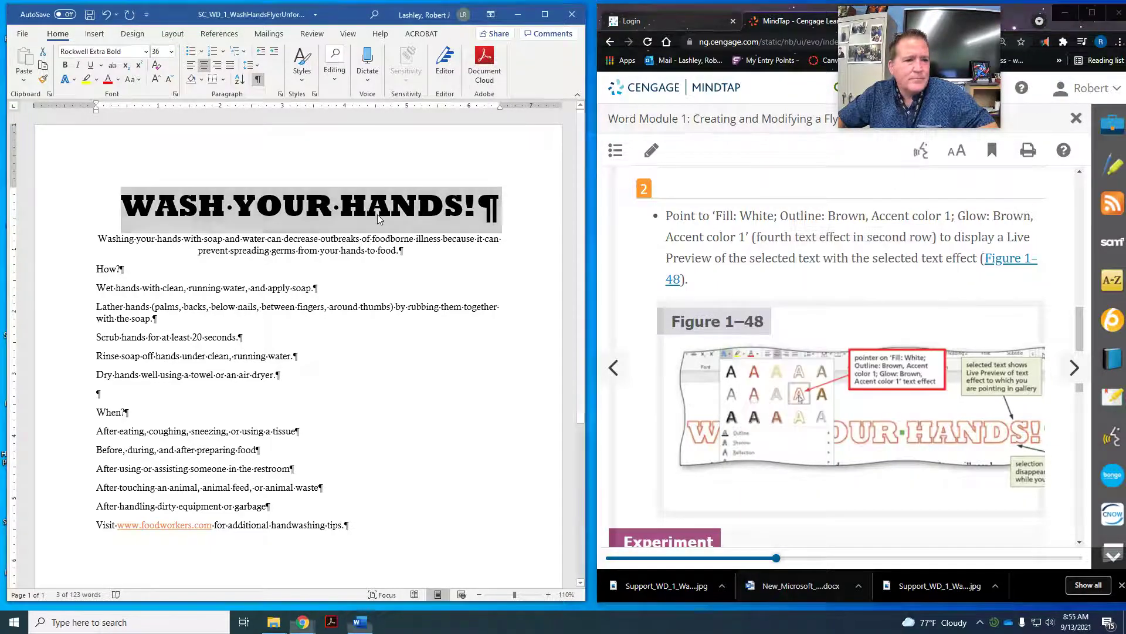
left_click(75, 81)
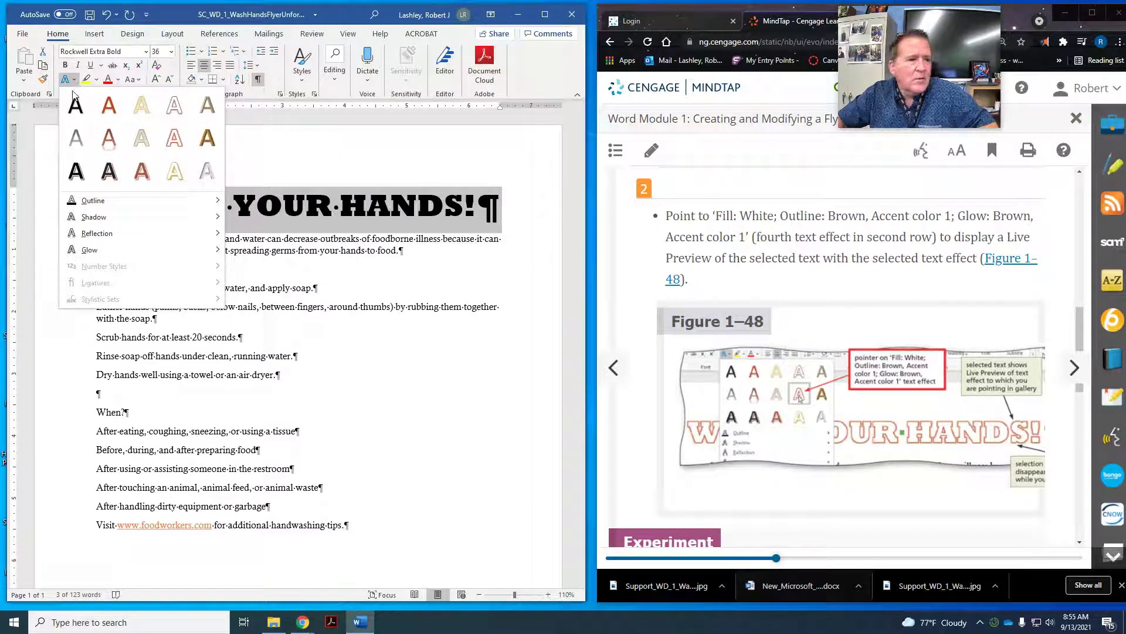
left_click(177, 142)
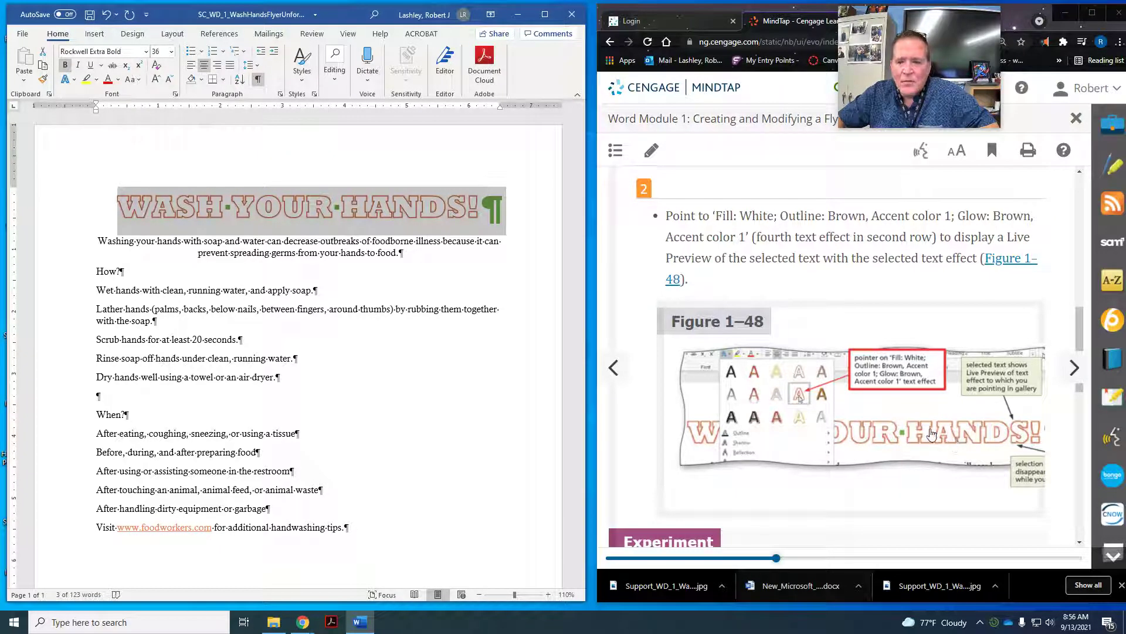
Step: Read the remaining text effect instructions in the lesson and remove the selection from the headline
scroll(935, 433, "down", 1)
scroll(935, 432, "down", 2)
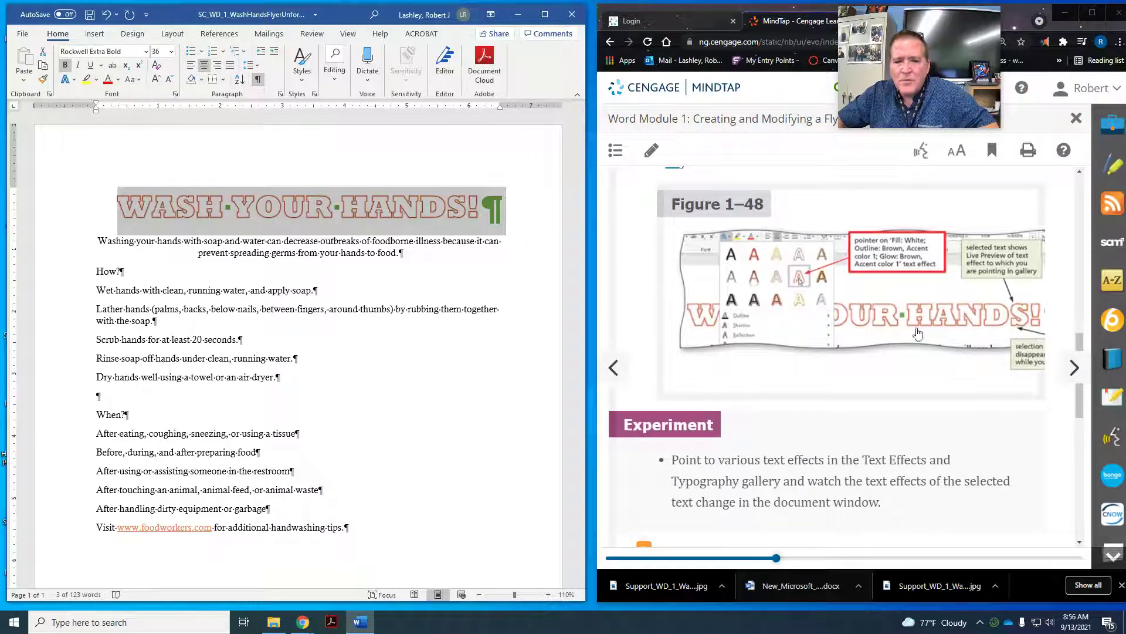
scroll(919, 332, "down", 4)
scroll(919, 331, "down", 1)
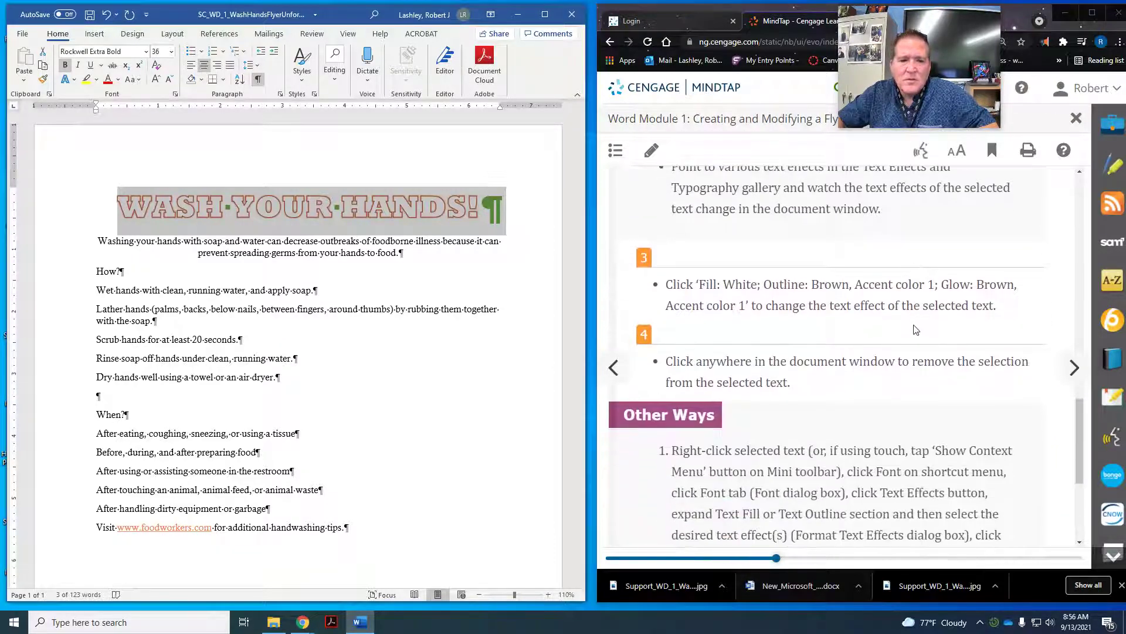
scroll(879, 318, "down", 1)
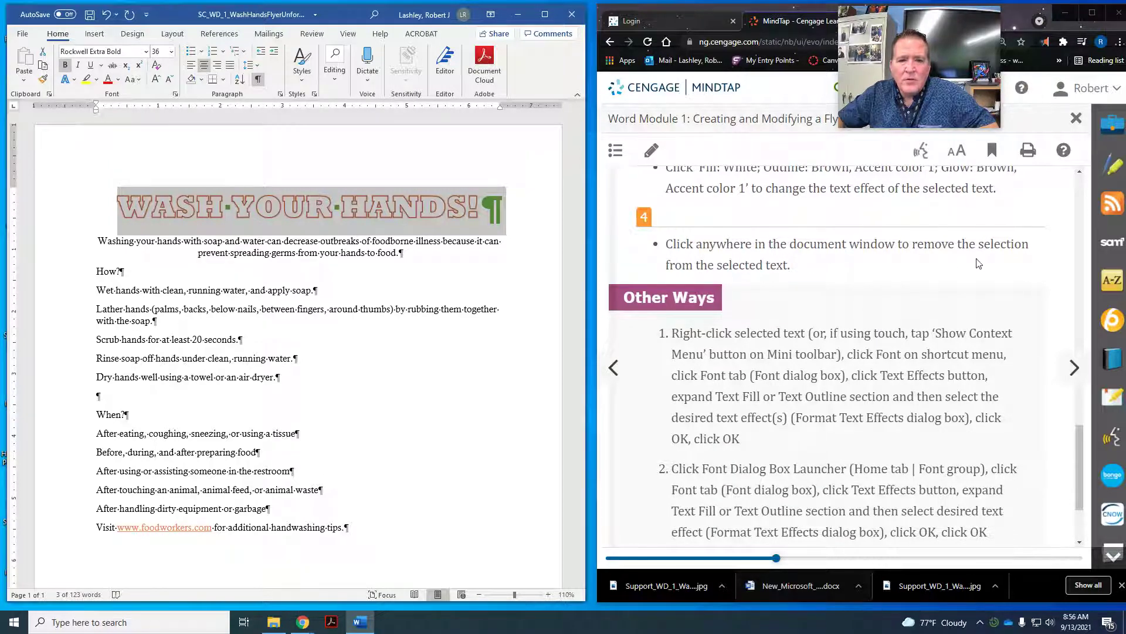
left_click(491, 263)
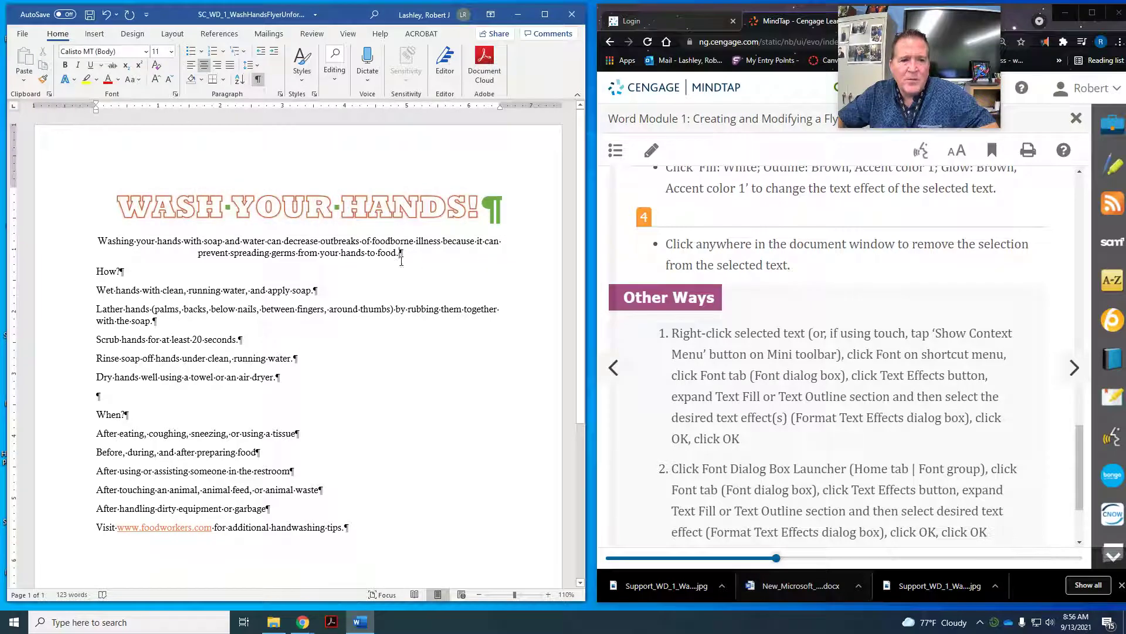
scroll(851, 305, "down", 3)
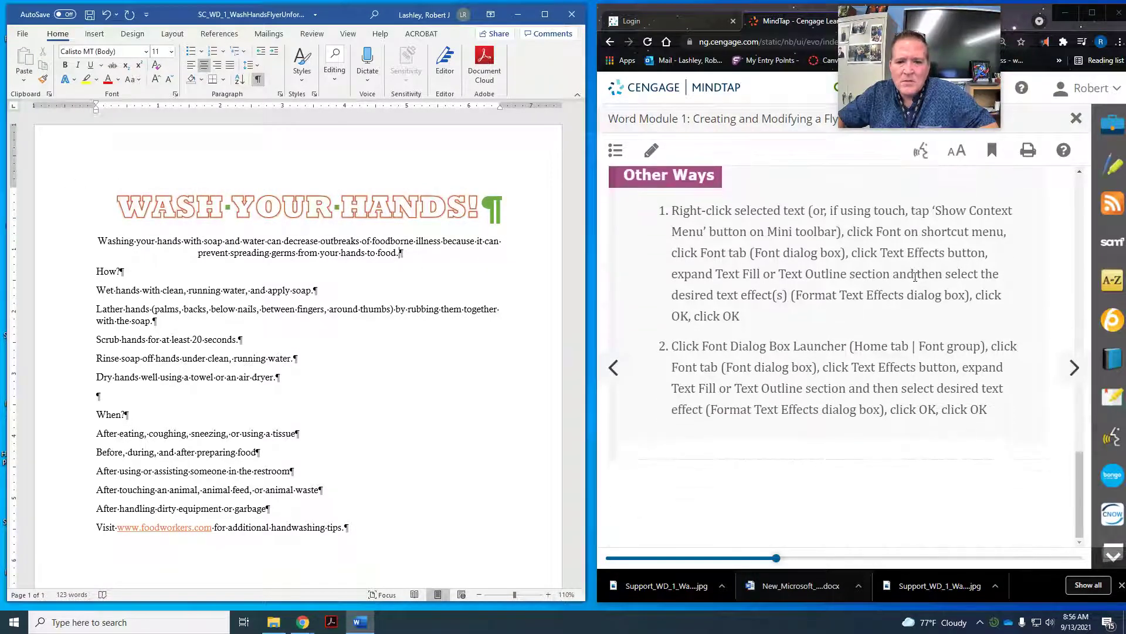
Step: Advance the lesson to section WD 1-6k and read the instructions for shading a paragraph
left_click(1072, 383)
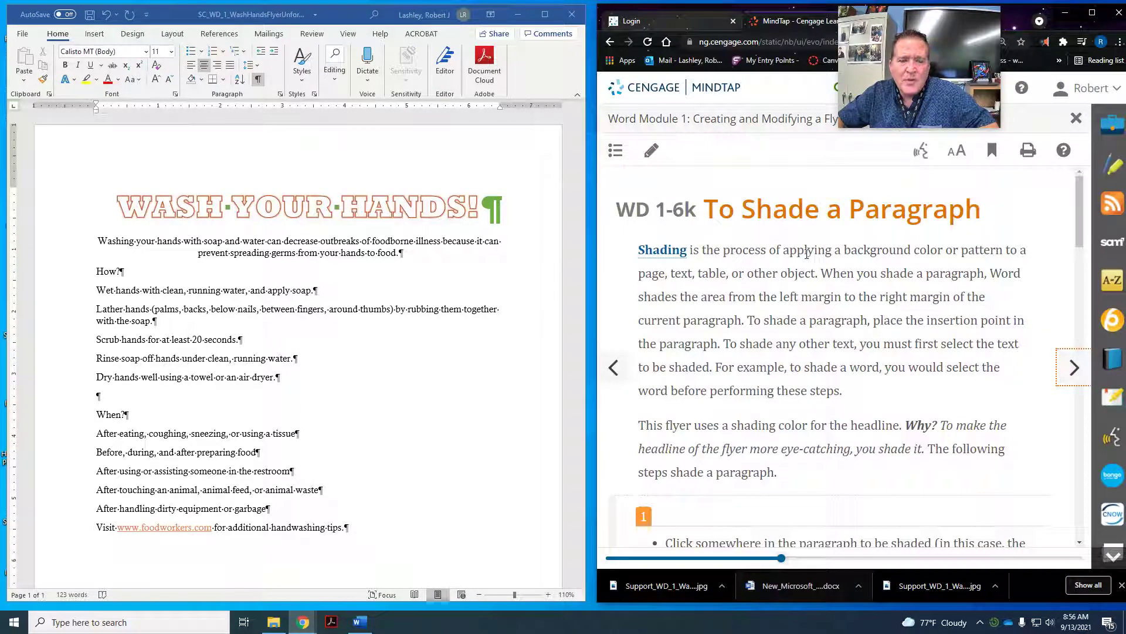
scroll(807, 253, "down", 2)
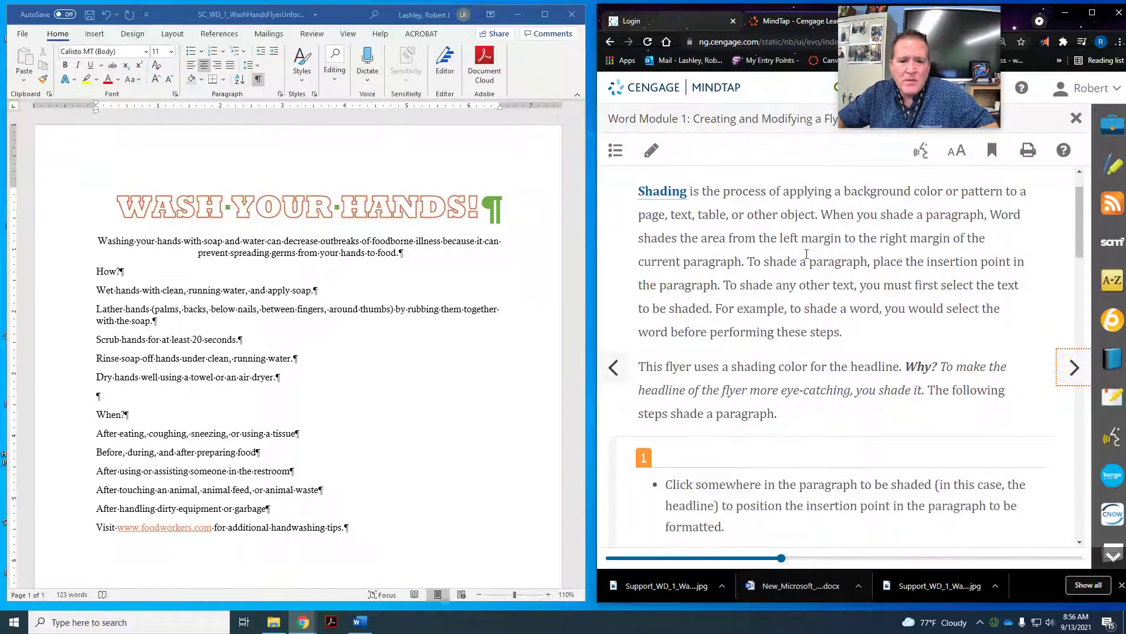
scroll(807, 253, "down", 5)
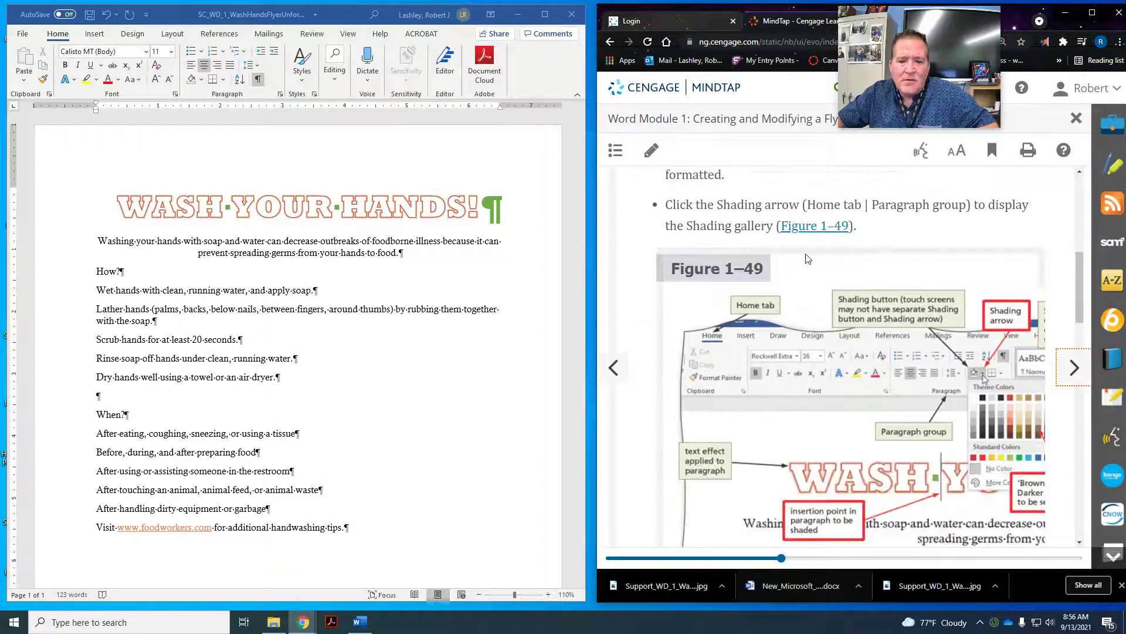
scroll(807, 259, "up", 2)
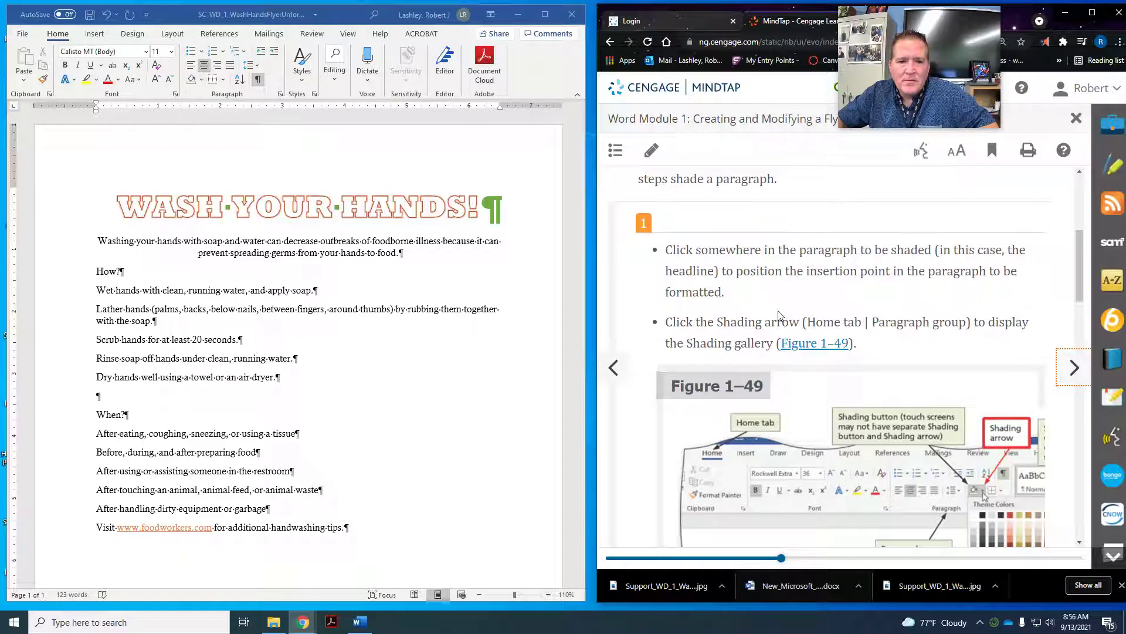
scroll(781, 315, "down", 6)
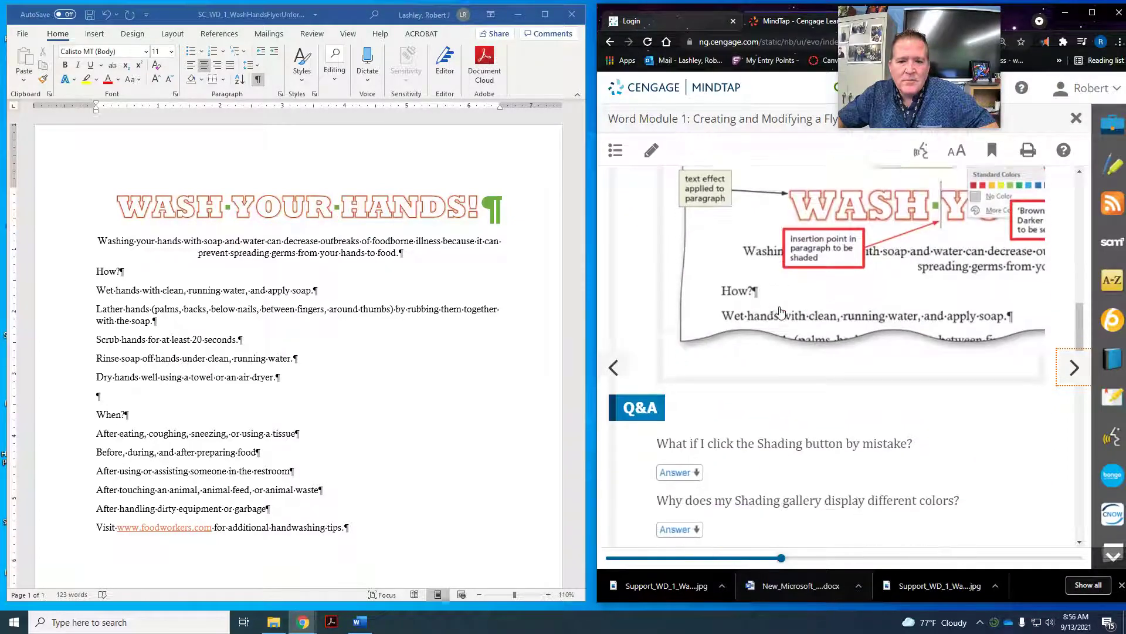
scroll(780, 312, "down", 6)
scroll(780, 311, "up", 6)
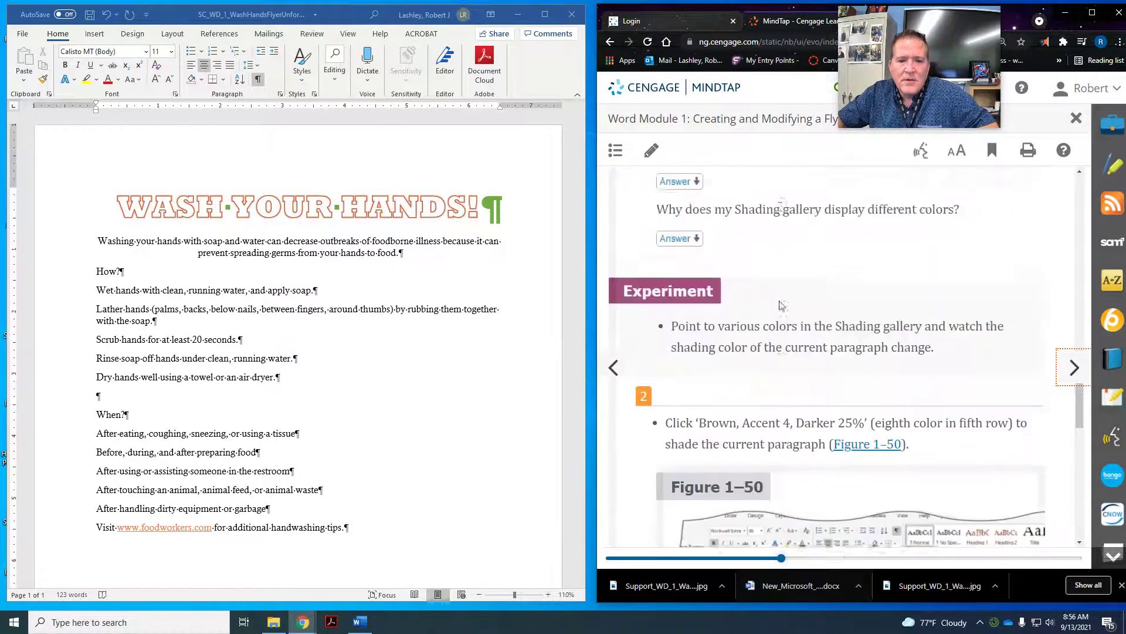
scroll(780, 300, "up", 5)
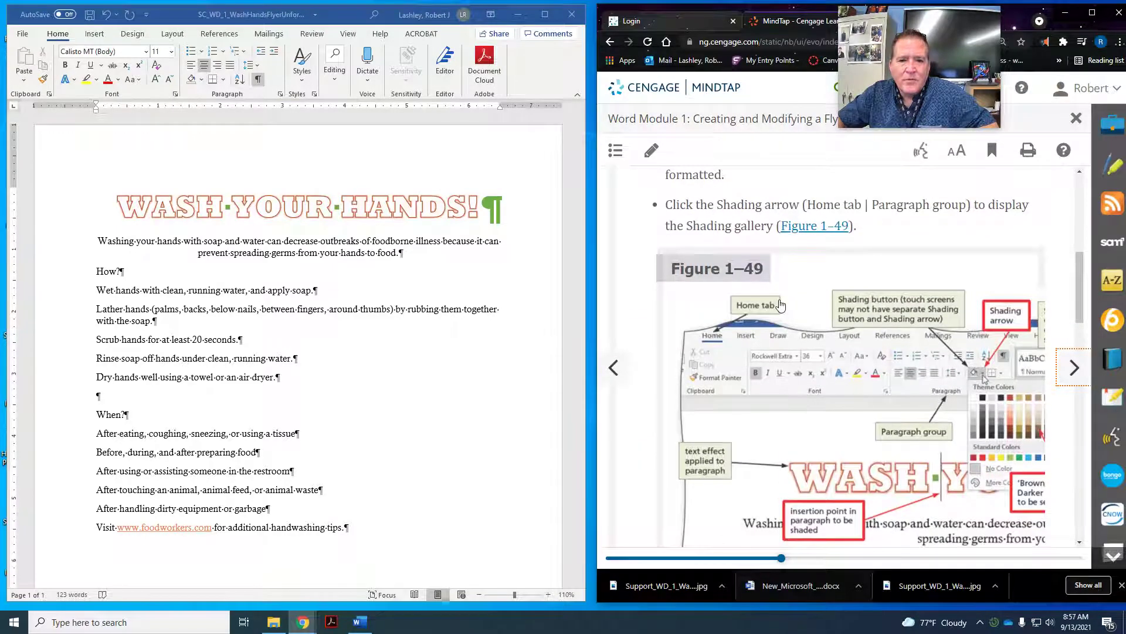
Step: Place the insertion point within the headline paragraph as the shading instructions require
left_click(52, 213)
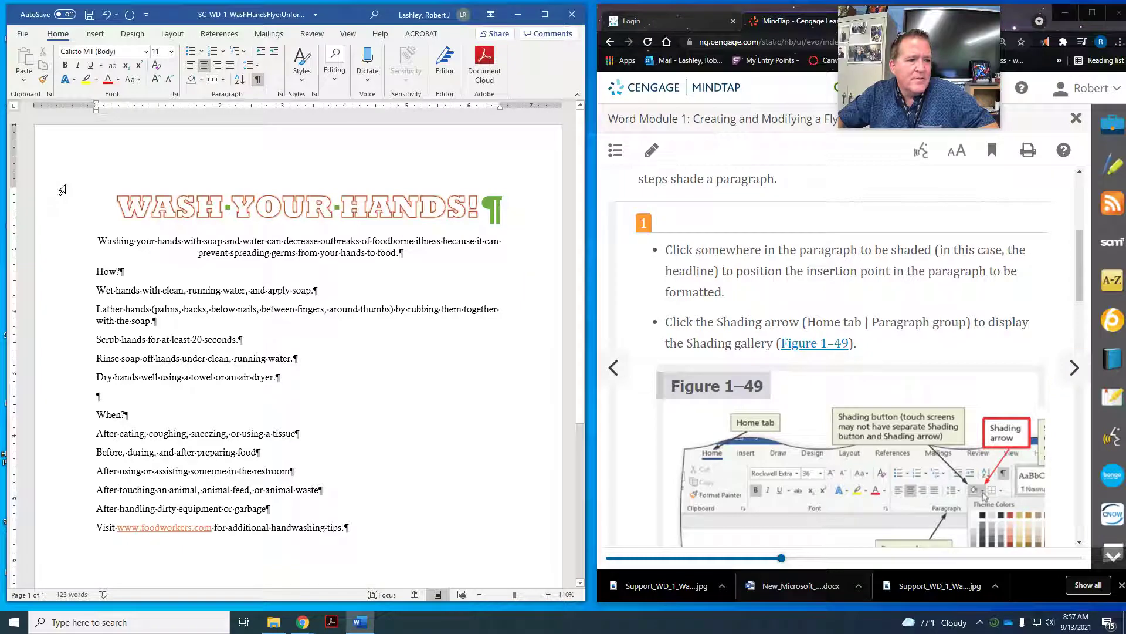
left_click(58, 208)
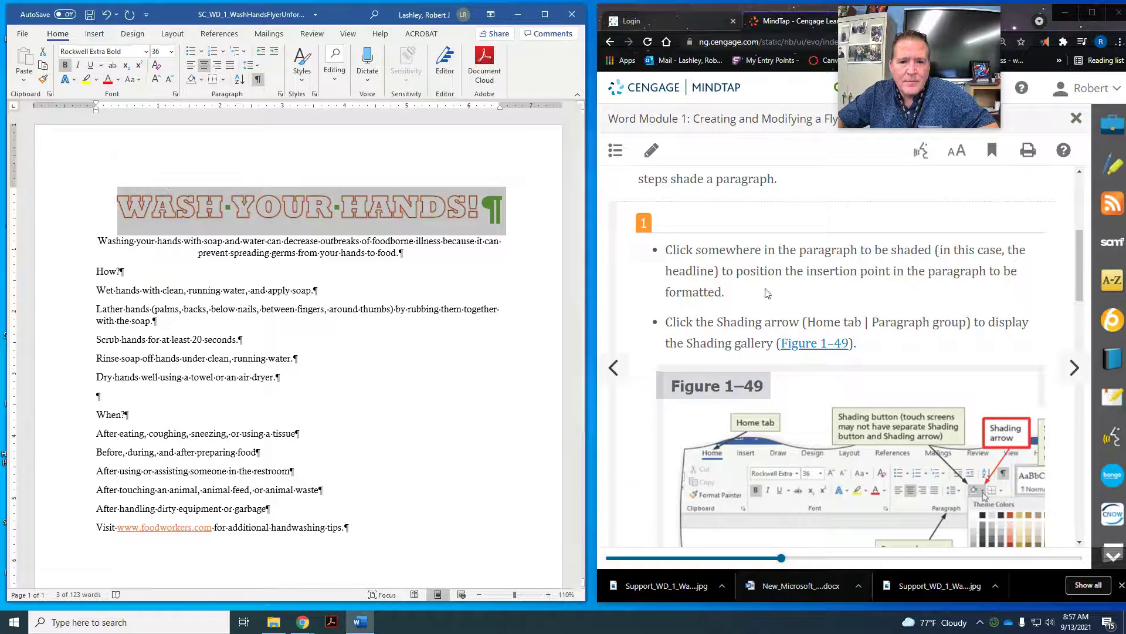
scroll(875, 293, "down", 1)
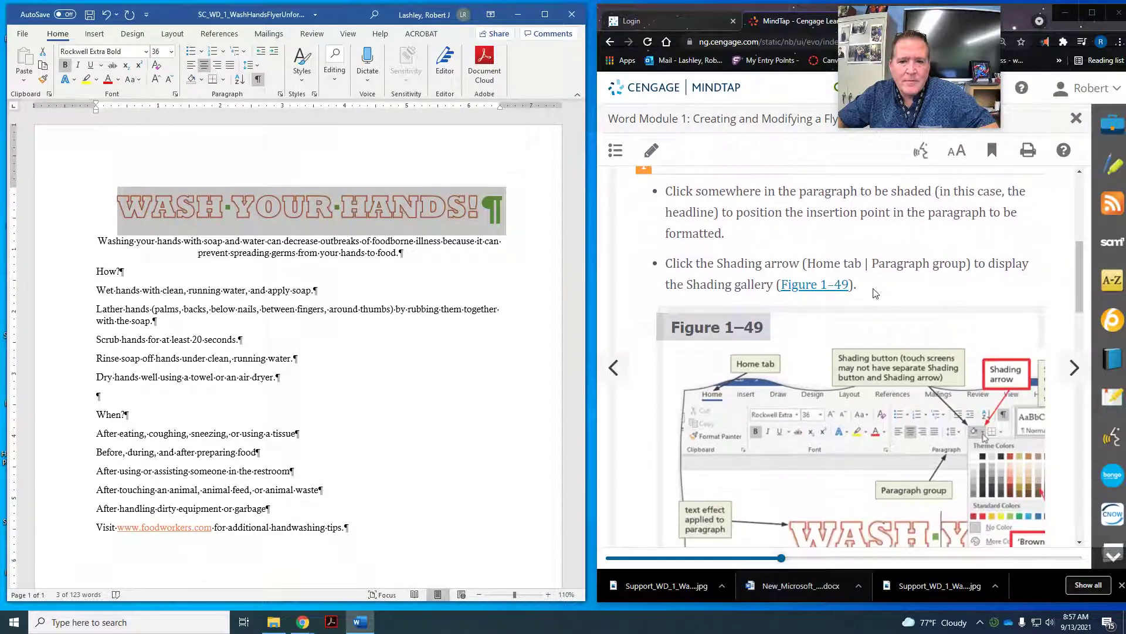
scroll(875, 293, "down", 1)
scroll(874, 292, "down", 1)
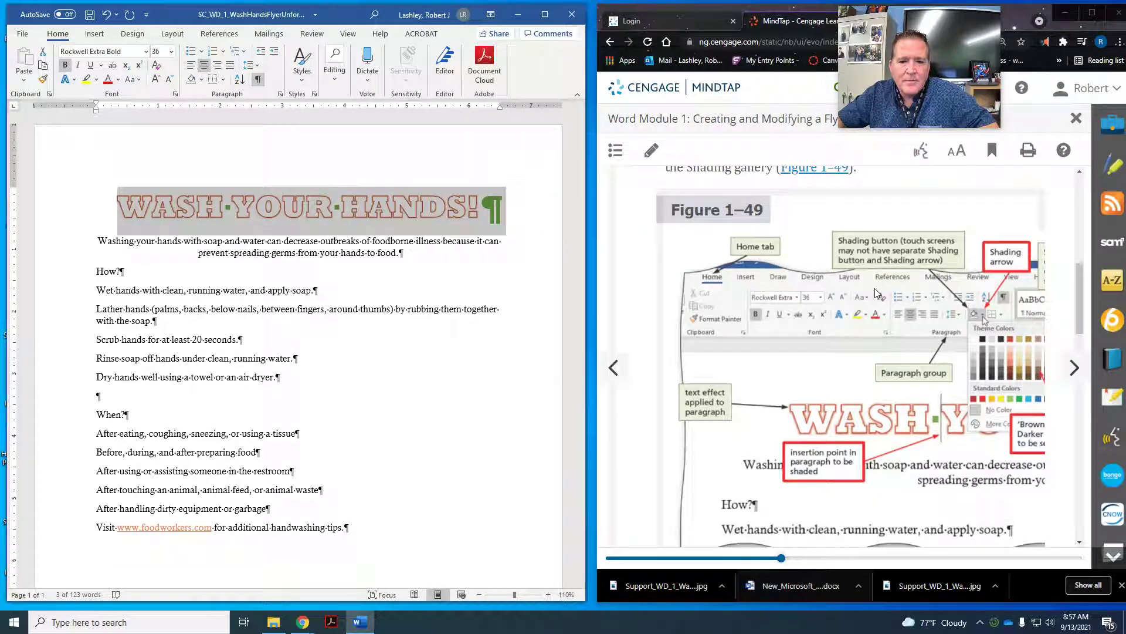
left_click(279, 212)
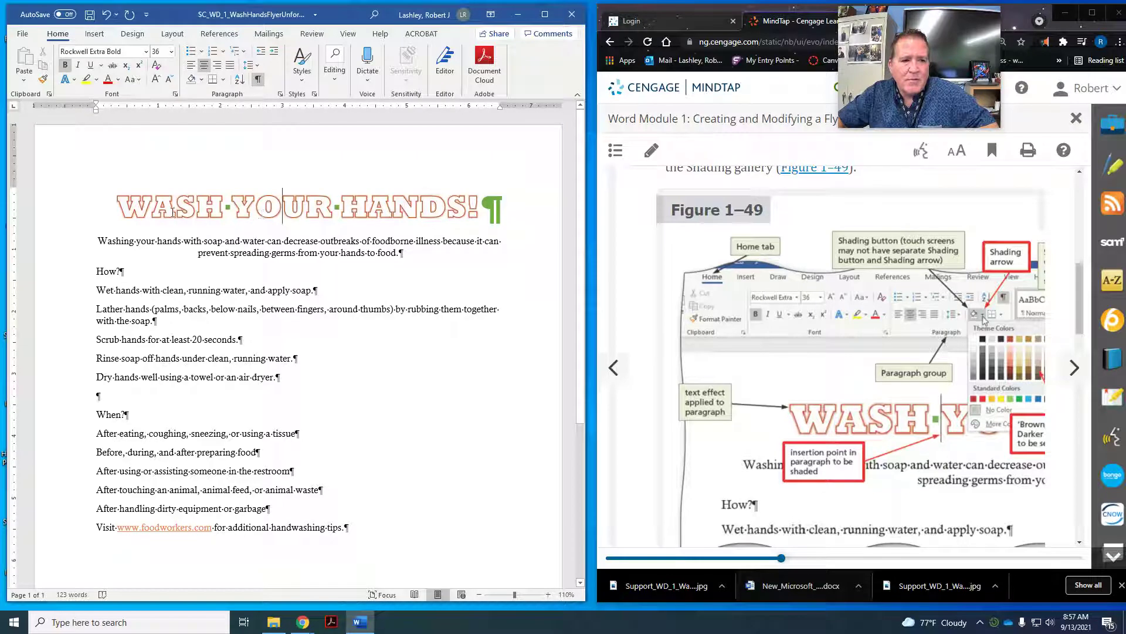
scroll(696, 245, "up", 2)
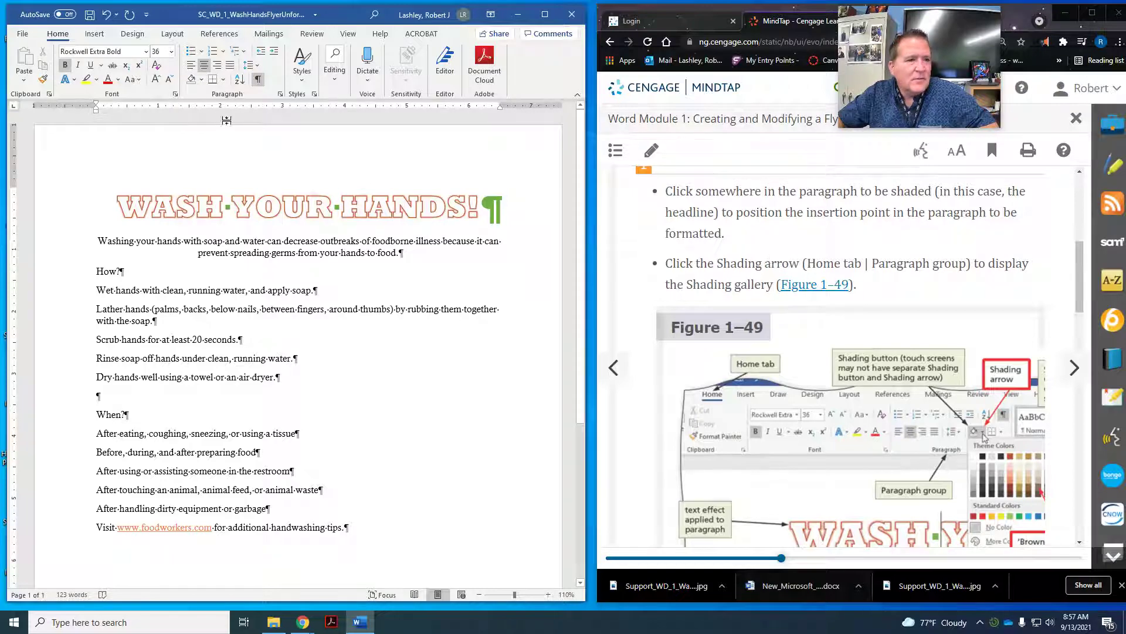
Step: Shade the headline paragraph with the theme color Brown, Accent 4, Darker 25%, as the lesson instructs
left_click(97, 81)
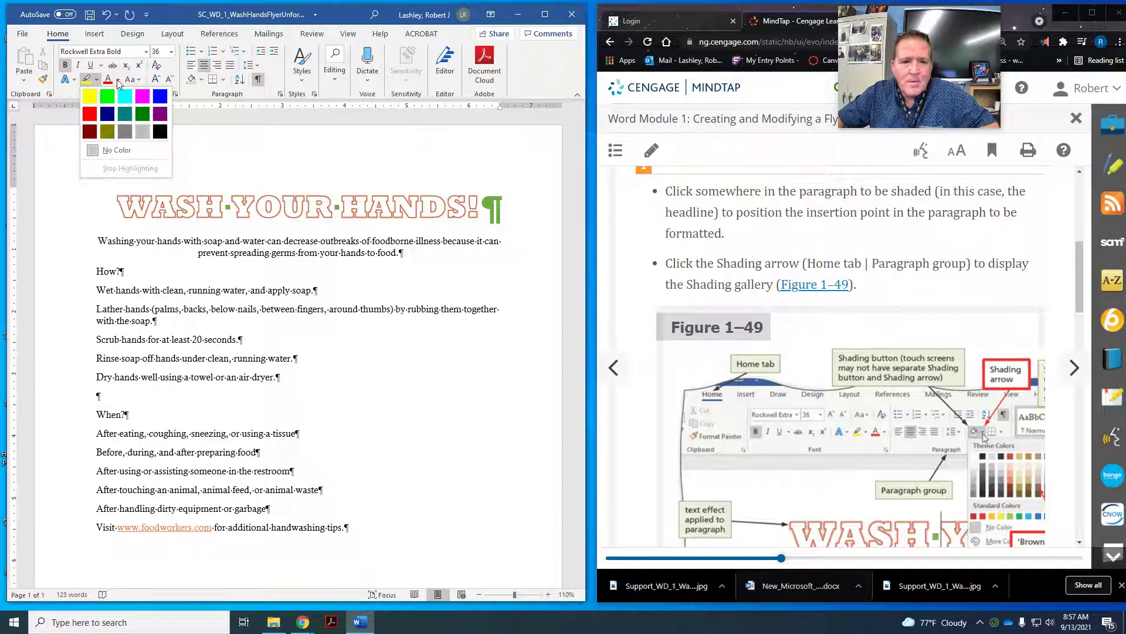
left_click(212, 96)
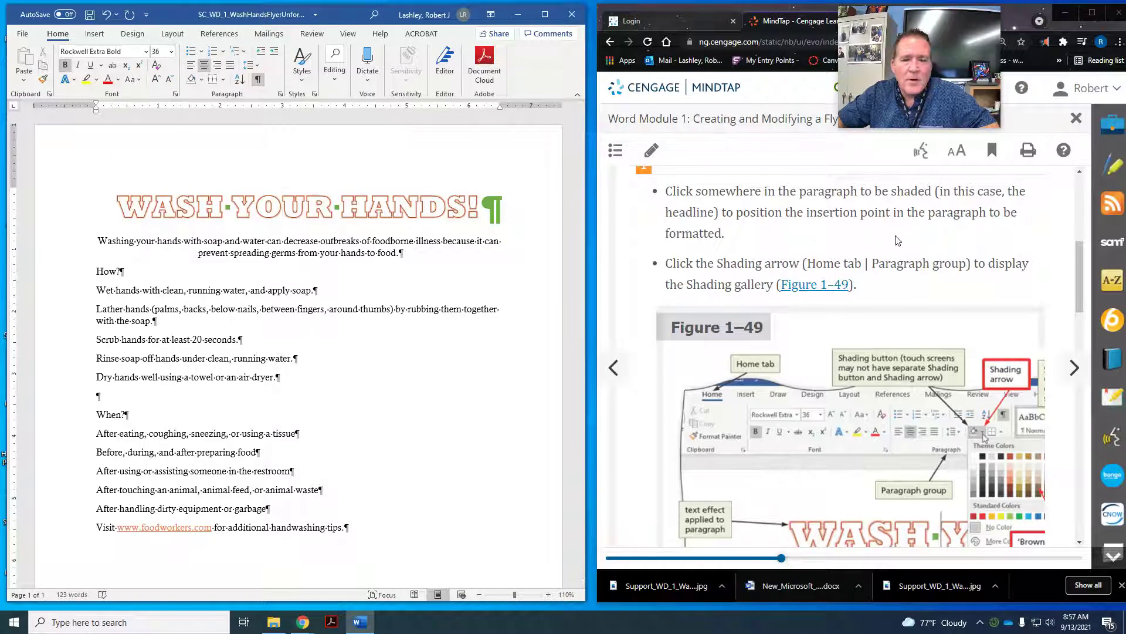
left_click(201, 80)
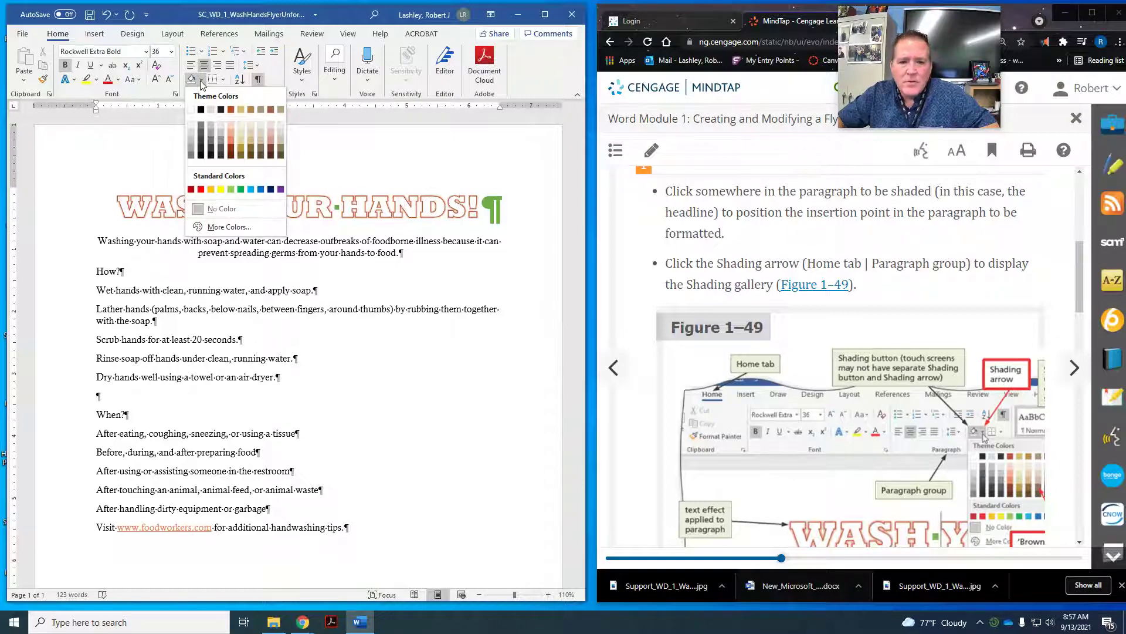
scroll(828, 246, "down", 4)
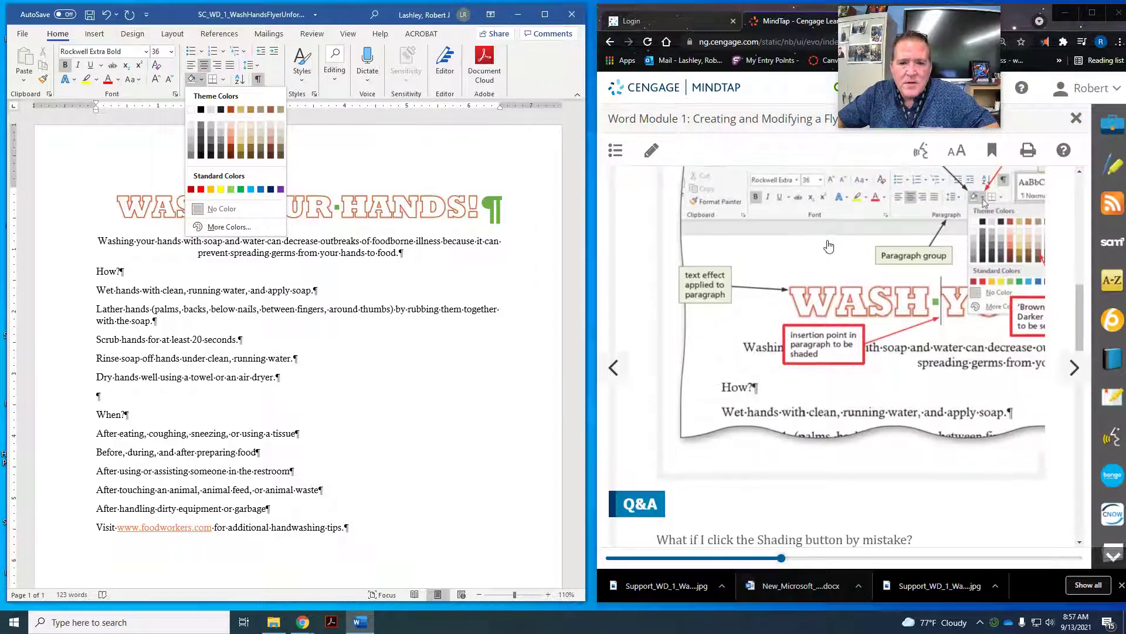
scroll(829, 246, "down", 3)
scroll(829, 247, "up", 6)
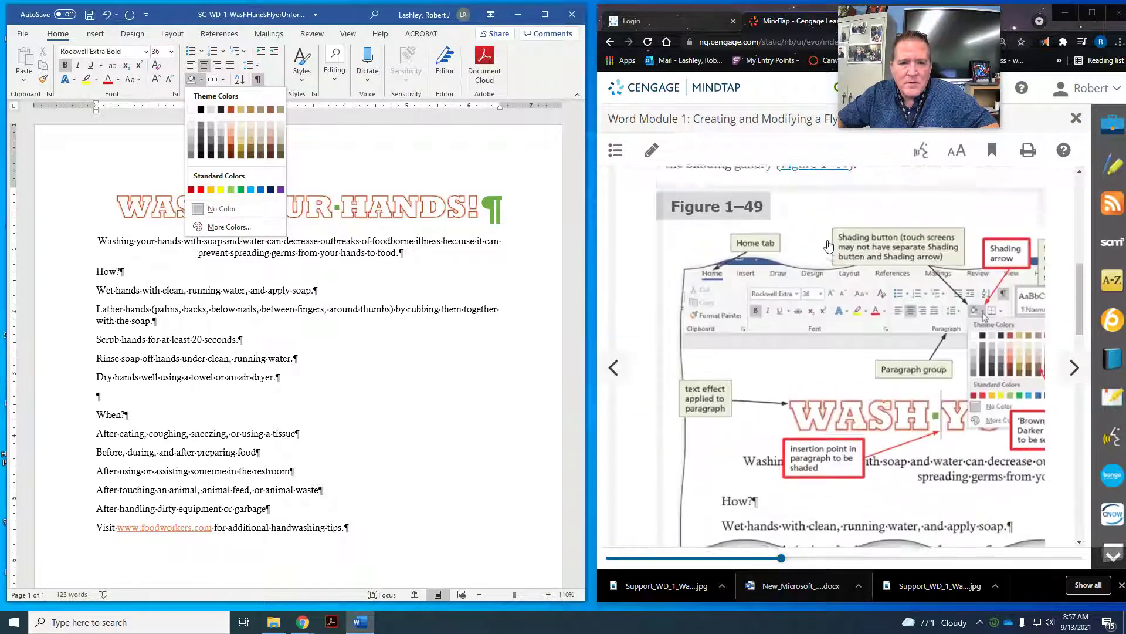
scroll(829, 247, "up", 1)
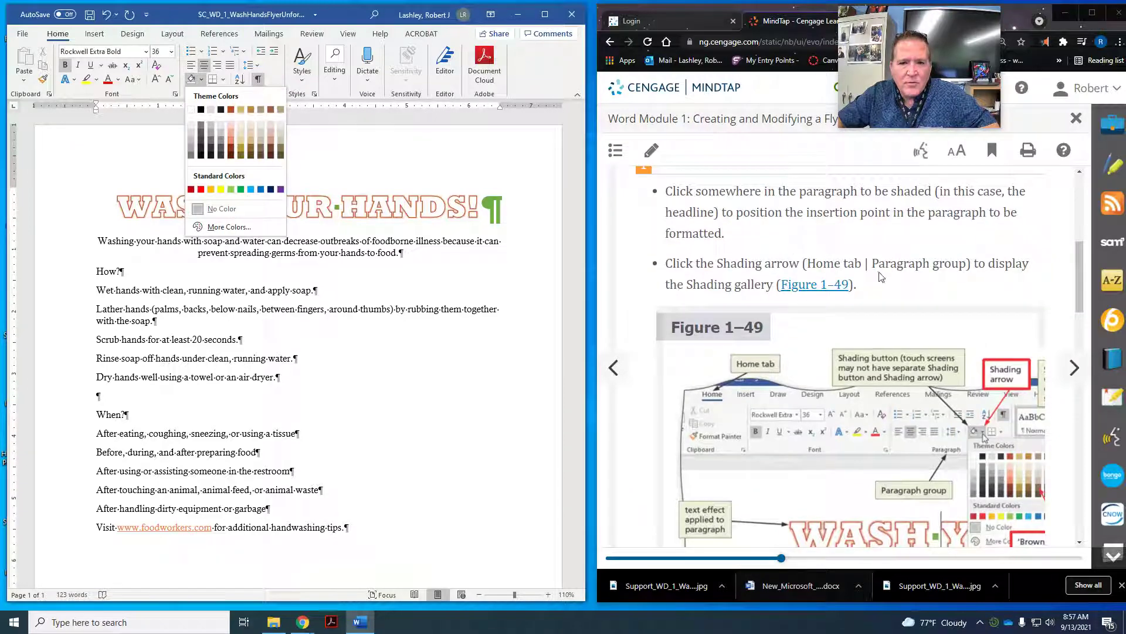
scroll(803, 287, "down", 1)
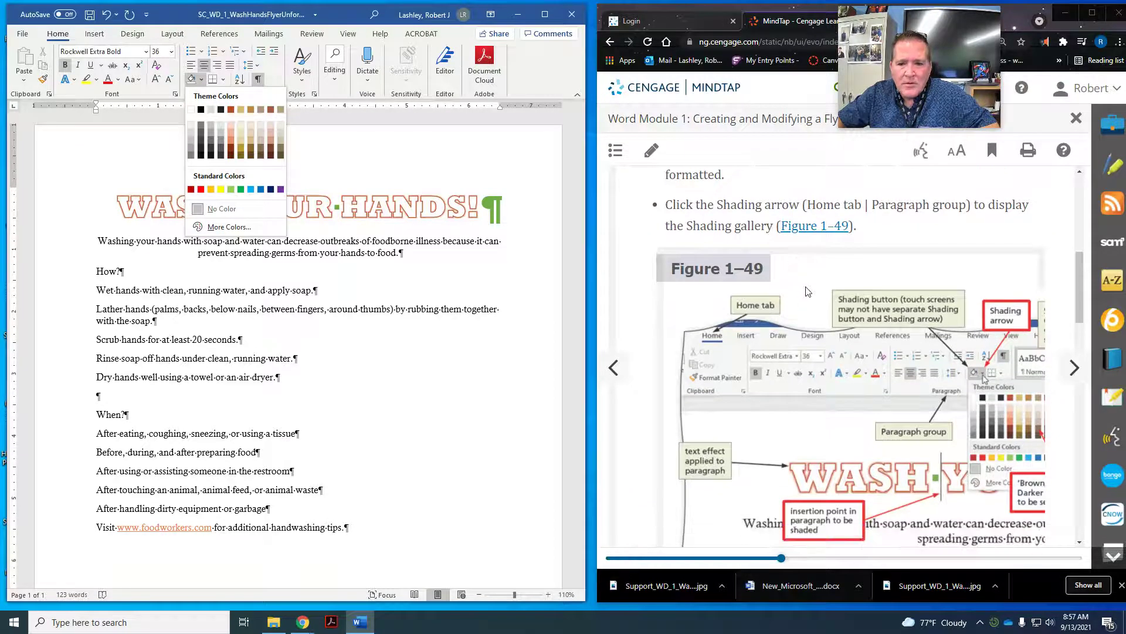
scroll(808, 292, "down", 2)
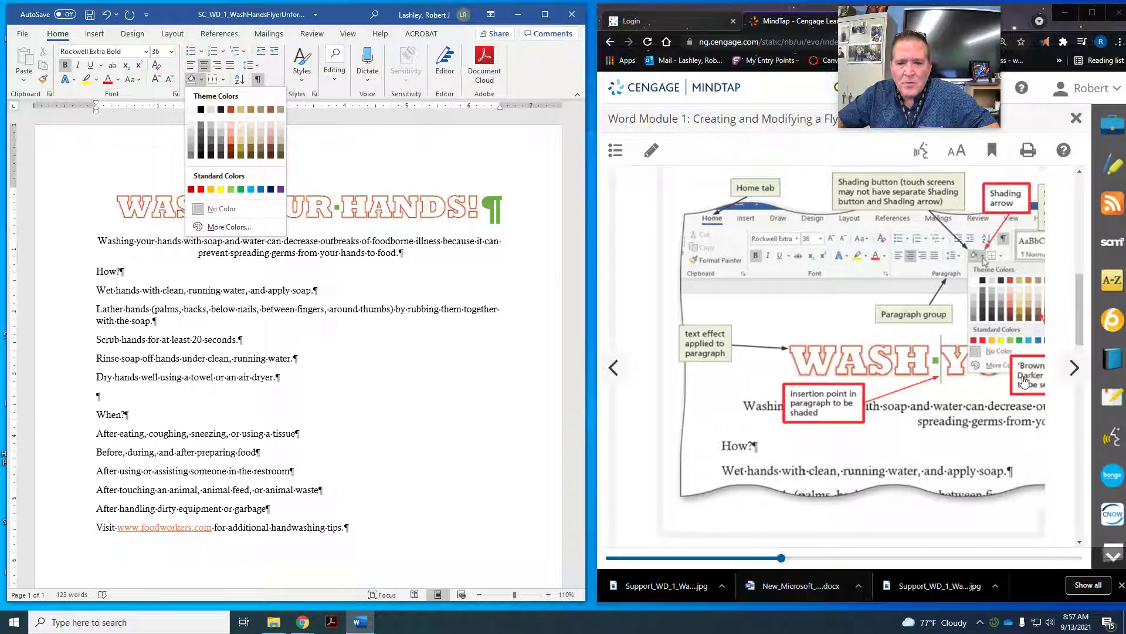
scroll(965, 388, "down", 7)
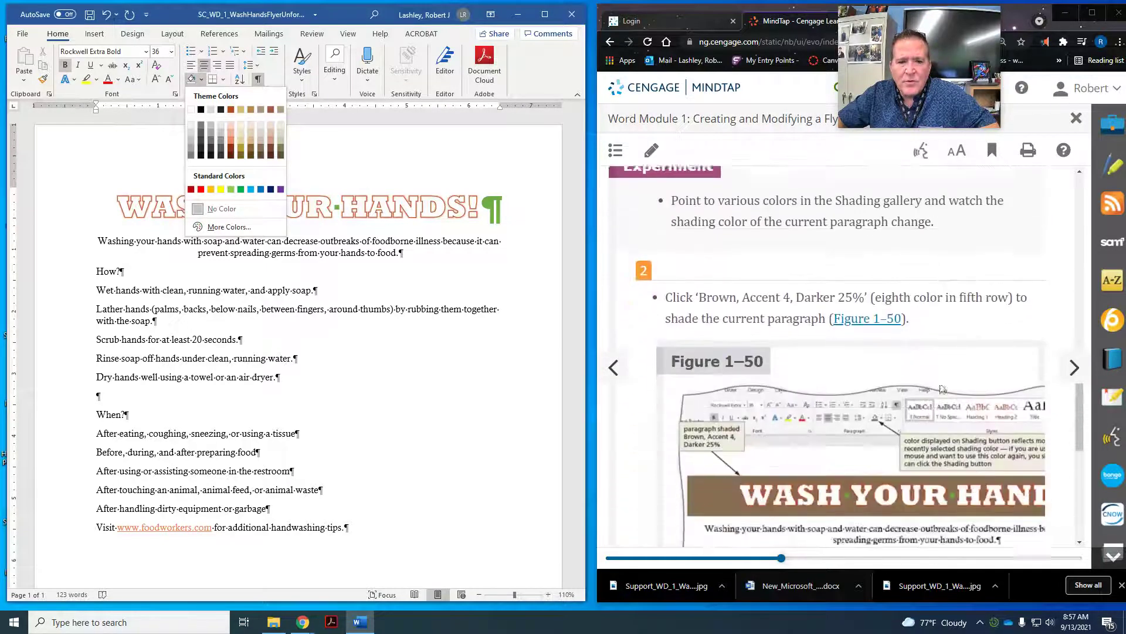
scroll(943, 389, "down", 1)
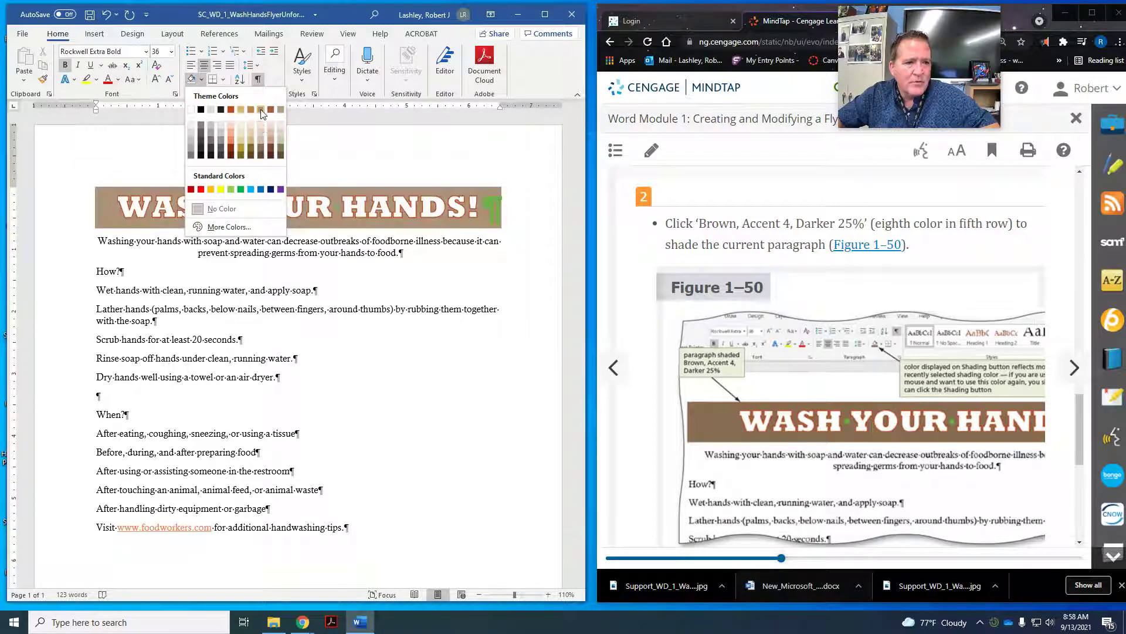
left_click(261, 152)
Step: Read the rest of the paragraph shading section and advance the lesson to WD 1-6l, To Select a Paragraph
scroll(900, 284, "down", 1)
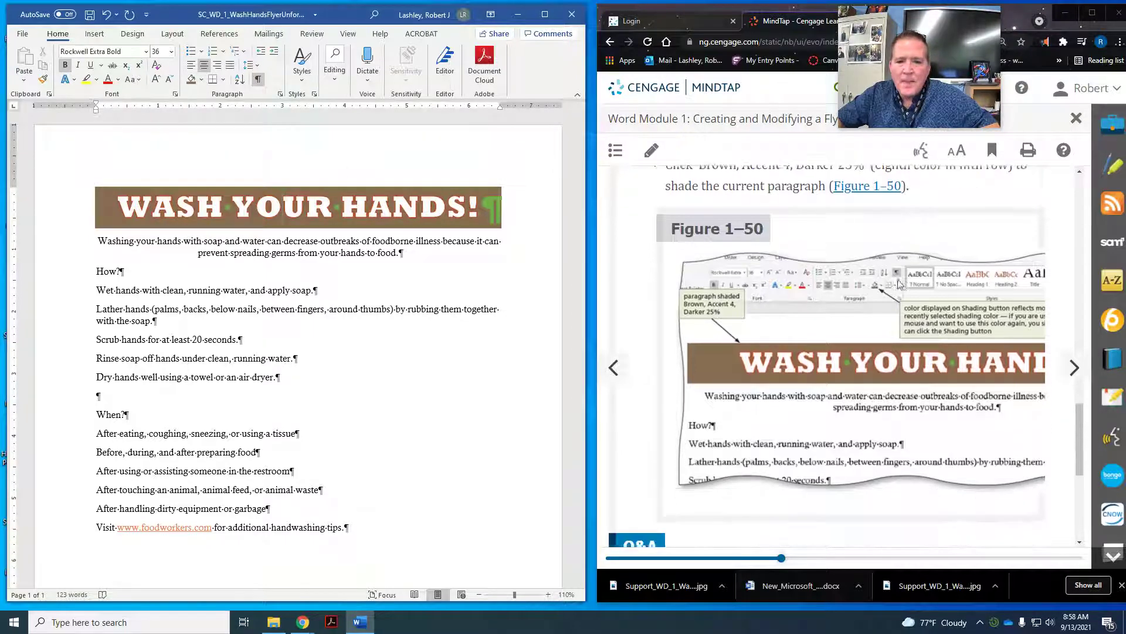
scroll(901, 283, "down", 1)
scroll(810, 264, "down", 3)
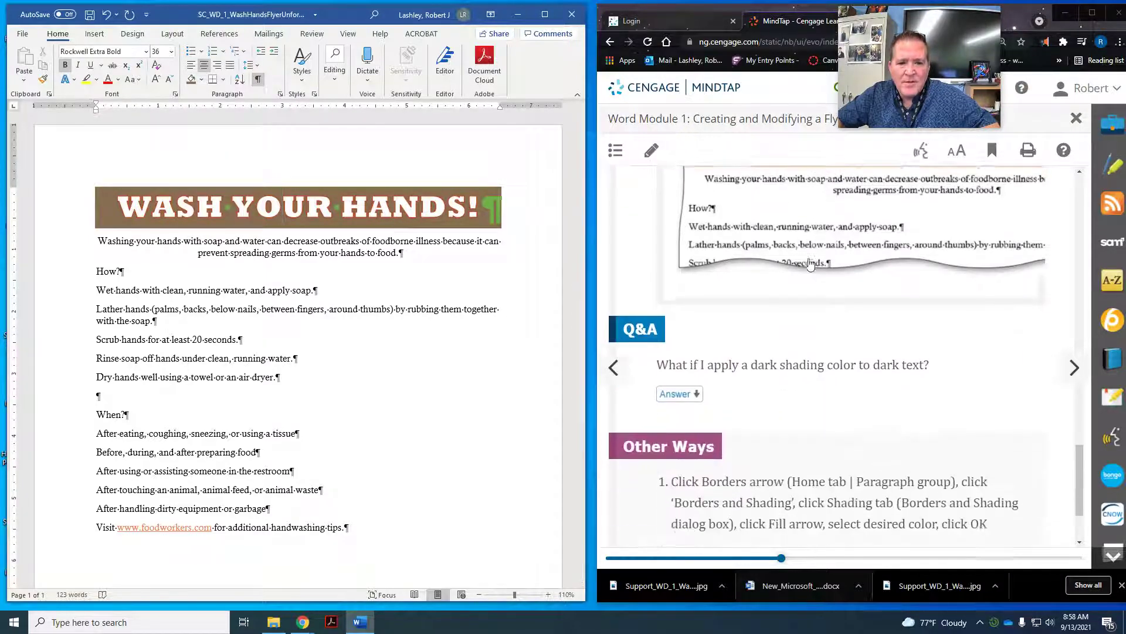
scroll(810, 264, "down", 2)
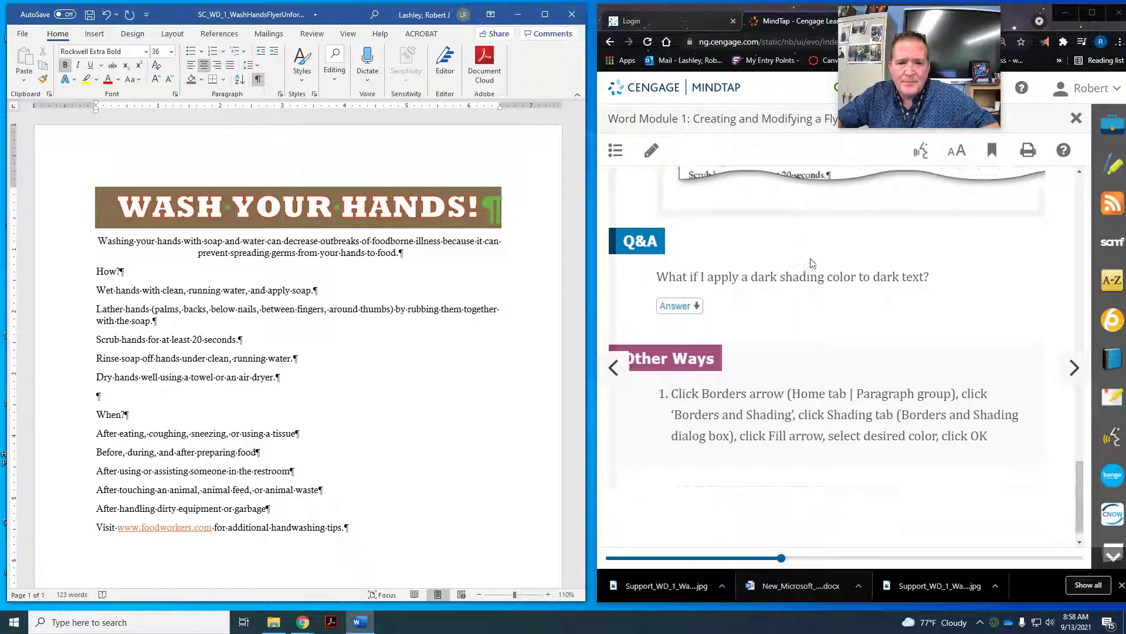
left_click(1075, 368)
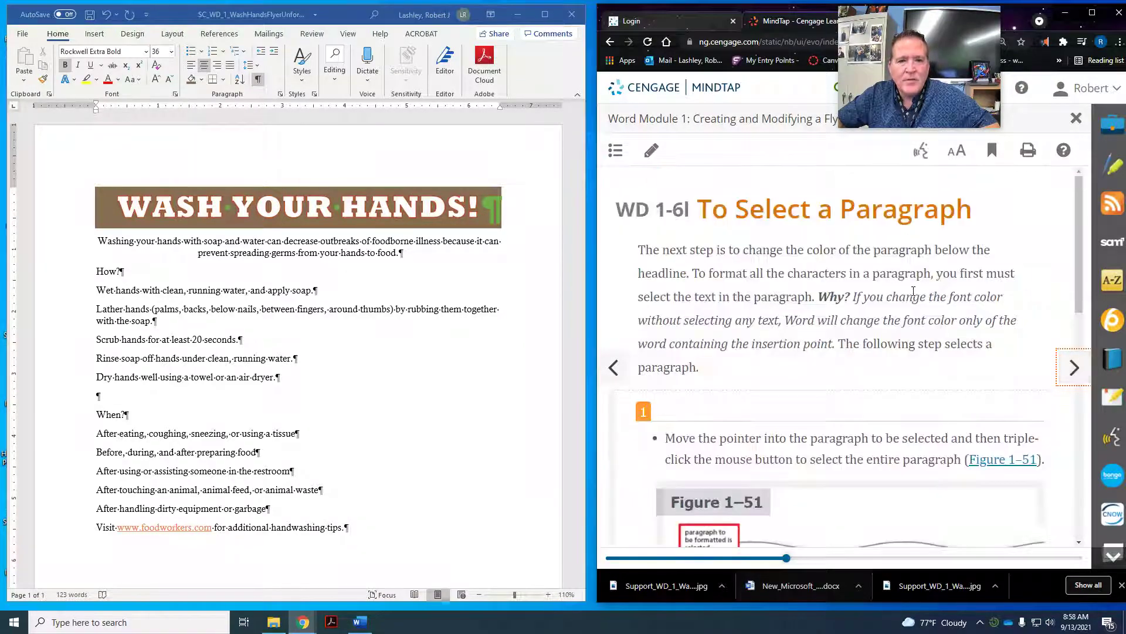
Step: Read the paragraph selection instructions, advance the lesson to WD 1-6m, and view its first font color step
scroll(913, 292, "down", 3)
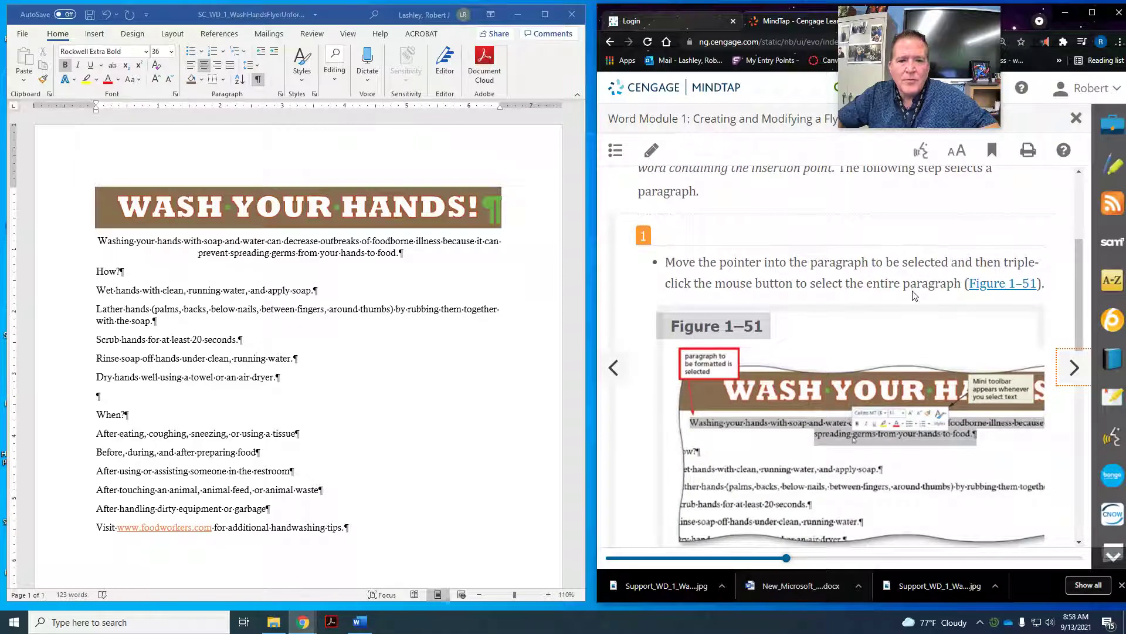
scroll(913, 295, "down", 1)
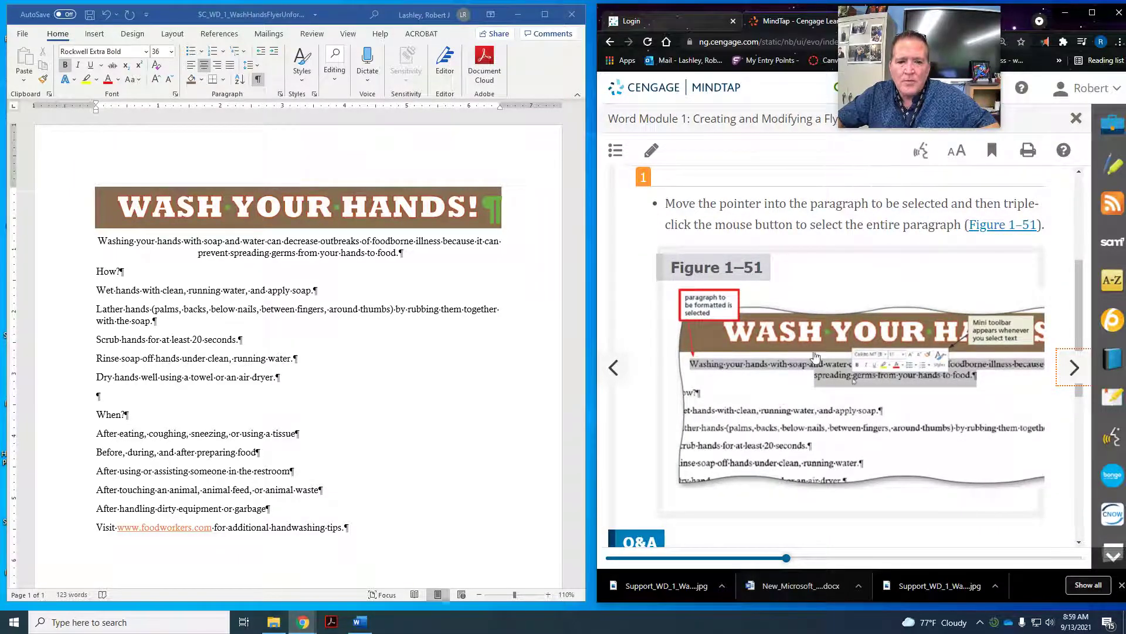
scroll(812, 343, "down", 5)
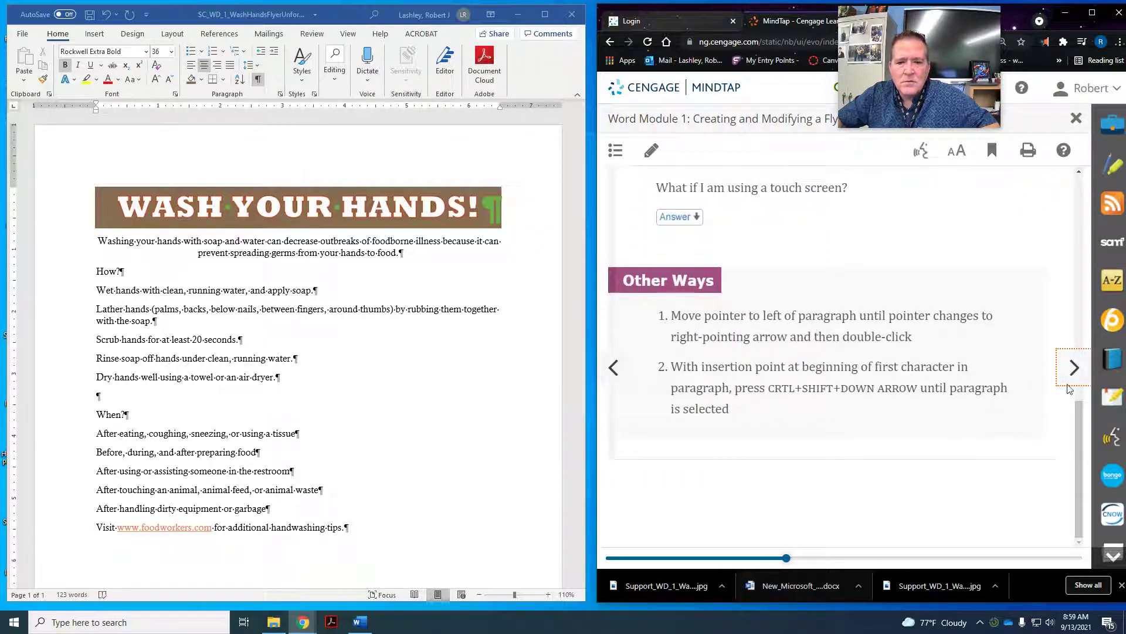
left_click(1074, 368)
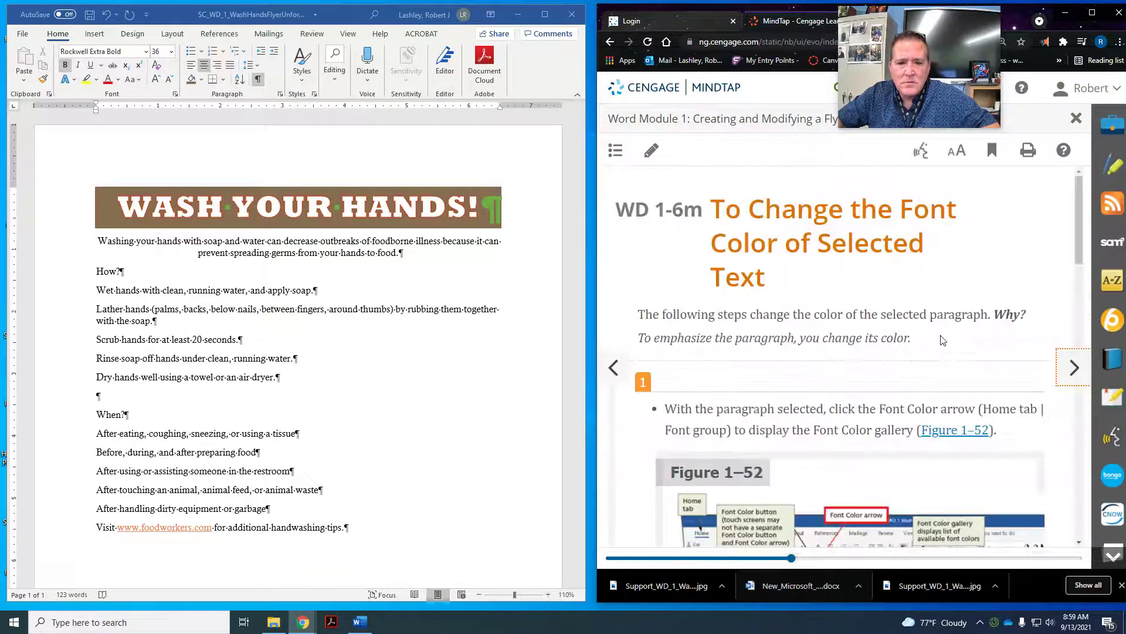
scroll(943, 341, "down", 3)
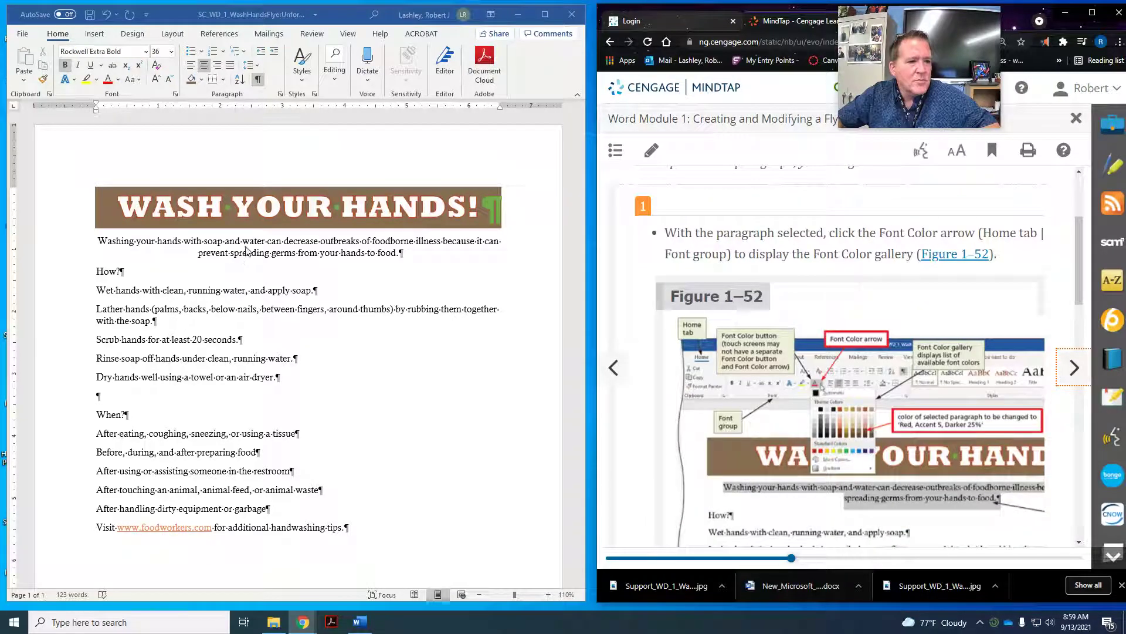
Step: Select the entire paragraph below the headline, which starts with "Washing your hands with soap and water"
double_click(250, 246)
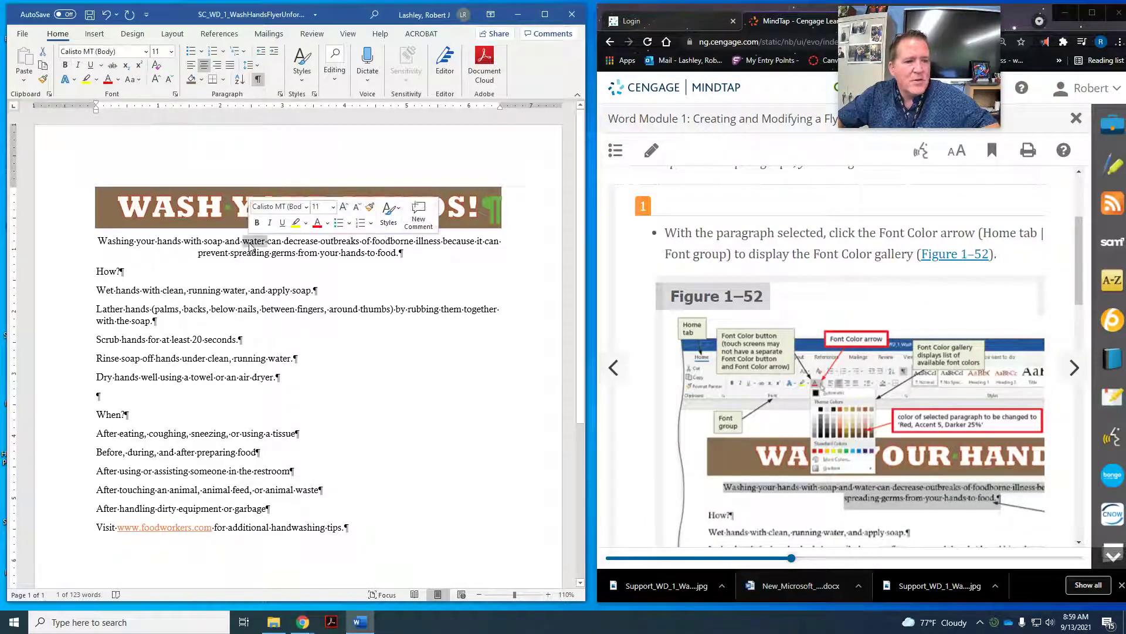
triple_click(321, 246)
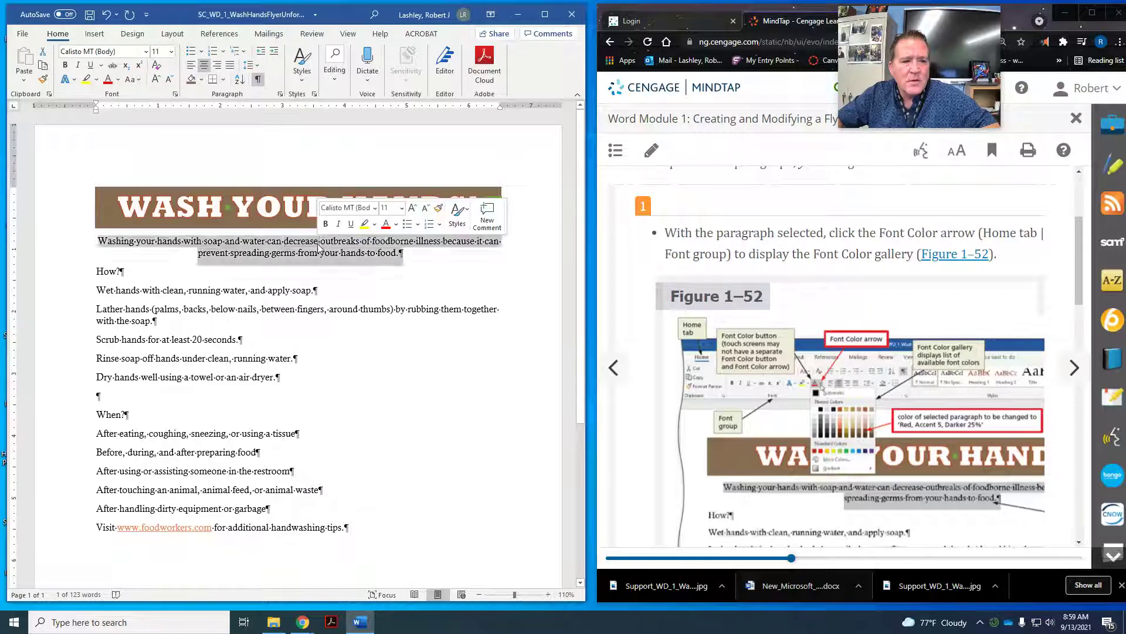
double_click(319, 244)
left_click(318, 244)
triple_click(319, 246)
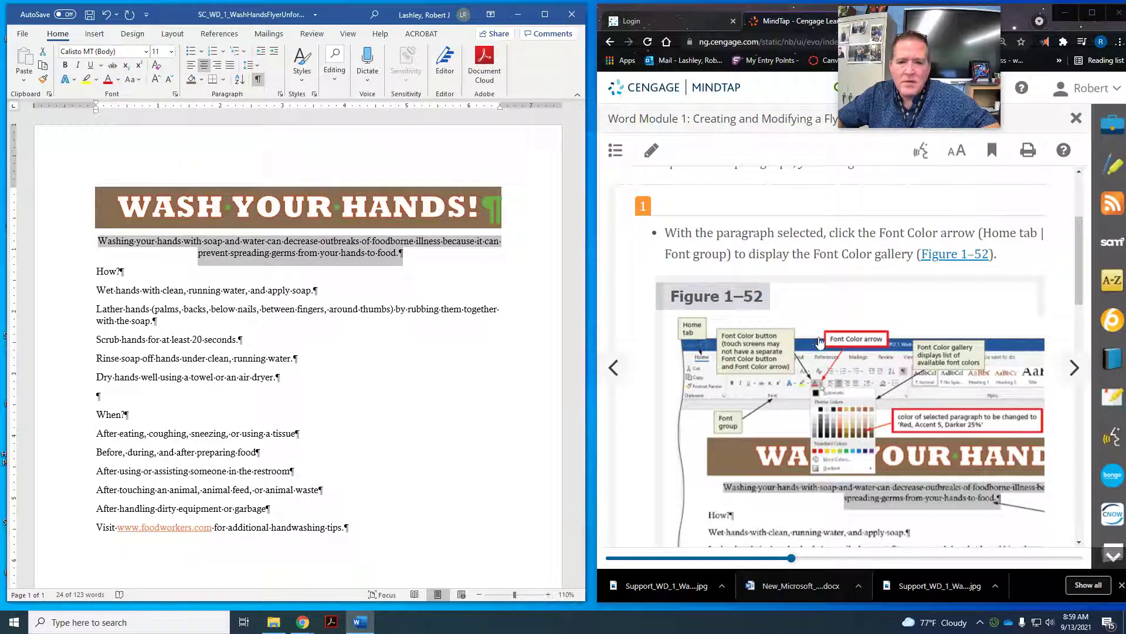
Step: Set the font color of the paragraph below the headline to Red, Accent 5, Darker 25%, and reselect the paragraph
scroll(850, 335, "down", 2)
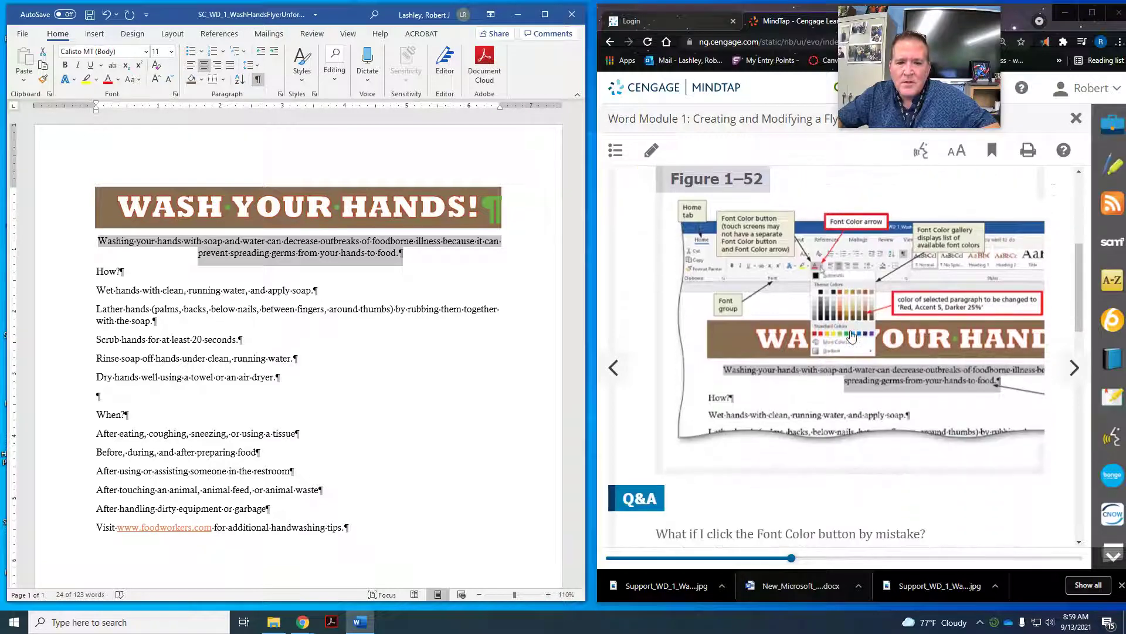
scroll(852, 335, "down", 3)
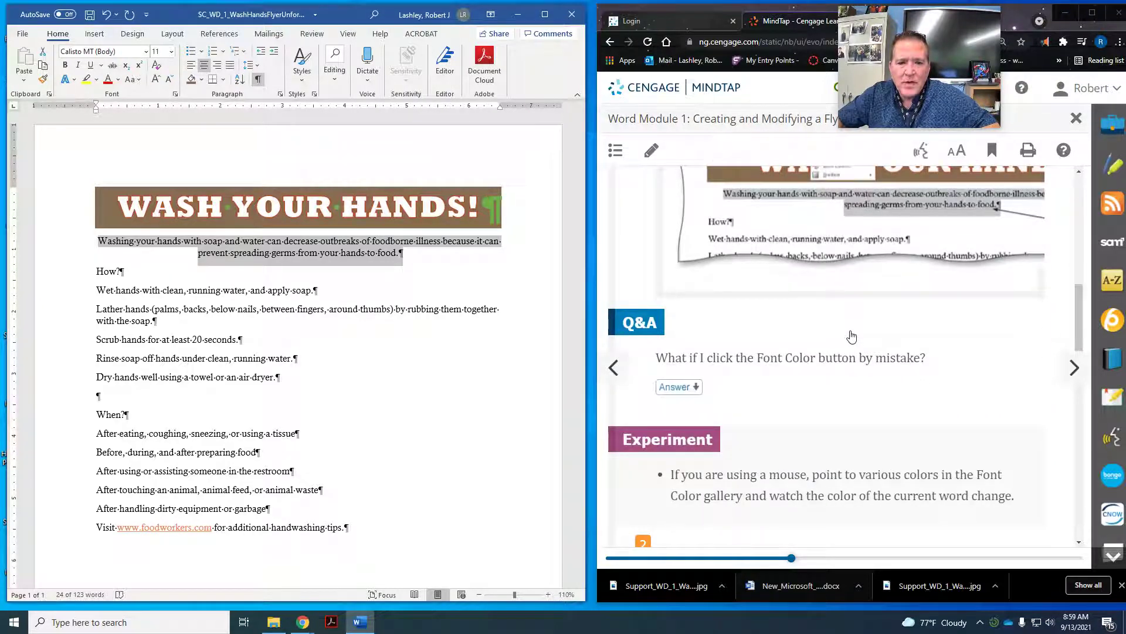
scroll(852, 336, "up", 4)
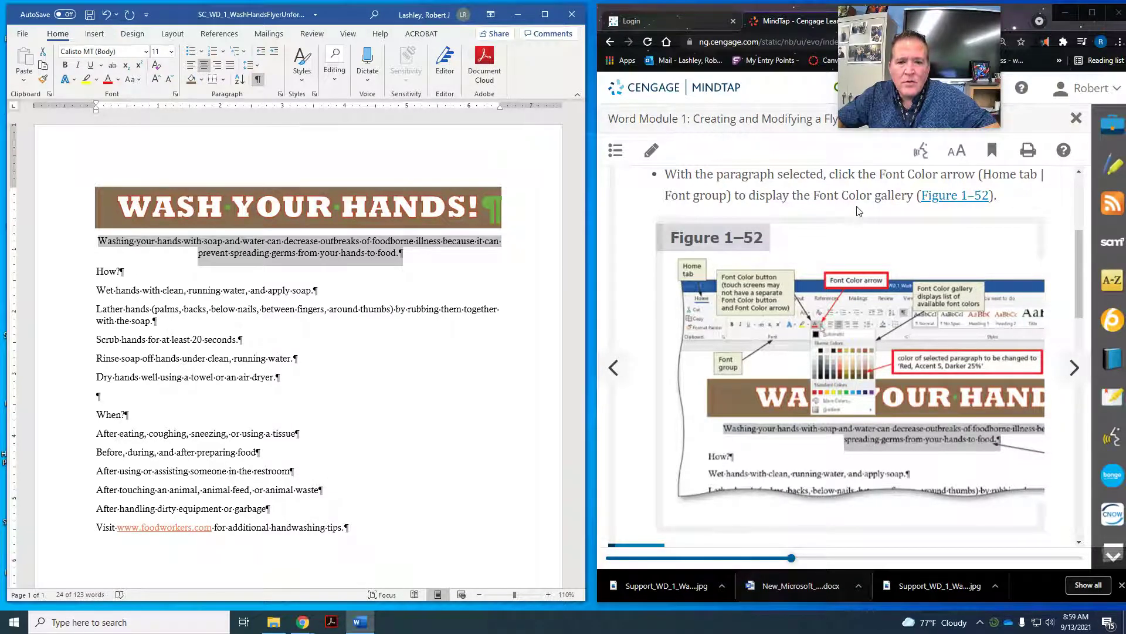
scroll(858, 210, "down", 8)
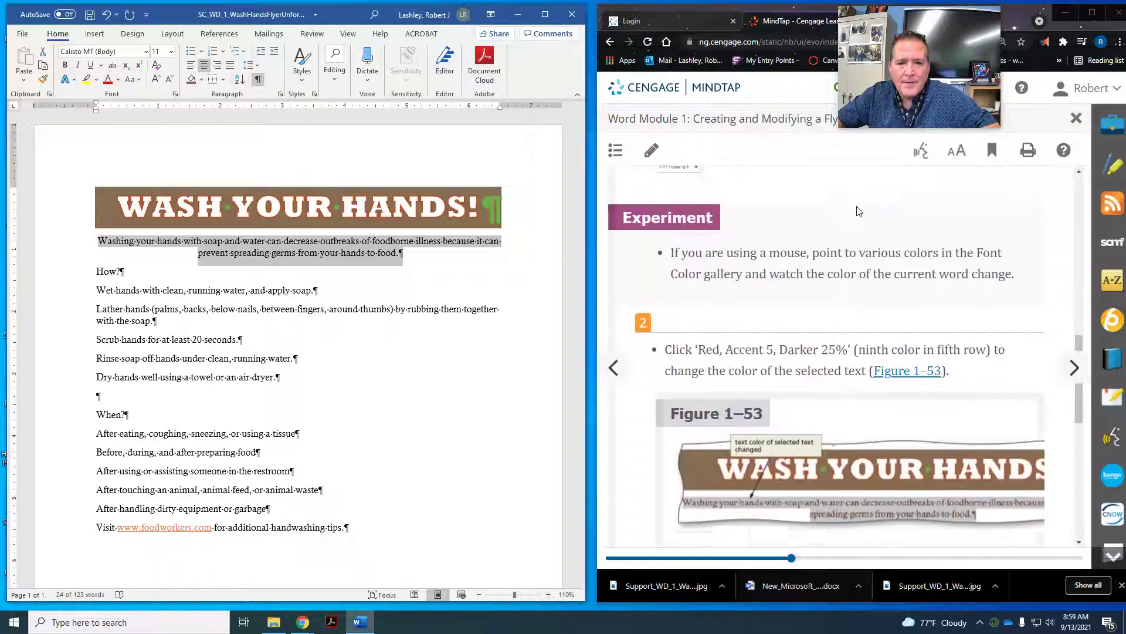
scroll(856, 210, "down", 3)
scroll(851, 210, "up", 1)
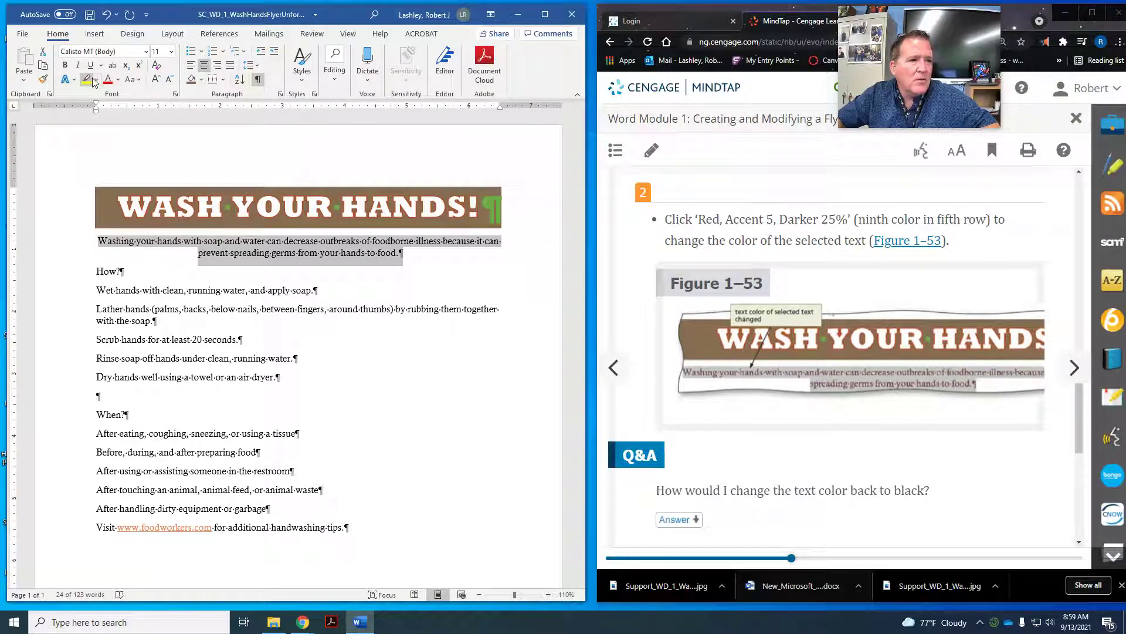
left_click(118, 81)
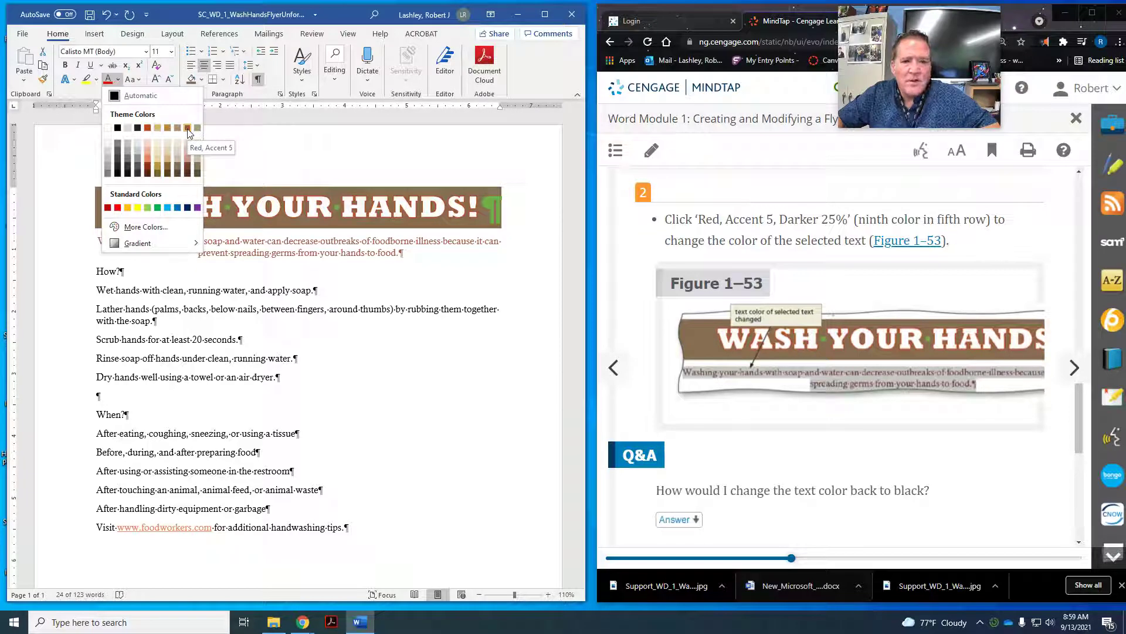
left_click(187, 169)
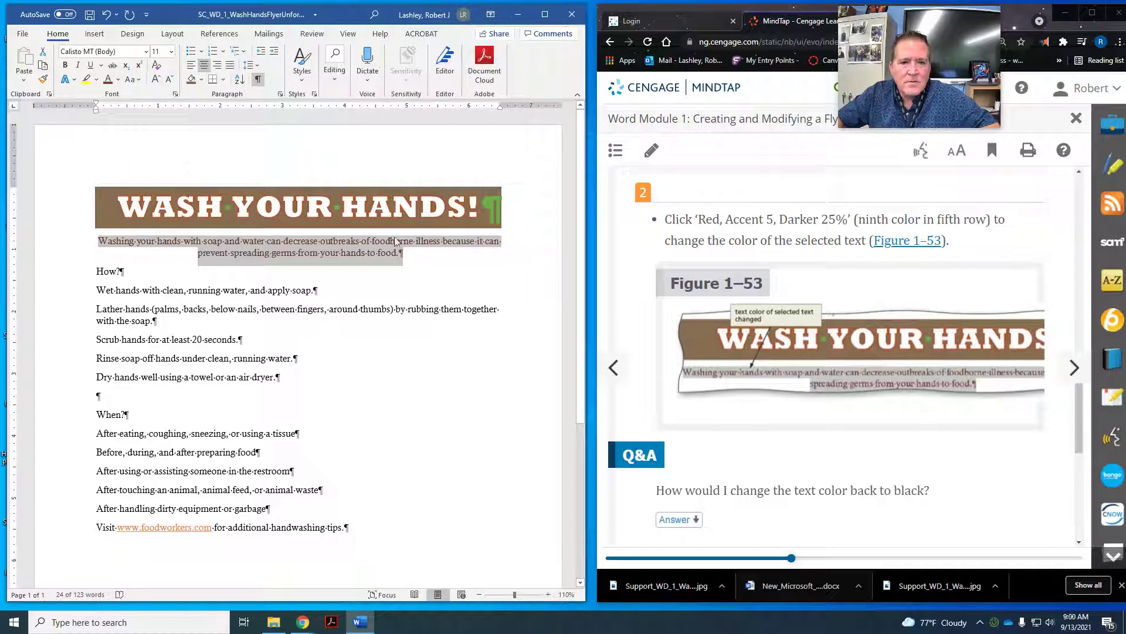
left_click(338, 240)
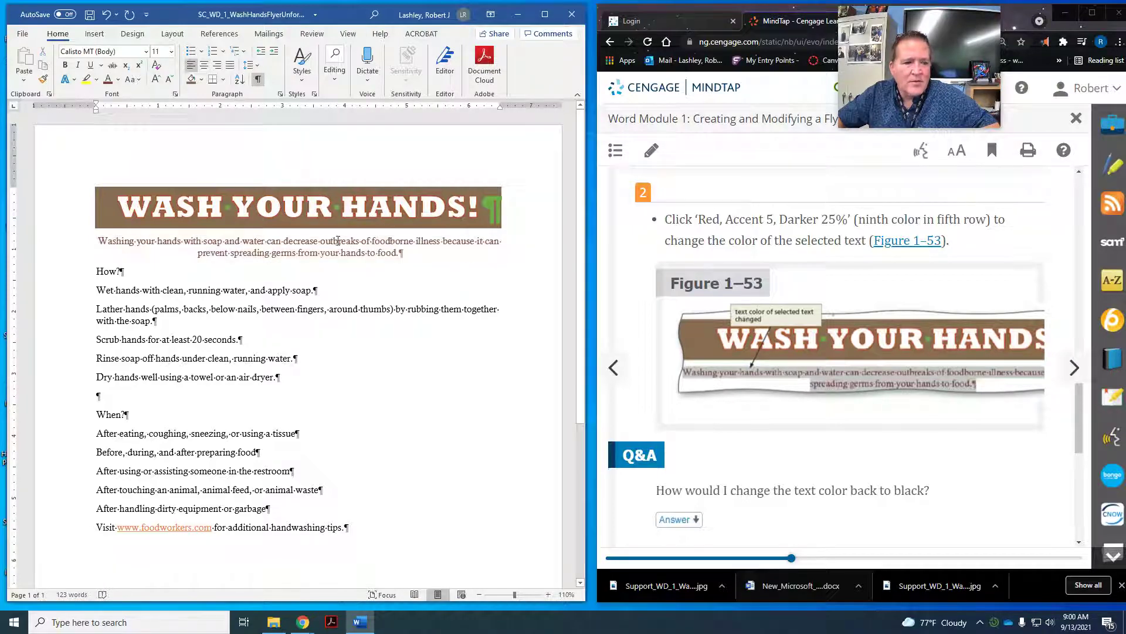
triple_click(135, 242)
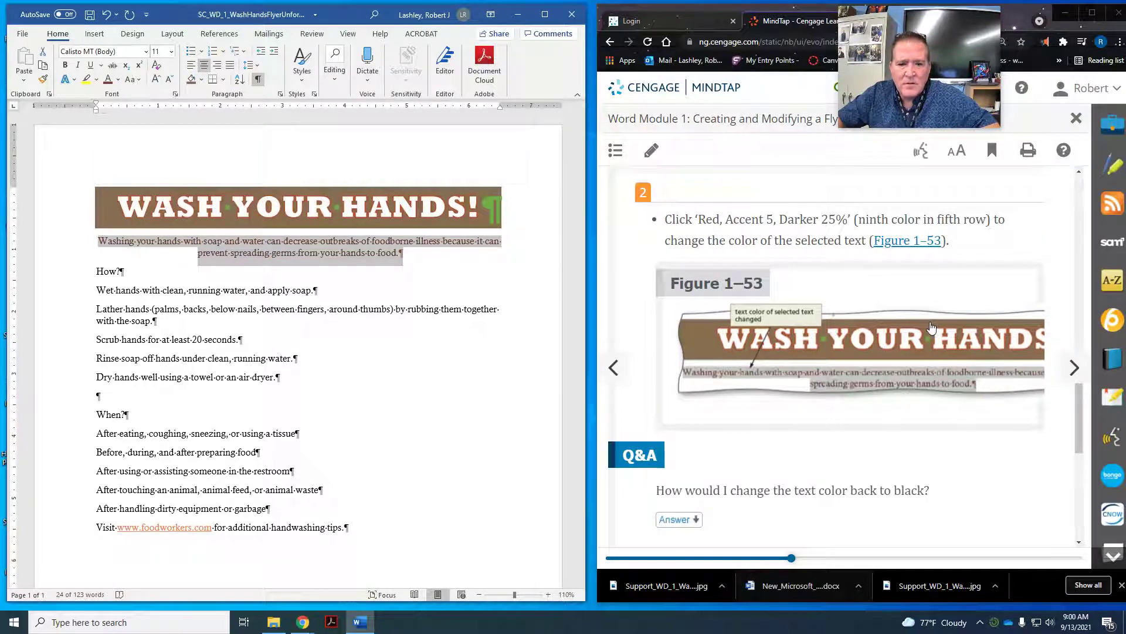
Step: Review the other ways to change font color, advance the lesson to WD 1-6n, and read the font size instructions
scroll(931, 327, "down", 5)
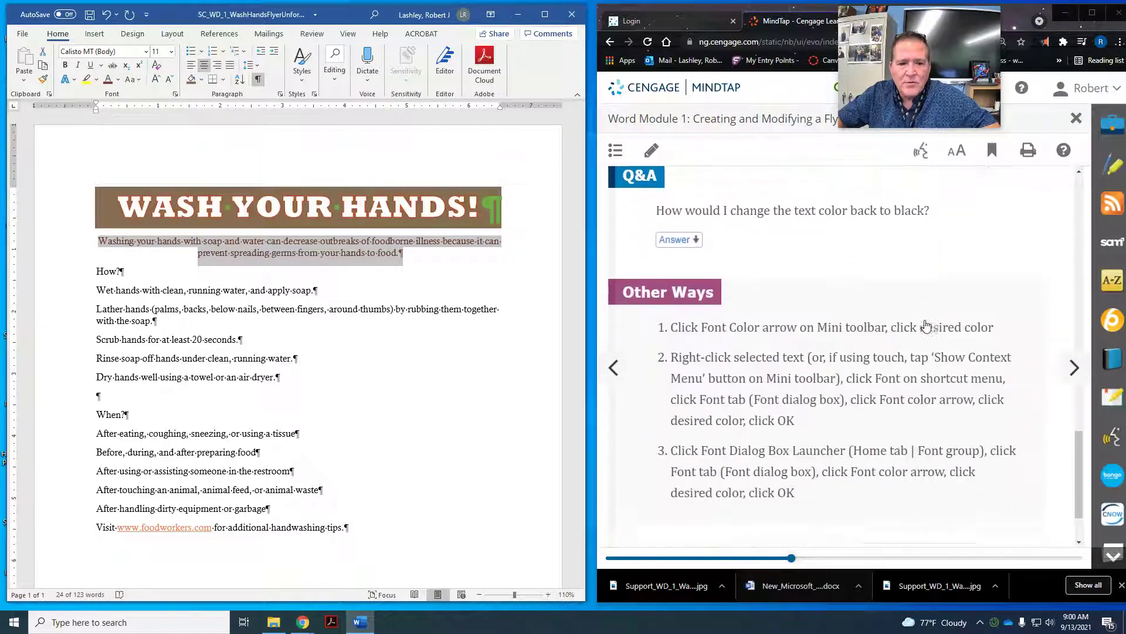
scroll(926, 327, "down", 3)
left_click(1071, 370)
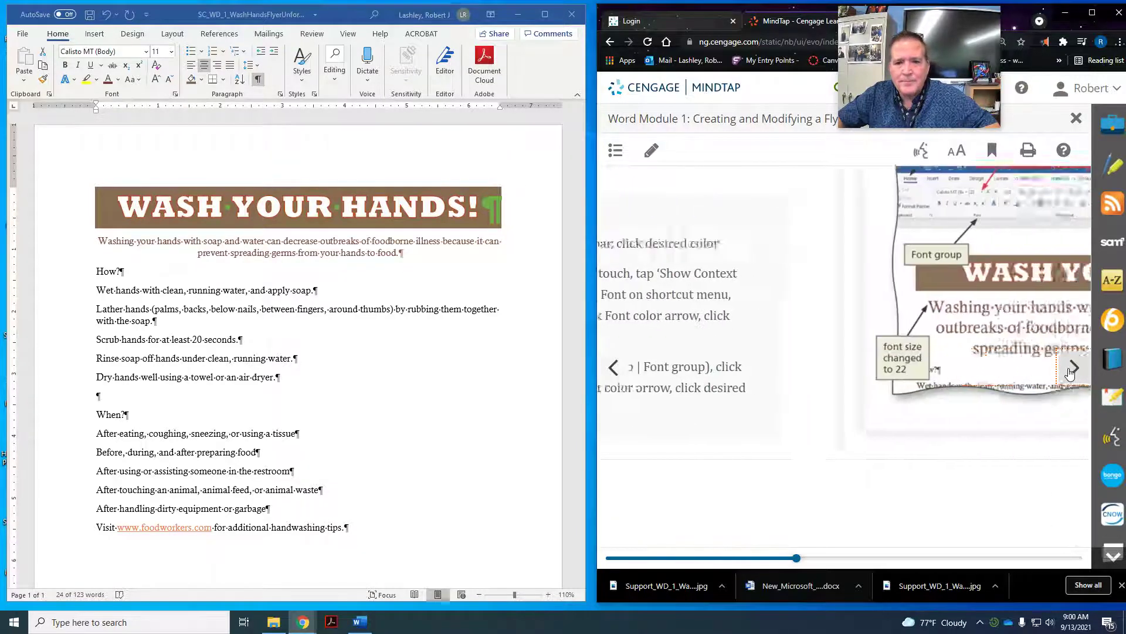
left_click(1073, 368)
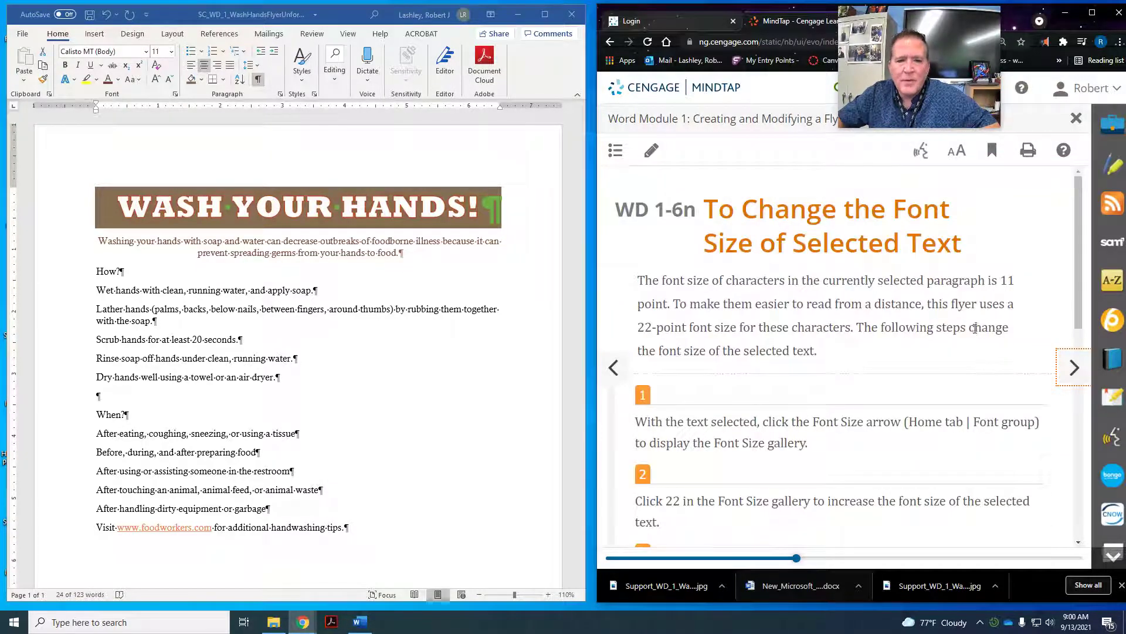
scroll(968, 325, "down", 1)
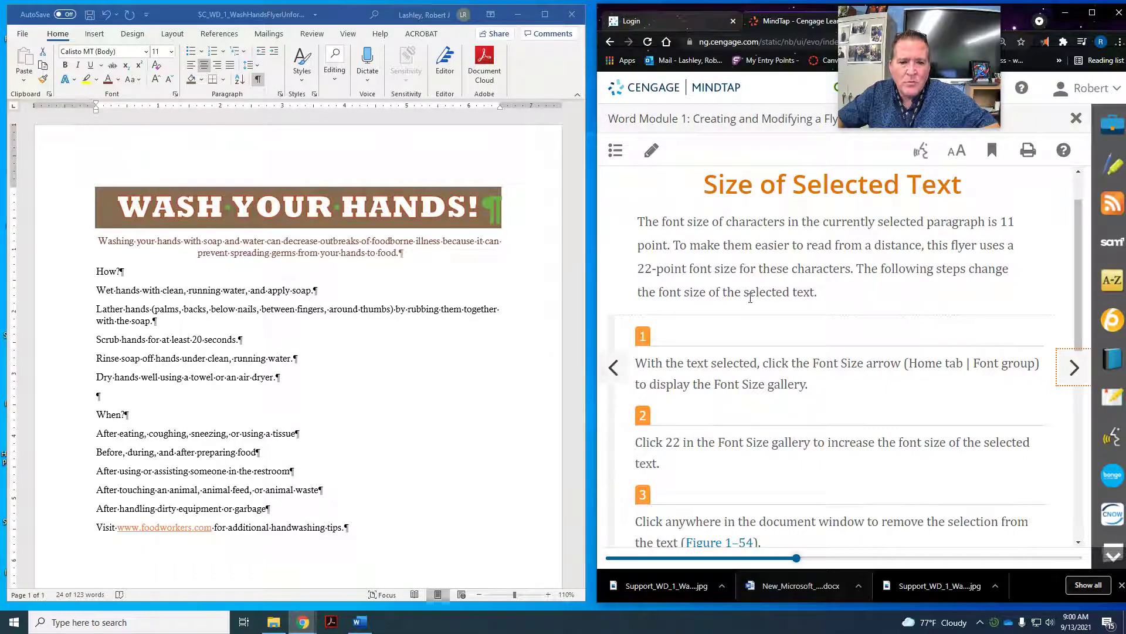
Step: Set the font size of the selected paragraph below the headline to 22, as the lesson instructs, and deselect the text
scroll(750, 298, "down", 1)
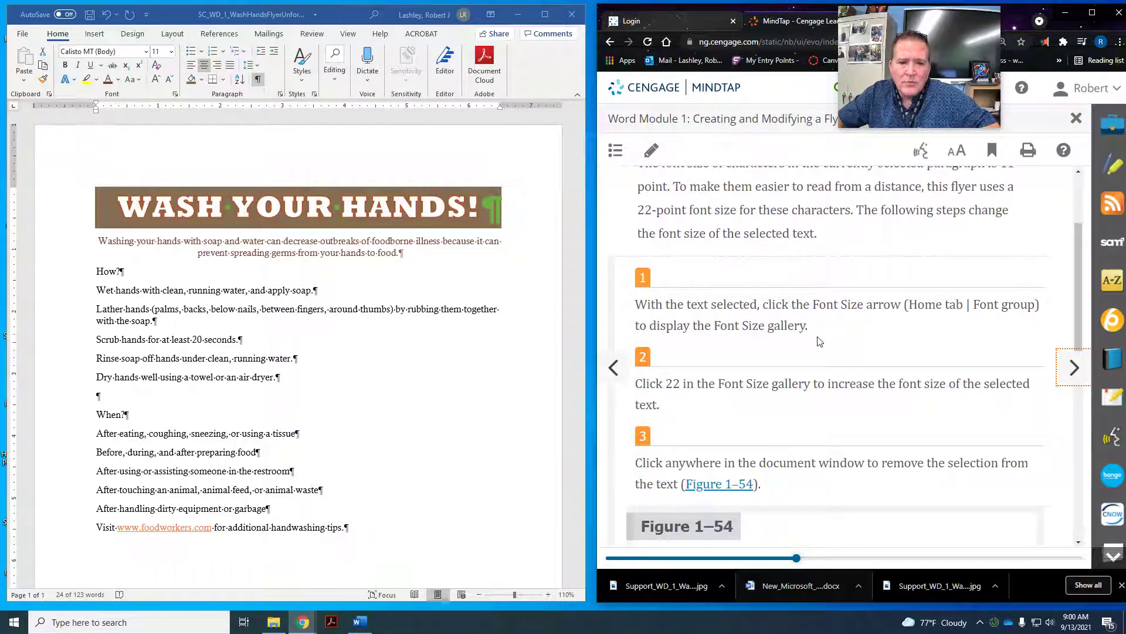
scroll(813, 341, "down", 1)
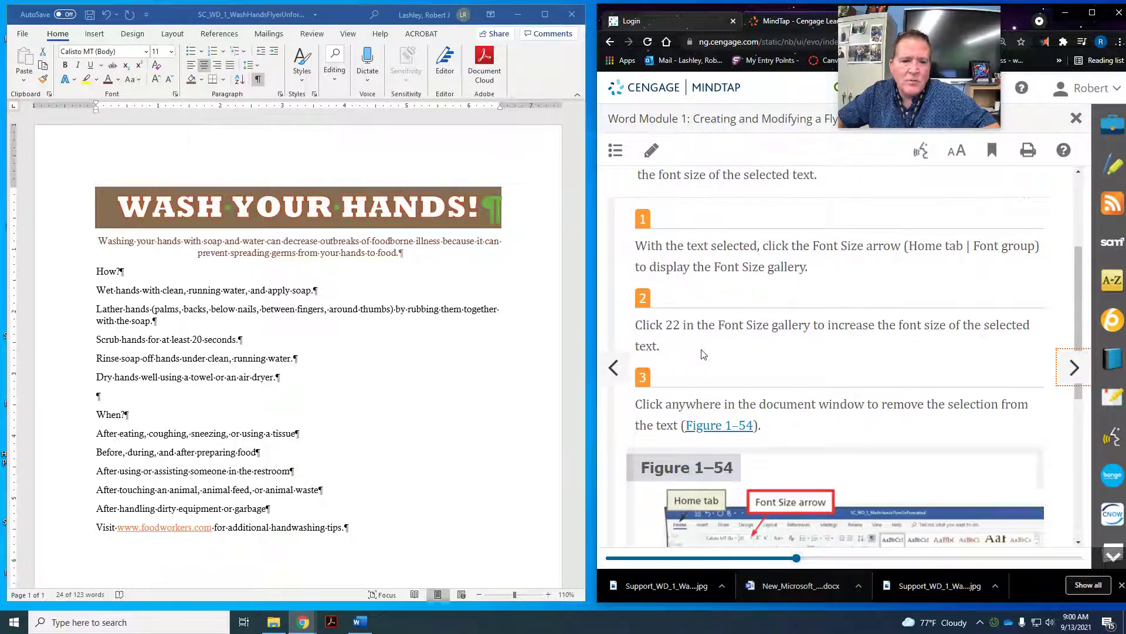
scroll(704, 352, "down", 1)
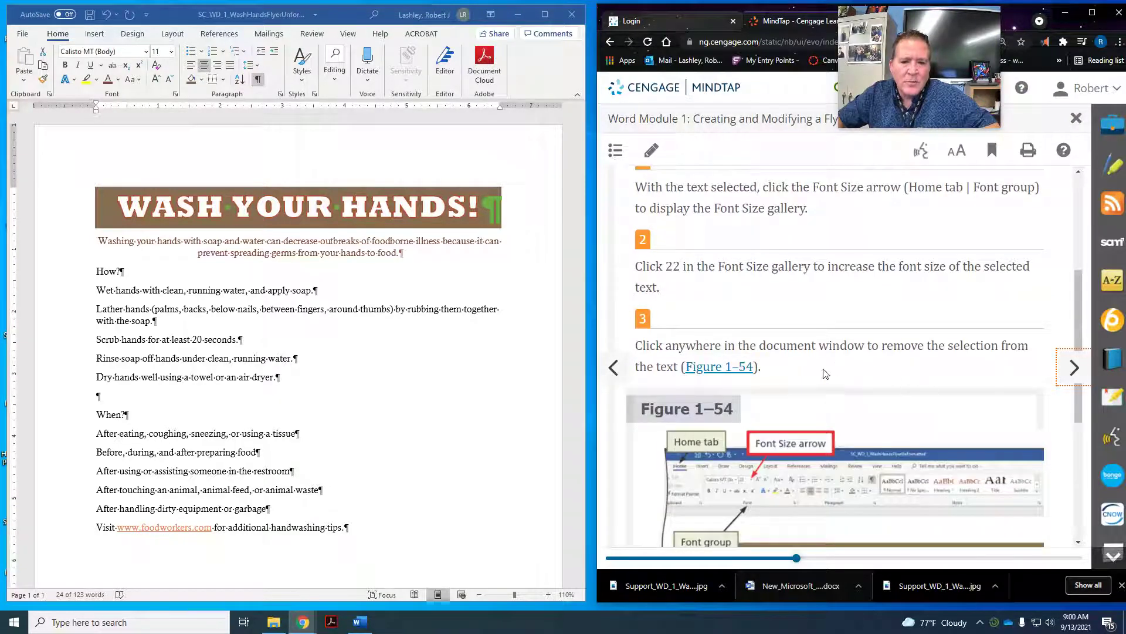
left_click(172, 54)
left_click(172, 54)
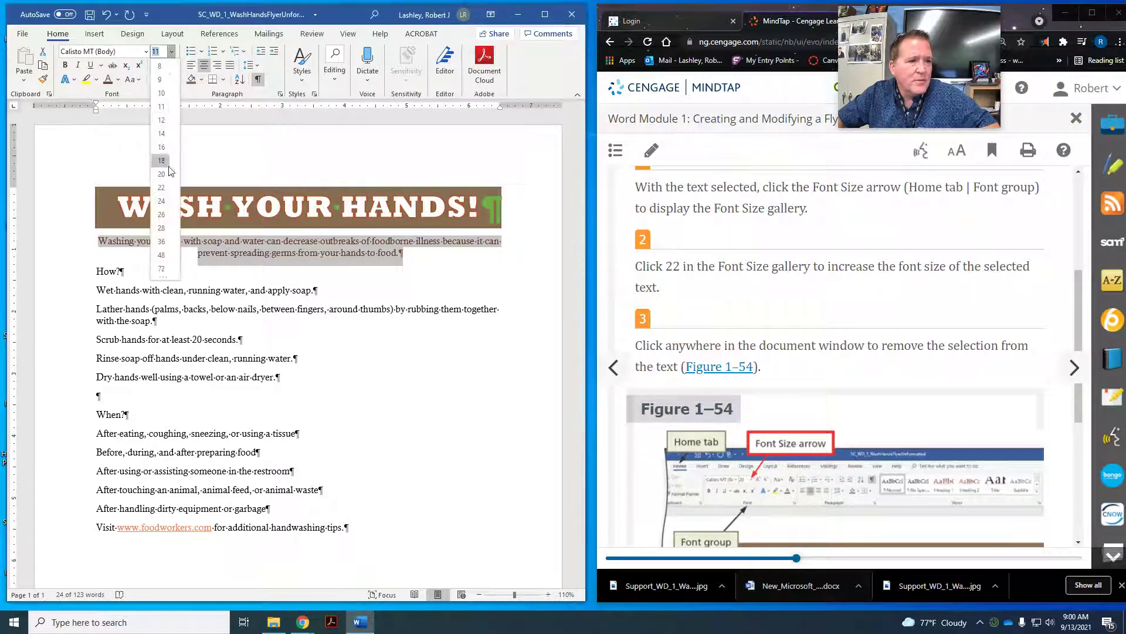
left_click(167, 187)
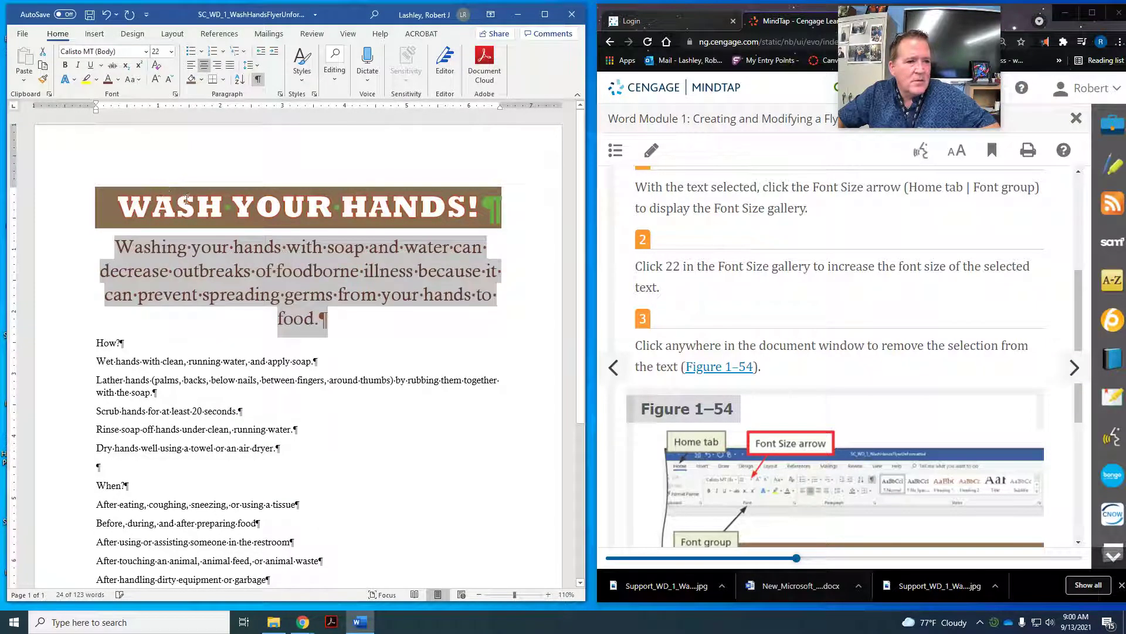
left_click(372, 348)
Step: Check Figure 1–54, advance the lesson to WD 1-6o, and read the instructions for changing the zoom percentage
scroll(824, 332, "down", 3)
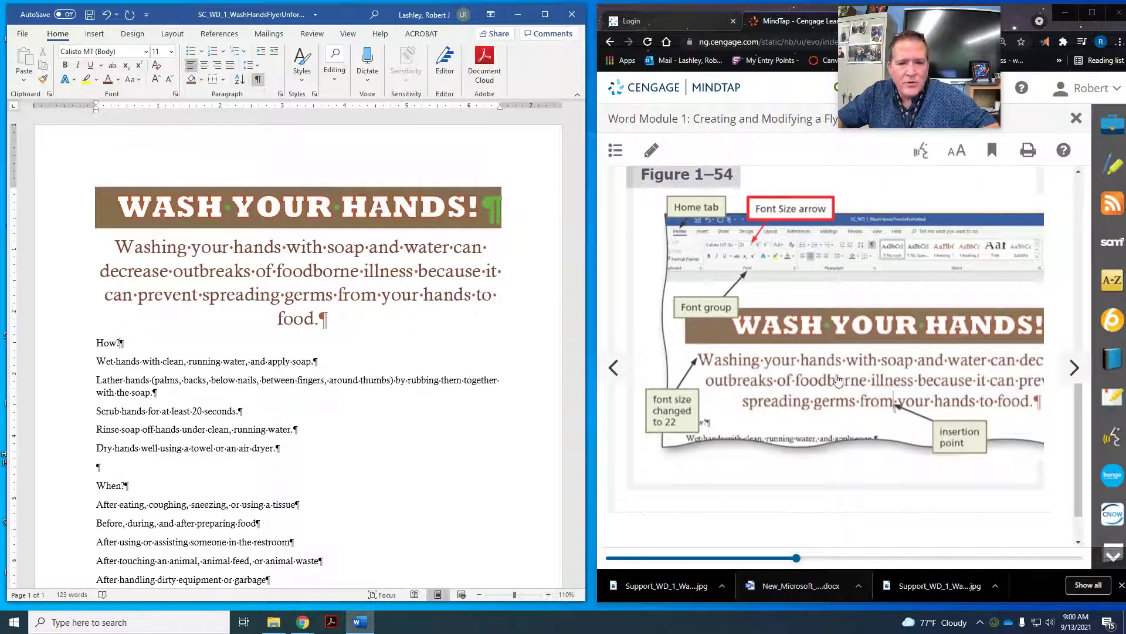
scroll(842, 380, "down", 1)
left_click(1073, 368)
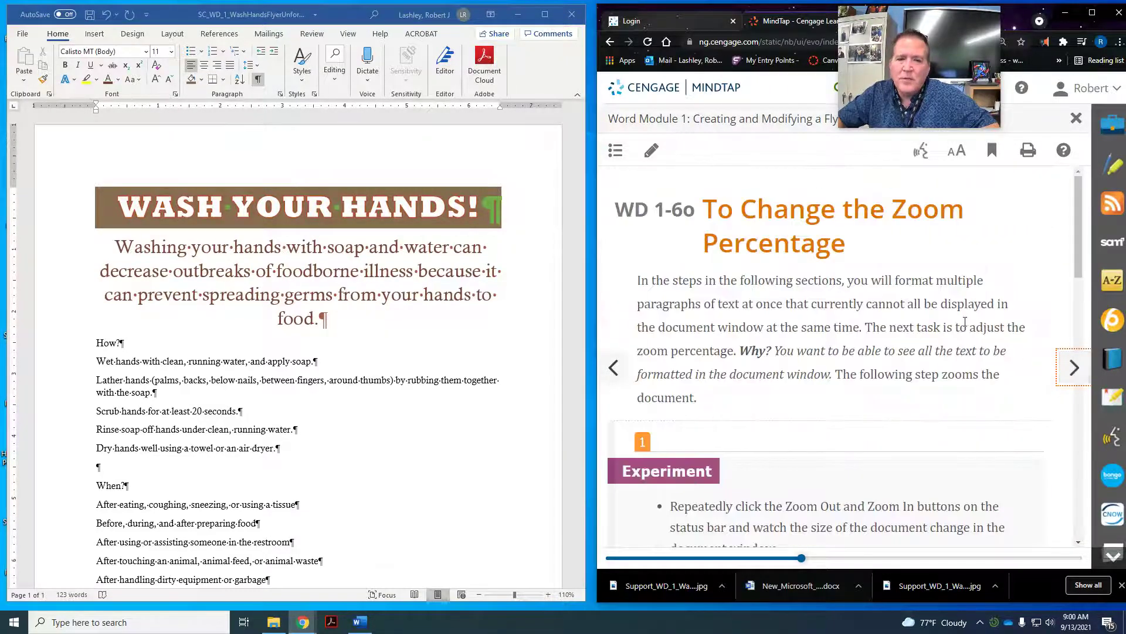
scroll(893, 251, "down", 2)
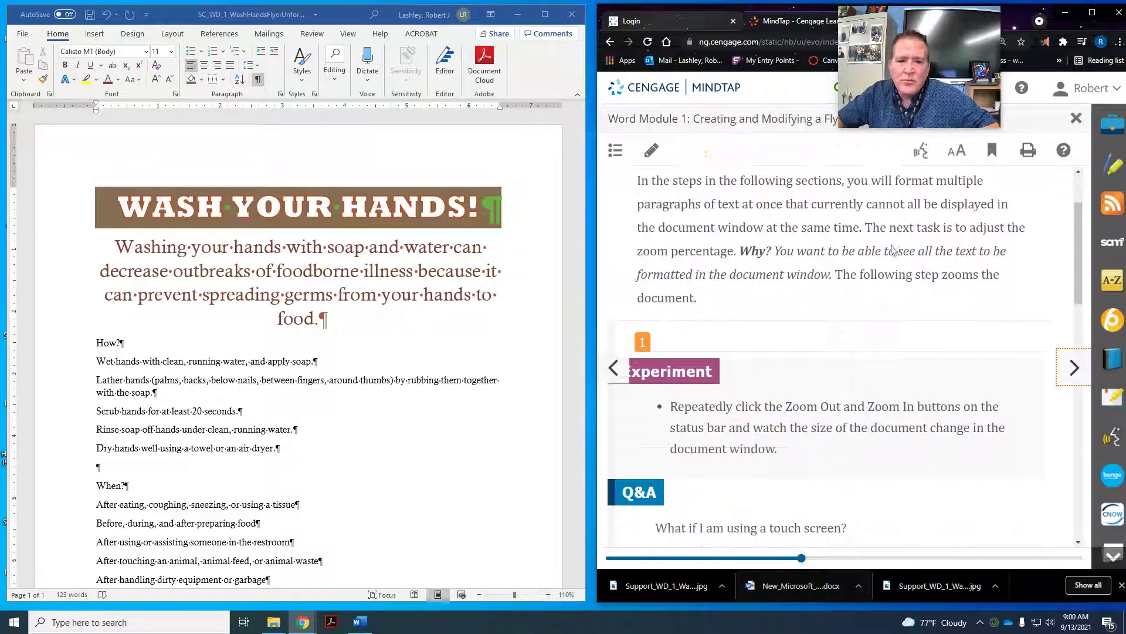
scroll(893, 250, "up", 1)
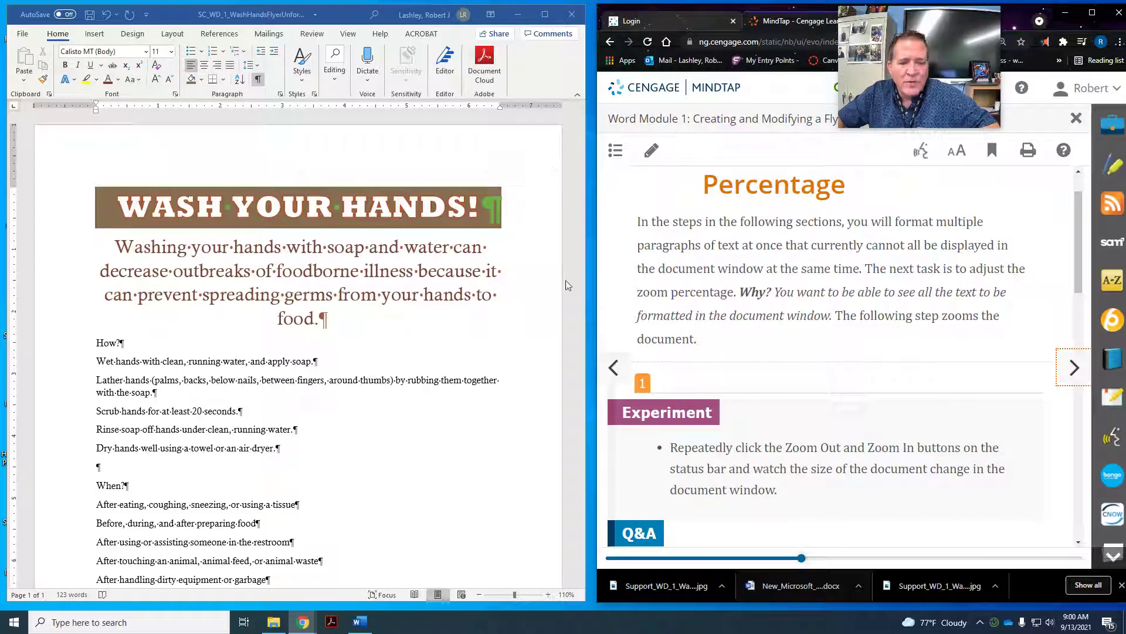
scroll(839, 371, "down", 5)
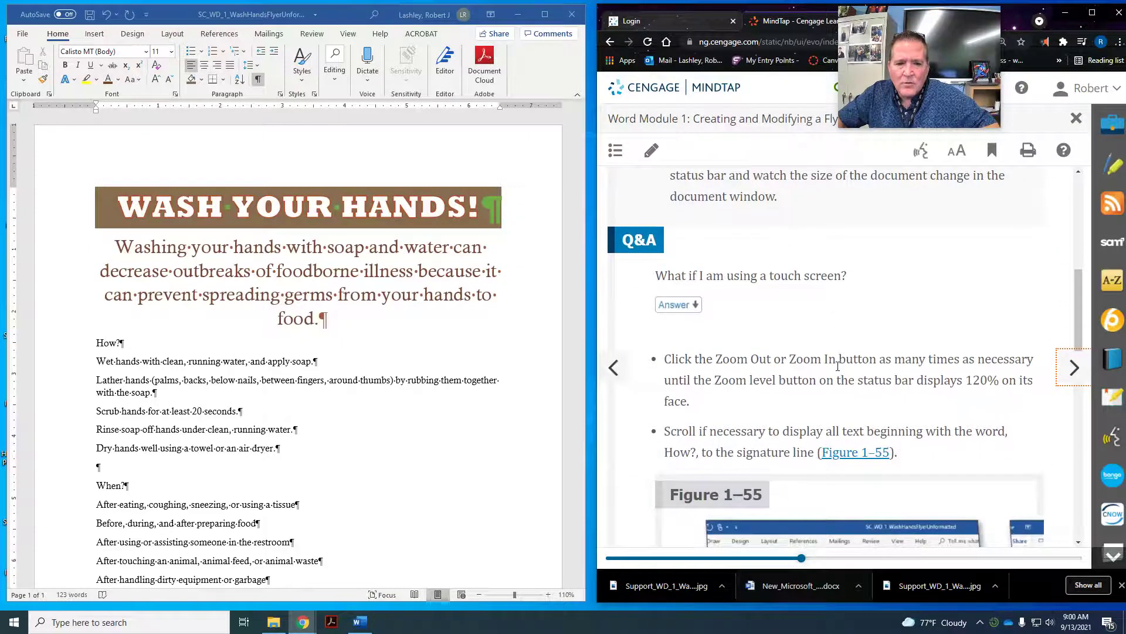
scroll(837, 365, "up", 5)
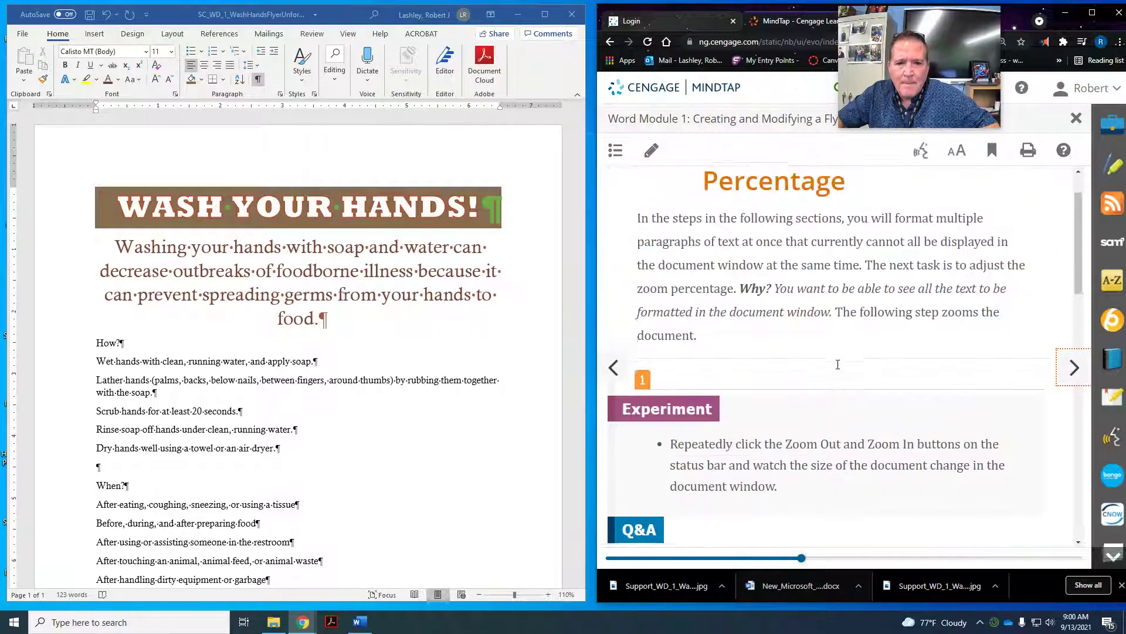
scroll(838, 364, "down", 4)
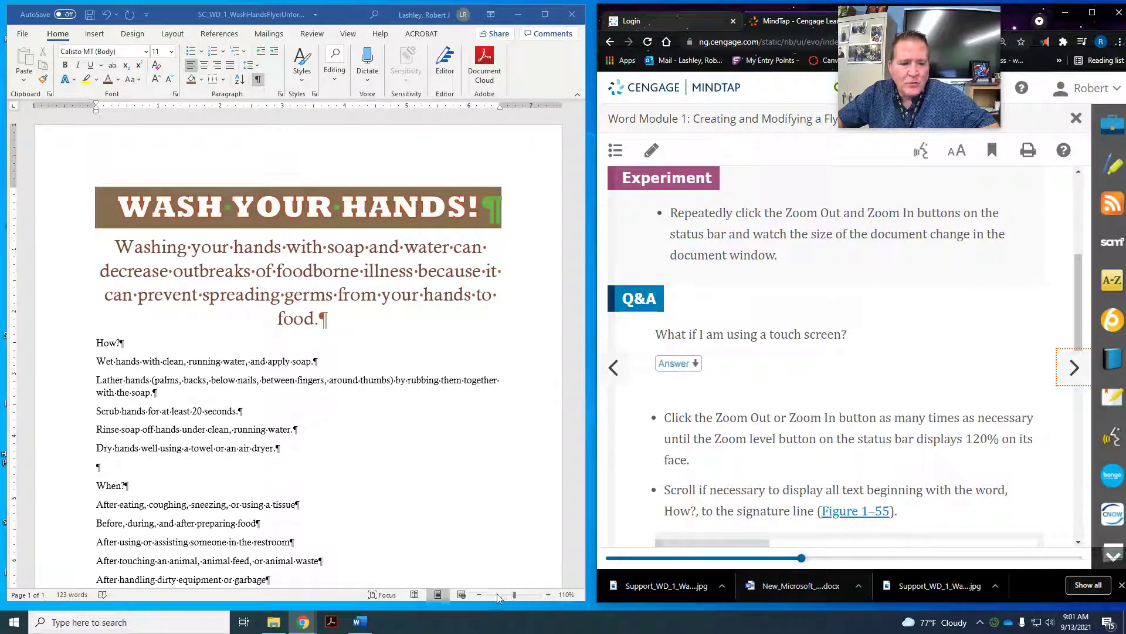
Step: Experiment with the flyer's zoom by zooming far out to 39%, and zoom back in to 100%
left_click(515, 596)
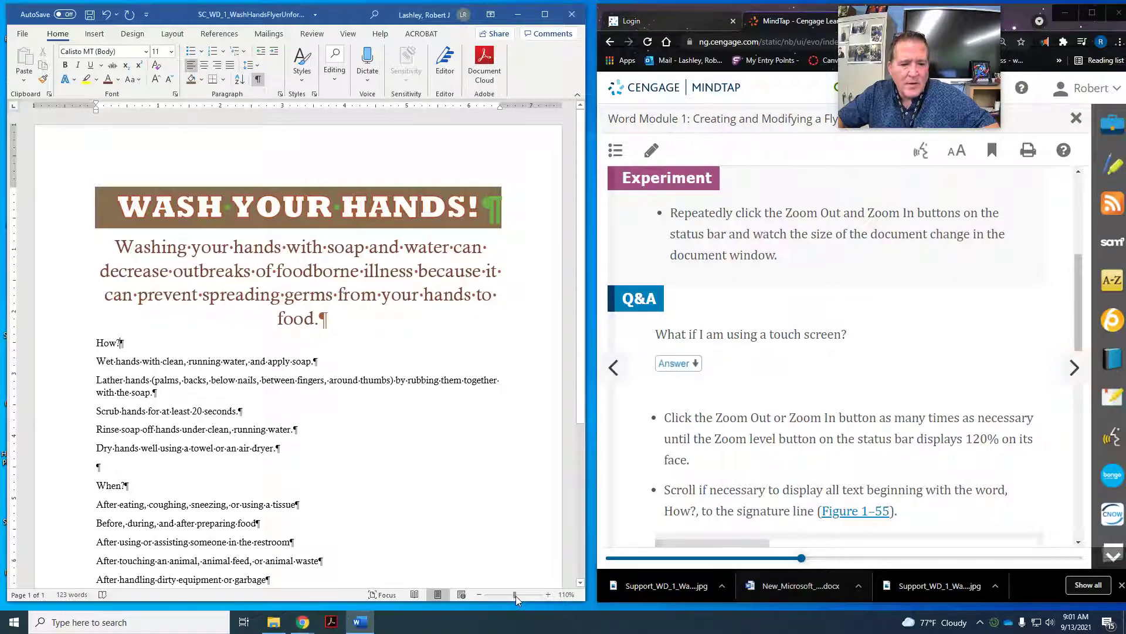
left_click(520, 594)
left_click_drag(520, 594, 495, 596)
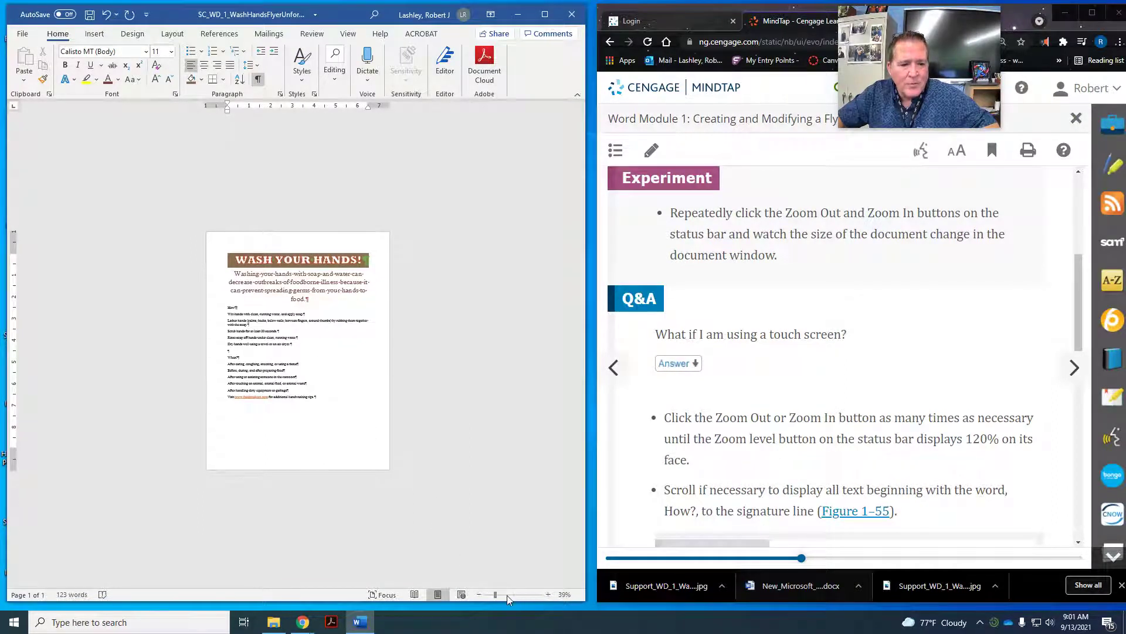
left_click(548, 593)
left_click(549, 593)
left_click(549, 594)
left_click(548, 593)
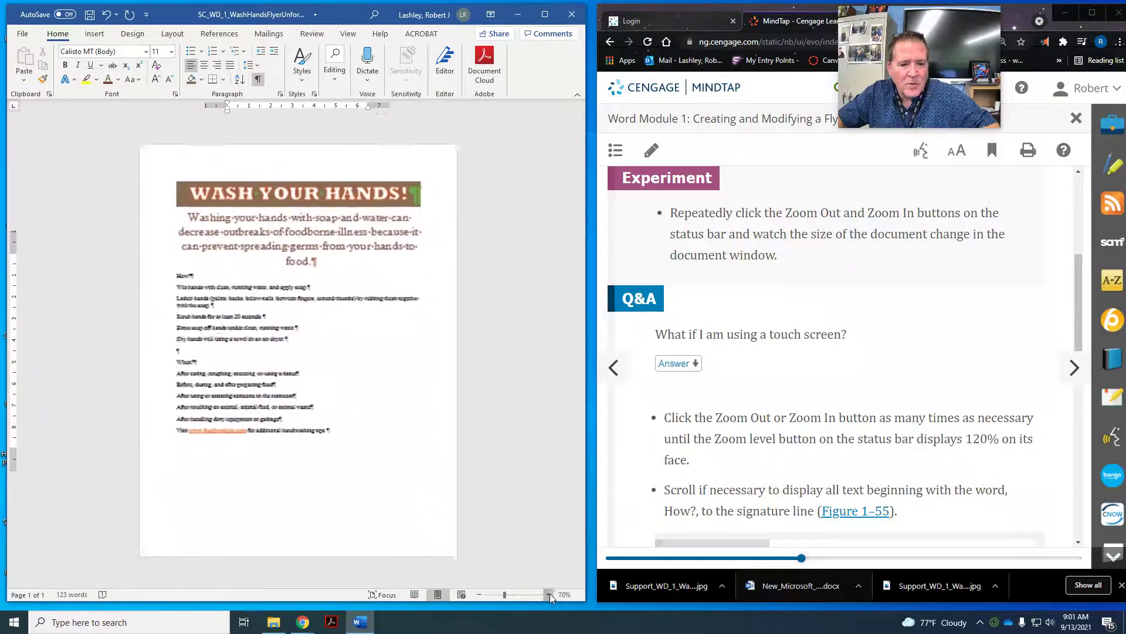
left_click(549, 593)
left_click(549, 594)
left_click(549, 594)
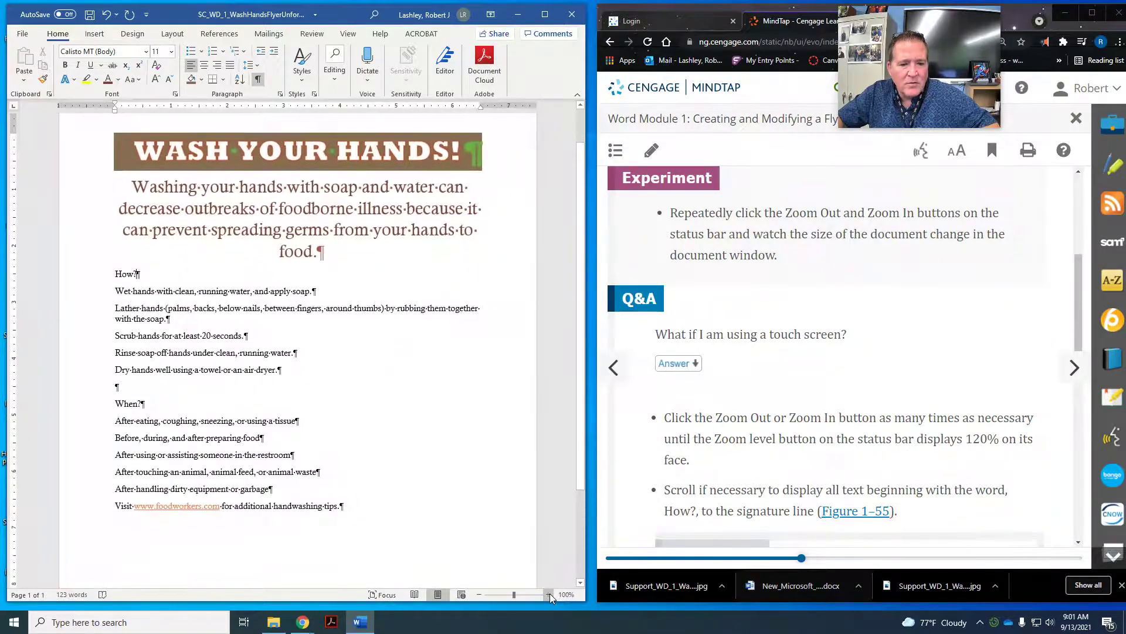
Step: Review the remaining zoom instructions, advance the lesson to WD 1-6p, and read how to select multiple lines
scroll(924, 321, "down", 2)
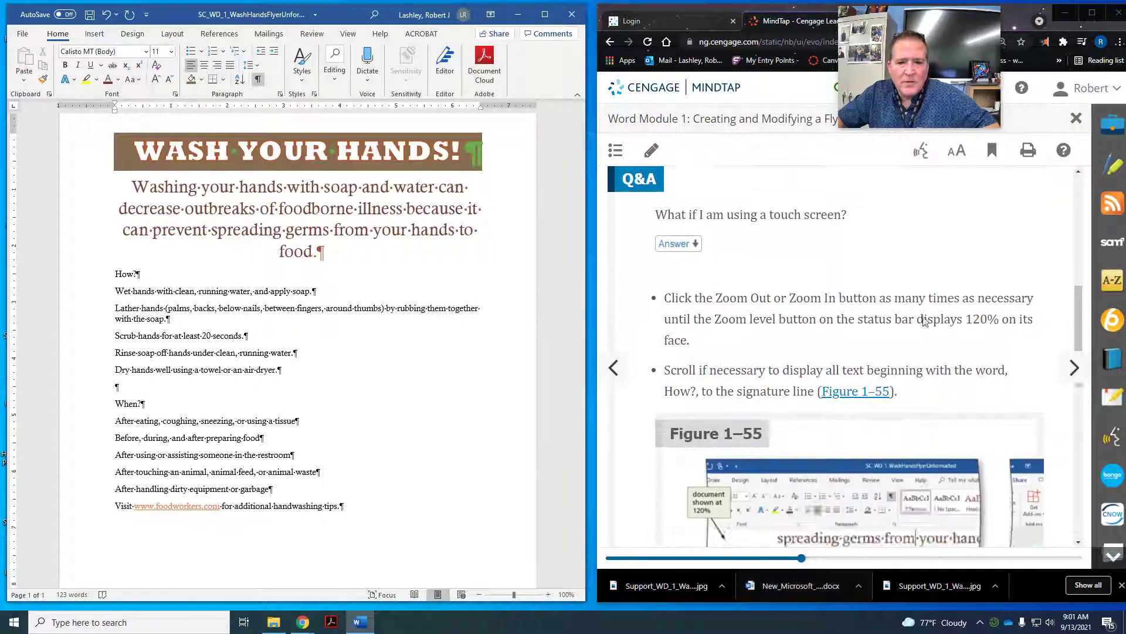
scroll(924, 321, "down", 8)
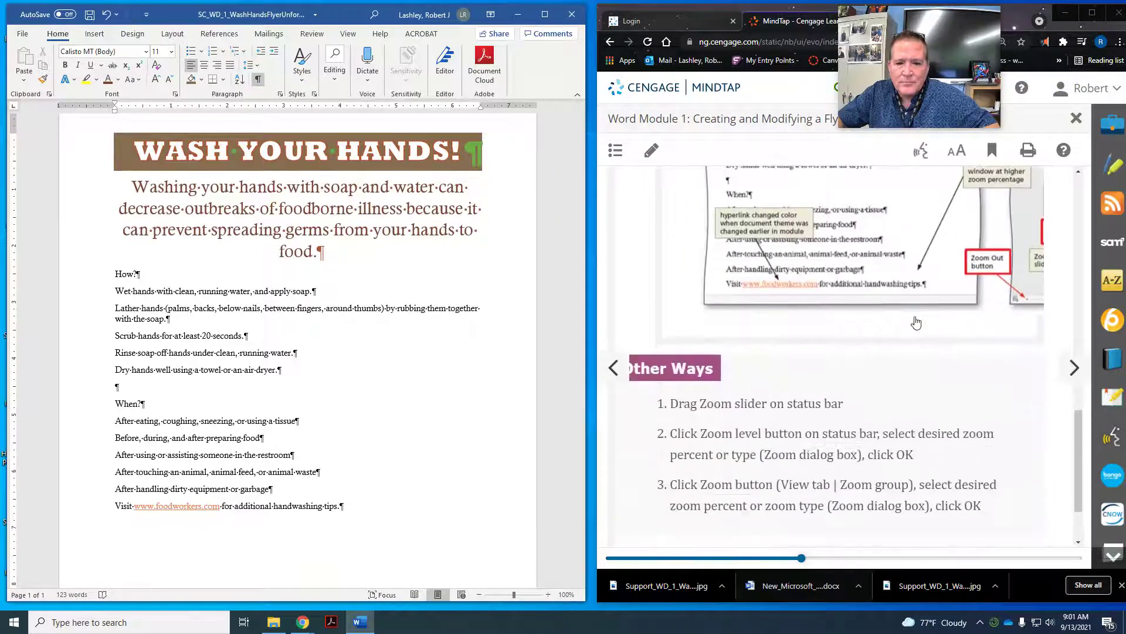
left_click(1070, 371)
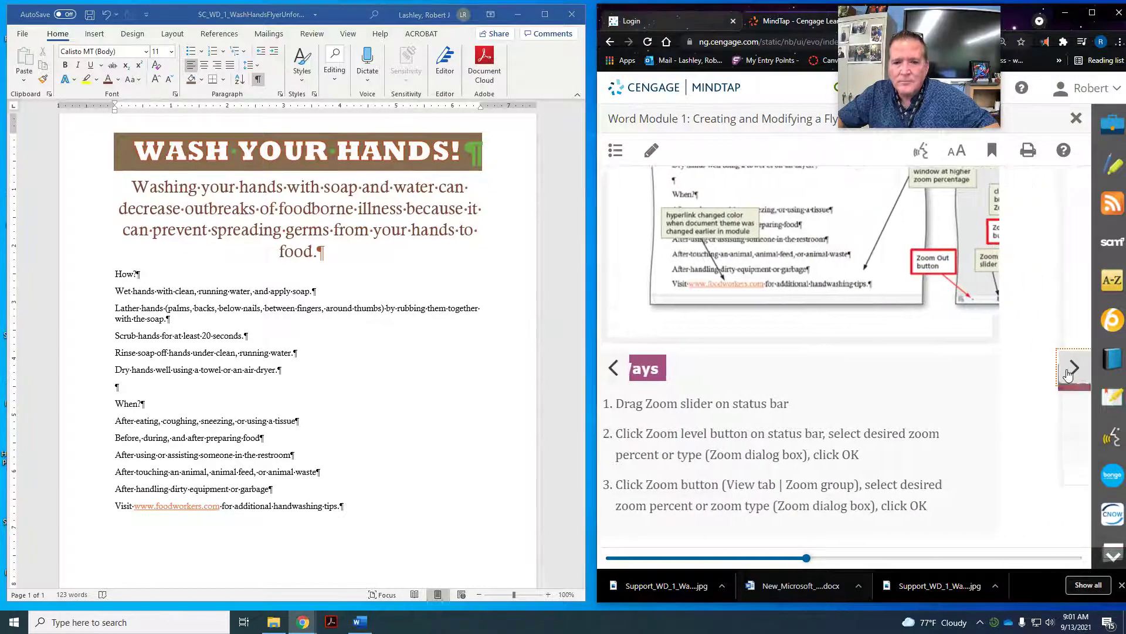
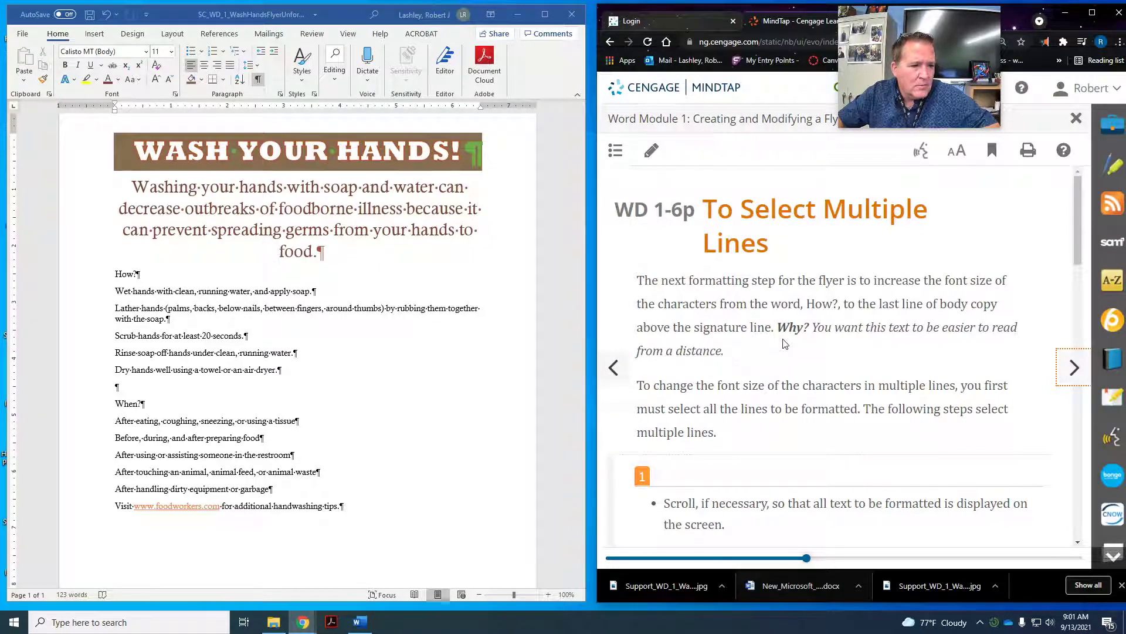
scroll(784, 343, "down", 1)
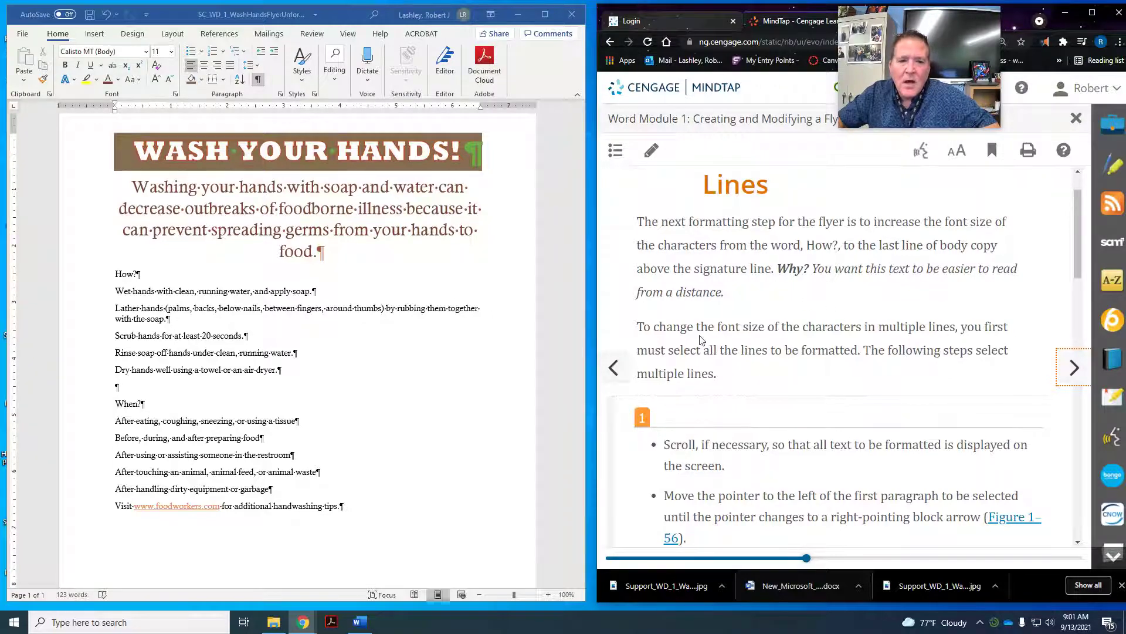
scroll(748, 342, "down", 1)
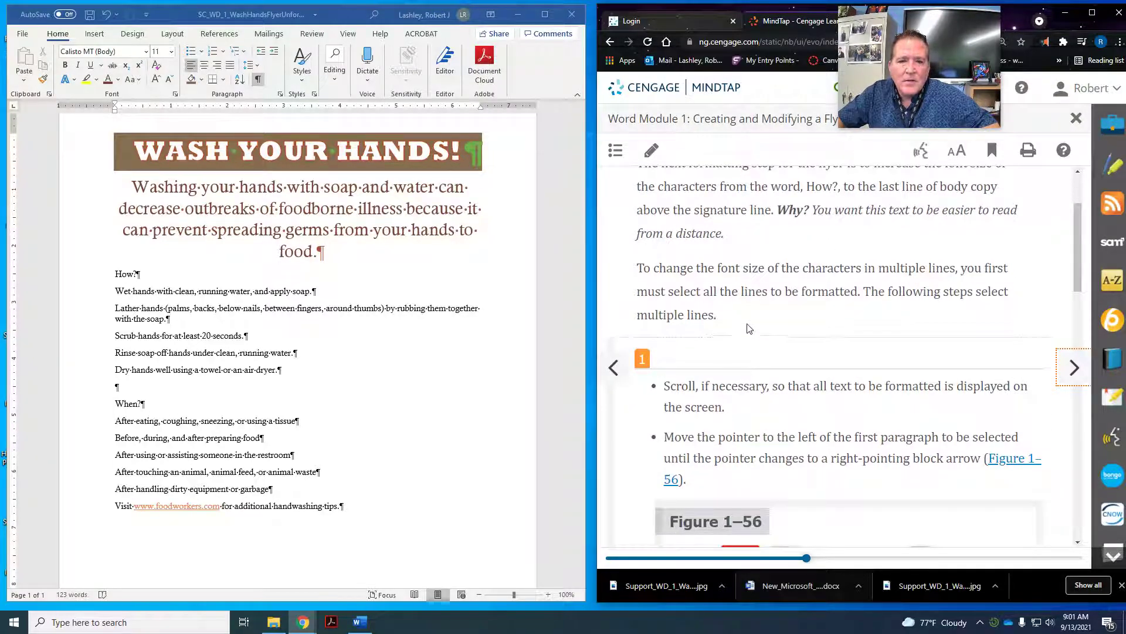
scroll(737, 302, "down", 3)
scroll(736, 298, "up", 1)
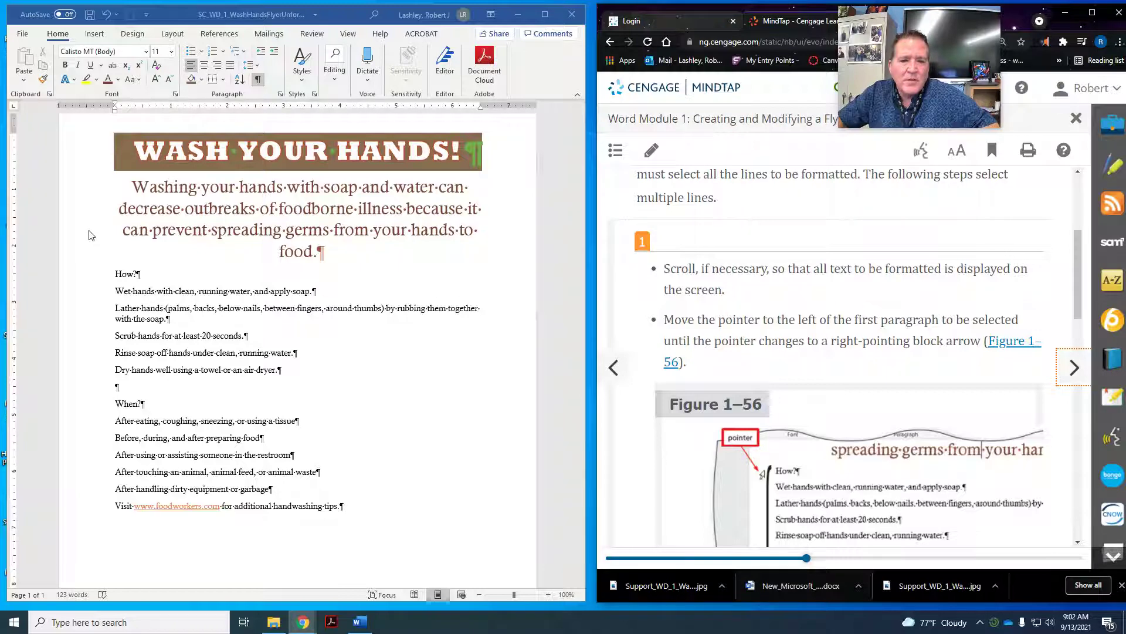
Step: Select all body lines from "How?" through "After handling dirty equipment or garbage", leaving out the signature line, and compare with Figure 1–56
left_click(82, 282)
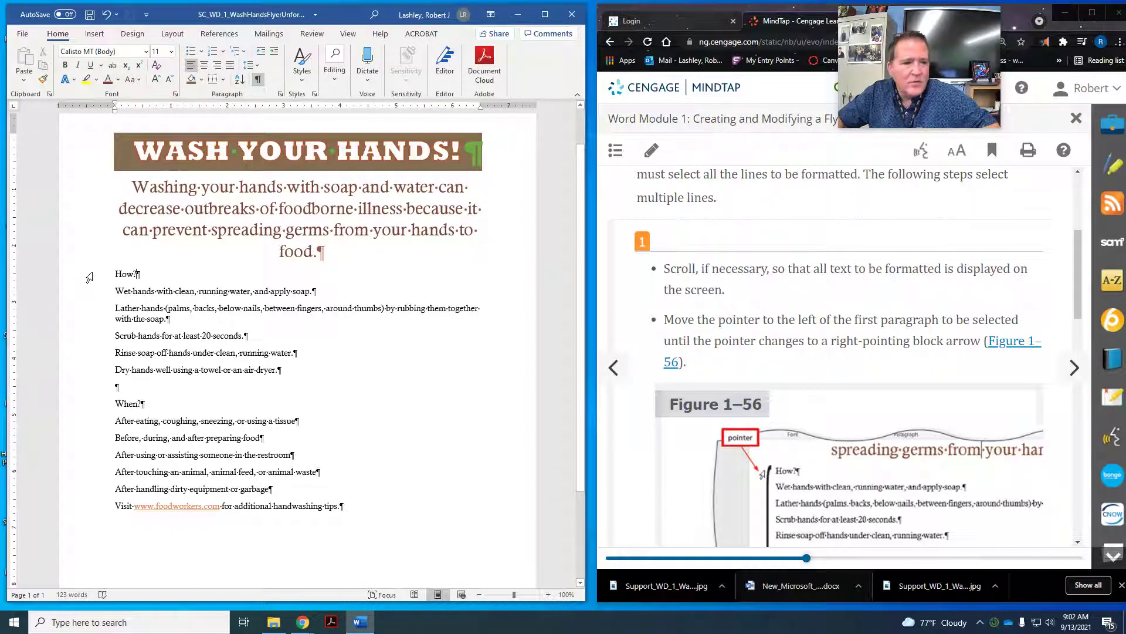
left_click_drag(89, 277, 103, 490)
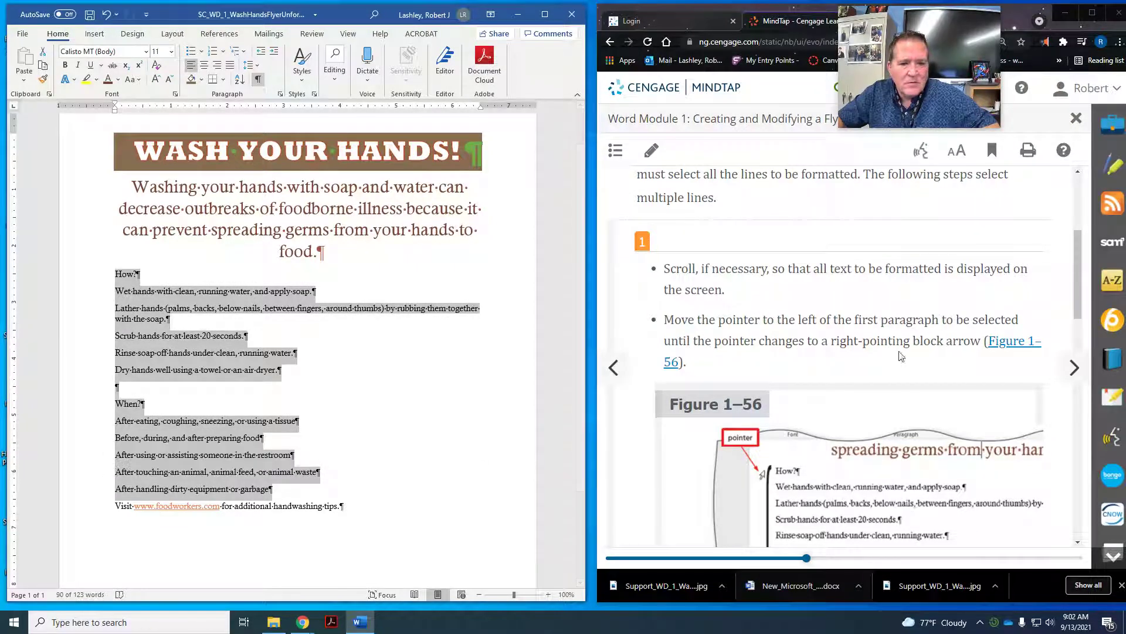
scroll(902, 346, "down", 2)
scroll(902, 346, "down", 3)
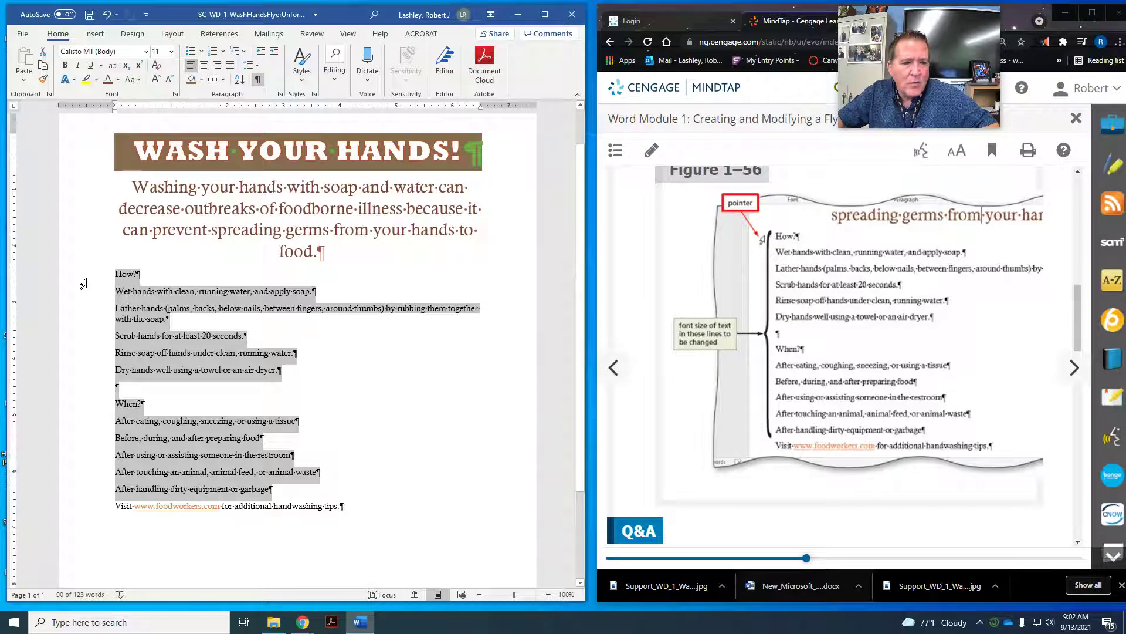
left_click(84, 280)
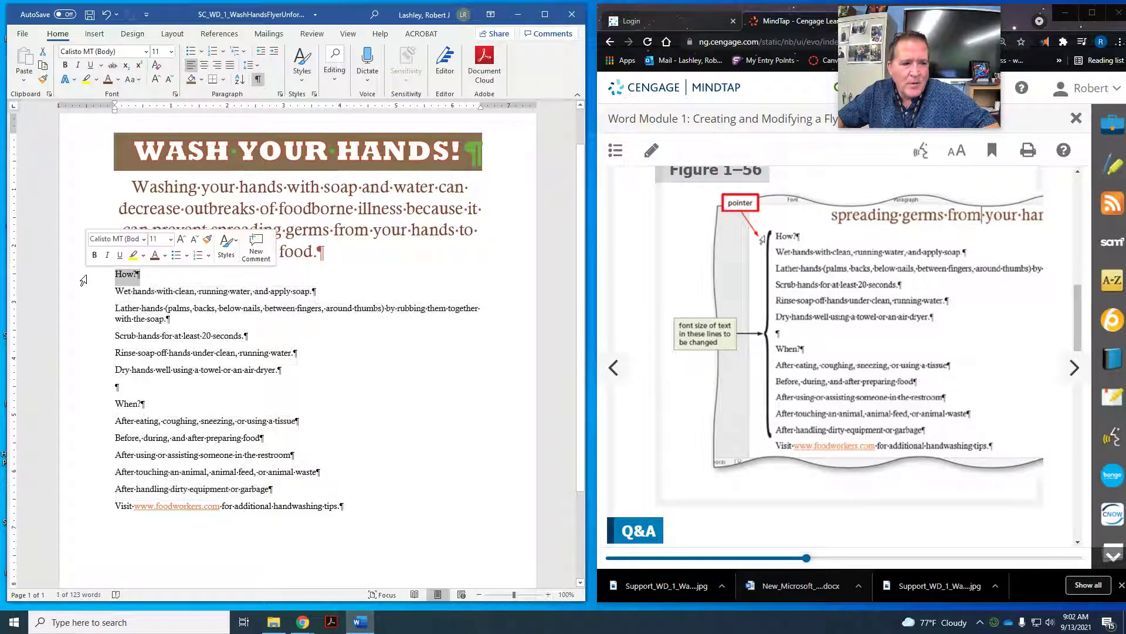
left_click_drag(84, 280, 95, 493)
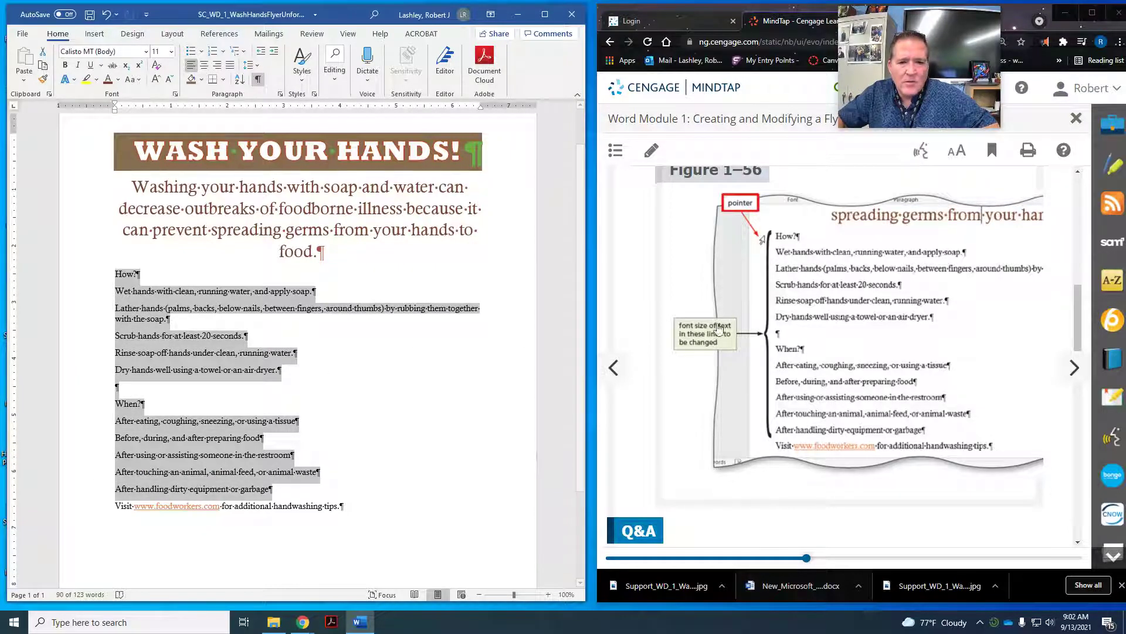
Step: Review Figure 1–57, advance the lesson to WD 1-6q, and read the font size steps for the selected lines
scroll(821, 308, "down", 3)
scroll(864, 311, "down", 6)
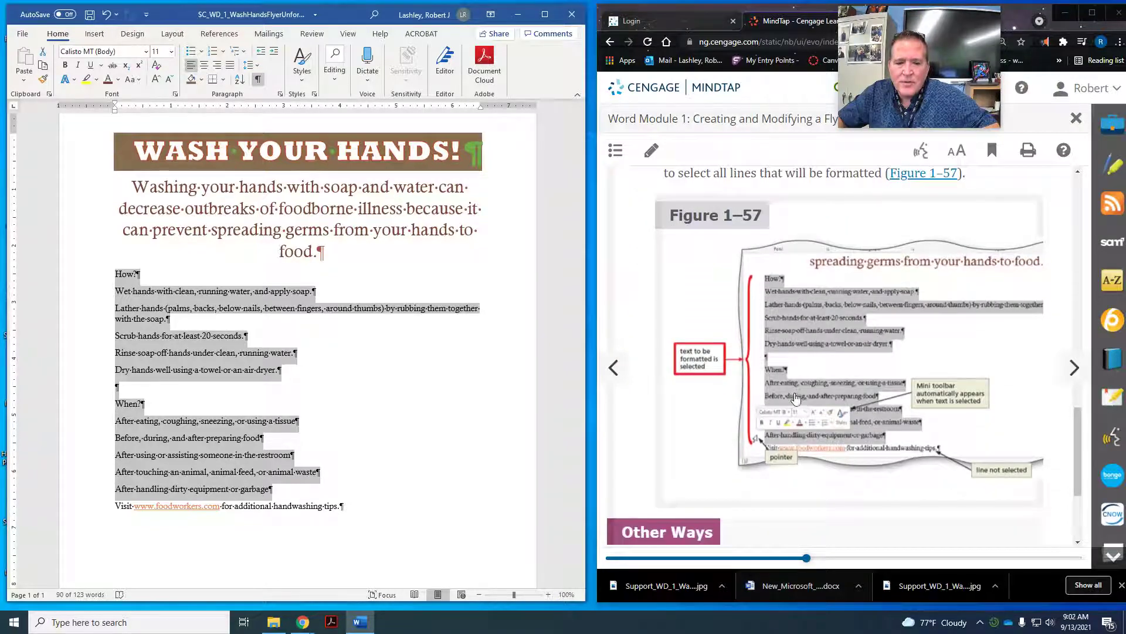
scroll(798, 400, "down", 1)
left_click(1076, 377)
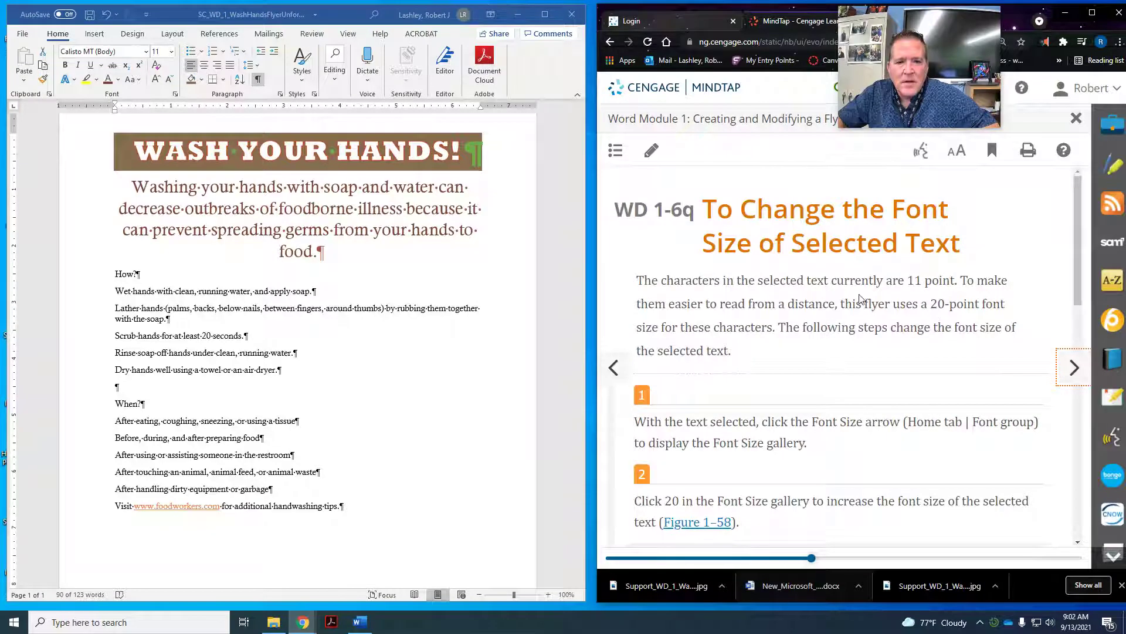
scroll(860, 299, "down", 2)
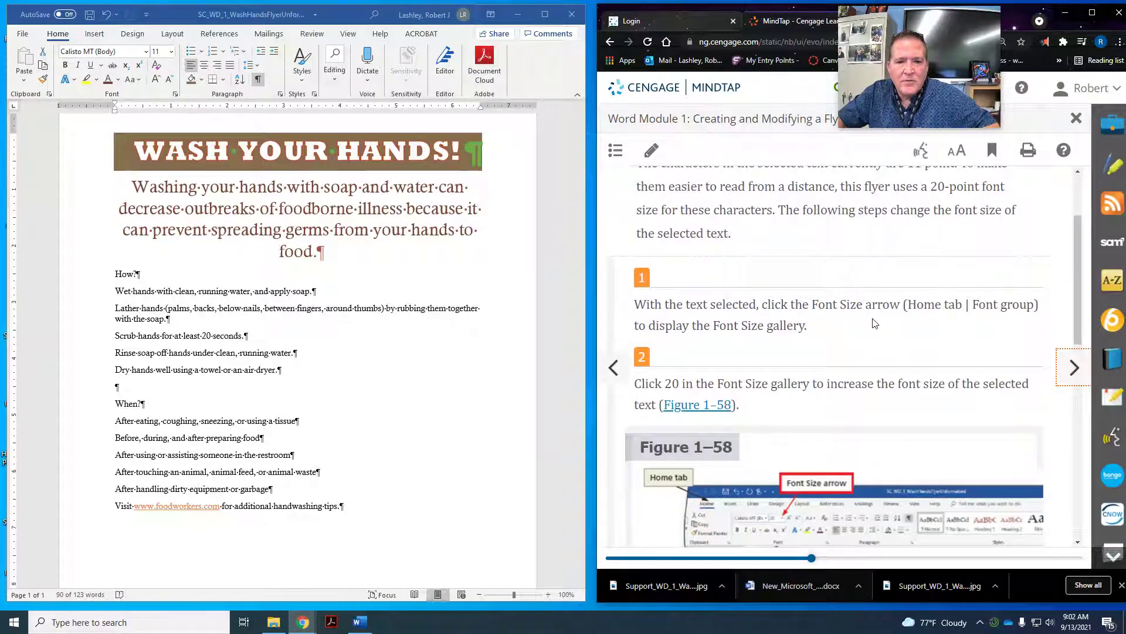
scroll(874, 324, "down", 1)
scroll(873, 318, "down", 1)
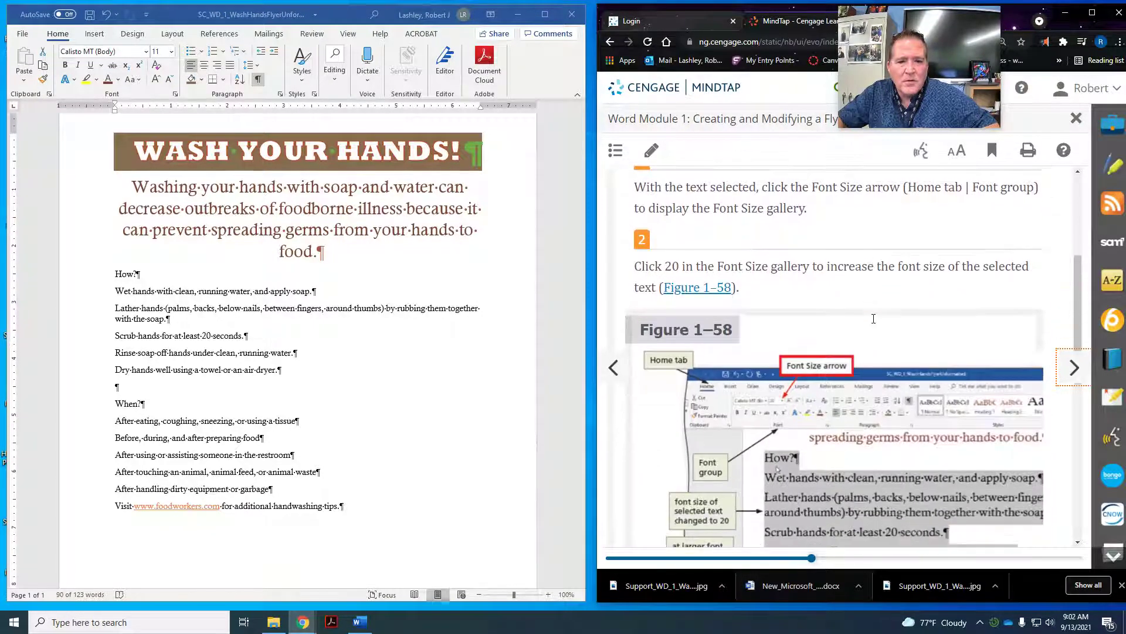
Step: Set the font size of the selected lines from "How?" through "After handling dirty equipment or garbage" to 20
left_click(149, 89)
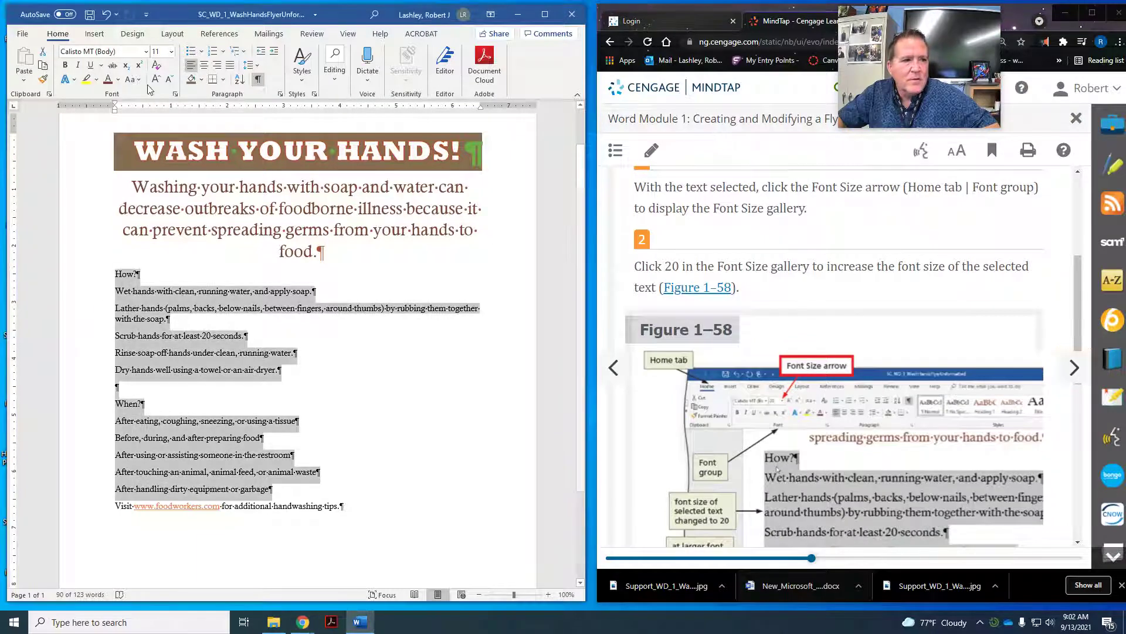
left_click(171, 51)
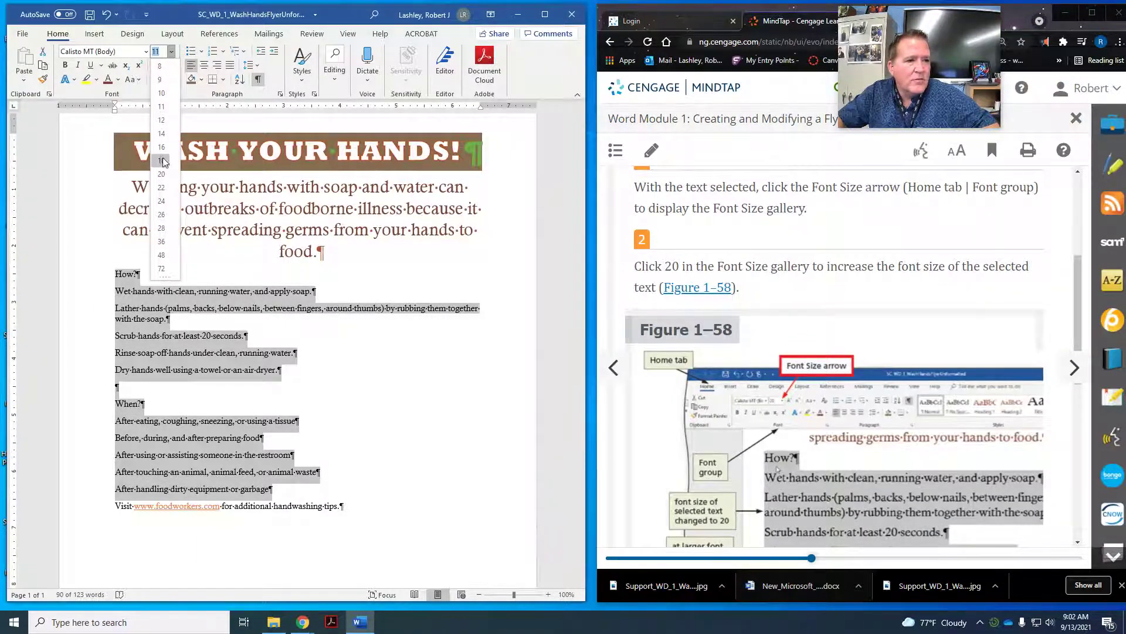
left_click(162, 174)
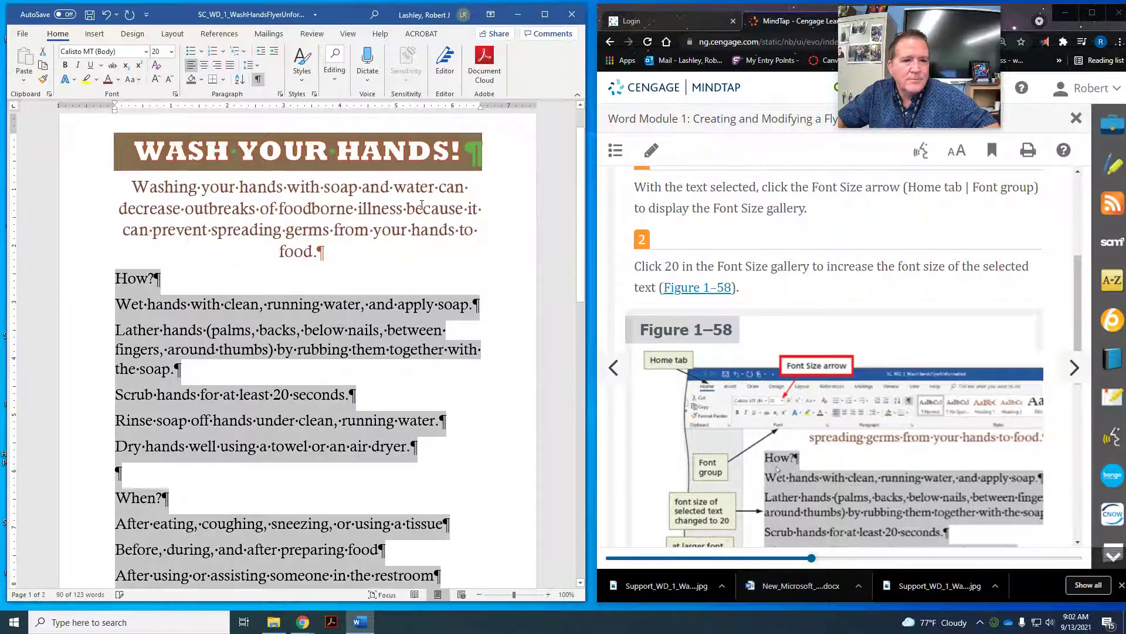
Step: Review Figure 1–58 and the remaining font size instructions, and clear the selection from the flyer's body text
scroll(938, 259, "down", 3)
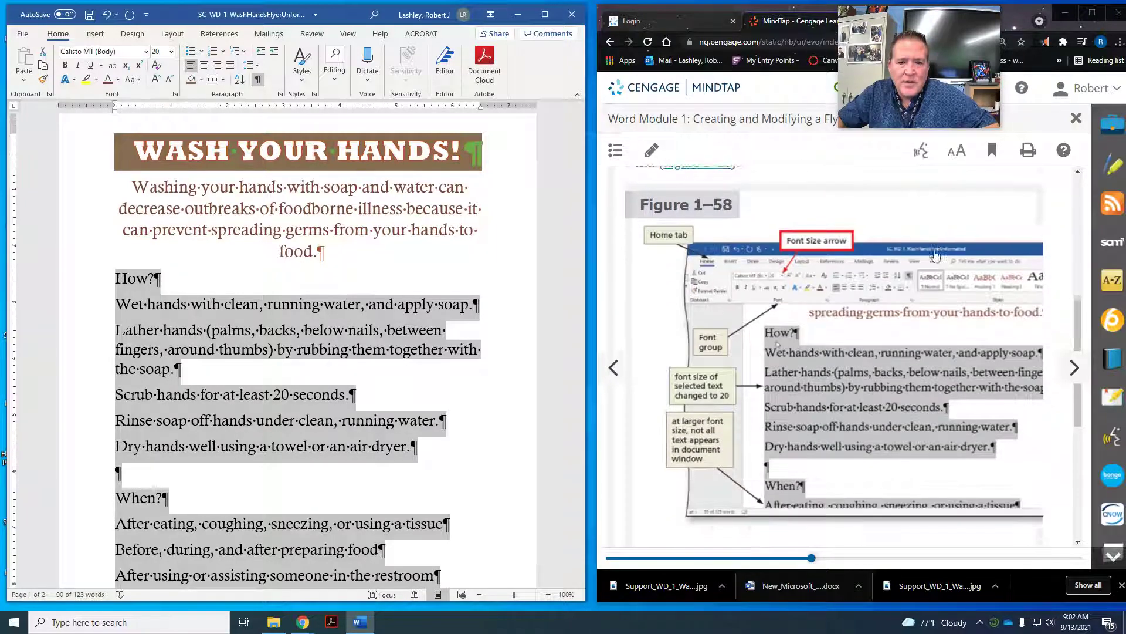
scroll(936, 254, "down", 6)
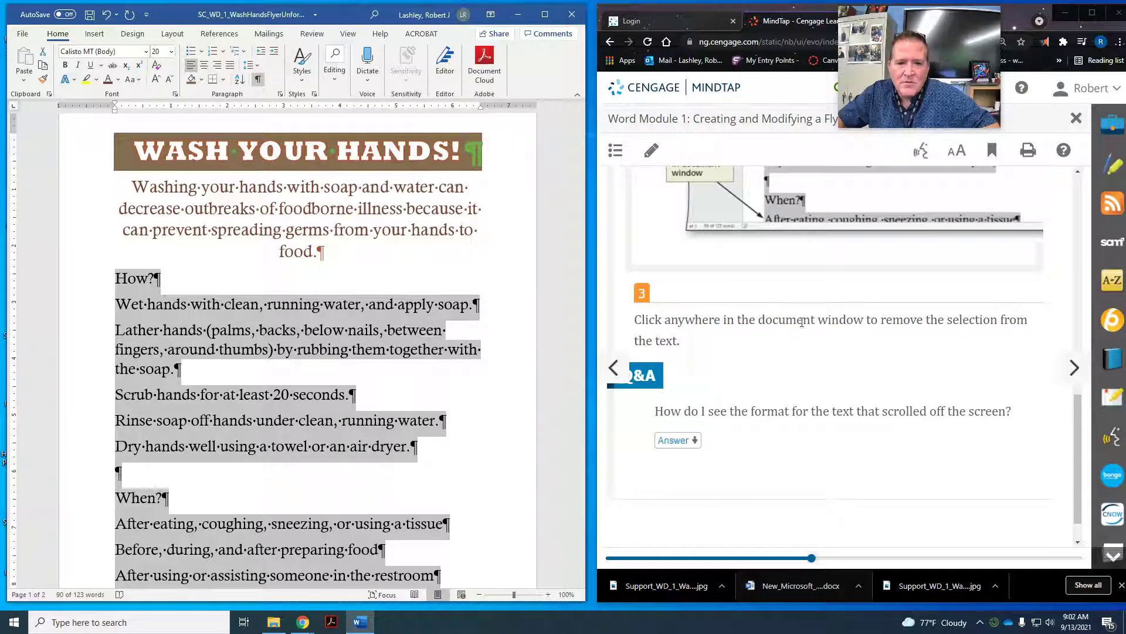
left_click(353, 308)
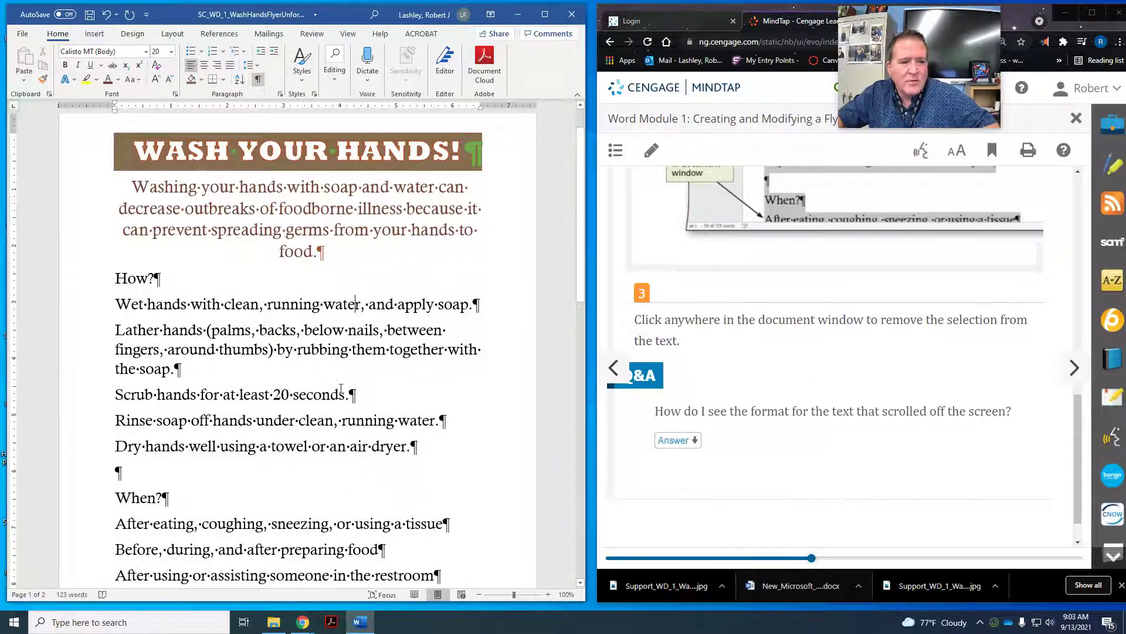
Step: Advance the lesson to WD 1-6r and read how to select the paragraphs for a numbered list
scroll(885, 317, "down", 1)
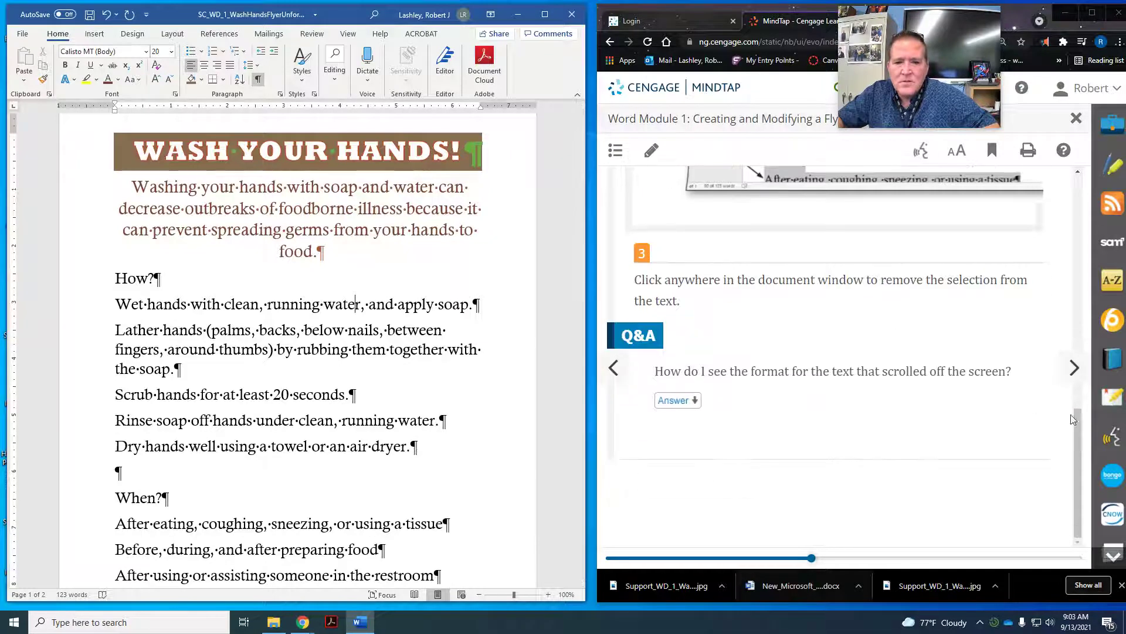
left_click(1079, 381)
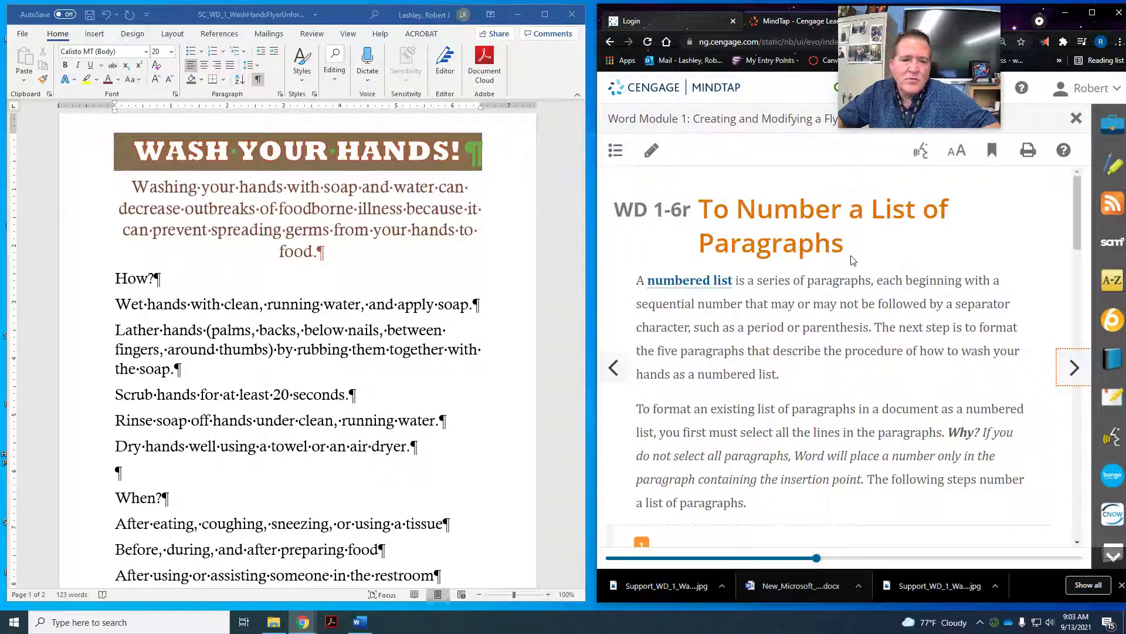
scroll(852, 260, "down", 5)
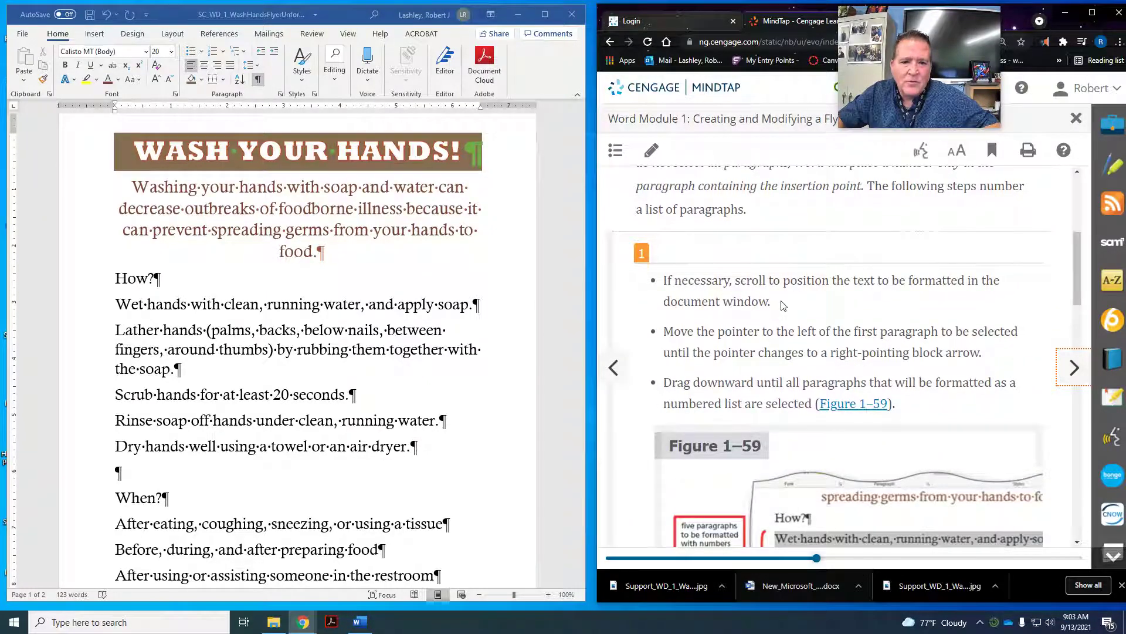
scroll(861, 295, "down", 1)
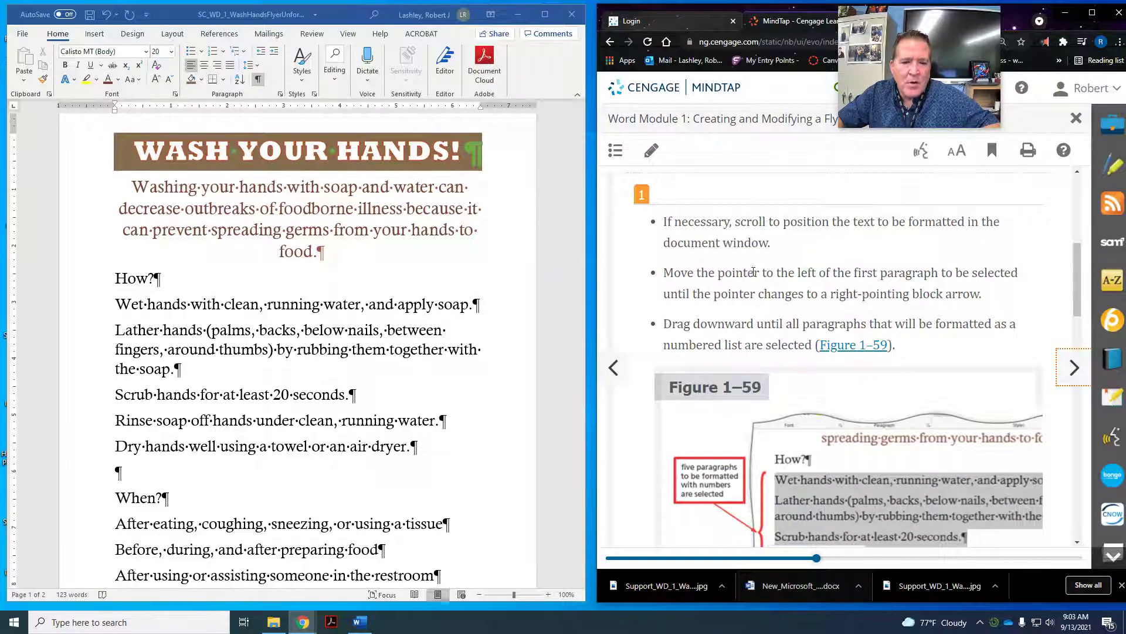
scroll(749, 287, "down", 1)
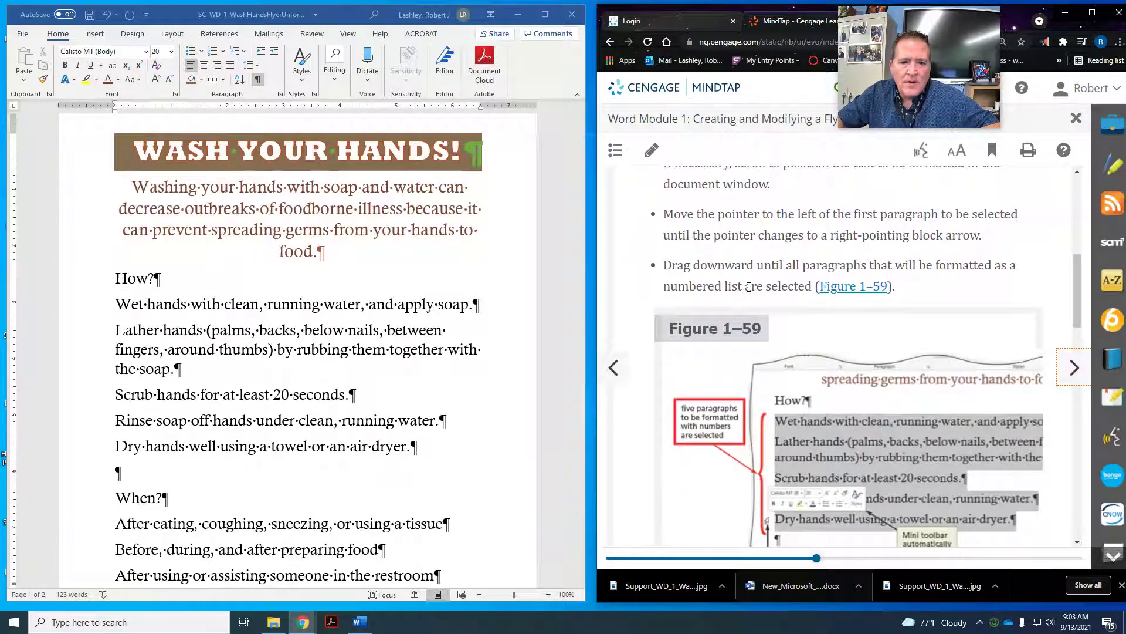
scroll(935, 293, "down", 1)
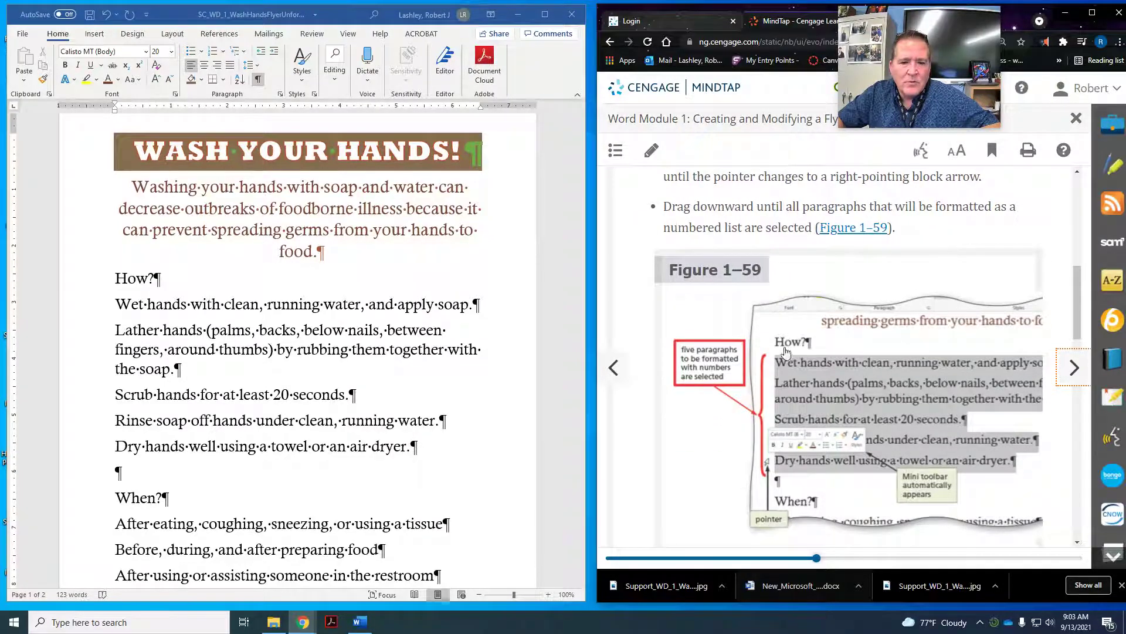
Step: Select the five paragraphs under "How?", from "Wet hands" through "Dry hands well", and compare with Figure 1–59
left_click(74, 312)
left_click_drag(67, 311, 76, 447)
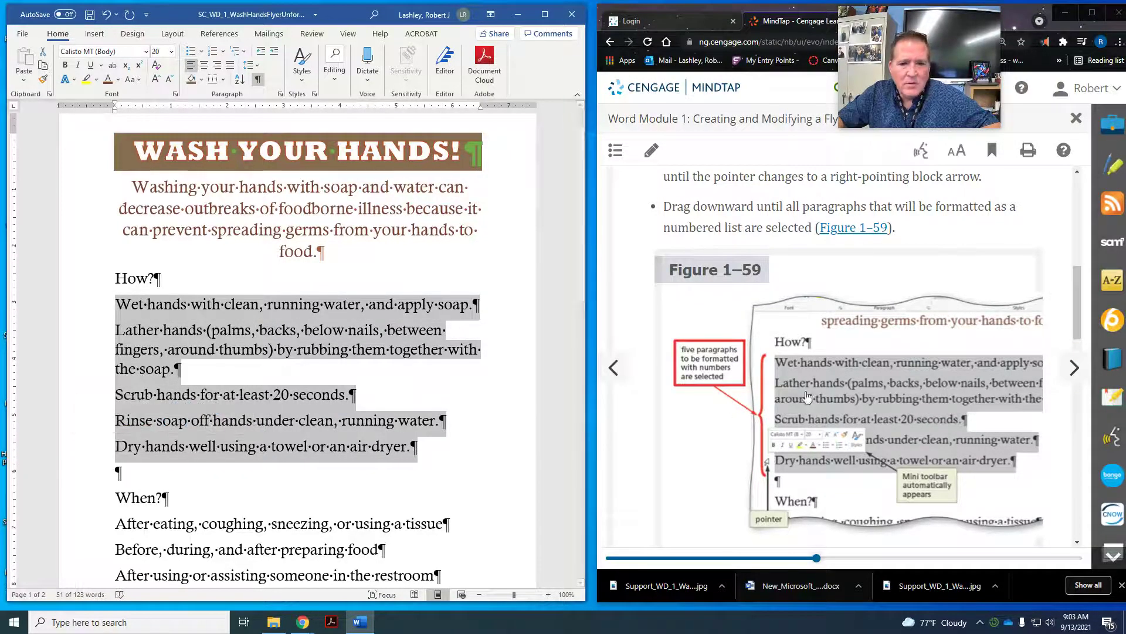
scroll(835, 380, "down", 1)
scroll(835, 380, "down", 3)
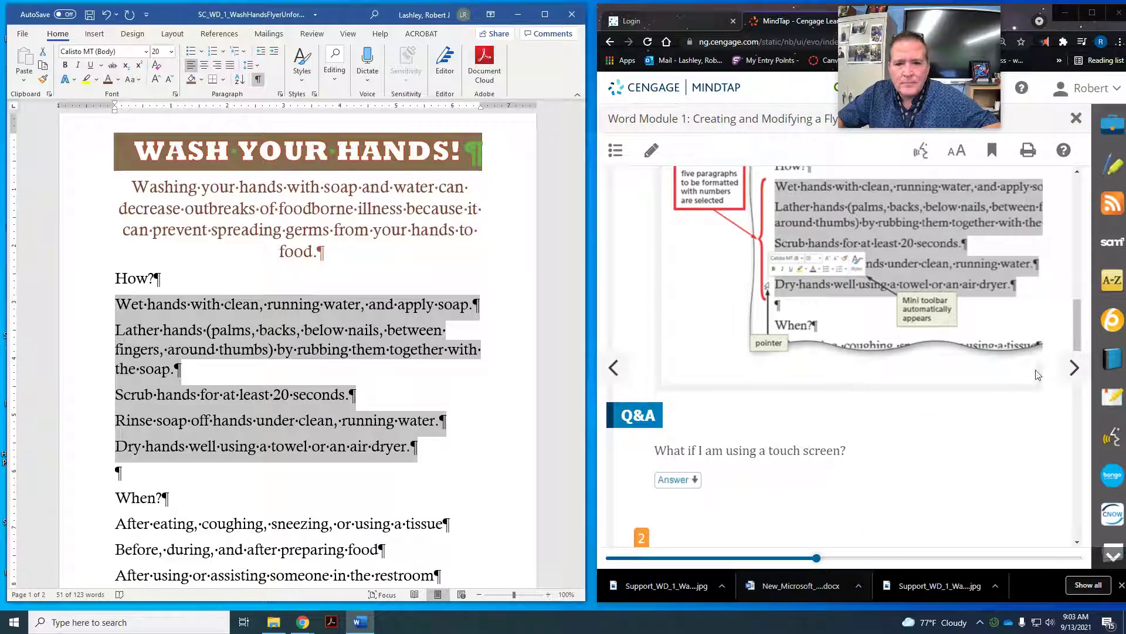
Step: Look ahead to WD 1-6s, return to WD 1-6r, and read its numbering instruction with Figure 1–60
left_click(1075, 369)
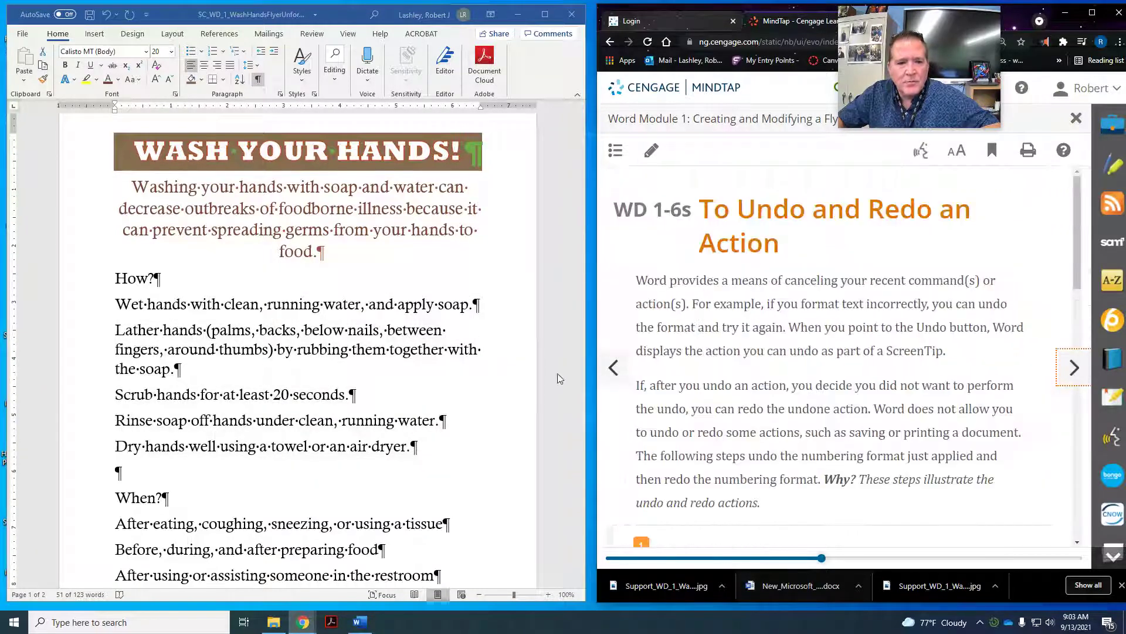
left_click(616, 378)
scroll(794, 402, "up", 10)
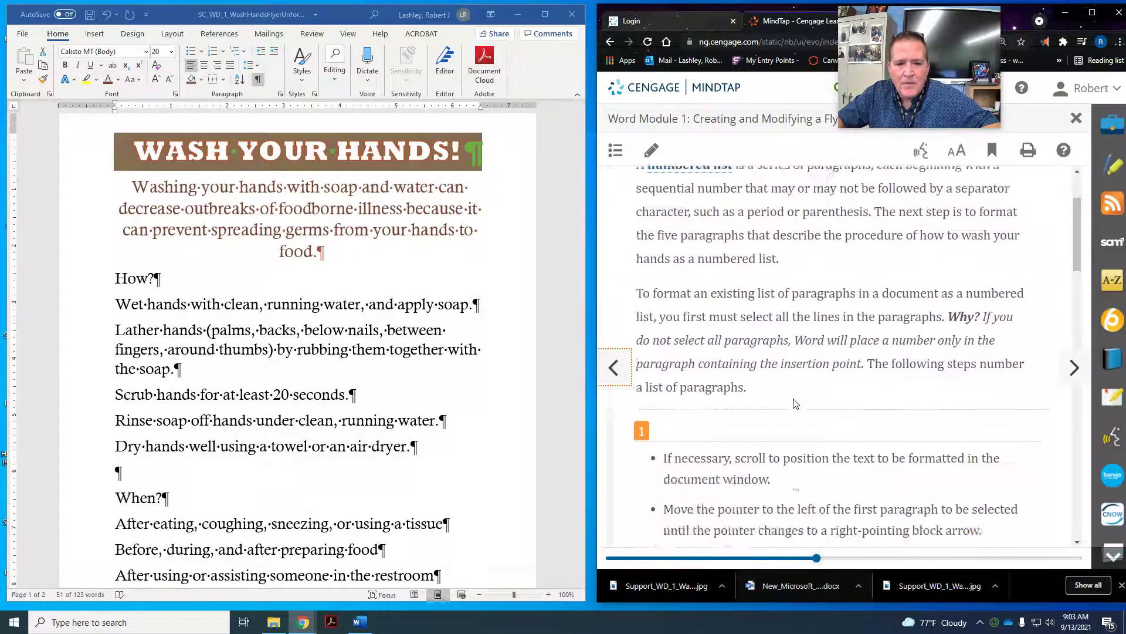
scroll(795, 403, "down", 2)
scroll(795, 403, "up", 5)
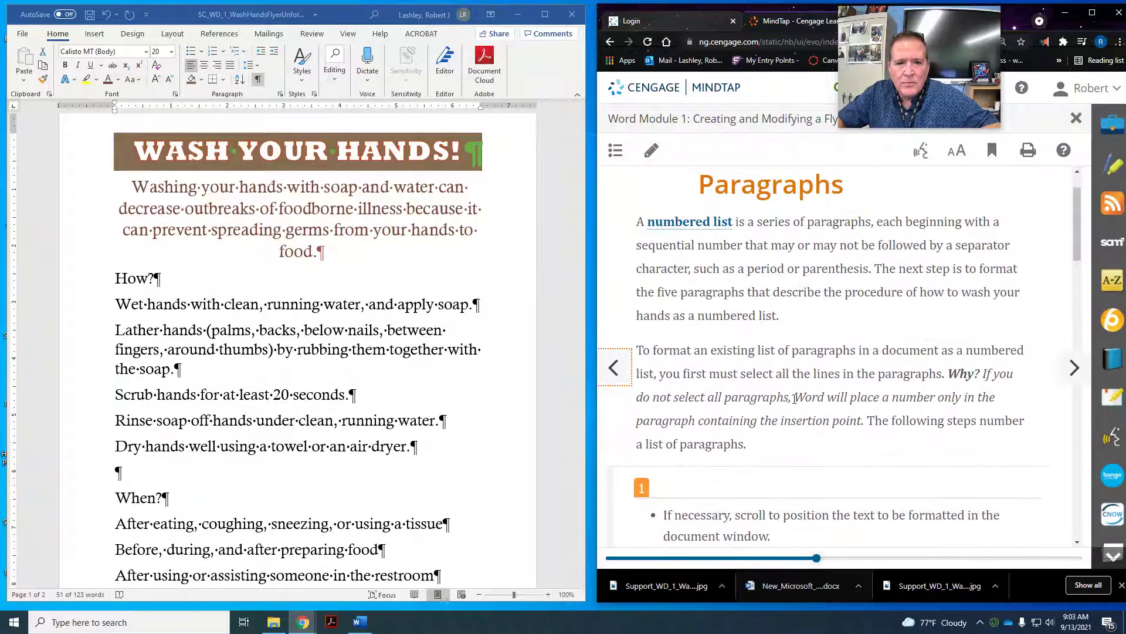
scroll(795, 403, "up", 2)
scroll(793, 405, "down", 5)
scroll(793, 405, "down", 10)
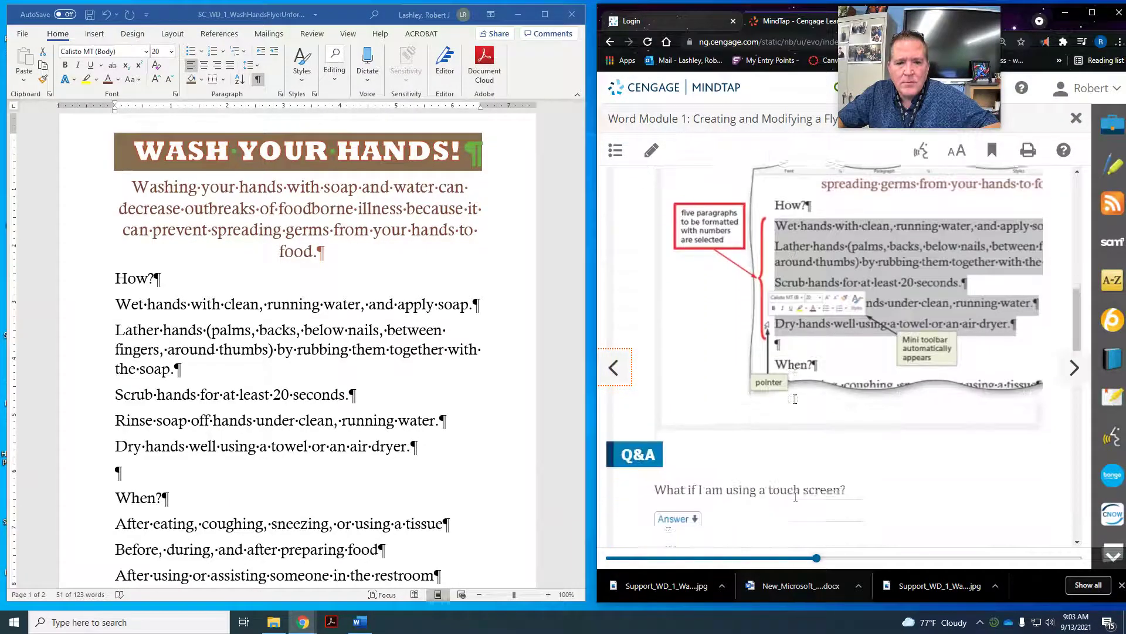
scroll(795, 400, "down", 2)
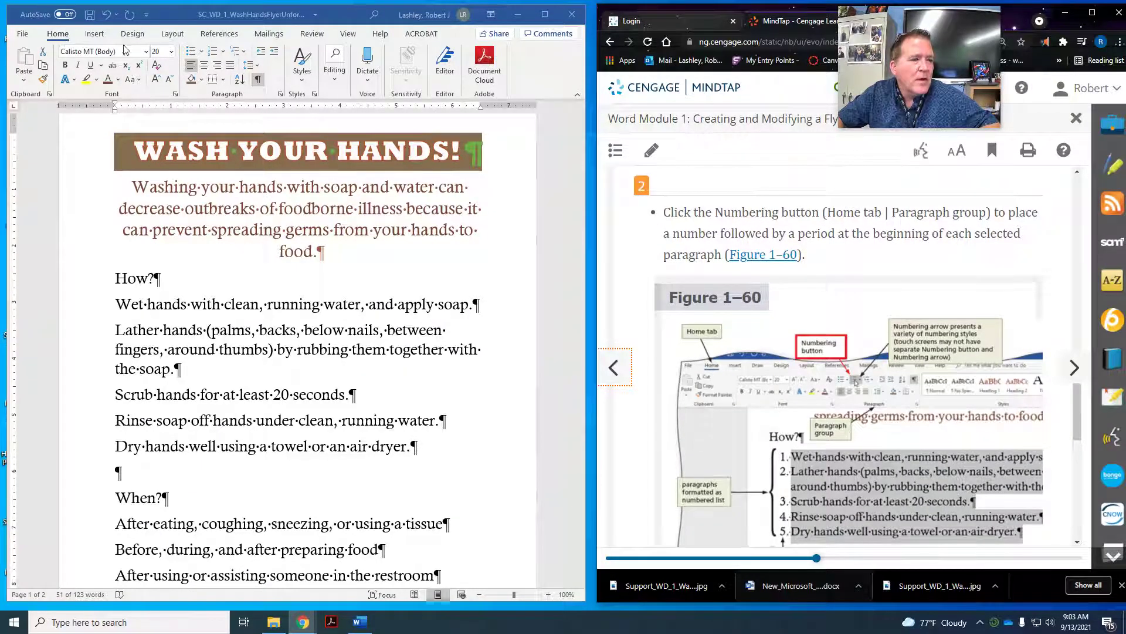
Step: Format the five selected paragraphs under "How?" as a numbered list
left_click(217, 54)
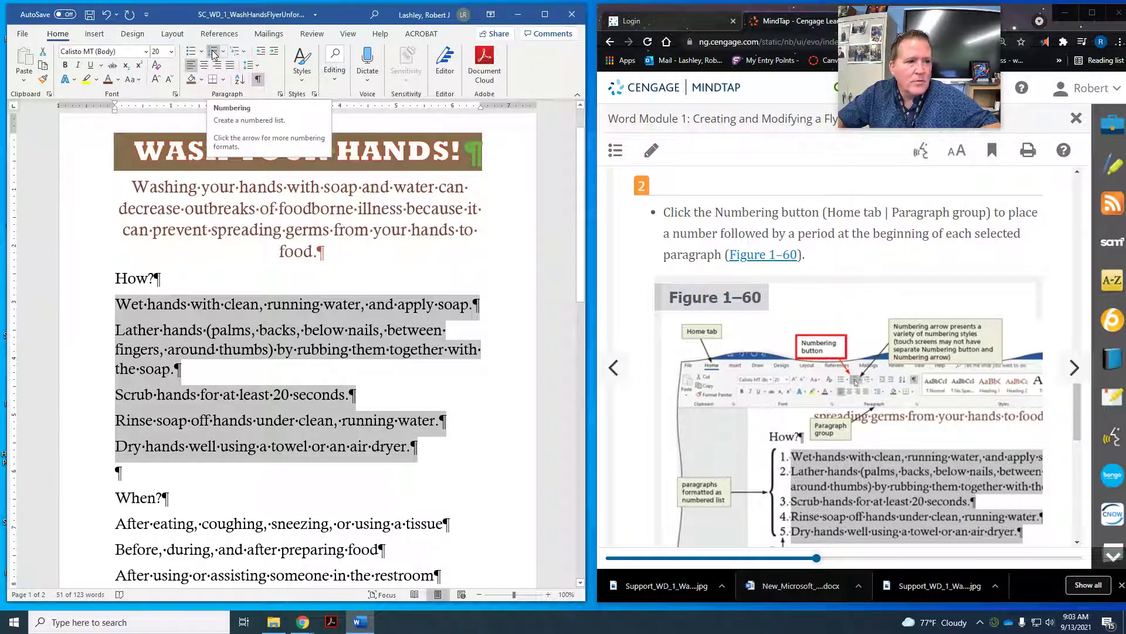
left_click(214, 54)
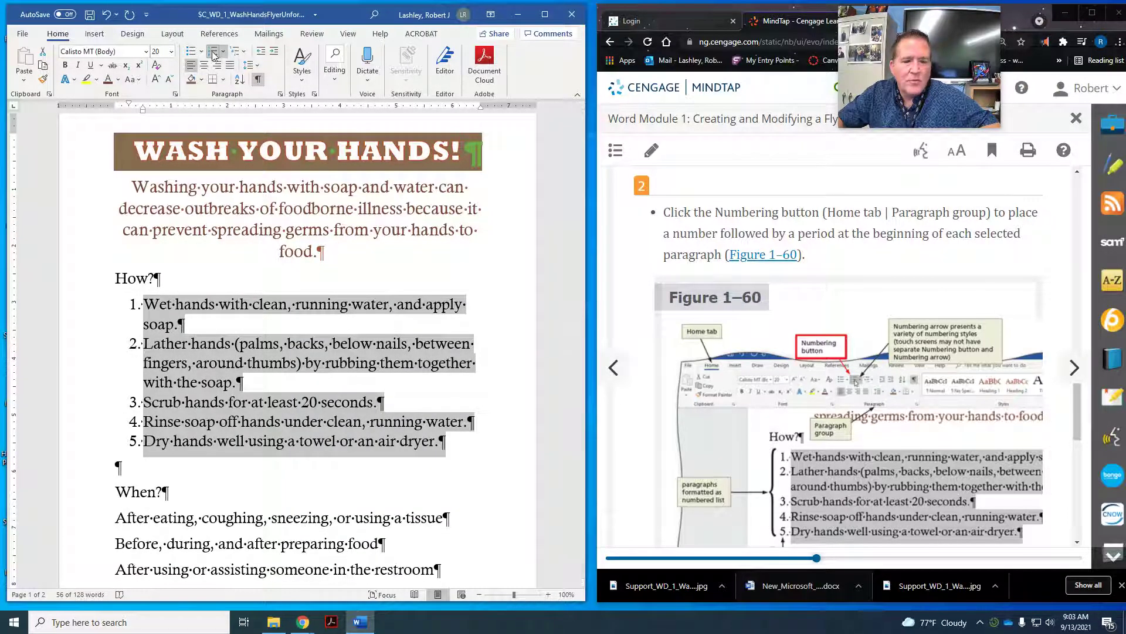
Step: Skim the rest of the numbering section, advance the lesson to WD 1-6s, and read the undo instruction with Figure 1–61
scroll(843, 289, "down", 8)
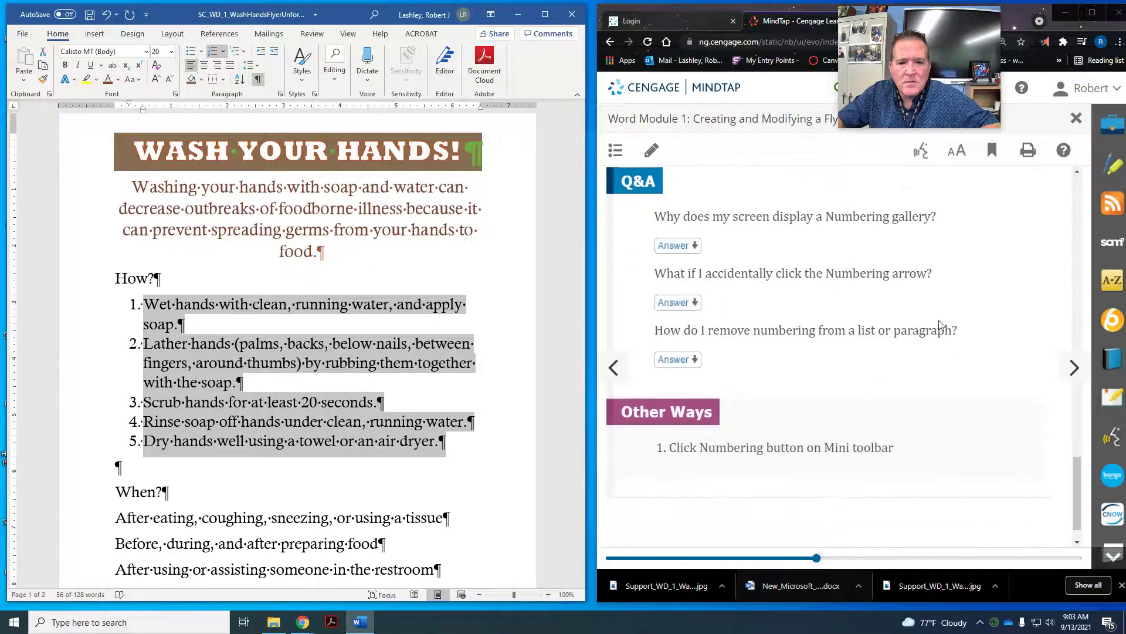
left_click(1076, 375)
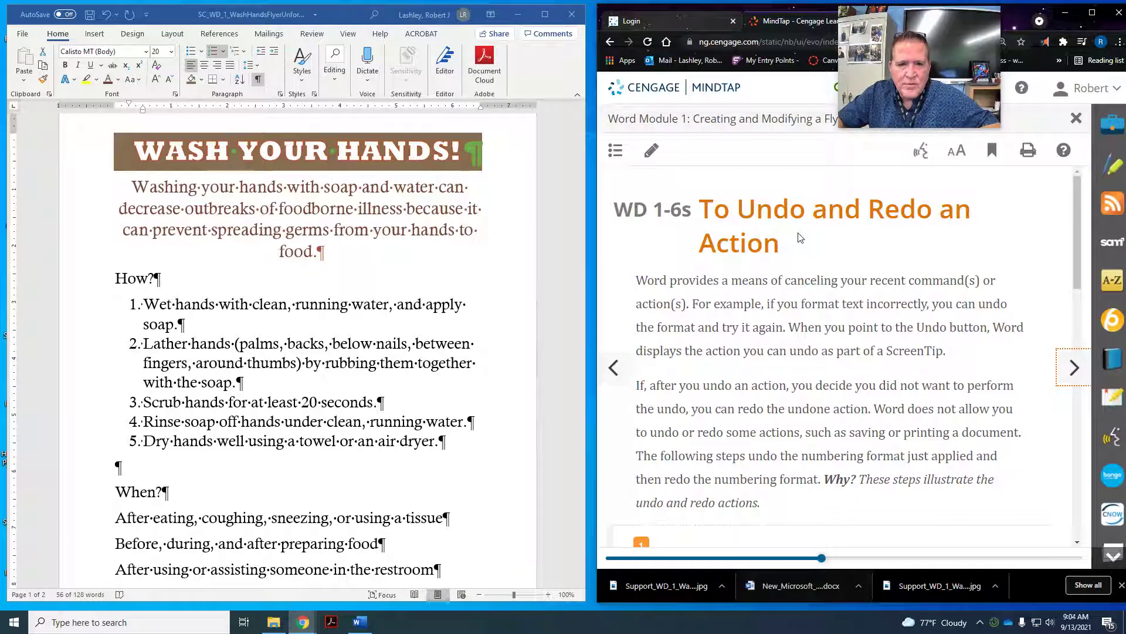
scroll(798, 238, "down", 1)
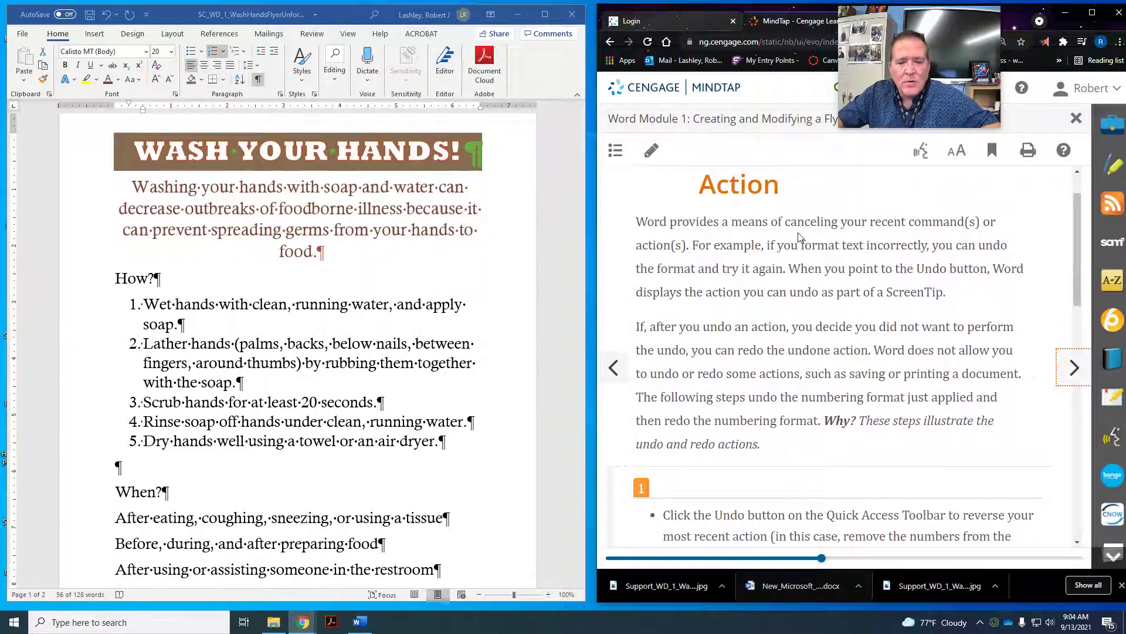
scroll(798, 237, "down", 2)
scroll(798, 237, "down", 3)
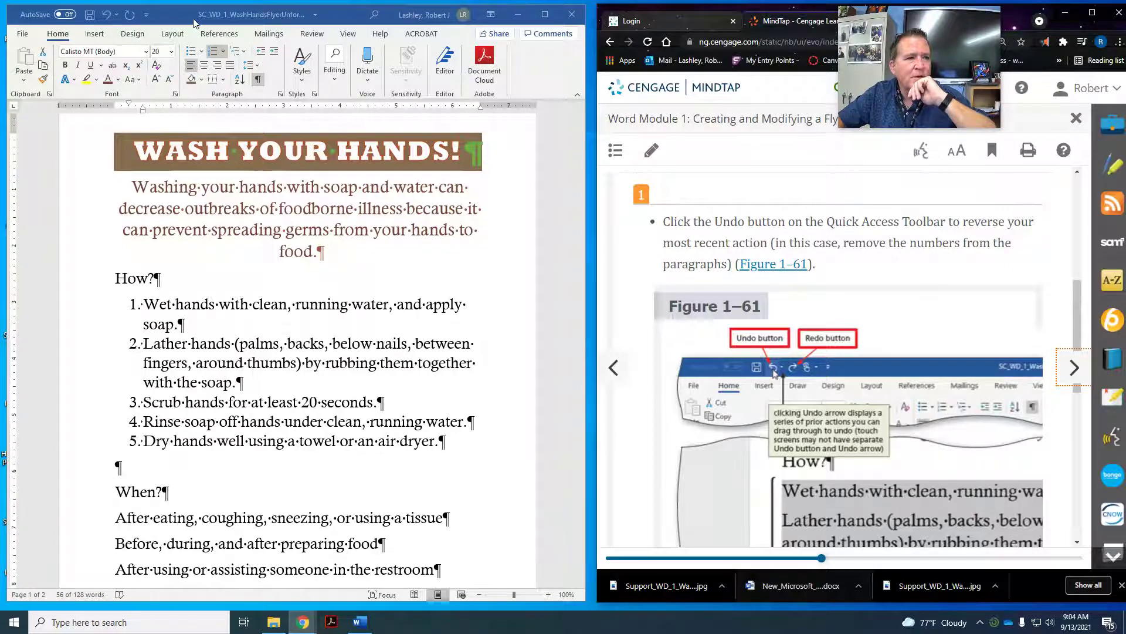
Step: Undo the numbering format on the five paragraphs under "How?", checking Figure 1–61 for reference
left_click(109, 17)
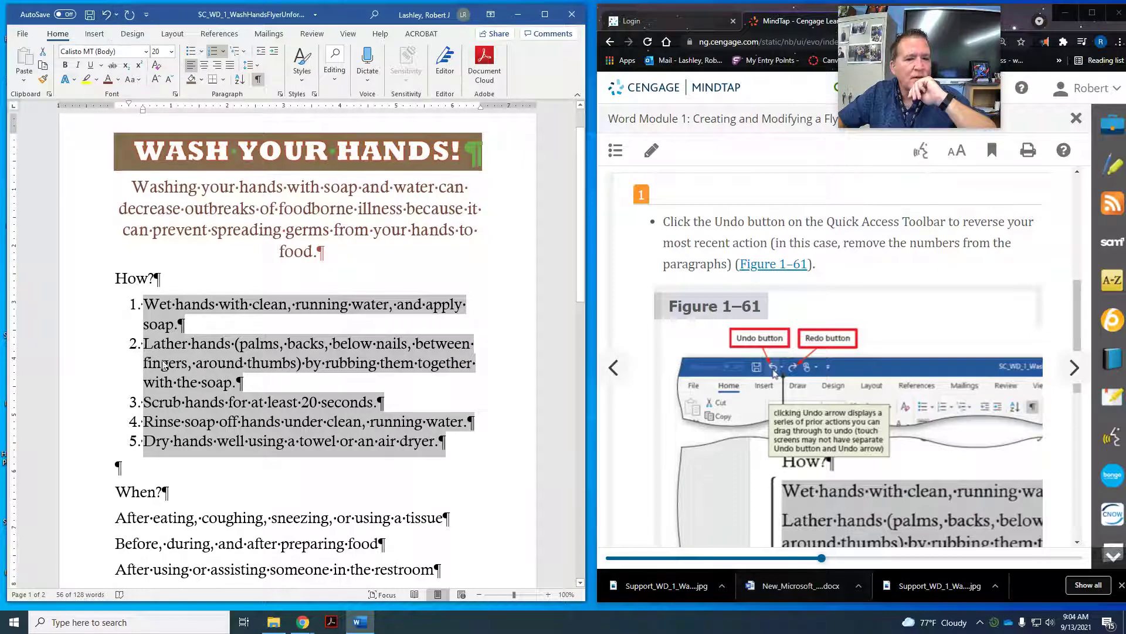
scroll(762, 417, "down", 2)
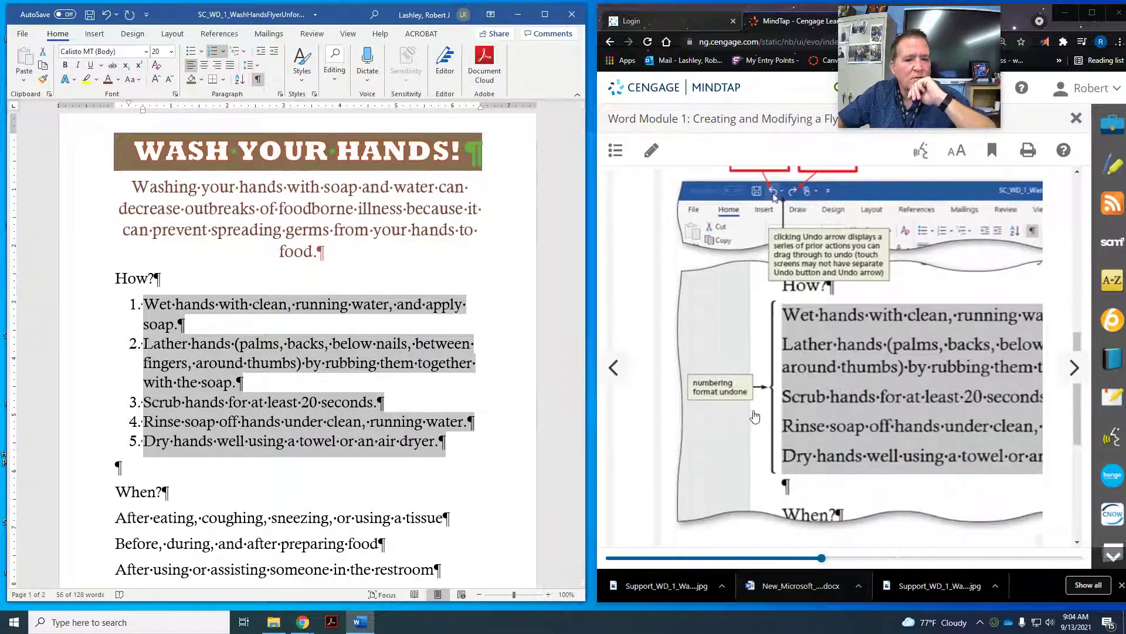
scroll(762, 416, "up", 2)
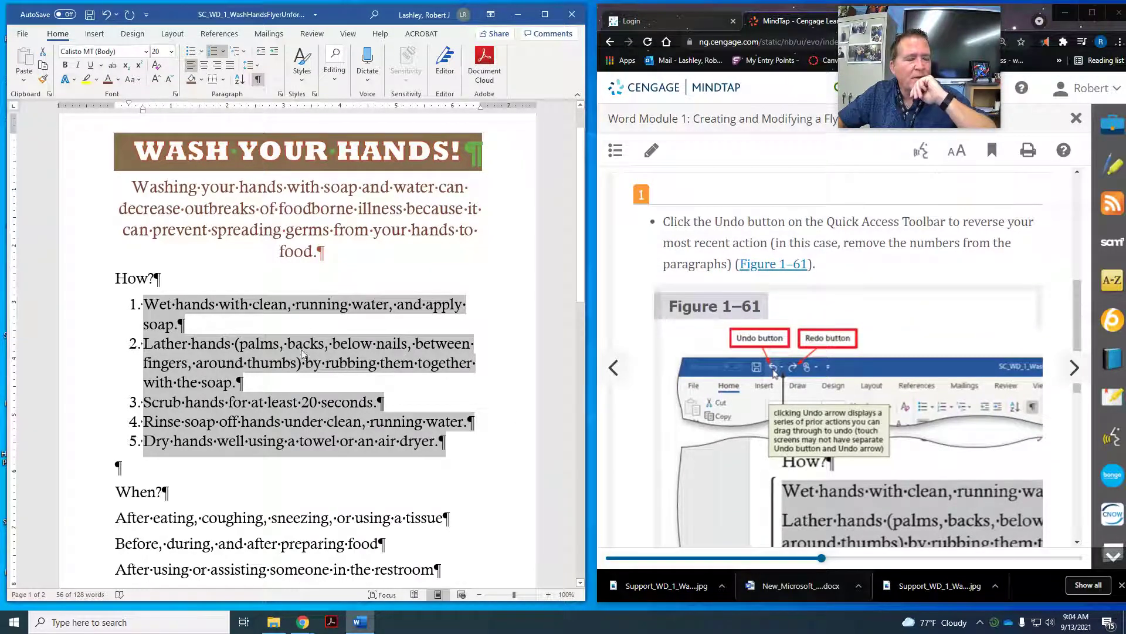
left_click(107, 16)
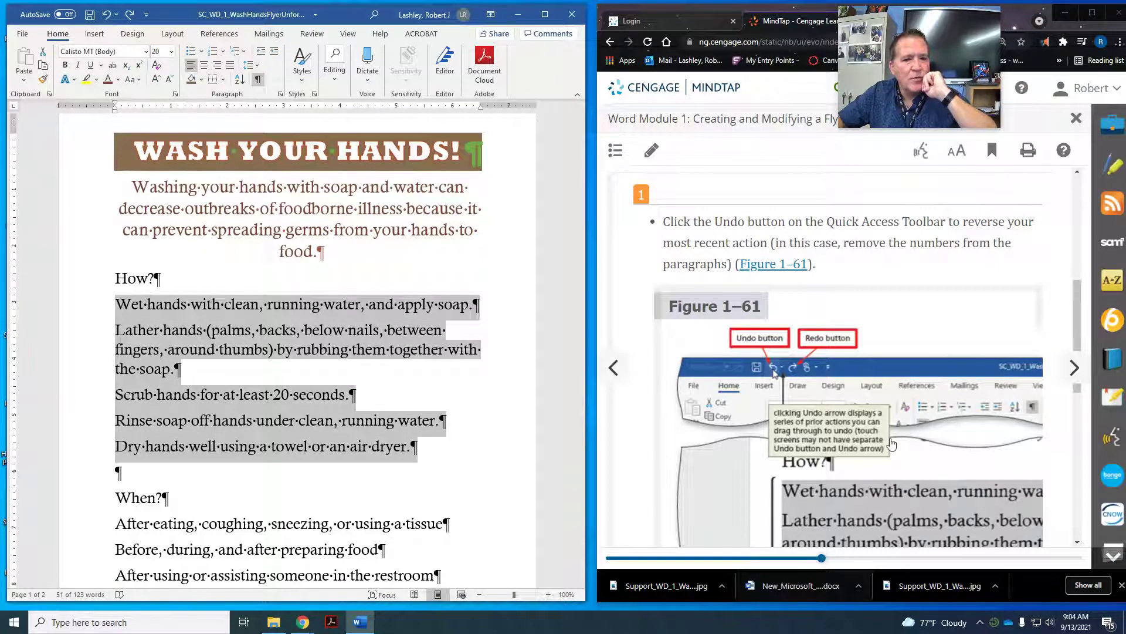
Step: Read the redo instruction and redo the numbering format on the five paragraphs under "How?"
scroll(892, 442, "down", 1)
scroll(891, 441, "down", 3)
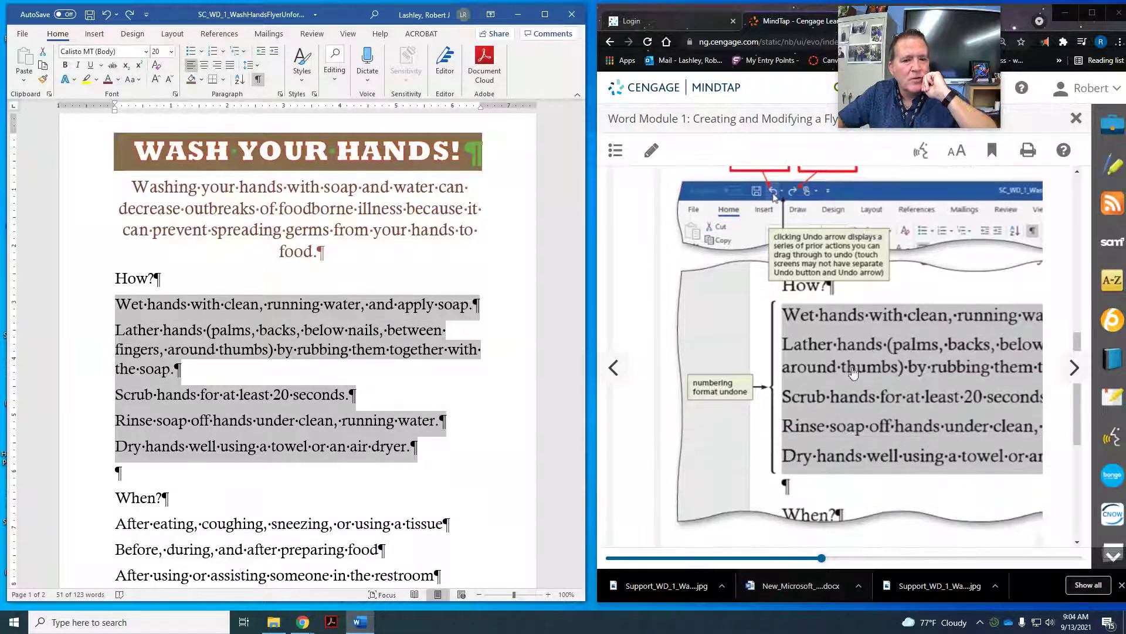
scroll(830, 468, "down", 5)
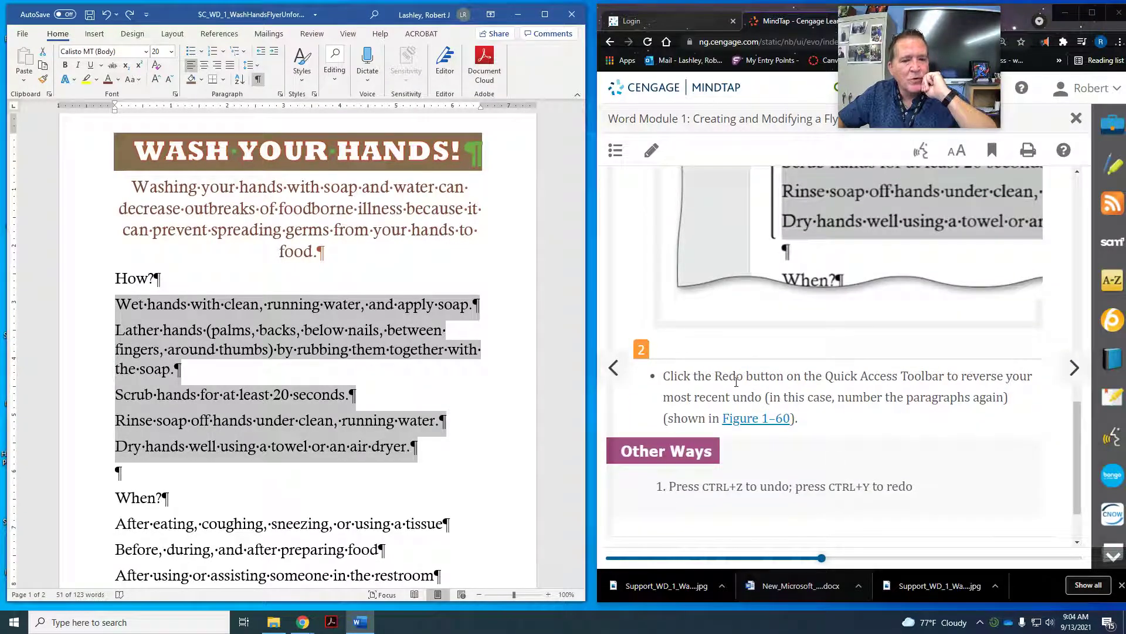
left_click(129, 14)
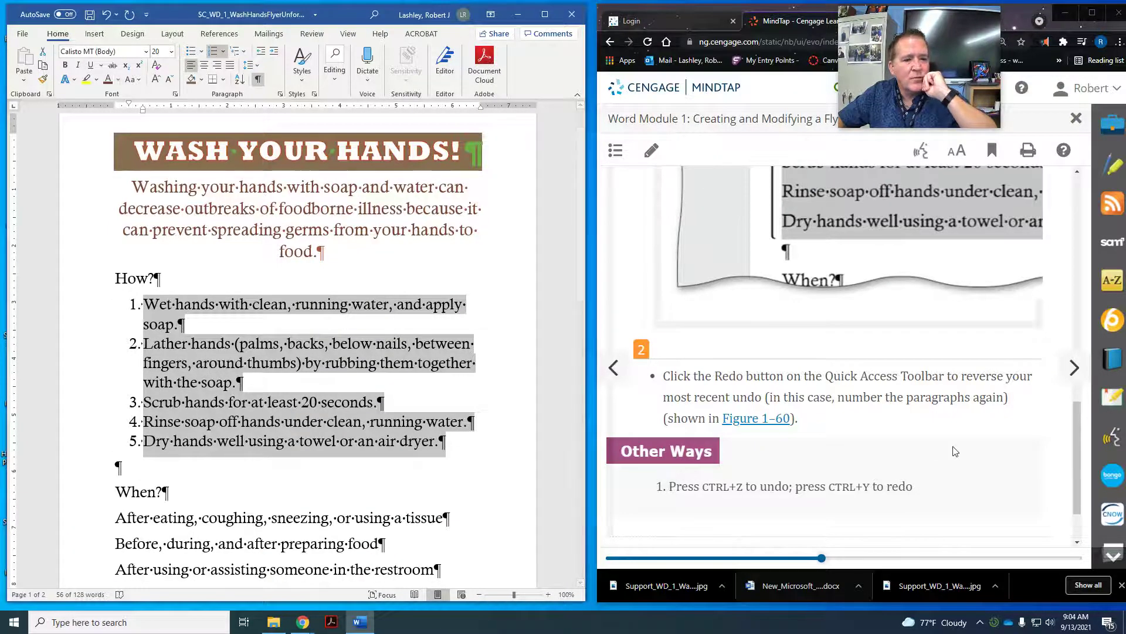
Step: Advance the lesson to WD 1-6t and read how to select the paragraphs for a bulleted list, including Figure 1–62
scroll(957, 445, "down", 1)
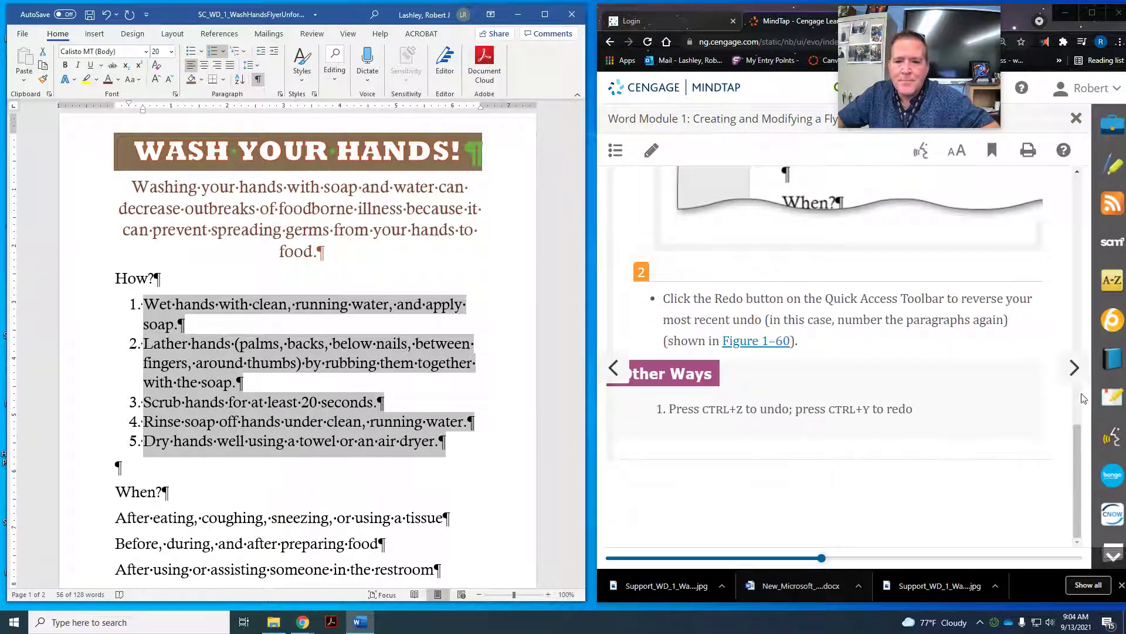
left_click(1074, 368)
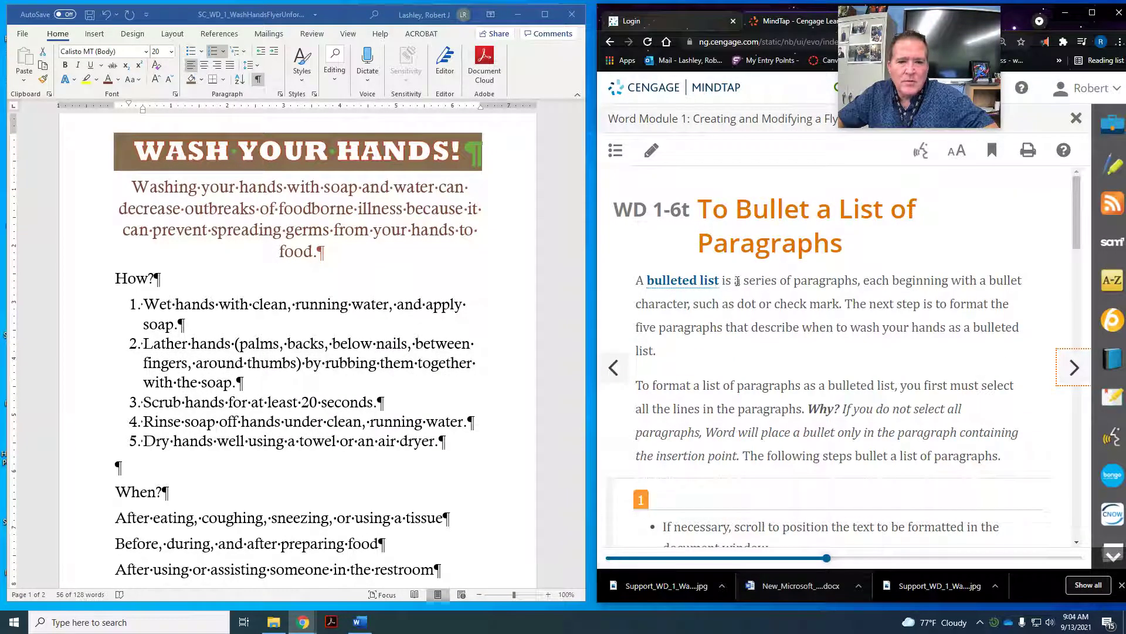
scroll(774, 292, "down", 4)
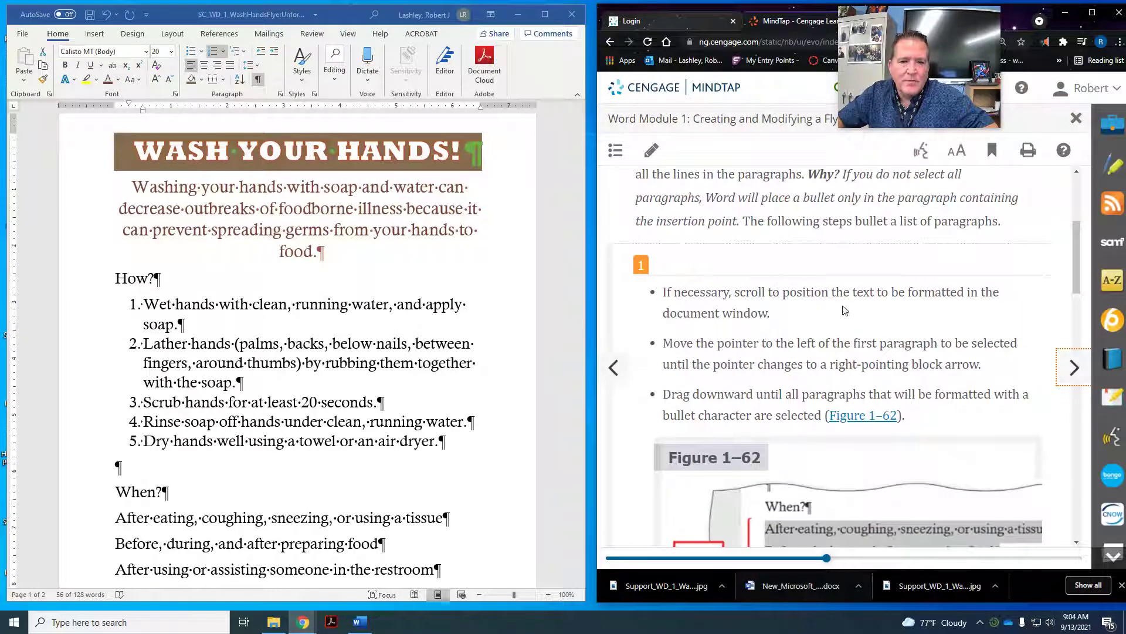
scroll(844, 310, "down", 1)
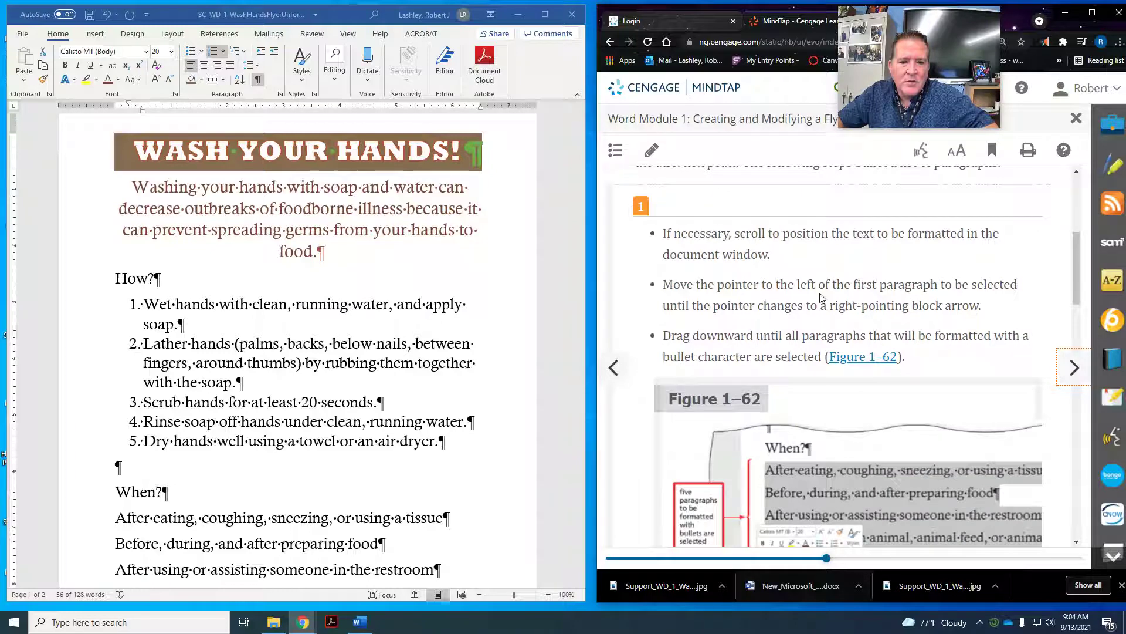
scroll(821, 297, "down", 1)
scroll(311, 404, "down", 1)
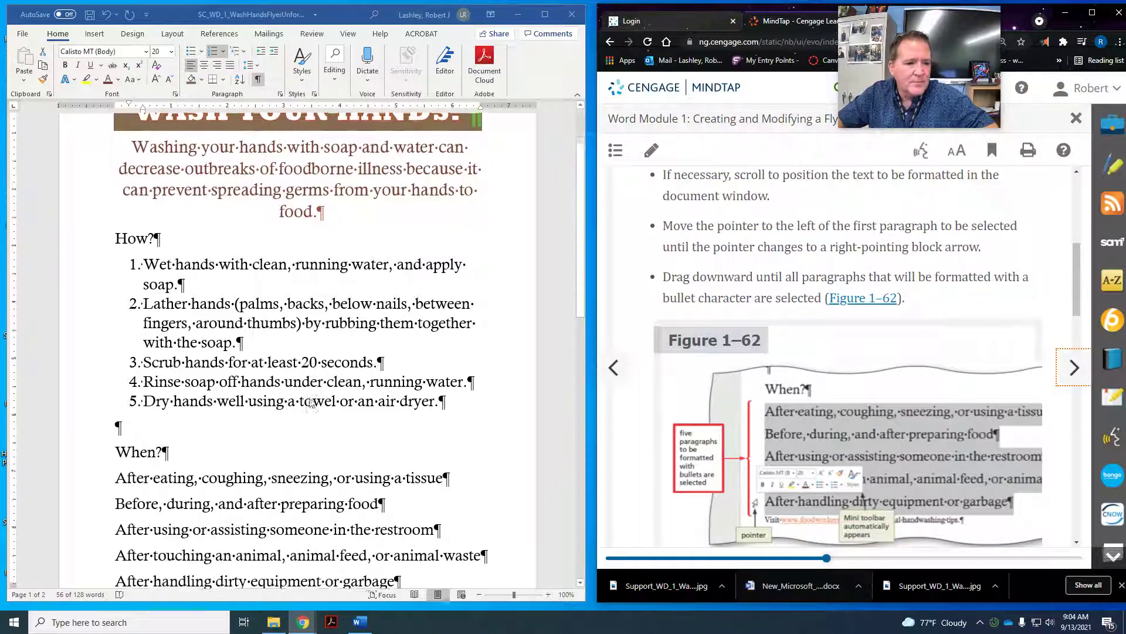
Step: Format the five paragraphs under "When?" as a bulleted list, following the lesson's second bullet instruction
scroll(311, 404, "down", 4)
left_click(116, 379)
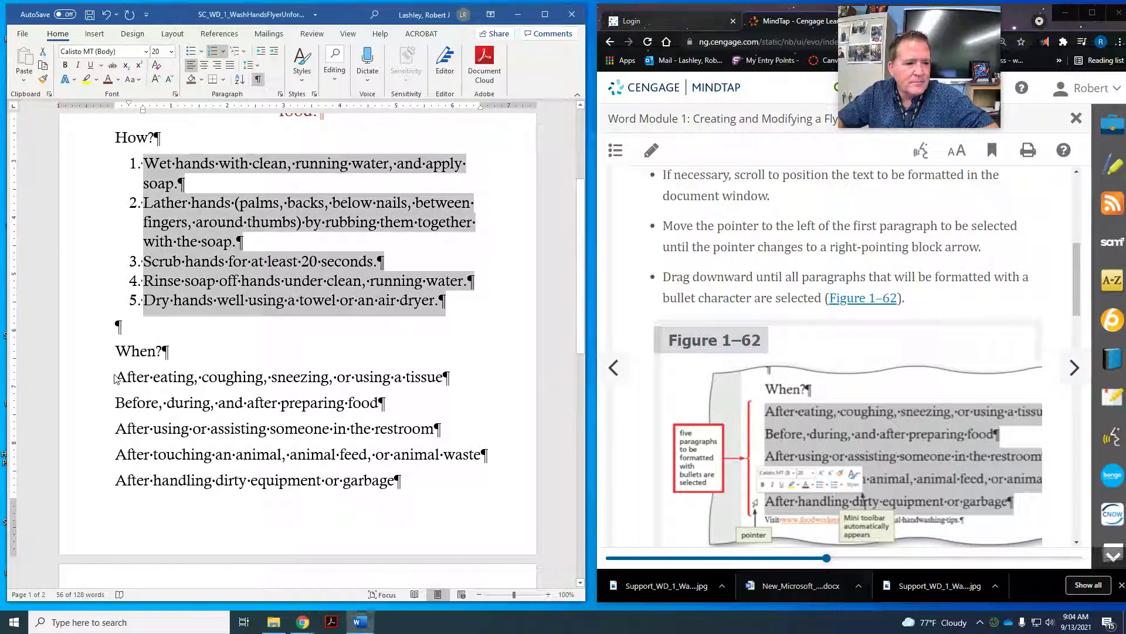
left_click(113, 376)
left_click_drag(78, 383, 83, 480)
scroll(82, 479, "down", 4)
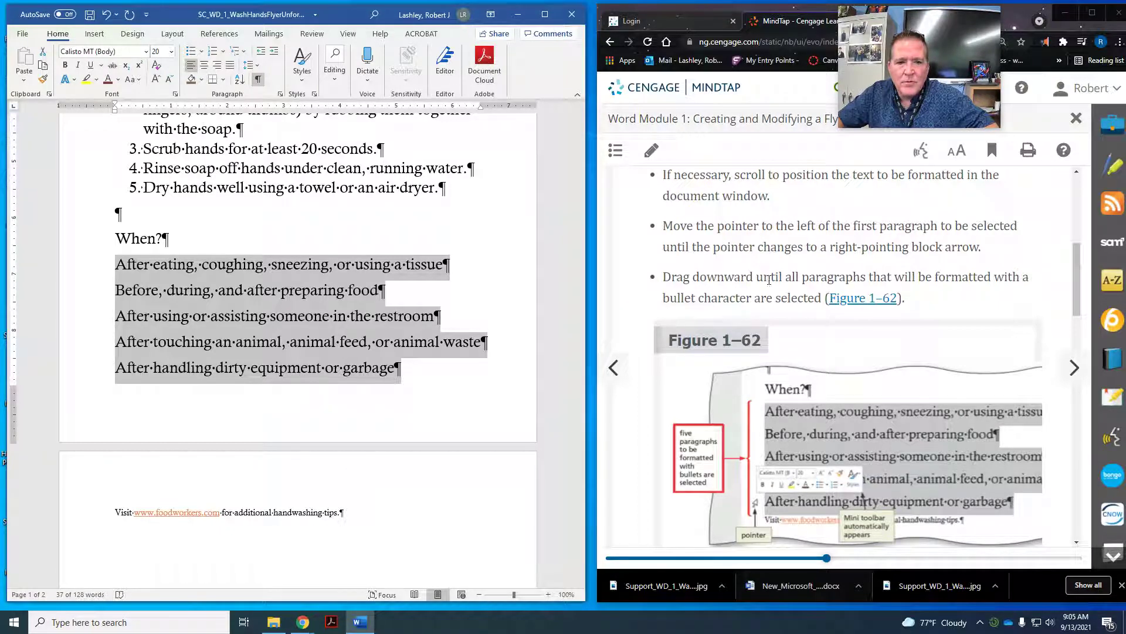
scroll(815, 298, "down", 7)
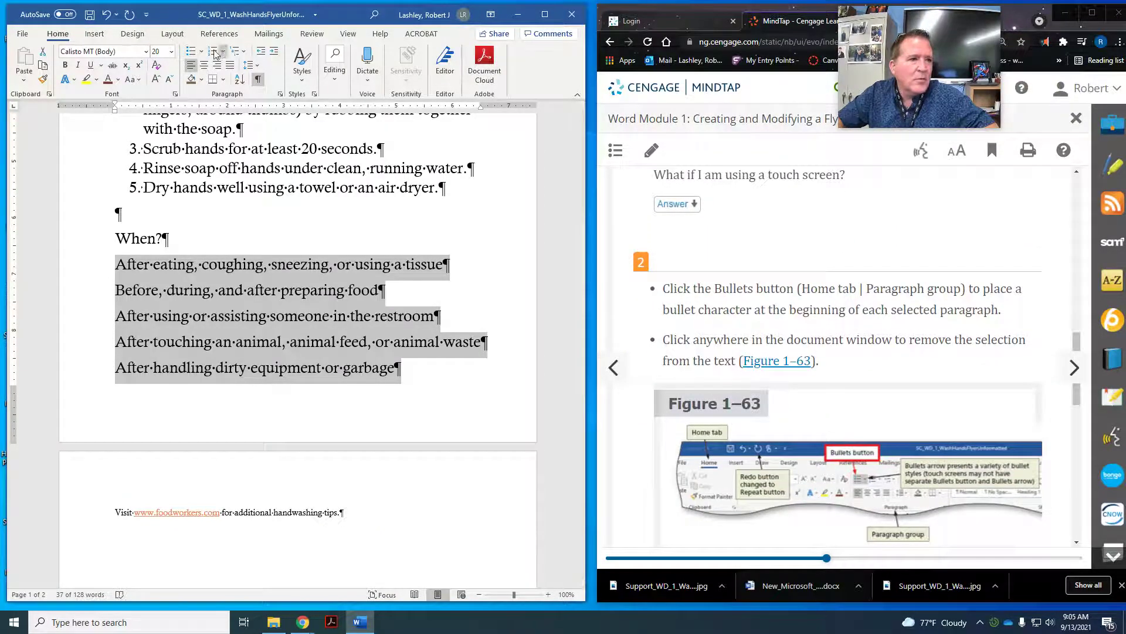
left_click(258, 14)
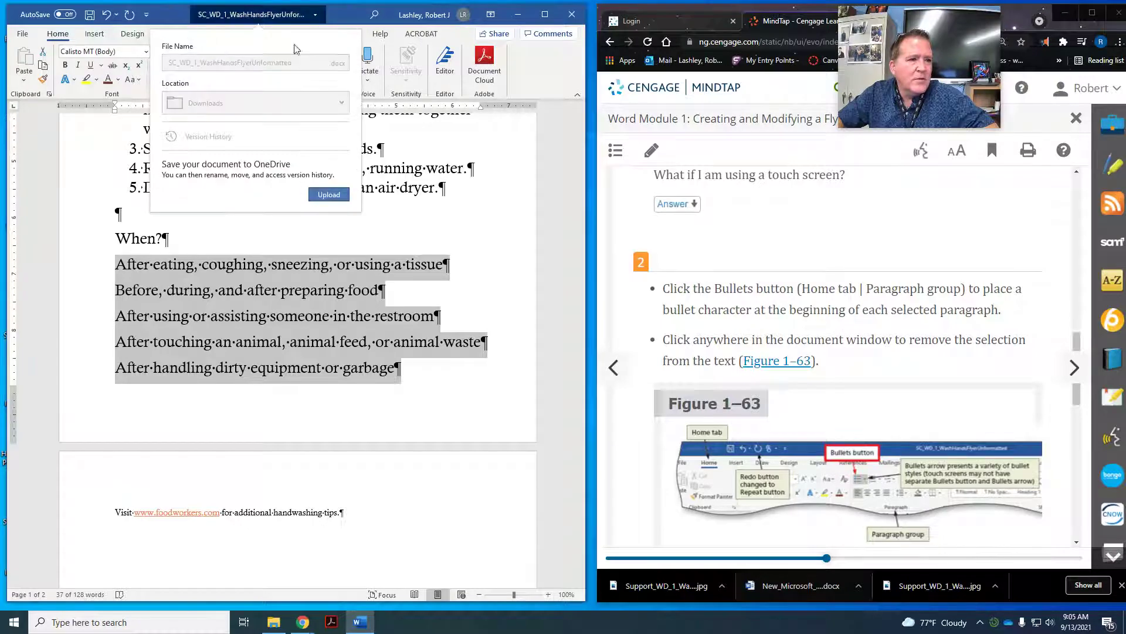
left_click(356, 24)
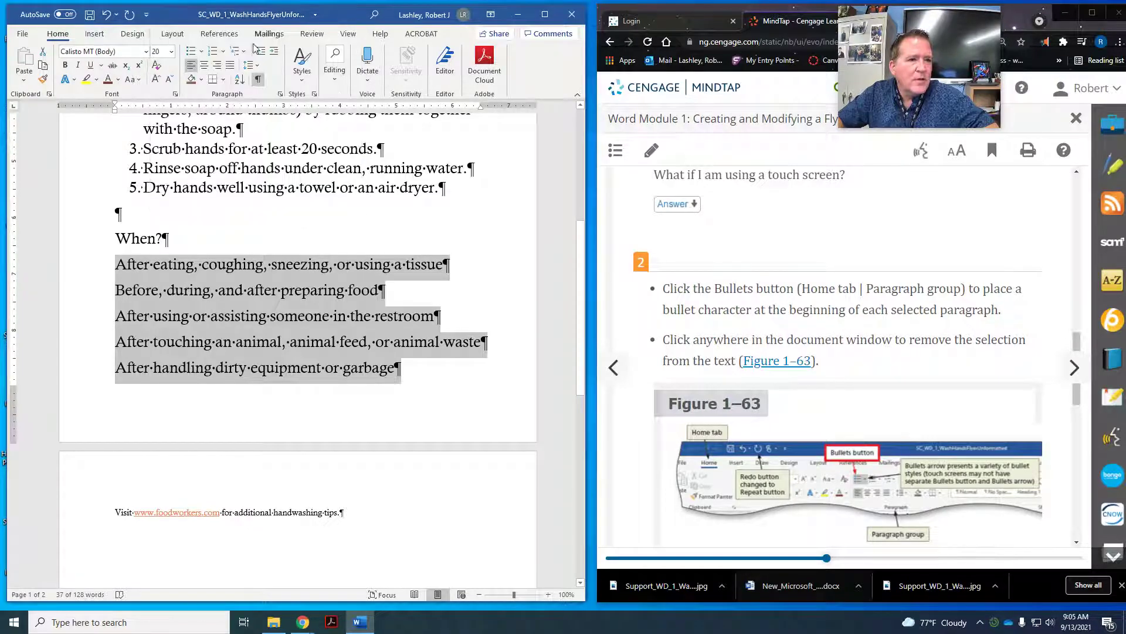
left_click(192, 52)
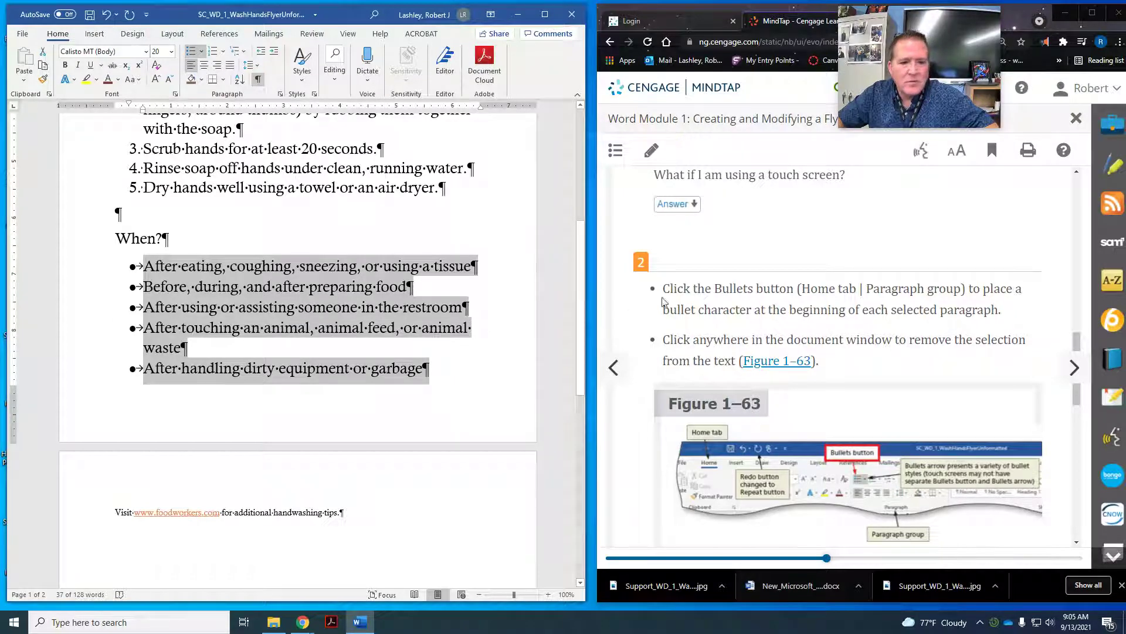
Step: Compare the bulleted list with Figure 1–63, advance the lesson to WD 1-6u, and read about AutoFormat As You Type with Table 1–3
scroll(714, 299, "down", 2)
scroll(714, 299, "down", 4)
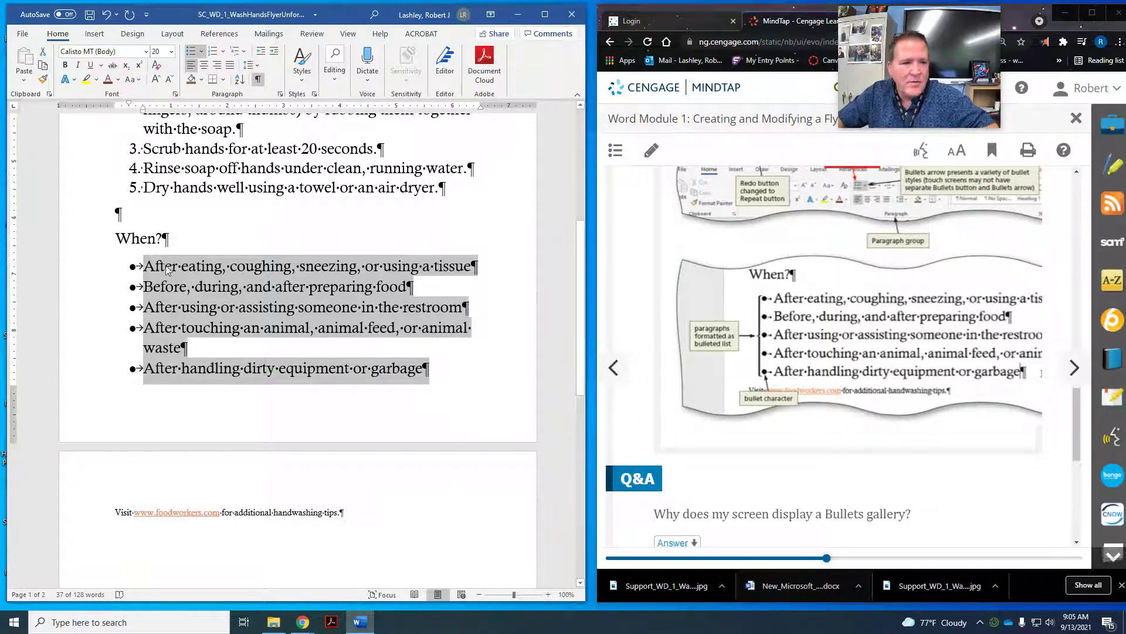
scroll(850, 334, "down", 2)
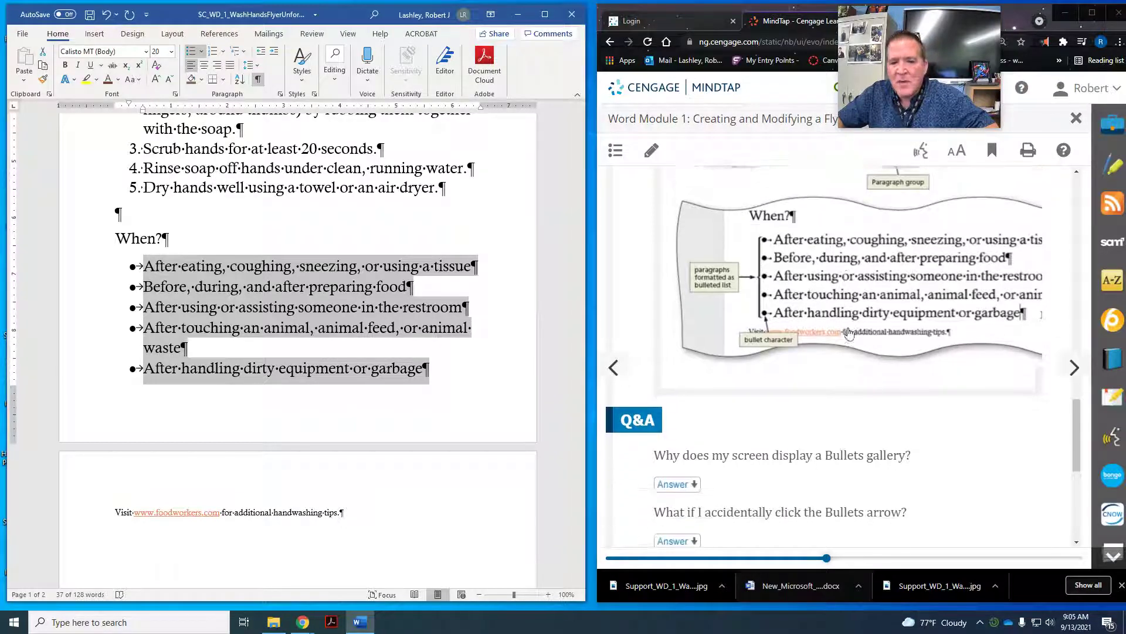
scroll(849, 333, "down", 5)
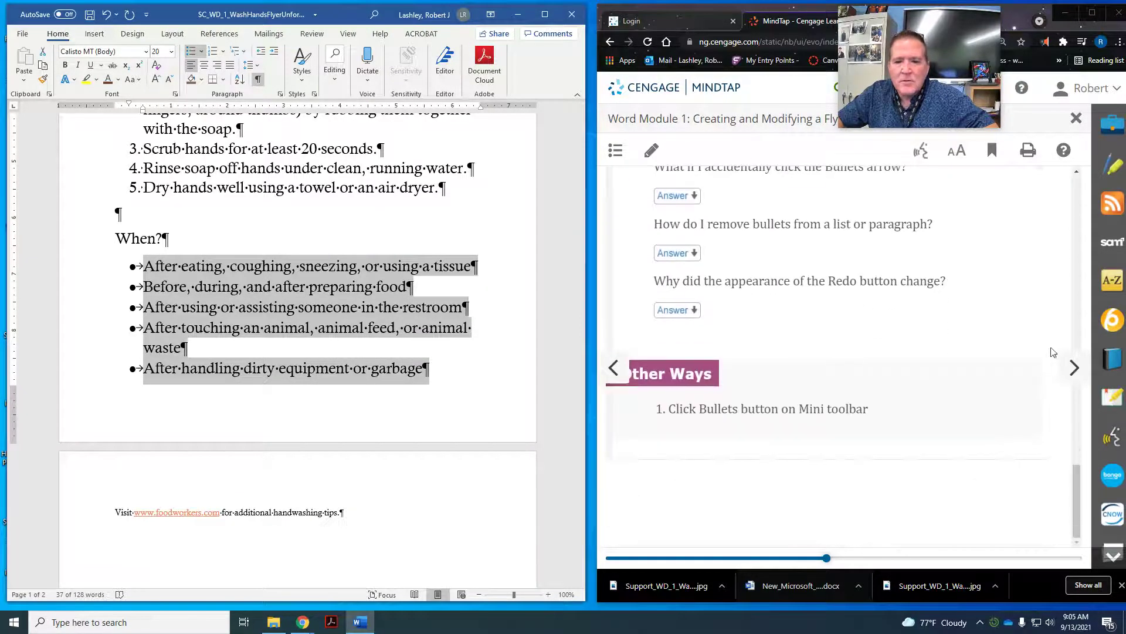
left_click(1073, 375)
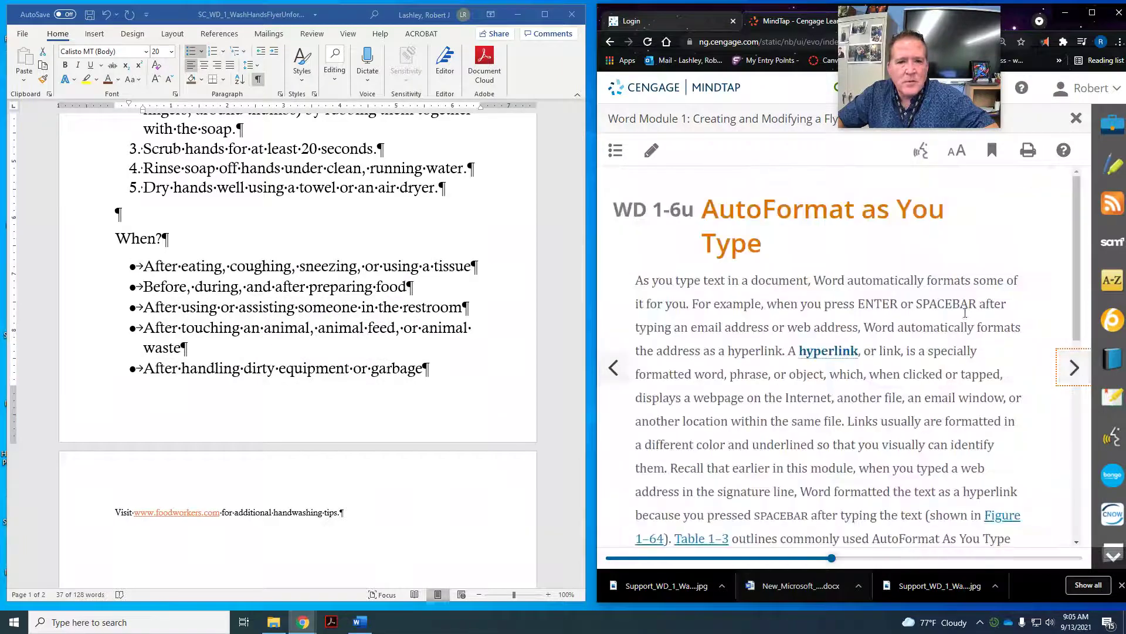
scroll(792, 243, "down", 1)
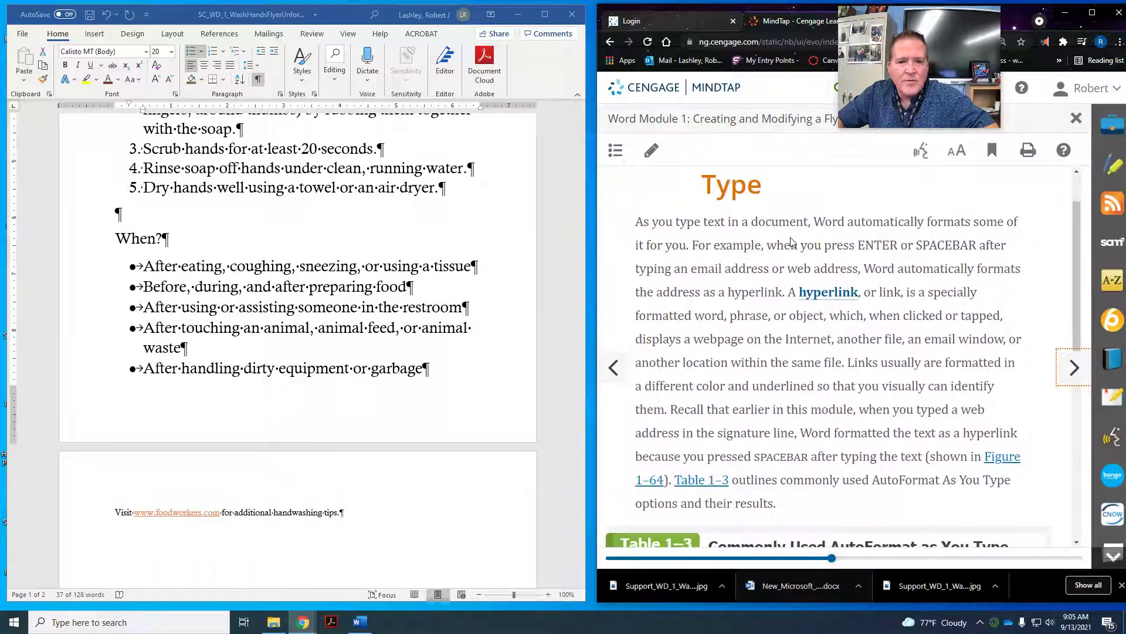
scroll(791, 236, "down", 1)
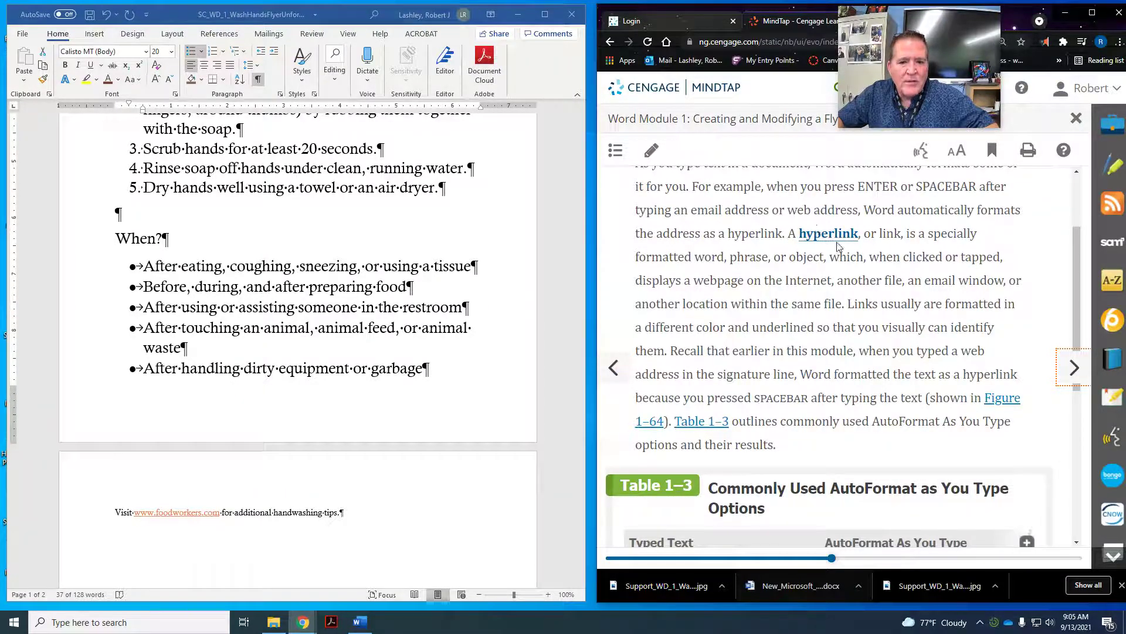
scroll(839, 241, "down", 2)
scroll(838, 257, "down", 4)
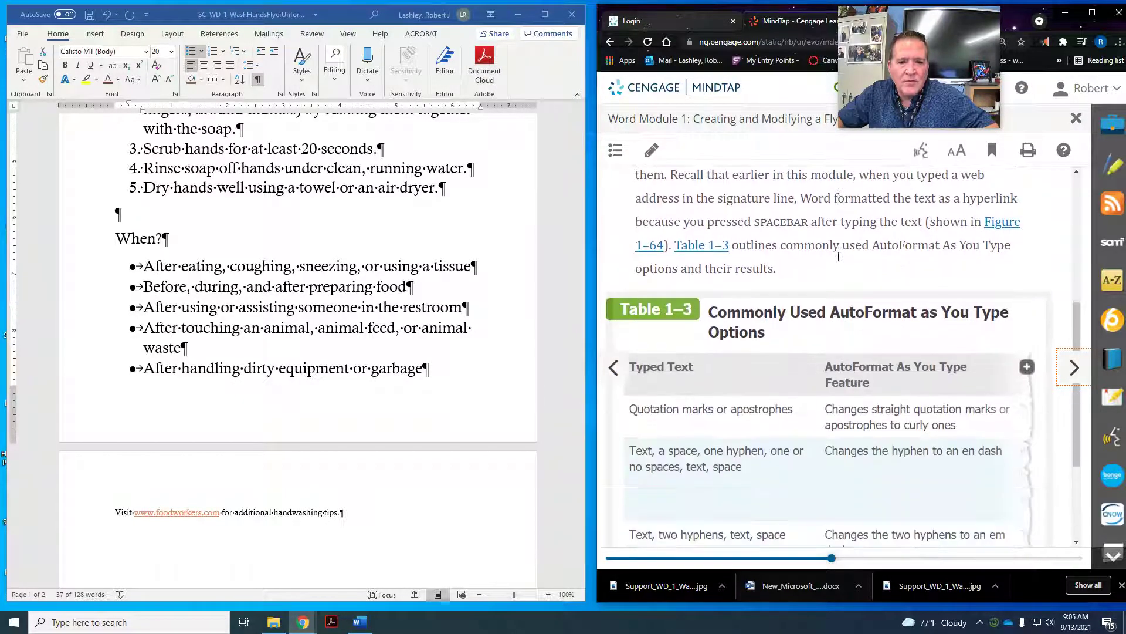
scroll(837, 256, "down", 1)
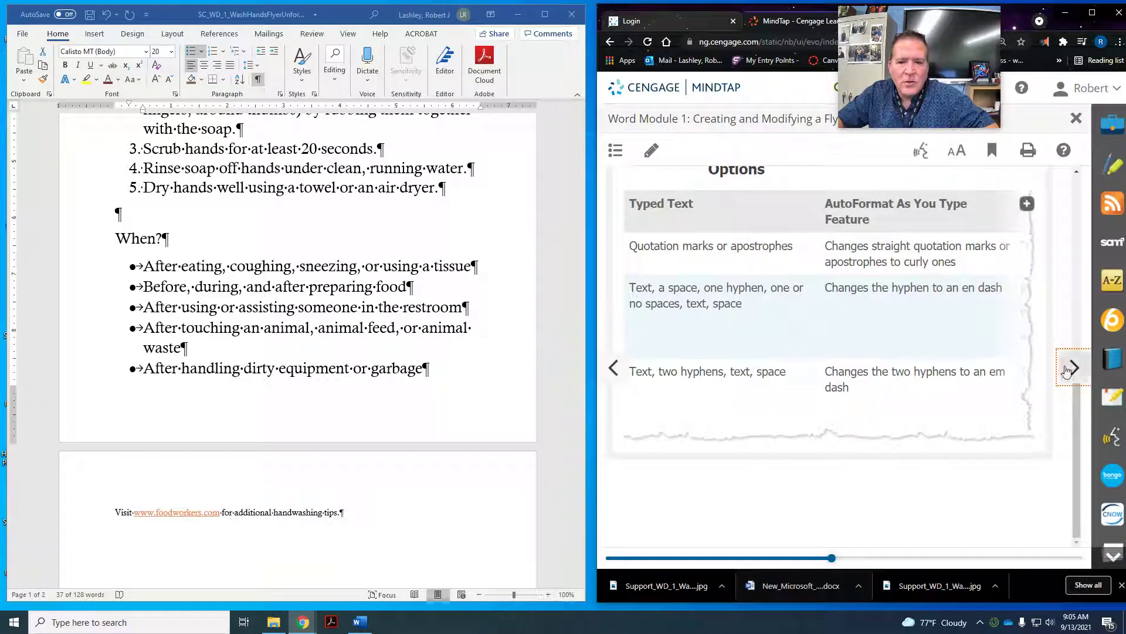
Step: Advance the lesson to WD 1-6v and remove the hyperlink from the web address in the signature line, checking Figures 1–64 and 1–65
left_click(1073, 368)
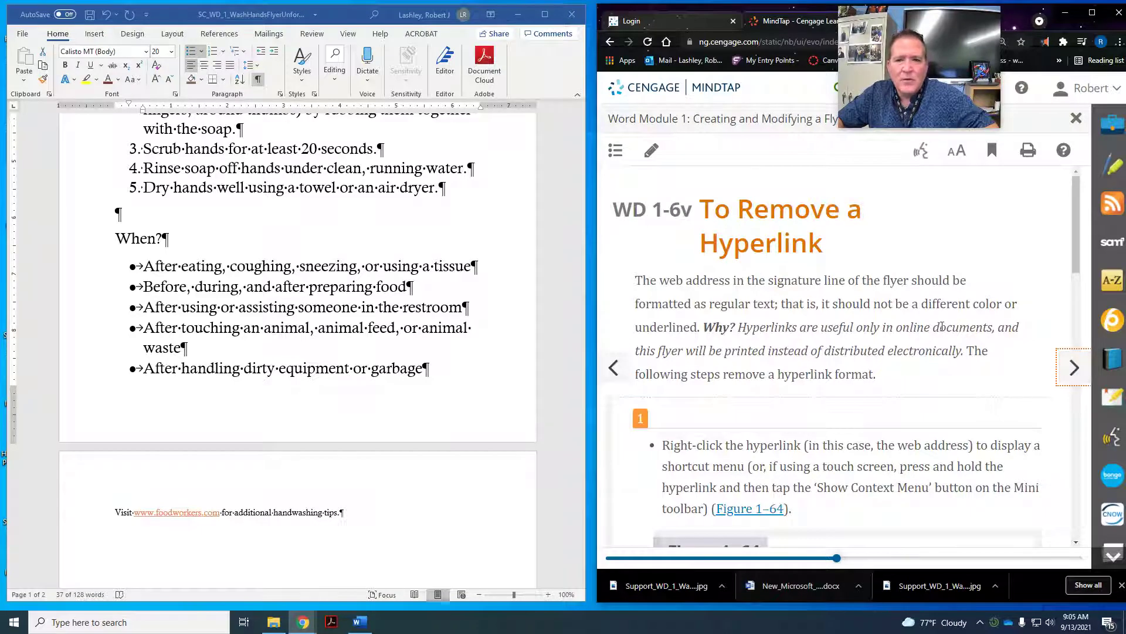
scroll(942, 327, "down", 1)
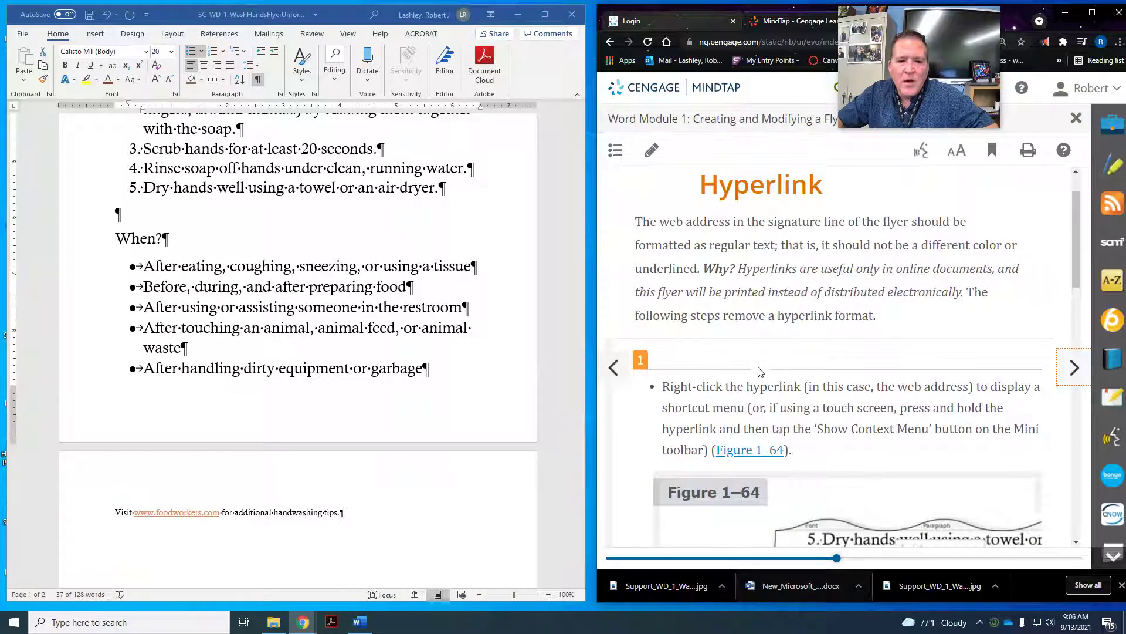
scroll(762, 372, "down", 1)
scroll(807, 363, "down", 3)
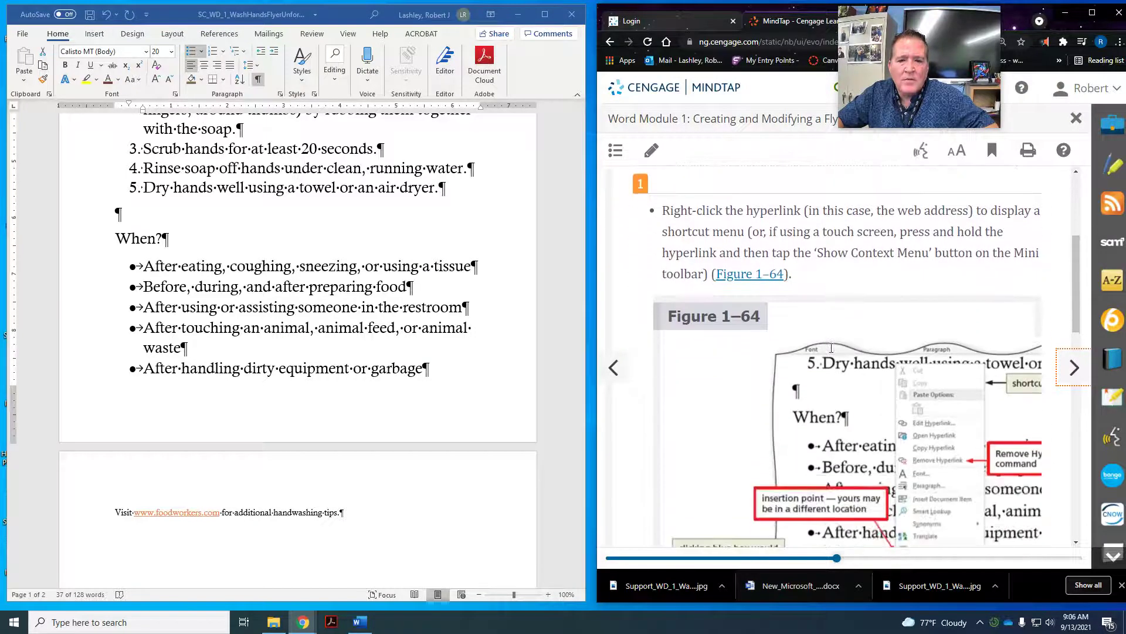
left_click(195, 512)
right_click(195, 512)
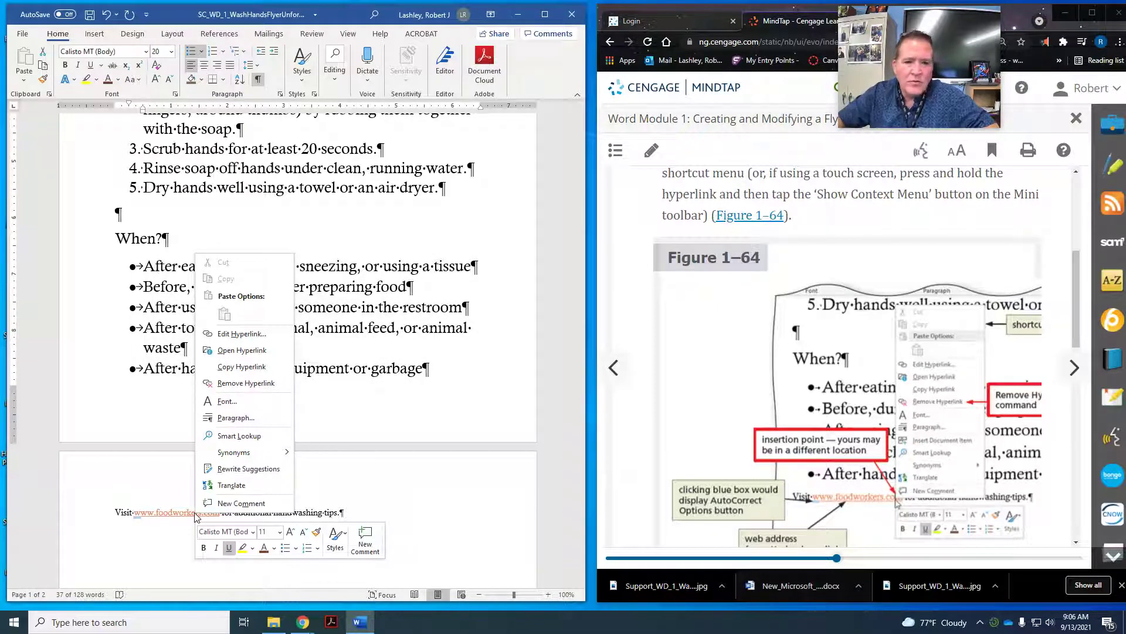
scroll(852, 317, "down", 5)
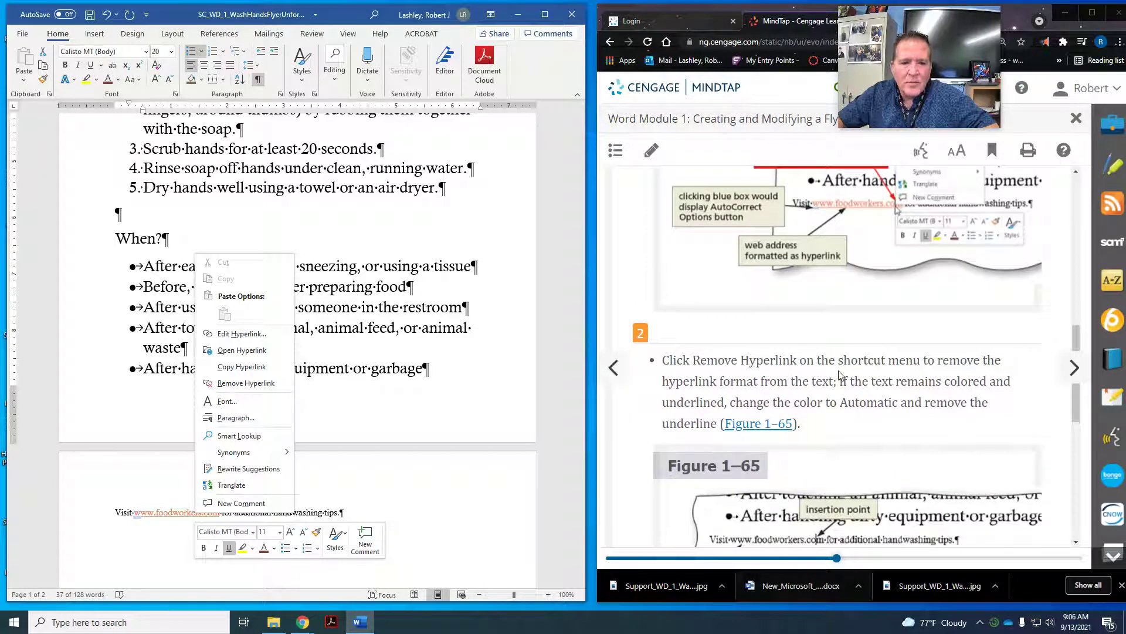
left_click(247, 389)
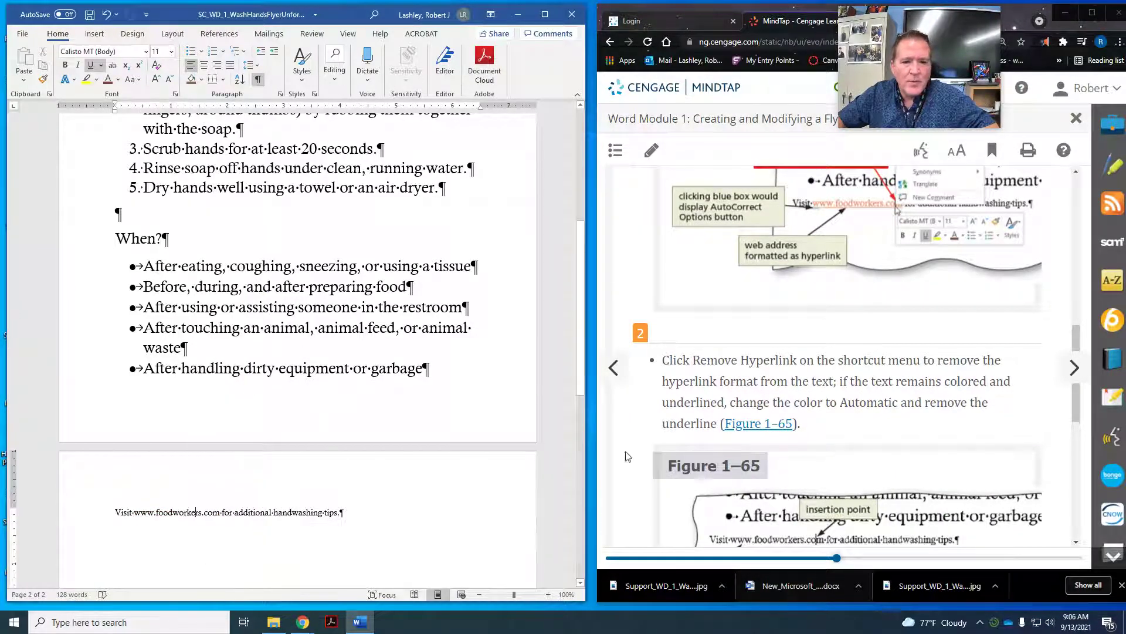
scroll(805, 390, "down", 1)
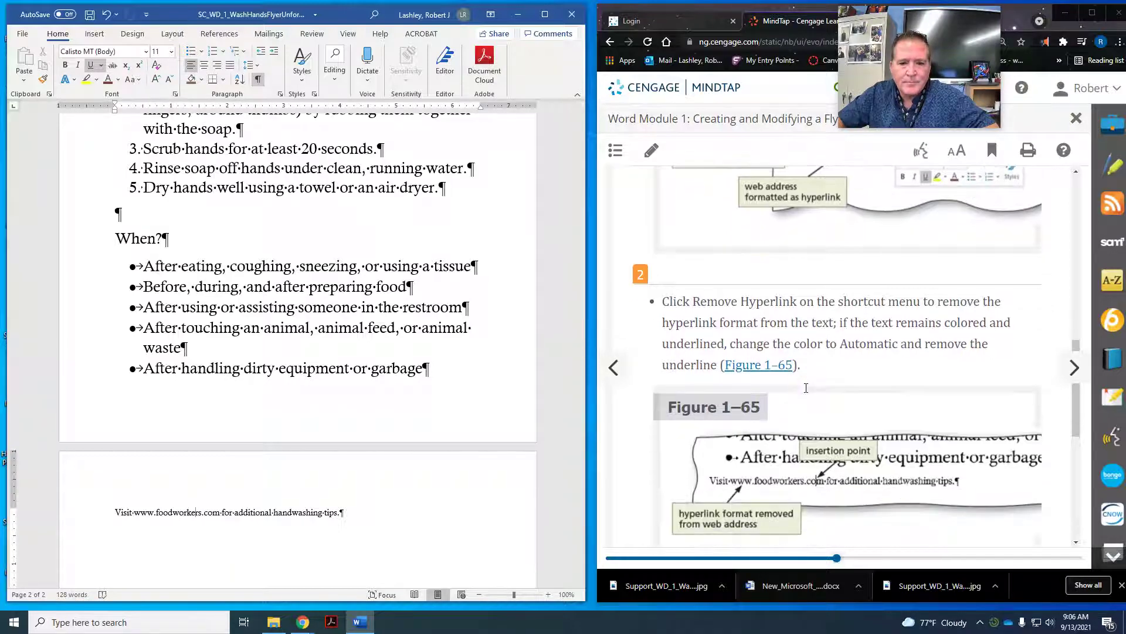
scroll(811, 392, "down", 5)
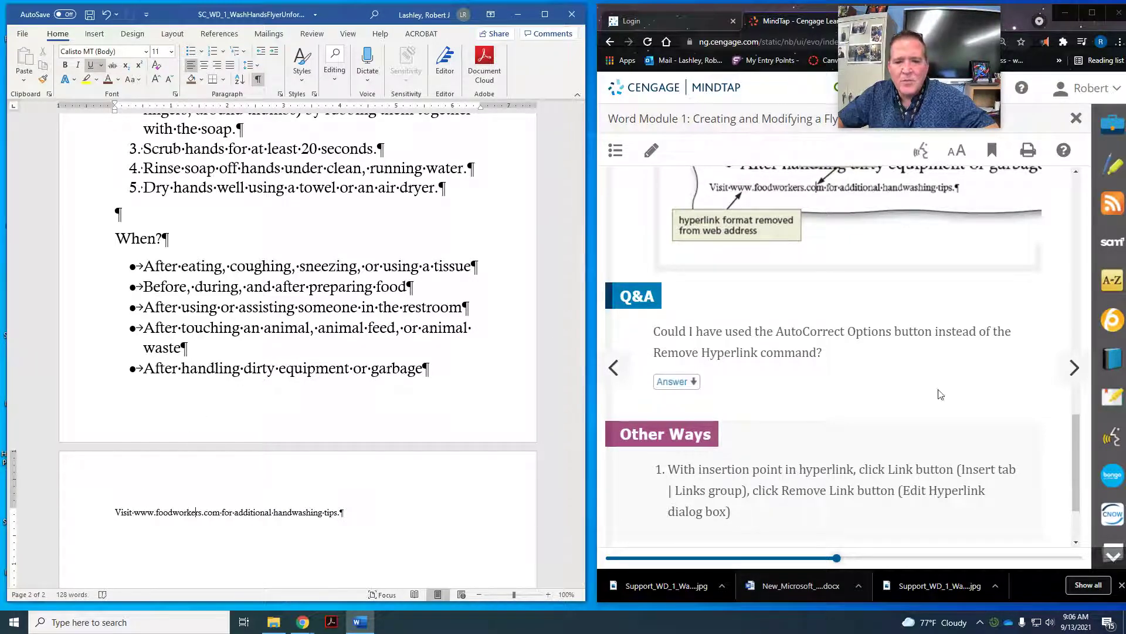
Step: Advance the lesson to WD 1-6w and center the signature line as in Figure 1–66
left_click(1074, 378)
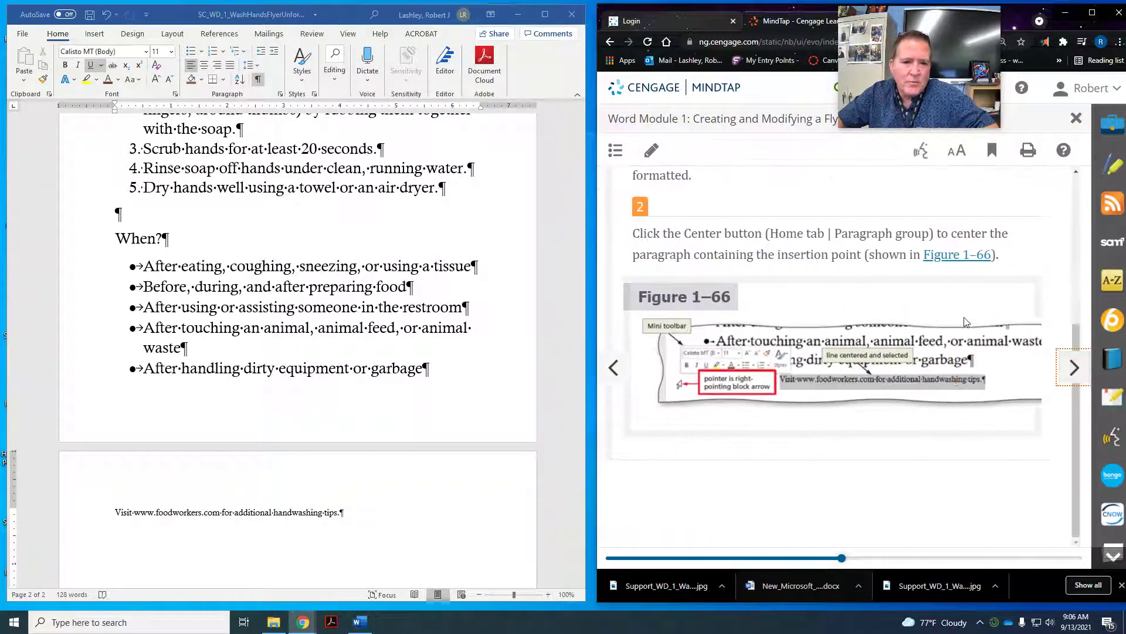
scroll(935, 316, "down", 1)
scroll(935, 317, "up", 1)
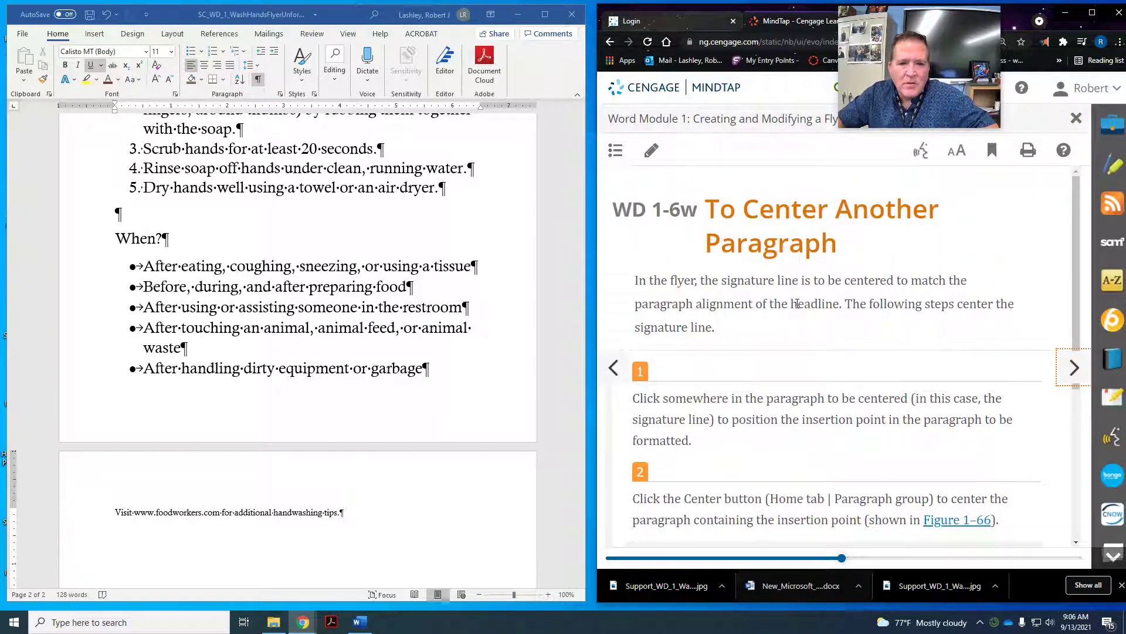
scroll(796, 303, "down", 1)
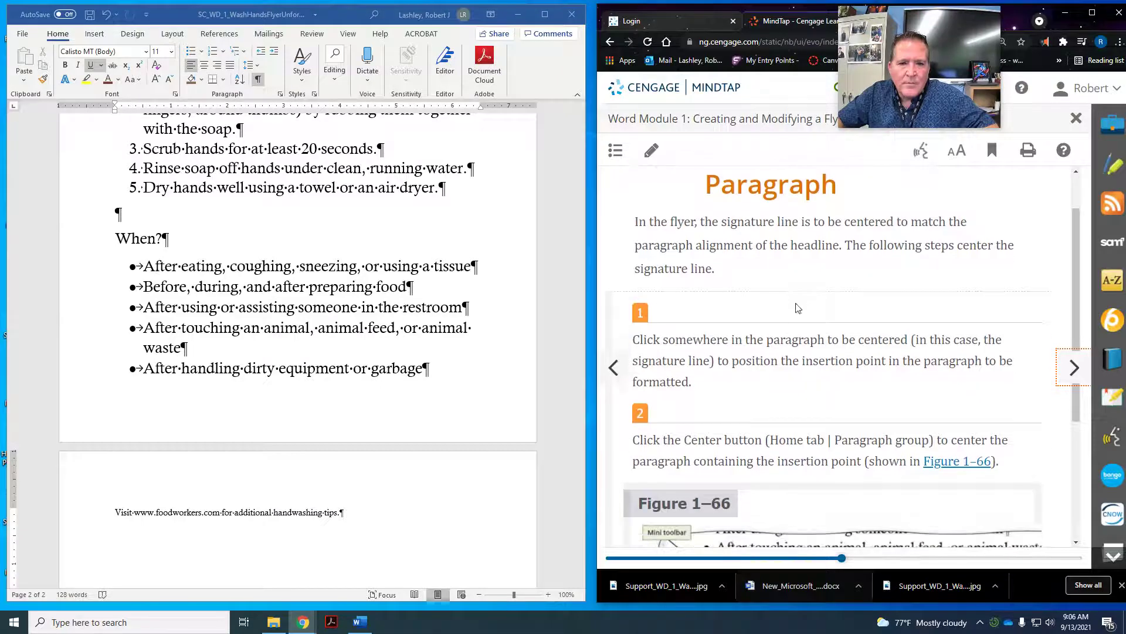
scroll(798, 308, "down", 2)
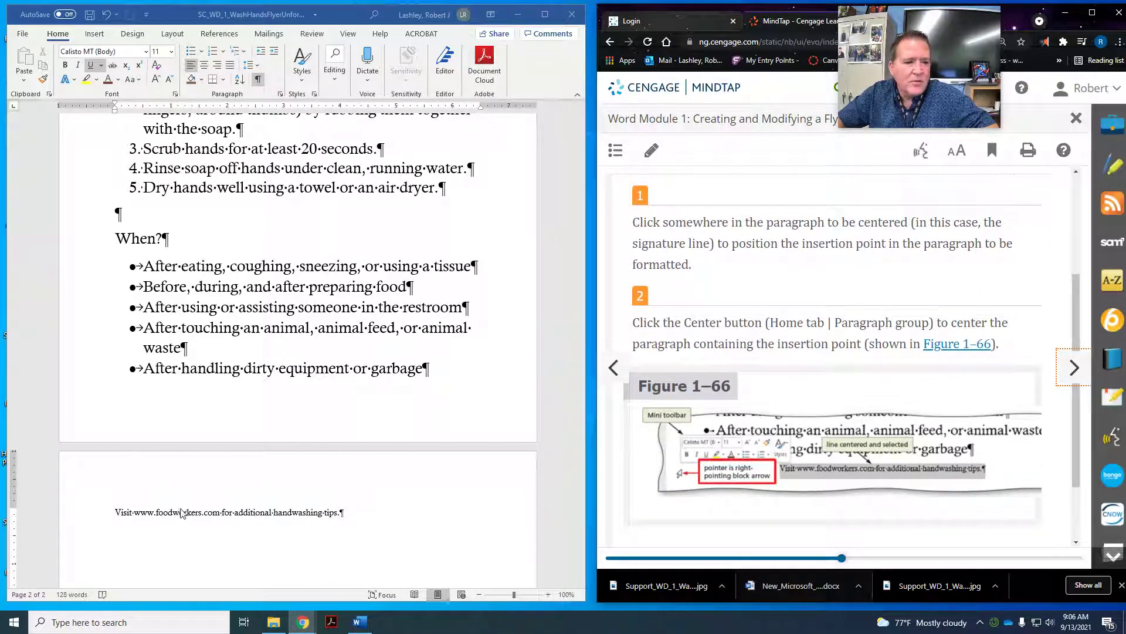
left_click(183, 521)
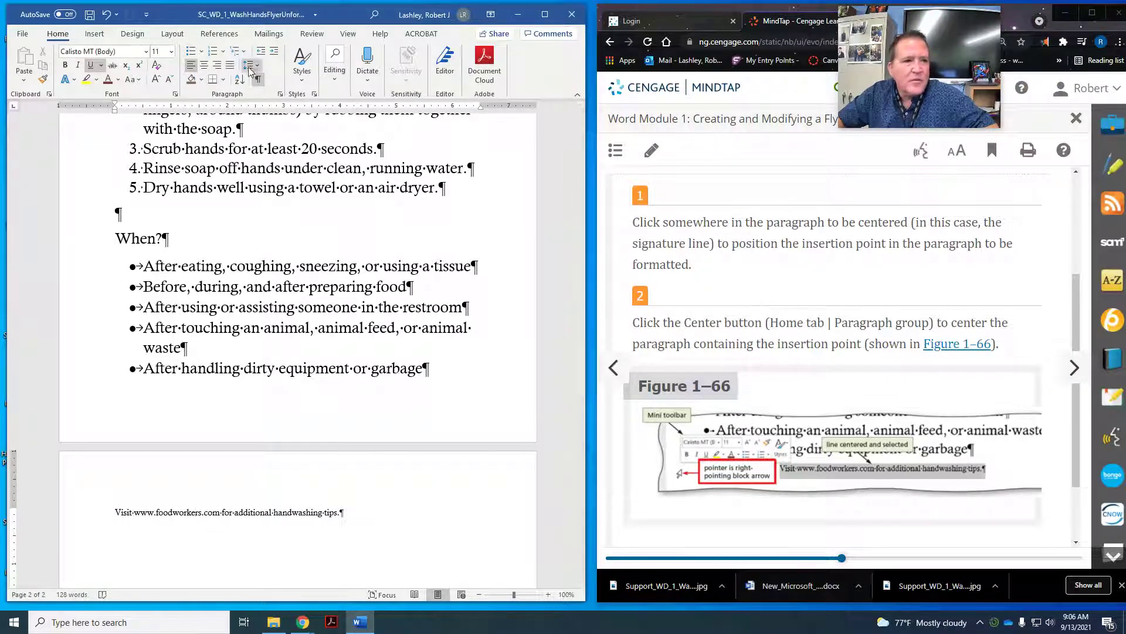
left_click(206, 65)
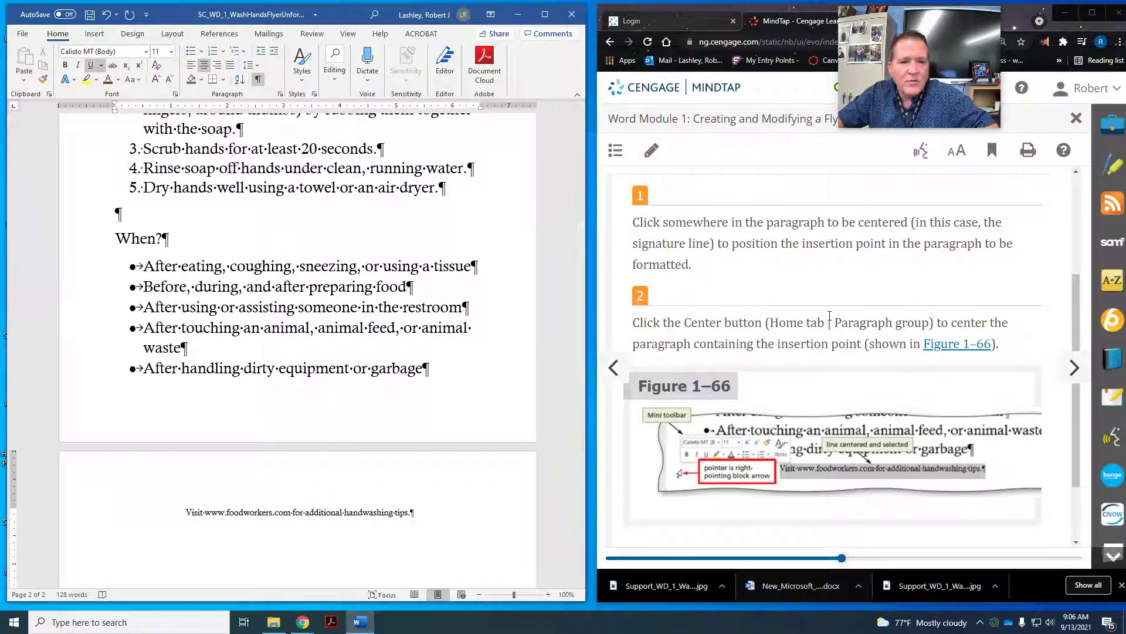
scroll(830, 316, "down", 2)
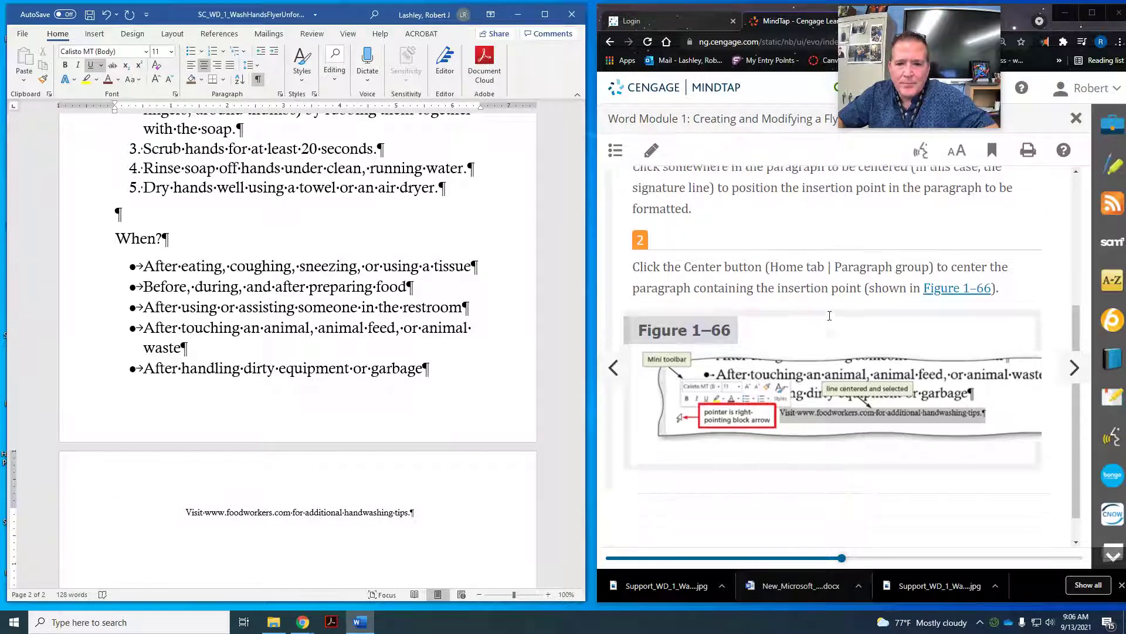
Step: Advance the lesson to WD 1-6x, select the signature line, and read the font size instructions
left_click(1059, 376)
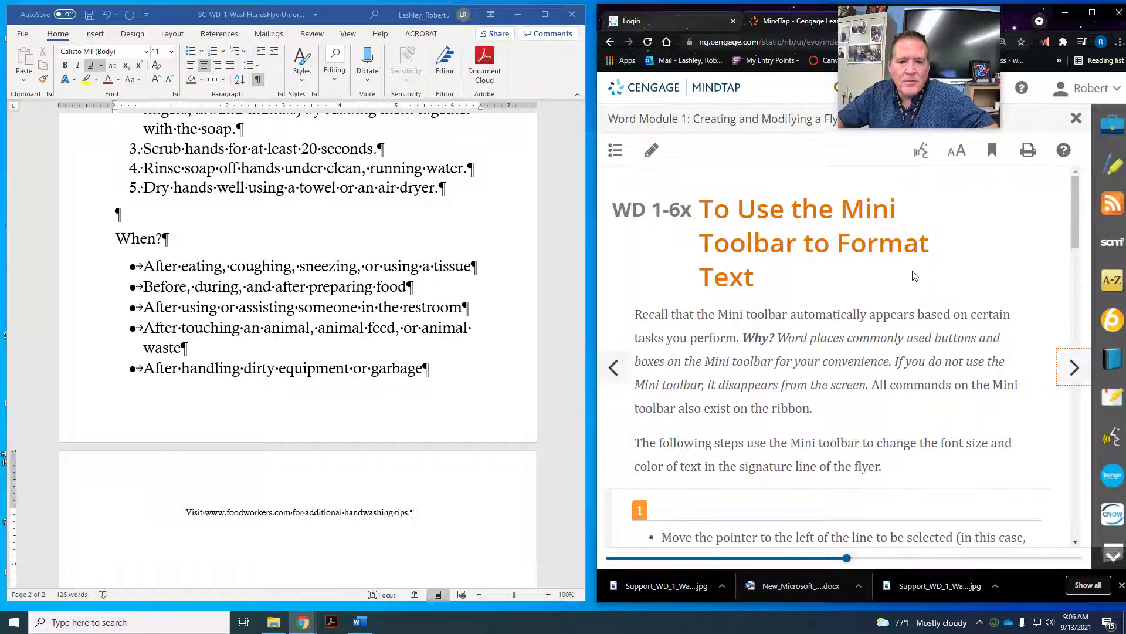
scroll(912, 276, "down", 3)
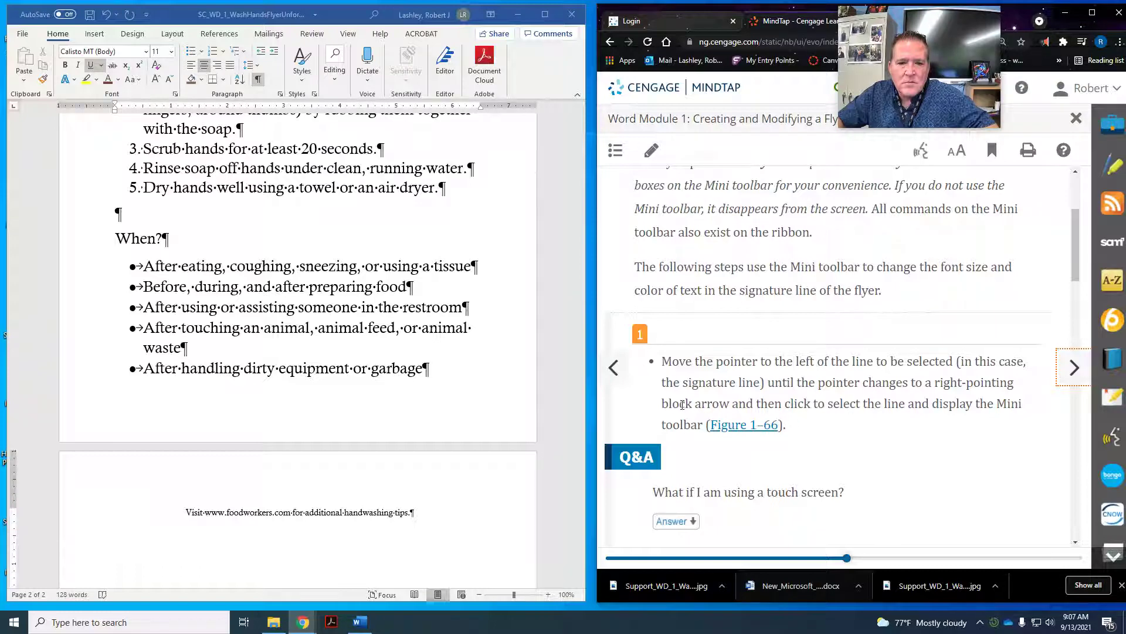
left_click(76, 525)
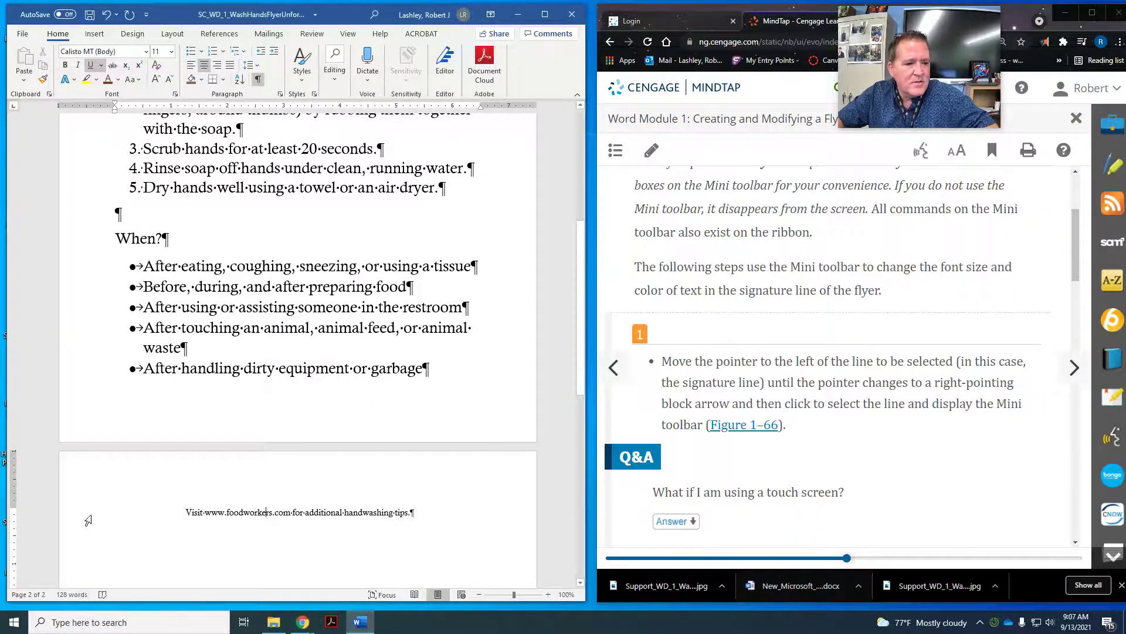
left_click(91, 519)
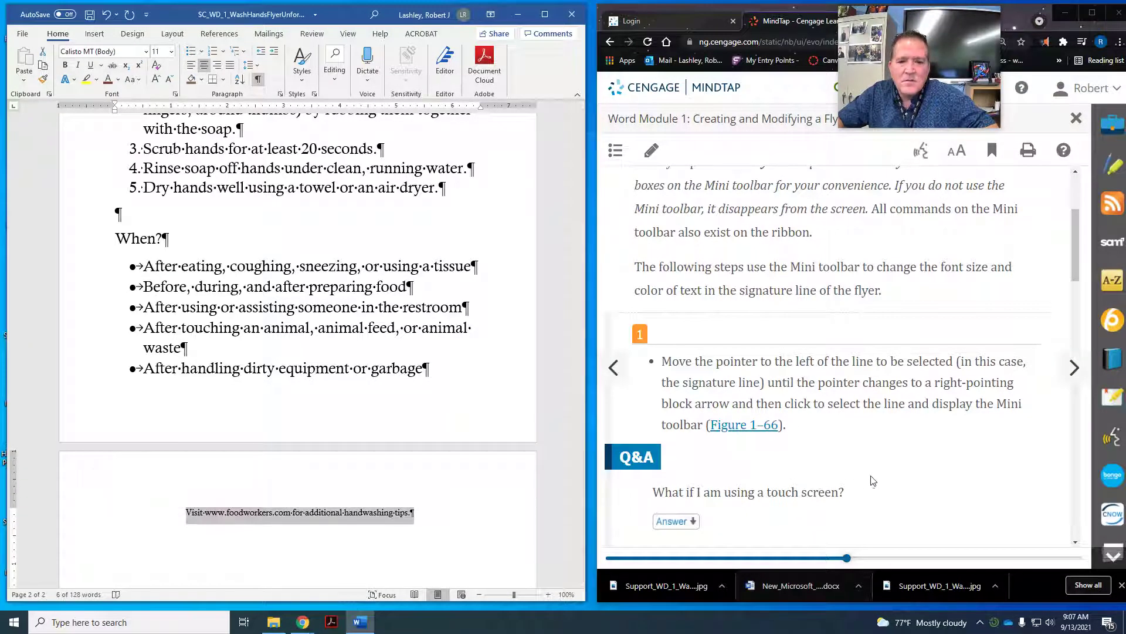
scroll(884, 478, "down", 4)
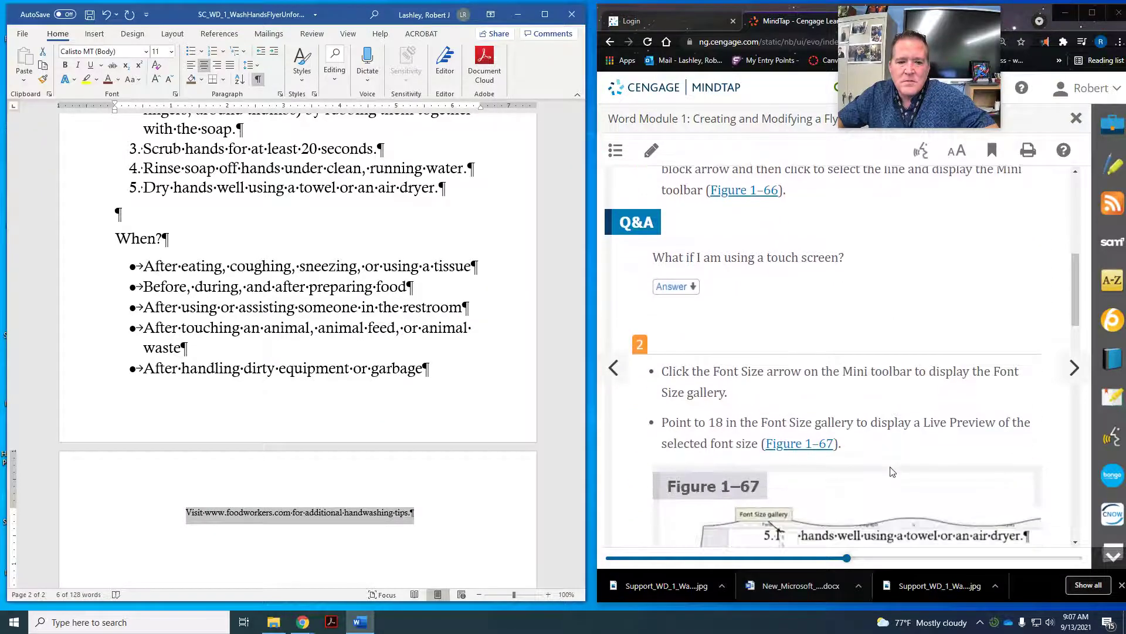
scroll(817, 413, "down", 1)
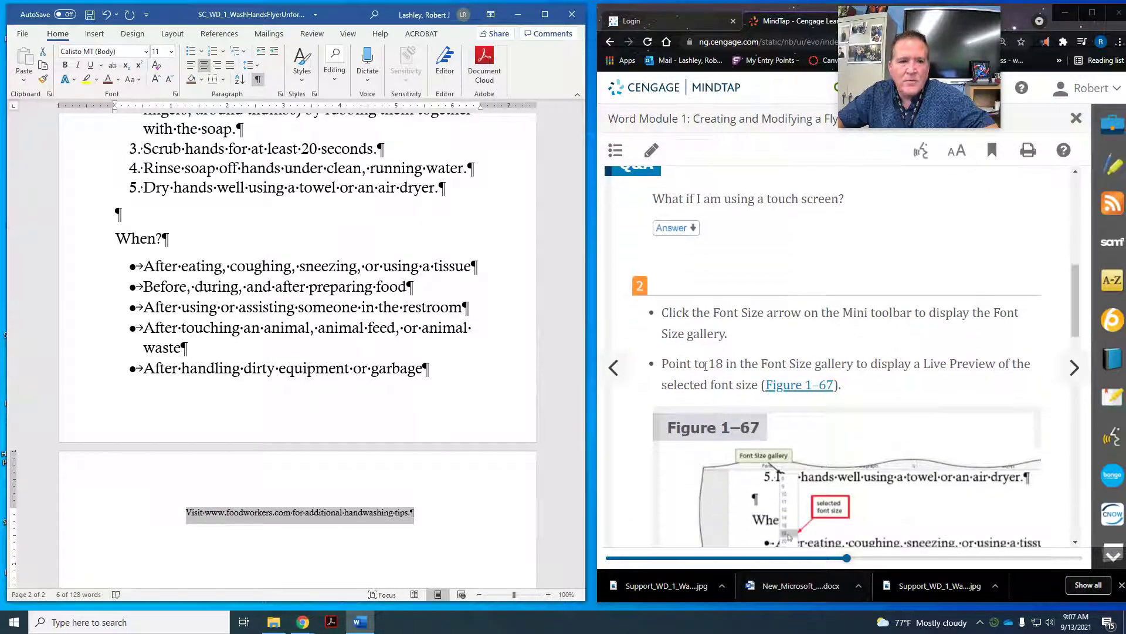
Step: Try a font size of 18 on the signature line and undo it after rereading the lesson's font size instructions
left_click(171, 52)
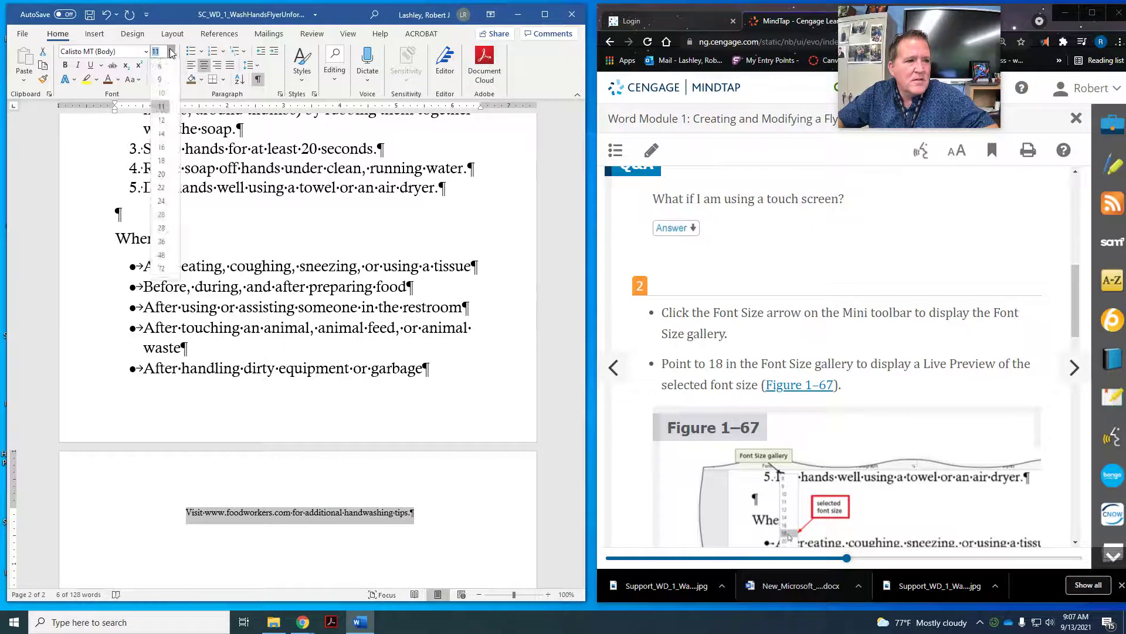
left_click(162, 160)
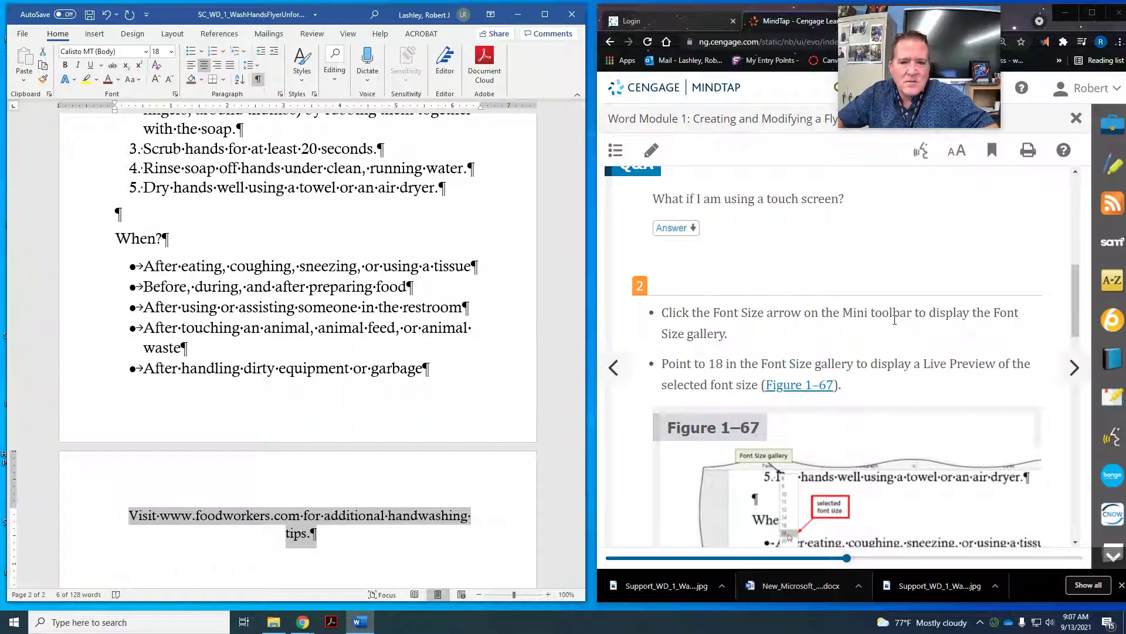
scroll(894, 320, "down", 1)
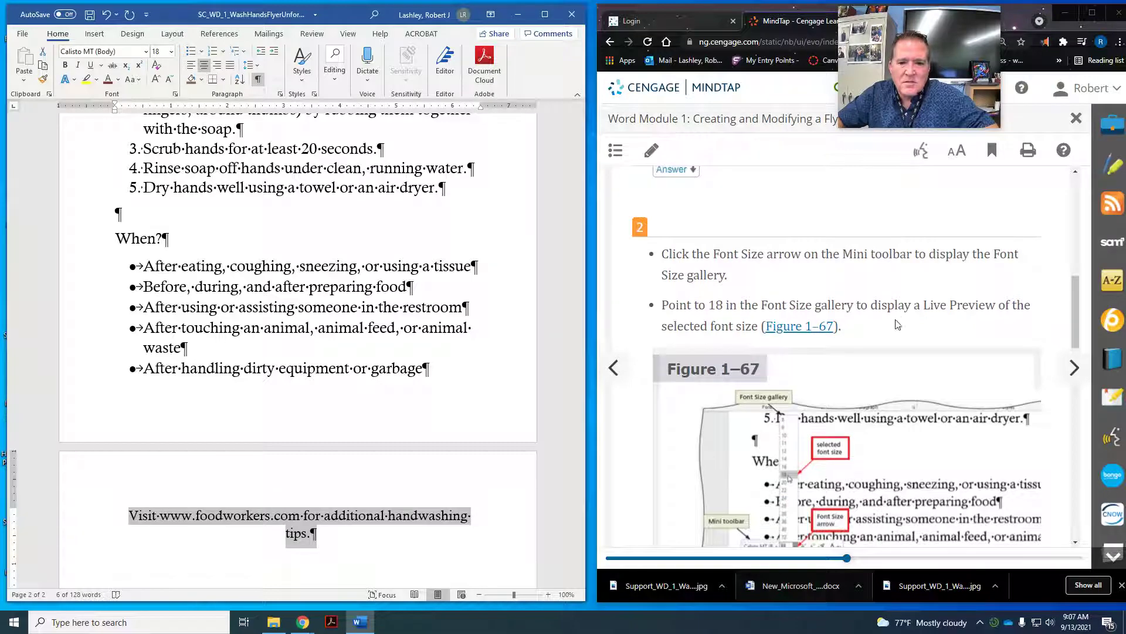
scroll(898, 324, "down", 2)
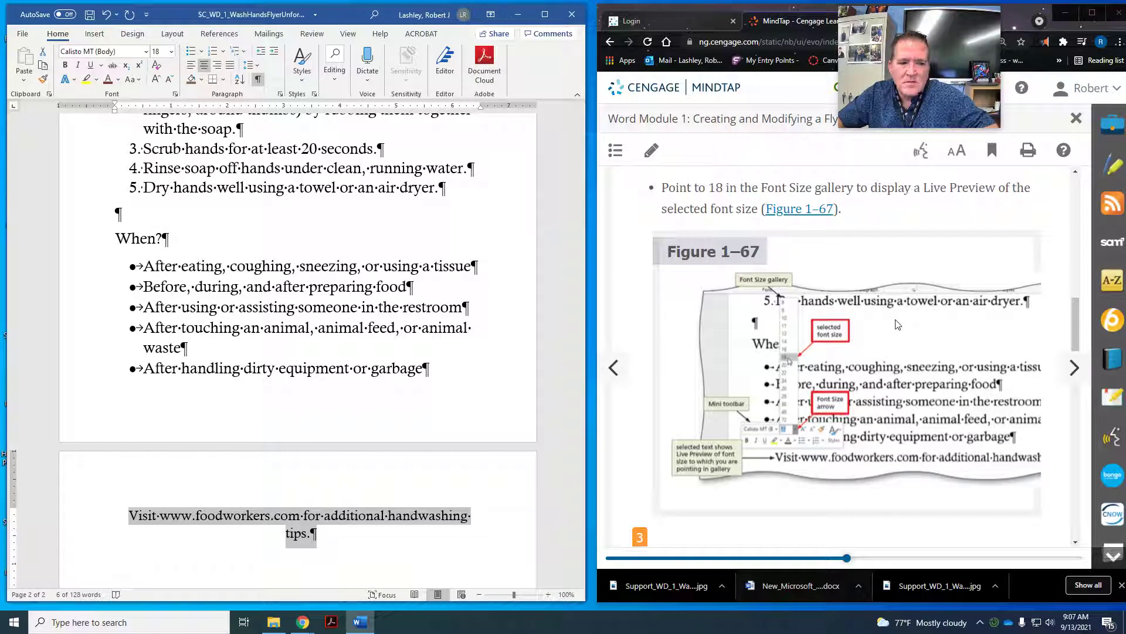
scroll(897, 325, "down", 5)
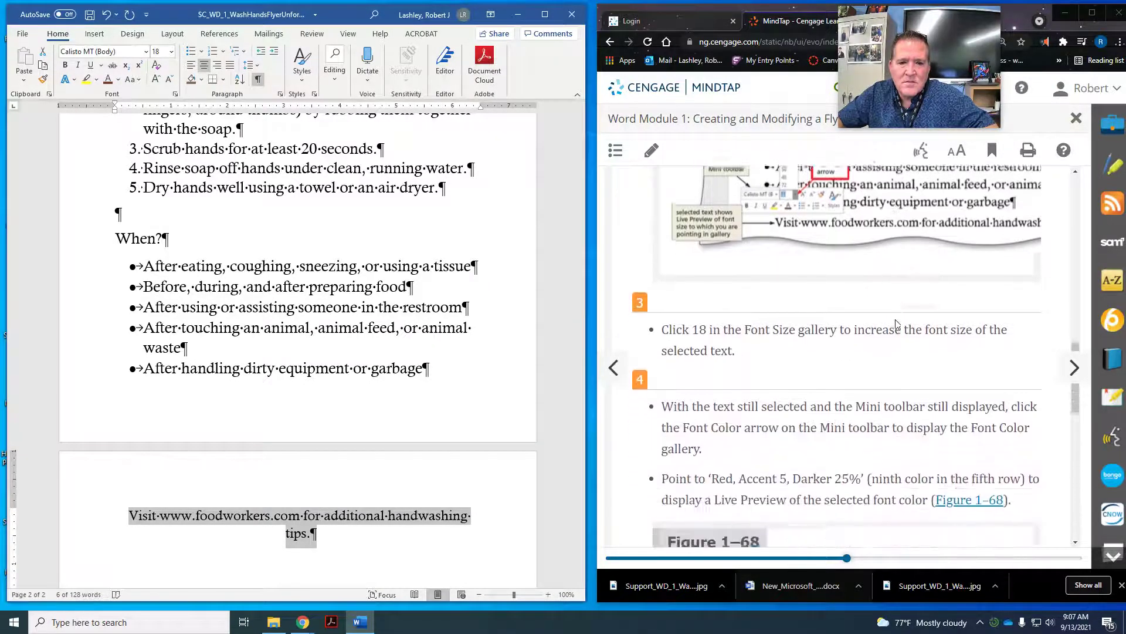
scroll(896, 324, "down", 1)
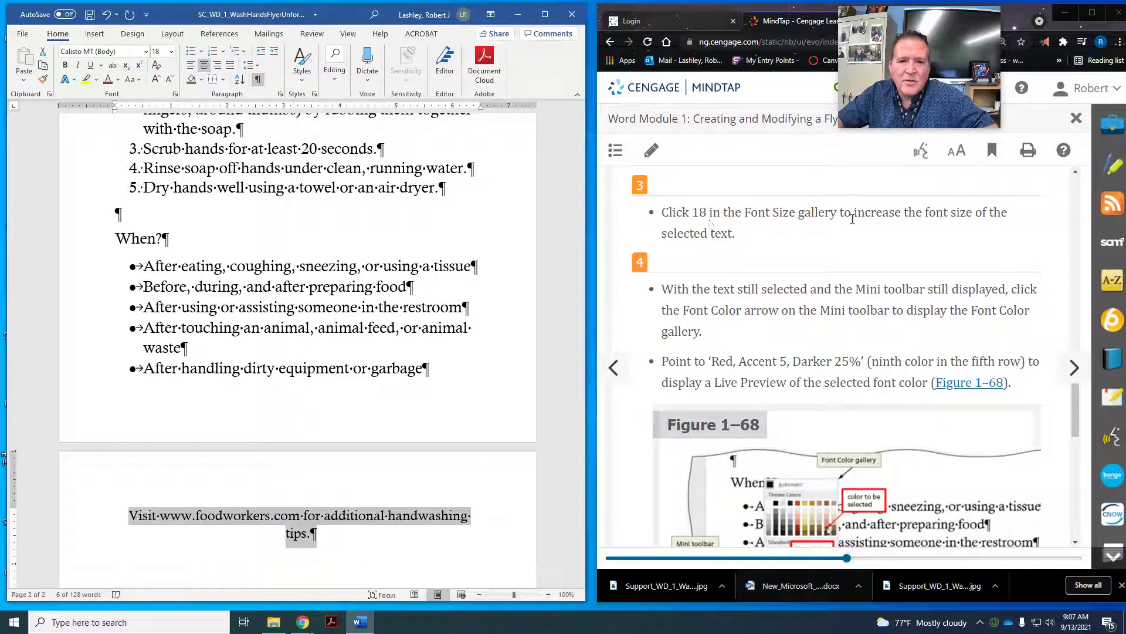
scroll(751, 293, "up", 10)
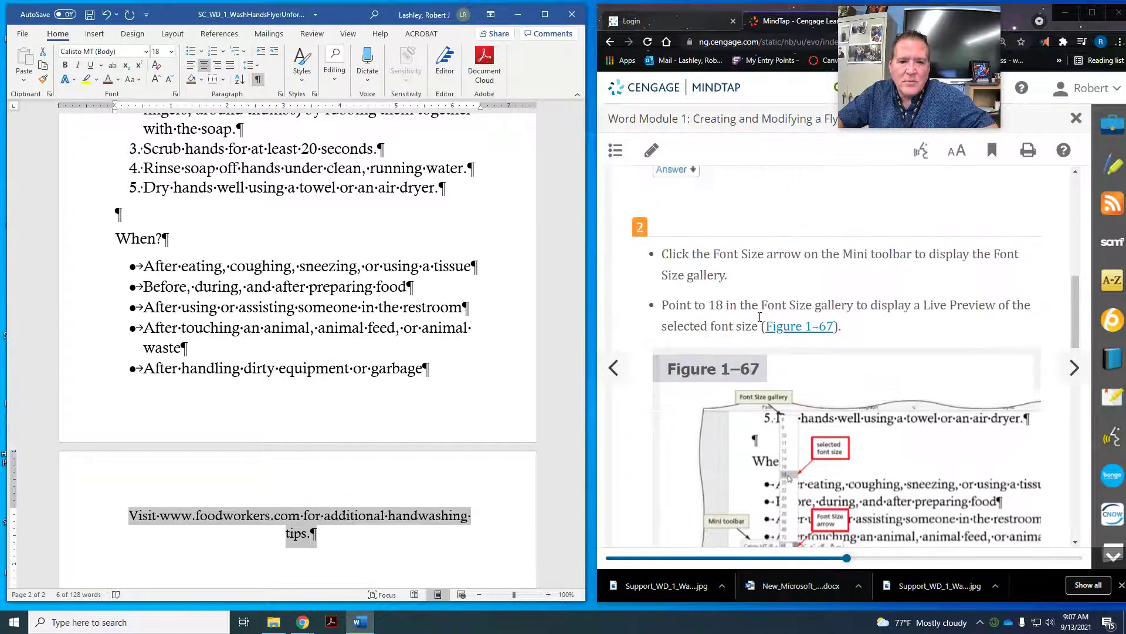
scroll(759, 317, "up", 1)
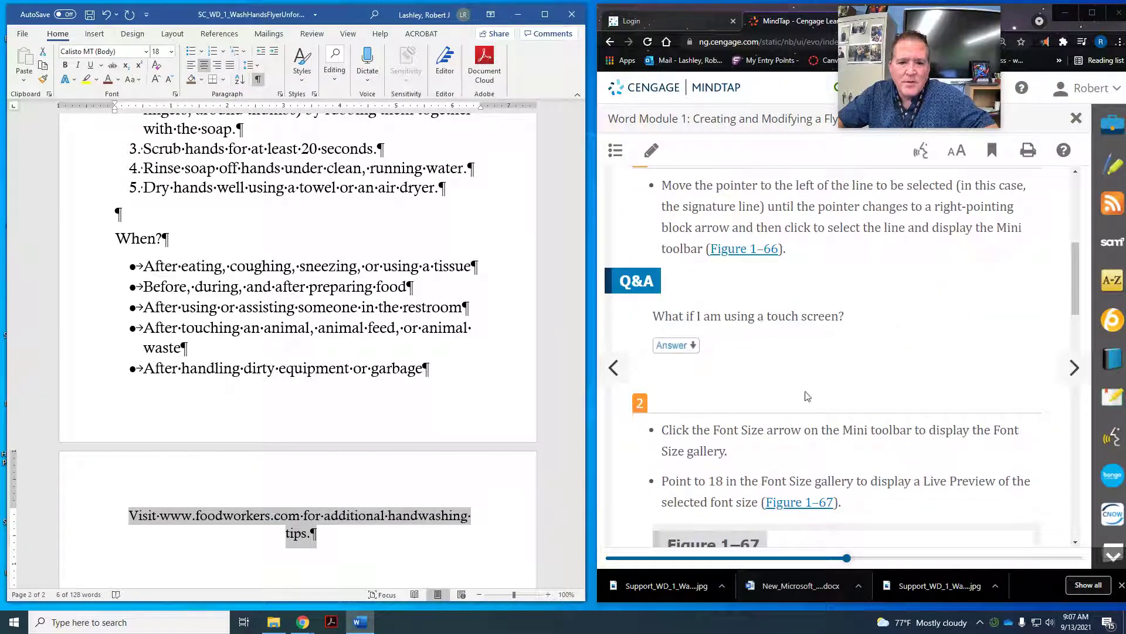
left_click(106, 15)
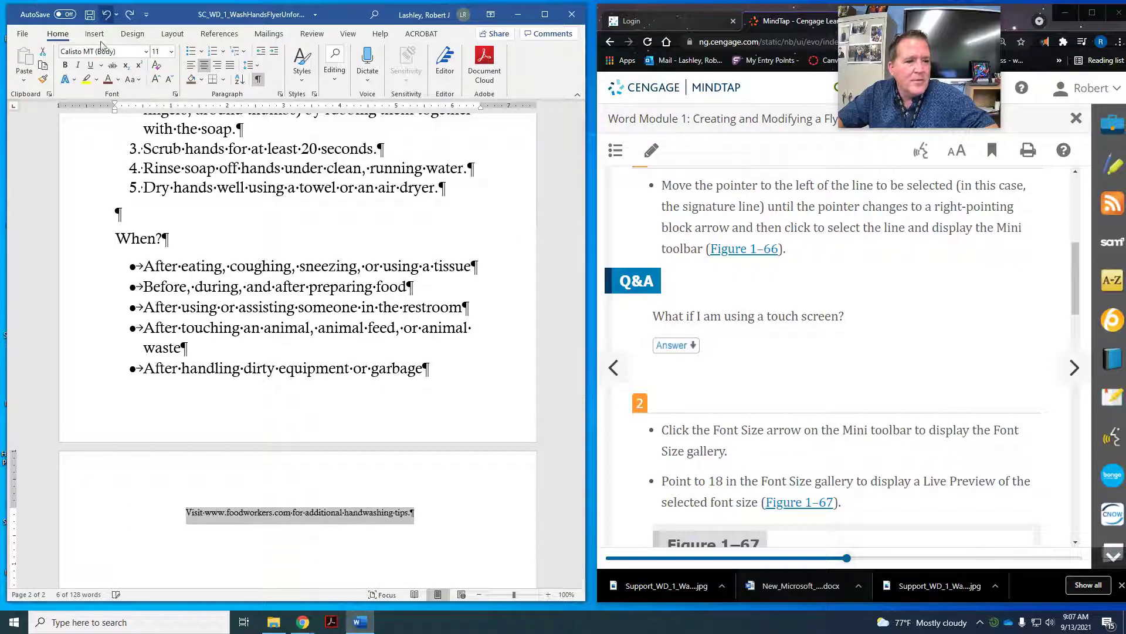
Step: Reselect the whole signature line and set its font size to 18
left_click(167, 521)
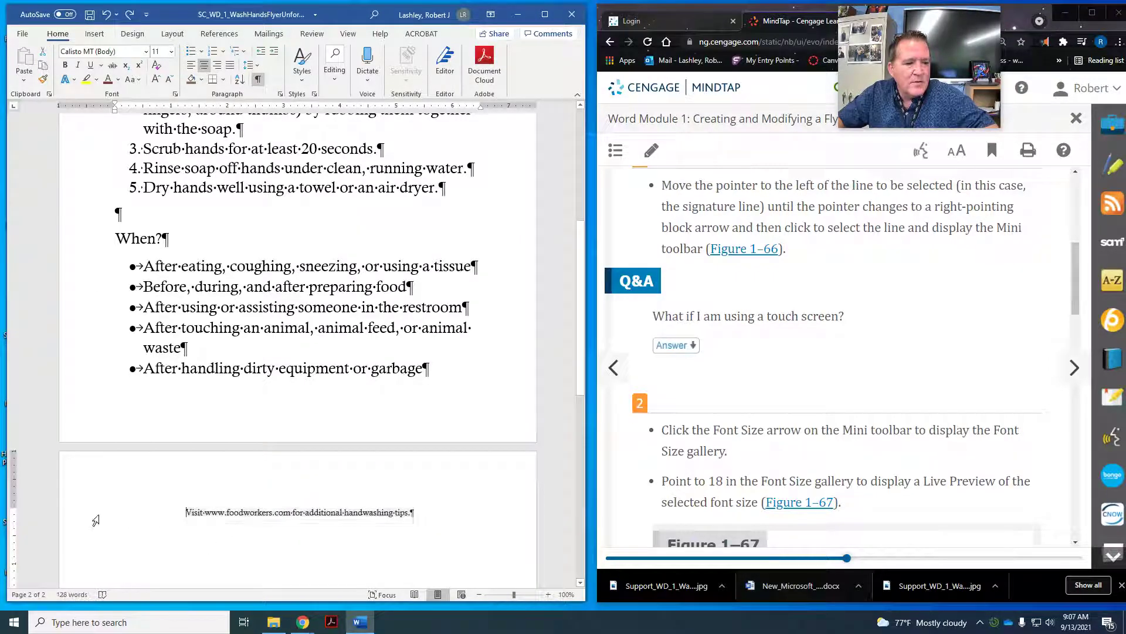
left_click(73, 520)
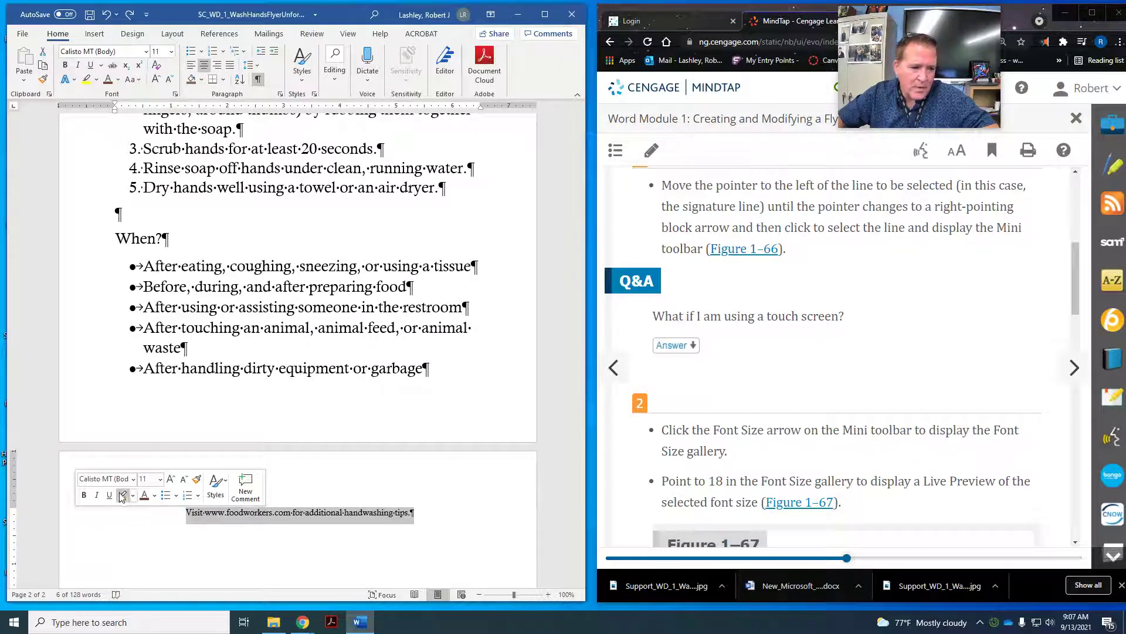
left_click(160, 479)
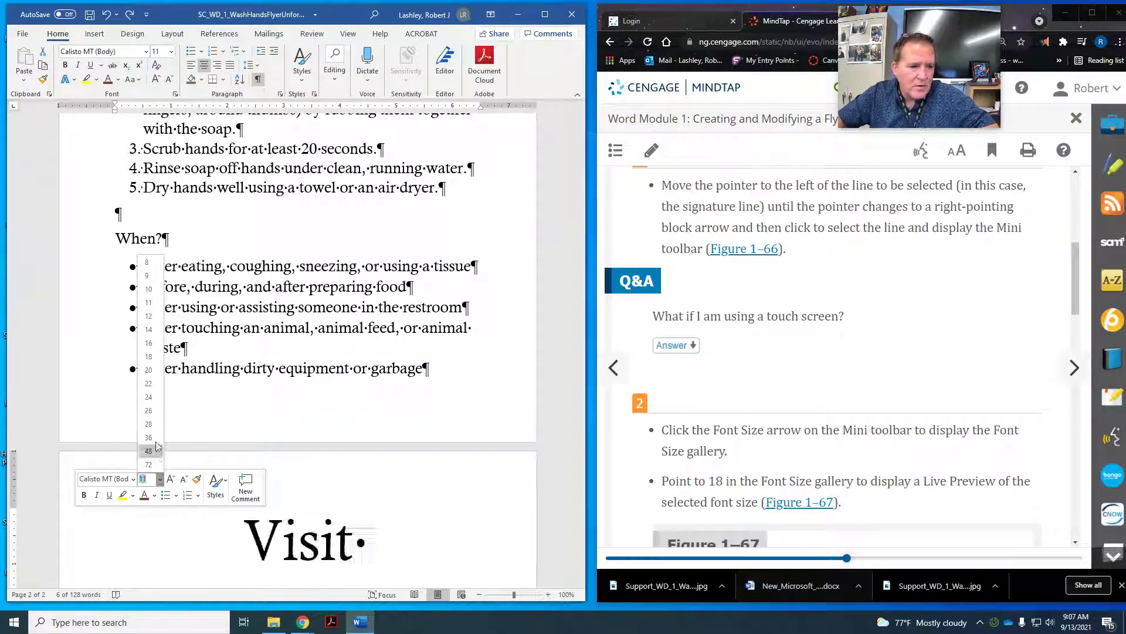
left_click(156, 356)
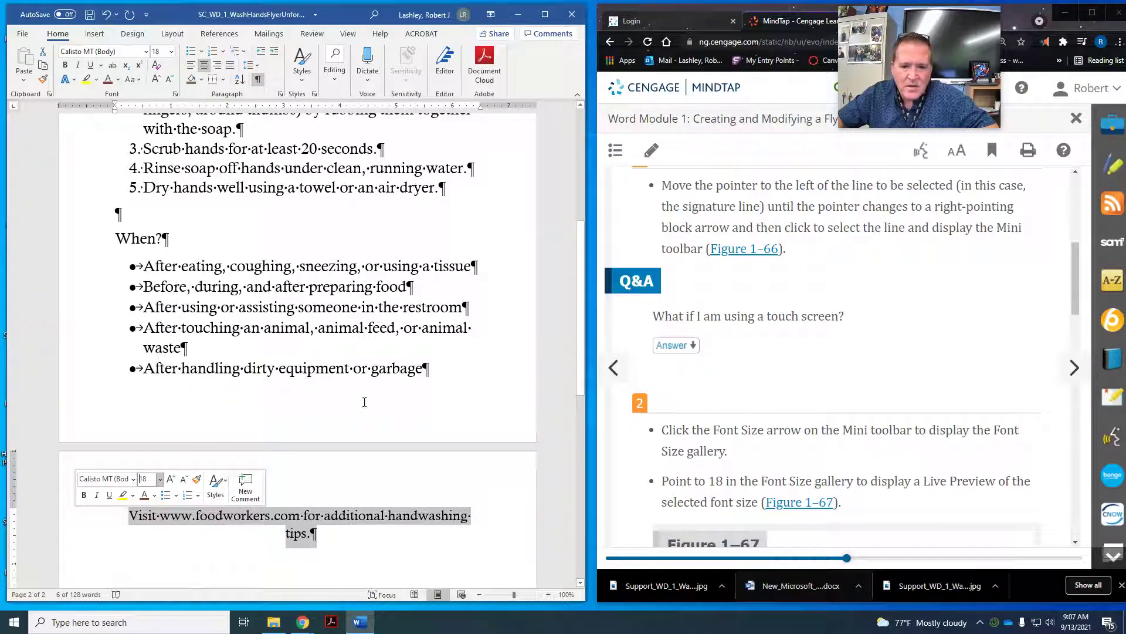
Step: Change the signature line's font color to Red, Accent 5, Darker 25%, compare it with Figure 1–69, and remove the selection
scroll(757, 499, "down", 7)
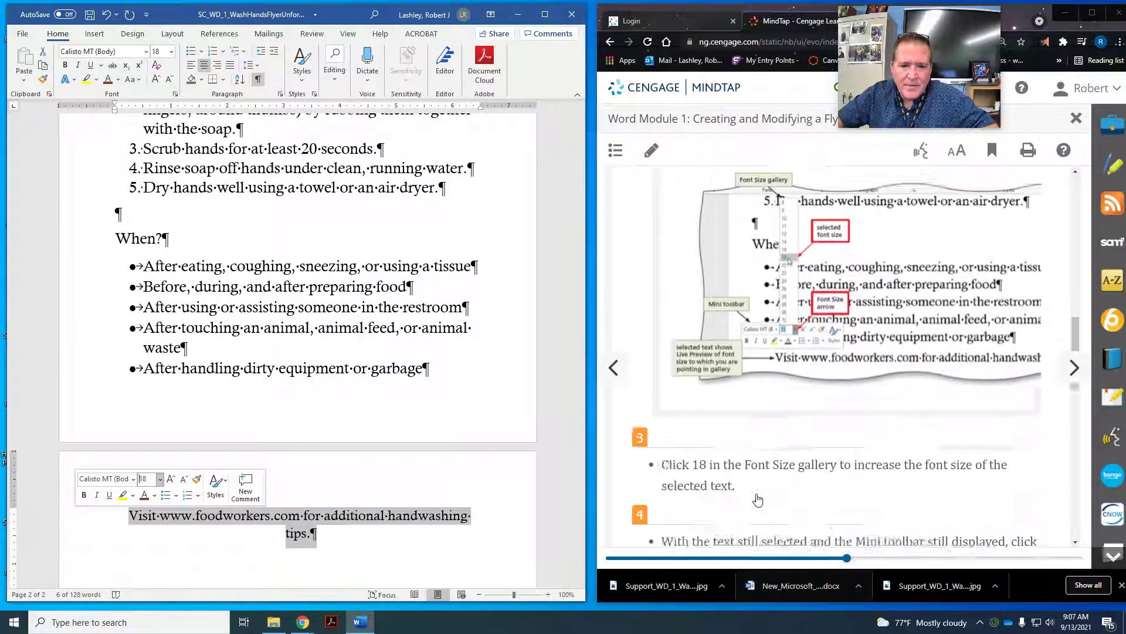
scroll(757, 499, "down", 1)
scroll(830, 401, "down", 1)
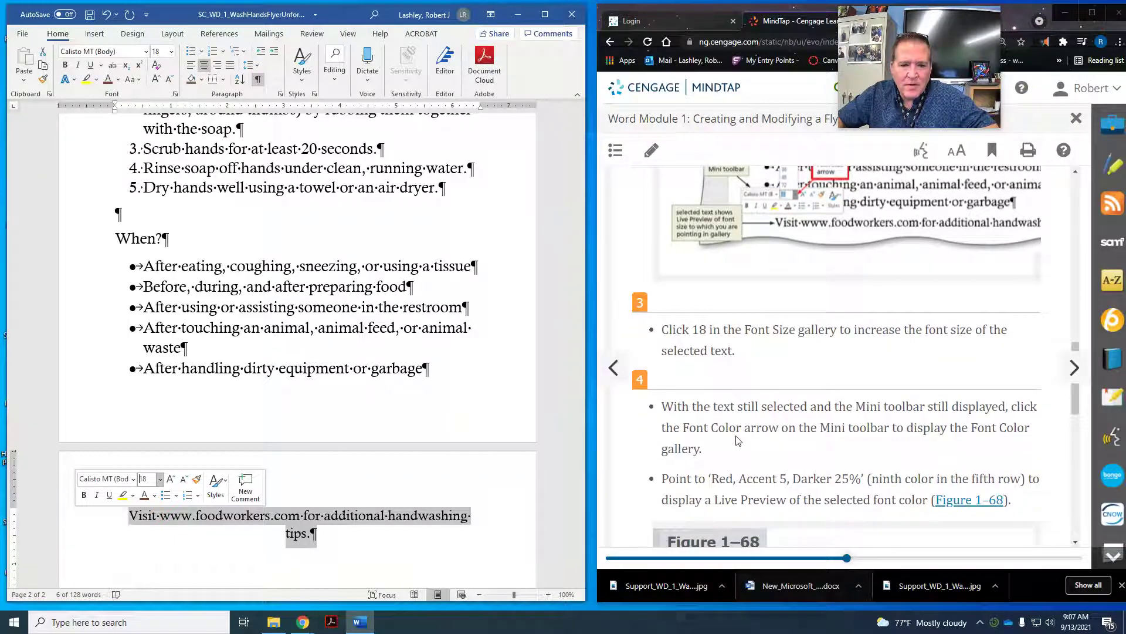
scroll(742, 440, "down", 1)
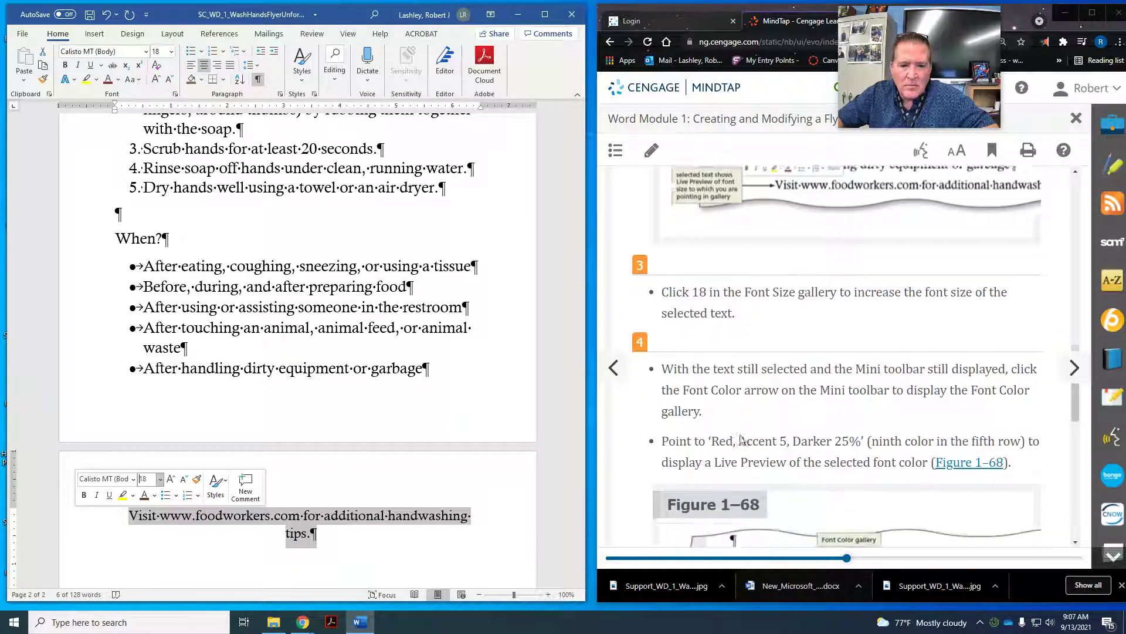
scroll(733, 434, "down", 1)
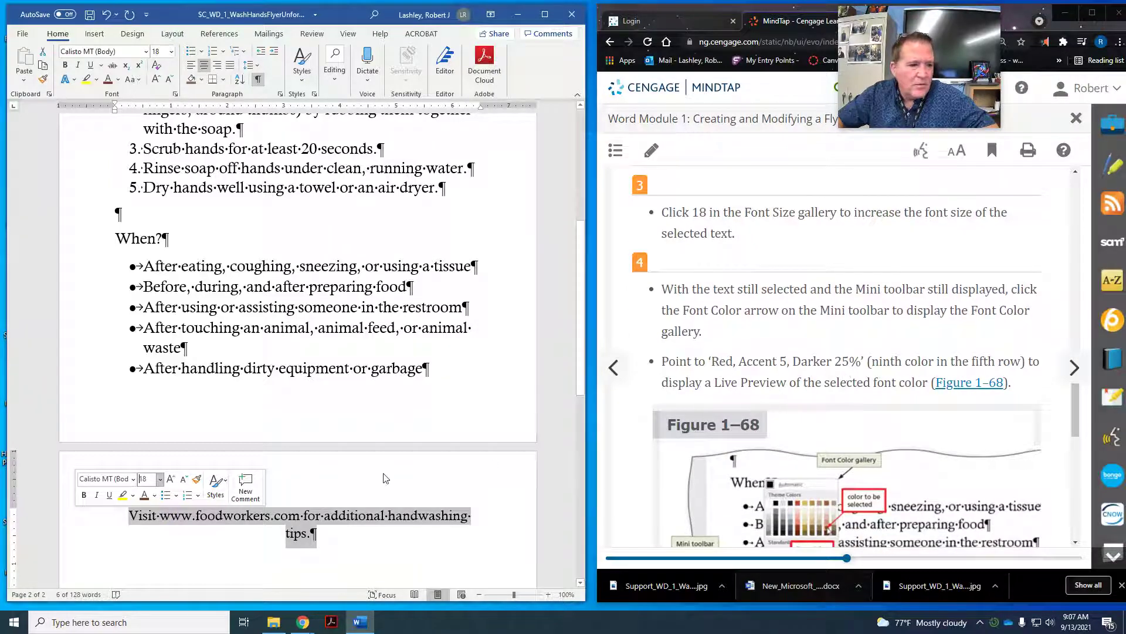
left_click(150, 498)
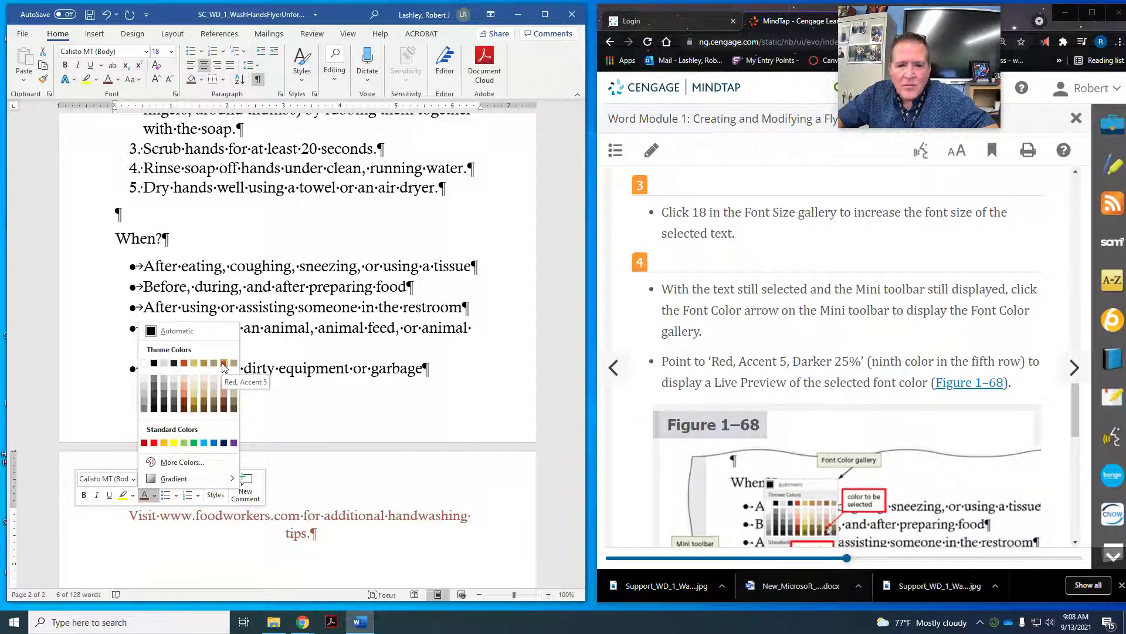
left_click(225, 403)
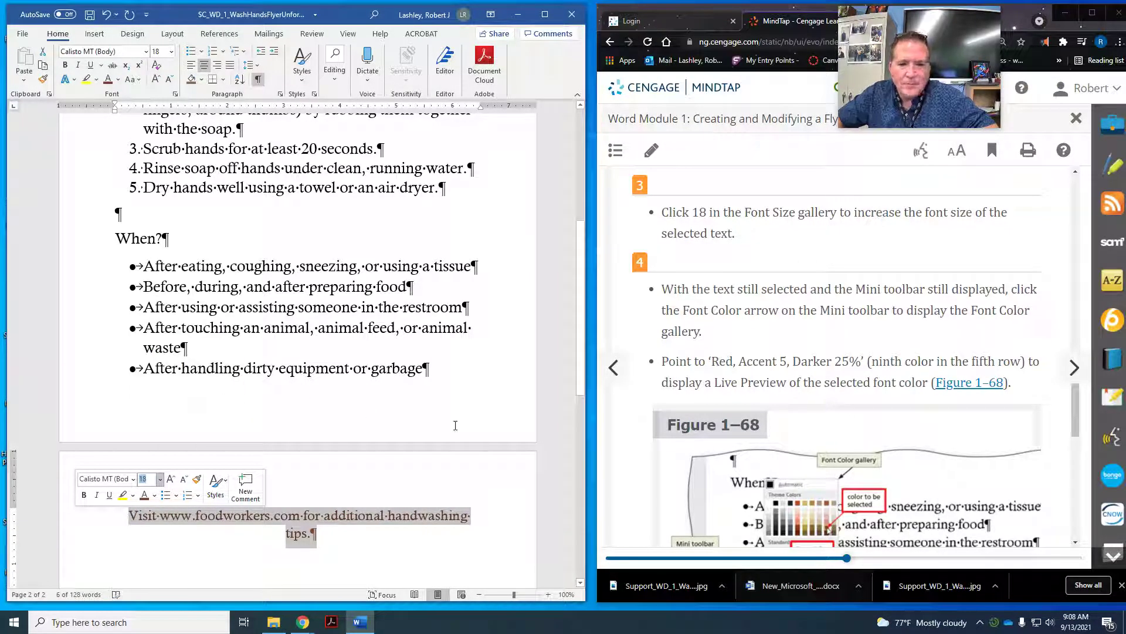
scroll(857, 383, "down", 10)
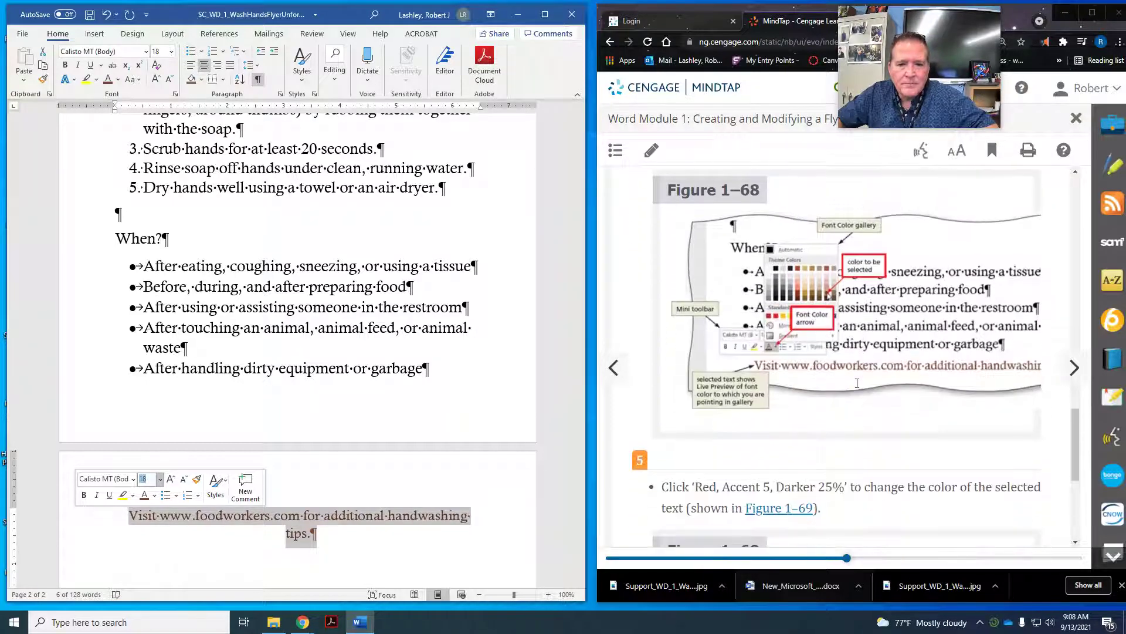
scroll(857, 383, "down", 2)
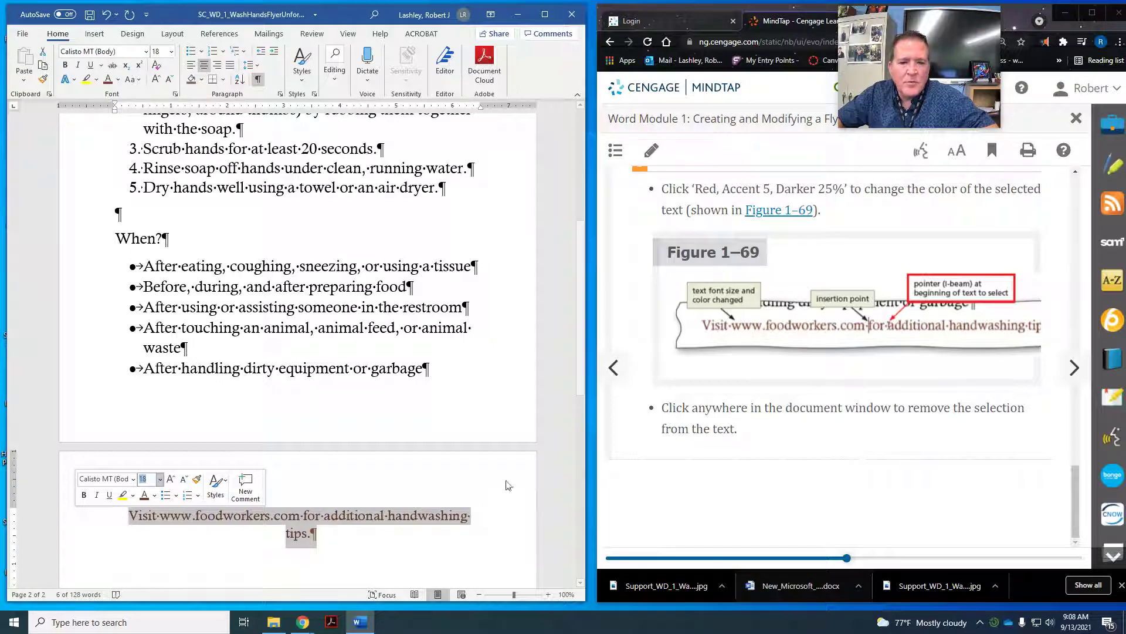
left_click(444, 498)
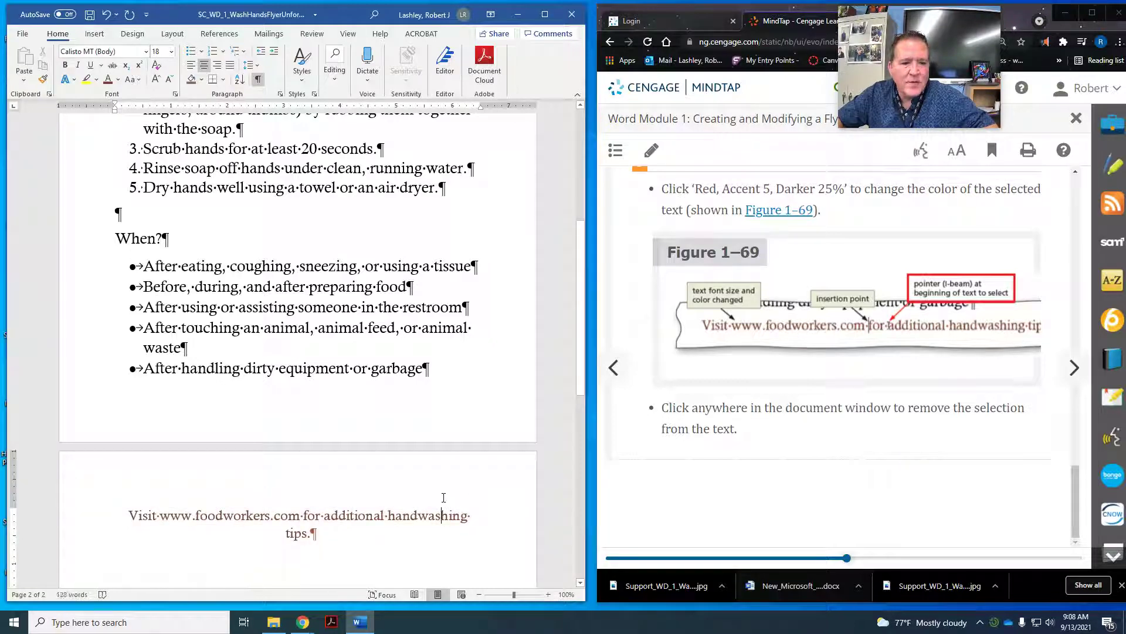
Step: Advance the lesson to WD 1-6y and select the words "additional handwashing tips" in the signature line, as in Figure 1–70
left_click(1073, 369)
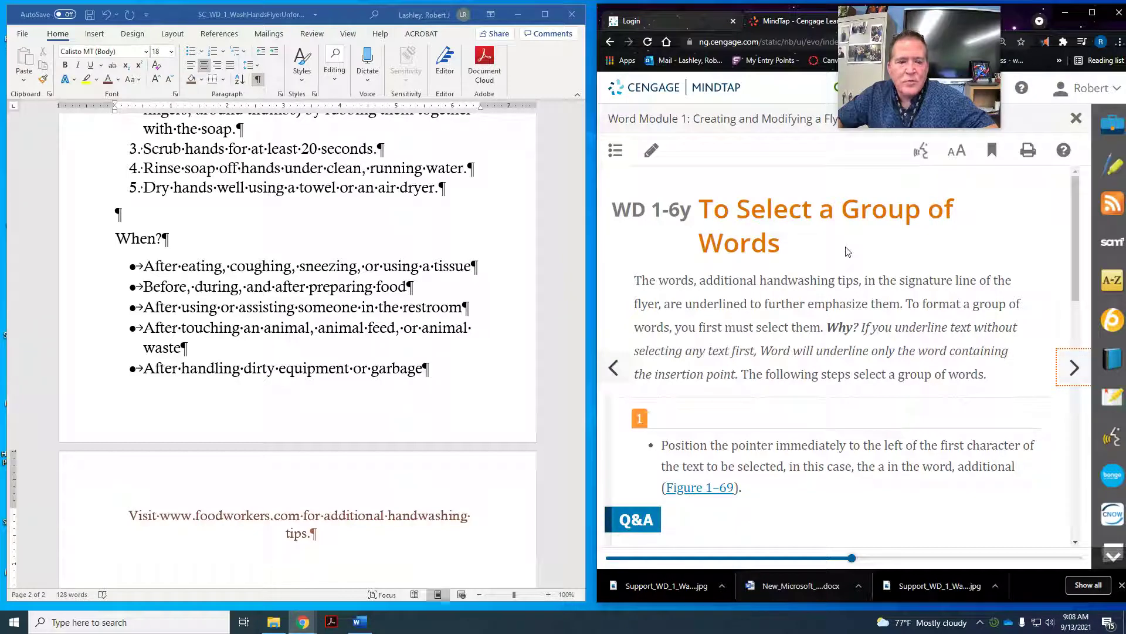
scroll(829, 267, "down", 4)
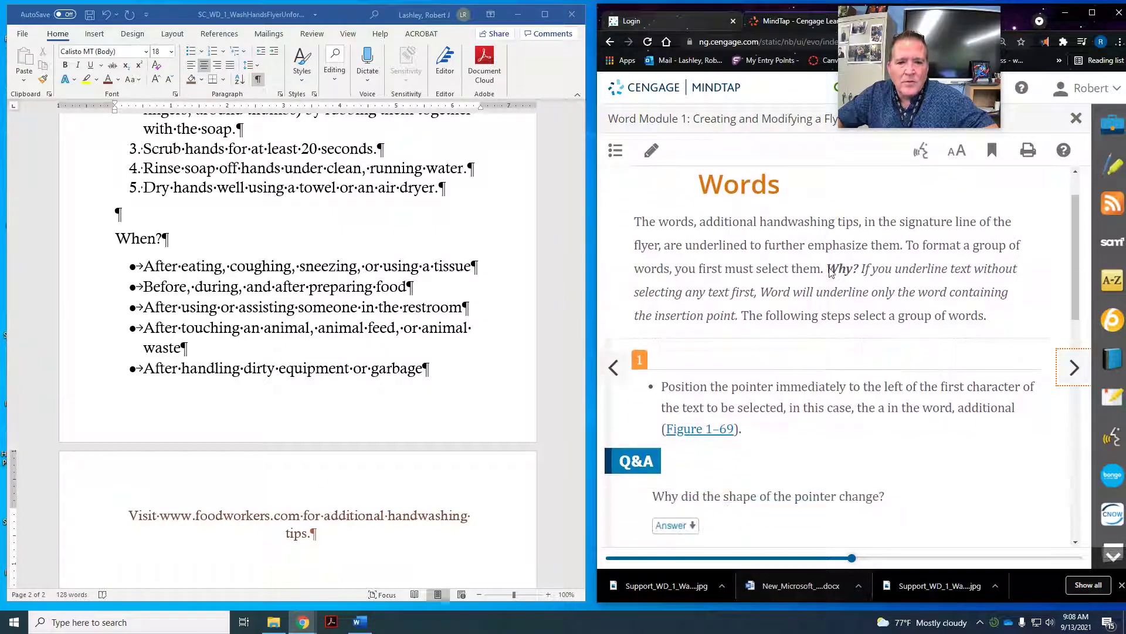
scroll(830, 268, "down", 3)
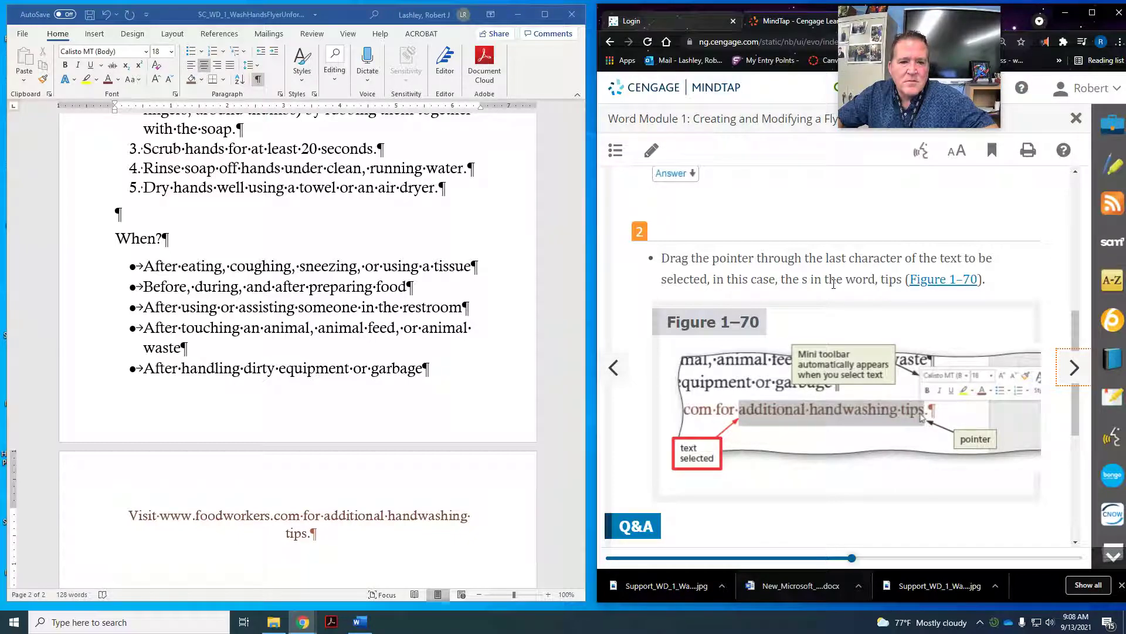
scroll(834, 284, "down", 1)
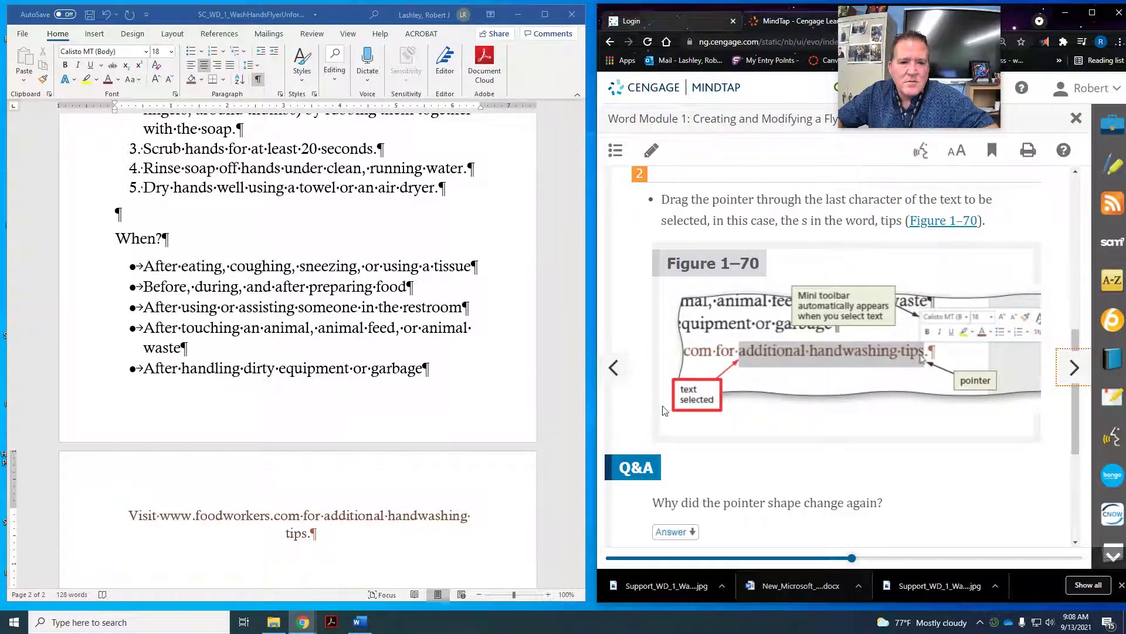
left_click(323, 517)
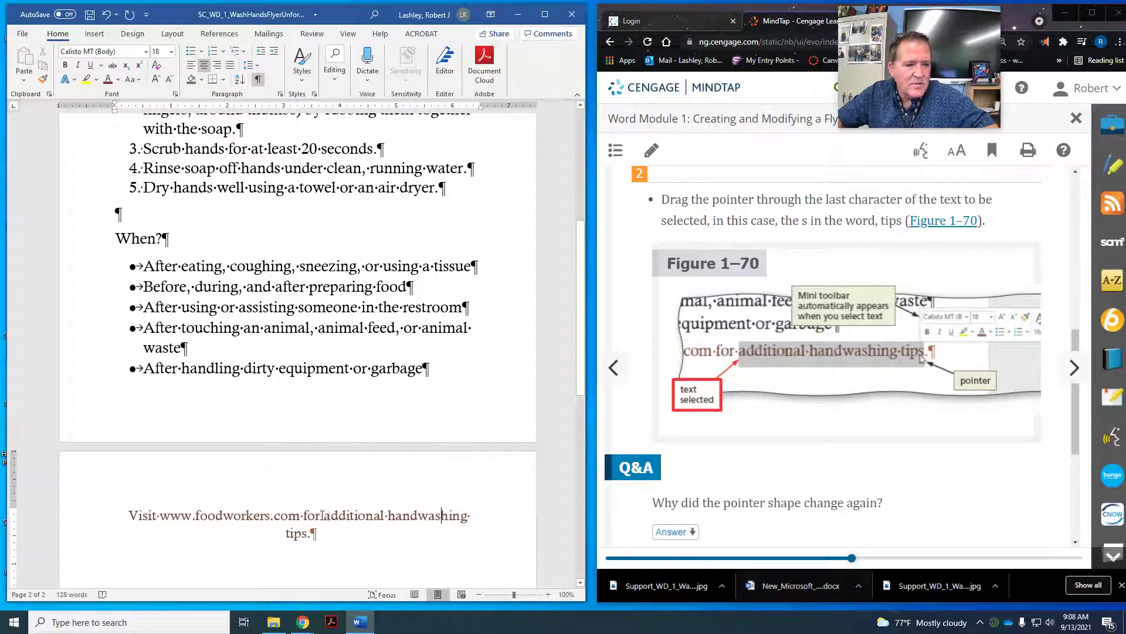
left_click_drag(325, 517, 306, 538)
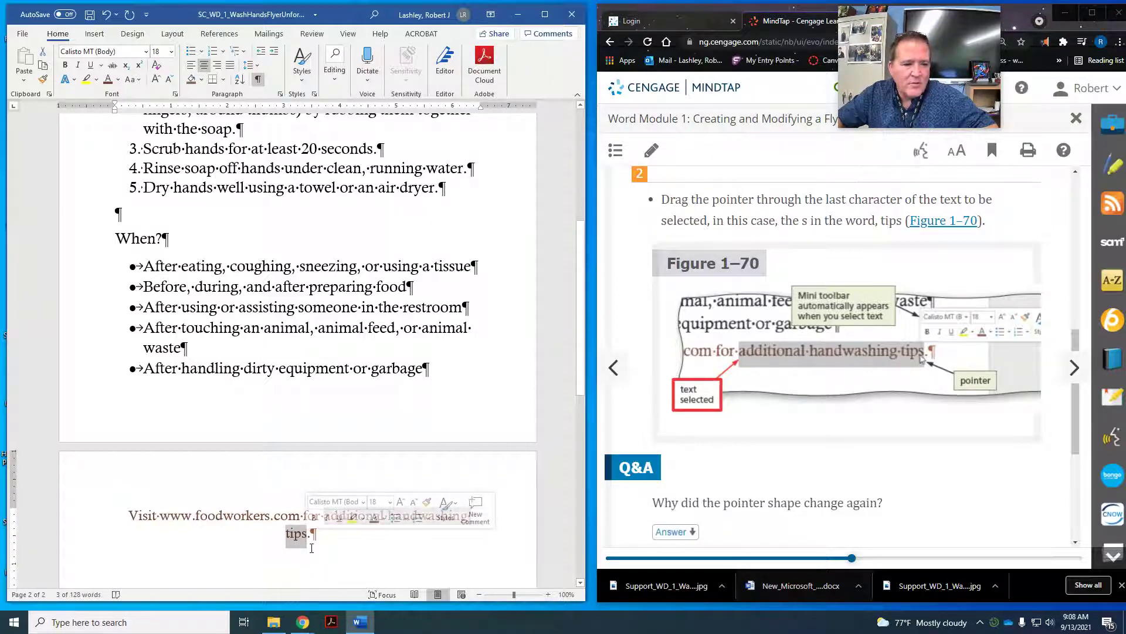
scroll(868, 469, "down", 4)
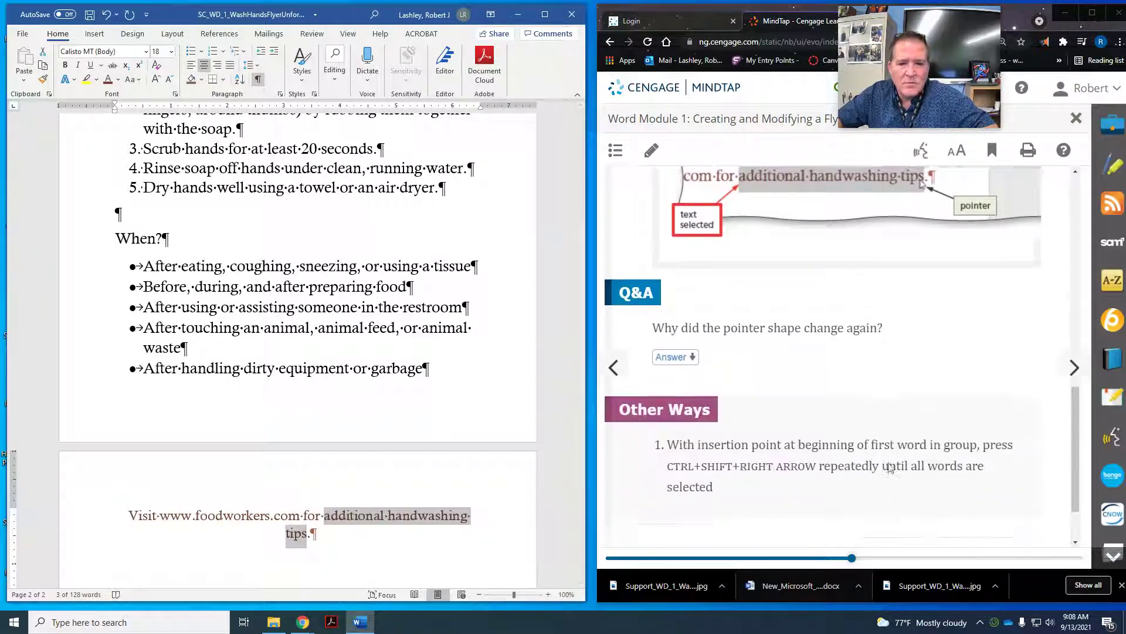
Step: Advance the lesson to WD 1-6z and underline the selected words "additional handwashing tips" in the signature line, as in Figure 1–71
left_click(1072, 367)
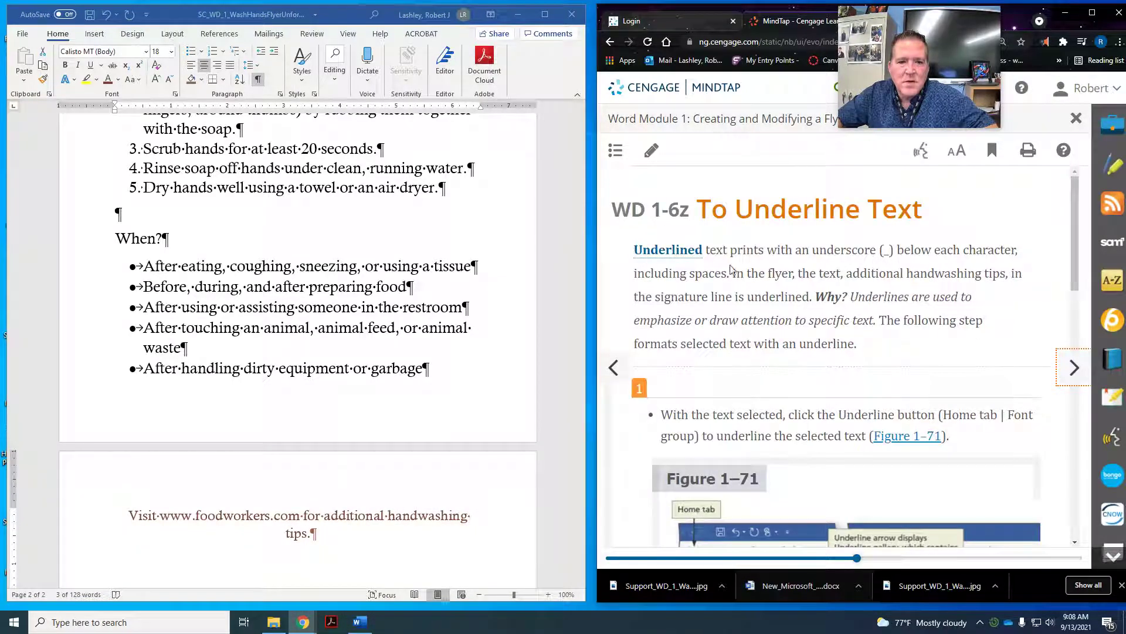
scroll(864, 291, "down", 3)
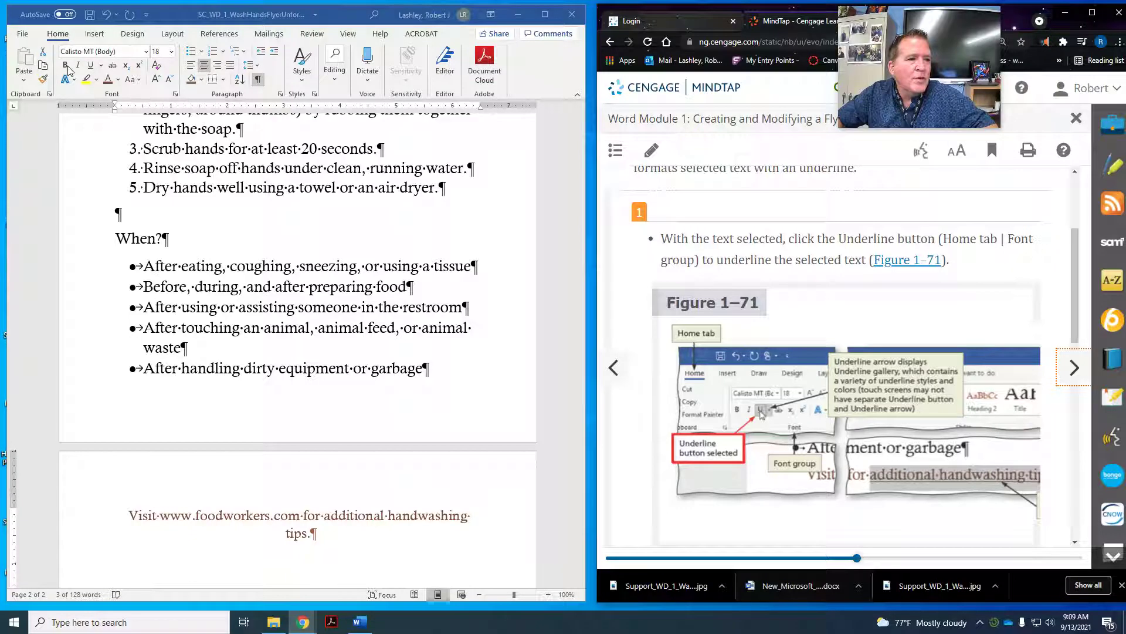
left_click(91, 66)
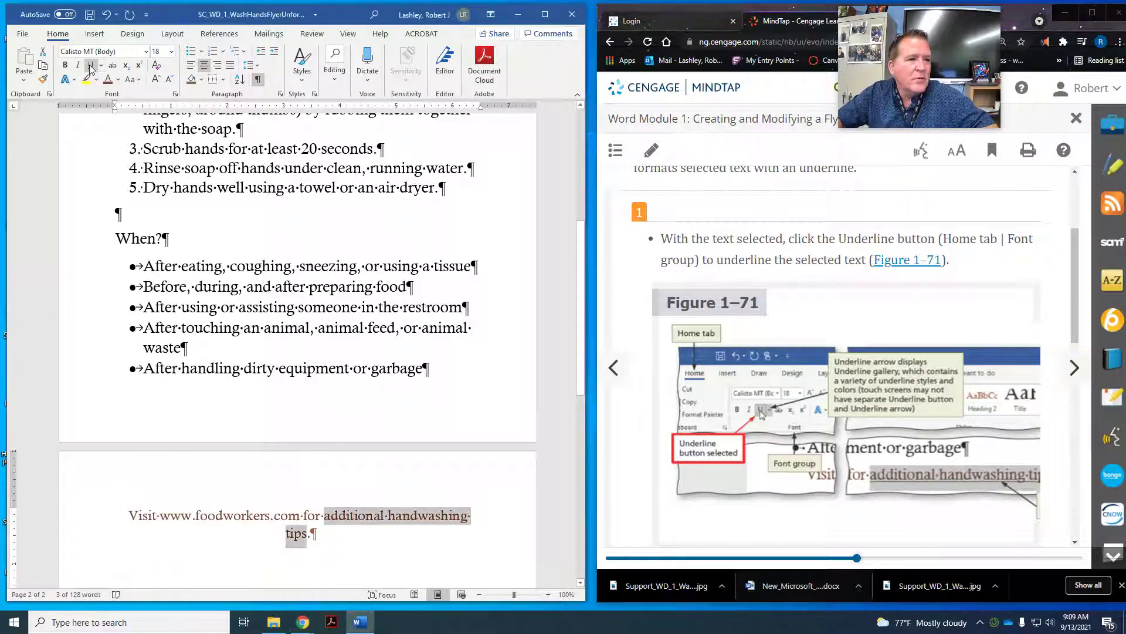
left_click(91, 66)
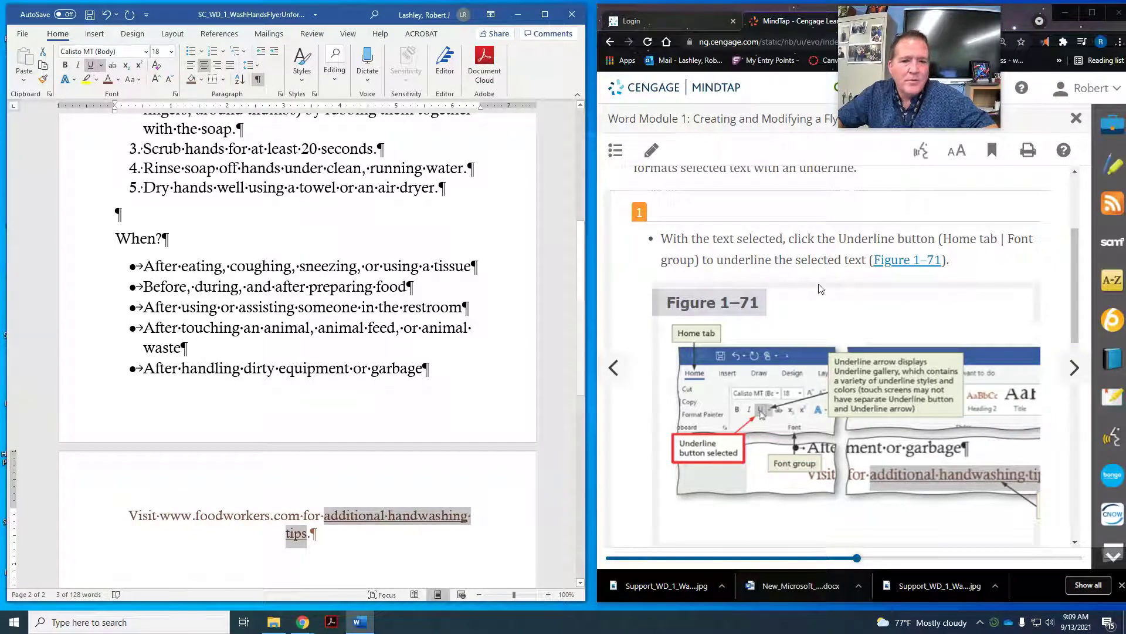
scroll(867, 303, "down", 10)
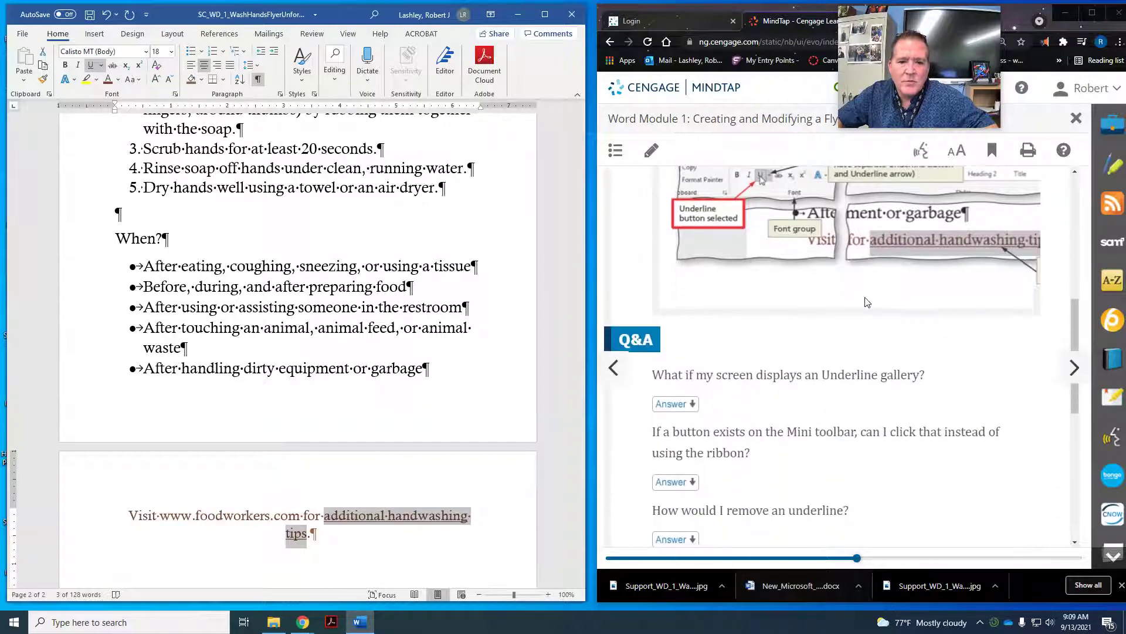
Step: Advance the lesson to the italic formatting section and read the instructions and Figure 1–72 for italicizing the word "prevent"
left_click(1074, 367)
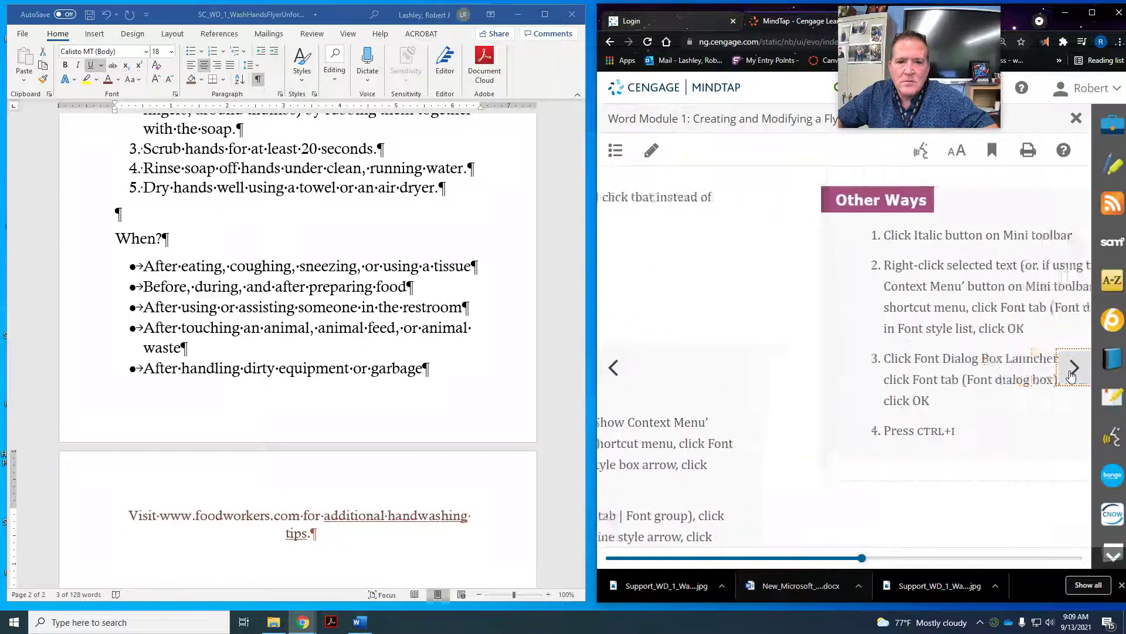
scroll(922, 262, "down", 5)
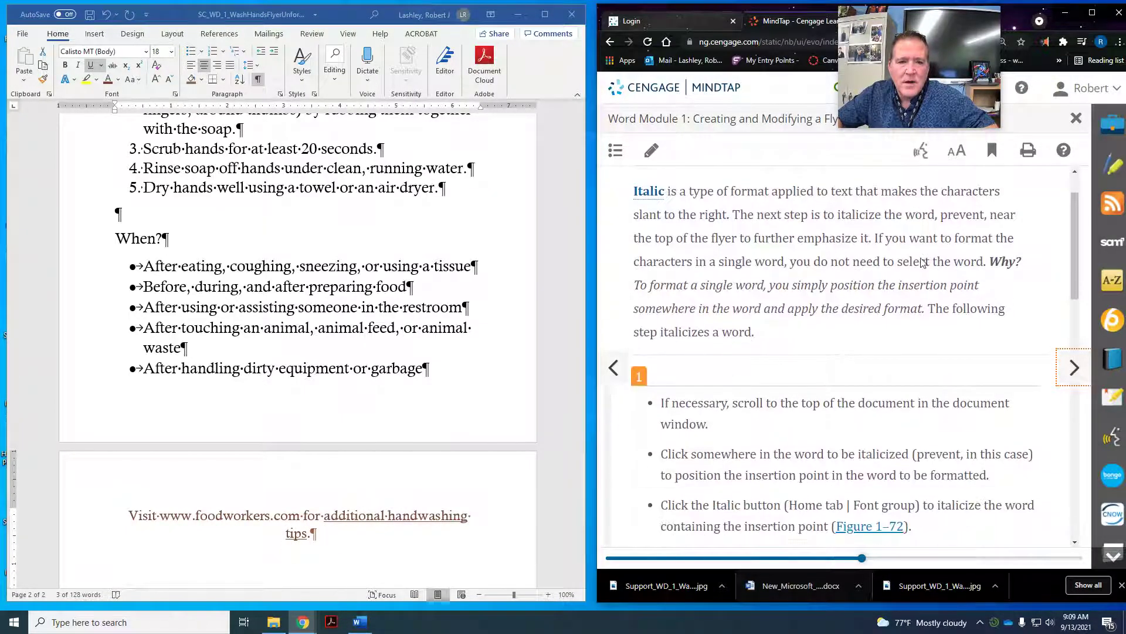
scroll(763, 234, "down", 2)
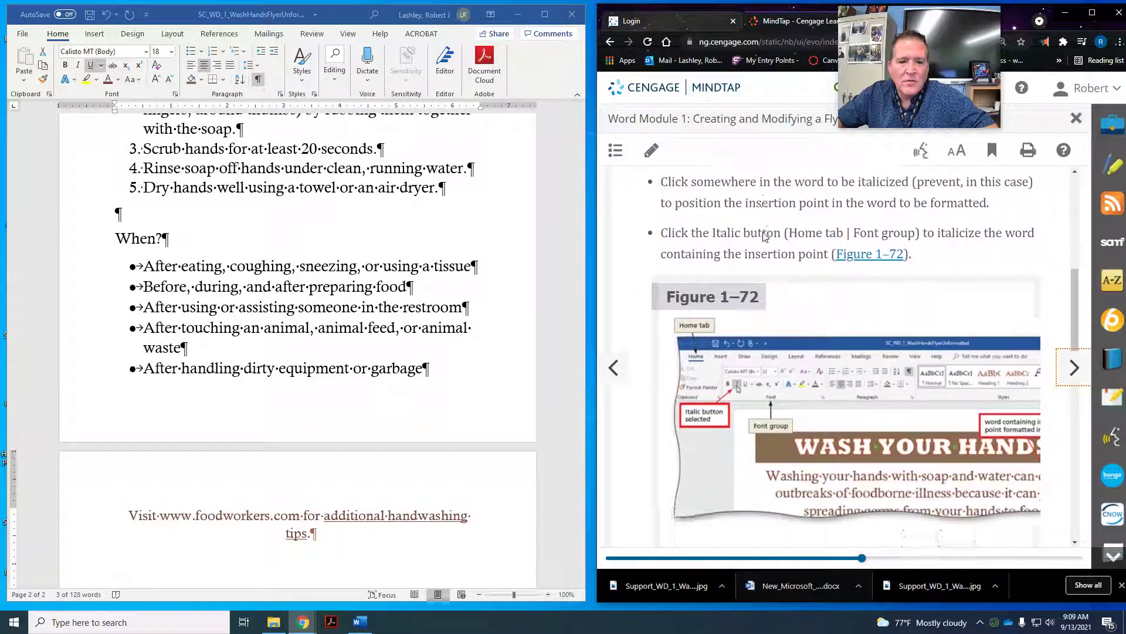
scroll(763, 234, "up", 2)
scroll(764, 237, "up", 1)
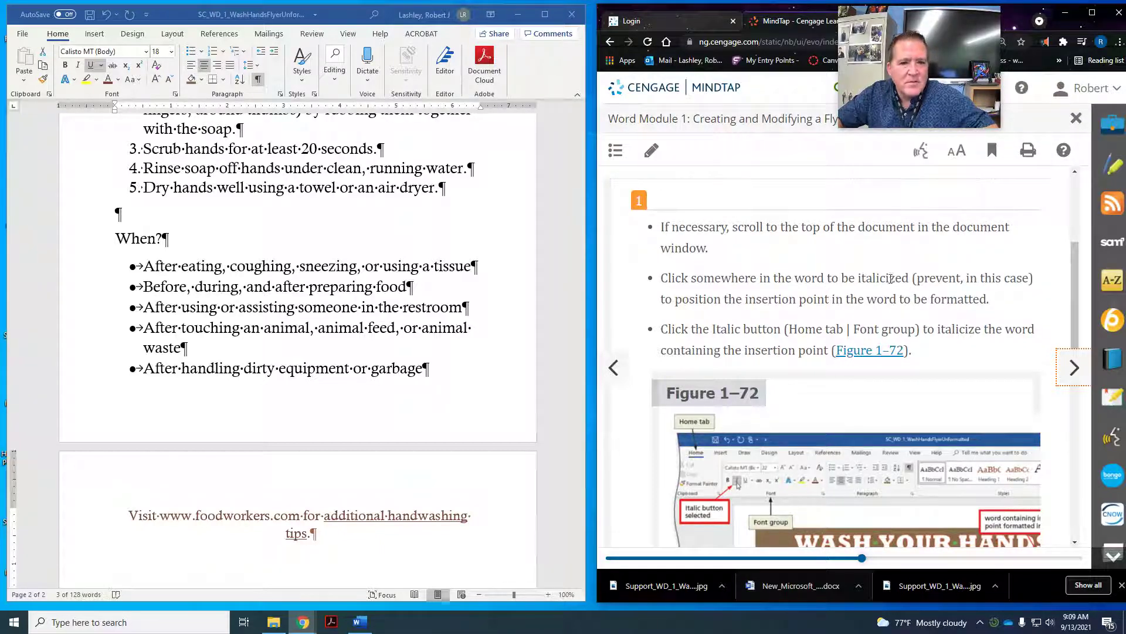
scroll(859, 273, "down", 1)
scroll(862, 273, "down", 1)
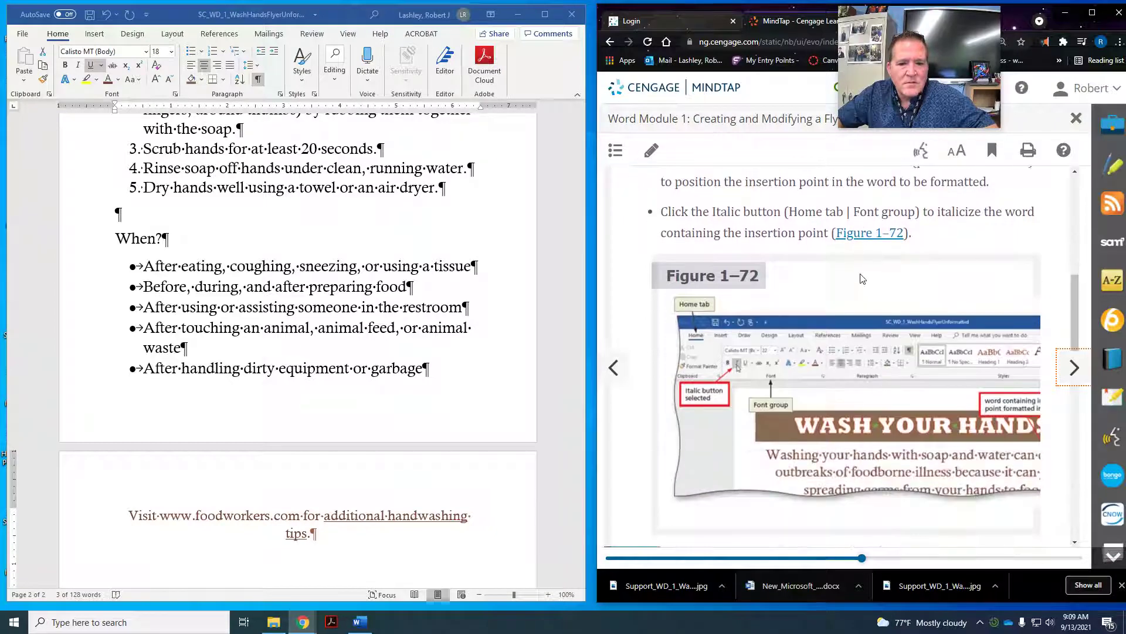
scroll(862, 278, "up", 4)
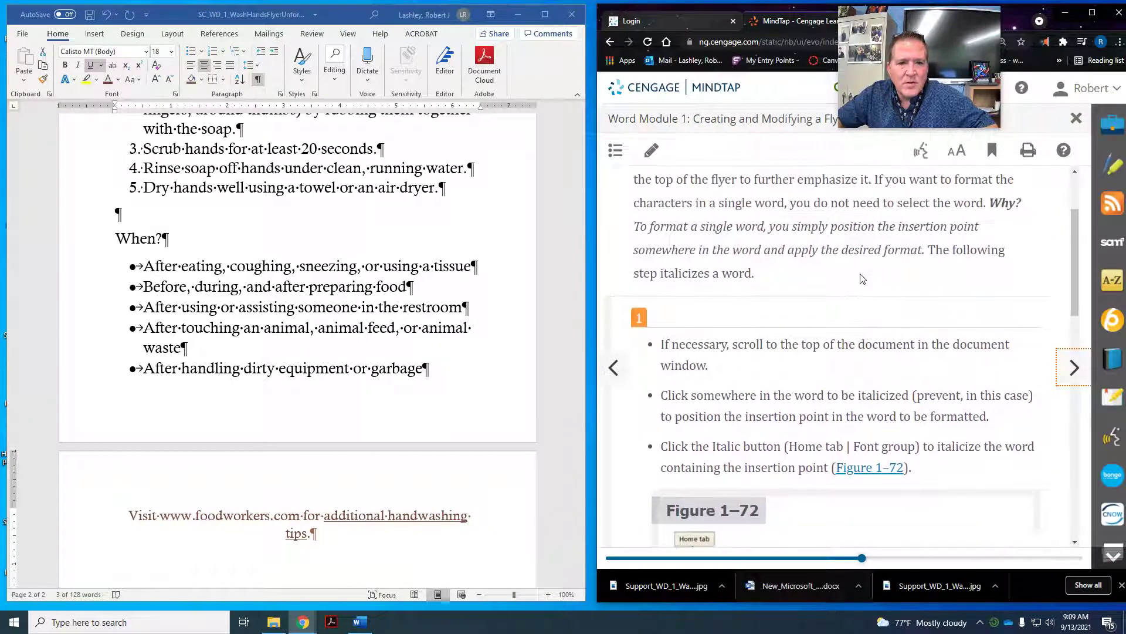
Step: Italicize the word "prevent" in the paragraph below the flyer's headline
scroll(249, 173, "up", 4)
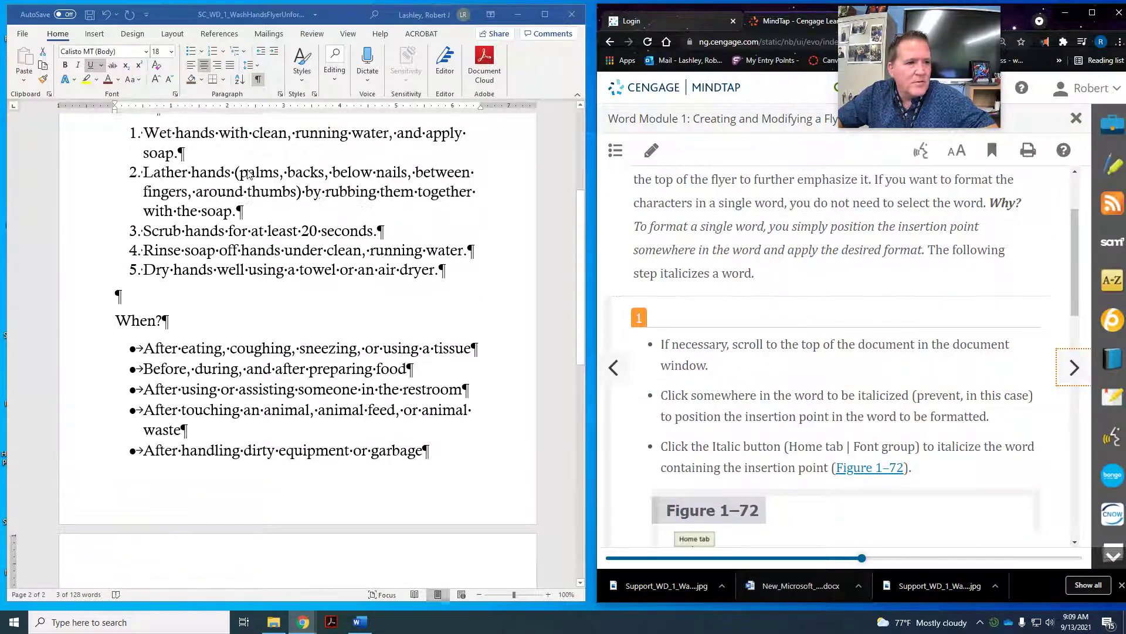
scroll(249, 173, "up", 1)
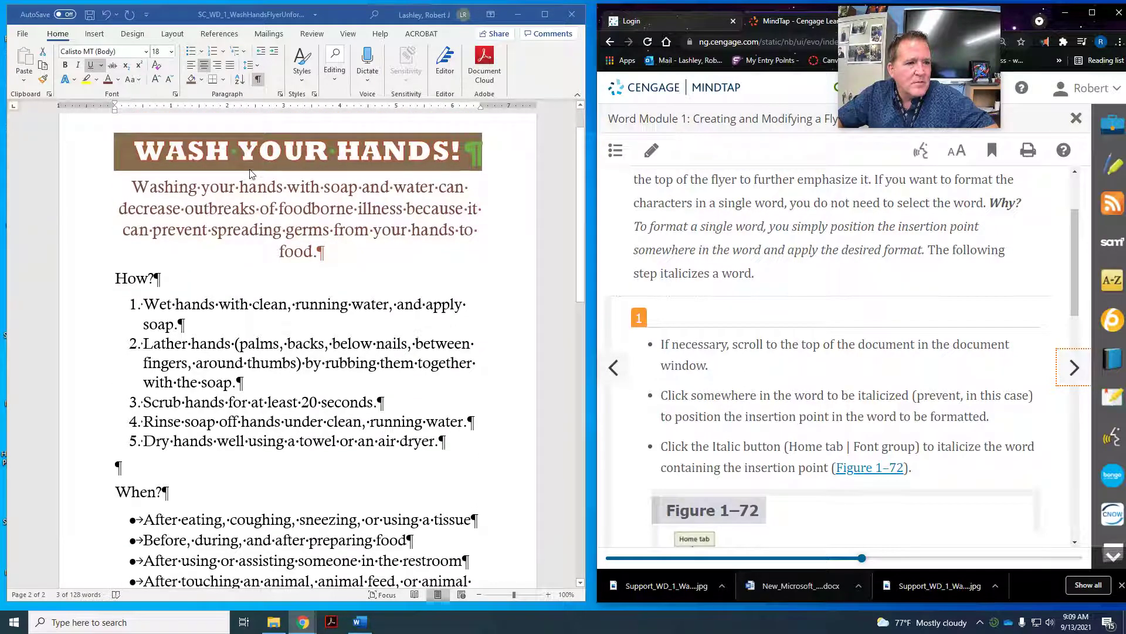
double_click(162, 234)
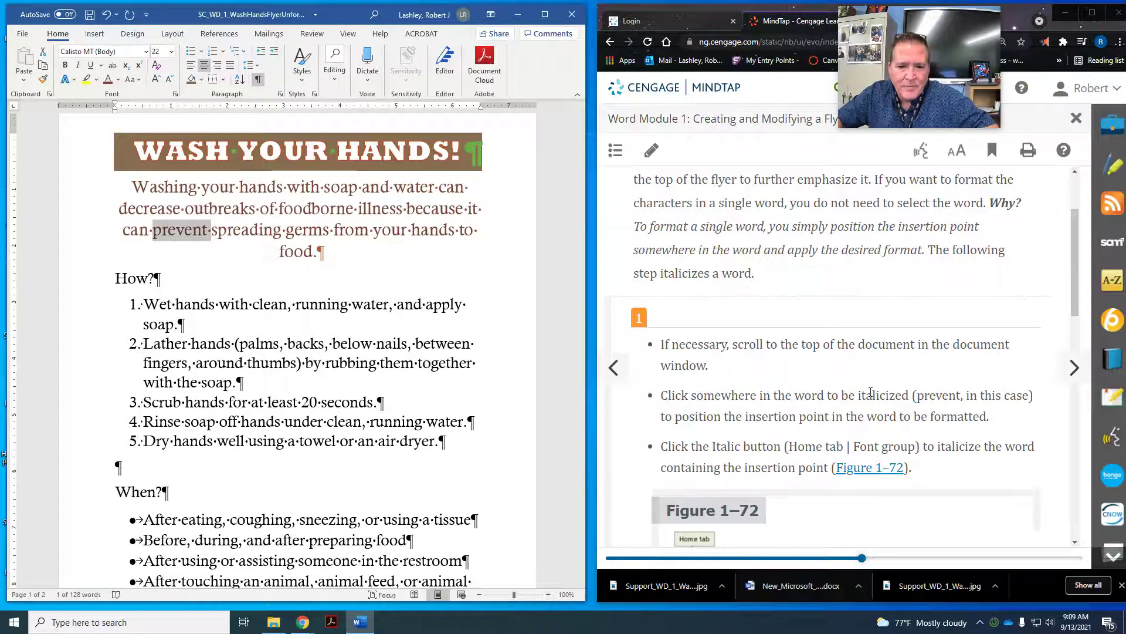
scroll(861, 417, "down", 2)
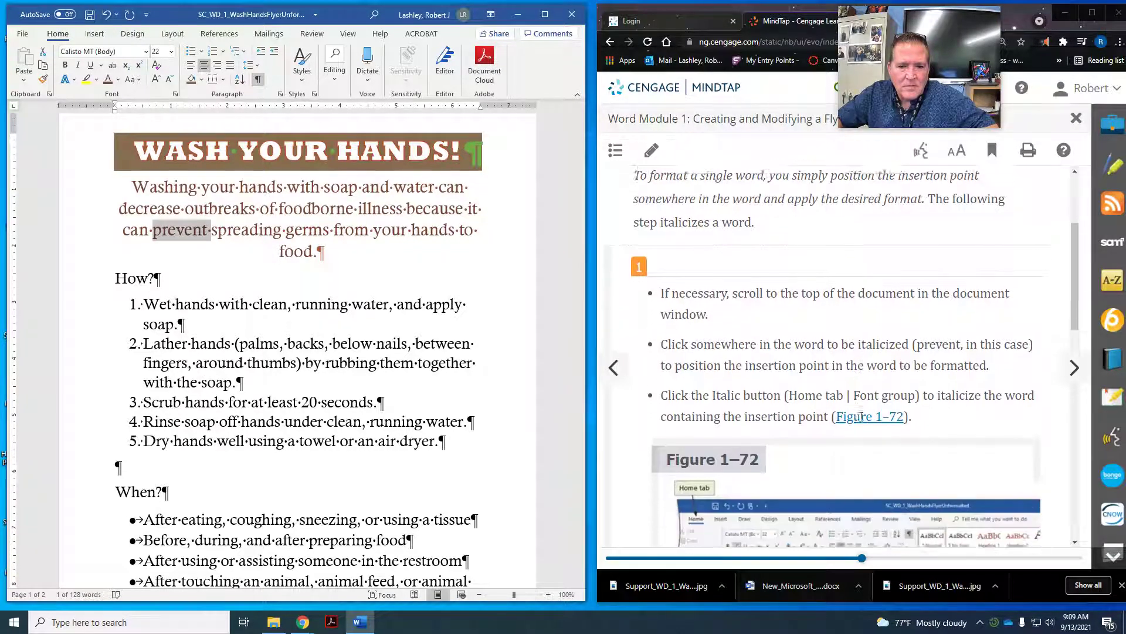
scroll(861, 417, "down", 2)
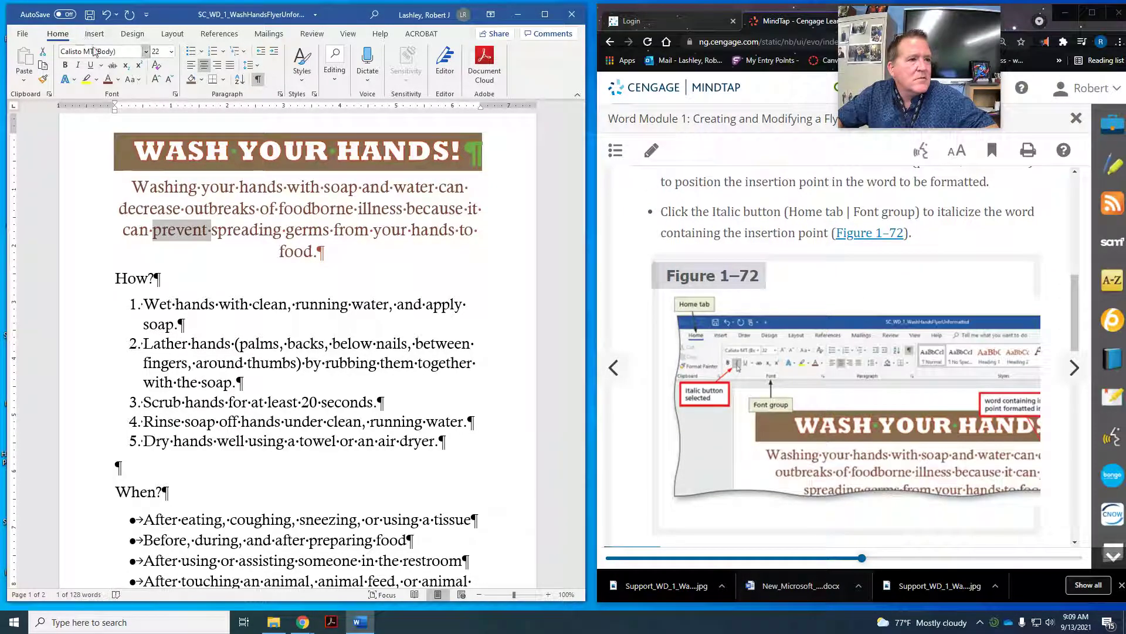
left_click(79, 66)
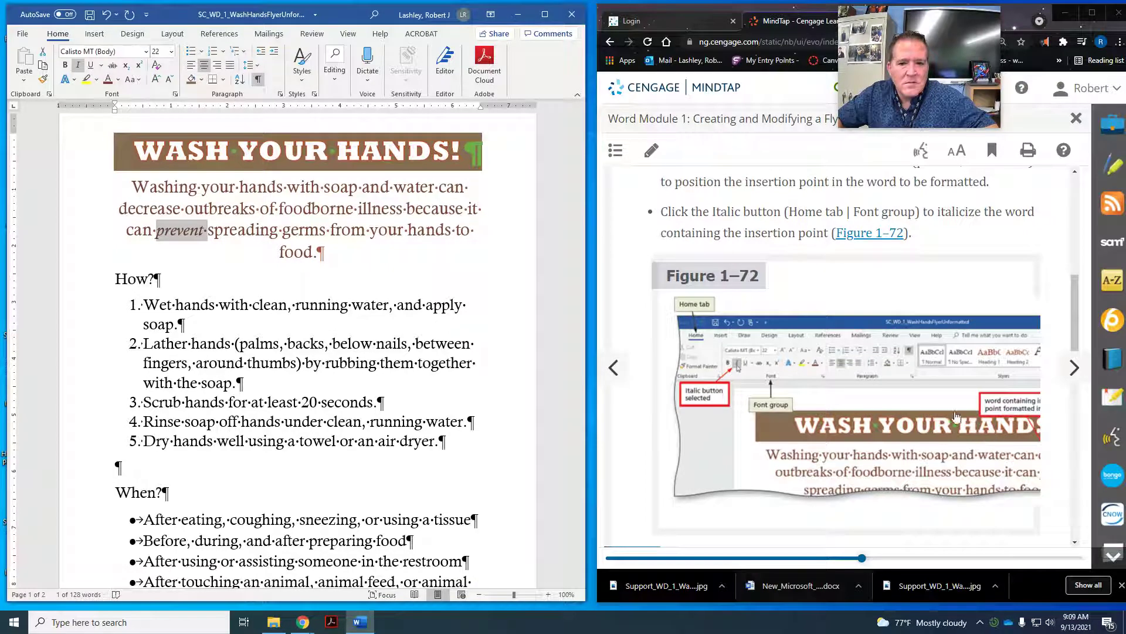
Step: Review Figure 1–72, the questions, and the alternative methods in the lesson's italic section, and reread its instructions
scroll(932, 401, "down", 3)
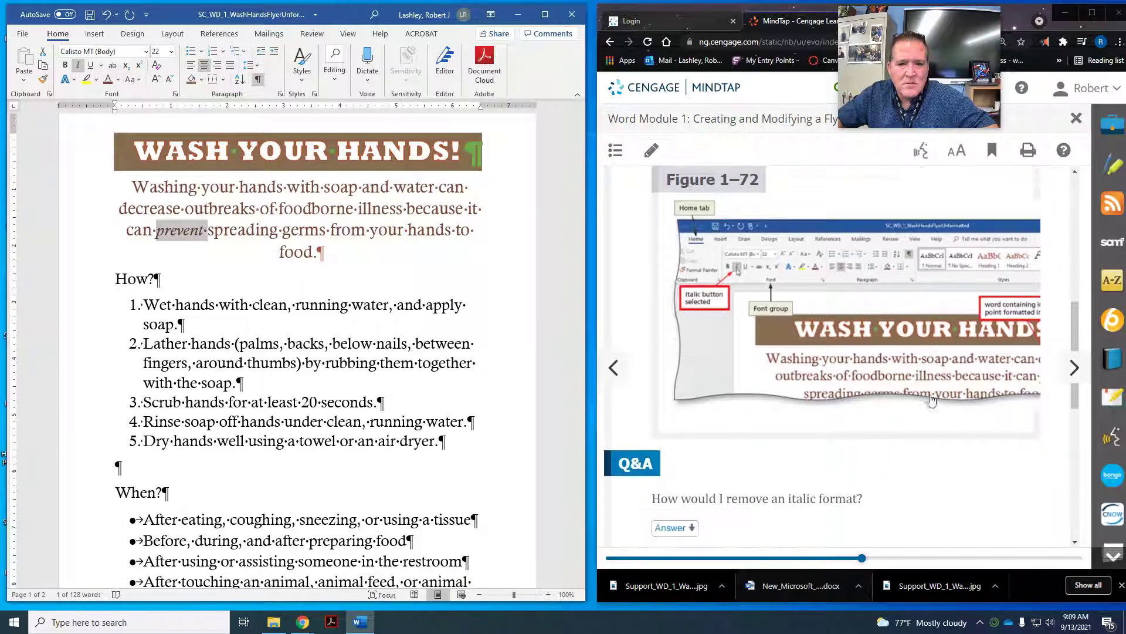
scroll(931, 401, "down", 1)
scroll(931, 401, "down", 5)
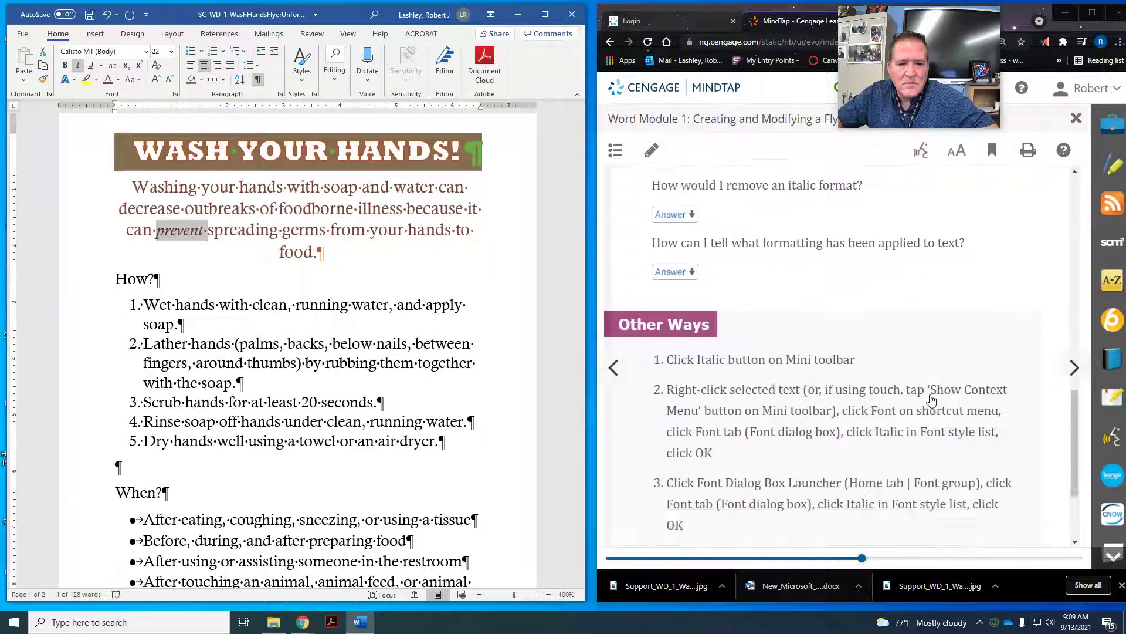
scroll(932, 401, "up", 4)
scroll(931, 401, "up", 4)
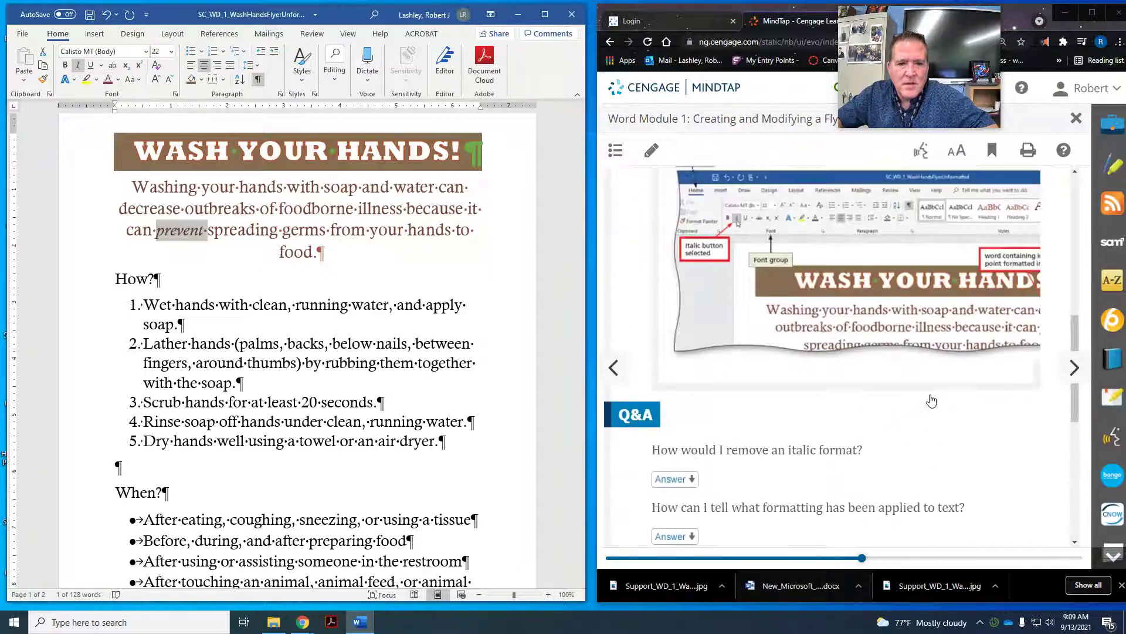
scroll(903, 352, "up", 3)
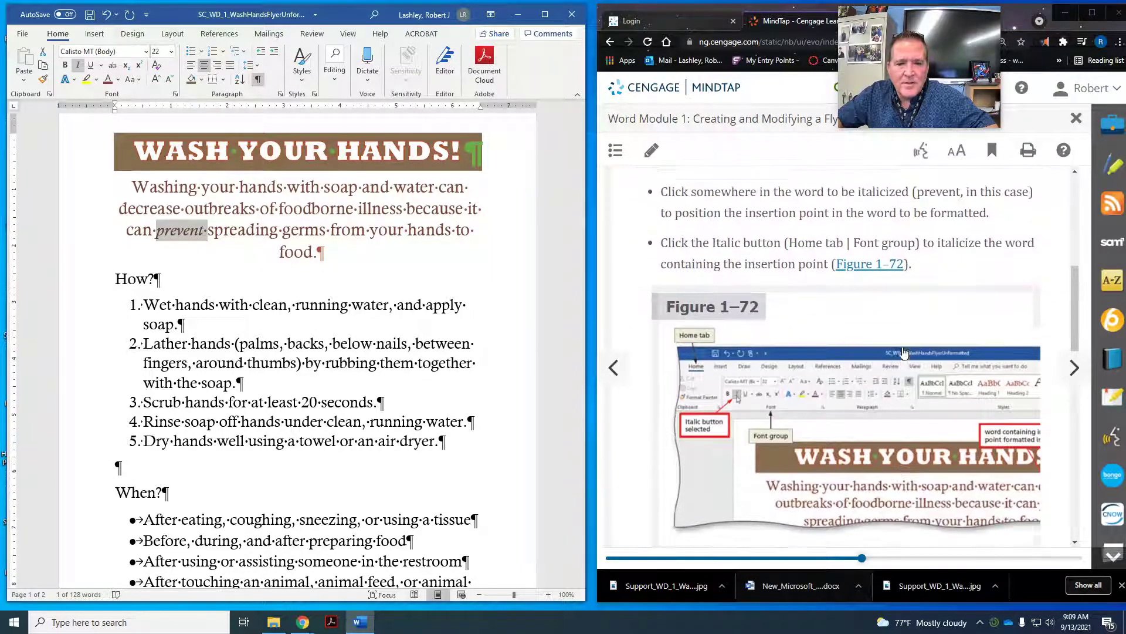
scroll(778, 302, "up", 3)
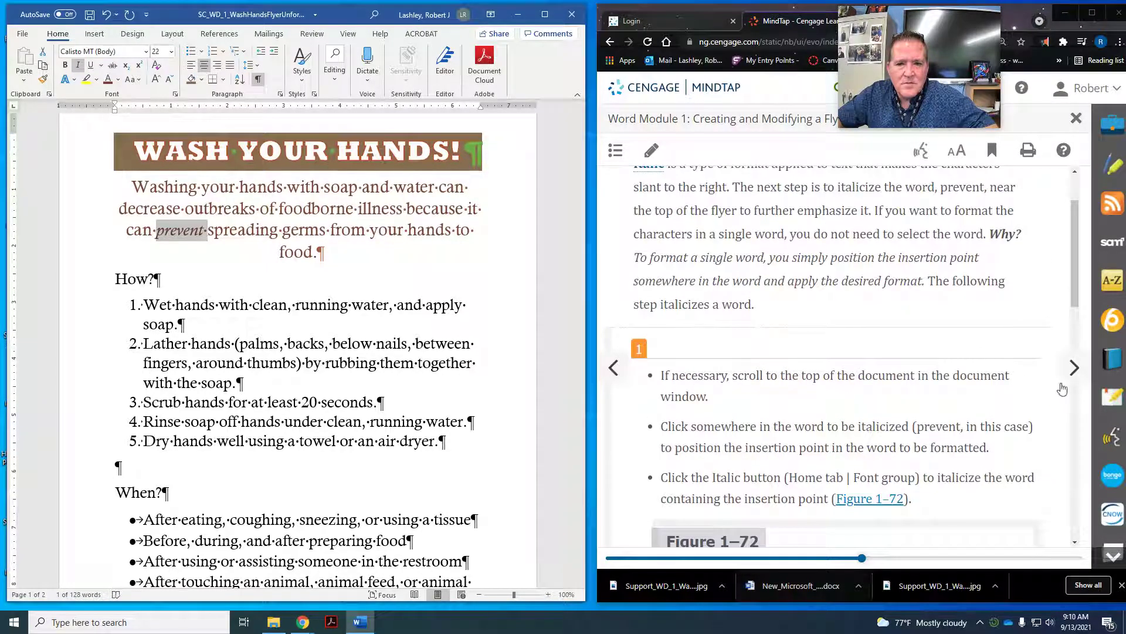
Step: Advance the lesson to WD 1-6ab and select the nonadjacent words "Wet" and "Lather" in the numbered list, as in Figure 1–74
left_click(1073, 370)
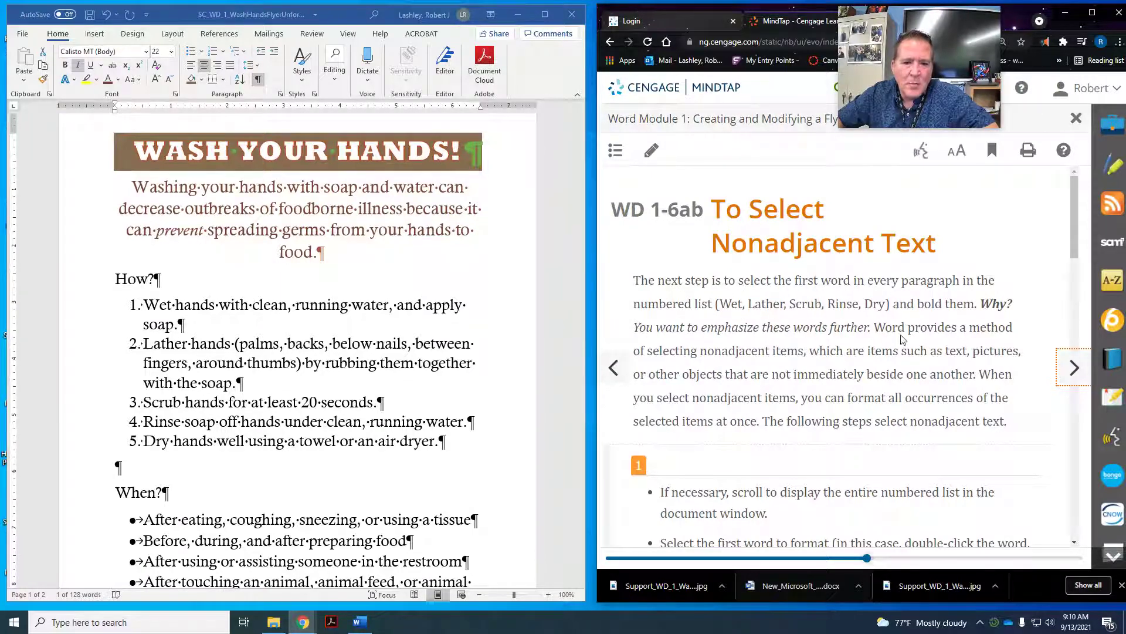
left_click(154, 309)
double_click(154, 309)
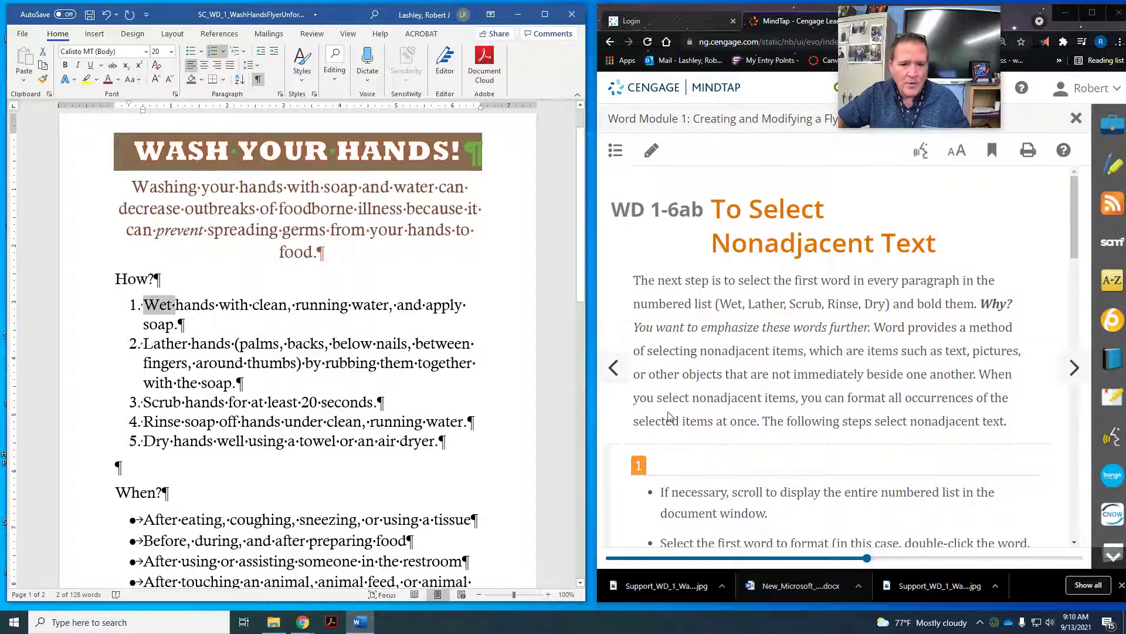
scroll(824, 353, "down", 4)
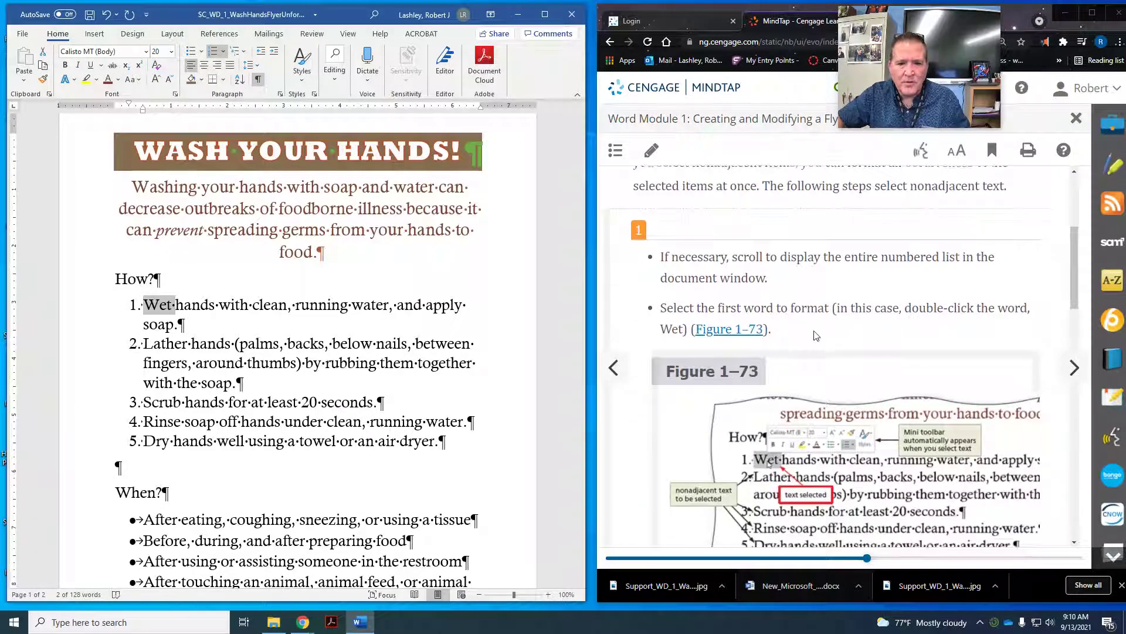
scroll(817, 329, "down", 5)
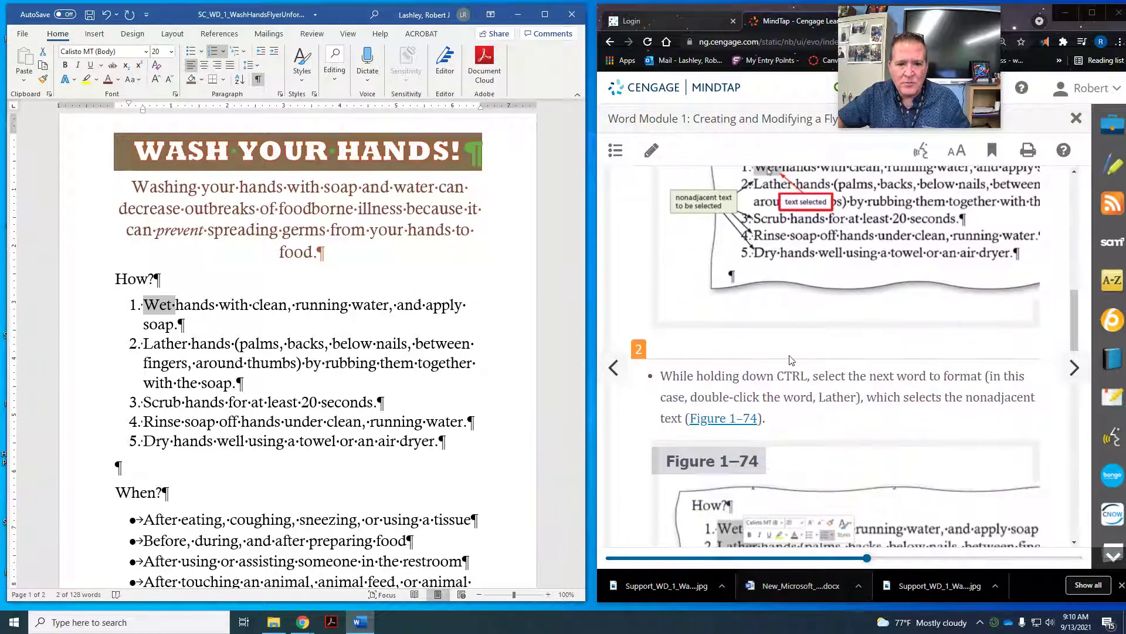
scroll(856, 387, "down", 1)
scroll(848, 369, "down", 1)
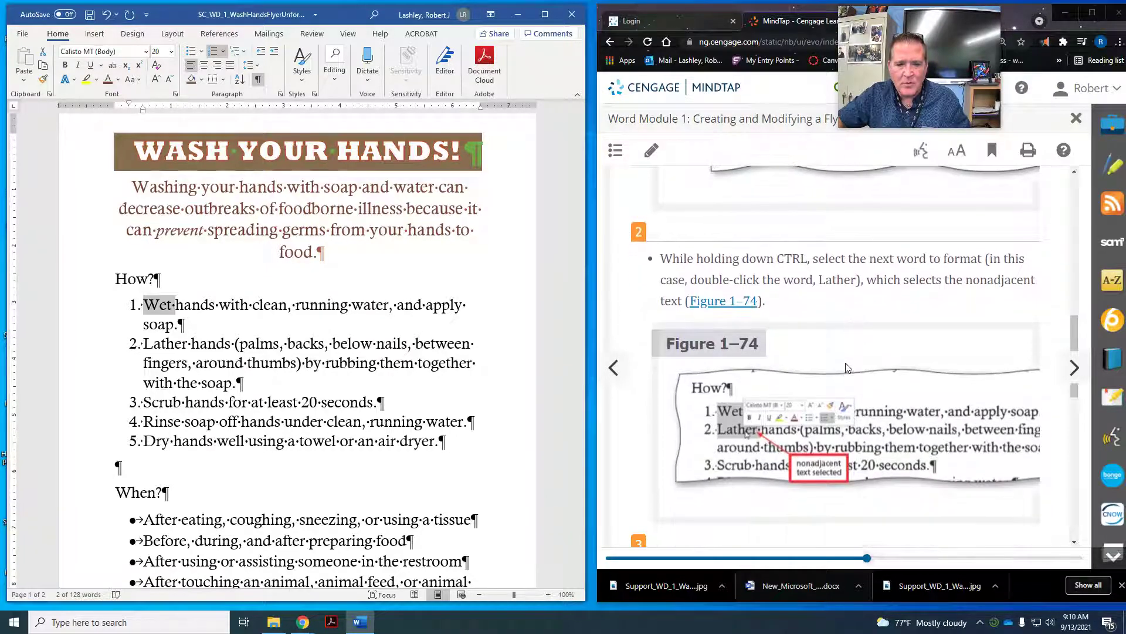
double_click(150, 343, "ctrl")
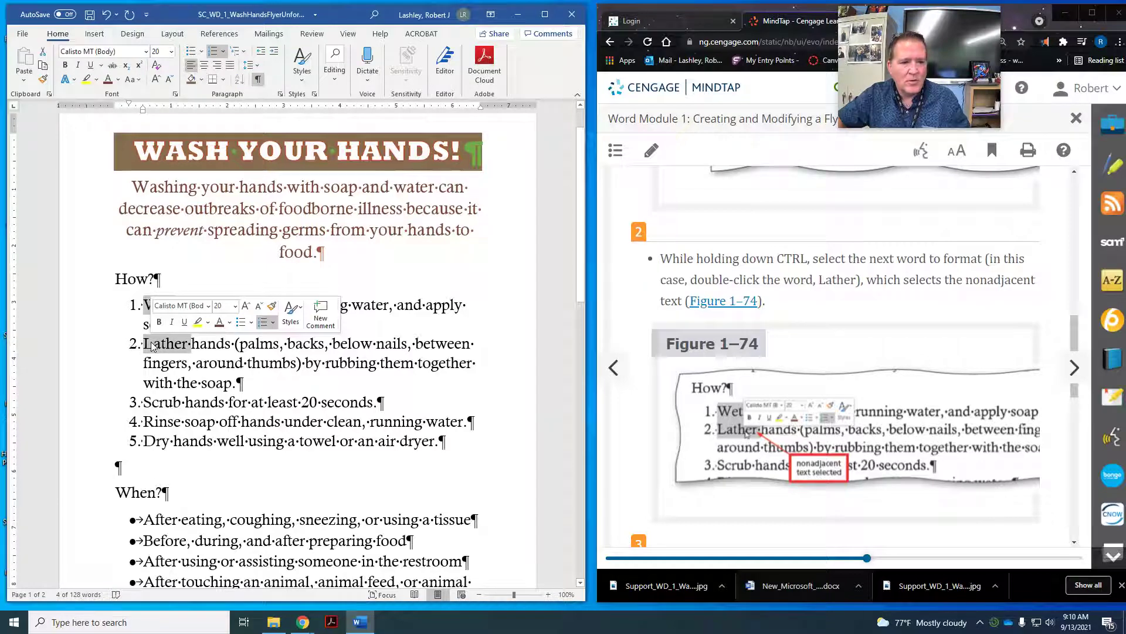
Step: Add the words "Scrub", "Rinse", and "Dry" in the numbered list to the selection and compare it with Figure 1–75
scroll(867, 390, "down", 4)
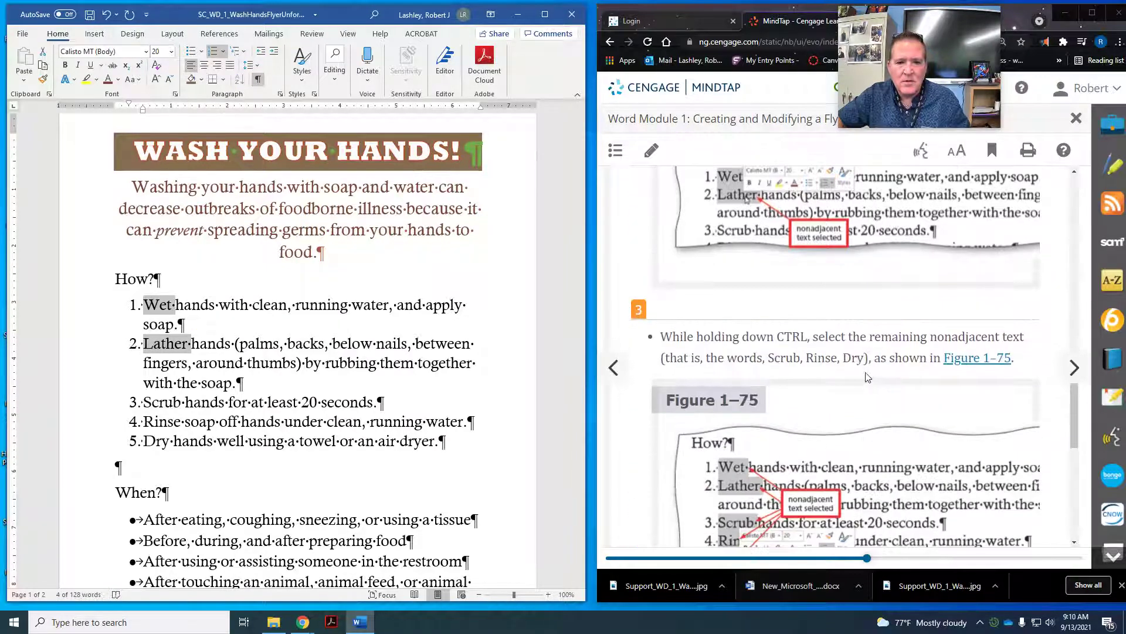
scroll(897, 346, "down", 1)
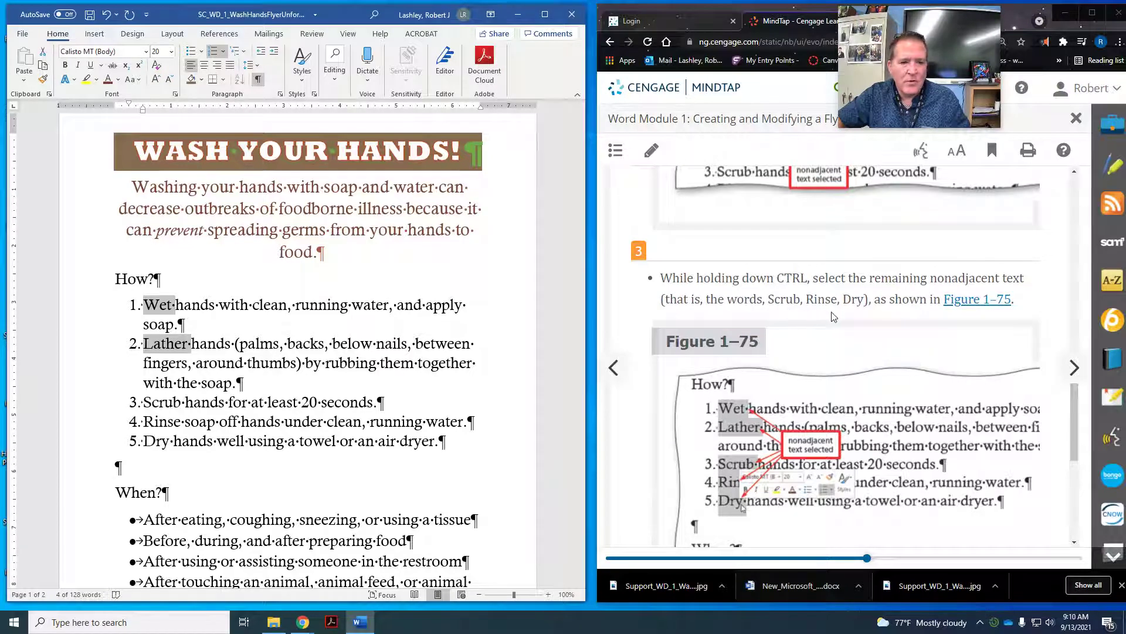
double_click(151, 405, "ctrl")
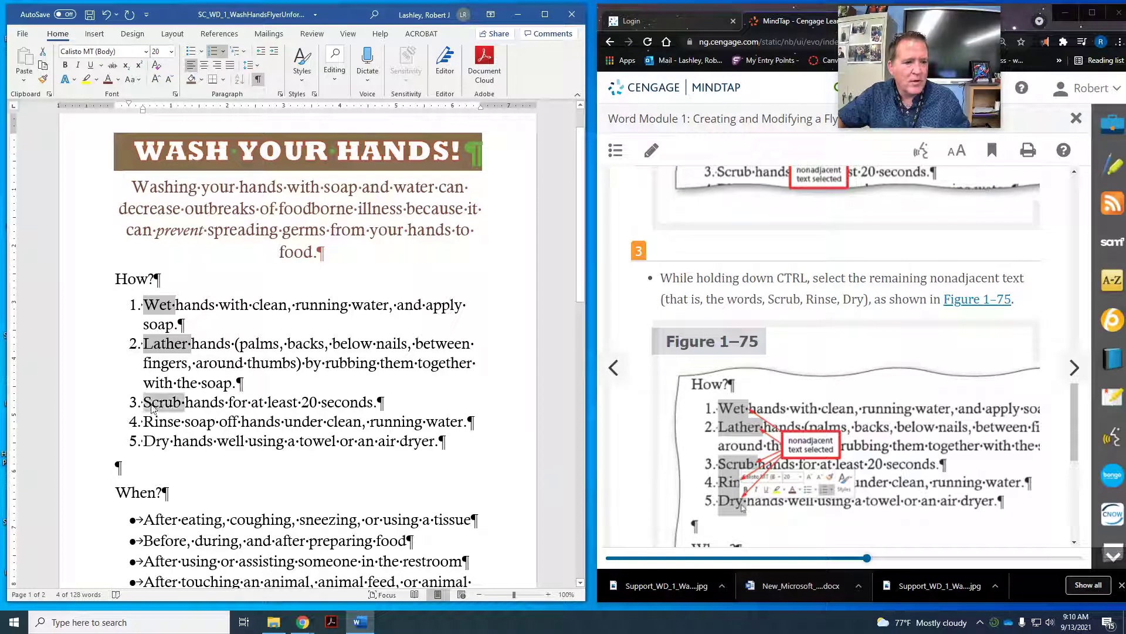
double_click(149, 428, "ctrl")
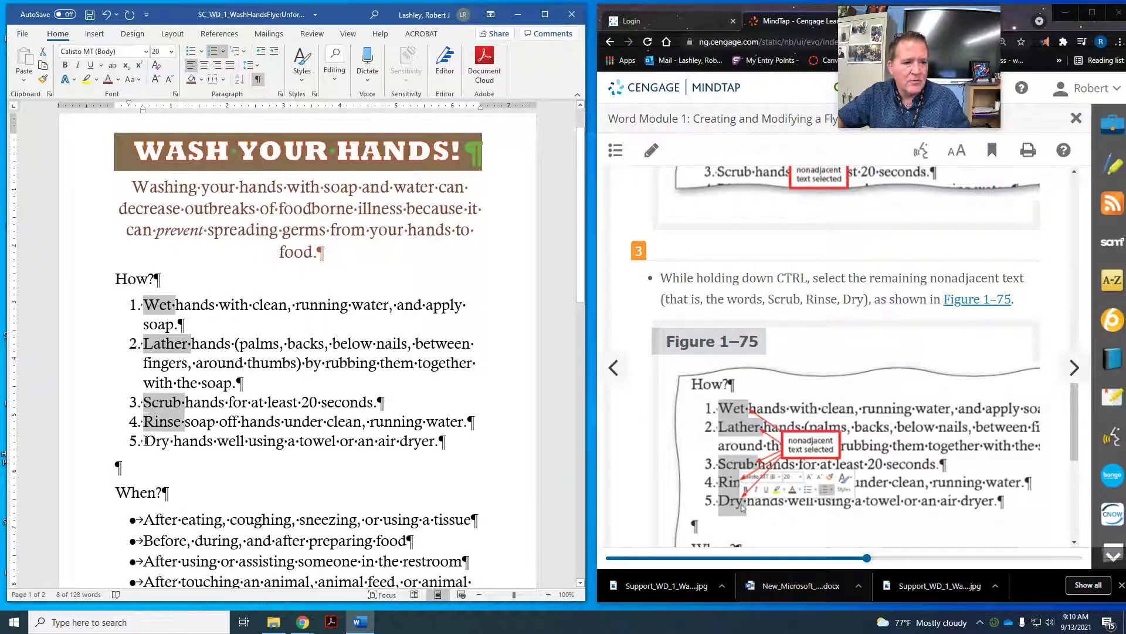
double_click(152, 440, "ctrl")
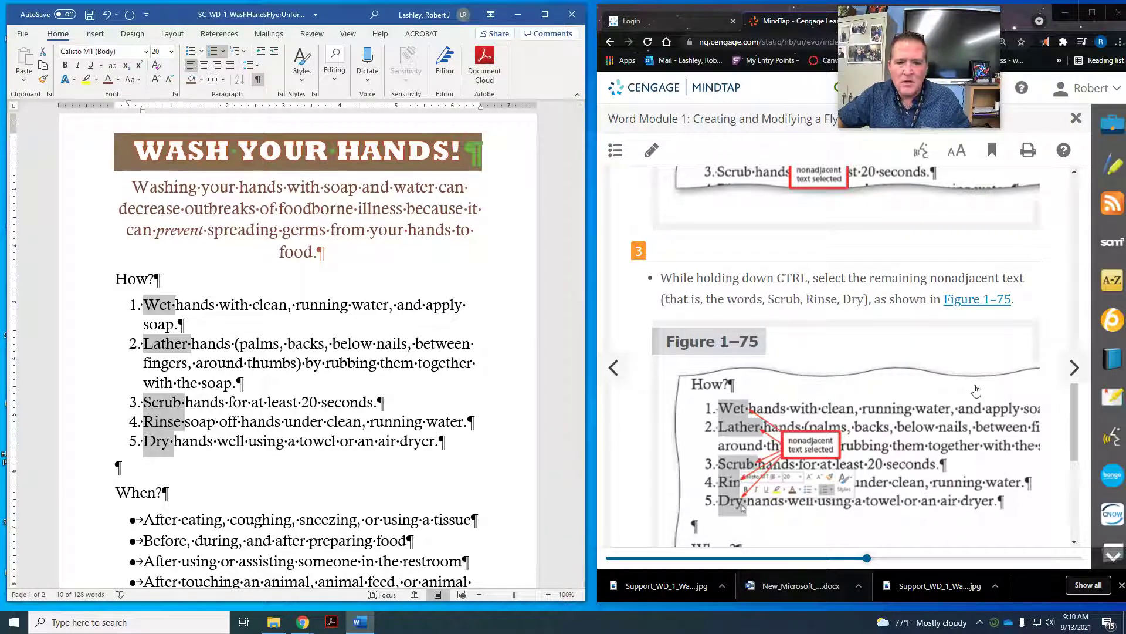
scroll(975, 390, "down", 2)
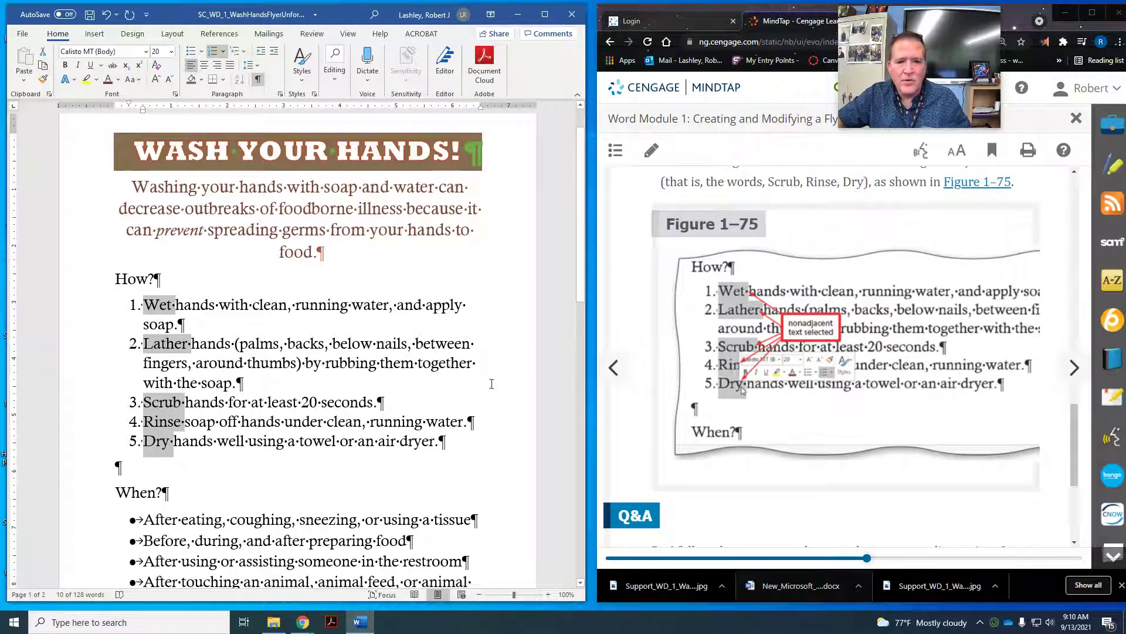
scroll(985, 390, "down", 4)
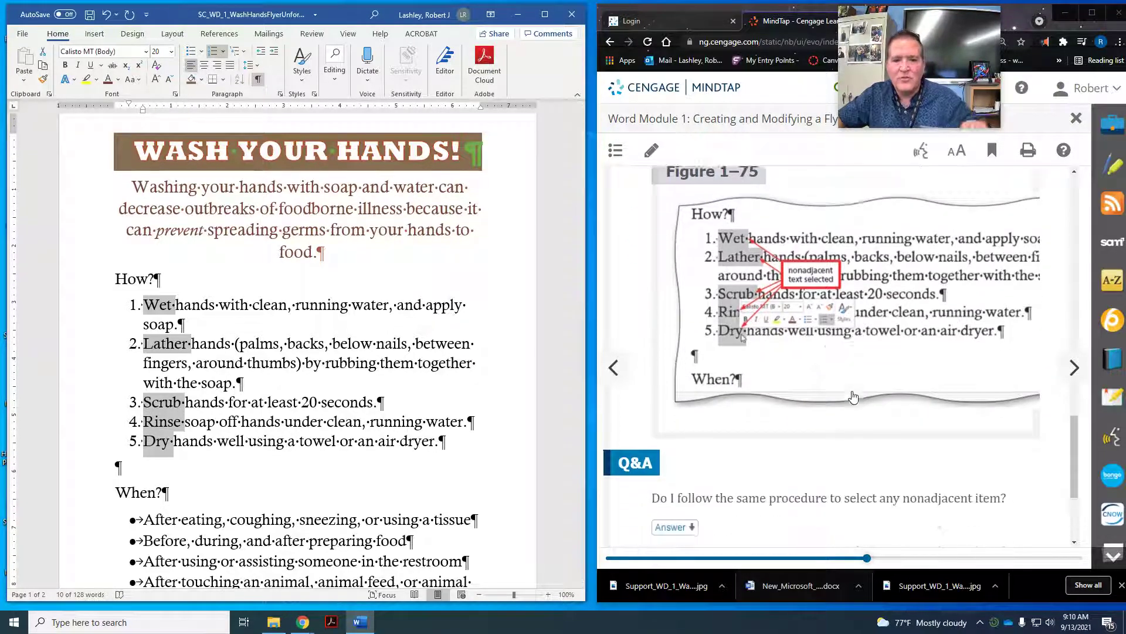
Step: Advance the lesson to WD 1-6ac and bold the selected words "Wet", "Lather", "Scrub", "Rinse", and "Dry" in the numbered list
left_click(1076, 368)
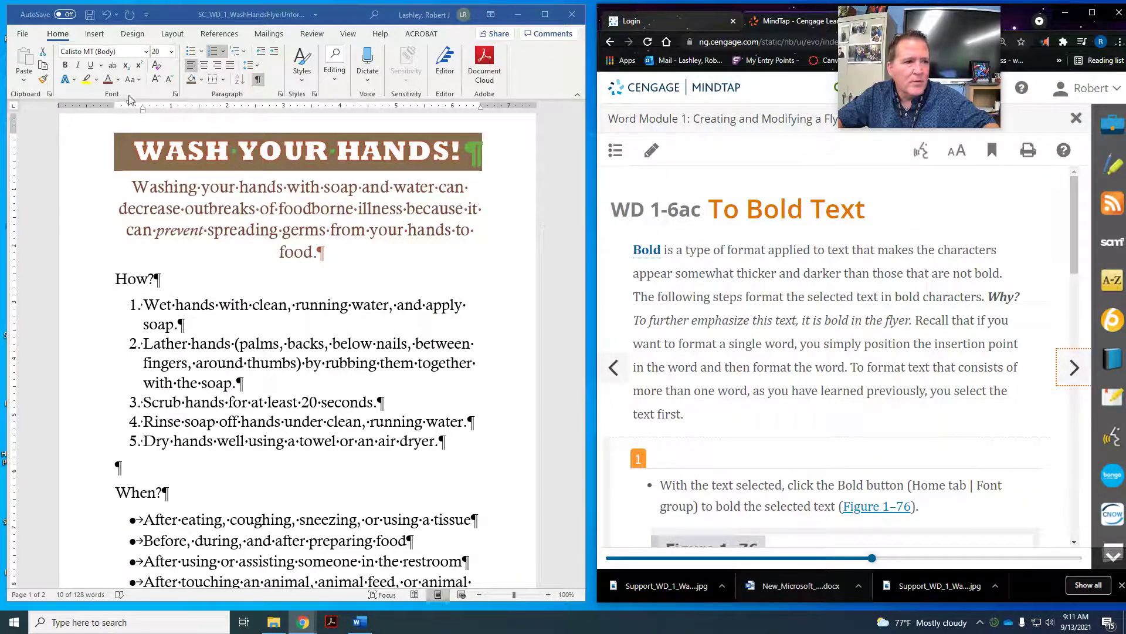
left_click(65, 66)
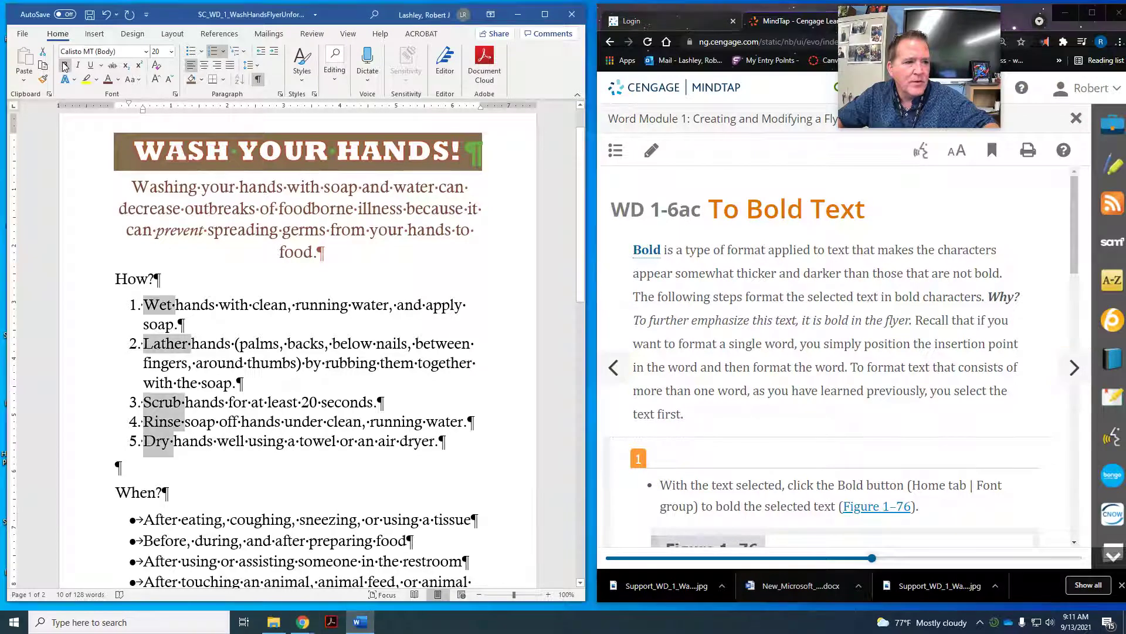
left_click(66, 65)
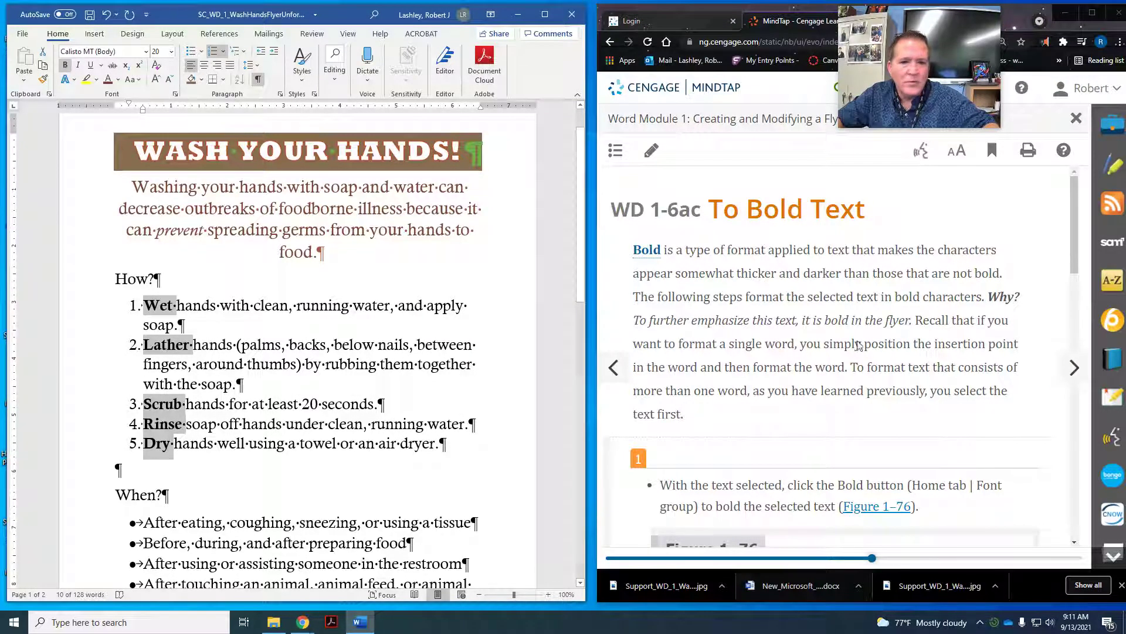
Step: Compare the bold words with Figure 1–76, read the remaining bold instructions, and clear the selection in the flyer
scroll(950, 304, "down", 5)
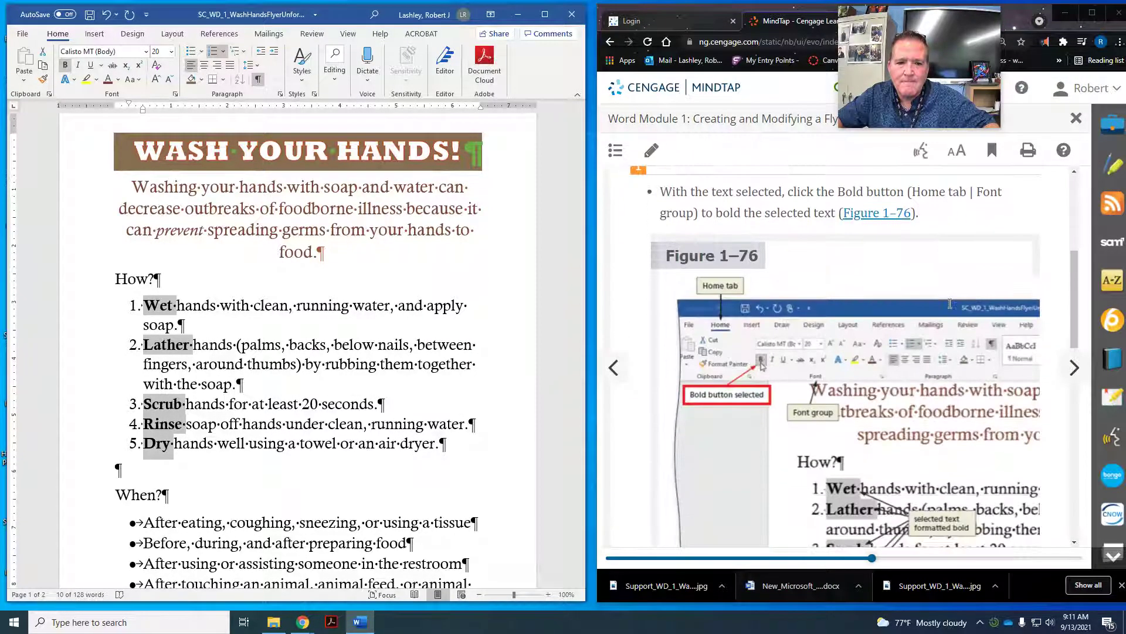
scroll(951, 303, "down", 2)
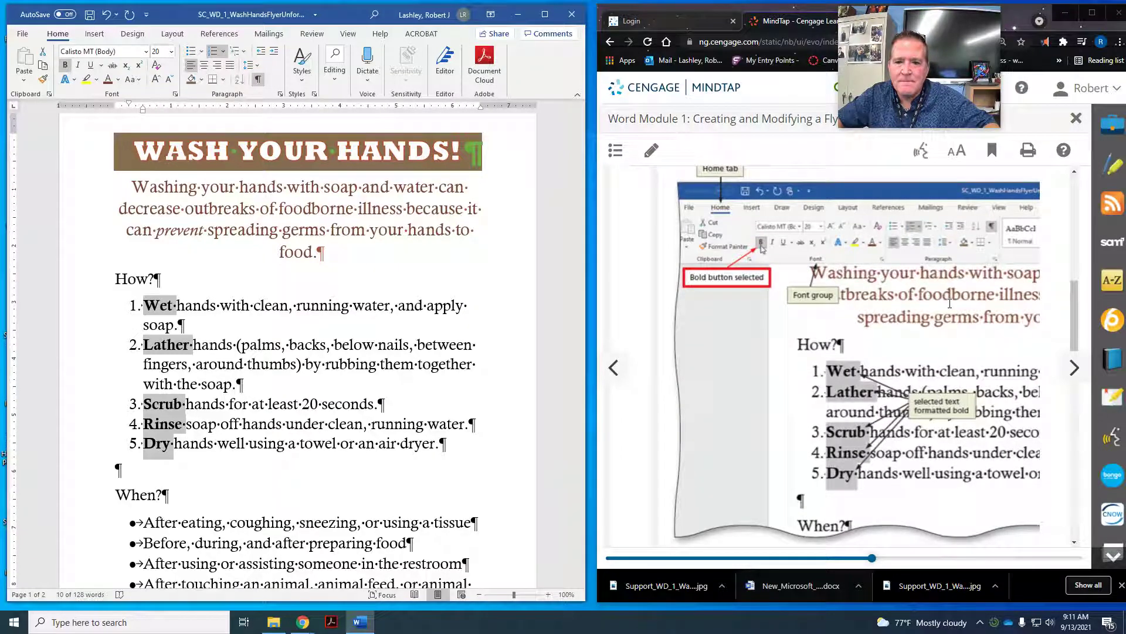
scroll(949, 304, "down", 5)
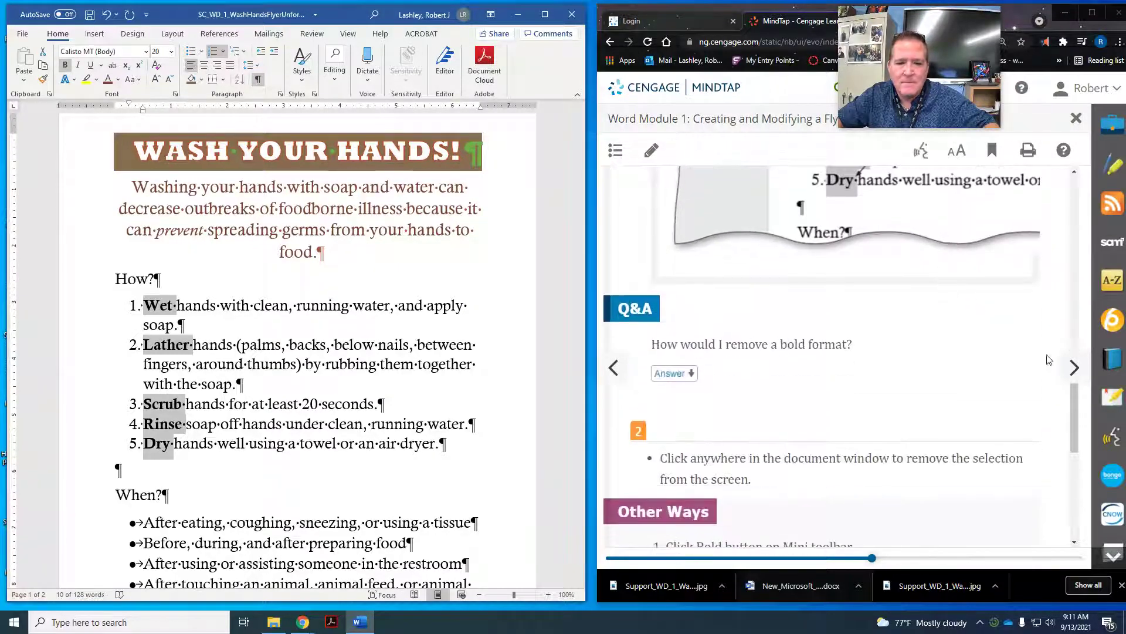
scroll(945, 393, "down", 2)
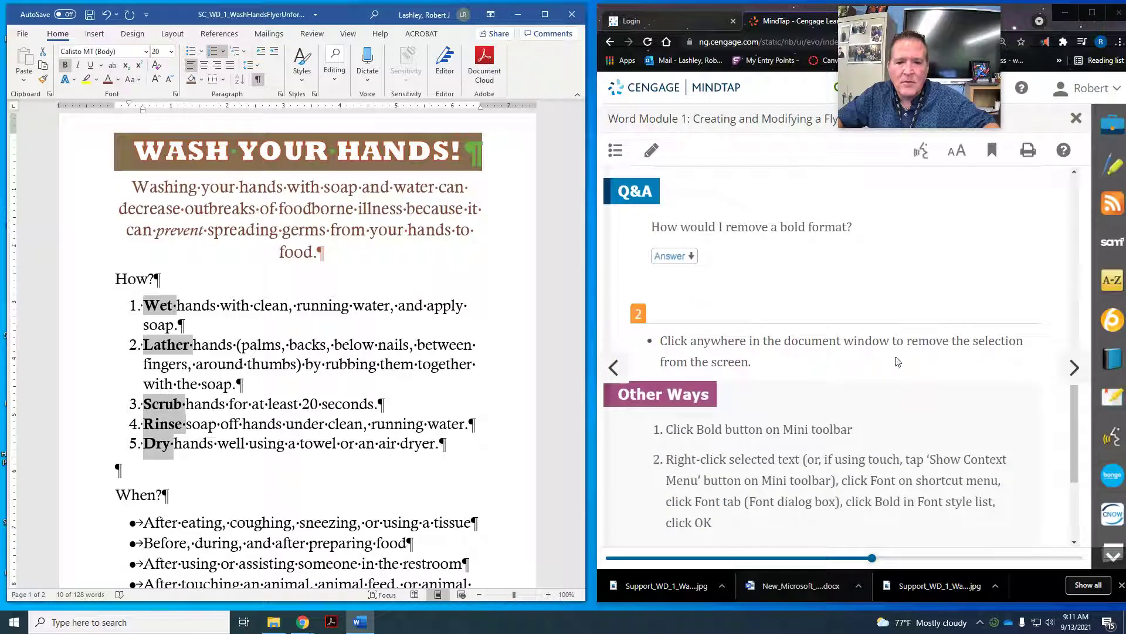
left_click(317, 332)
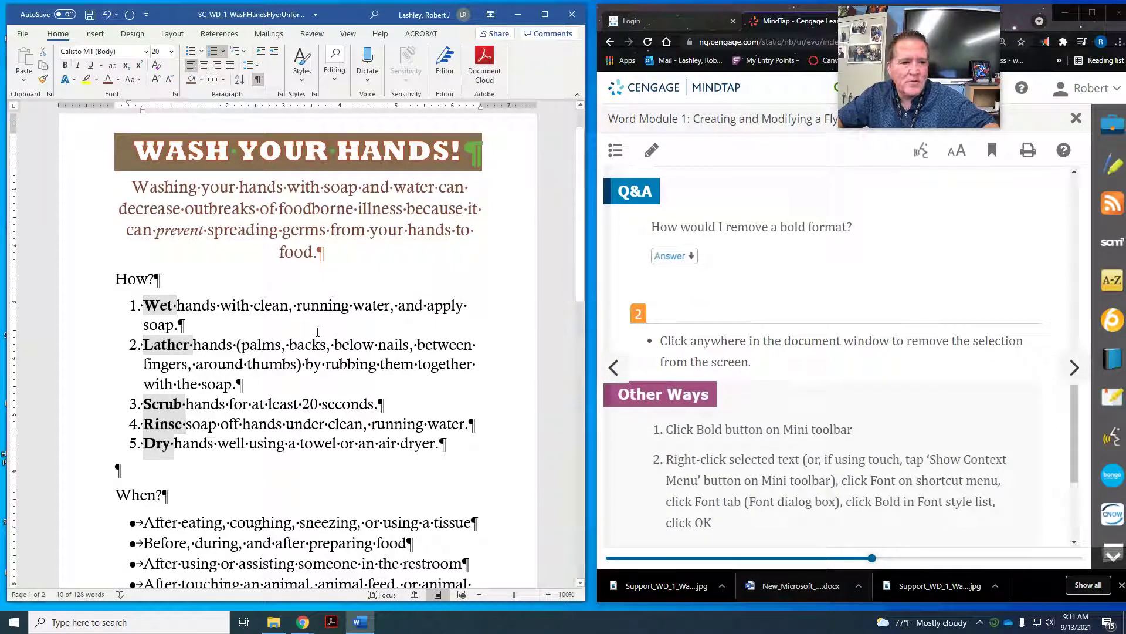
scroll(1051, 352, "down", 1)
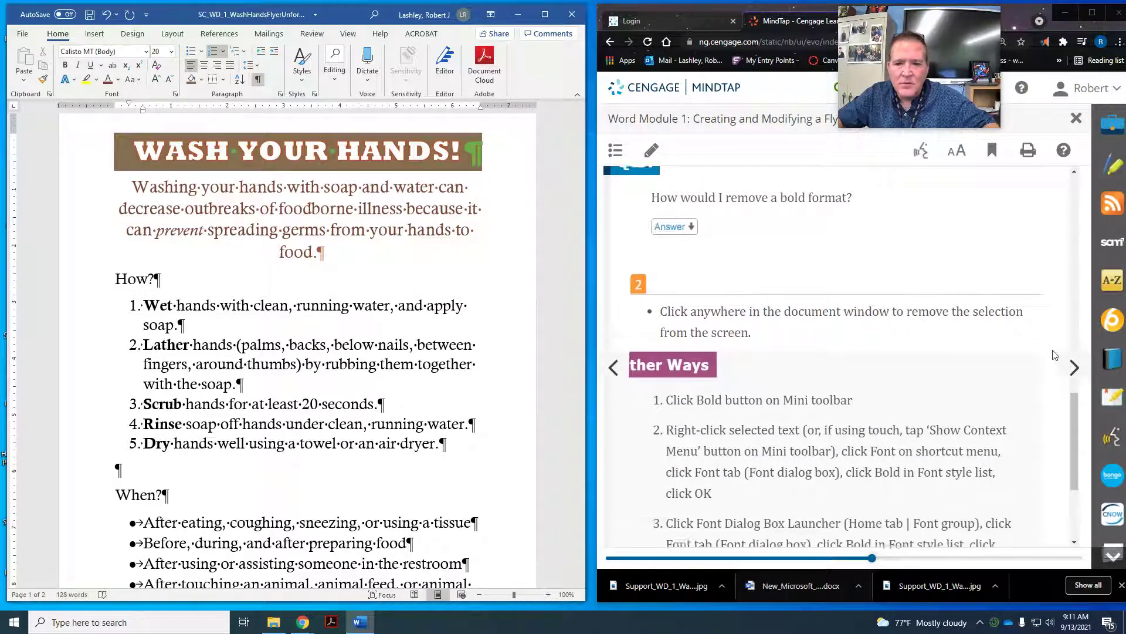
Step: Review the text selection techniques in Table 1–4, and read the WD 1-6ae steps for saving the document with a different file name
left_click(1076, 370)
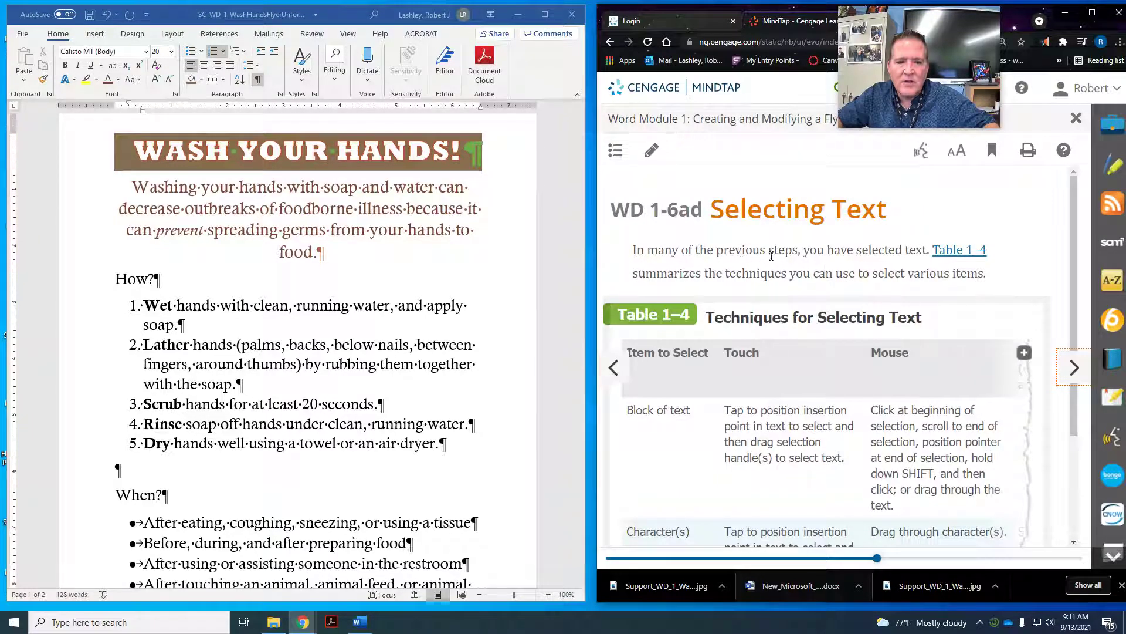
scroll(843, 268, "down", 3)
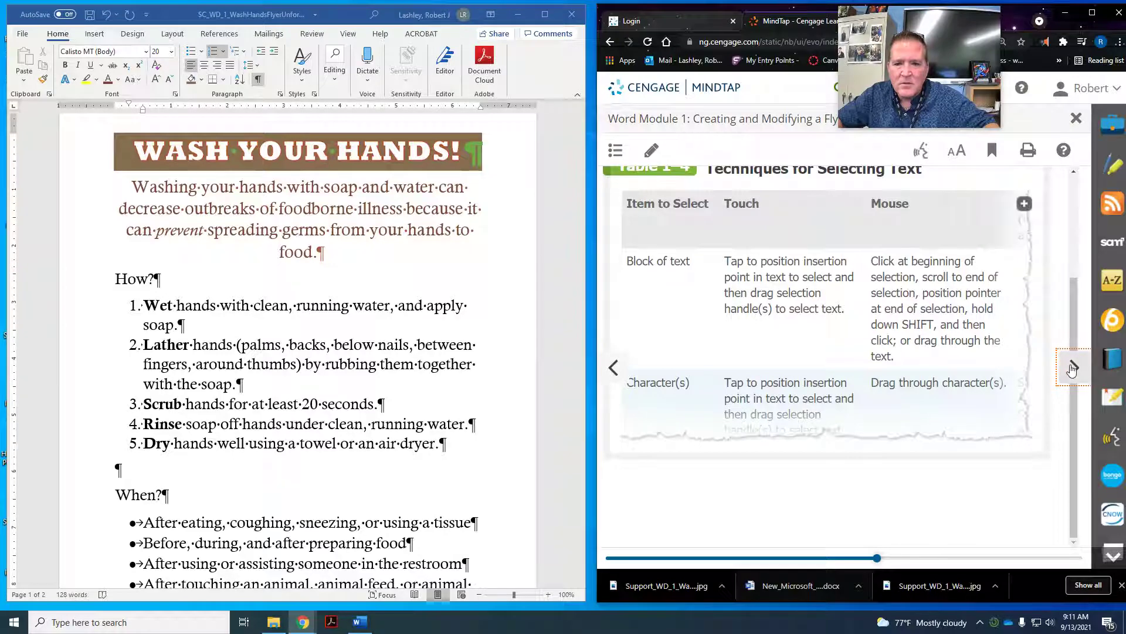
left_click(1073, 367)
left_click(1073, 368)
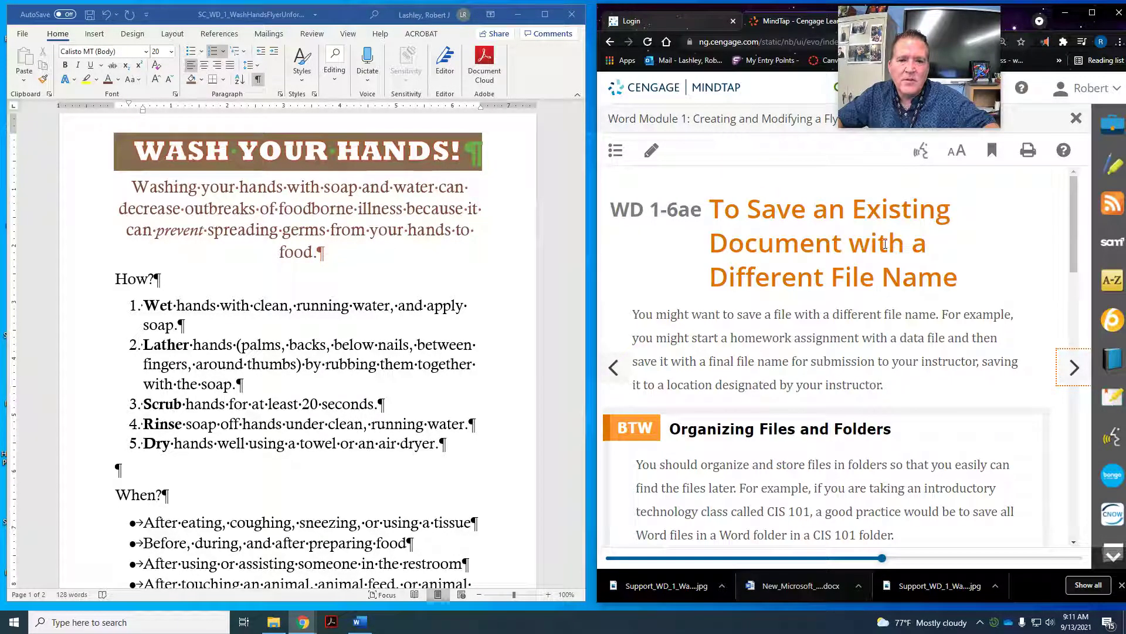
scroll(884, 244, "down", 5)
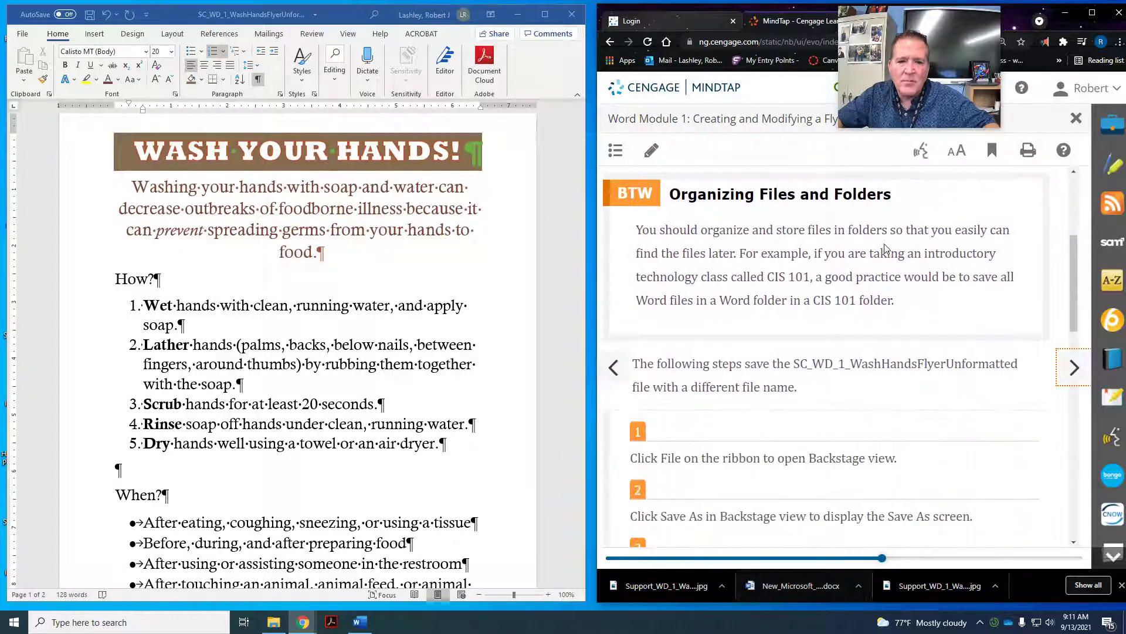
scroll(885, 248, "down", 3)
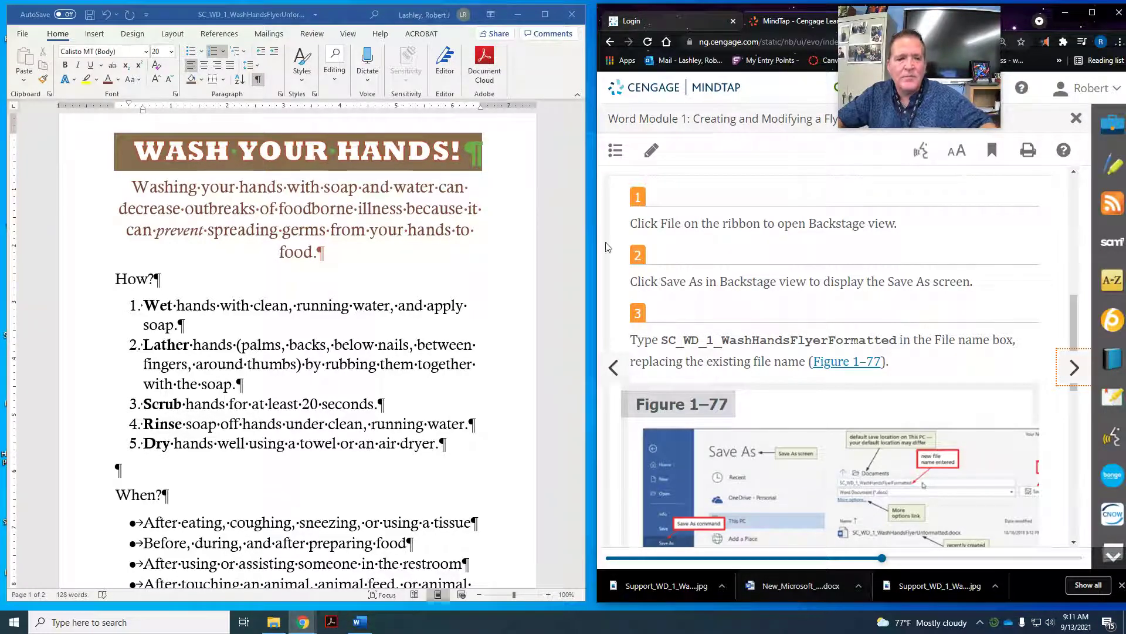
Step: Save a copy of the flyer in Downloads as a Word document named SC_WD_1_WashHandsFlyerFormatted
left_click(22, 37)
left_click(23, 37)
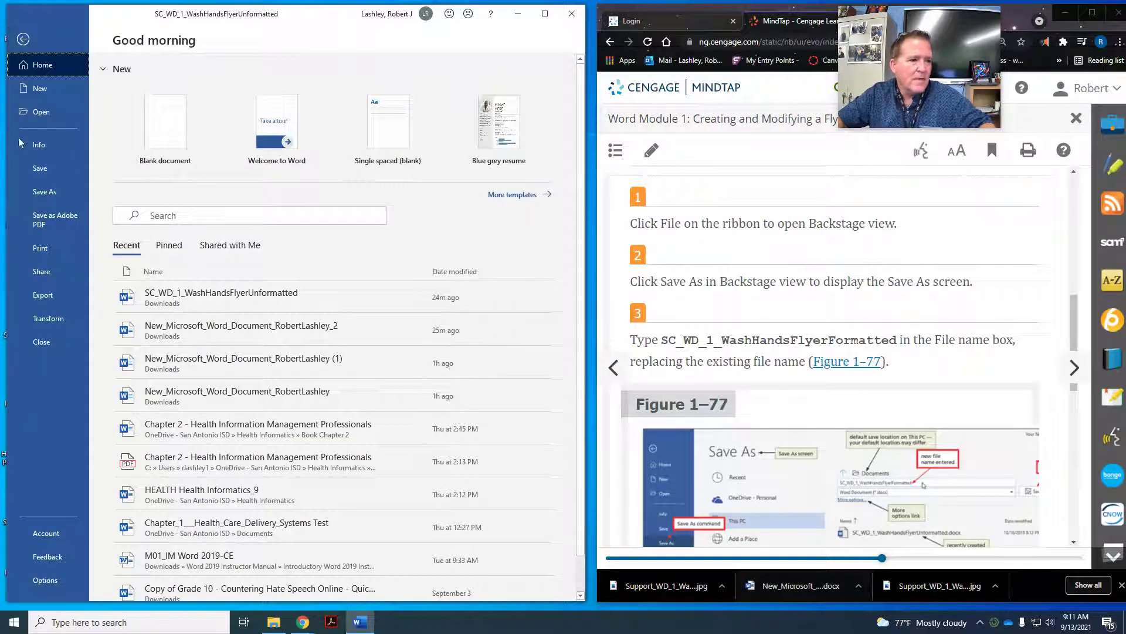
left_click(51, 196)
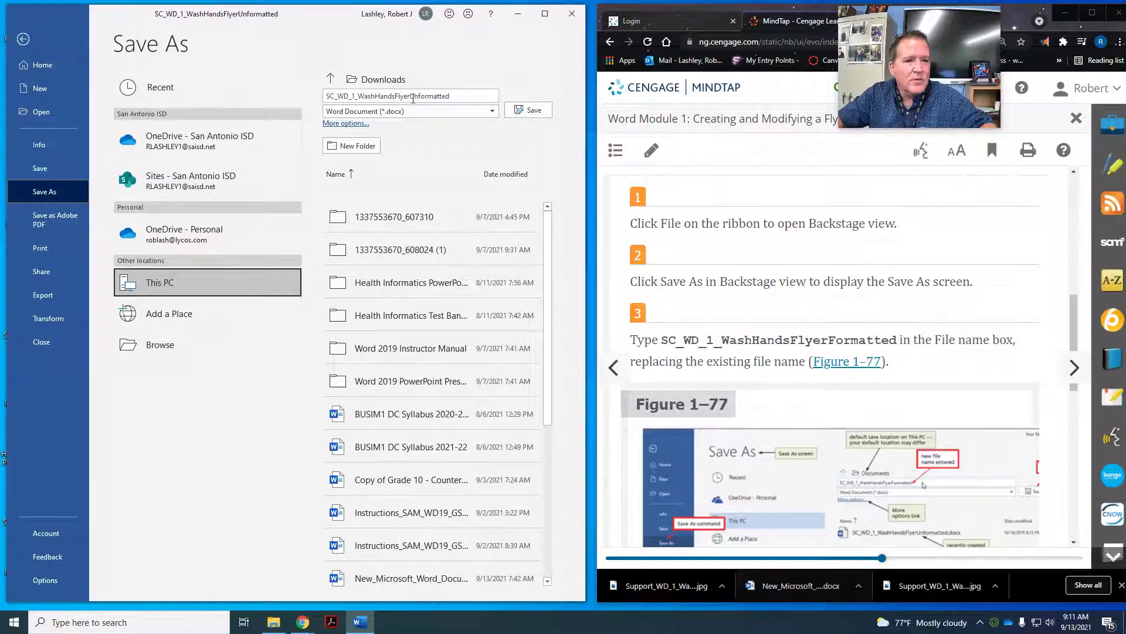
left_click(411, 97)
left_click(411, 97)
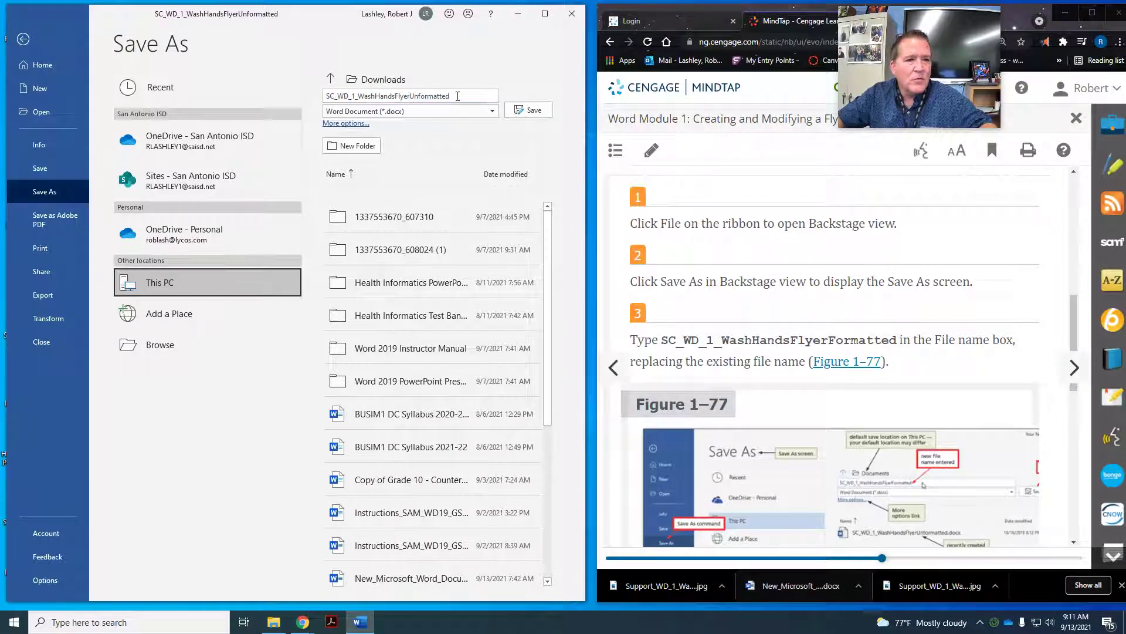
key("Delete")
key("Delete")
key("Delete")
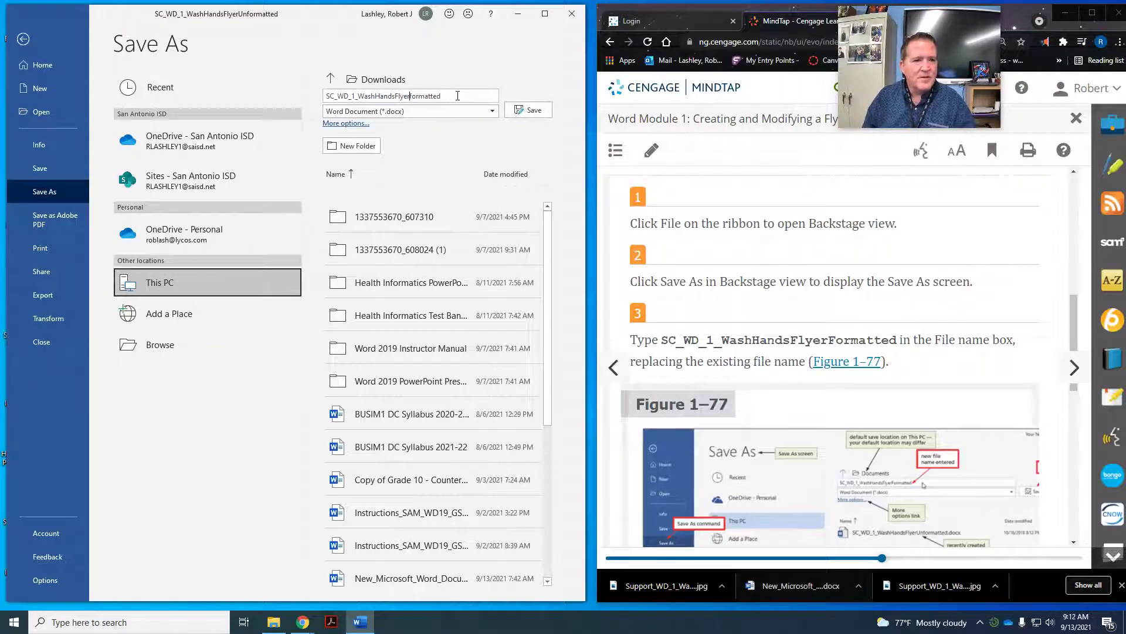
type("F")
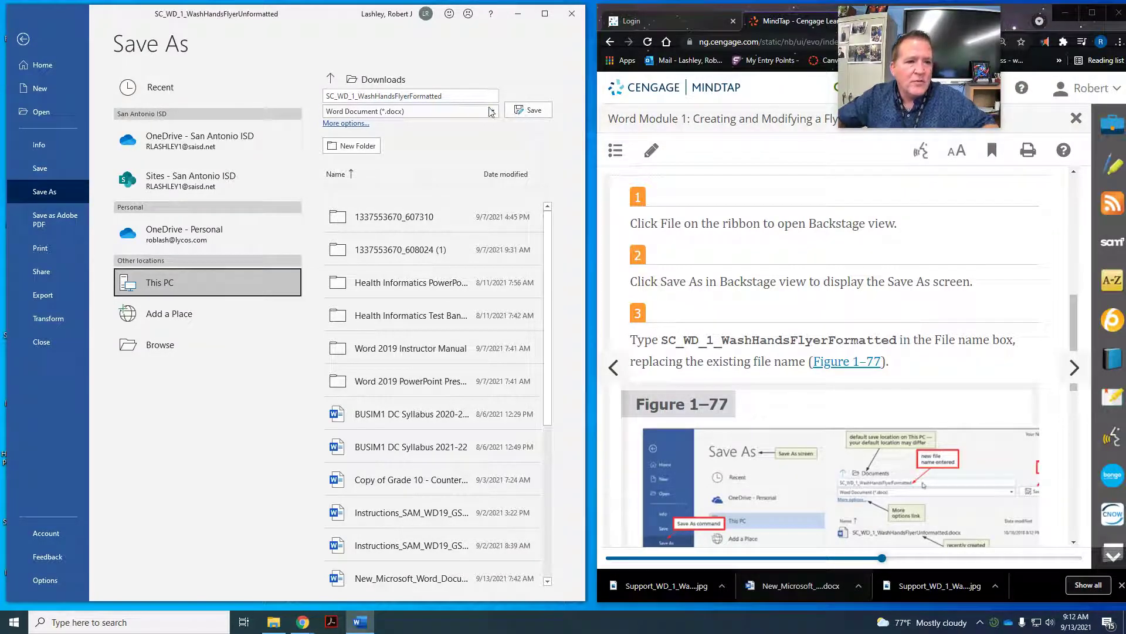
left_click(524, 115)
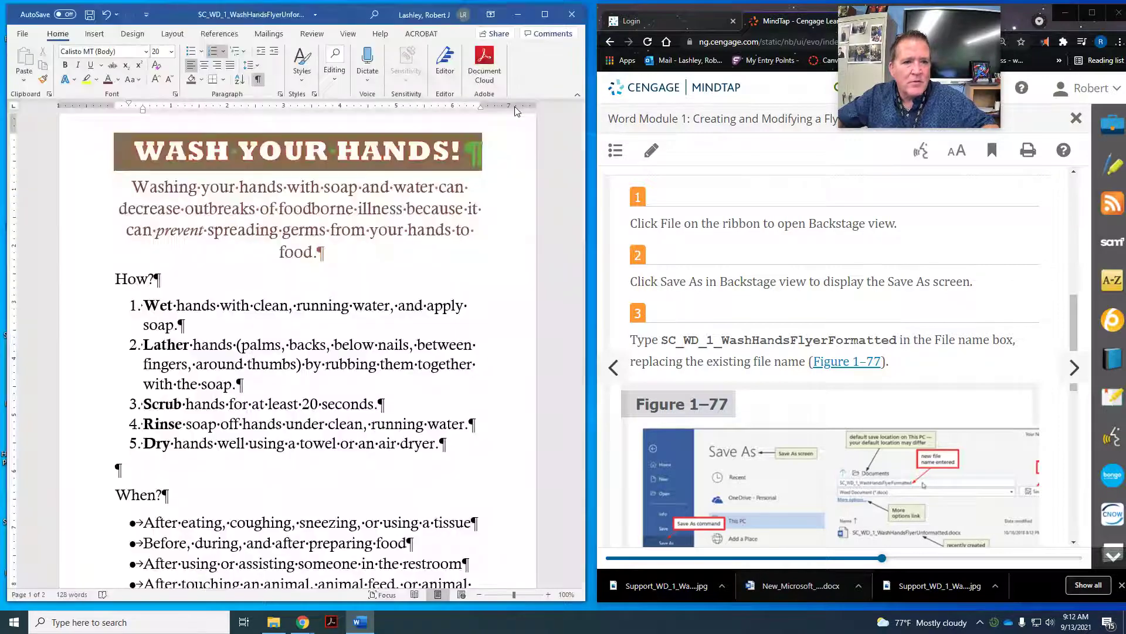
Step: Advance the lesson past the Break Point to WD 1-7 and read the picture tasks and the advice on locating a picture
scroll(797, 247, "down", 10)
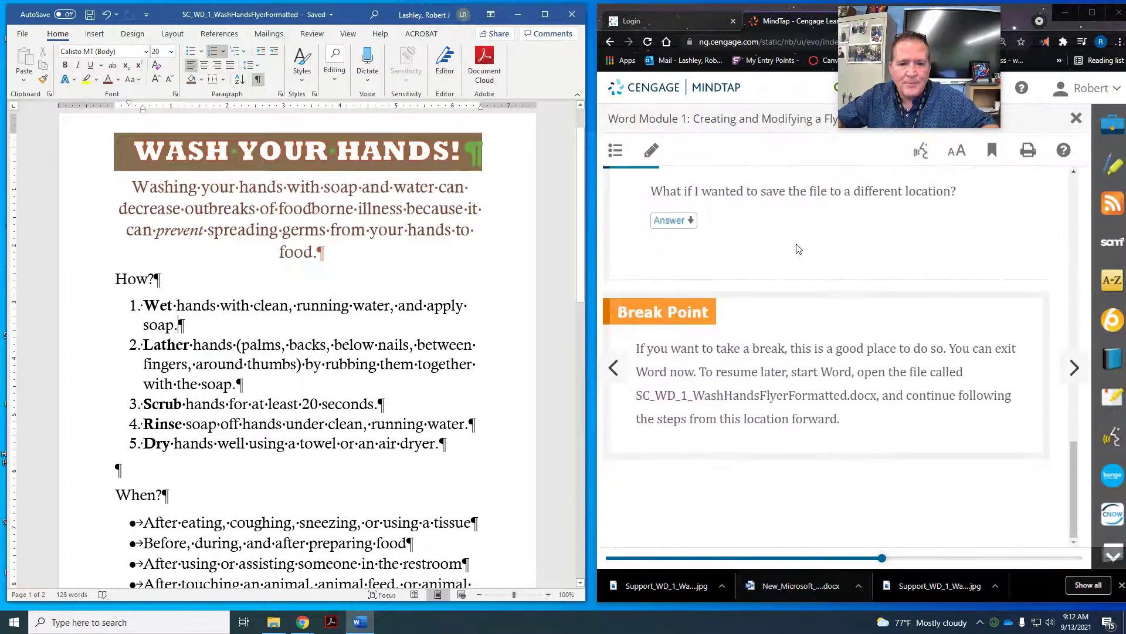
left_click(1074, 367)
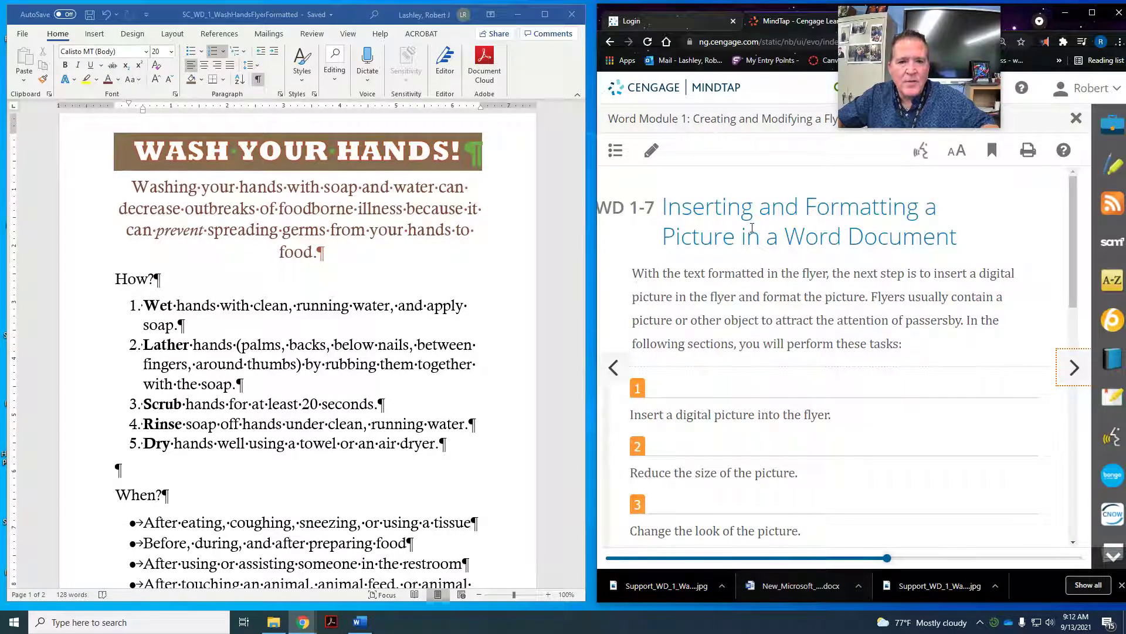
scroll(859, 257, "down", 3)
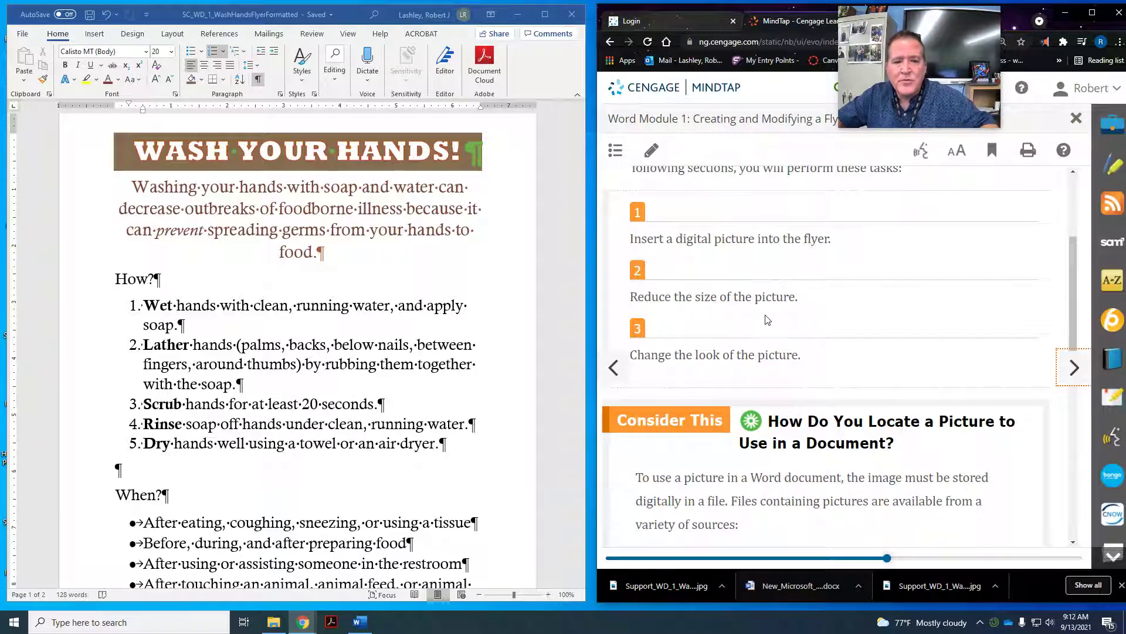
scroll(766, 320, "up", 2)
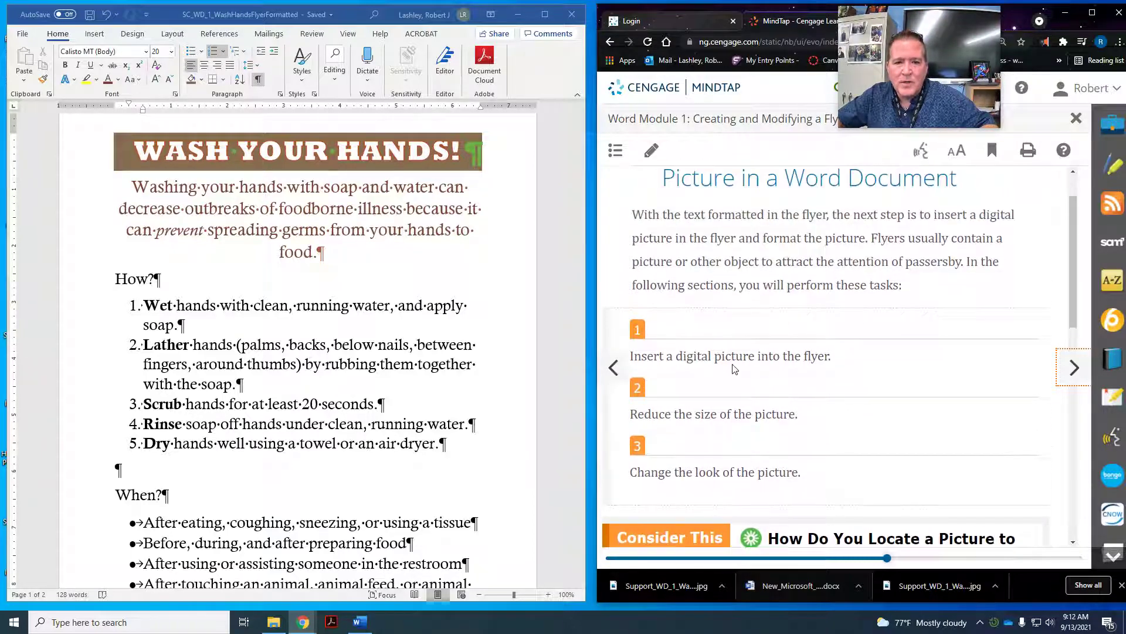
scroll(745, 365, "down", 2)
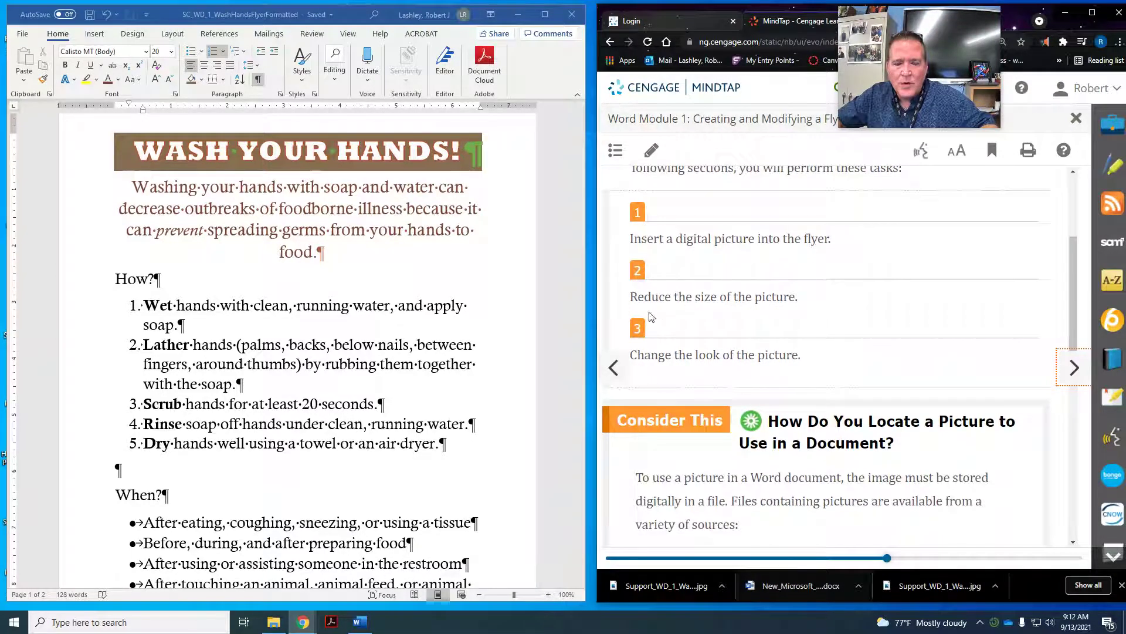
scroll(730, 261, "up", 1)
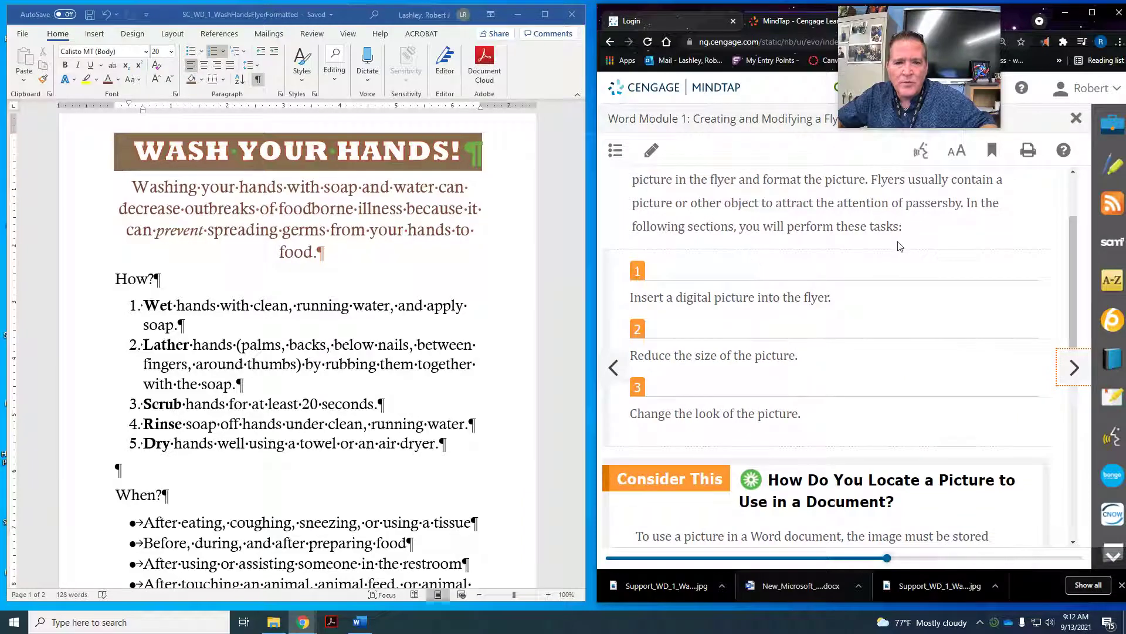
scroll(900, 247, "down", 10)
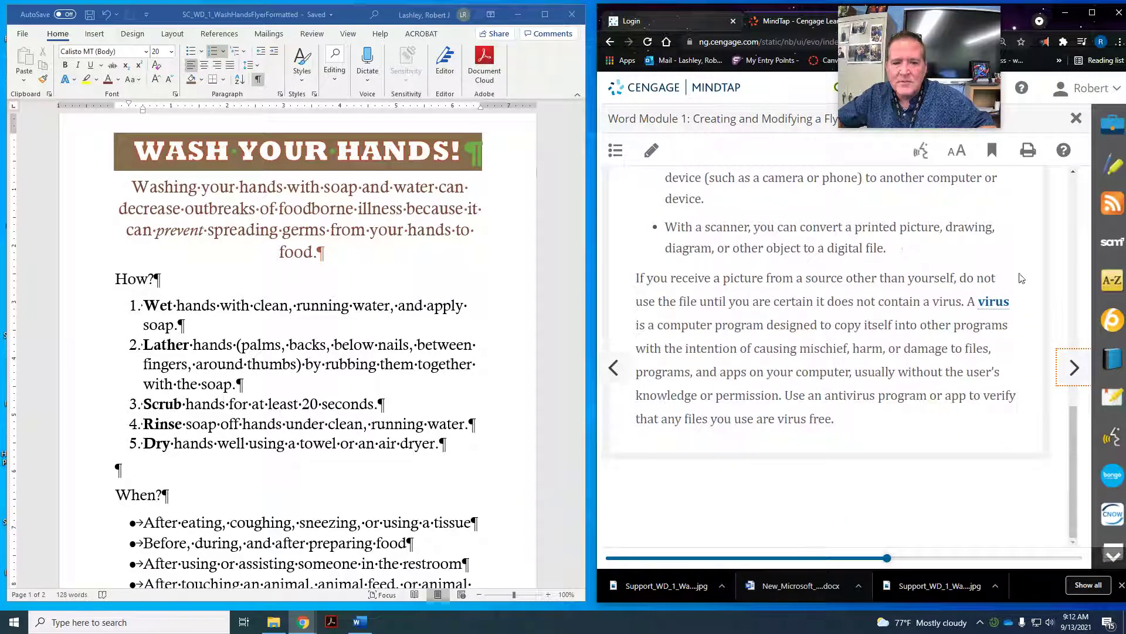
Step: Recheck the WD 1-7 picture section and read the WD 1-7a steps for centering the blank paragraph below the numbered list
left_click(1074, 367)
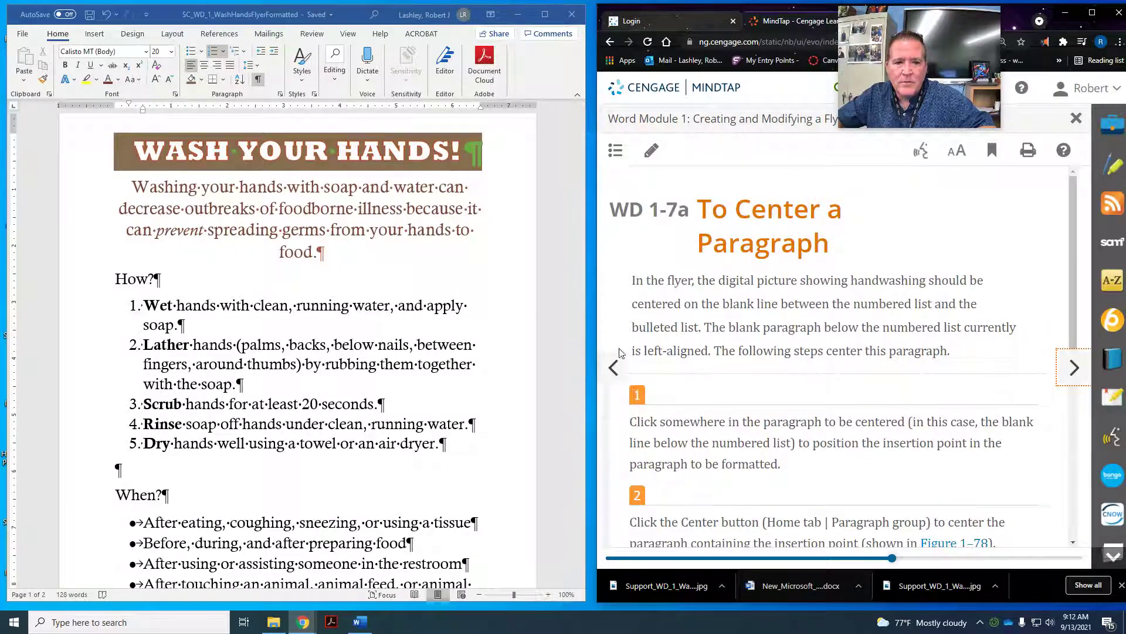
left_click(614, 367)
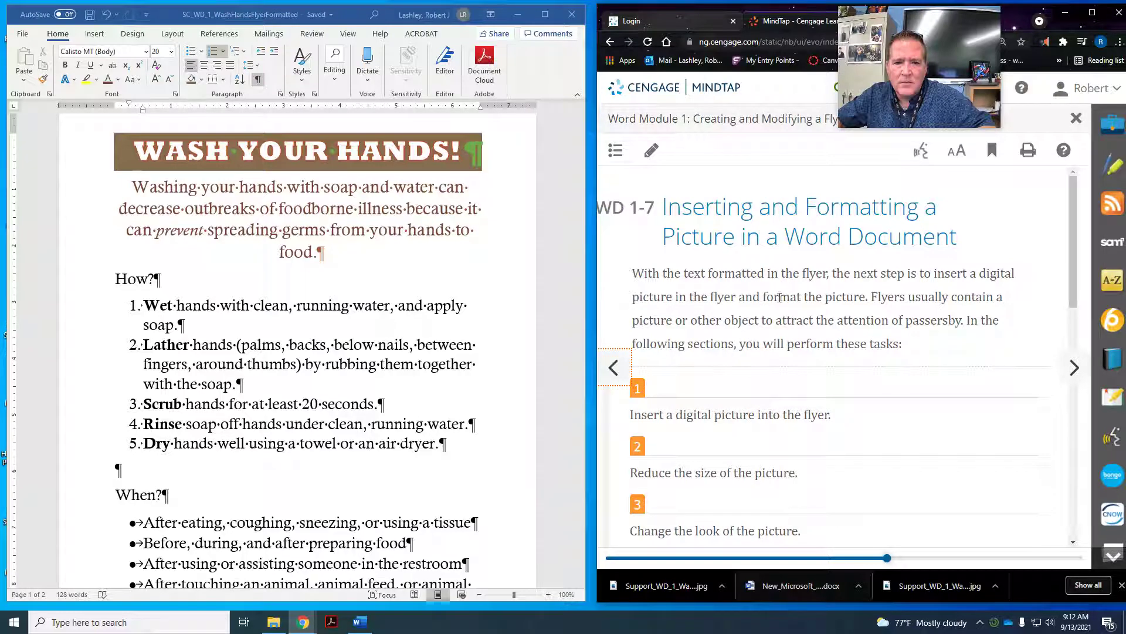
scroll(782, 297, "down", 1)
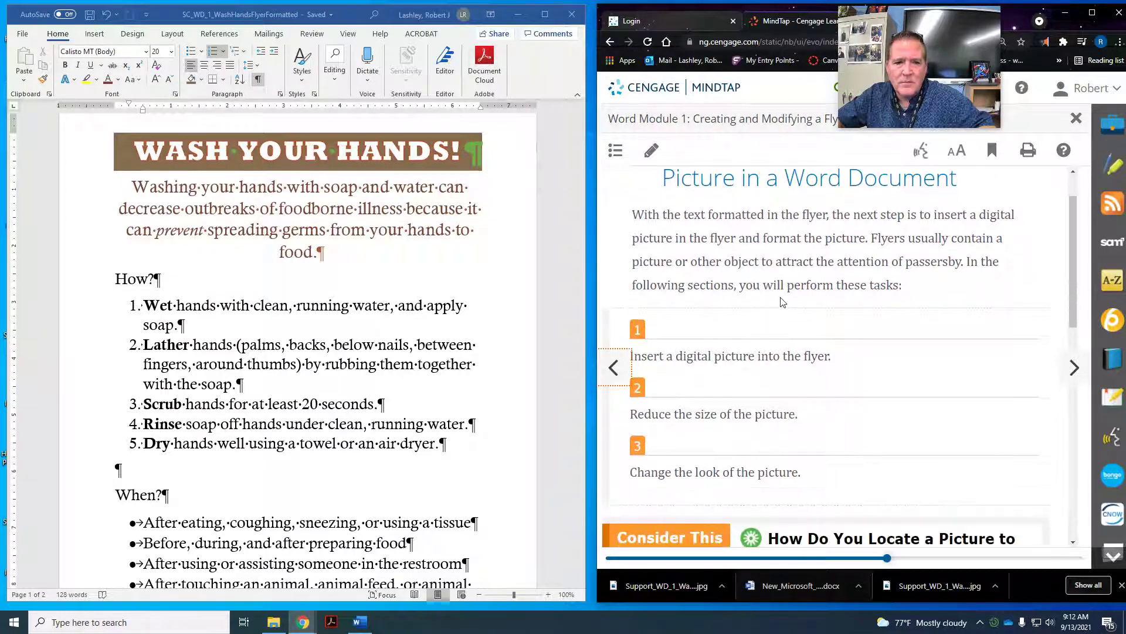
scroll(781, 300, "down", 6)
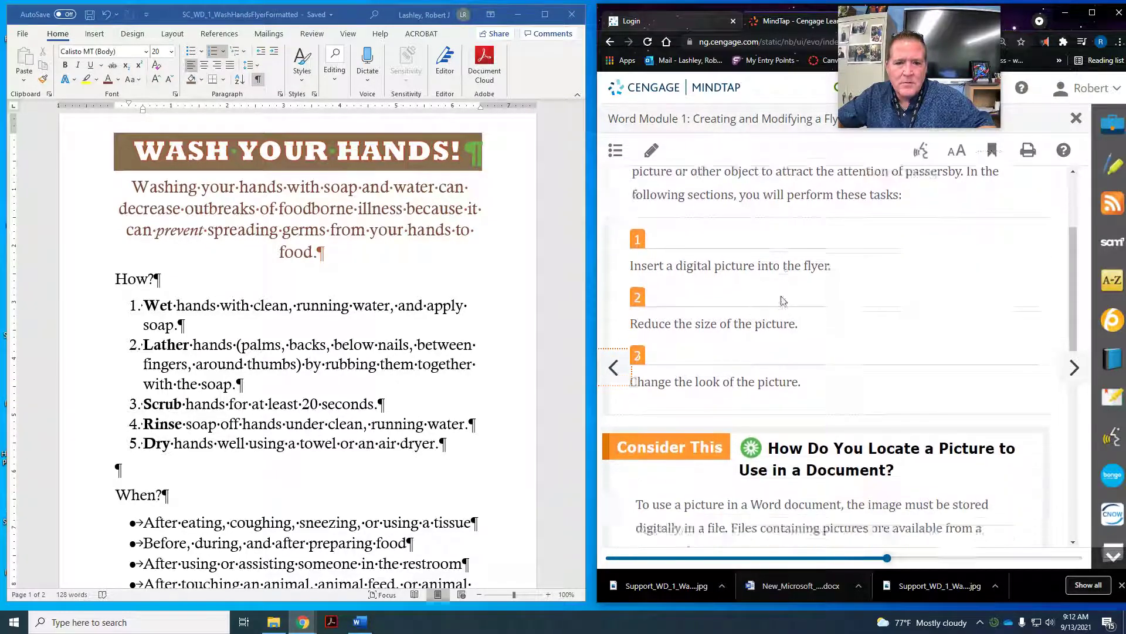
scroll(783, 296, "down", 5)
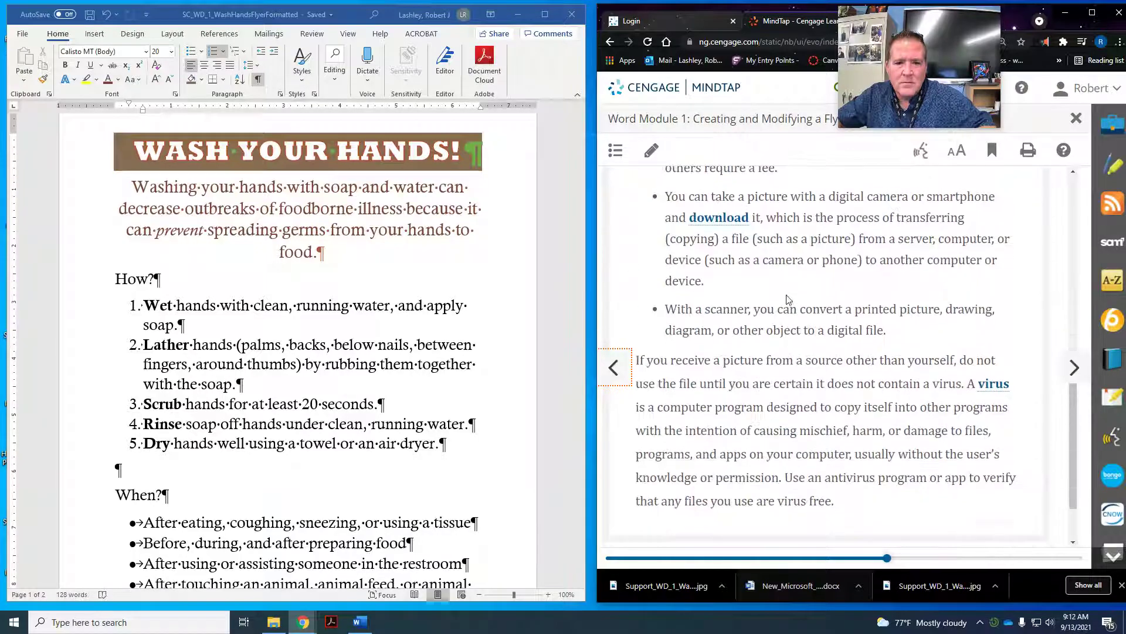
left_click(1074, 369)
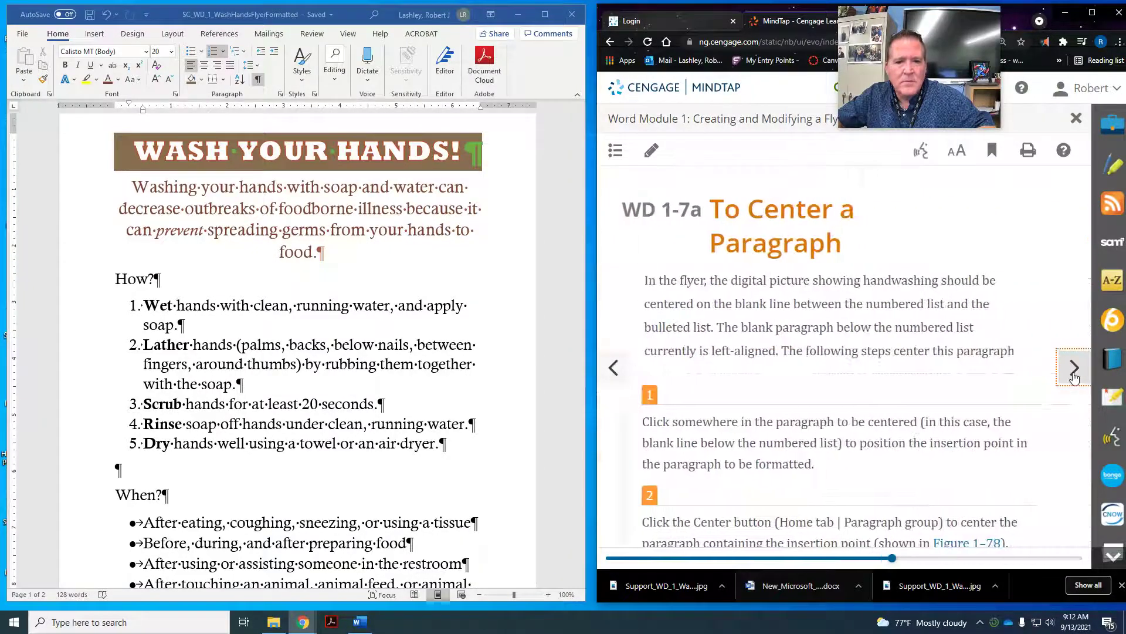
scroll(932, 325, "down", 1)
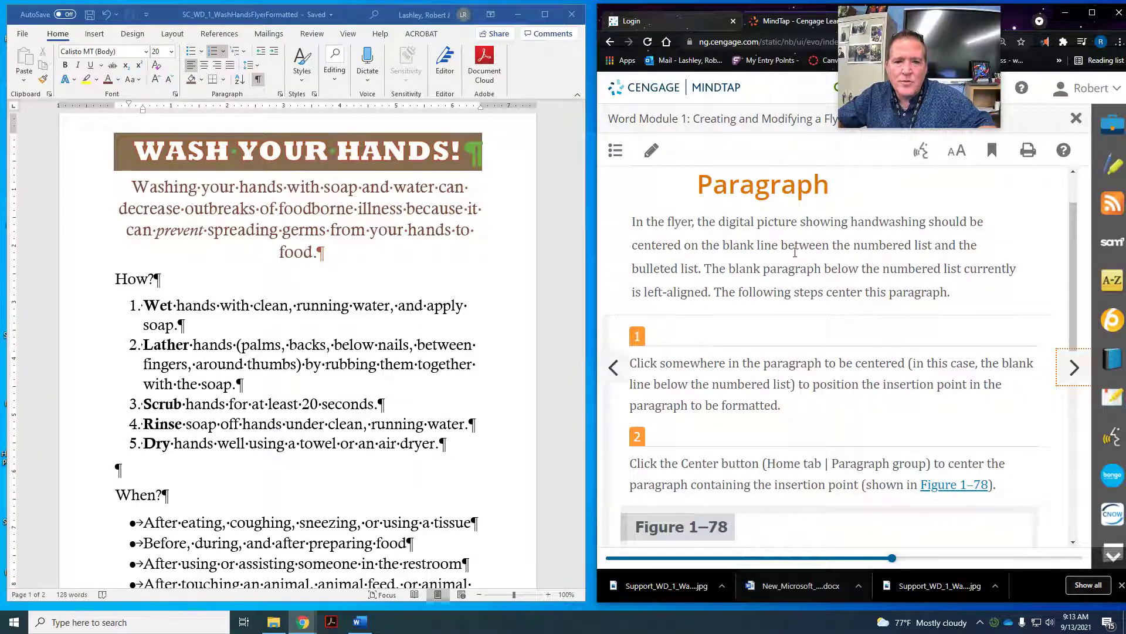
scroll(797, 252, "down", 1)
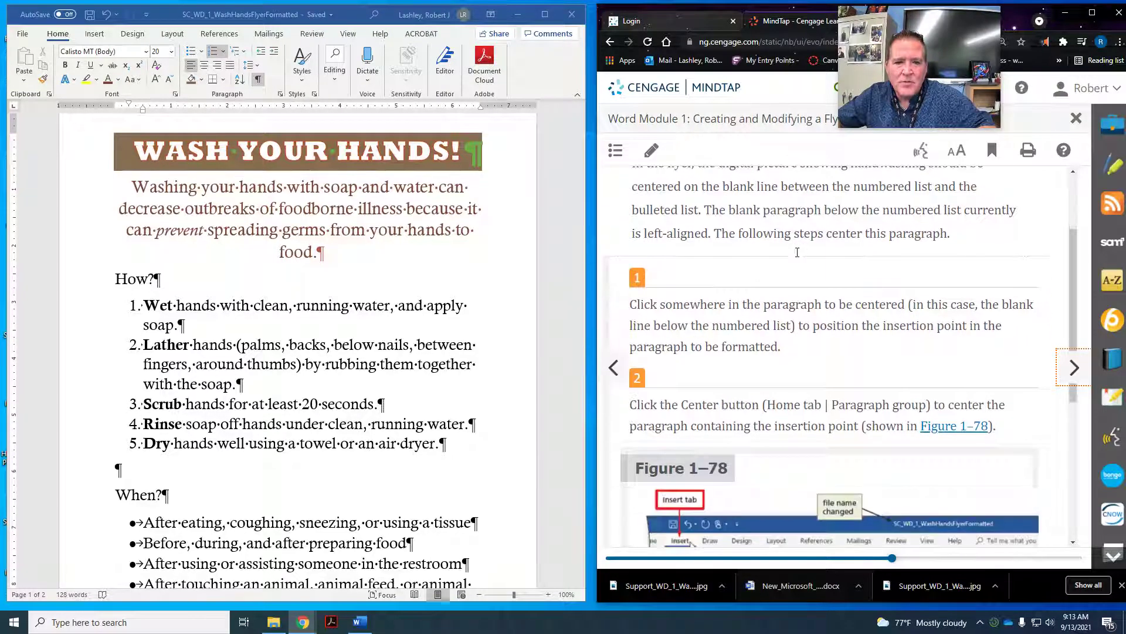
Step: Center the blank paragraph between the numbered list and the When? heading, following the WD 1-7a steps
scroll(797, 256, "down", 3)
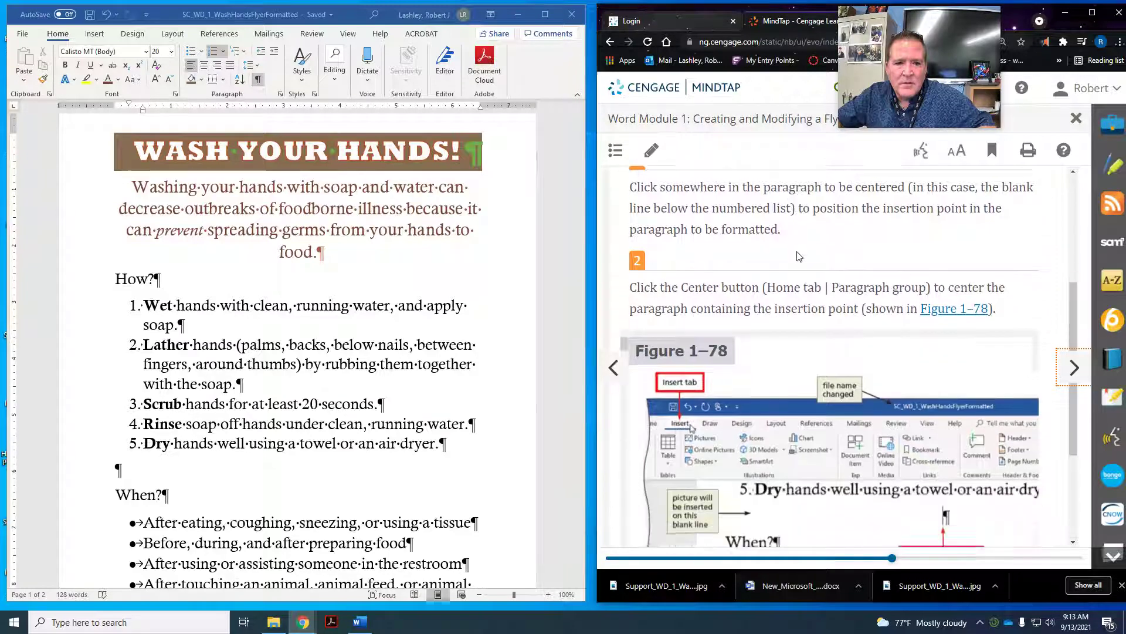
scroll(798, 251, "up", 3)
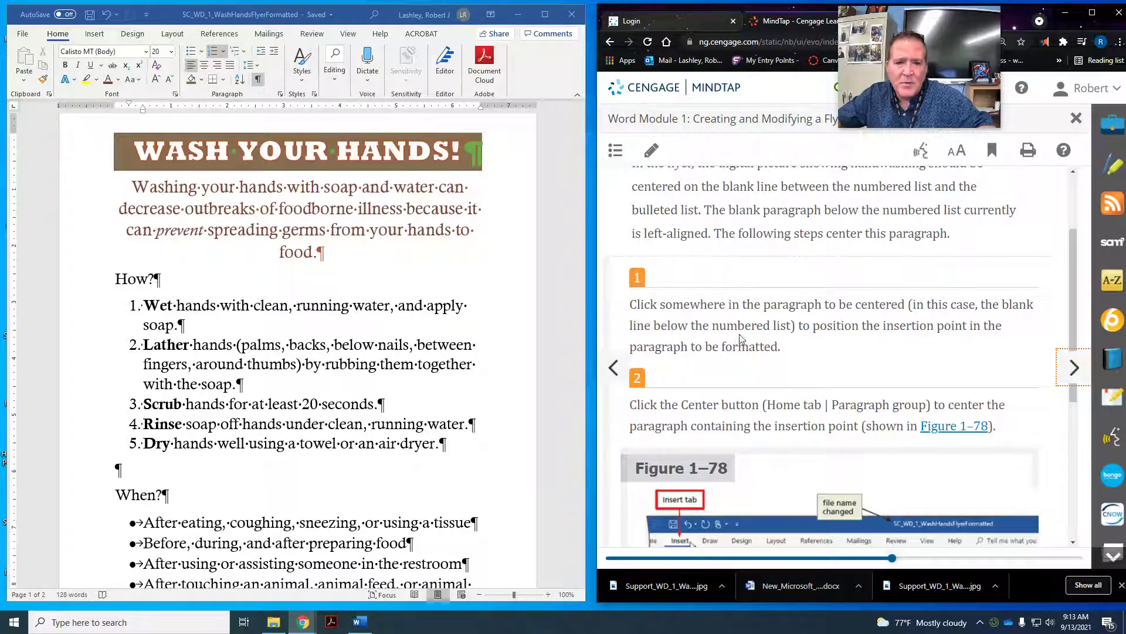
scroll(366, 311, "down", 1)
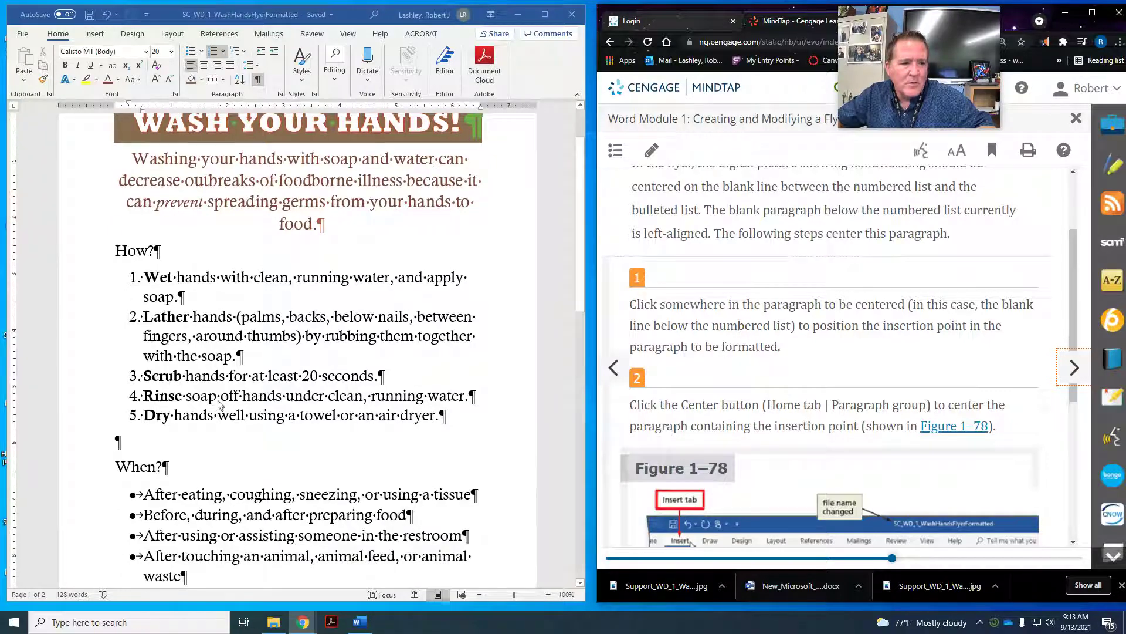
left_click(114, 450)
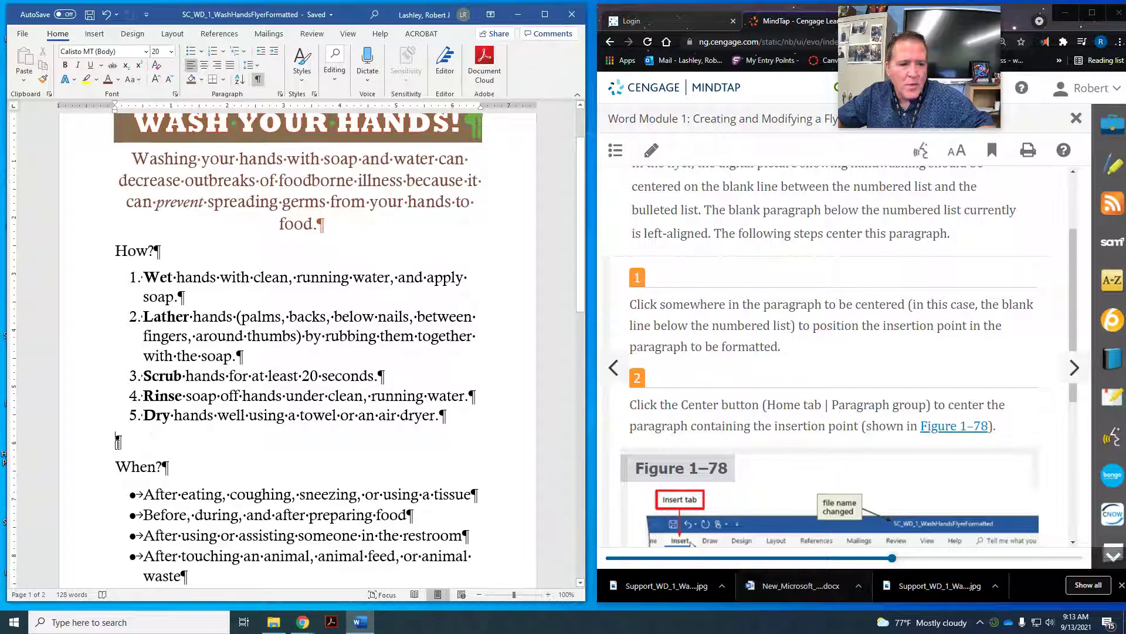
left_click(204, 66)
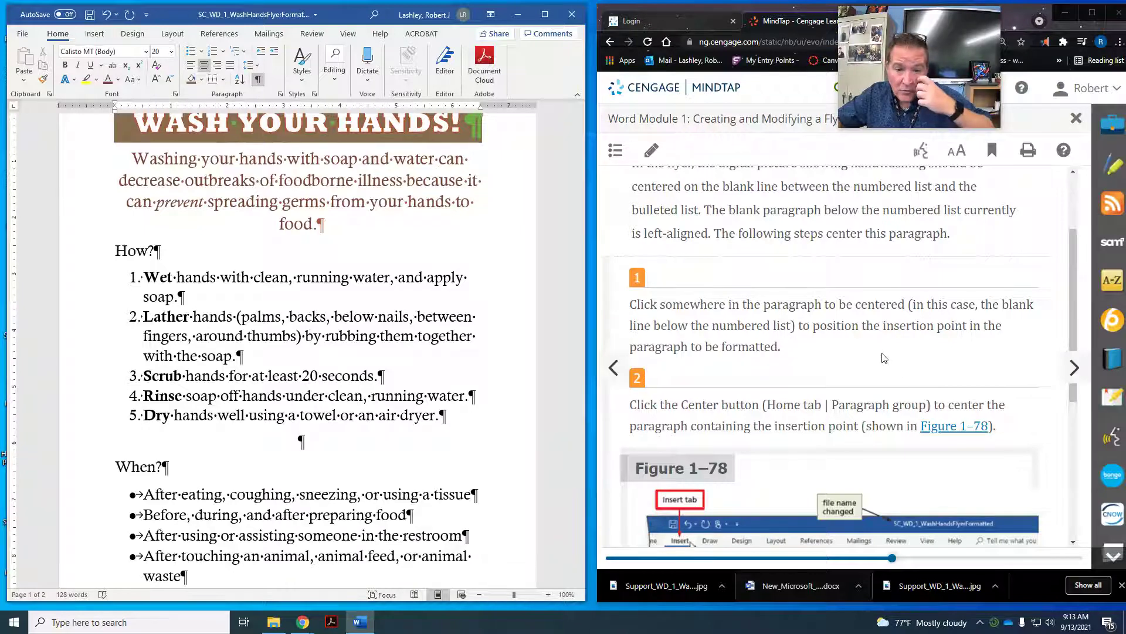
Step: Check Figure 1–78, advance the lesson to WD 1-7b, and read the steps for inserting a picture from a file
scroll(884, 358, "down", 3)
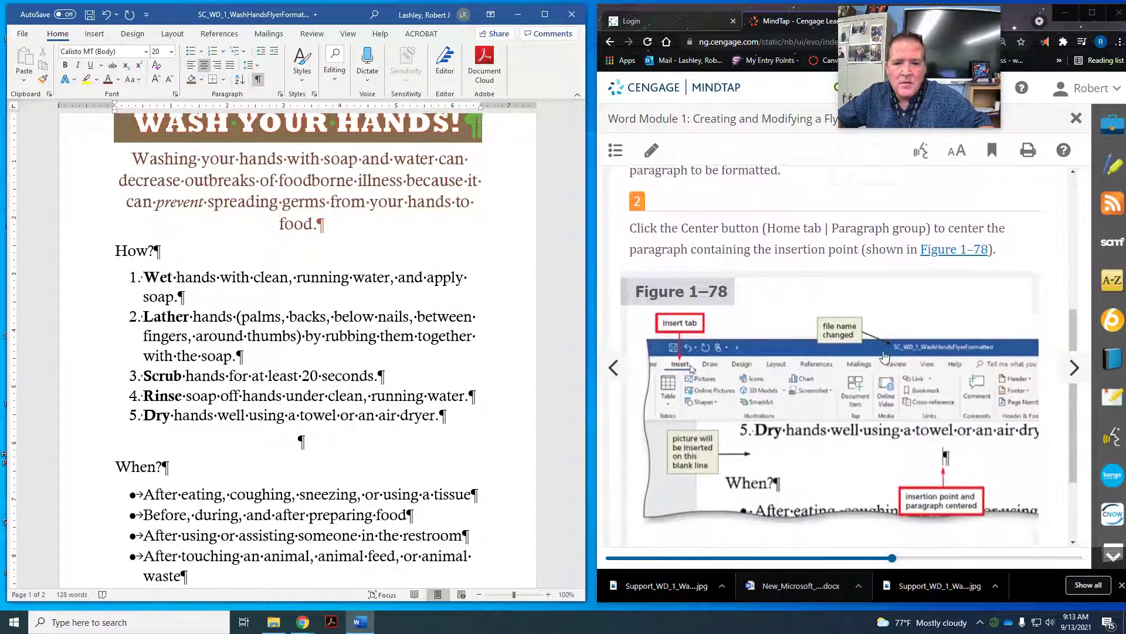
scroll(885, 357, "down", 1)
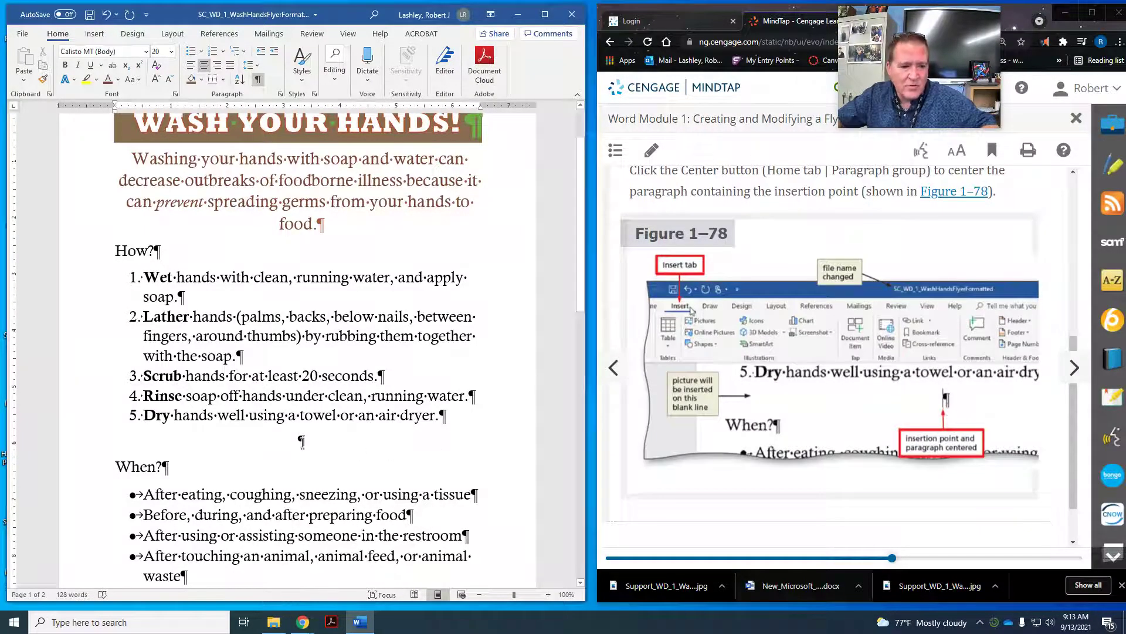
scroll(1023, 361, "down", 1)
left_click(1074, 367)
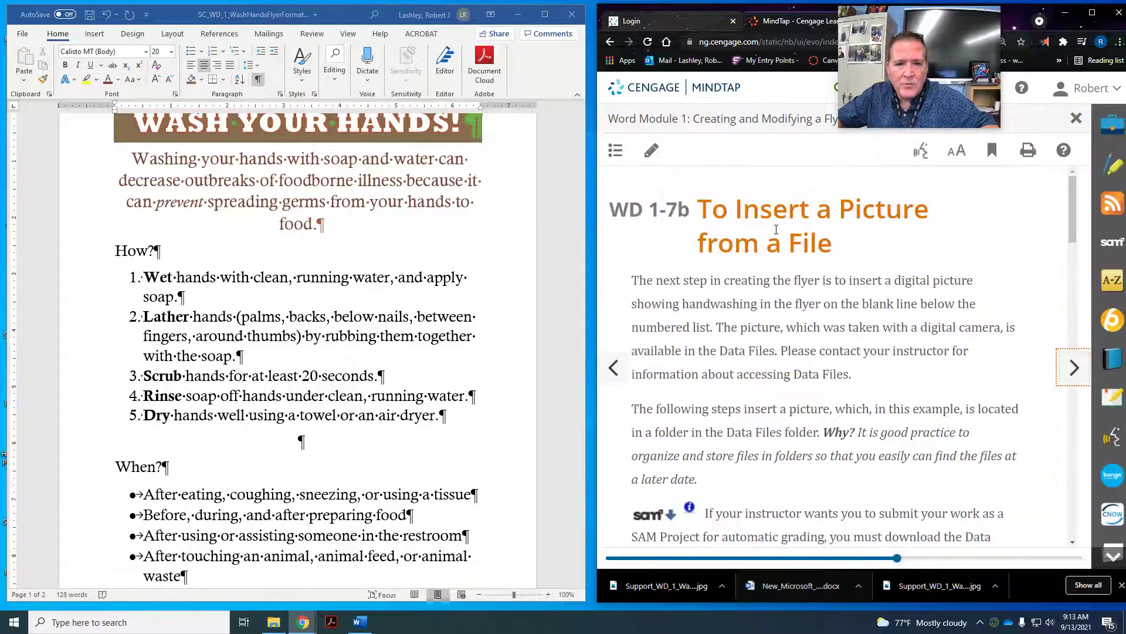
scroll(809, 241, "down", 1)
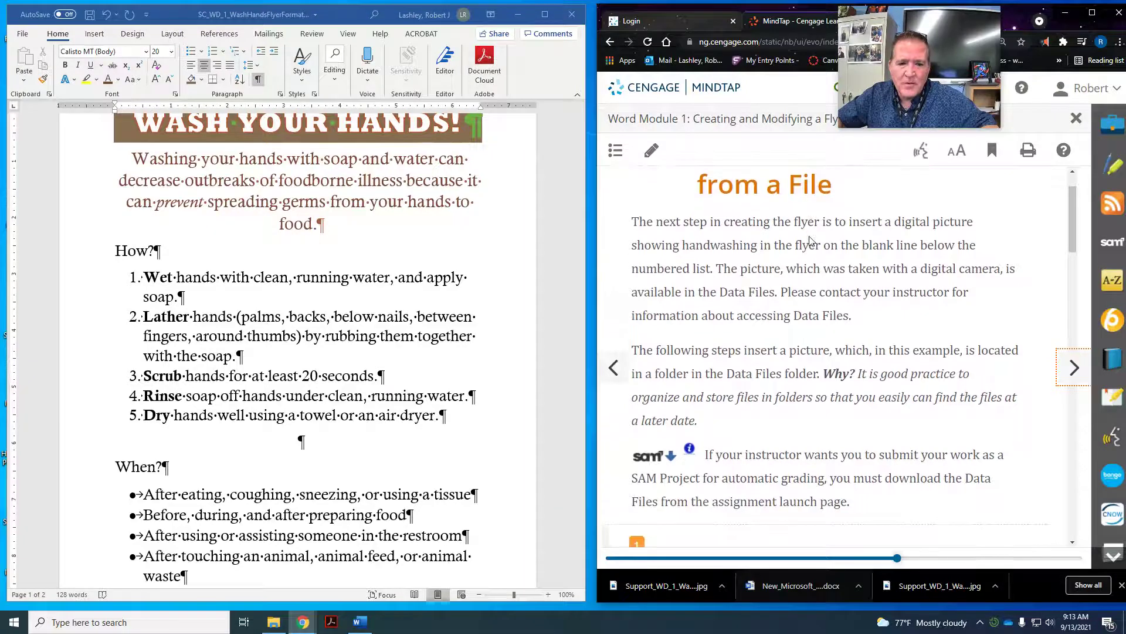
scroll(689, 377, "down", 2)
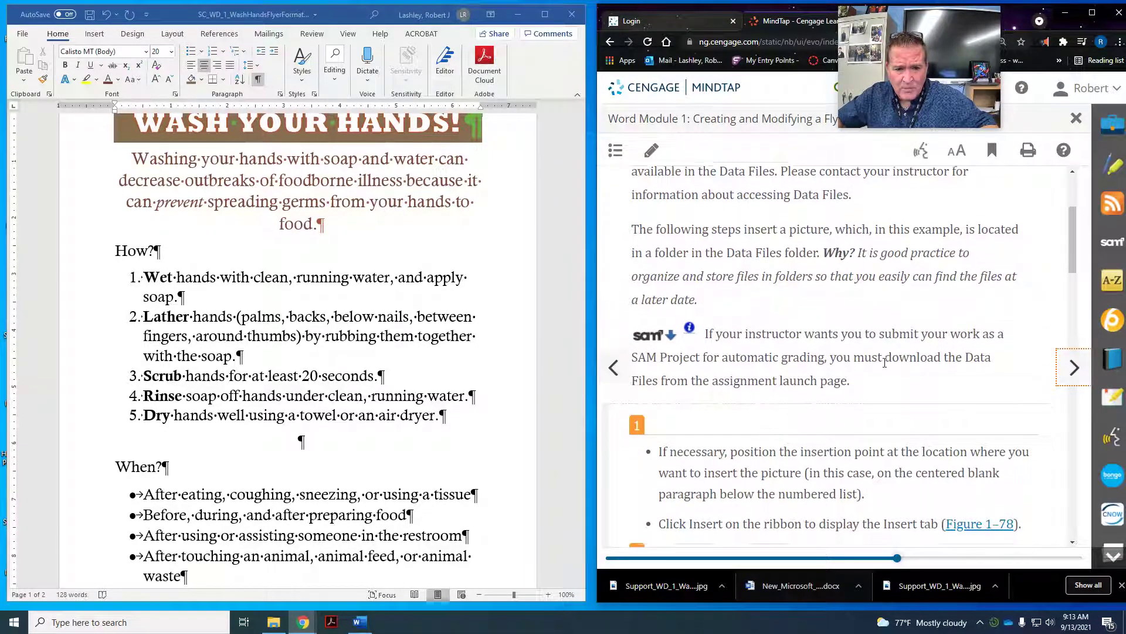
scroll(874, 367, "down", 3)
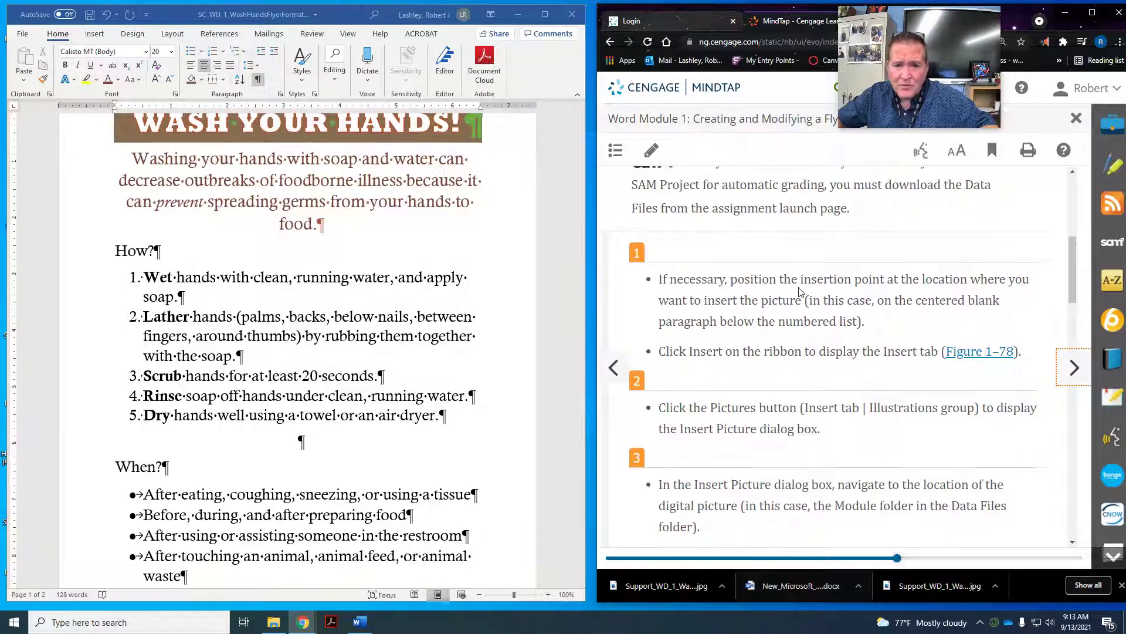
Step: Insert the picture Support_WD_1_WashingHands from the Downloads folder on the centered blank paragraph below the numbered list
left_click(299, 441)
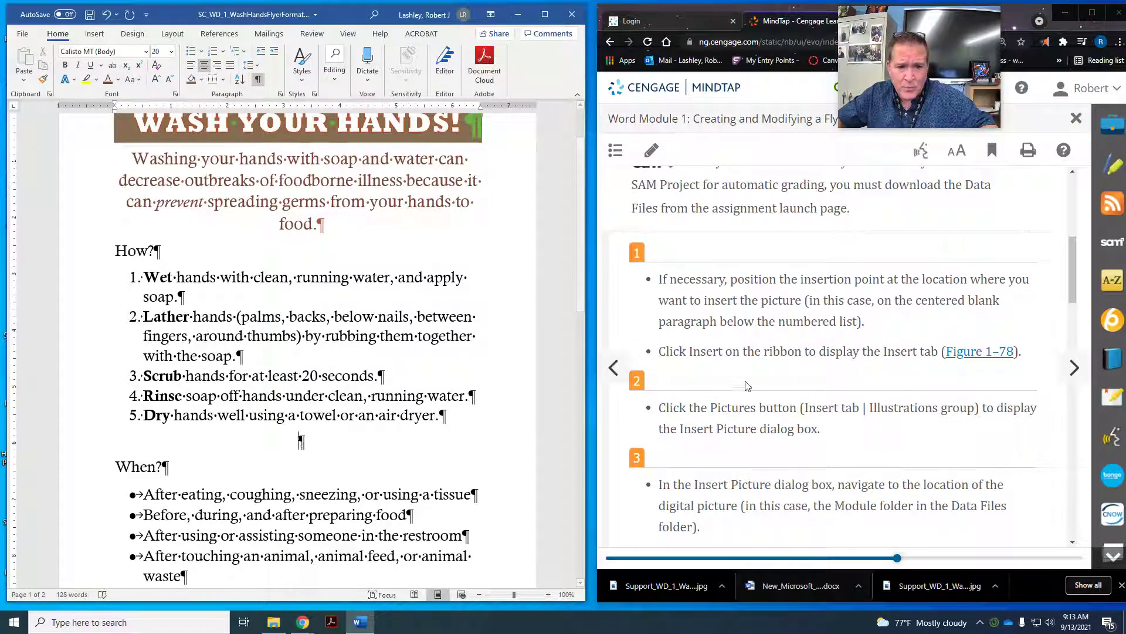
scroll(821, 366, "down", 1)
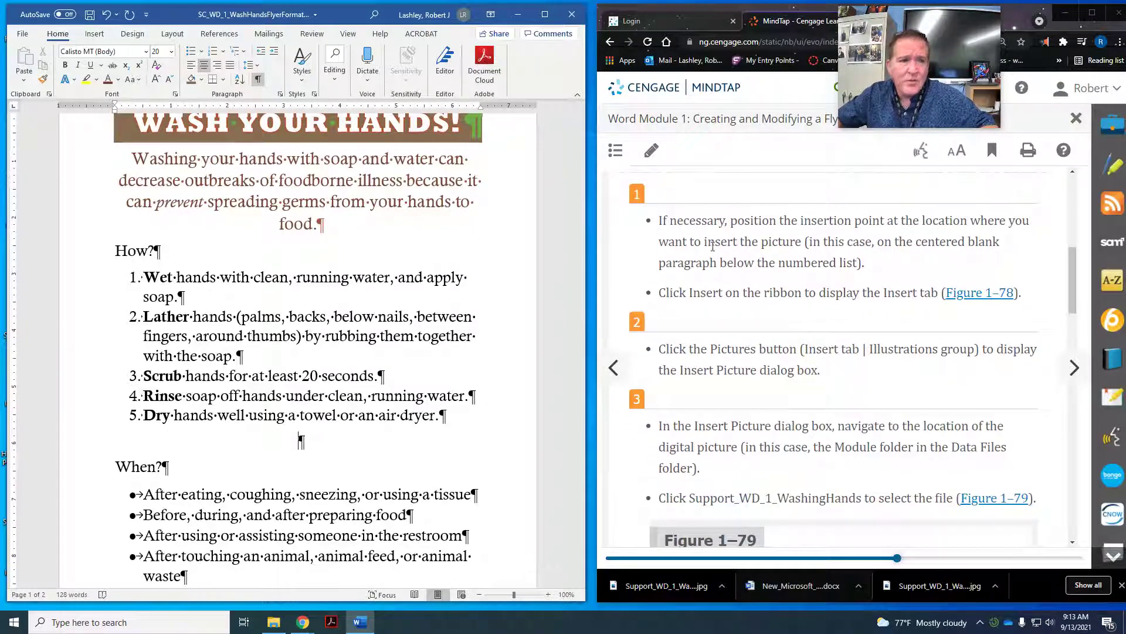
left_click(97, 35)
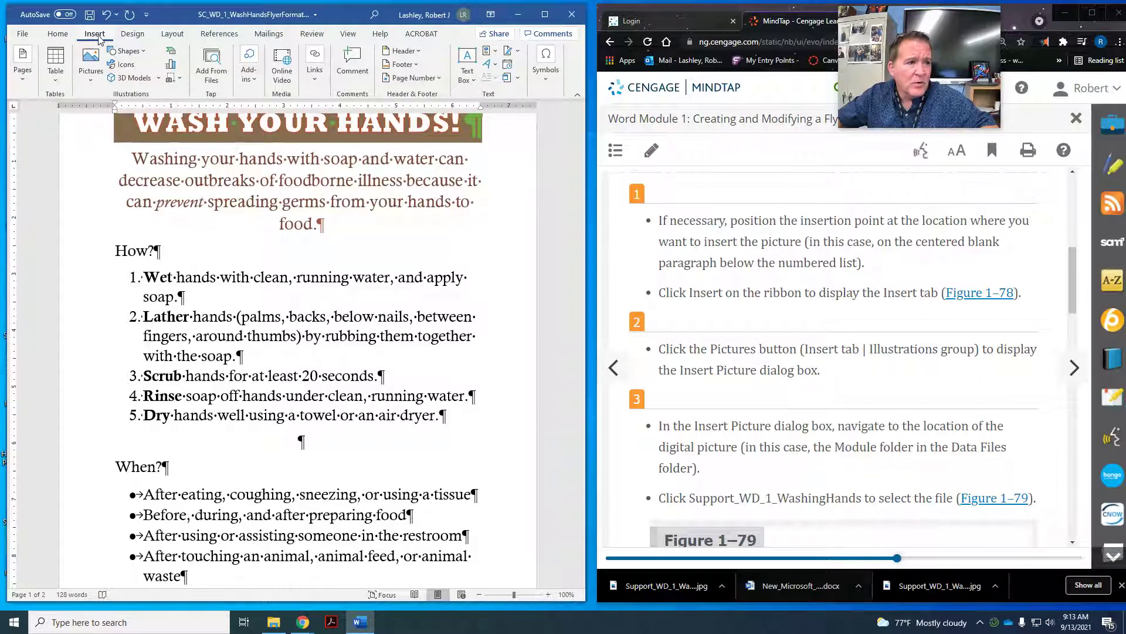
left_click(88, 82)
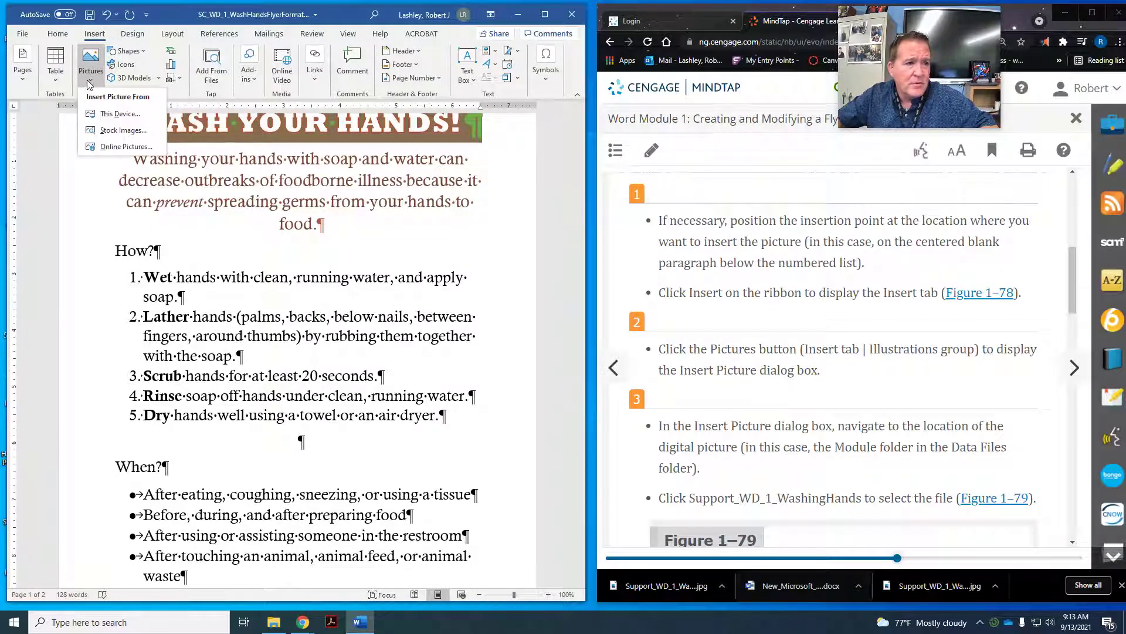
left_click(105, 117)
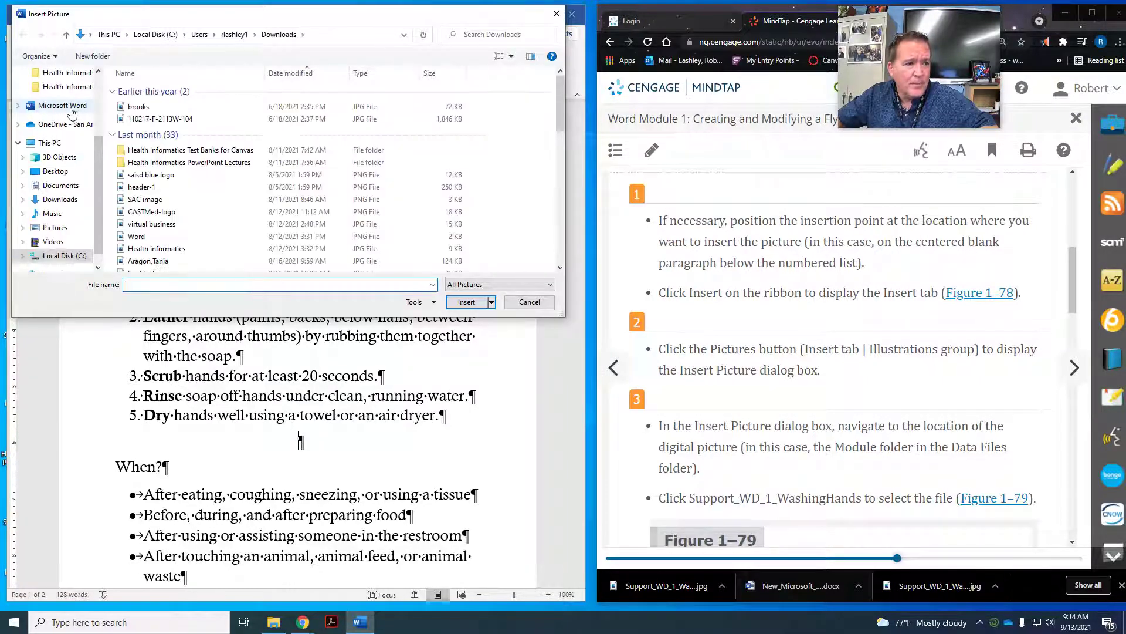
left_click(283, 39)
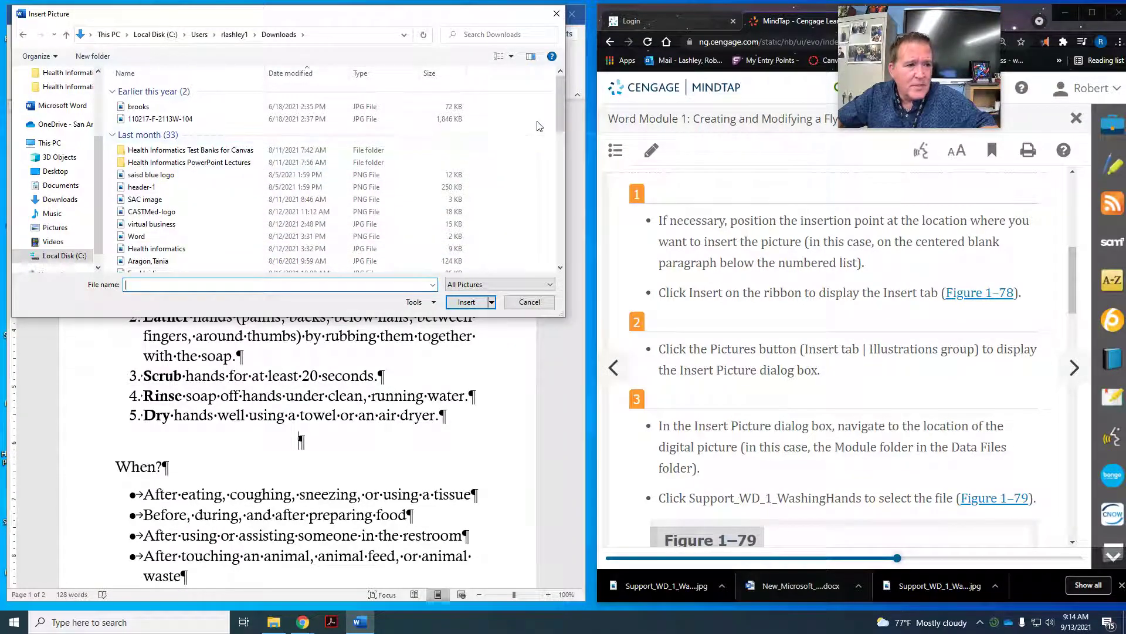
left_click_drag(559, 106, 576, 218)
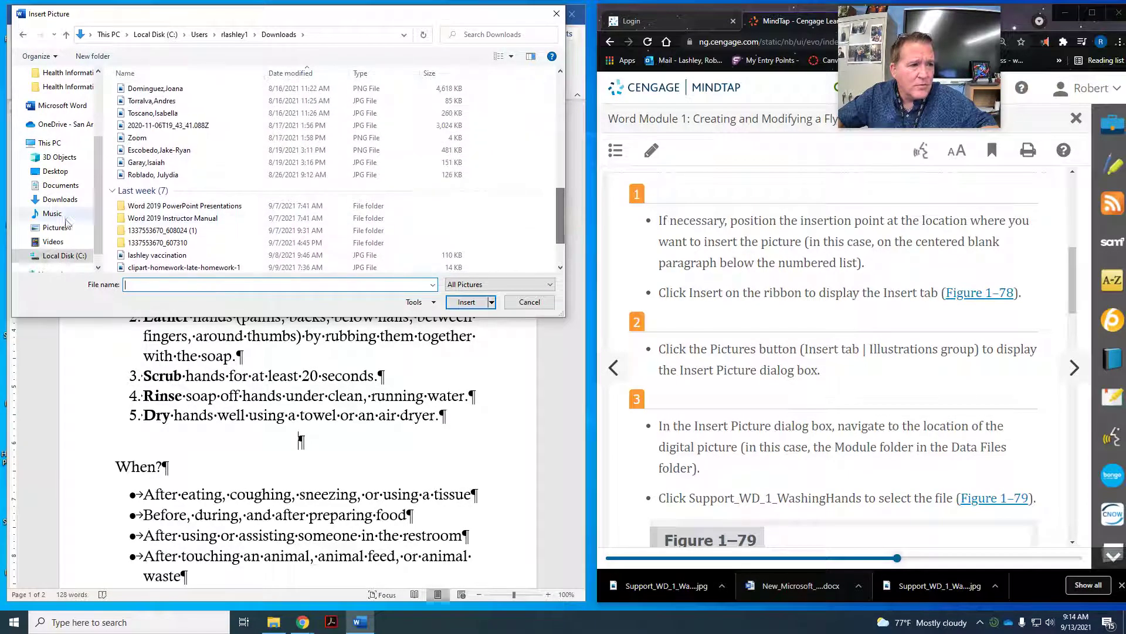
left_click(52, 202)
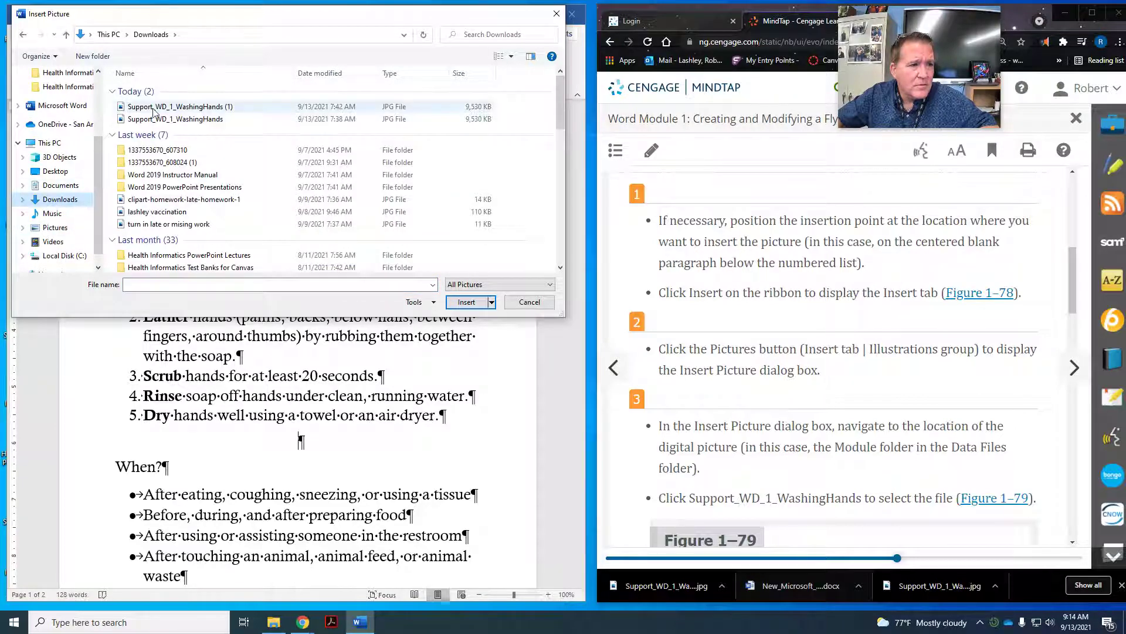
left_click(223, 122)
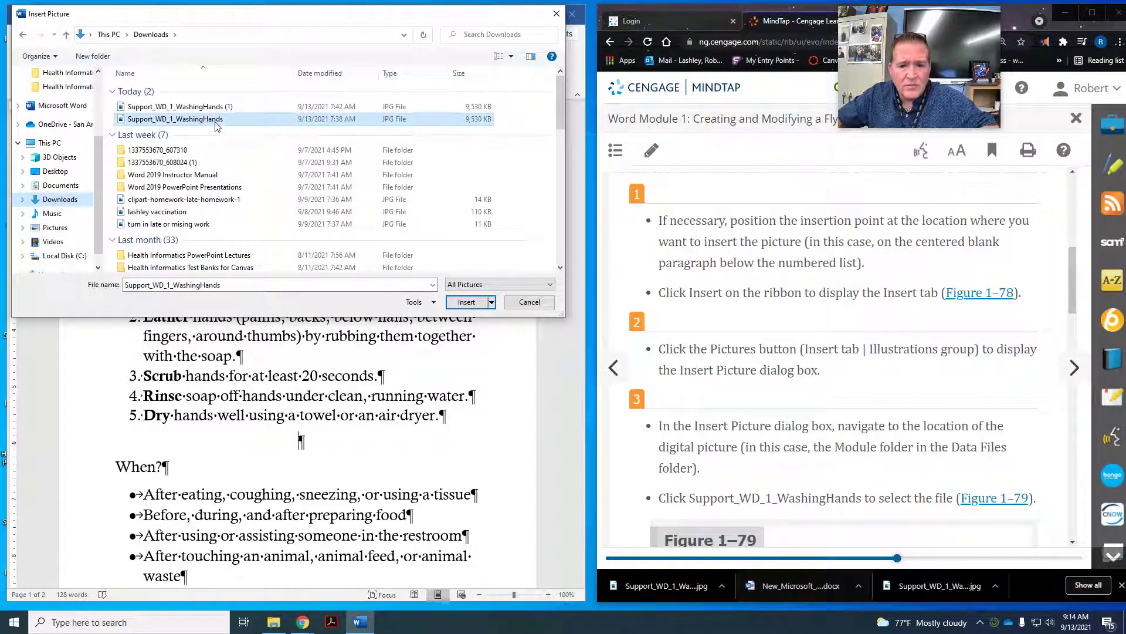
left_click(467, 302)
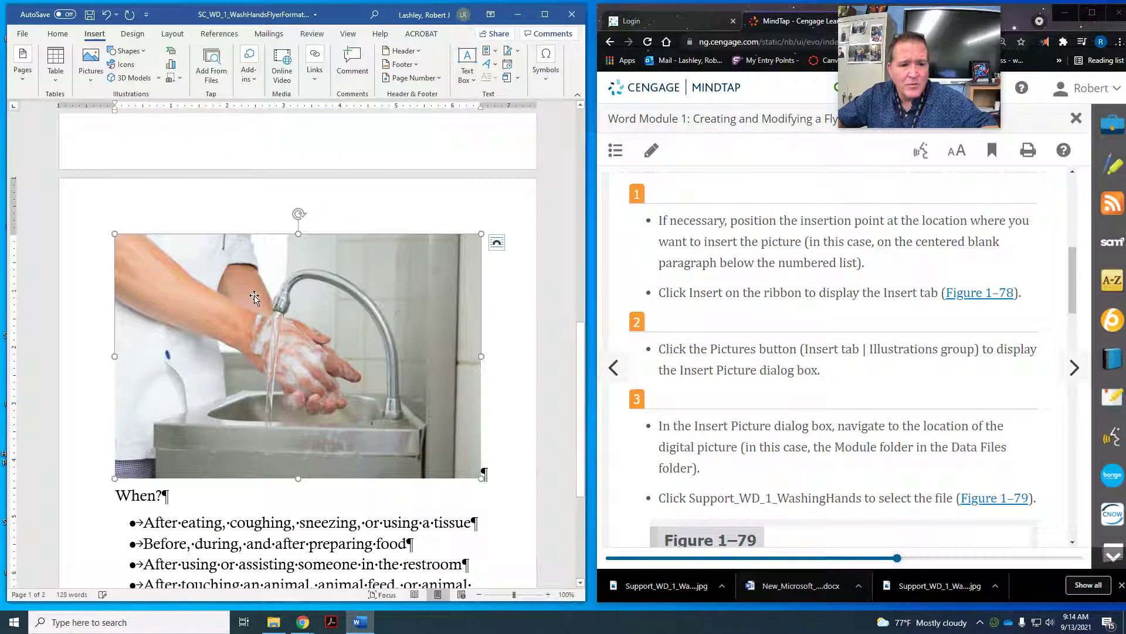
Step: Continue reading the WD 1-7b picture steps and examine Figure 1–79 in the lesson
scroll(912, 349, "down", 3)
scroll(911, 349, "down", 2)
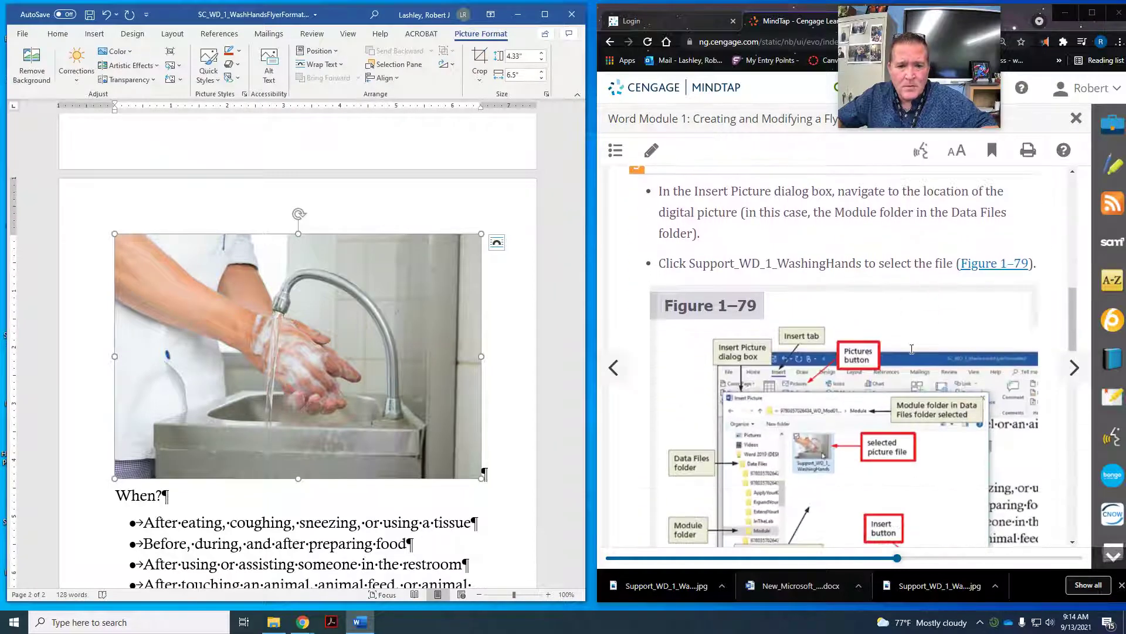
Step: Read the rest of the picture-insertion instructions in the MindTap lesson and the following section on changing the zoom to one page
scroll(921, 346, "down", 3)
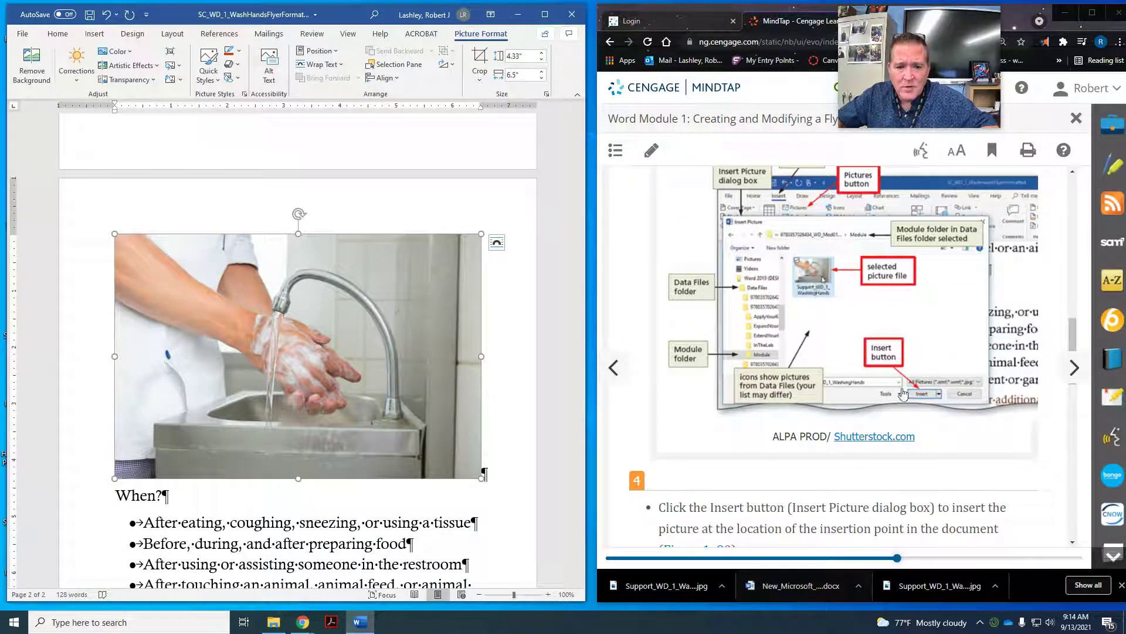
scroll(921, 400, "down", 5)
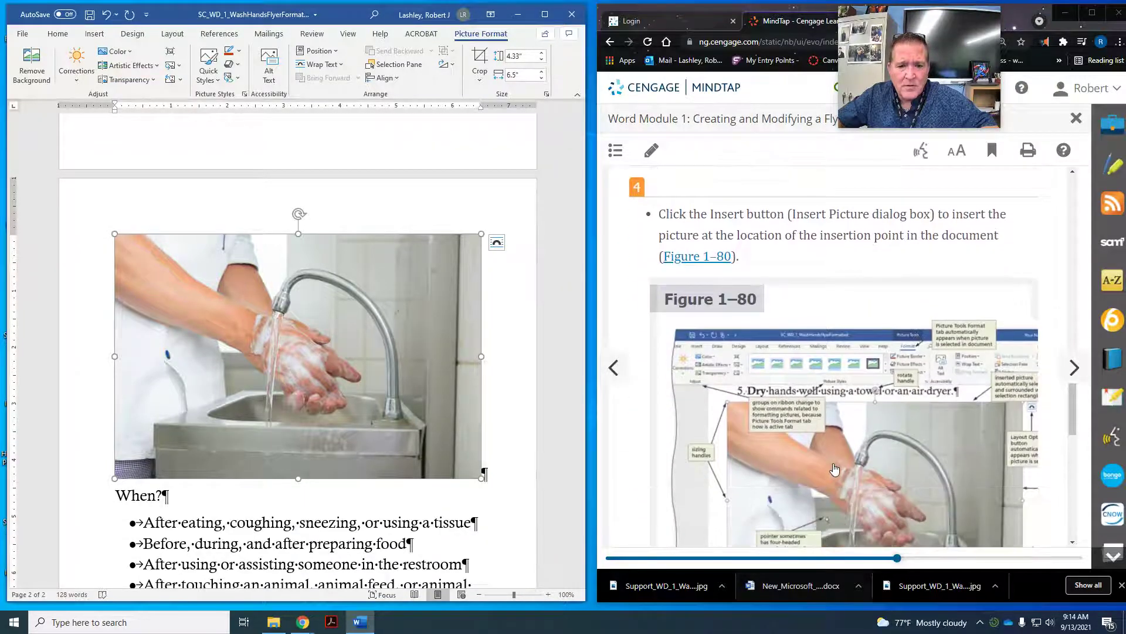
scroll(833, 465, "down", 1)
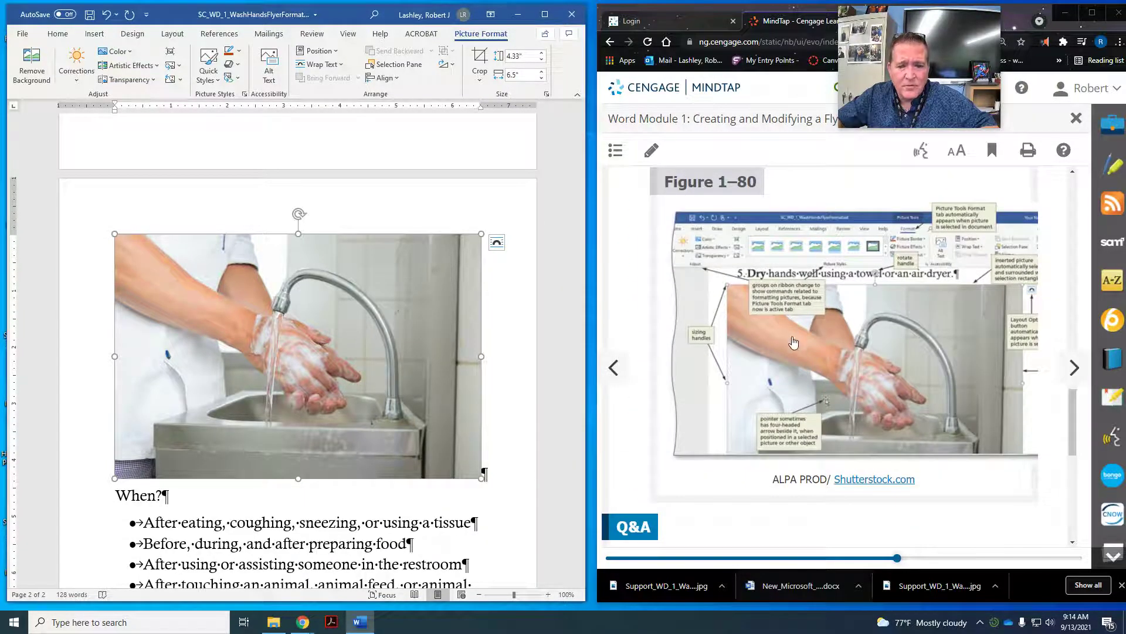
scroll(792, 340, "down", 5)
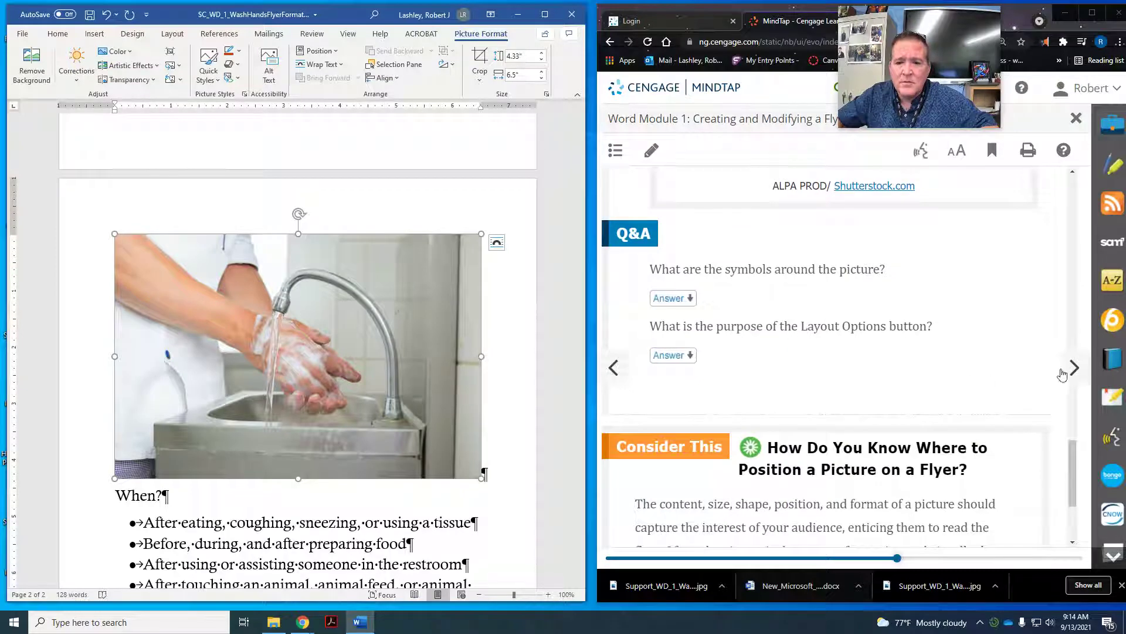
left_click(1063, 372)
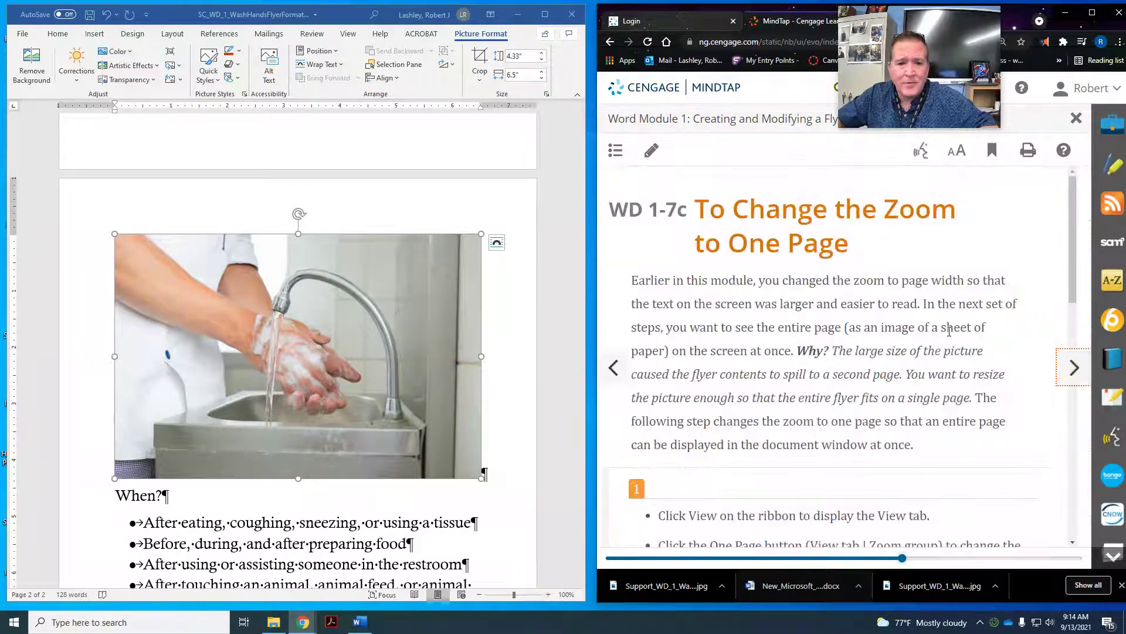
scroll(838, 238, "down", 1)
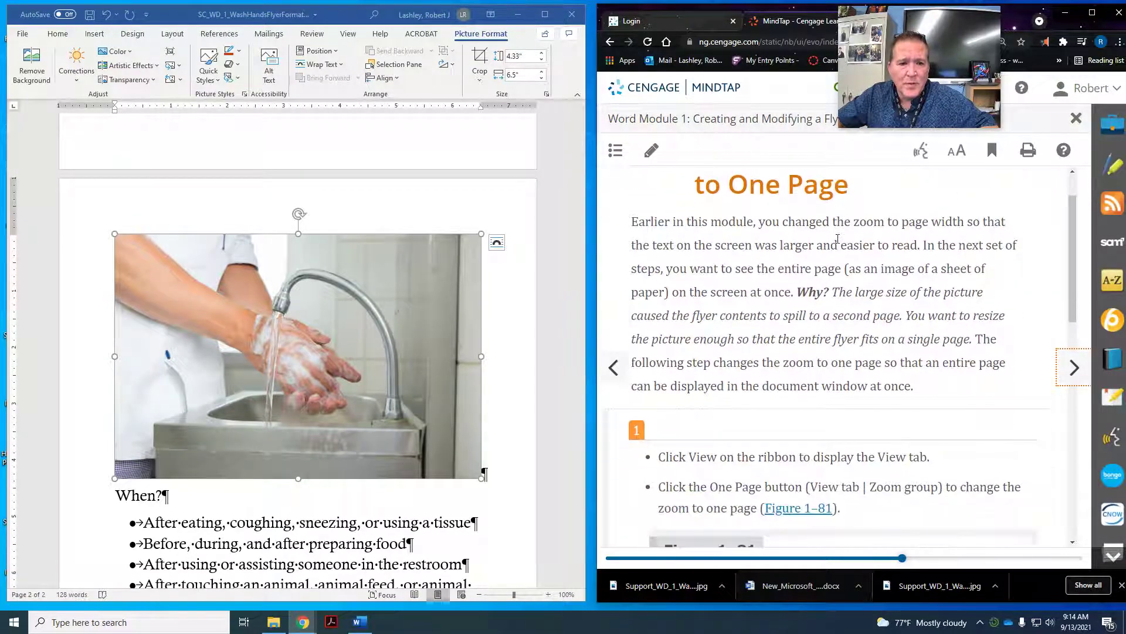
scroll(768, 271, "down", 4)
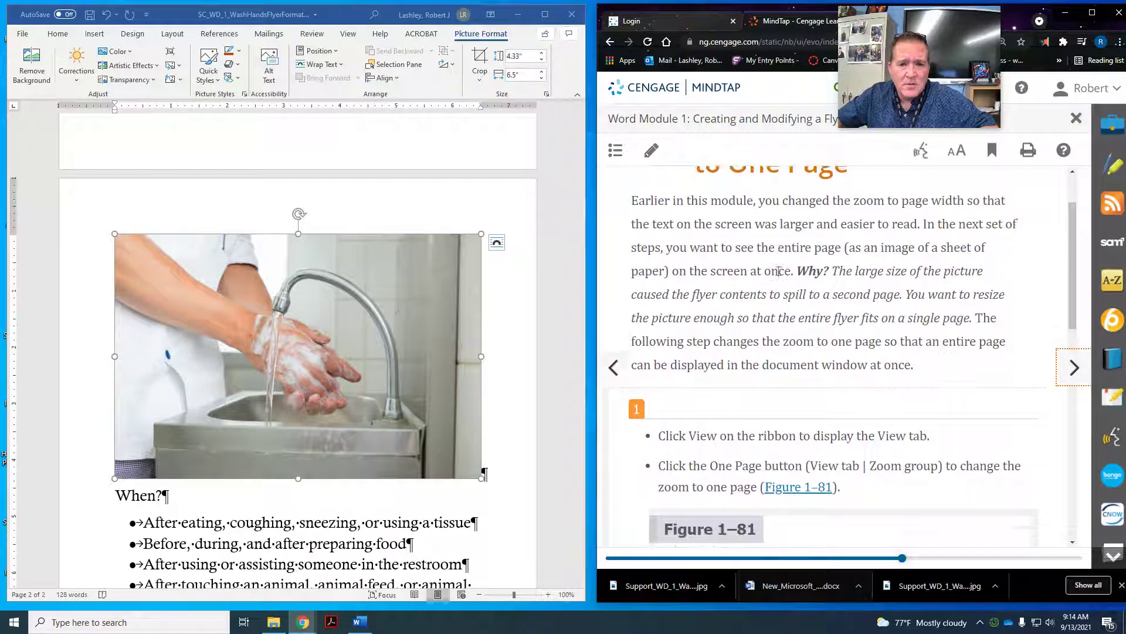
scroll(779, 276, "down", 4)
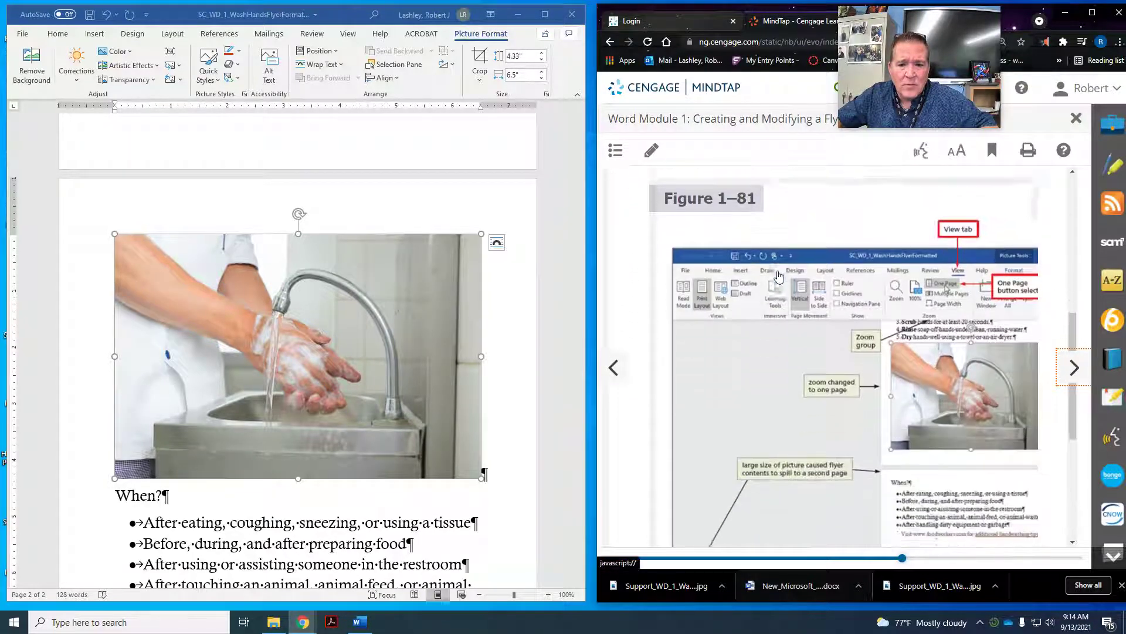
scroll(779, 276, "up", 4)
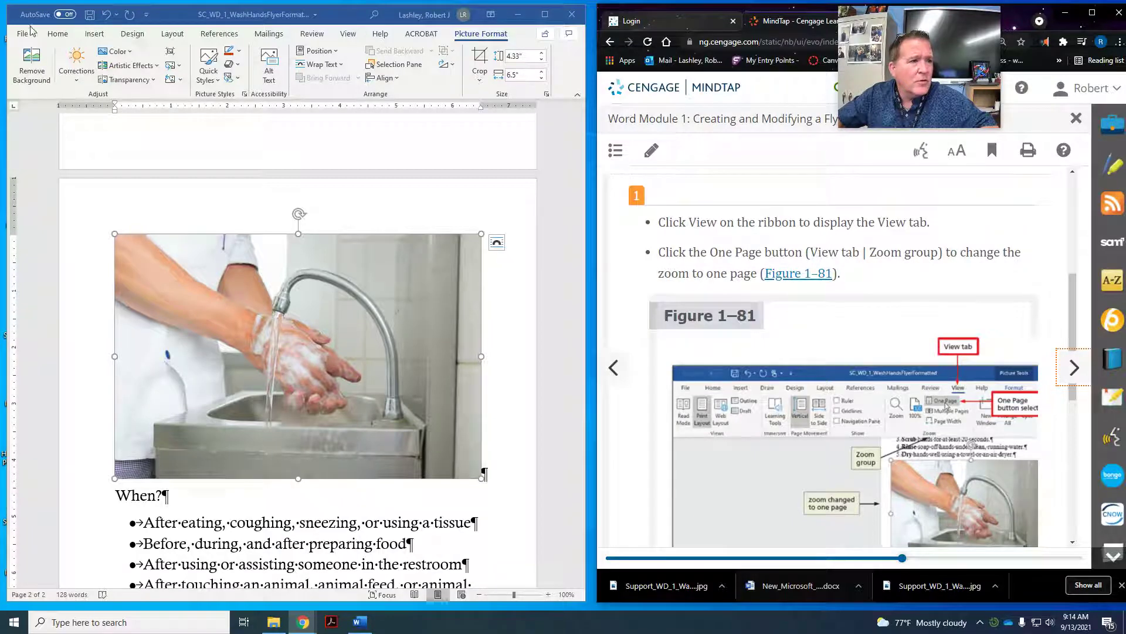
Step: Change the zoom of the flyer document in Word to One Page
left_click(58, 34)
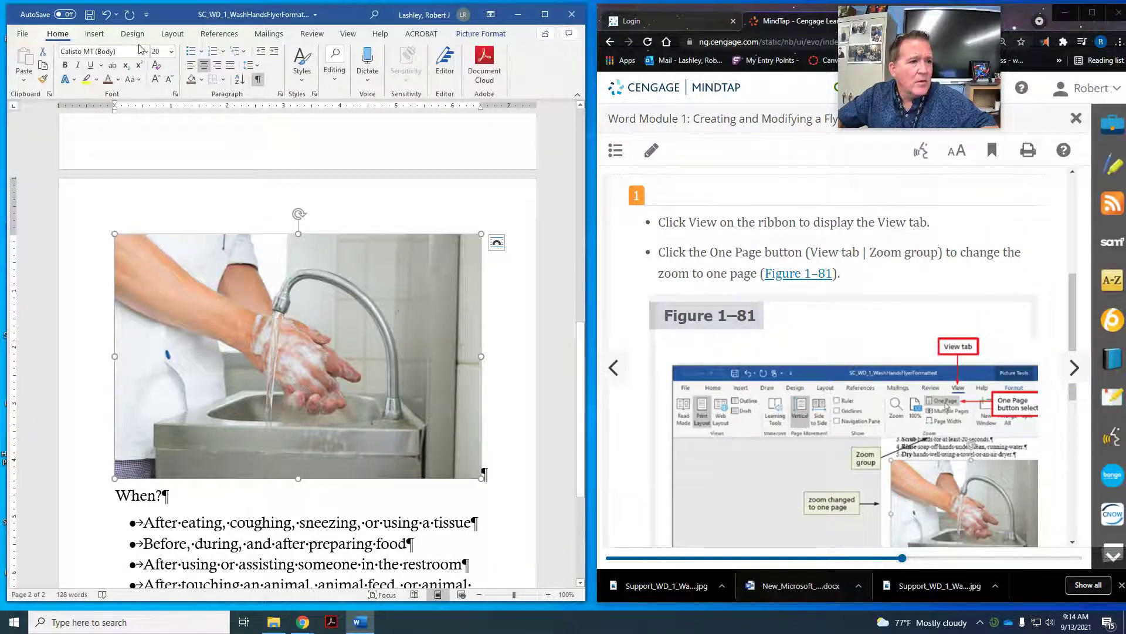
left_click(348, 34)
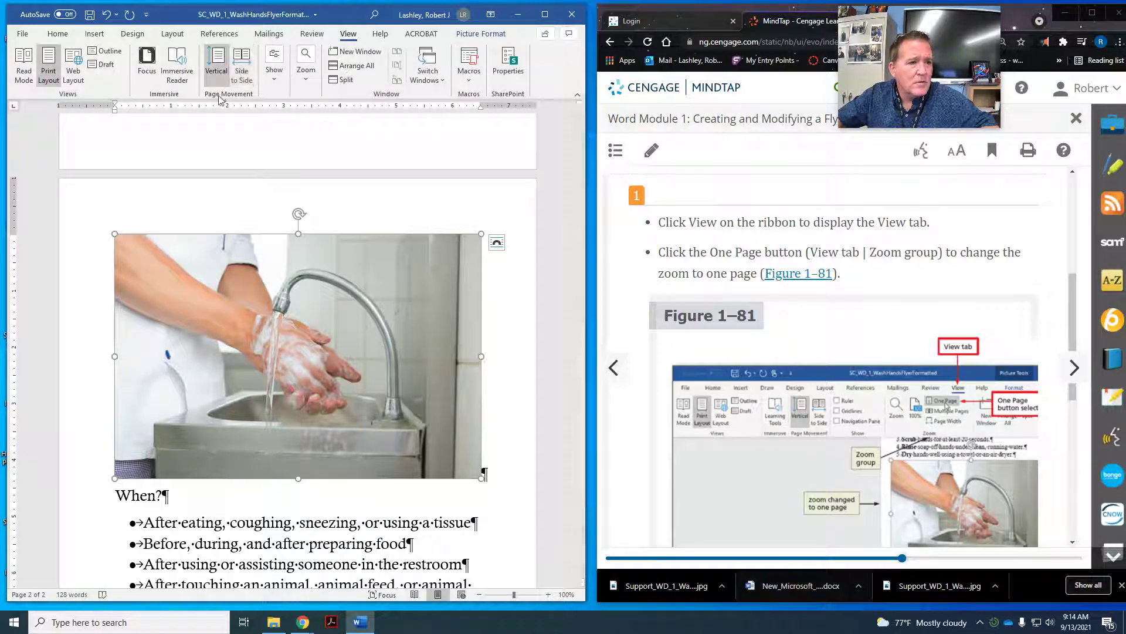
left_click(307, 79)
left_click(367, 106)
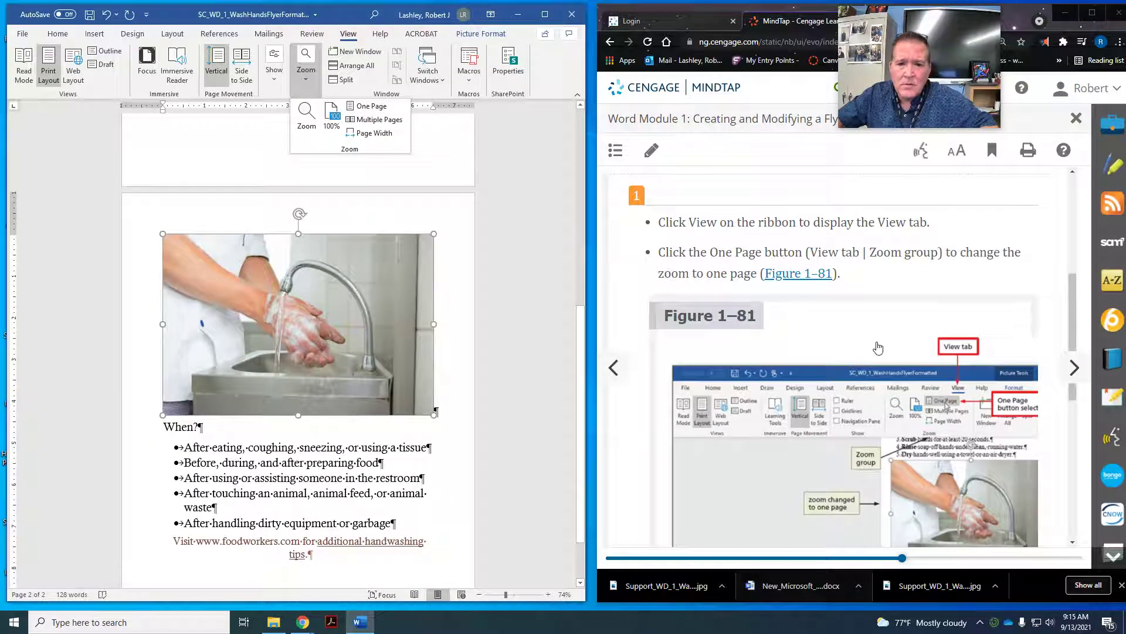
Step: Advance the MindTap lesson to the section on resizing an object proportionally and read its first instructions
scroll(877, 346, "down", 6)
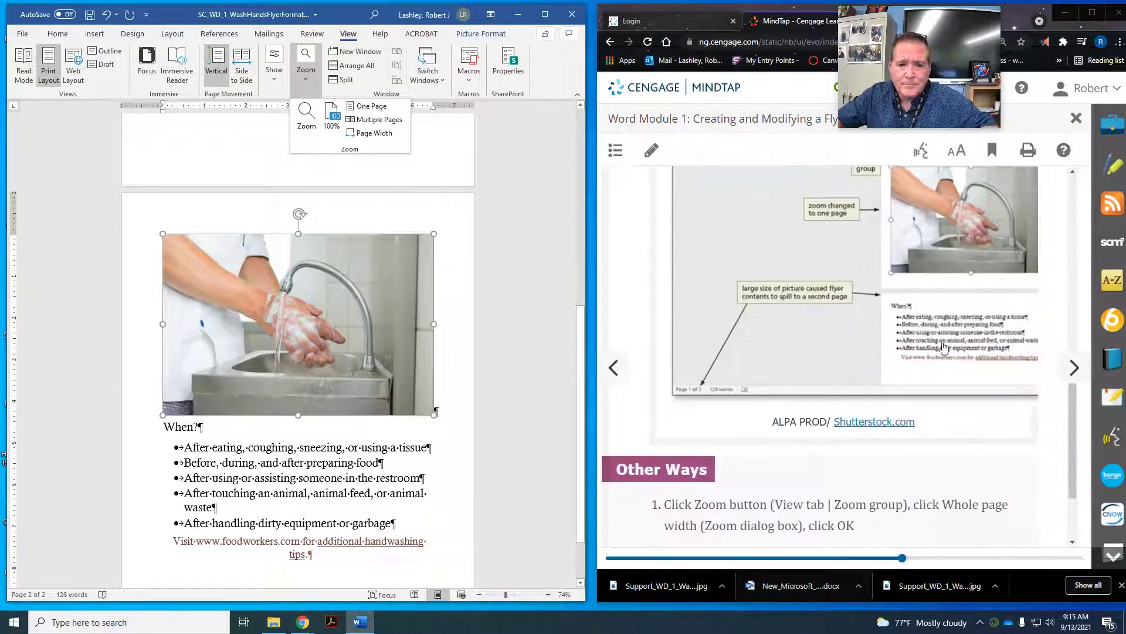
left_click(1073, 367)
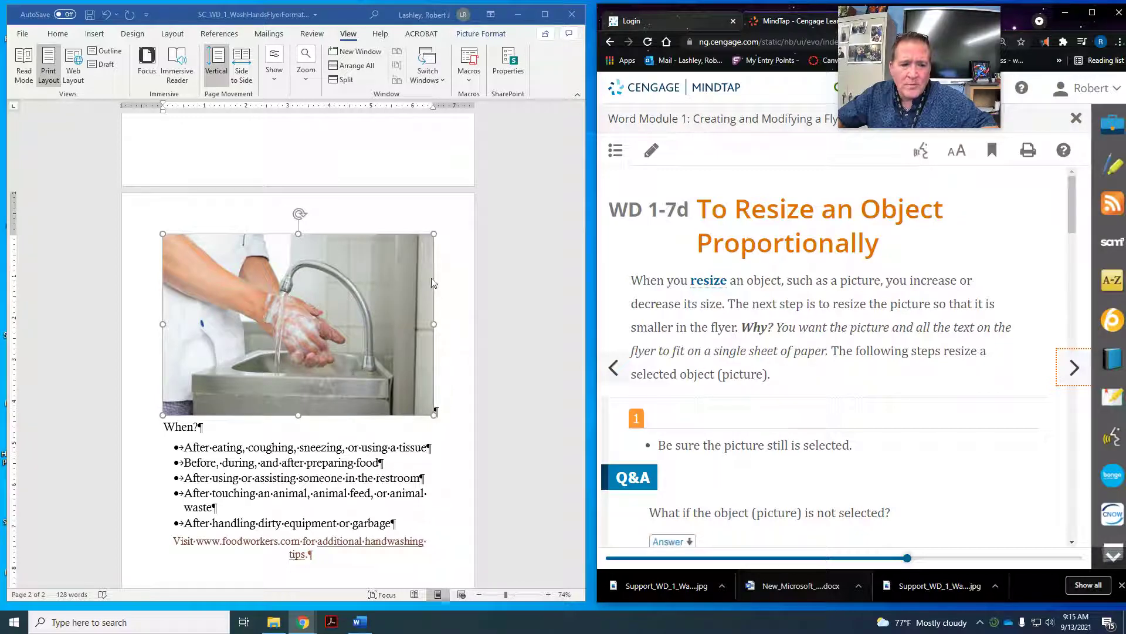
scroll(856, 384, "down", 2)
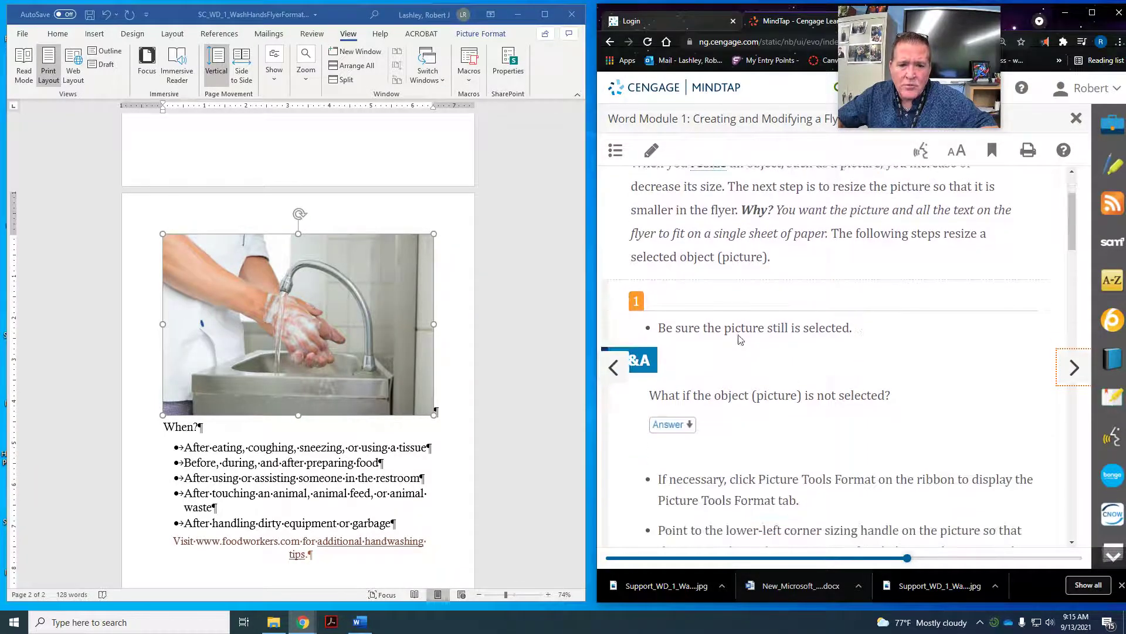
scroll(832, 346, "down", 3)
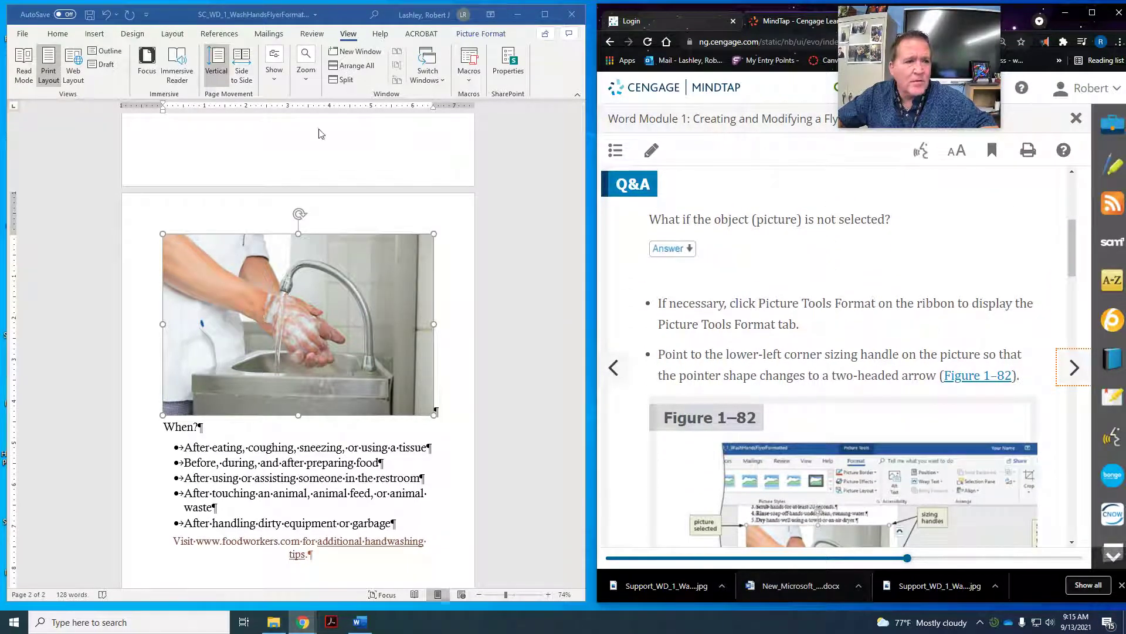
Step: Select the hand-washing picture in the flyer and shrink it proportionally to about 1.77" high by 2.66" wide
left_click(354, 305)
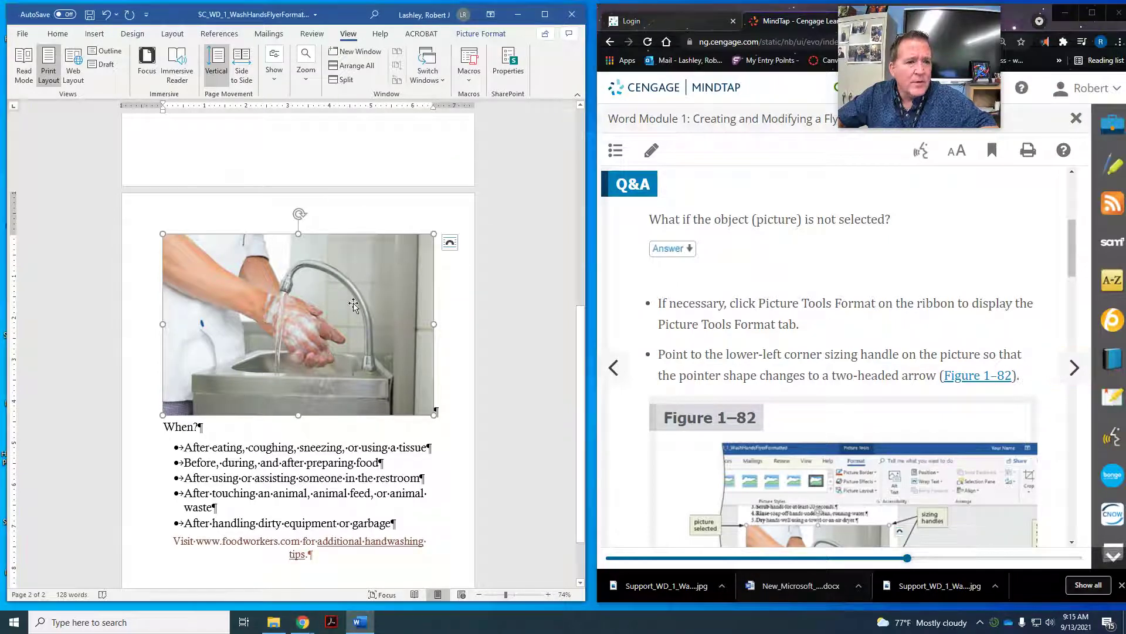
left_click(458, 35)
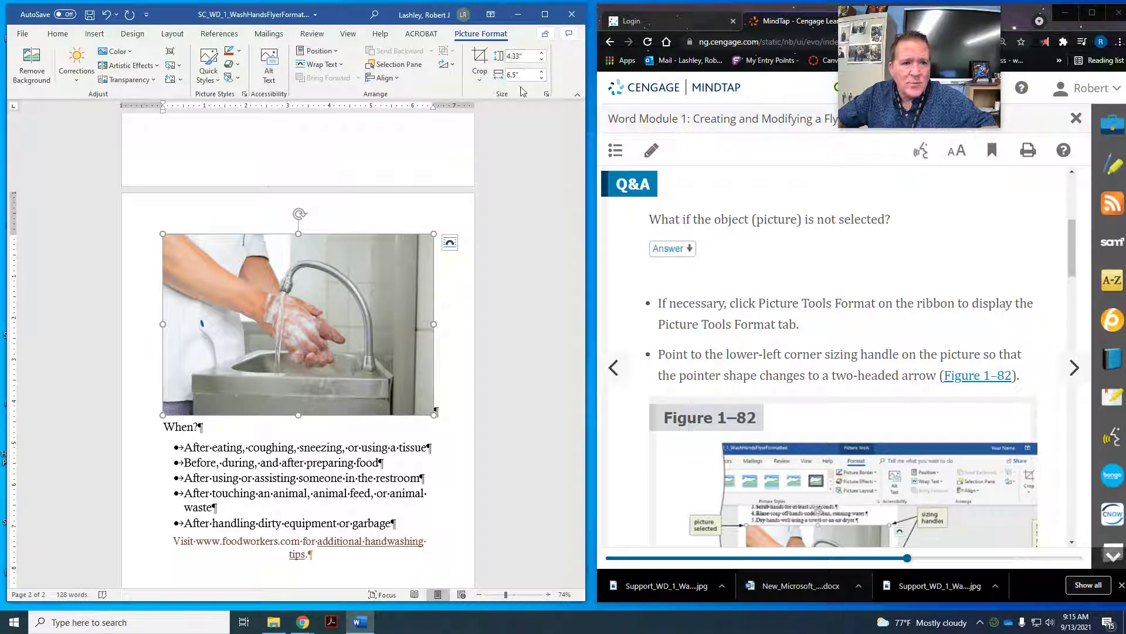
scroll(916, 335, "down", 2)
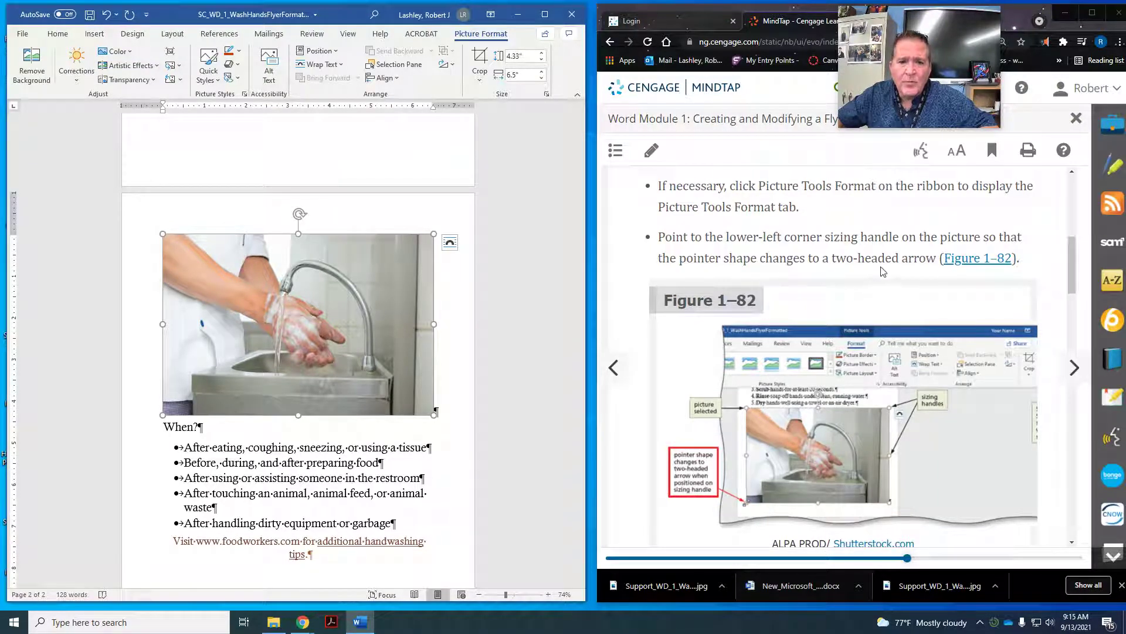
scroll(854, 321, "down", 6)
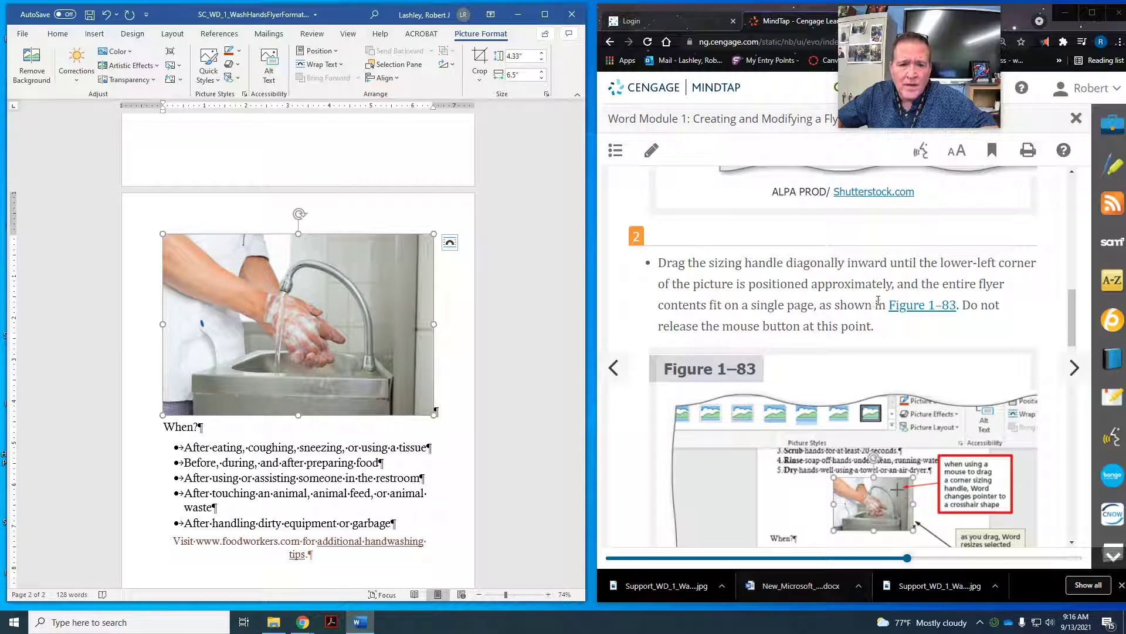
scroll(878, 301, "down", 1)
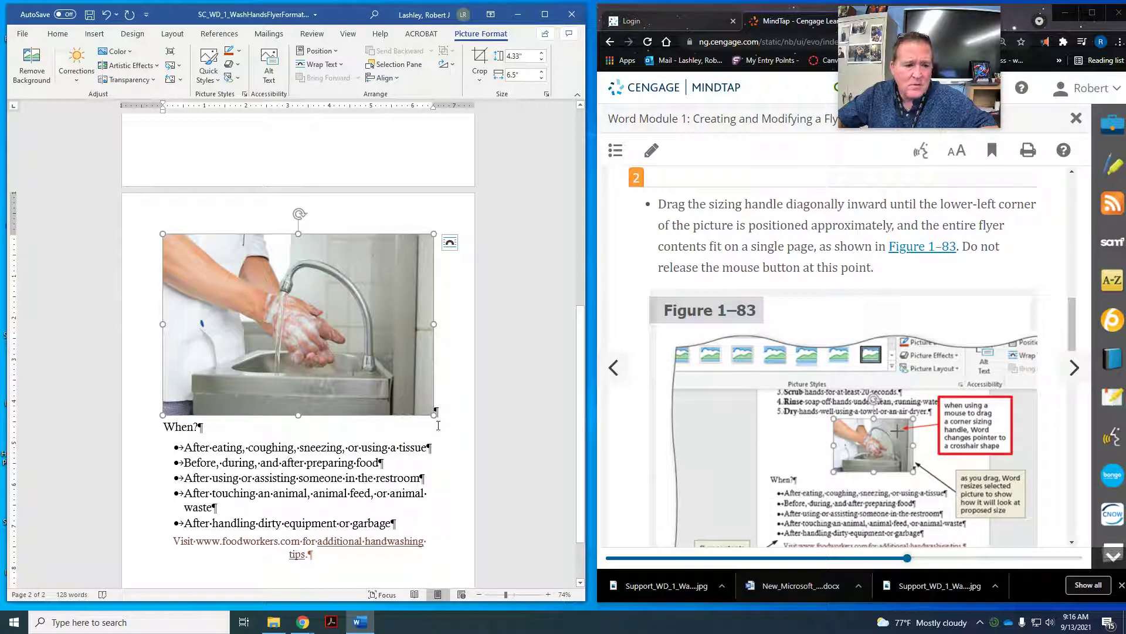
left_click_drag(434, 414, 274, 307)
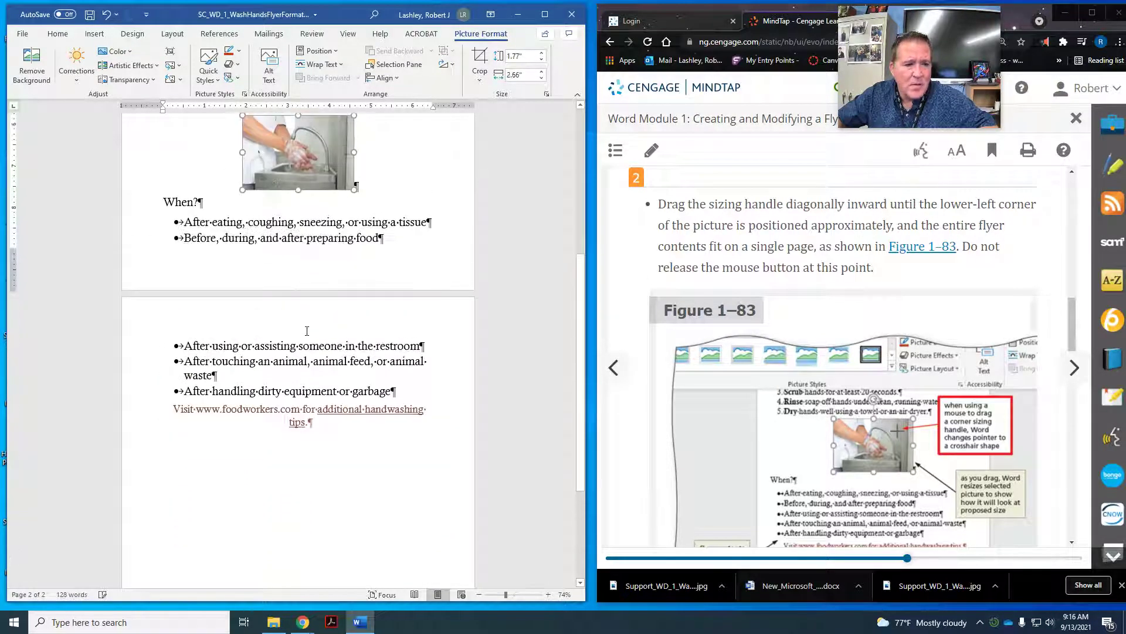
scroll(311, 335, "up", 5)
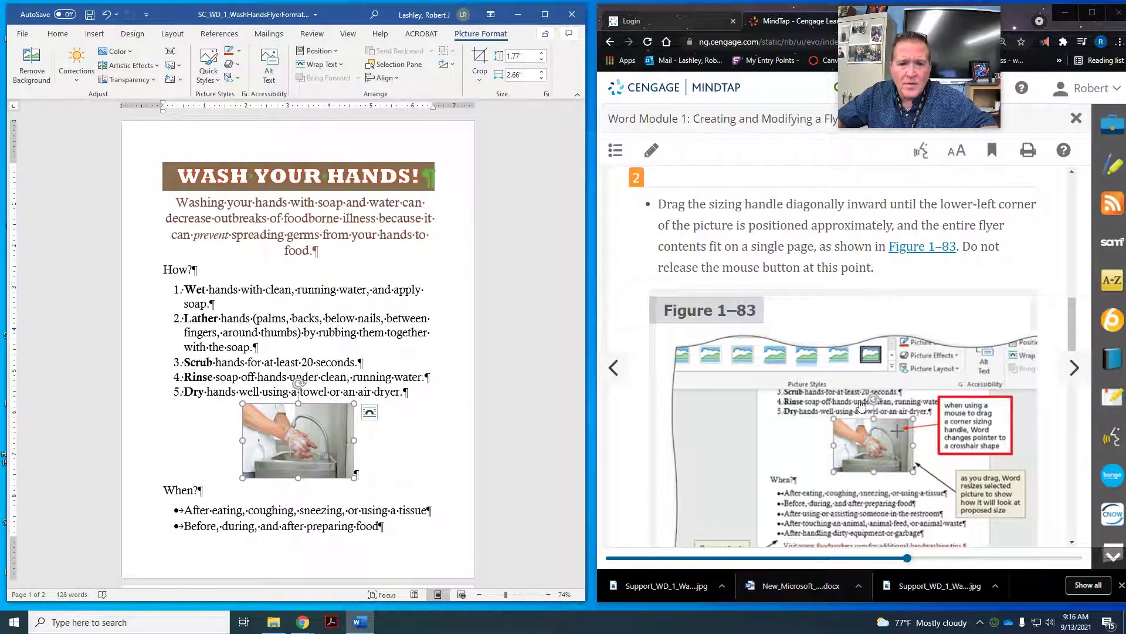
Step: Check the lesson's target picture size and enlarge the hand-washing picture proportionally to about 2.04" high by 3.06" wide
scroll(860, 405, "down", 5)
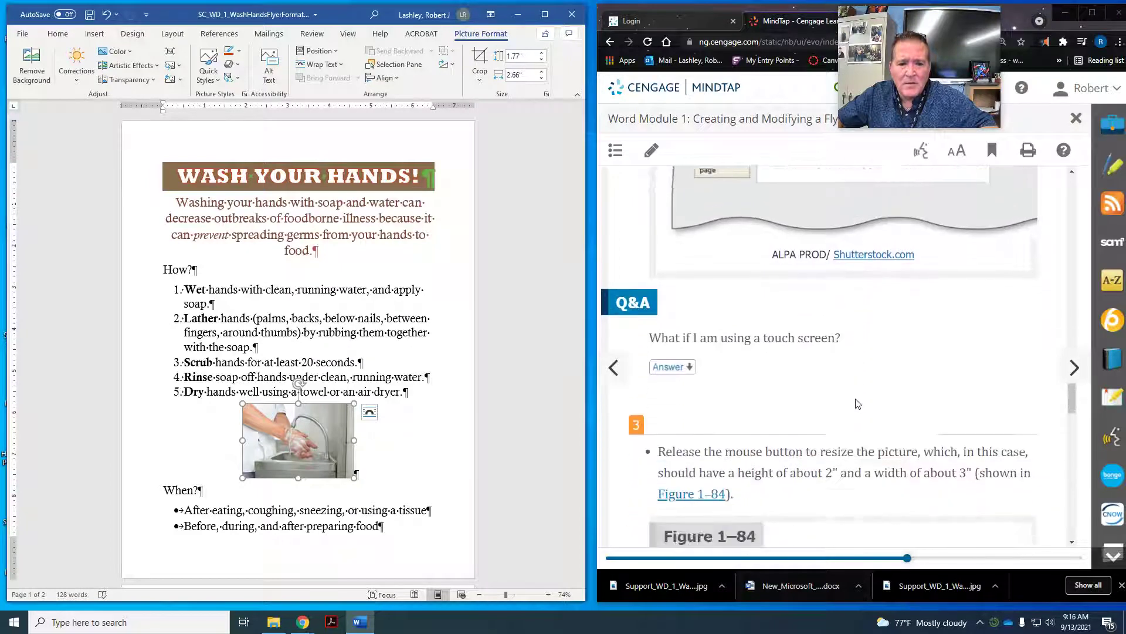
scroll(858, 403, "down", 1)
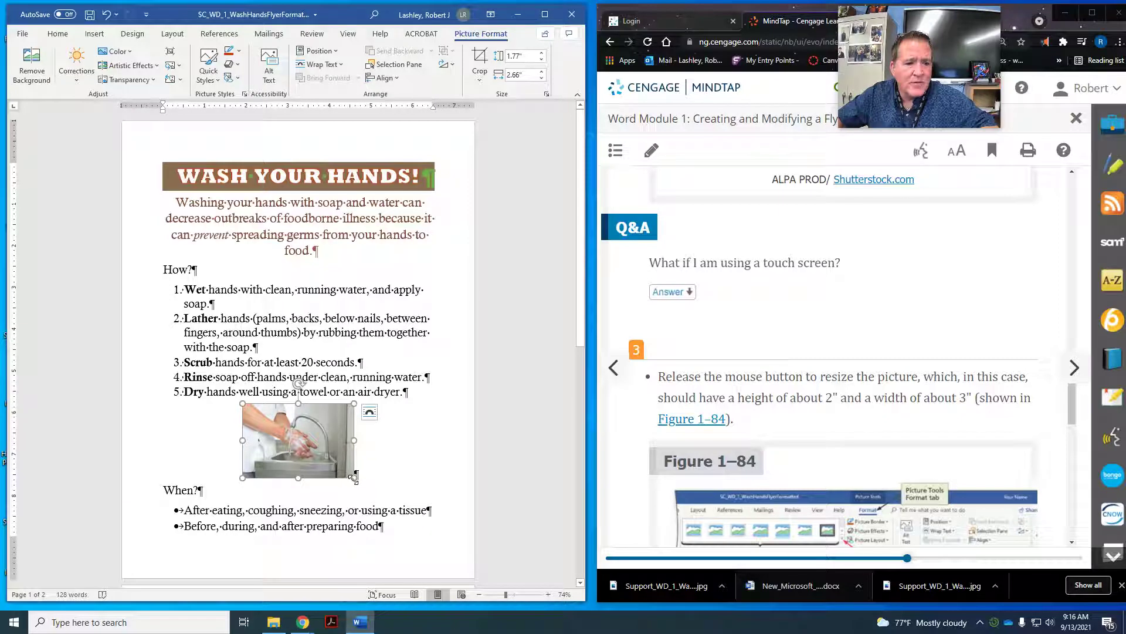
left_click_drag(353, 478, 361, 487)
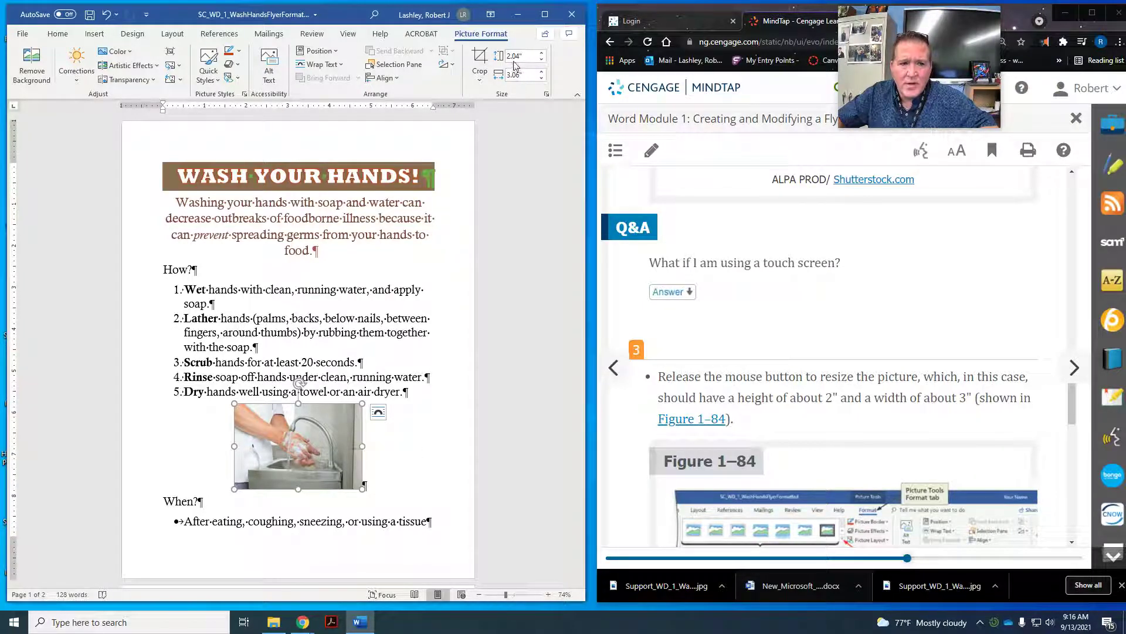
Step: Read the remaining resizing instructions in the MindTap lesson and the opening of the next section on applying a picture style
scroll(927, 423, "down", 5)
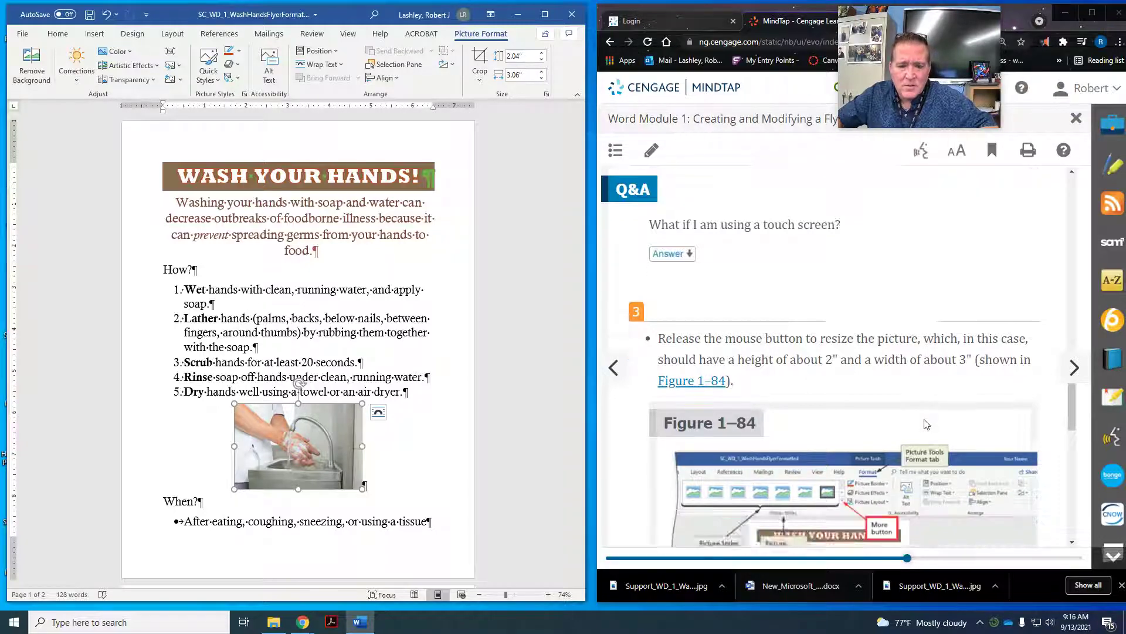
scroll(906, 410, "up", 5)
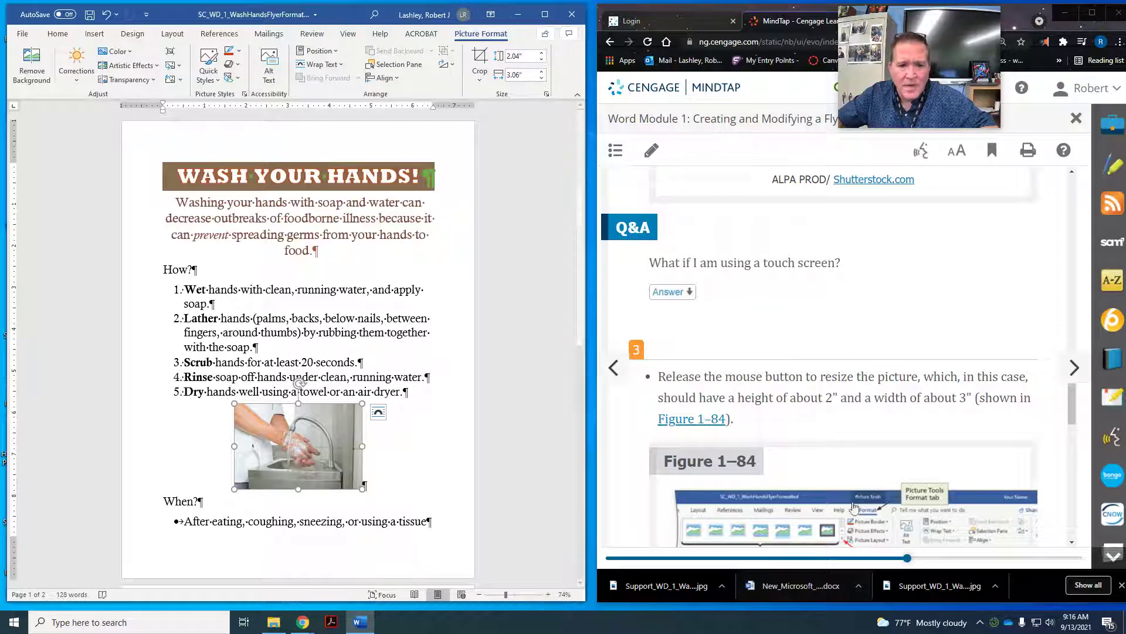
scroll(897, 470, "down", 5)
scroll(892, 505, "down", 5)
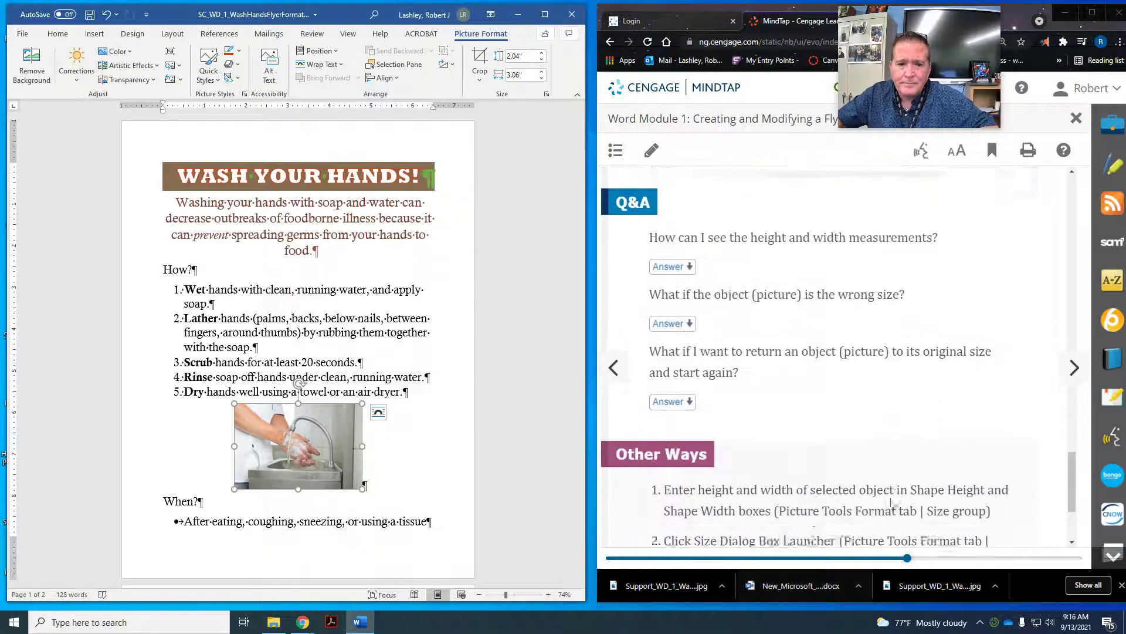
left_click(1074, 370)
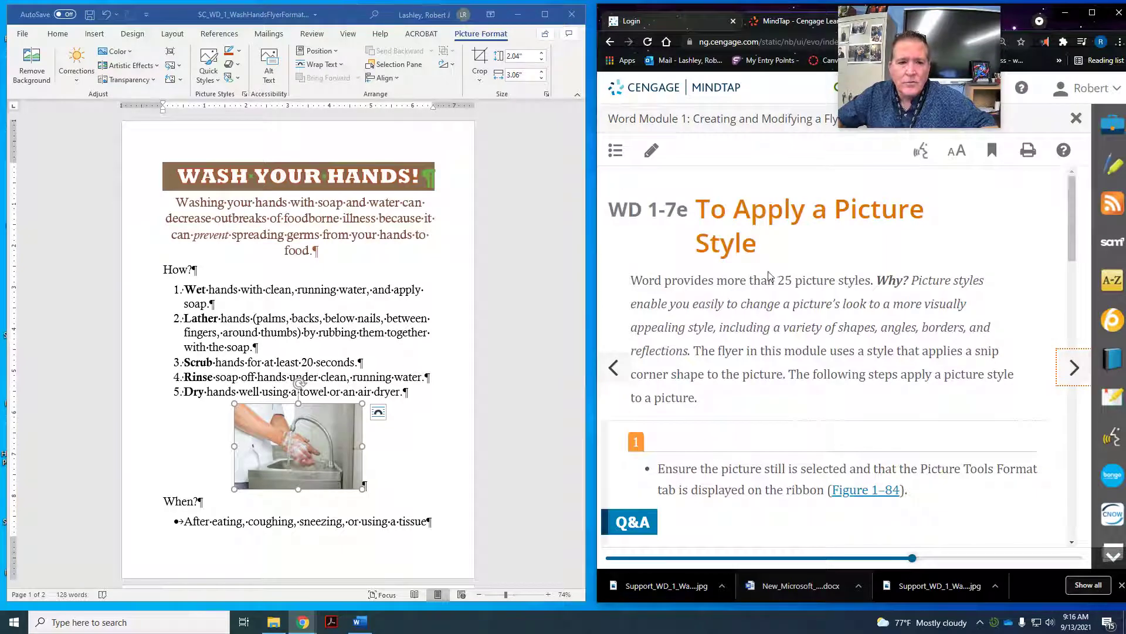
scroll(770, 275, "down", 2)
scroll(773, 273, "up", 1)
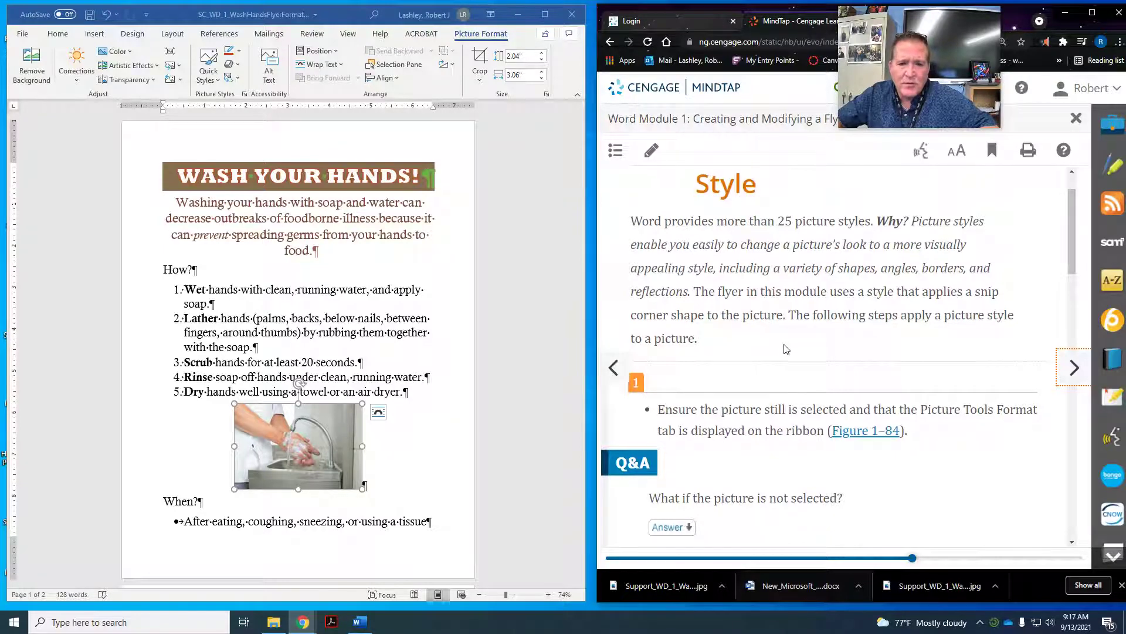
scroll(780, 348, "down", 3)
scroll(784, 348, "up", 1)
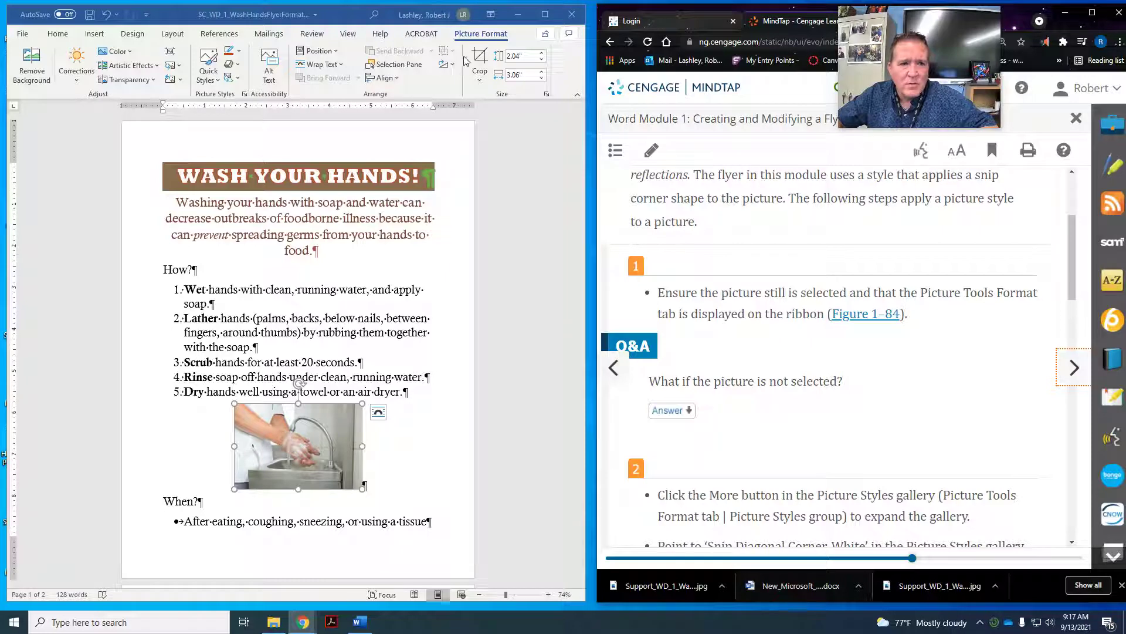
Step: Deselect the hand-washing picture in the flyer and select it again to bring back its picture formatting options
left_click(485, 35)
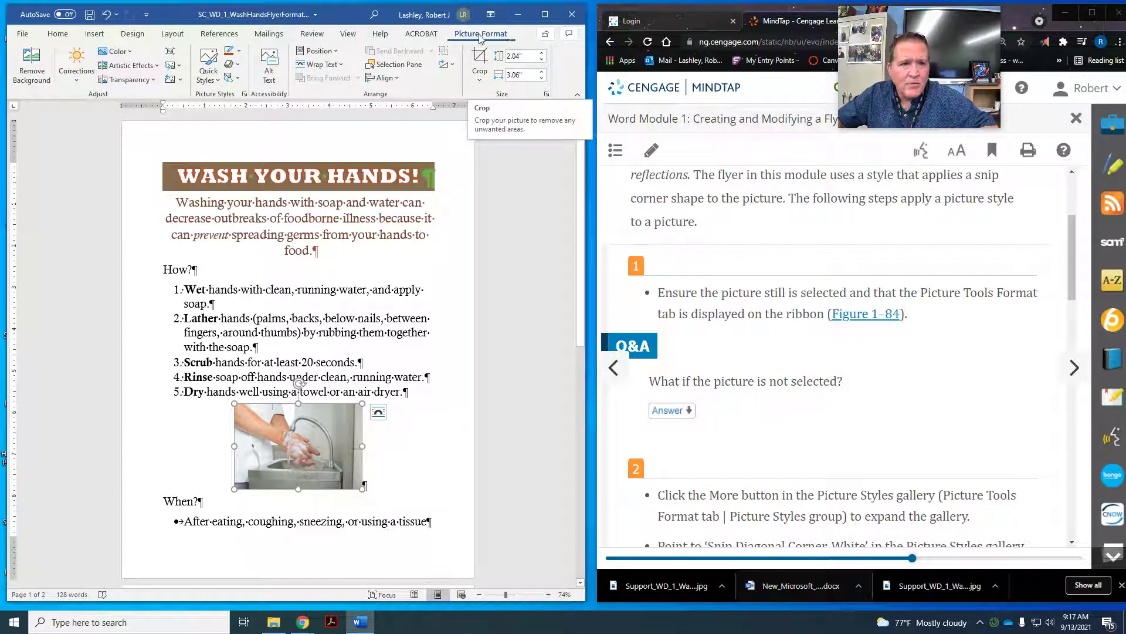
left_click(400, 237)
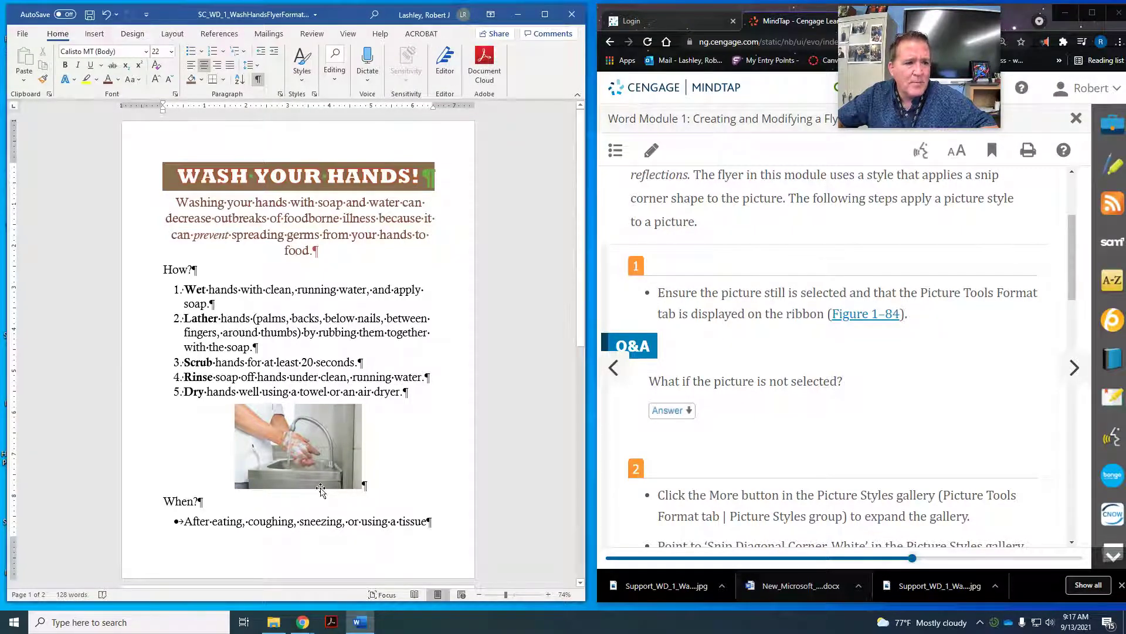
left_click(330, 448)
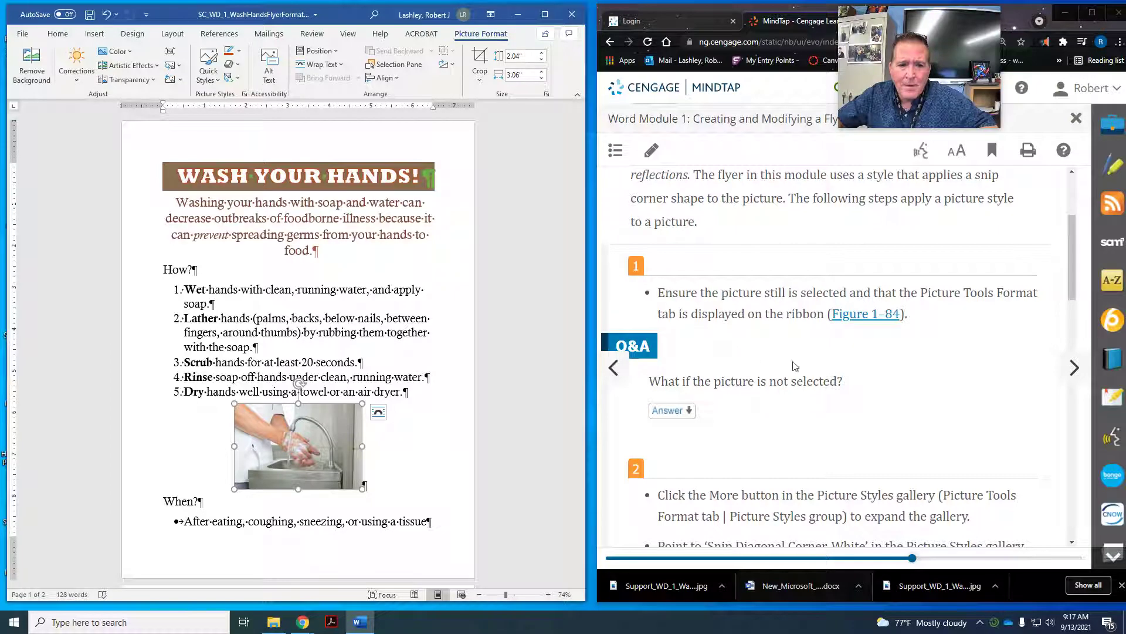
Step: Apply the 'Snip Diagonal Corner, White' picture style to the hand-washing picture, following the lesson's picture style instructions
scroll(786, 435, "down", 3)
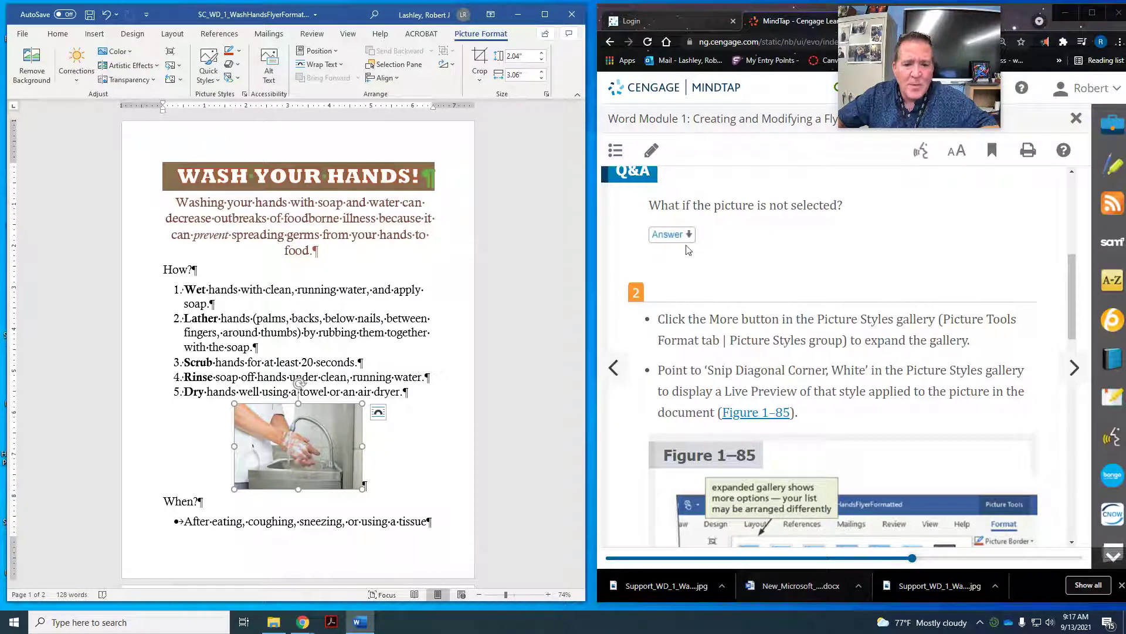
scroll(722, 259, "down", 2)
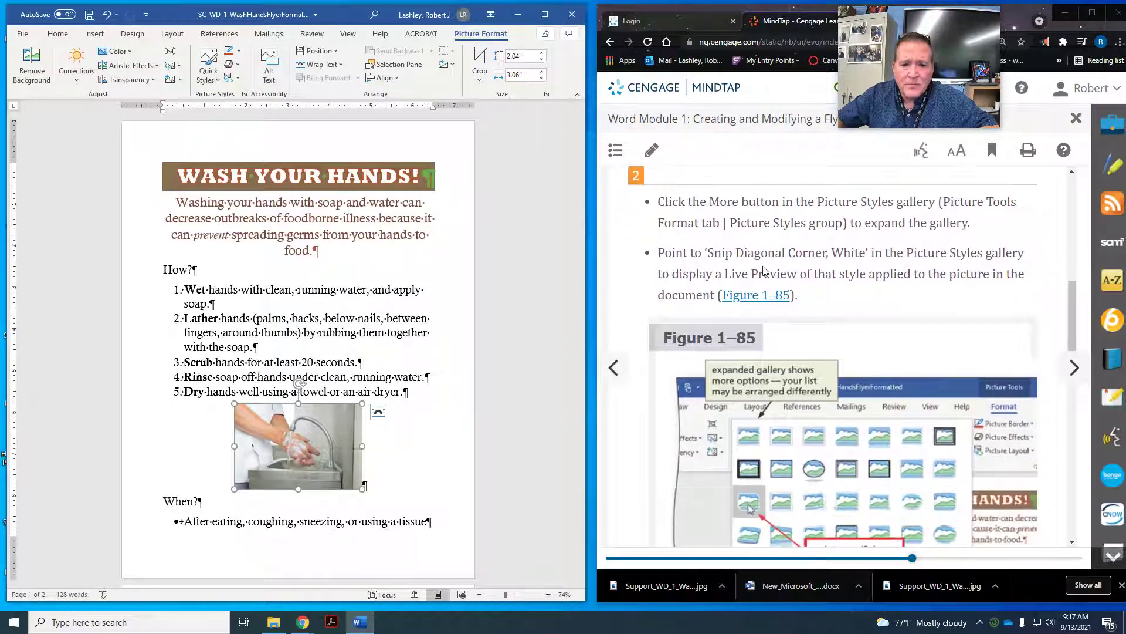
left_click(550, 17)
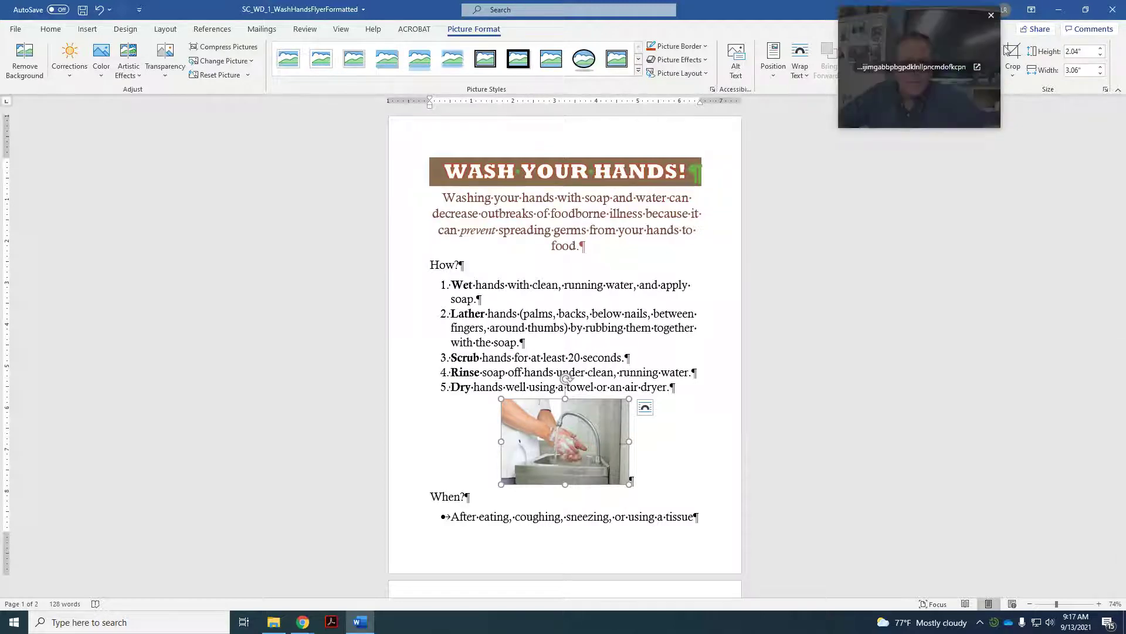
left_click(1086, 9)
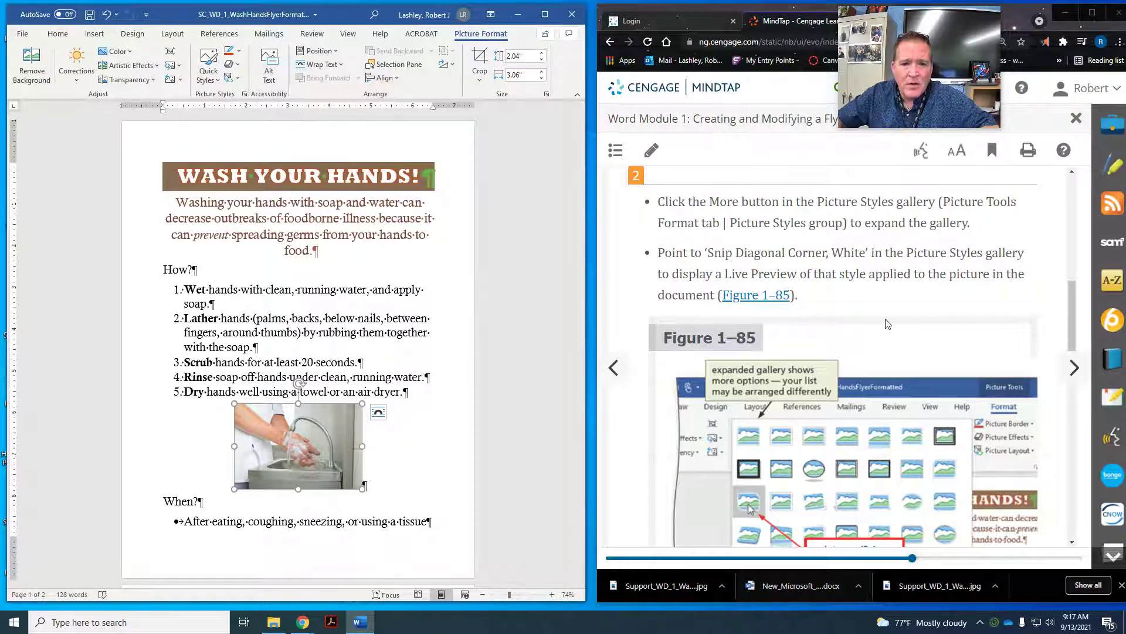
scroll(889, 323, "down", 1)
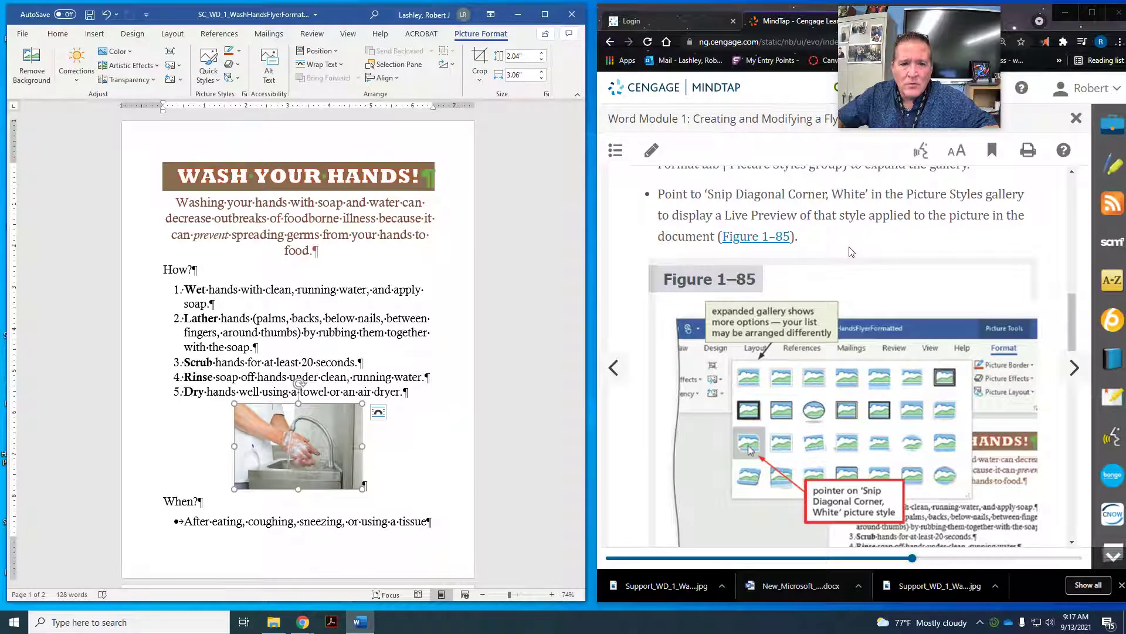
scroll(848, 210, "up", 1)
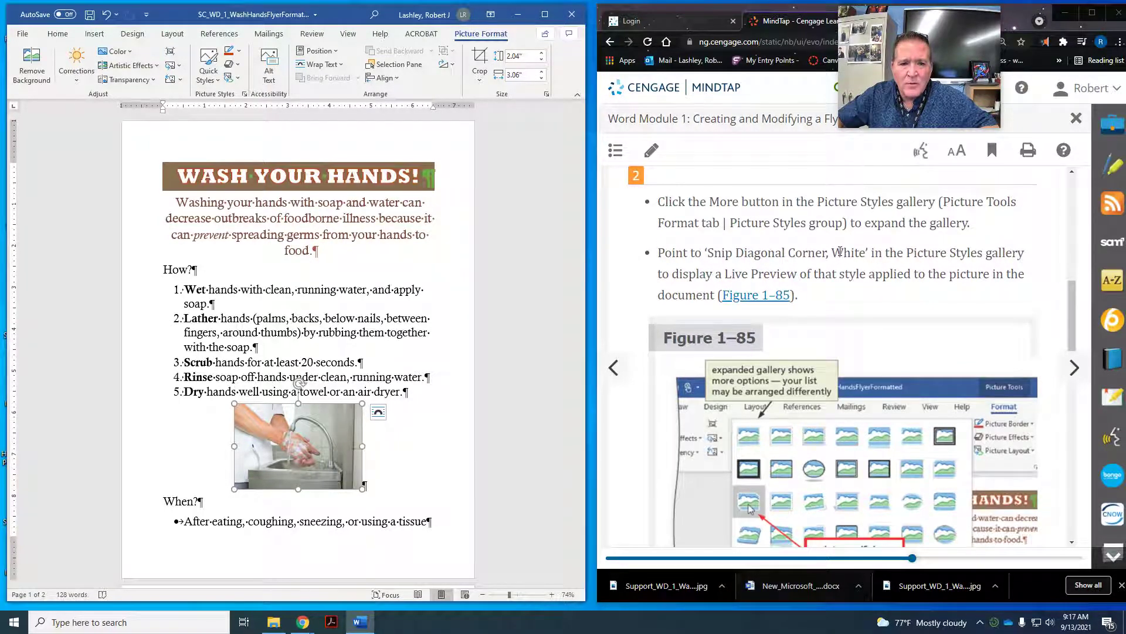
left_click(217, 80)
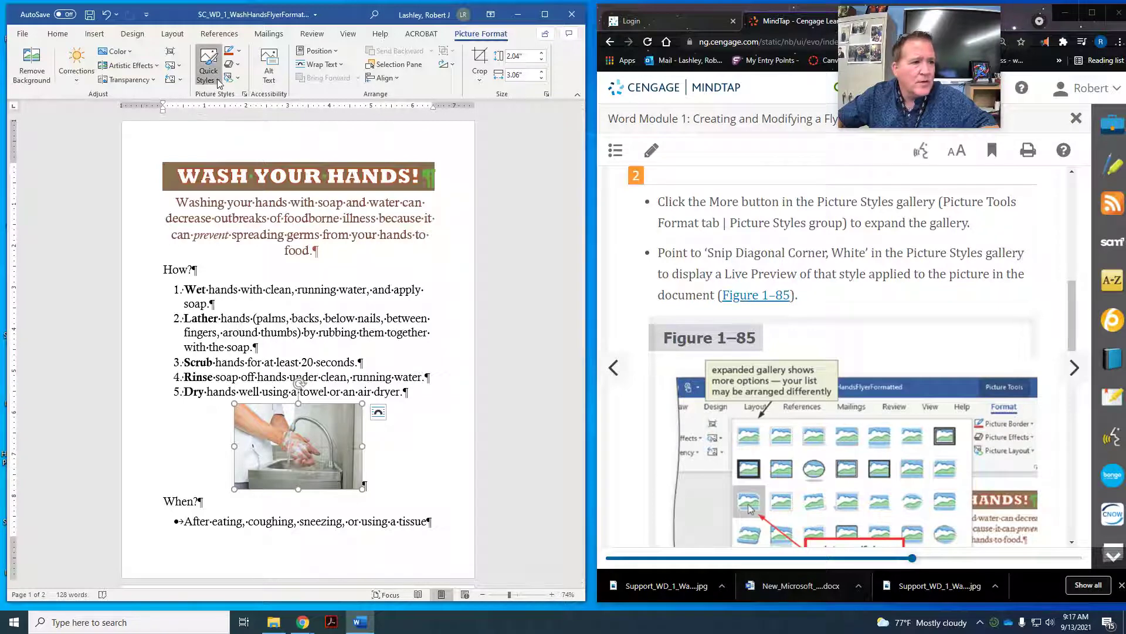
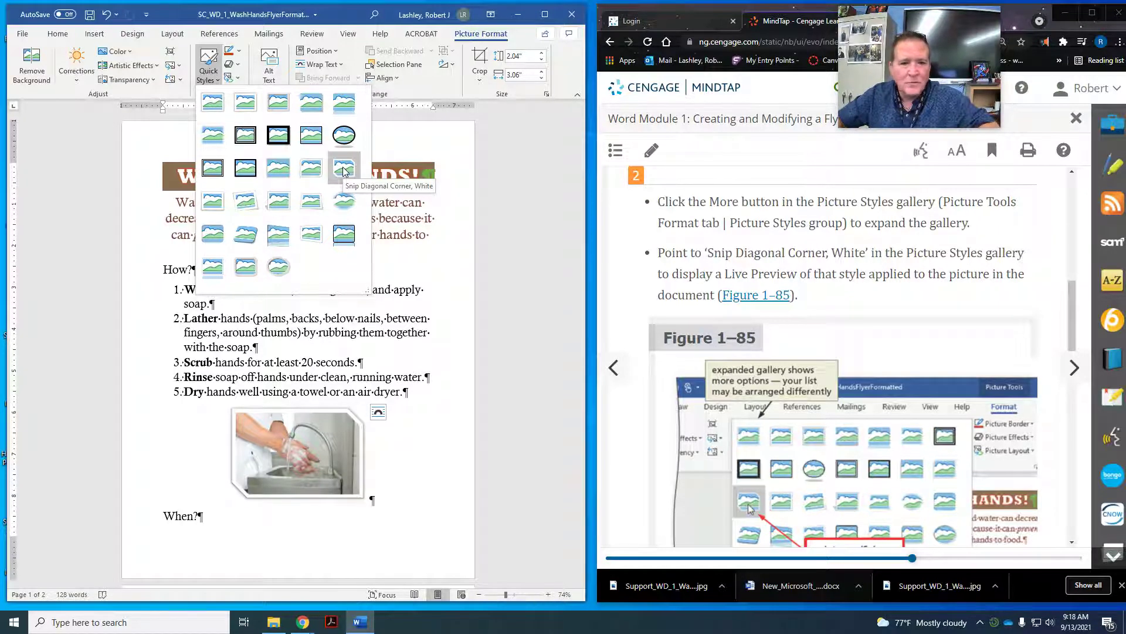
left_click(343, 171)
Step: Move the MindTap lesson on to 'To Apply a Picture Effect' and read its instructions for adding a shadow
scroll(852, 380, "down", 5)
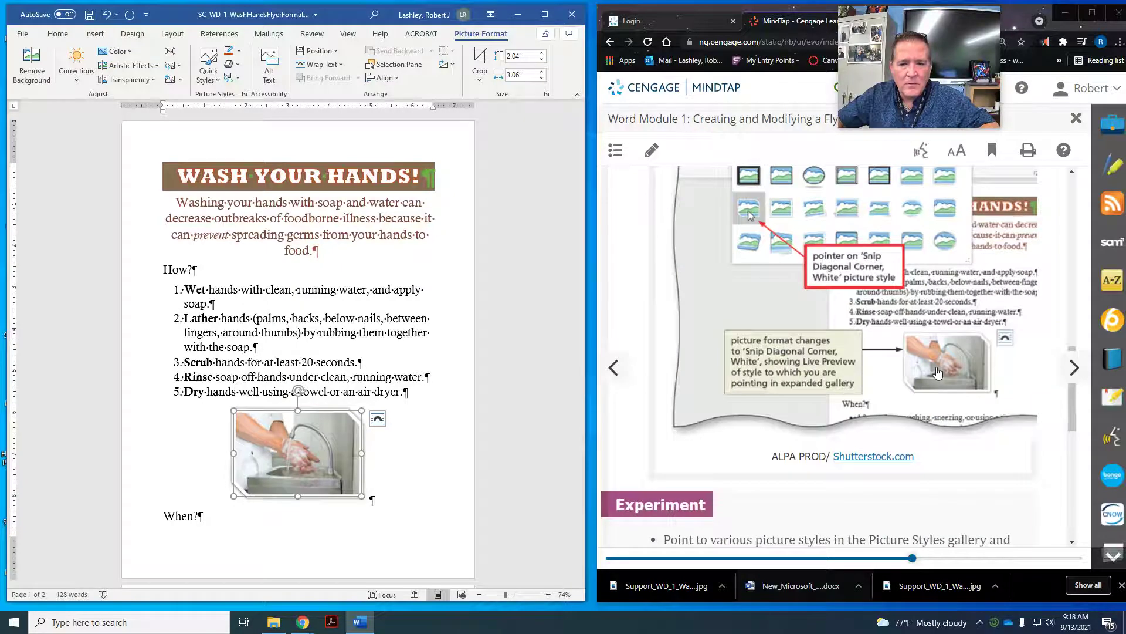
left_click(1074, 367)
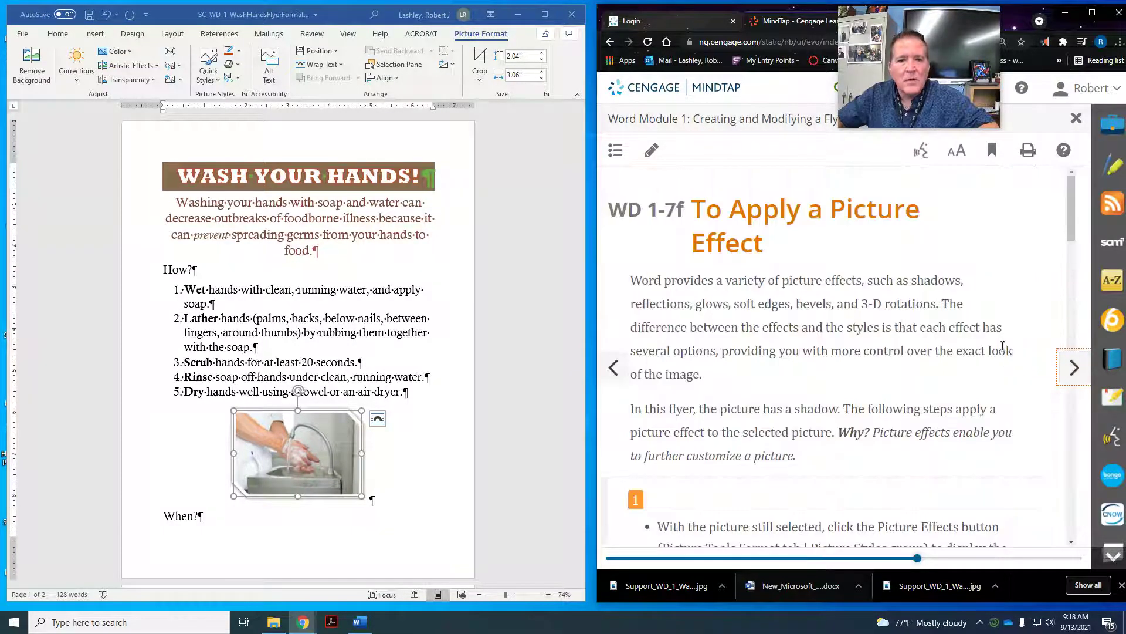
scroll(865, 272, "down", 1)
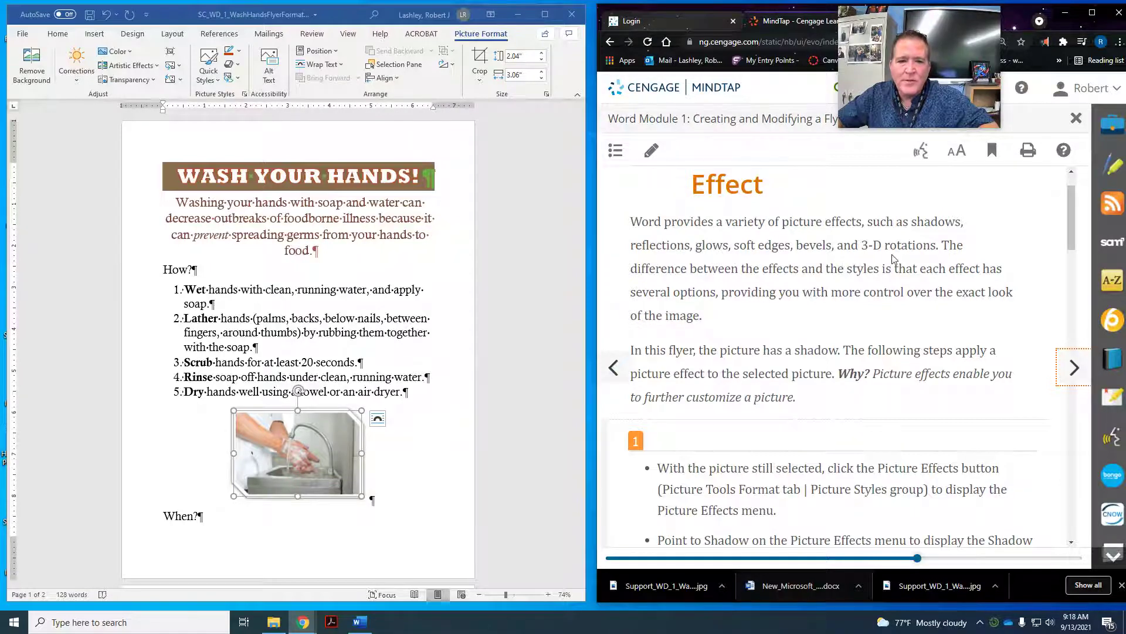
scroll(886, 267, "down", 5)
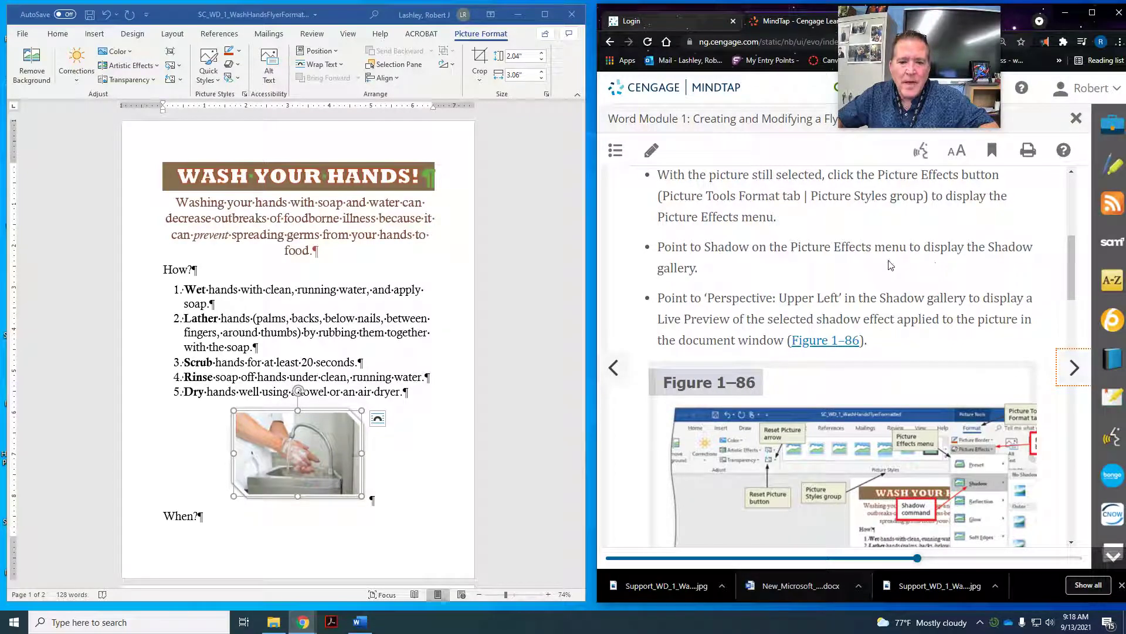
Step: Apply the 'Perspective: Upper Left' shadow effect to the hand-washing picture
left_click(239, 79)
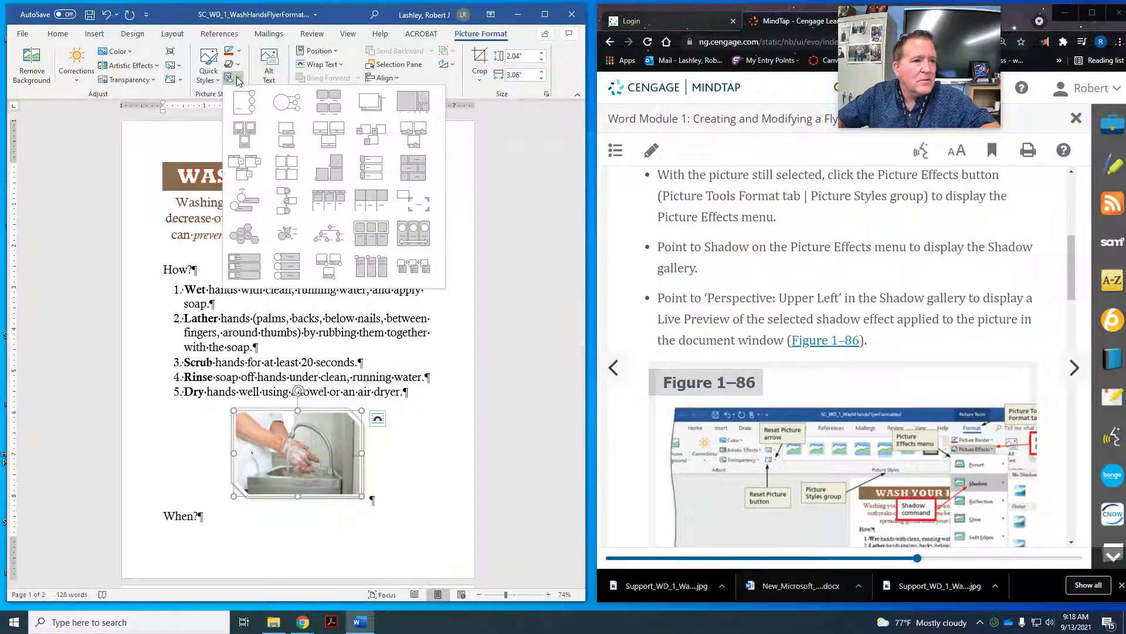
left_click(240, 63)
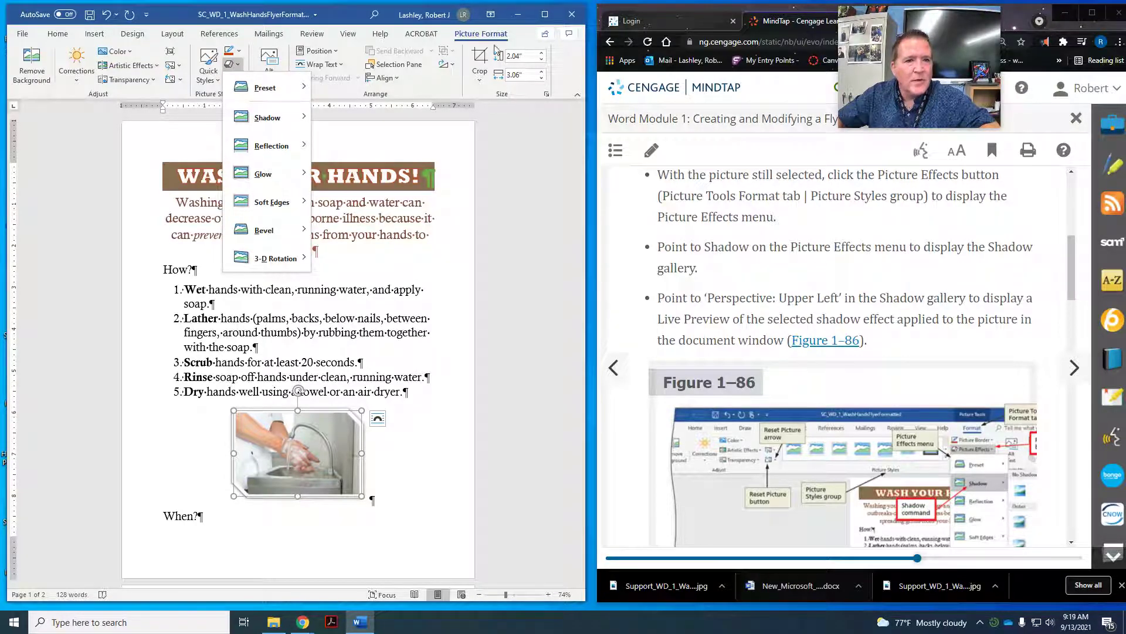
left_click(553, 18)
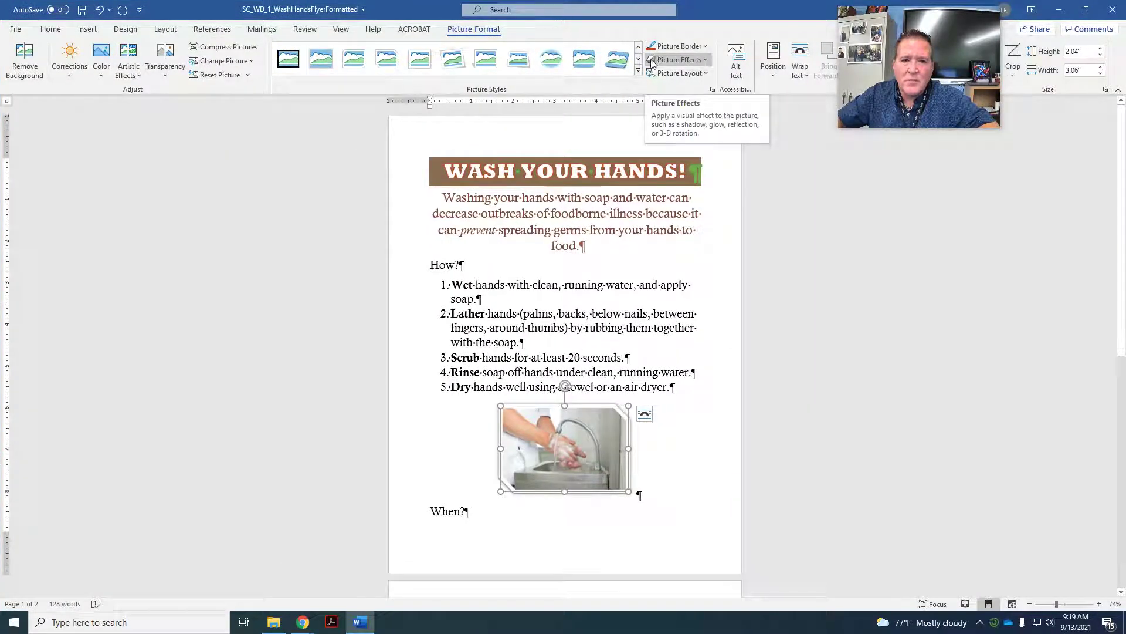
left_click(1086, 9)
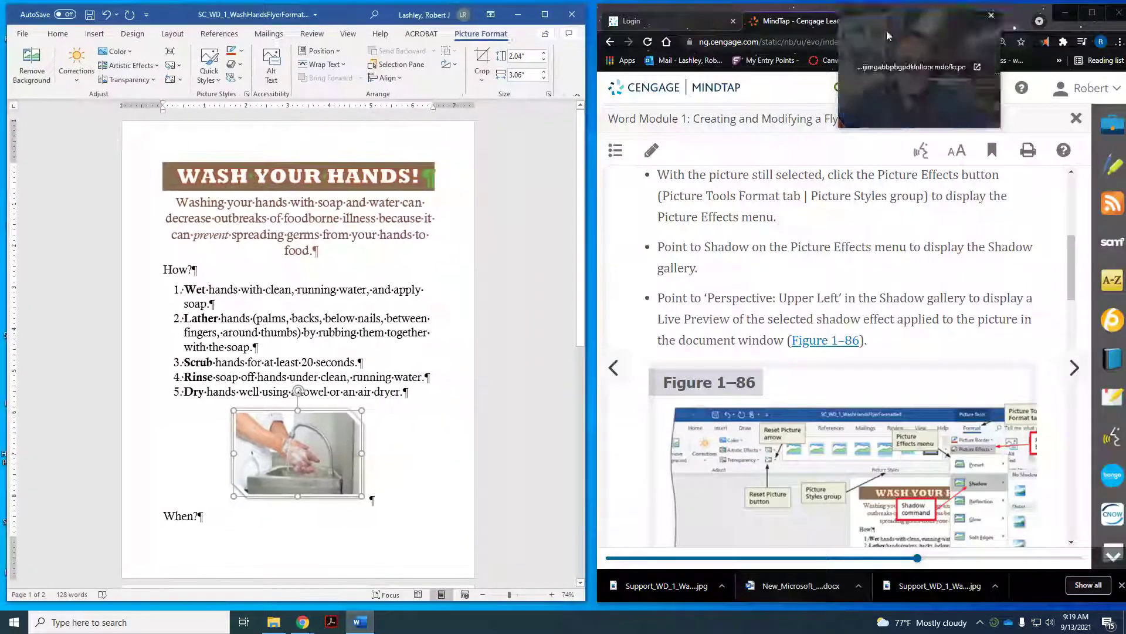
left_click(238, 62)
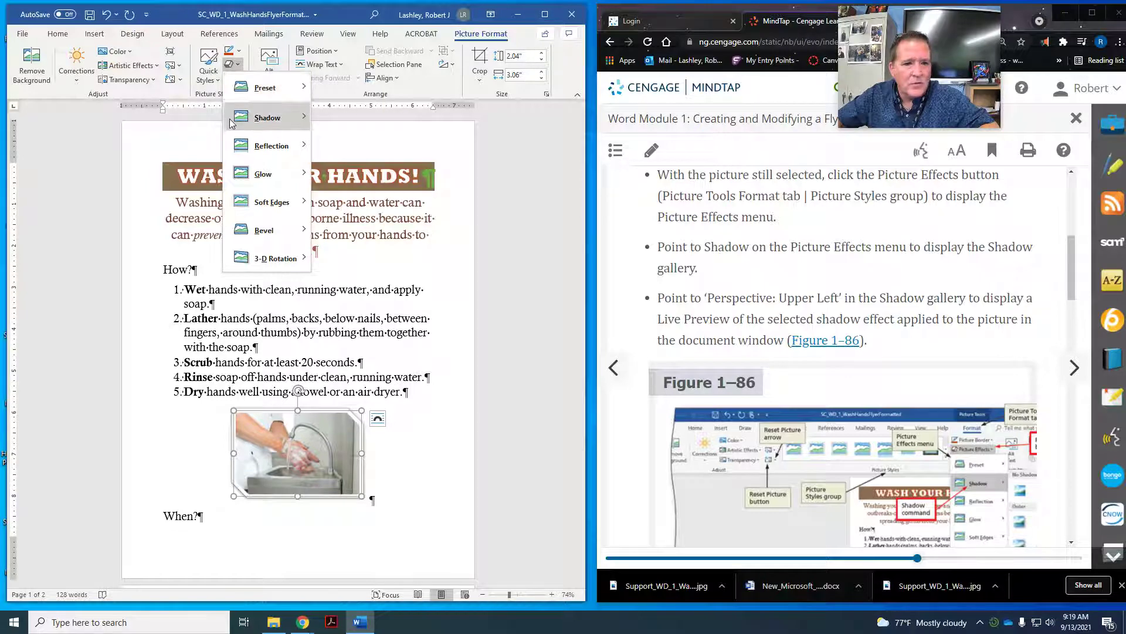
mouse_move(230, 123)
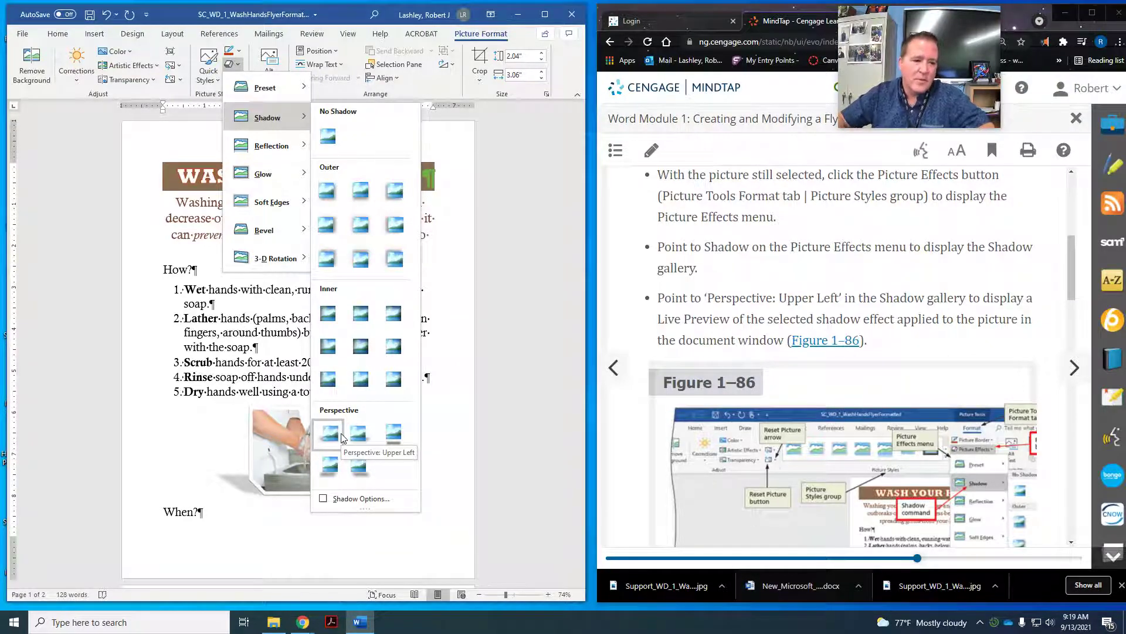
left_click(341, 435)
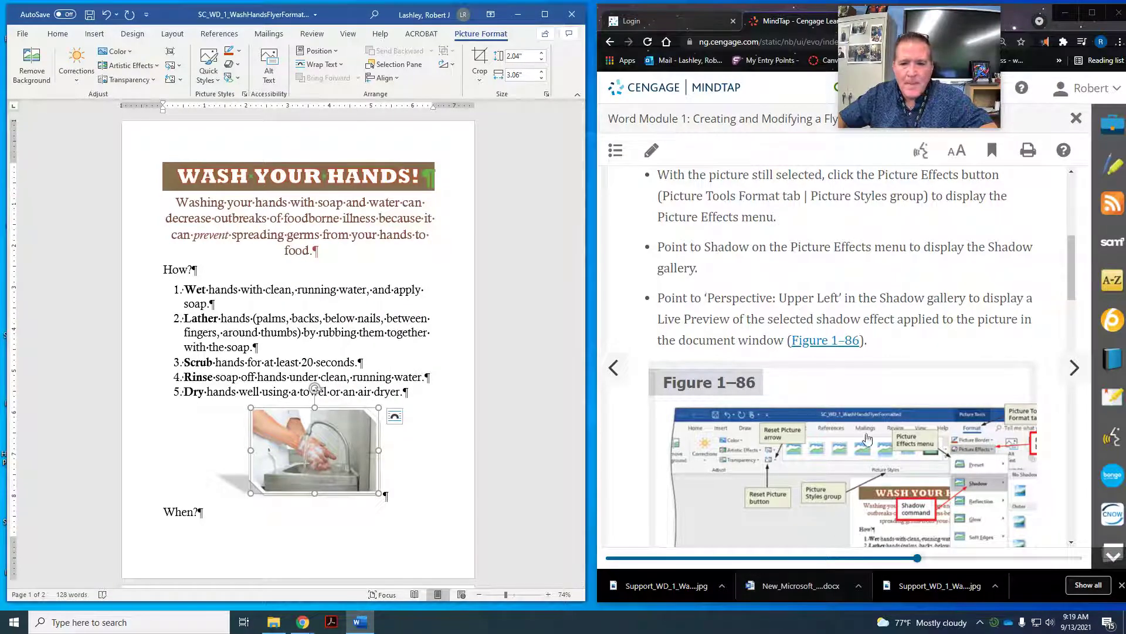
Step: Follow the lesson's second picture effect step by deselecting the picture and placing the insertion point in the flyer's first numbered item
scroll(872, 424, "down", 3)
scroll(872, 423, "down", 1)
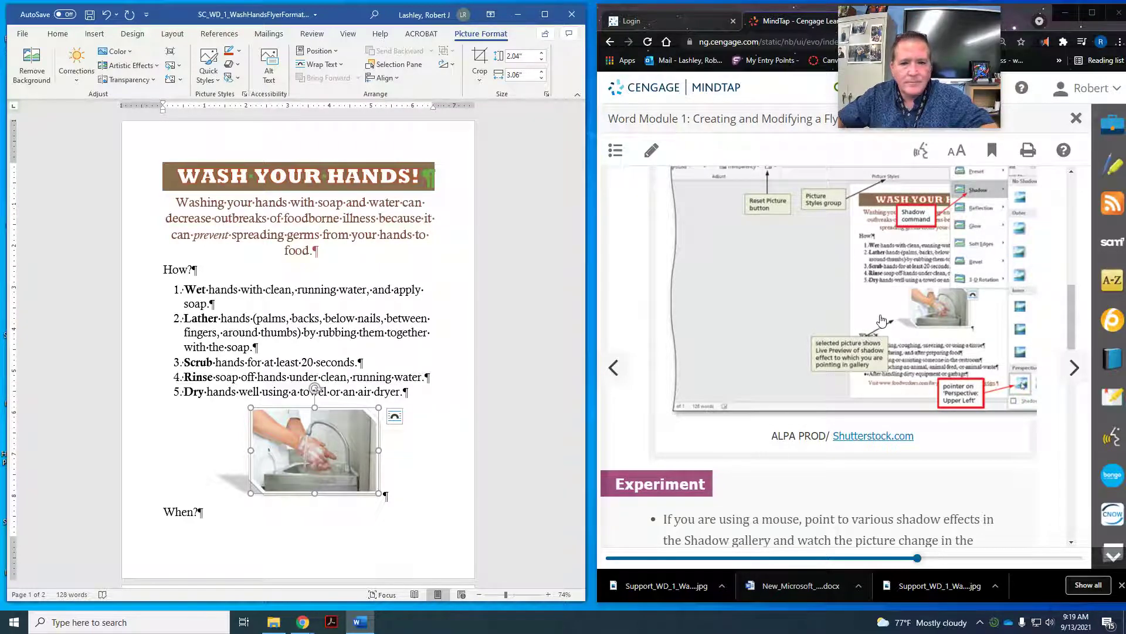
scroll(880, 320, "down", 4)
scroll(884, 320, "down", 2)
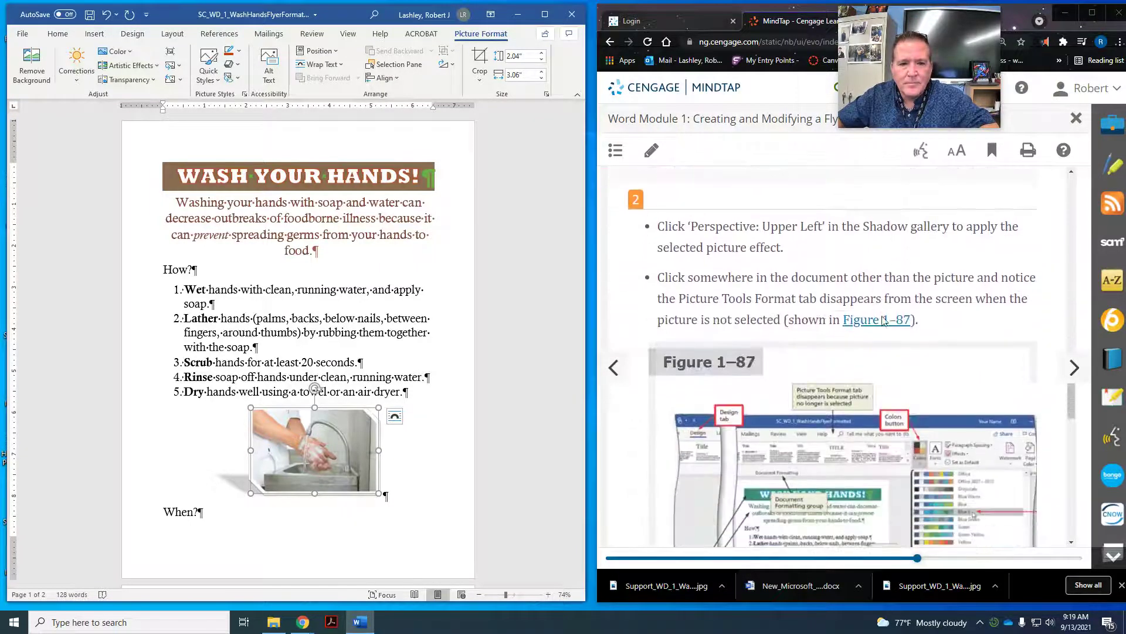
scroll(884, 321, "down", 1)
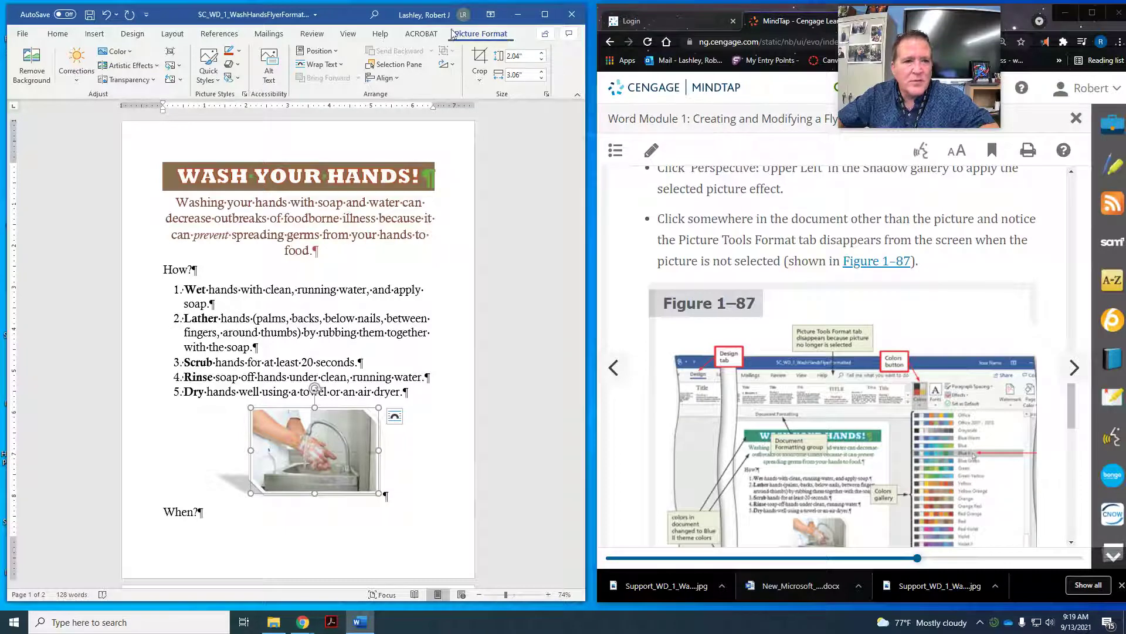
left_click(368, 302)
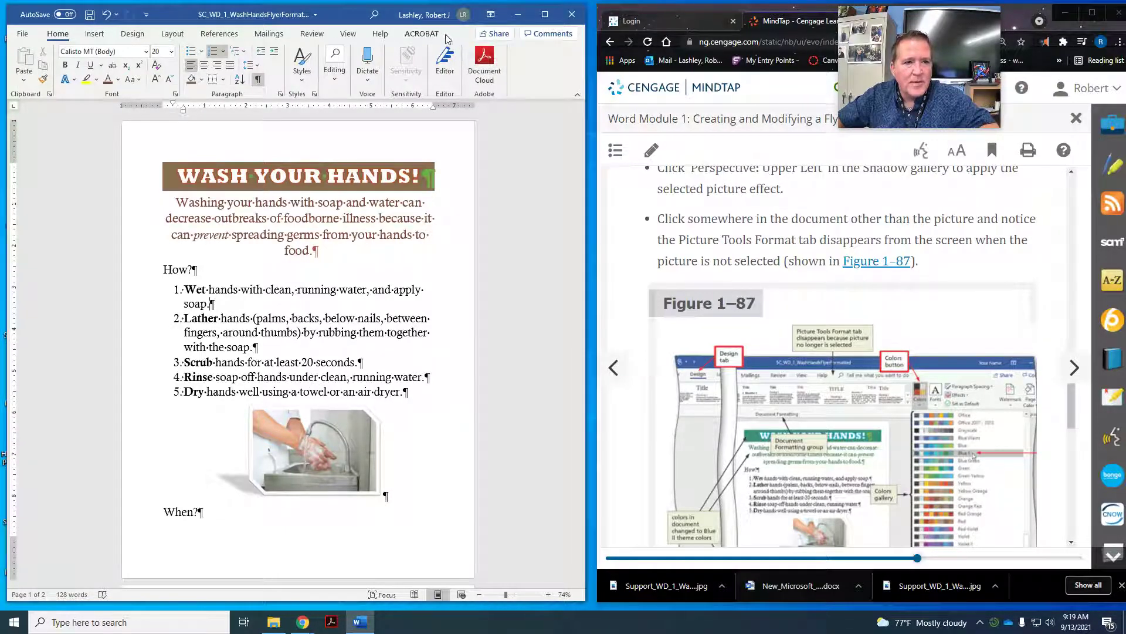
Step: Examine Figure 1–87 with the recolored flyer and the Colors gallery, and the Q&A questions below it
scroll(1013, 307, "down", 3)
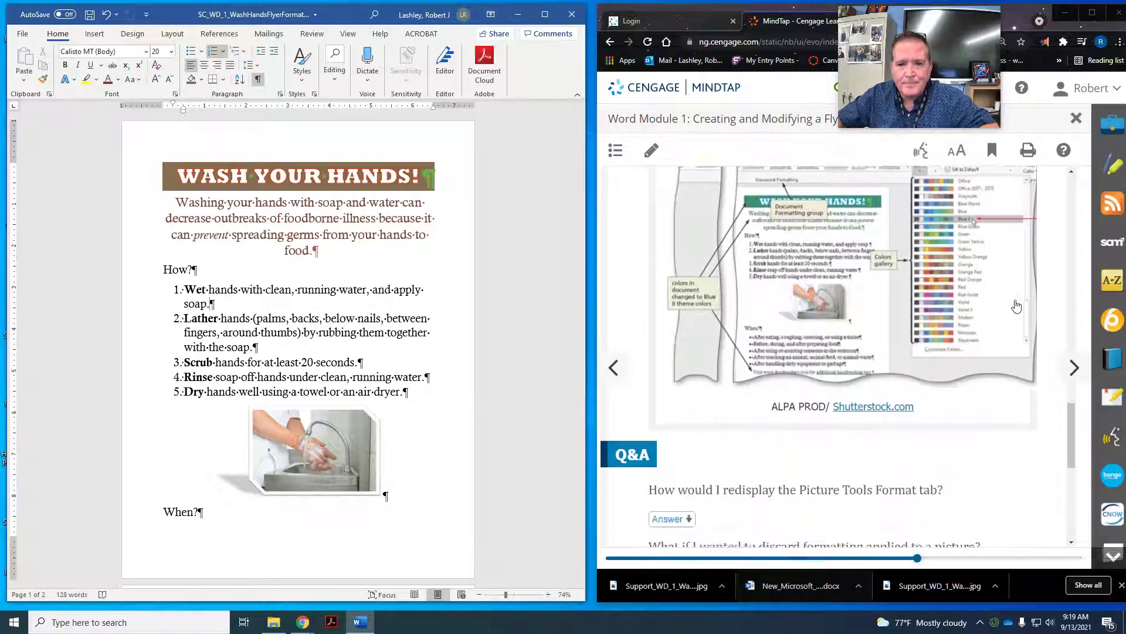
scroll(1016, 304, "up", 1)
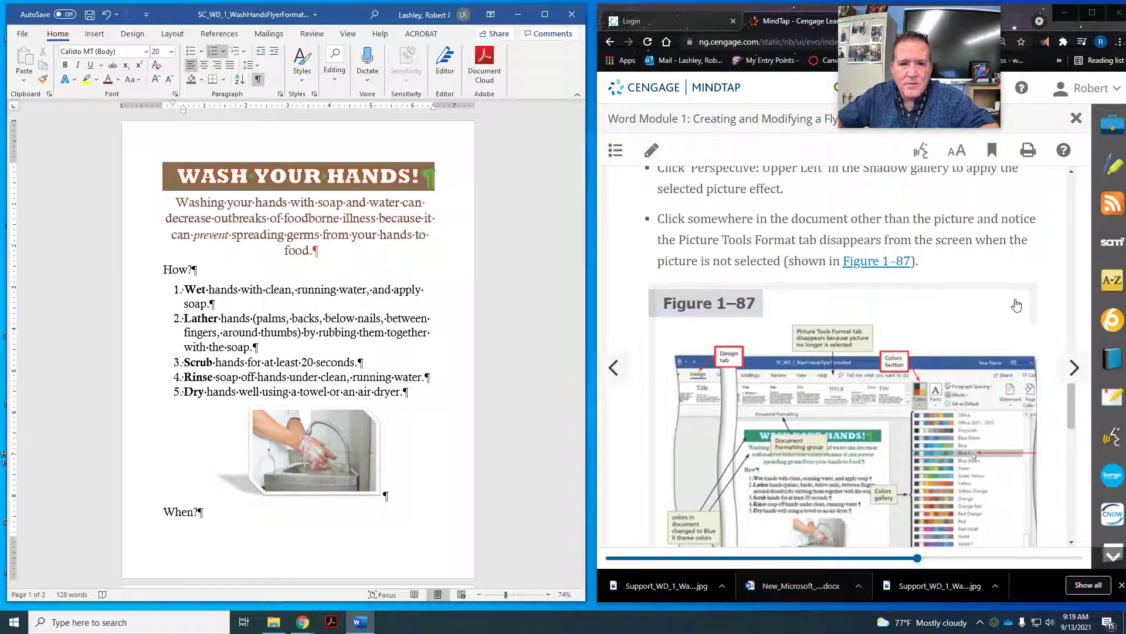
scroll(1016, 305, "down", 4)
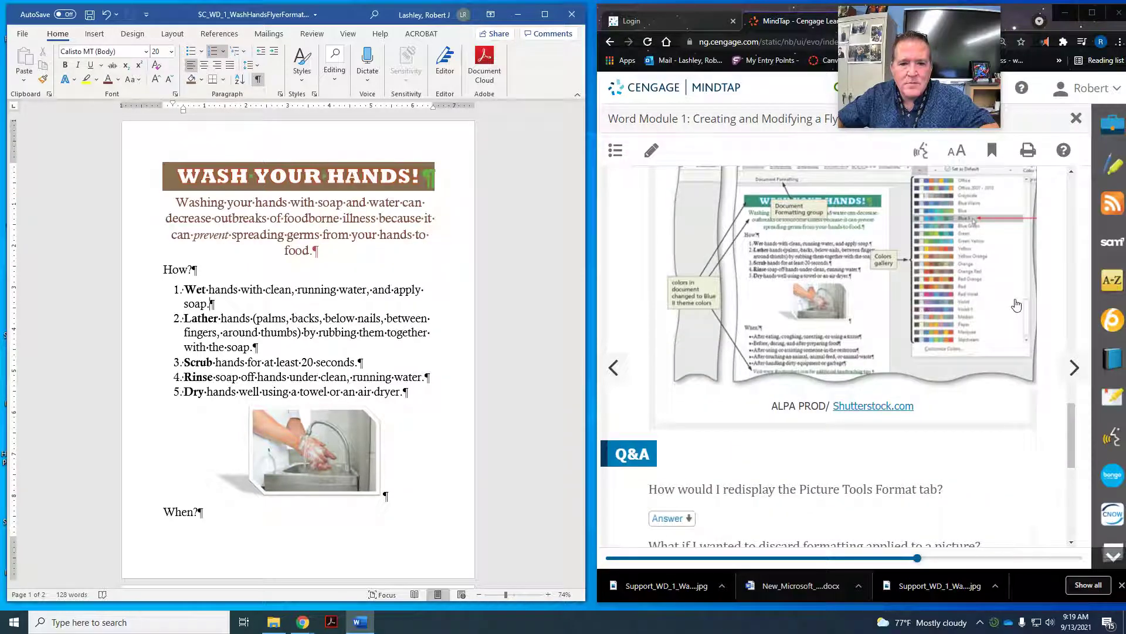
scroll(1016, 305, "up", 3)
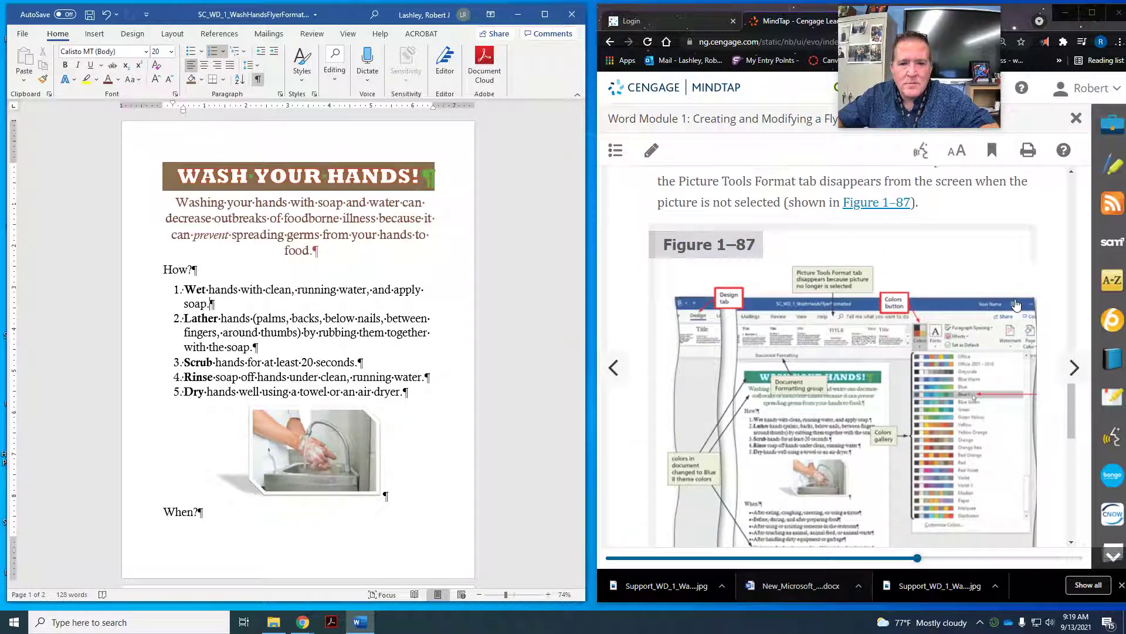
scroll(1017, 305, "up", 1)
scroll(1017, 304, "up", 1)
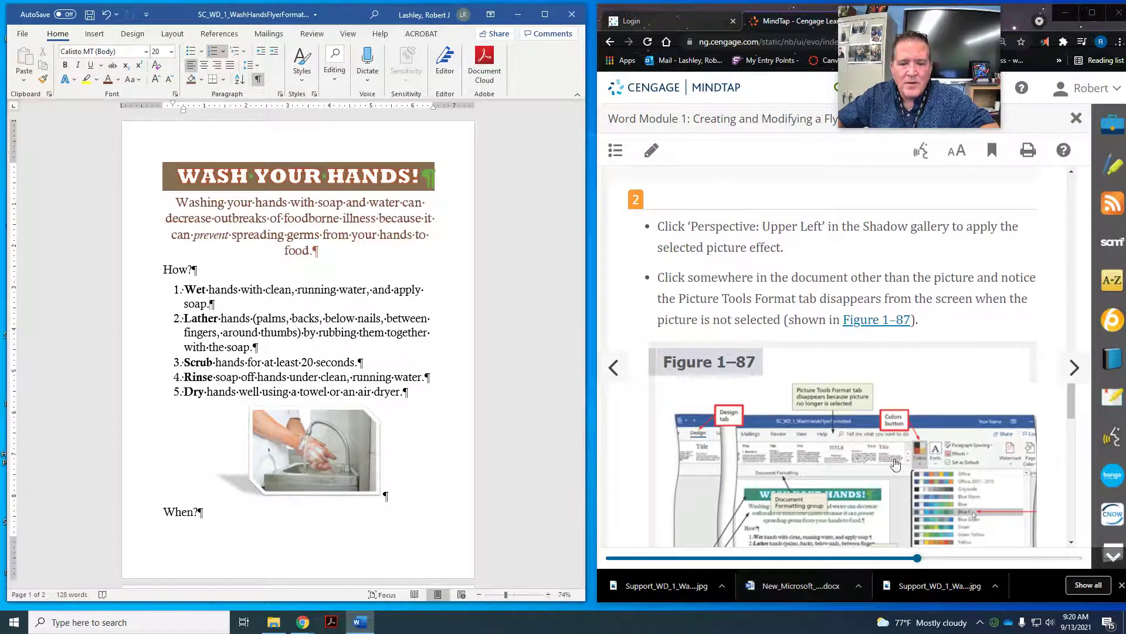
scroll(903, 461, "down", 1)
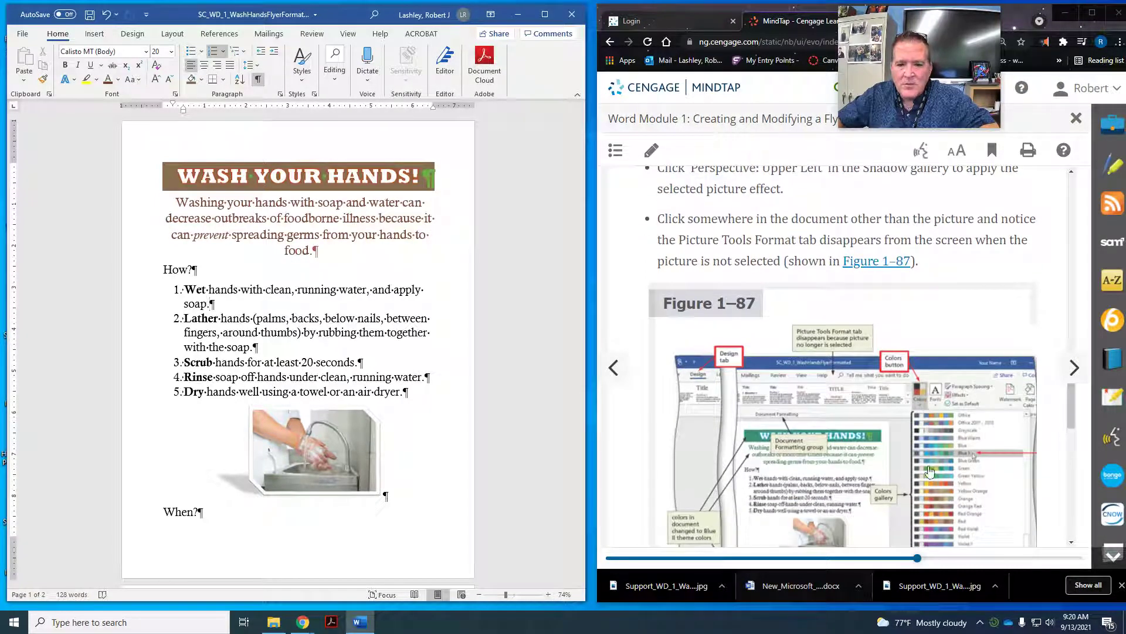
scroll(930, 472, "down", 1)
scroll(931, 471, "down", 1)
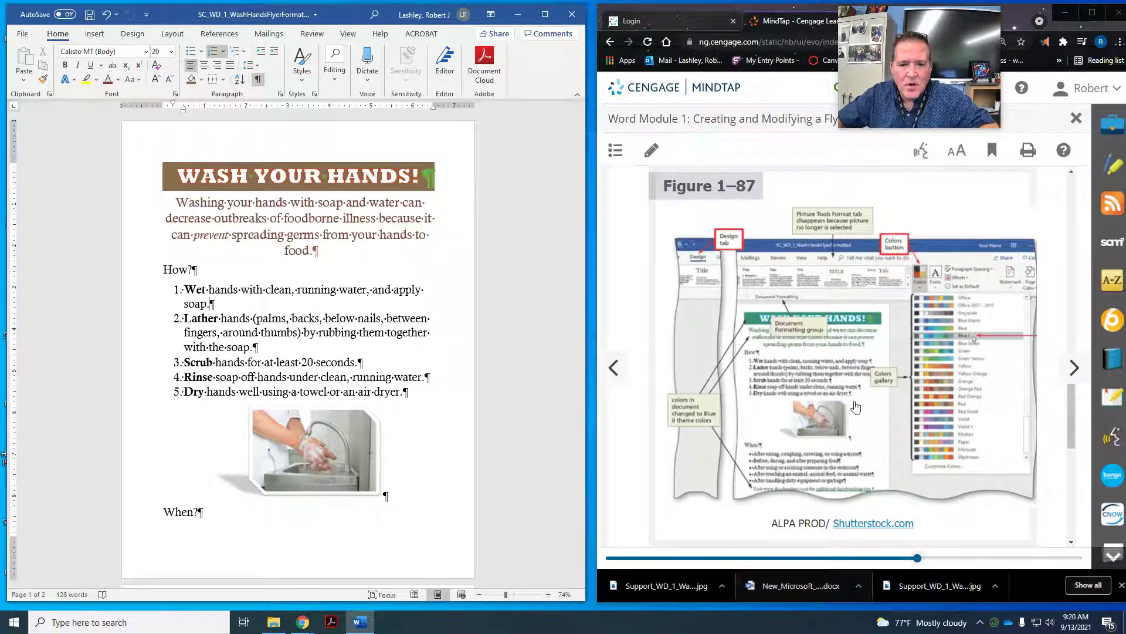
scroll(856, 406, "down", 3)
scroll(856, 406, "down", 2)
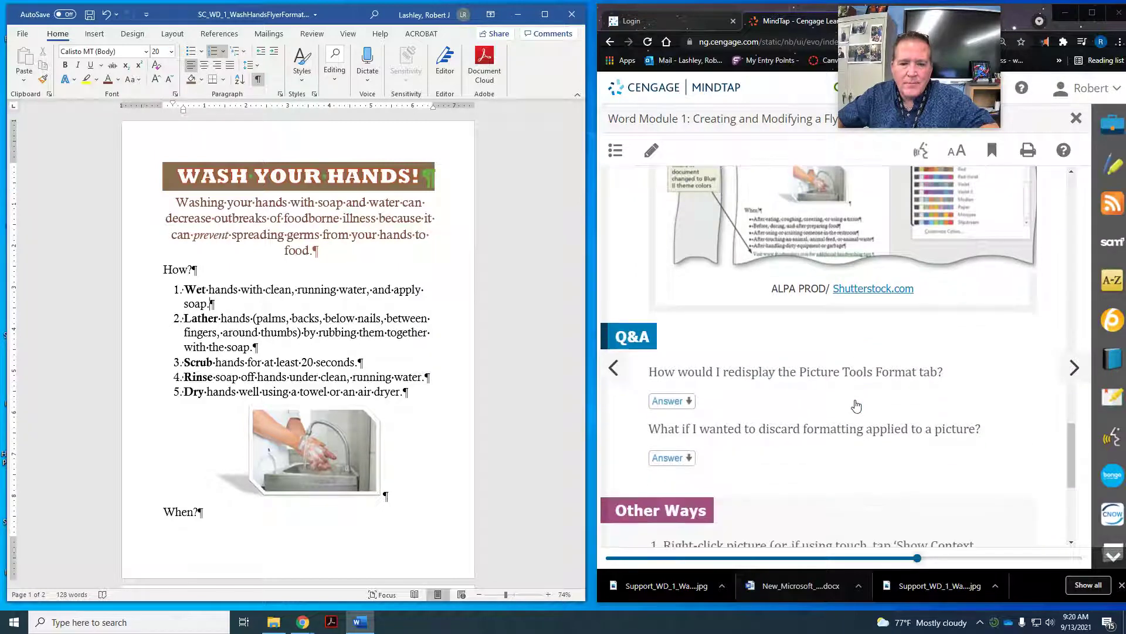
Step: Move the lesson on to 'Enhancing the Page' and read its page review questions and the advice on choosing colors
left_click(1074, 368)
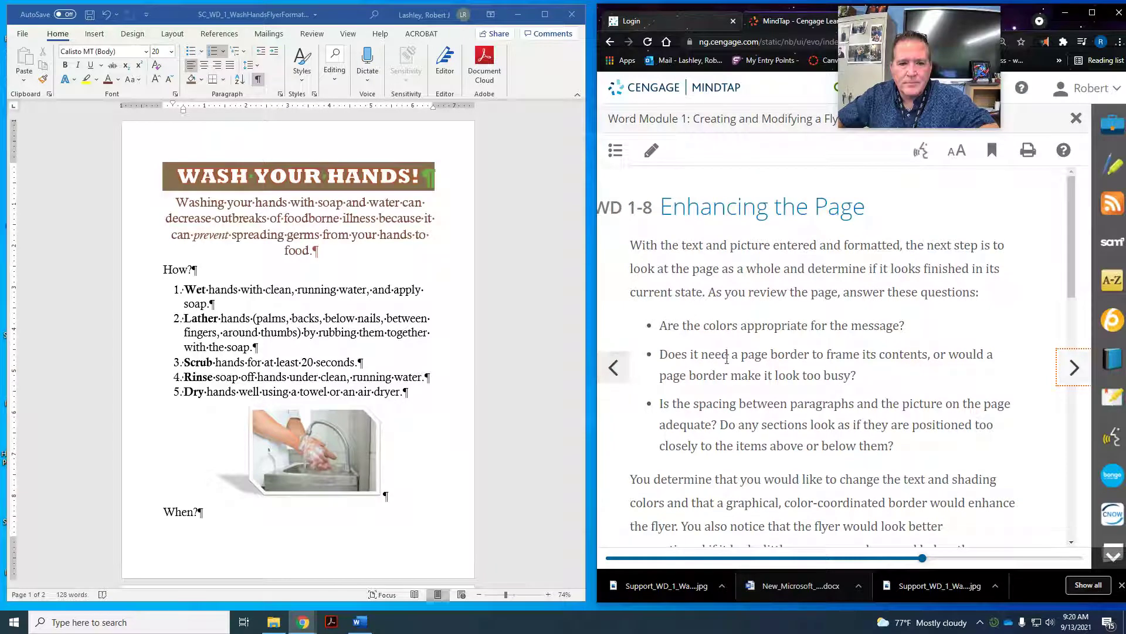
scroll(749, 357, "down", 1)
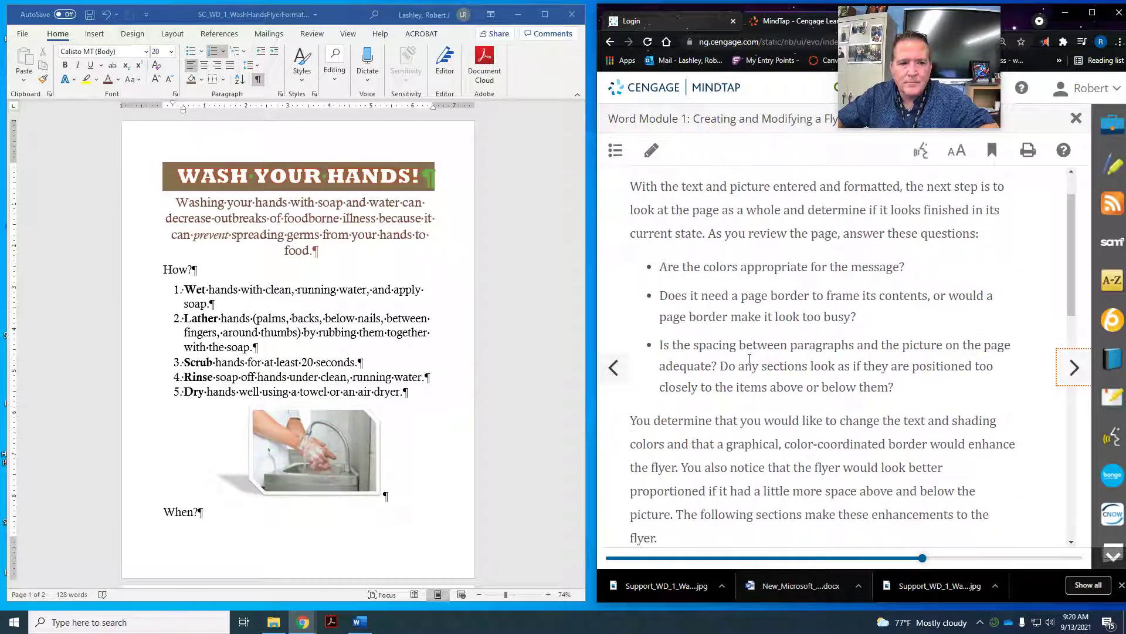
scroll(749, 358, "down", 1)
scroll(755, 351, "up", 2)
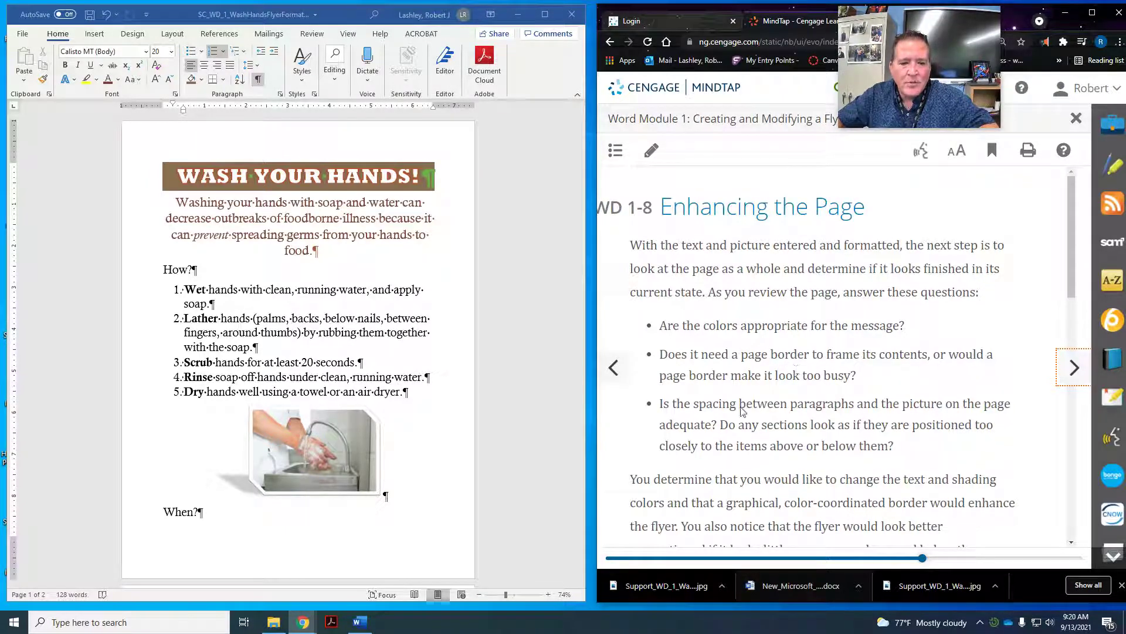
scroll(871, 397, "down", 10)
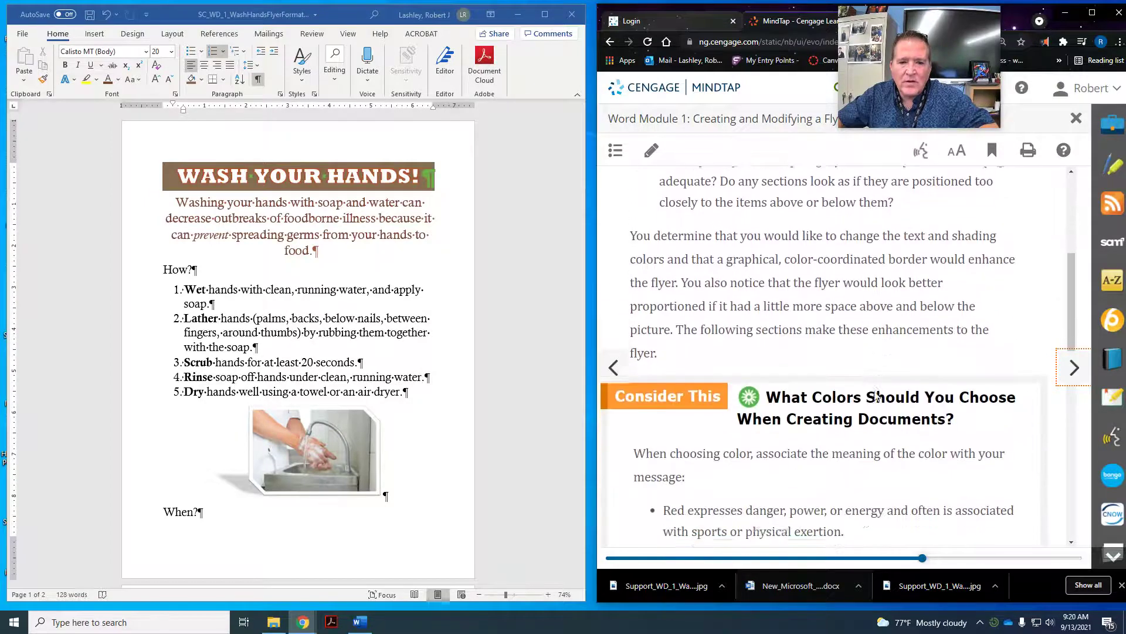
Step: Examine the lesson's list of color meanings alongside the flyer's current colors
scroll(334, 356, "down", 3)
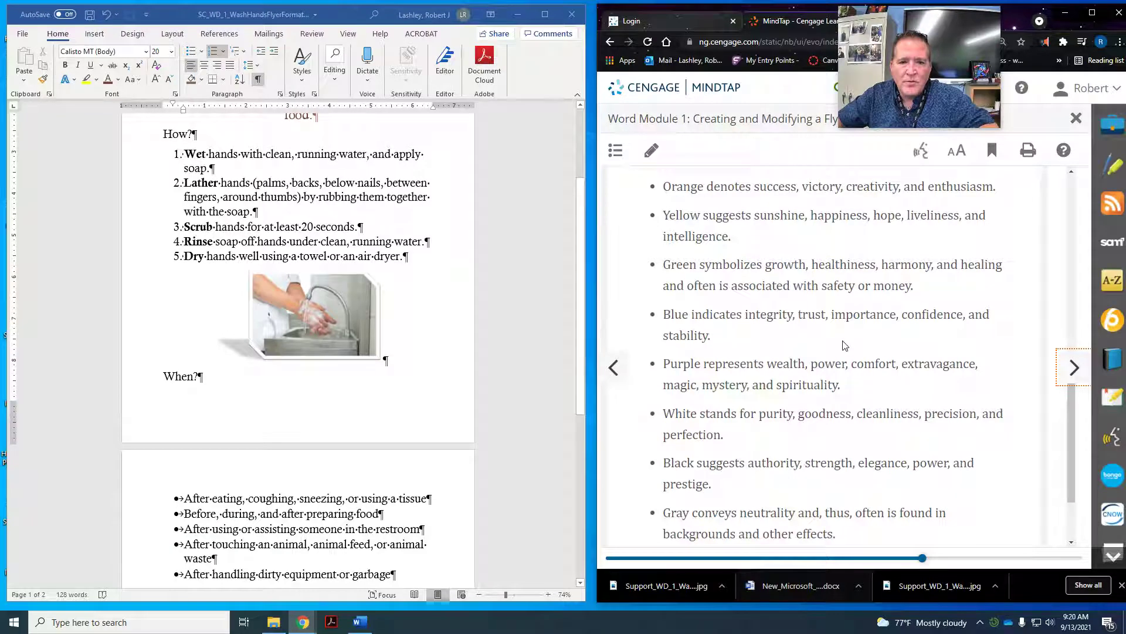
scroll(845, 345, "up", 3)
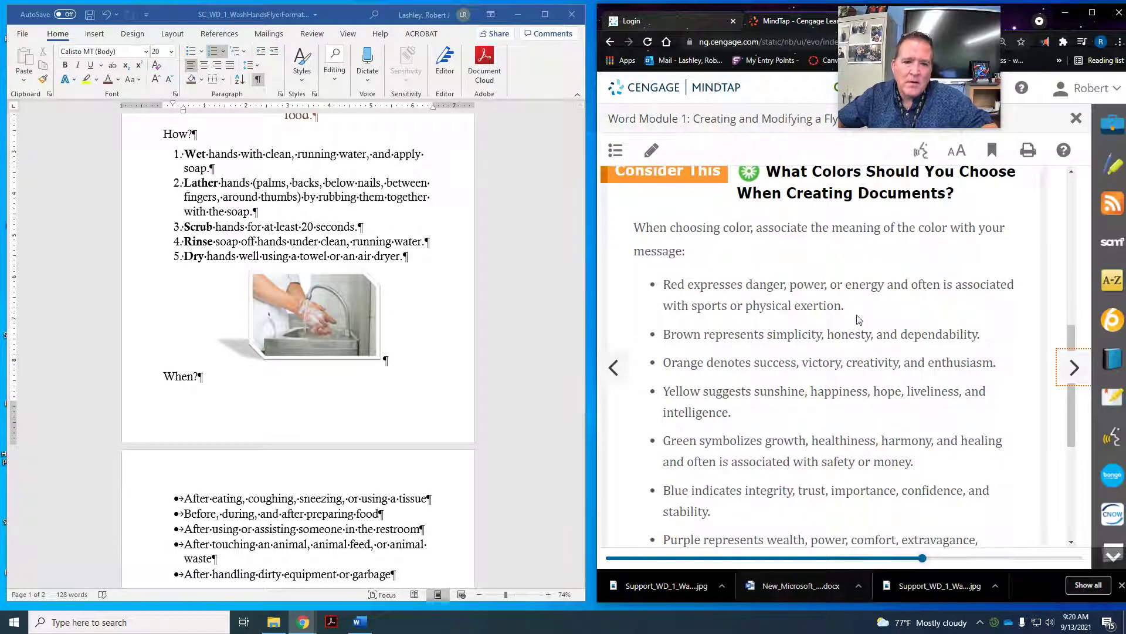
scroll(857, 317, "down", 1)
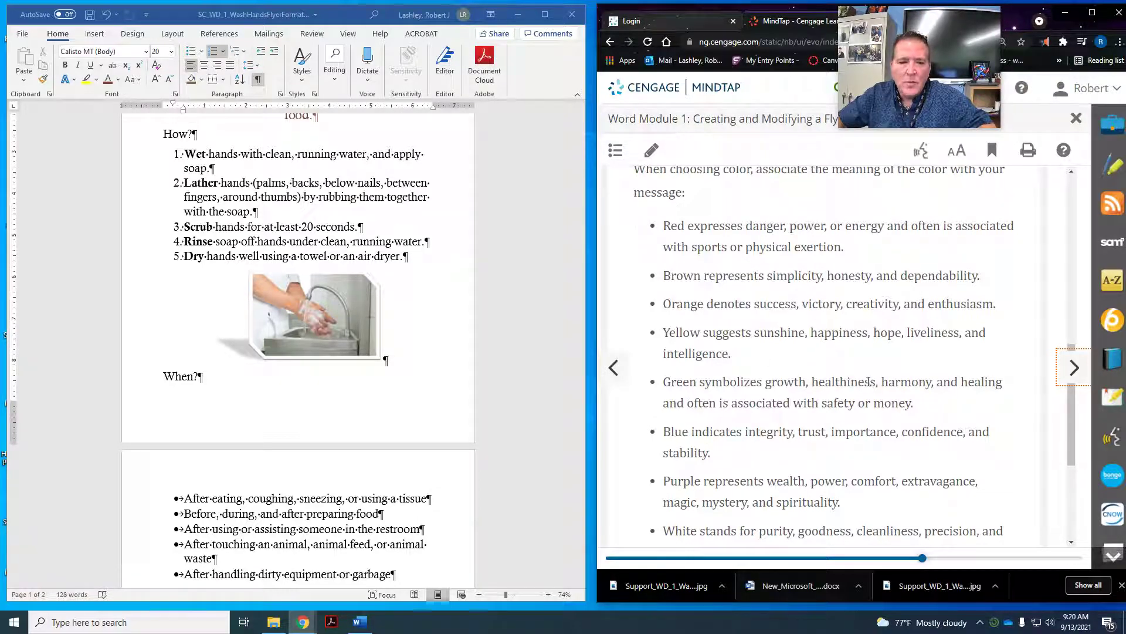
scroll(392, 278, "up", 3)
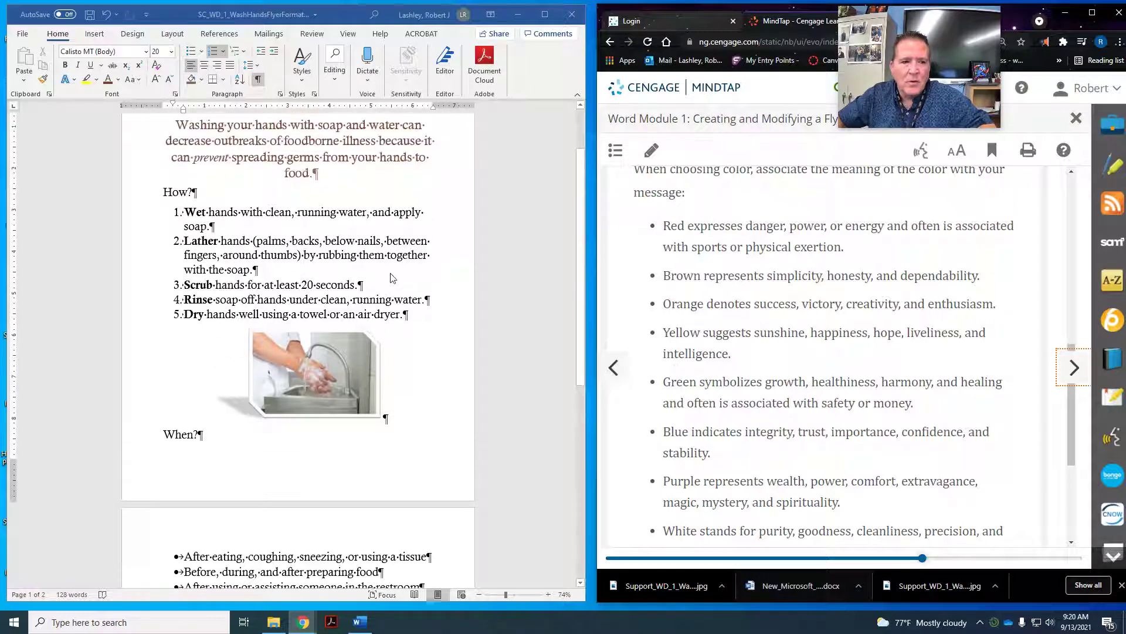
scroll(930, 376, "down", 4)
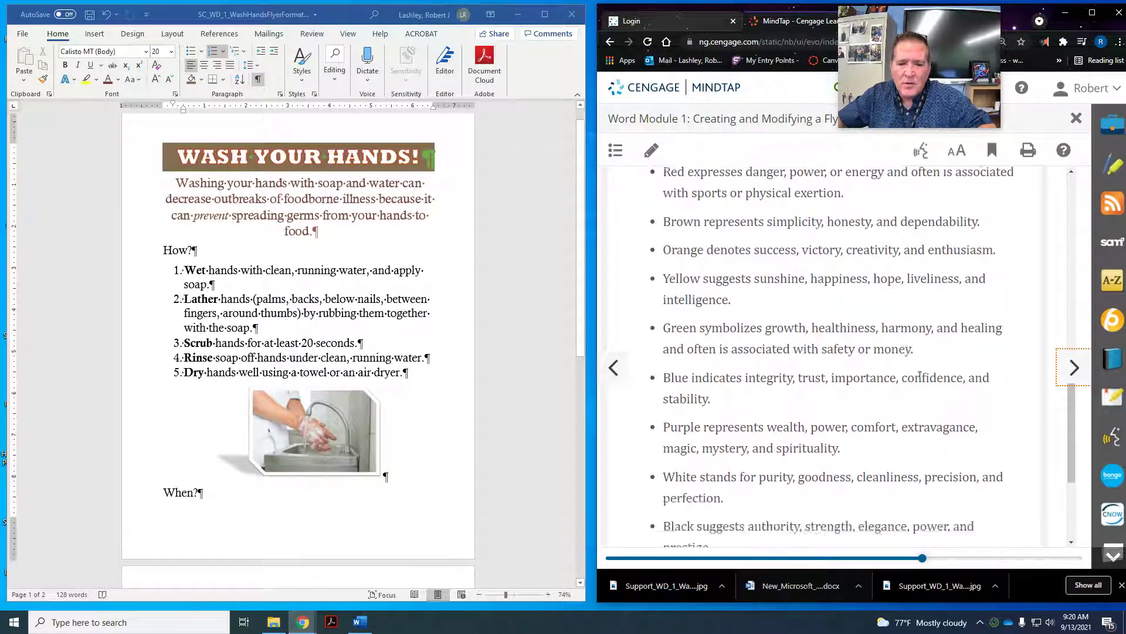
Step: Move the lesson on to 'To Change Theme Colors' and change the flyer's theme colors to Blue II
left_click(1074, 368)
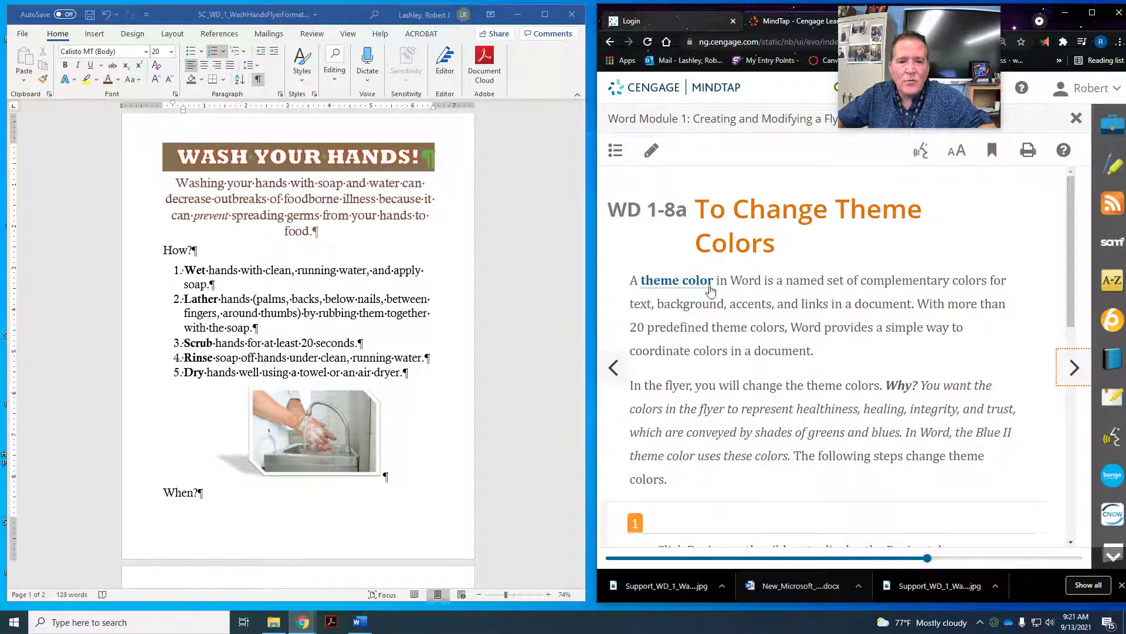
scroll(765, 310, "down", 4)
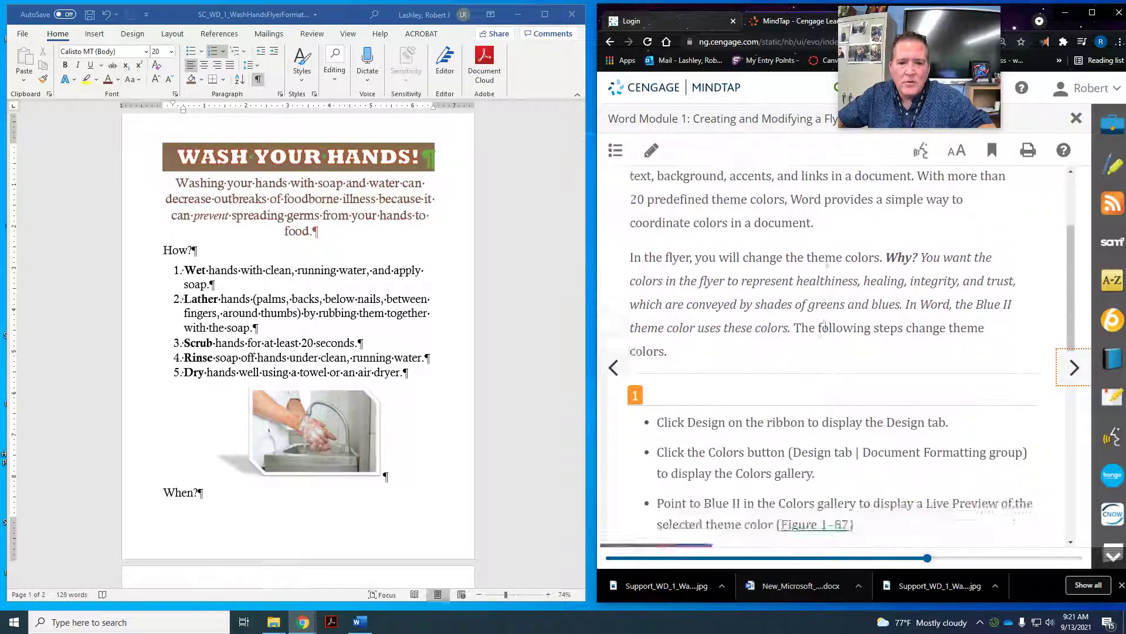
left_click(131, 34)
left_click(130, 37)
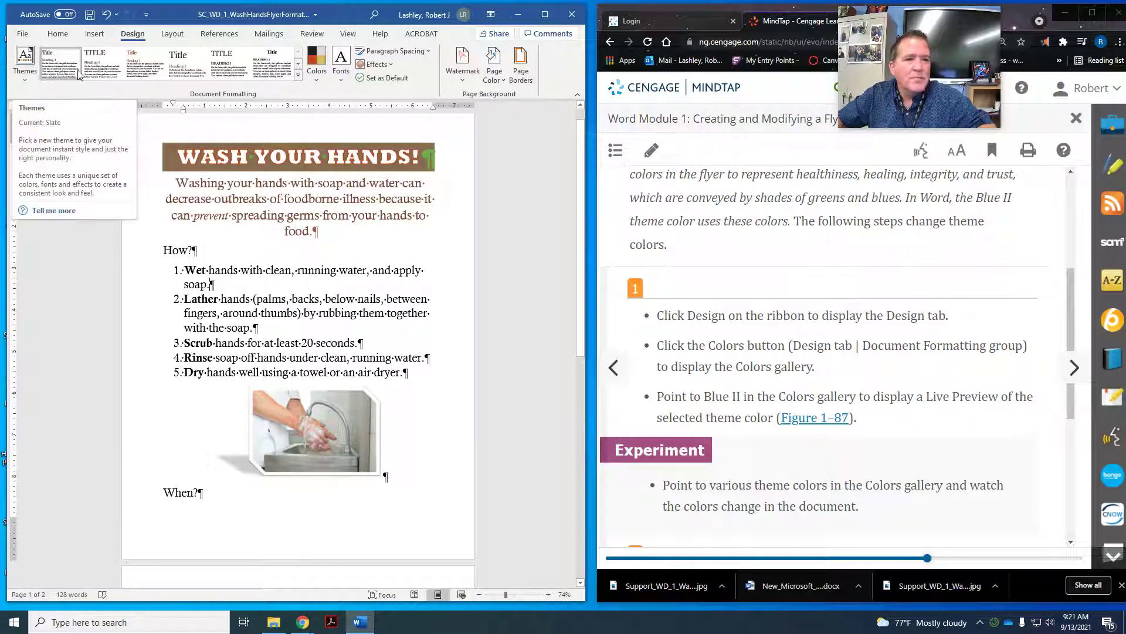
left_click(318, 78)
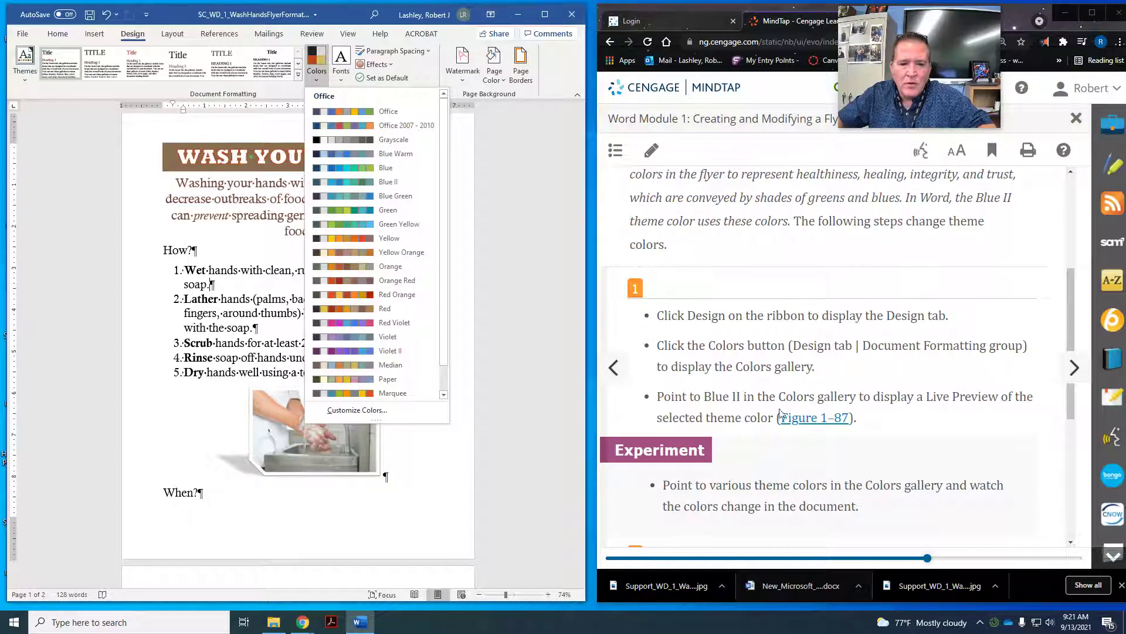
left_click(389, 186)
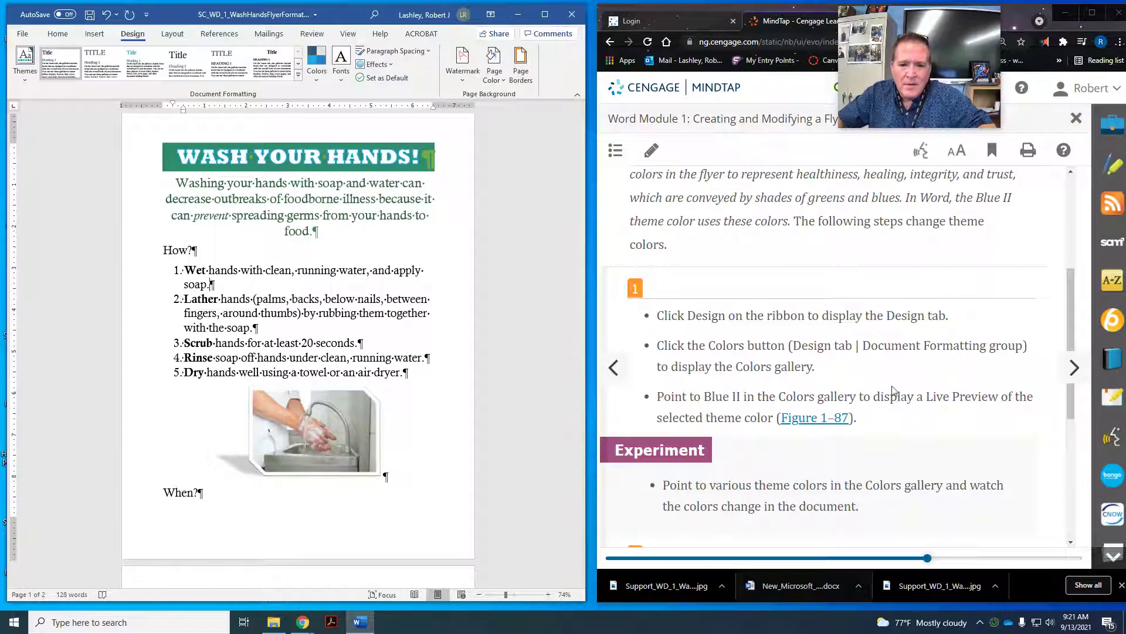
Step: Review both pages of the recolored flyer and the rest of the theme colors lesson, down to its Q&A
scroll(889, 388, "down", 2)
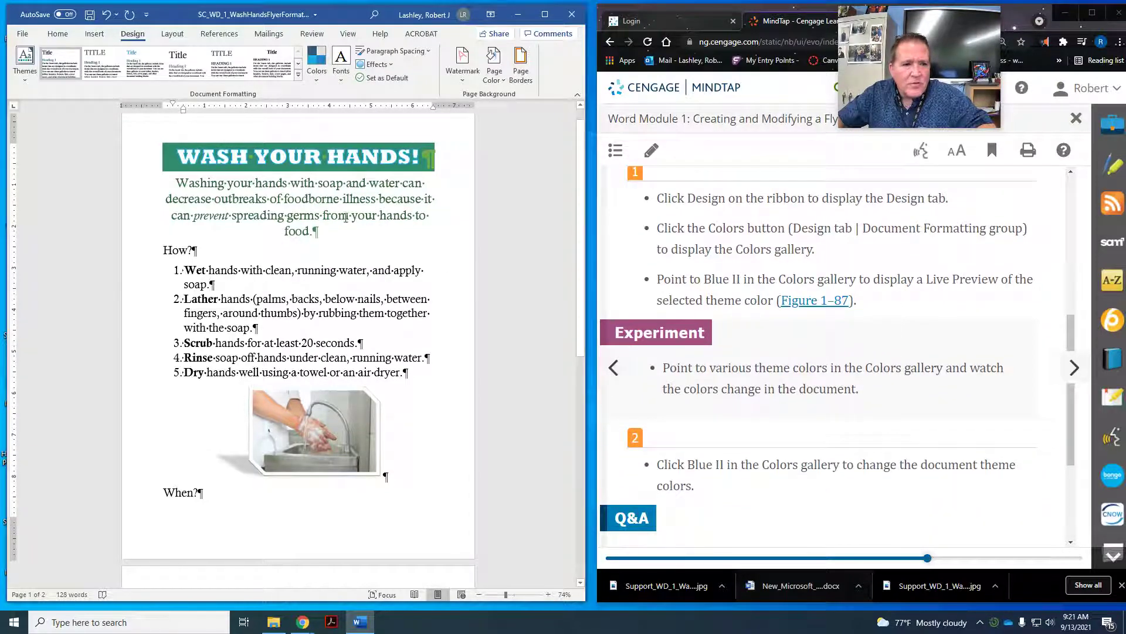
scroll(329, 351, "down", 3)
scroll(329, 351, "down", 2)
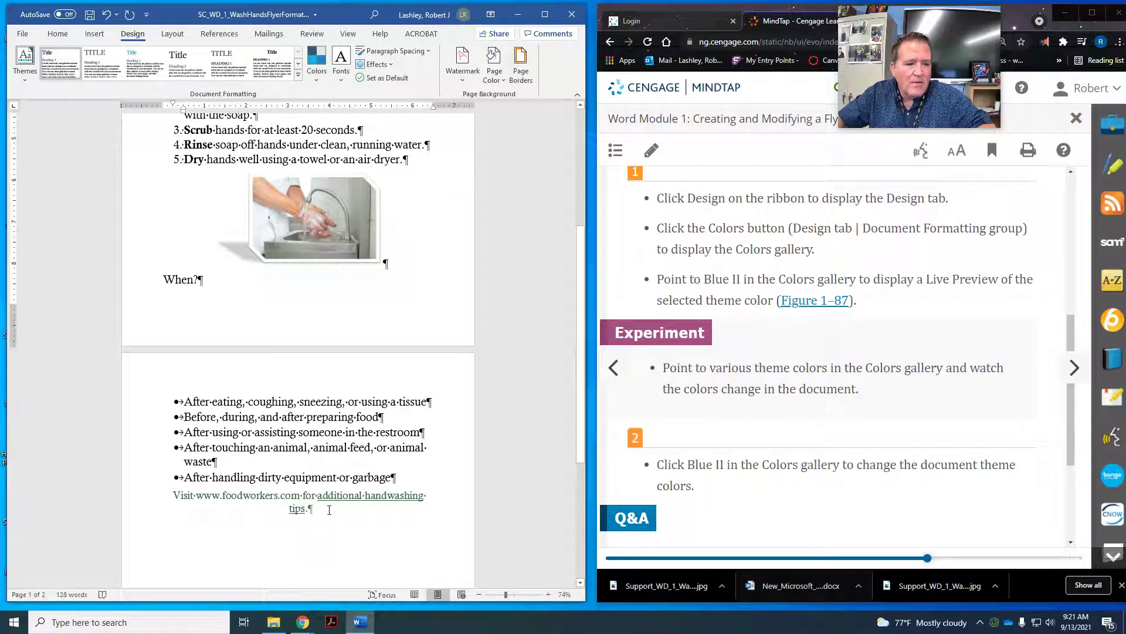
scroll(349, 395, "up", 3)
scroll(348, 395, "up", 2)
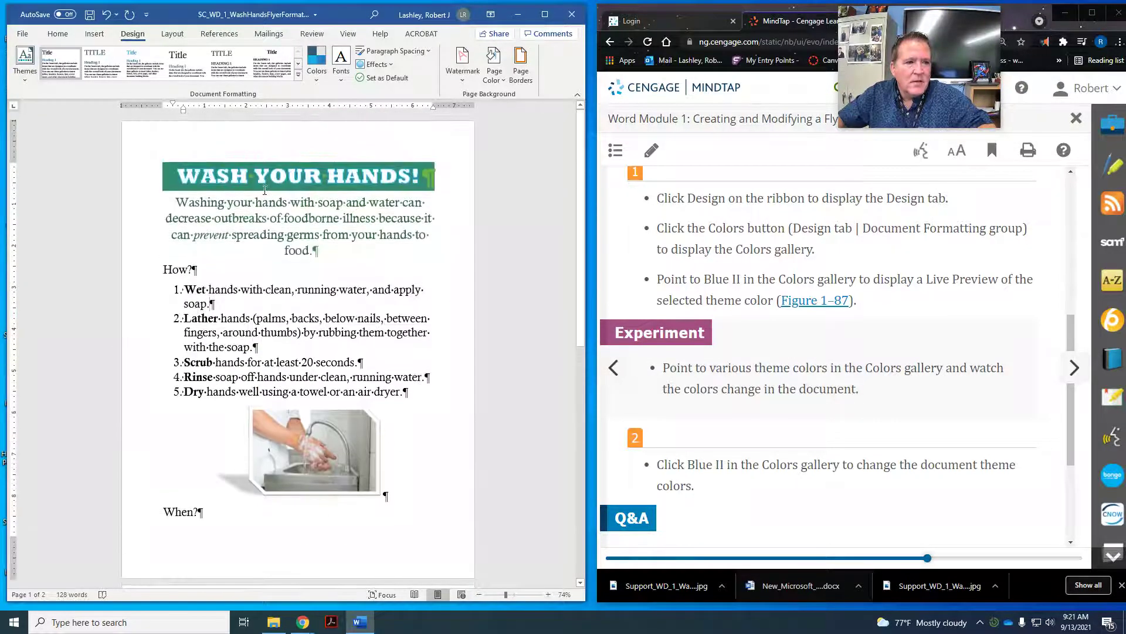
left_click(212, 257)
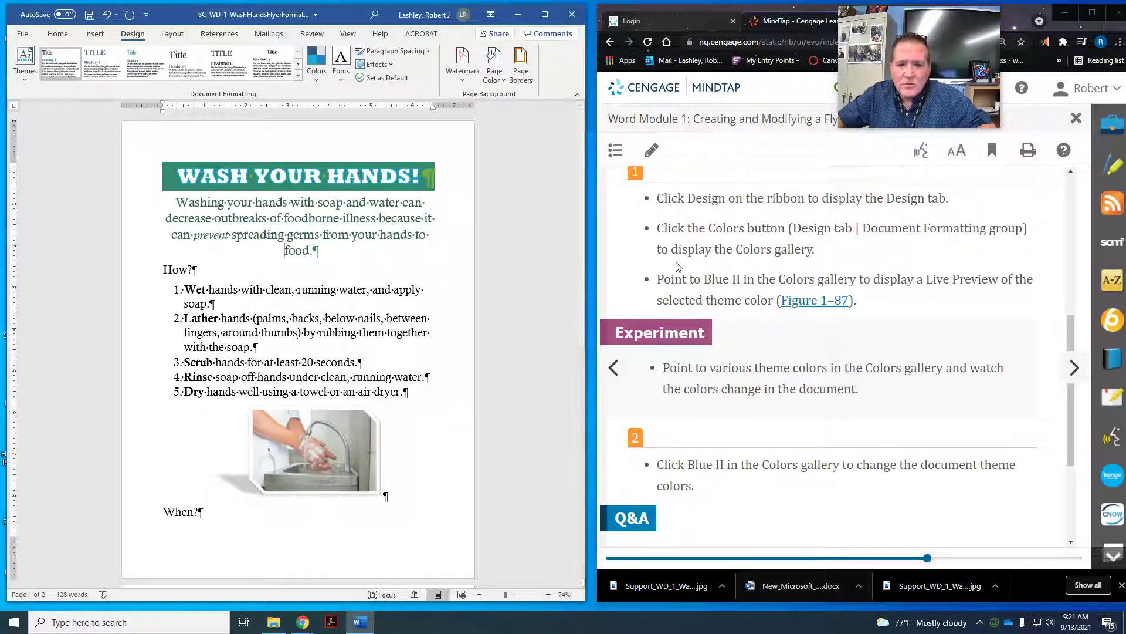
scroll(906, 299, "down", 1)
scroll(906, 299, "down", 3)
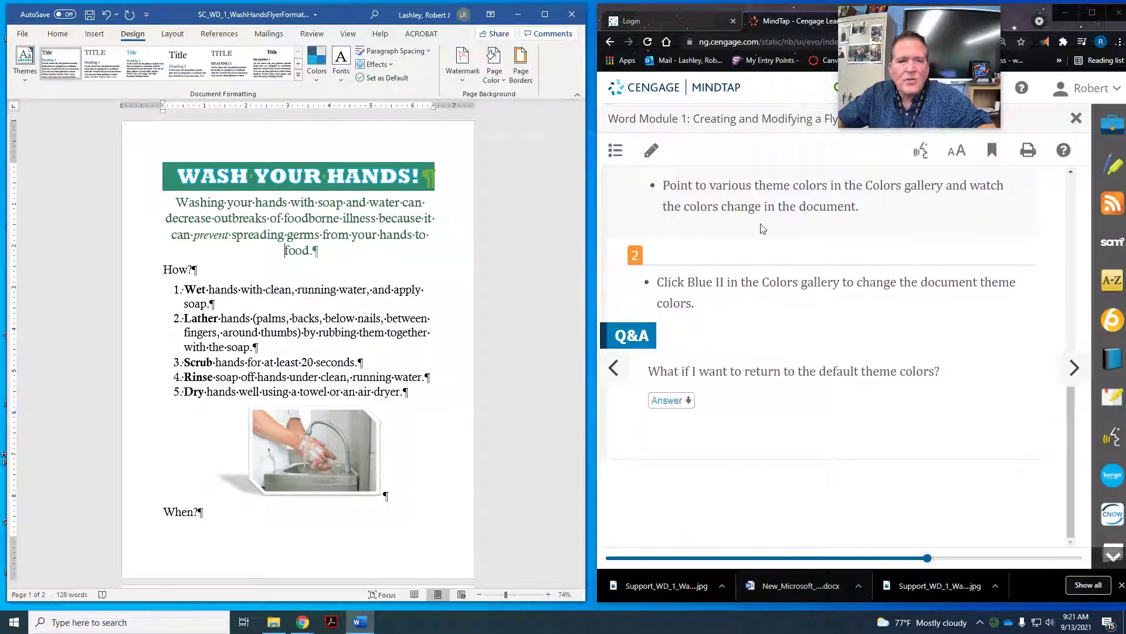
scroll(288, 313, "down", 5)
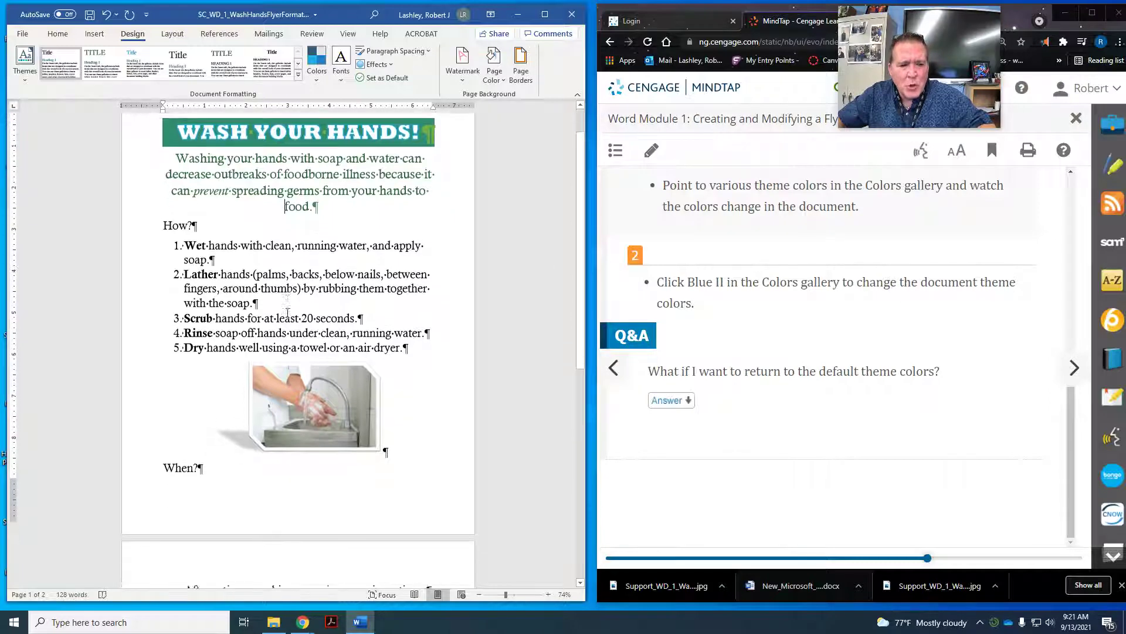
Step: Move the lesson on to 'To Add a Page Border' and open the flyer's page border settings as its first step instructs
left_click(1074, 369)
left_click(1074, 368)
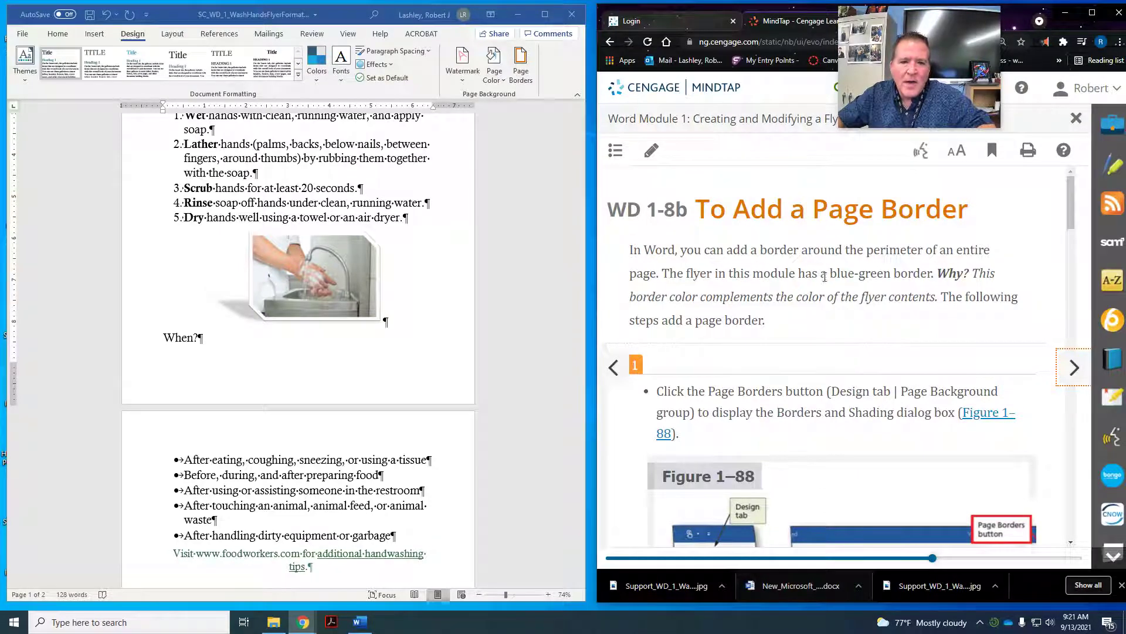
scroll(795, 227, "down", 1)
scroll(795, 229, "down", 4)
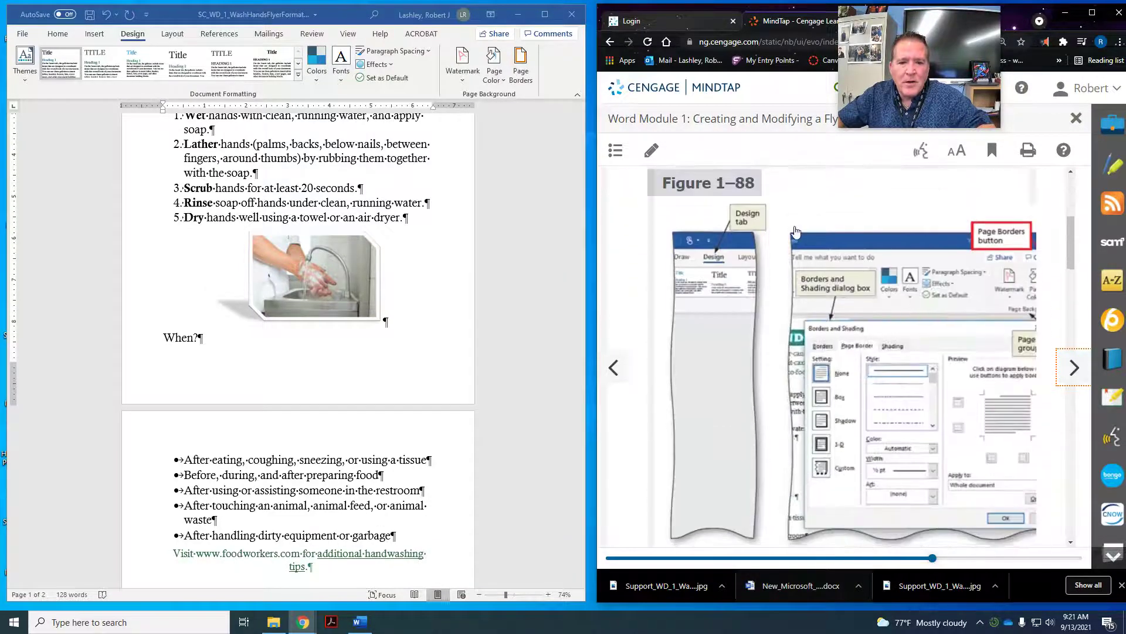
scroll(796, 231, "up", 3)
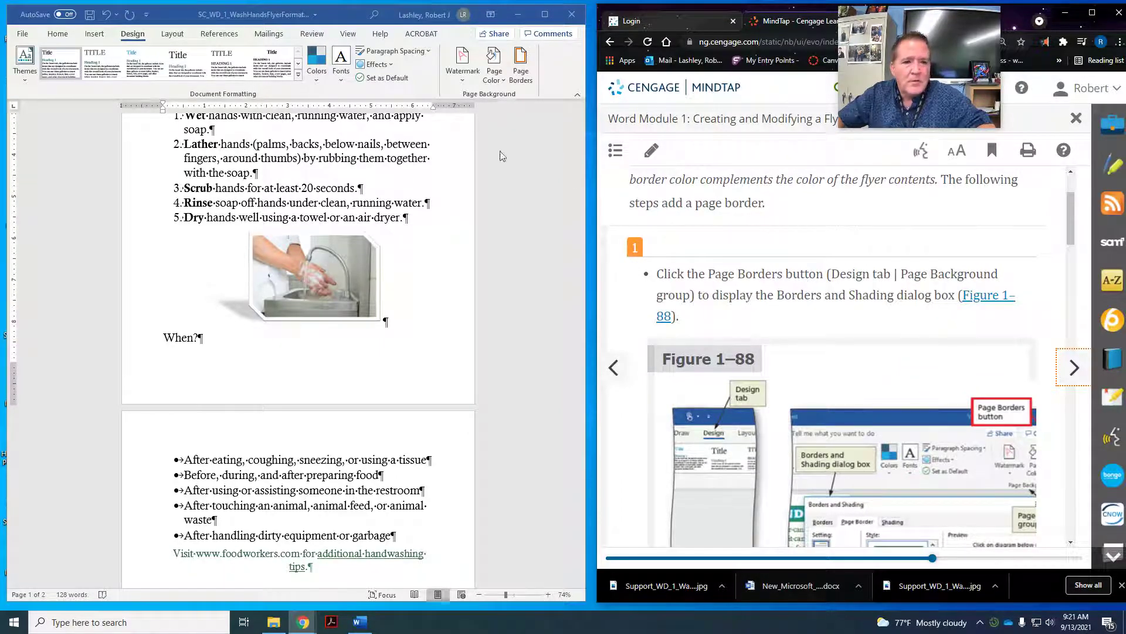
scroll(778, 320, "up", 2)
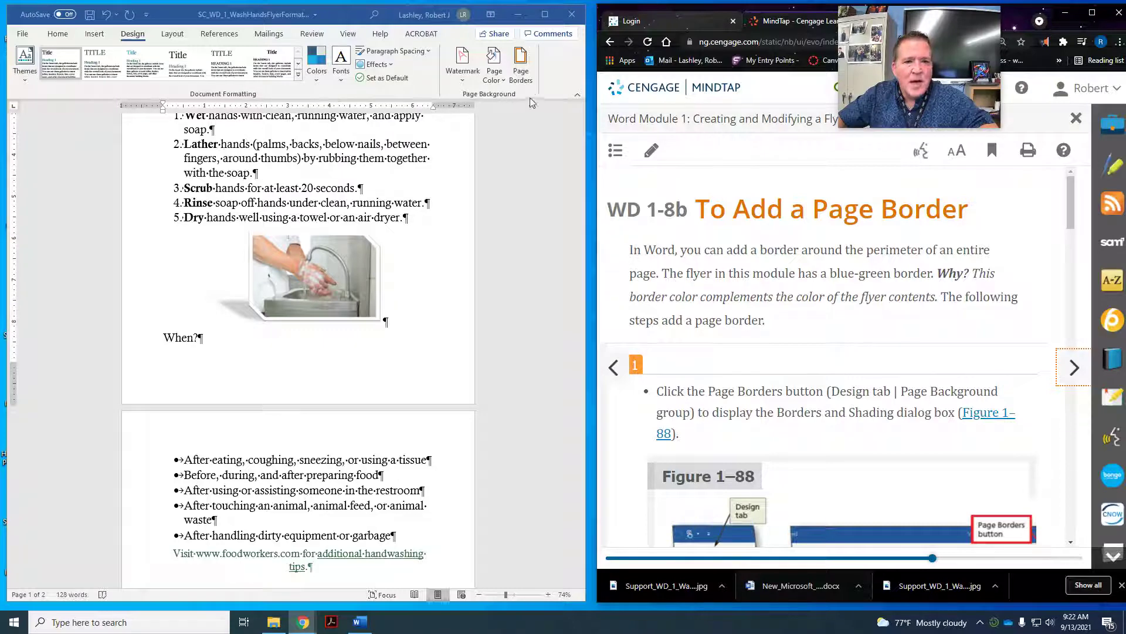
left_click(528, 74)
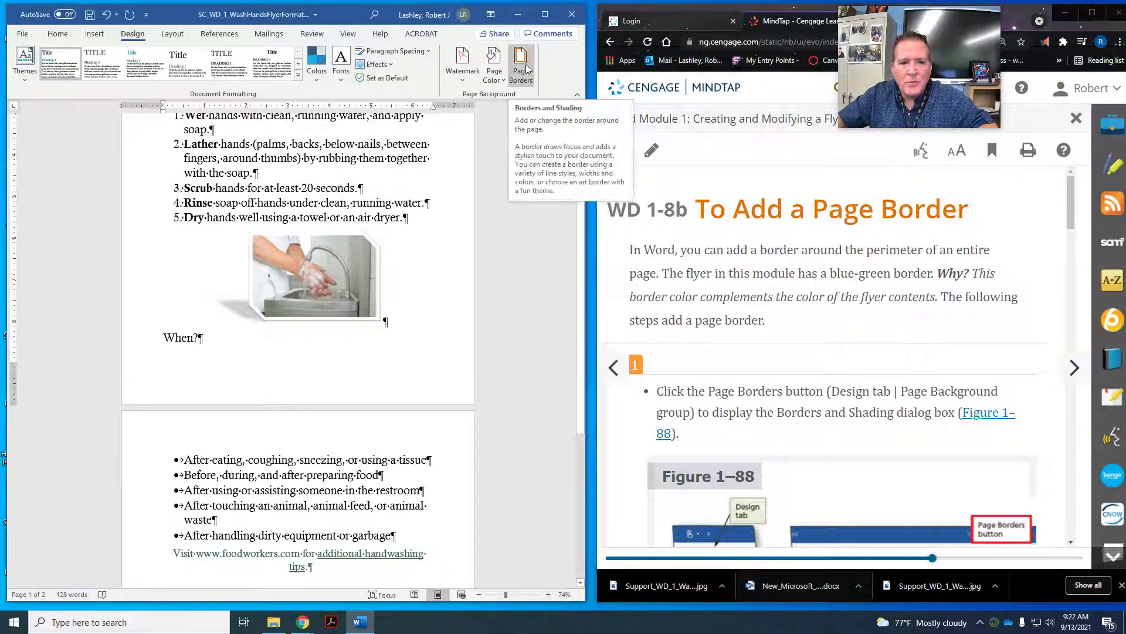
left_click(528, 73)
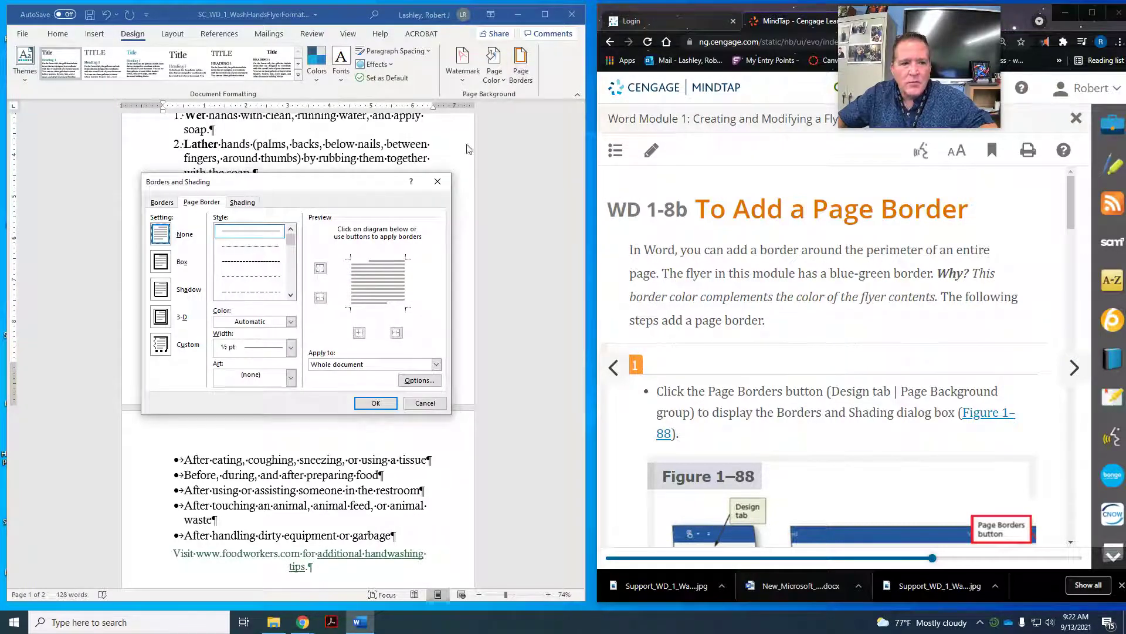
left_click_drag(304, 180, 360, 151)
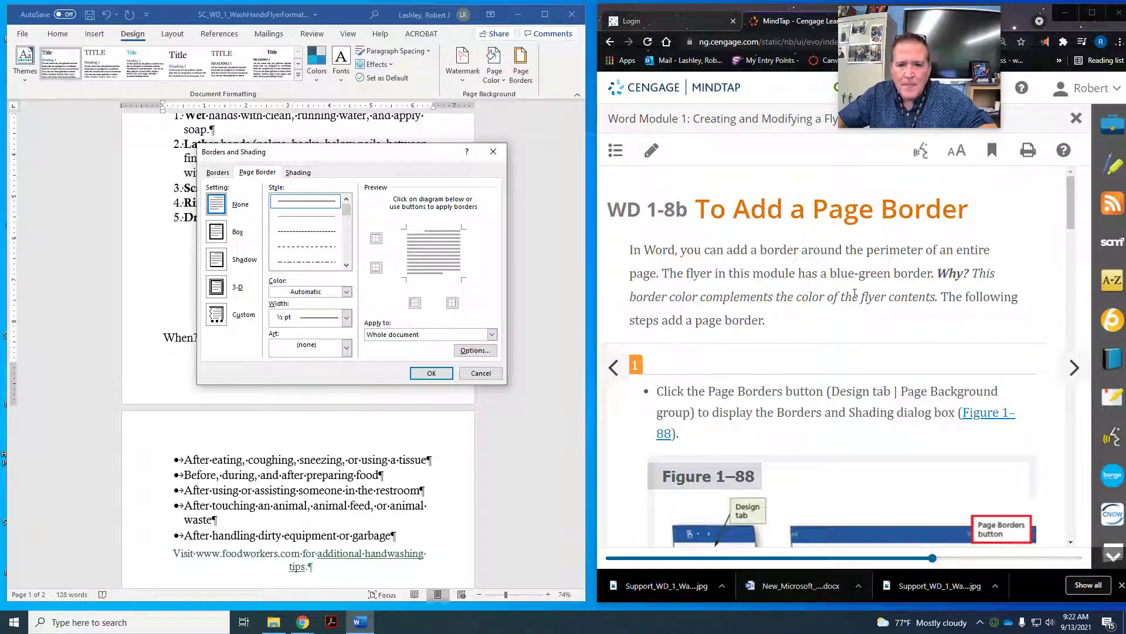
Step: Follow the lesson's second page border step by choosing the Box setting
scroll(854, 294, "down", 1)
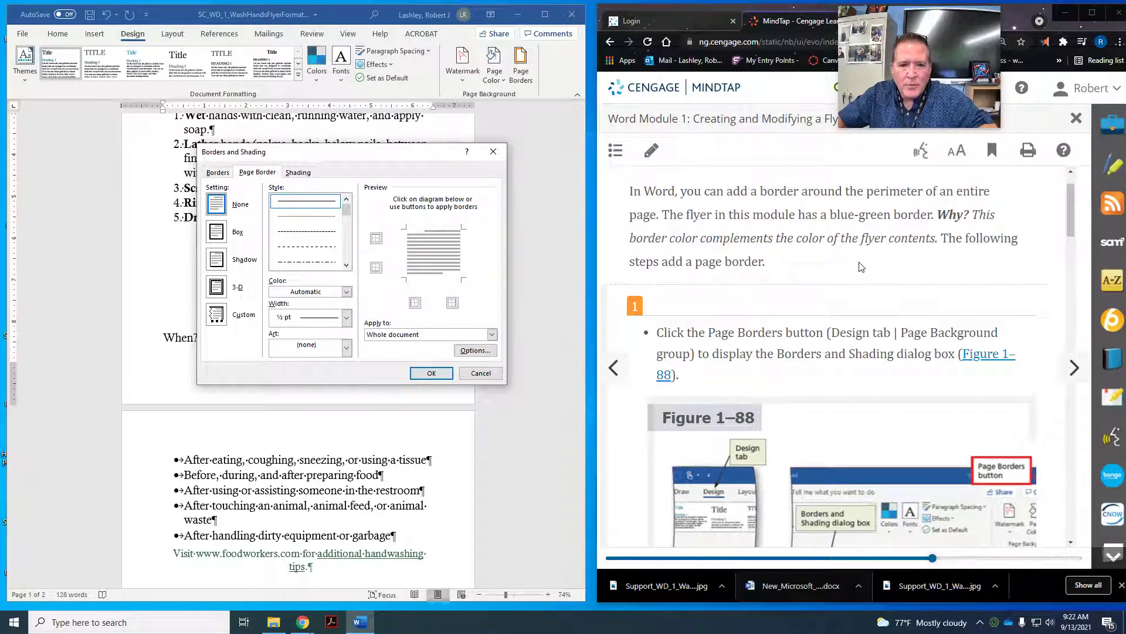
scroll(861, 266, "down", 1)
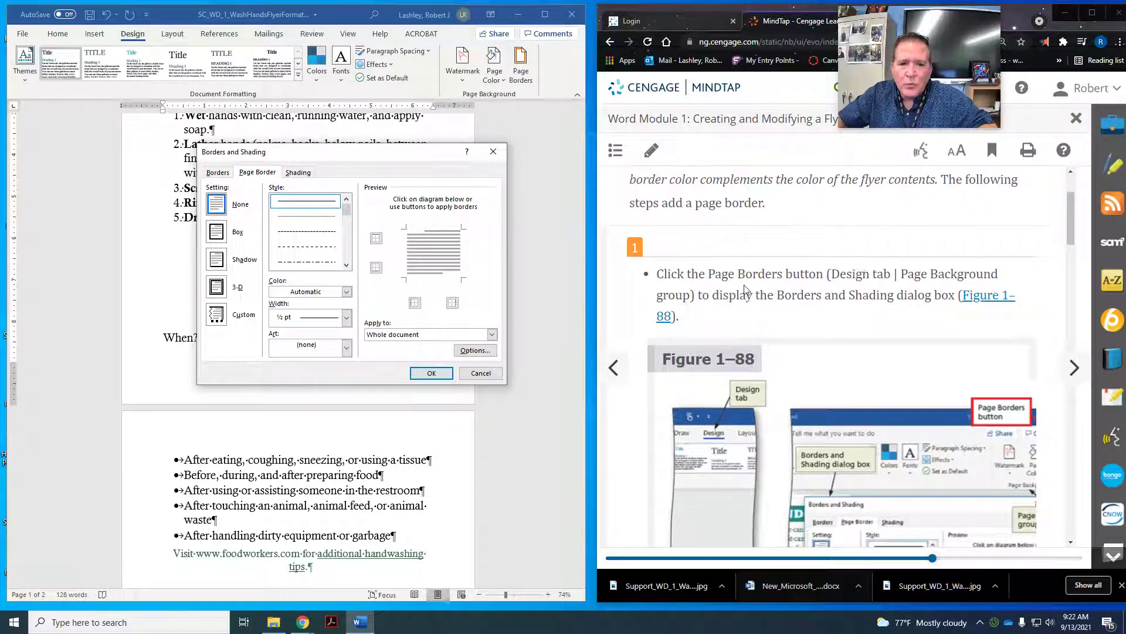
scroll(839, 290, "down", 3)
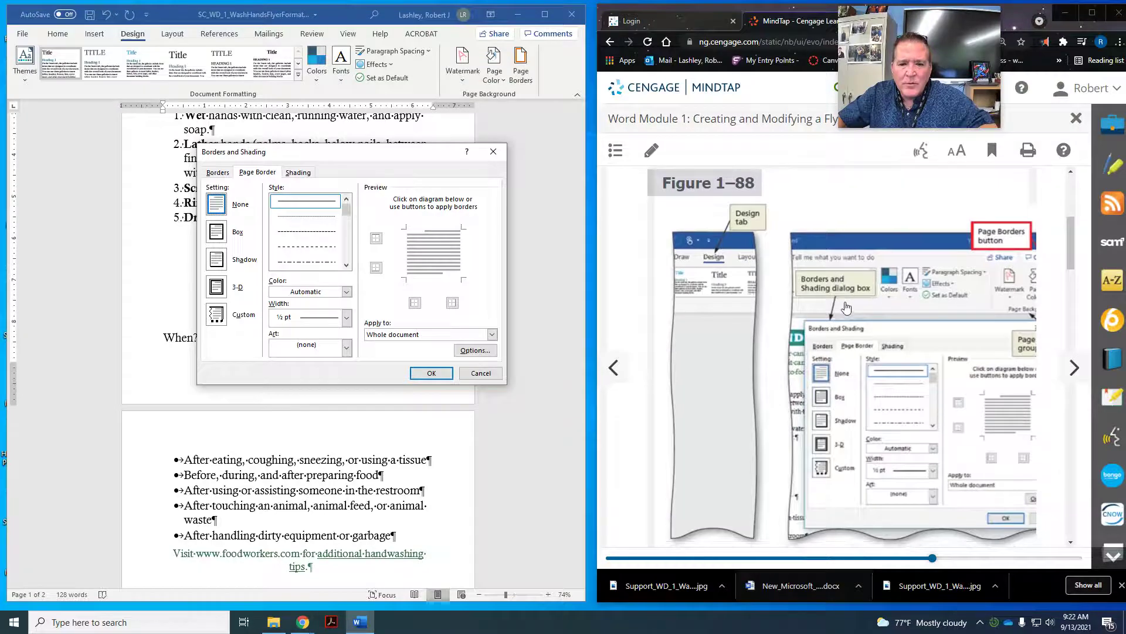
scroll(846, 307, "down", 5)
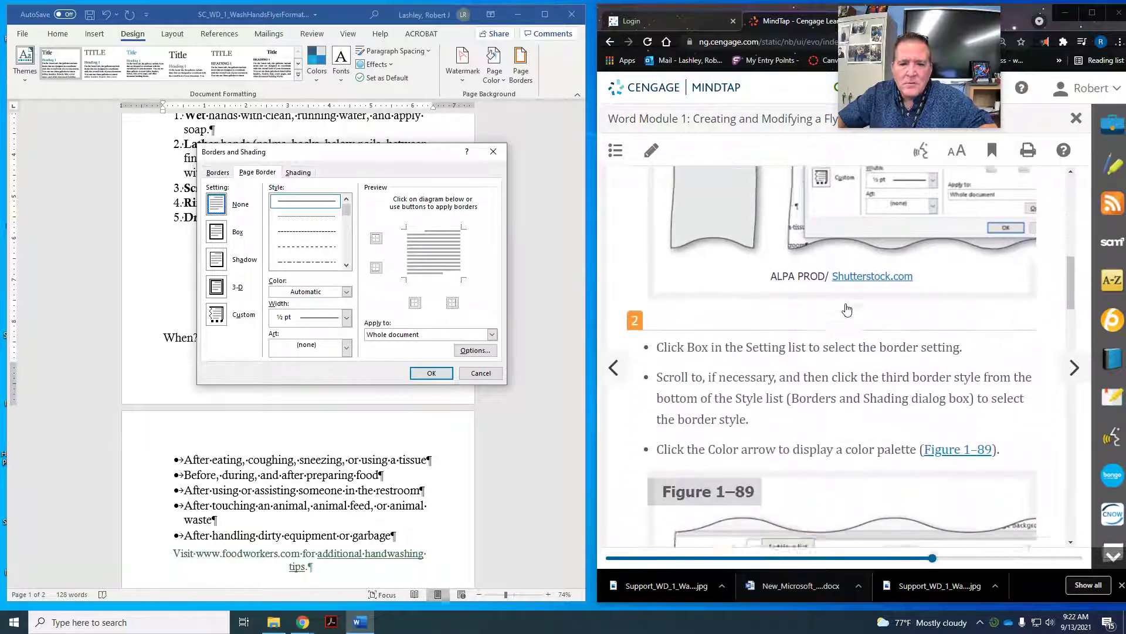
scroll(846, 309, "down", 1)
left_click(216, 232)
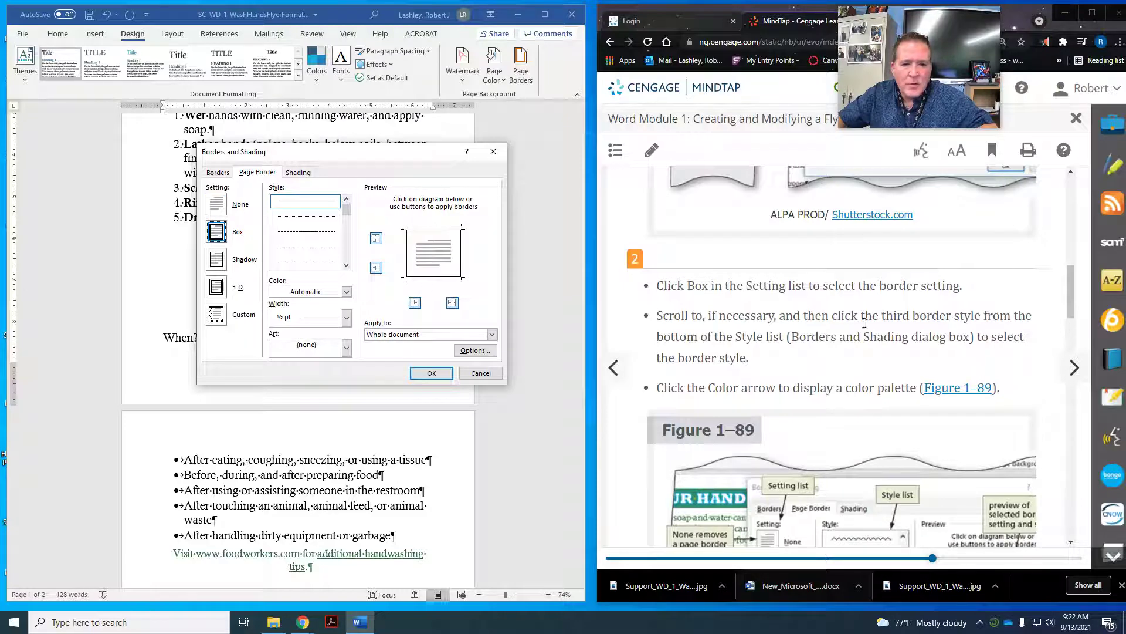
Step: Choose the third border style from the bottom of the style list for the page border, as in Figure 1–89
scroll(898, 335, "down", 1)
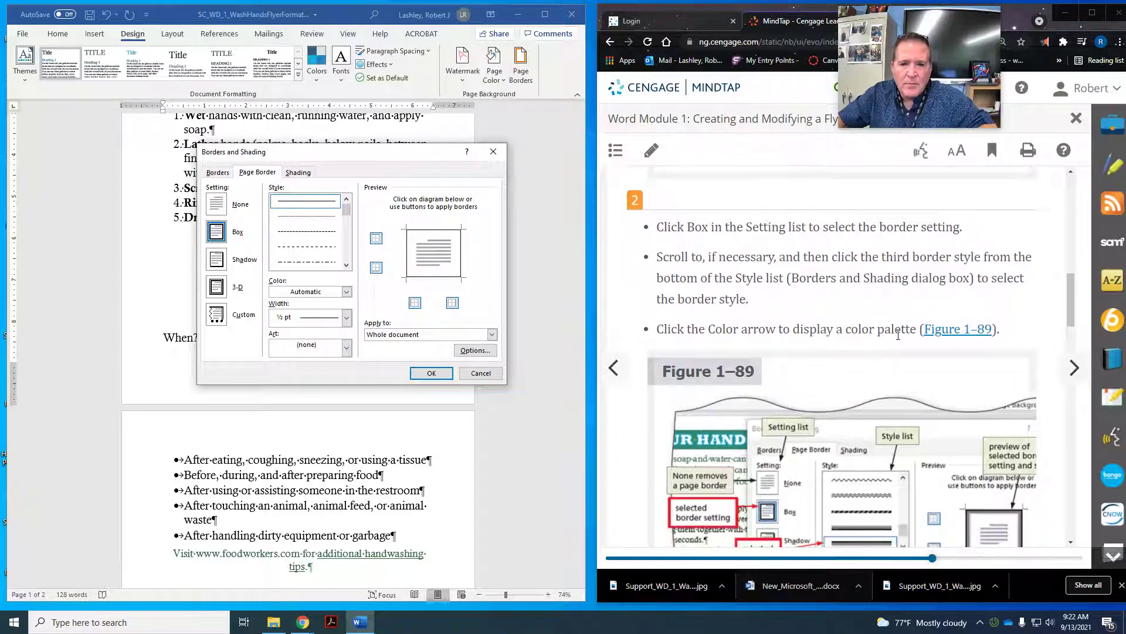
scroll(915, 303, "down", 1)
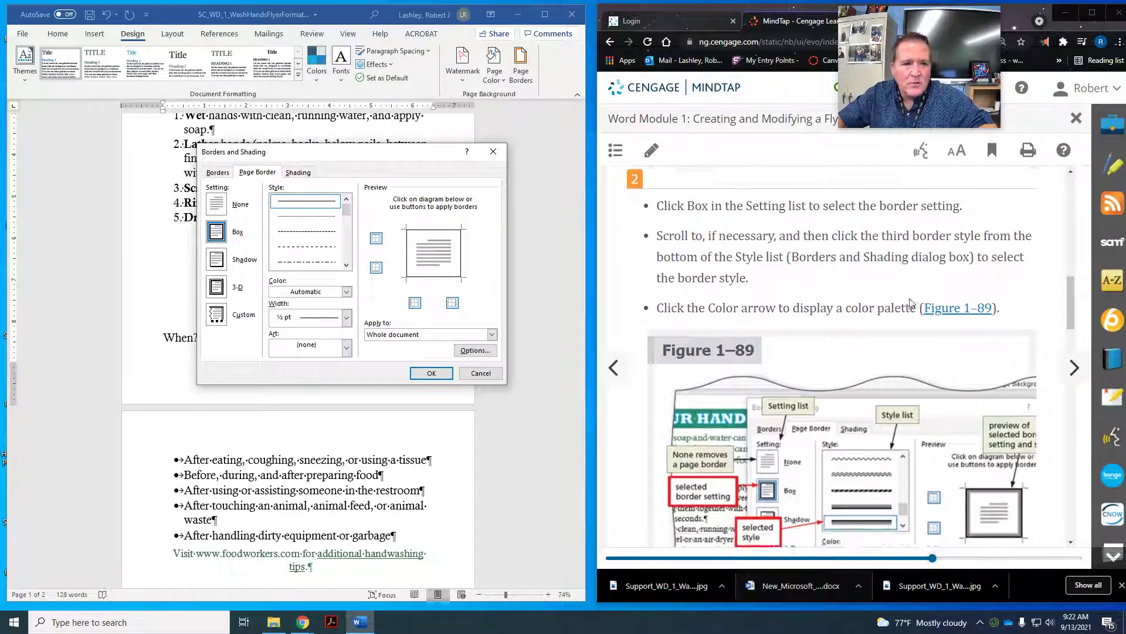
scroll(911, 303, "up", 1)
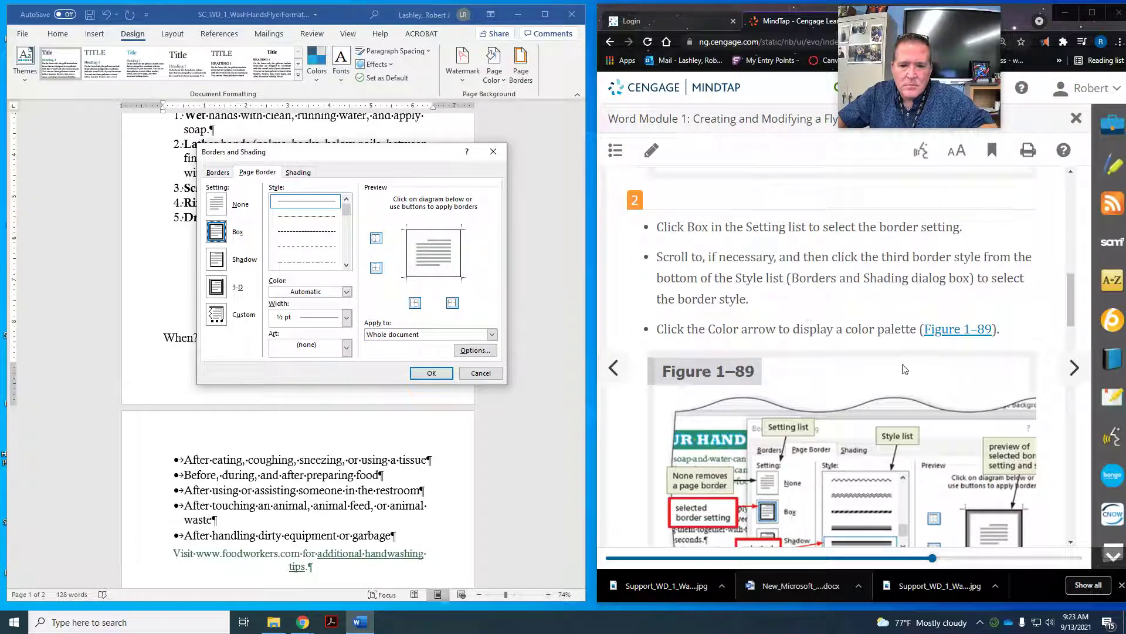
left_click_drag(350, 209, 344, 258)
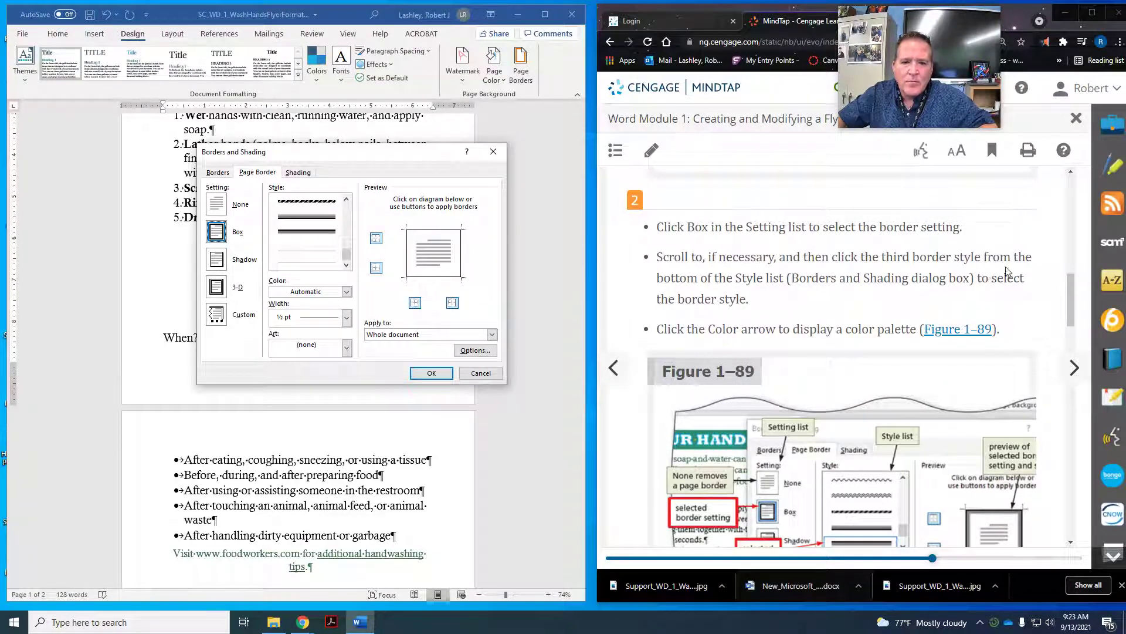
left_click(301, 235)
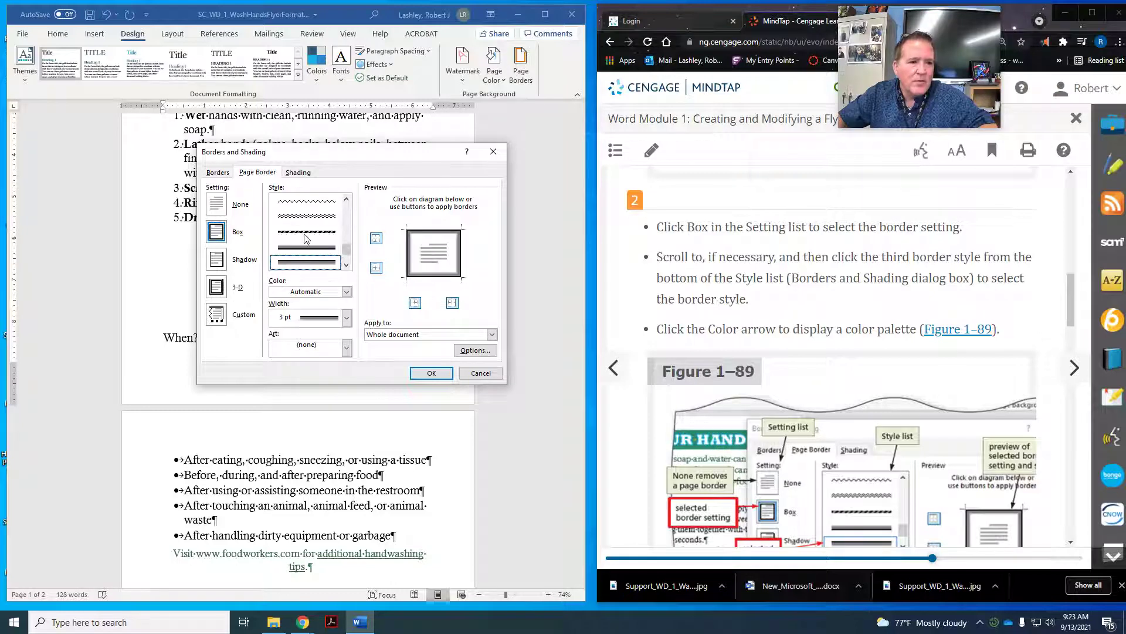
left_click(347, 267)
left_click(347, 267)
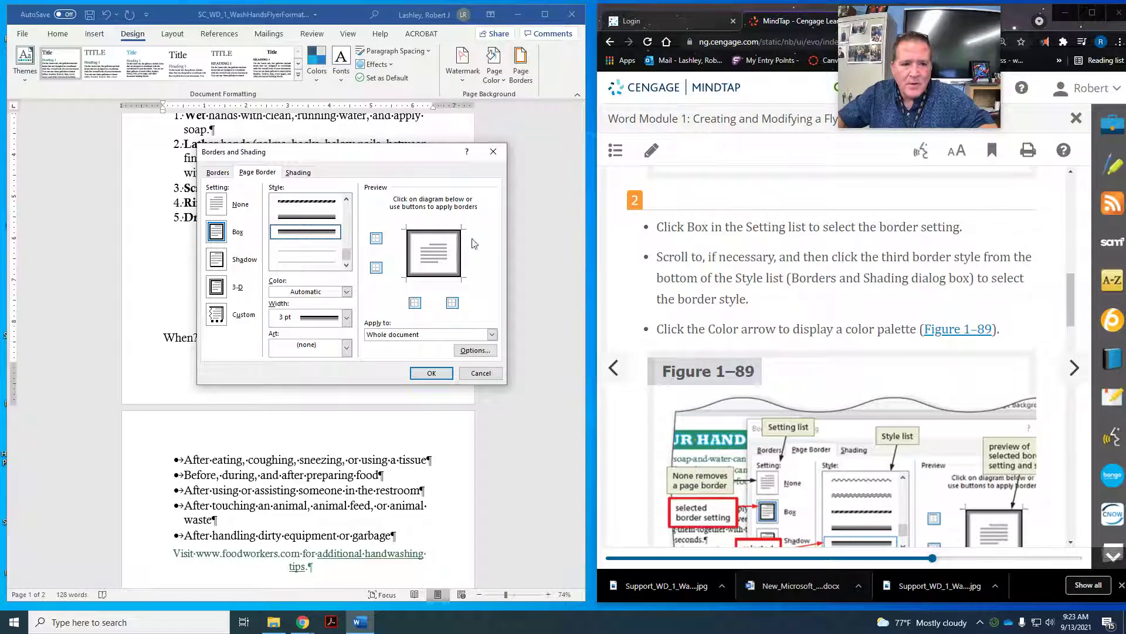
scroll(918, 296, "down", 1)
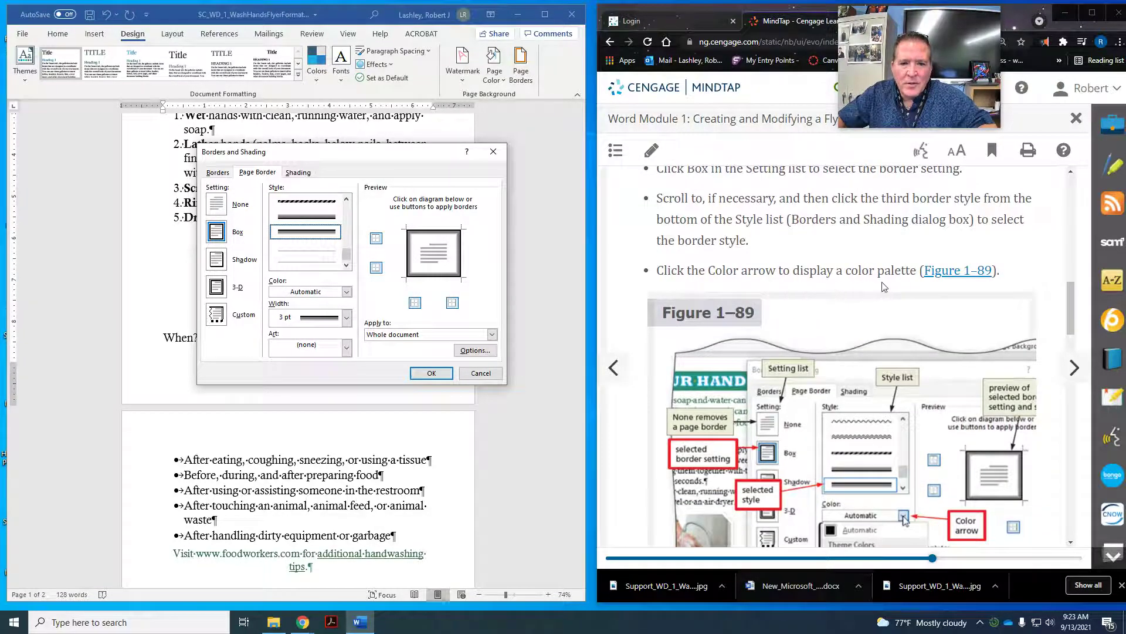
Step: Set the page border color to Turquoise, Accent 3, Darker 25%, as the lesson's third page border step instructs
scroll(884, 287, "down", 1)
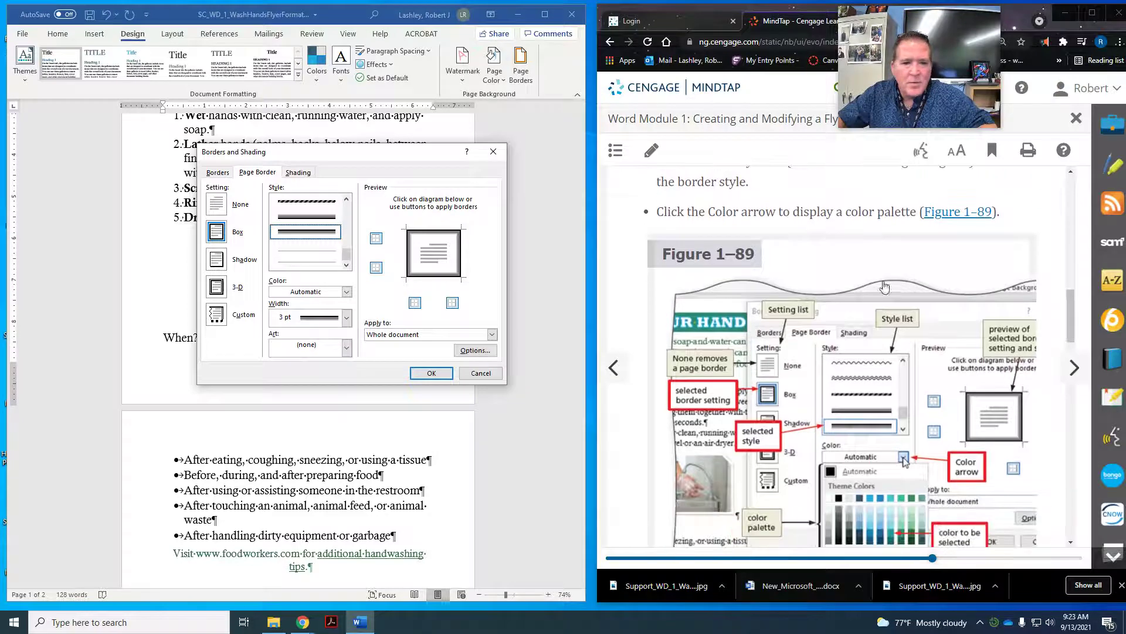
left_click(347, 292)
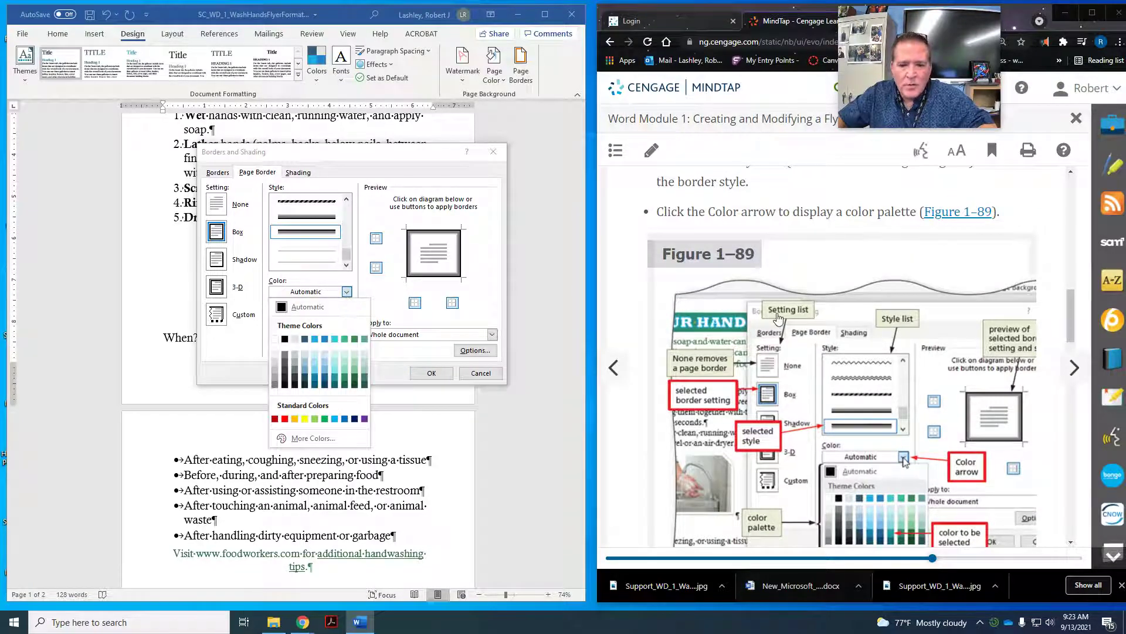
scroll(892, 326, "down", 1)
scroll(892, 326, "up", 1)
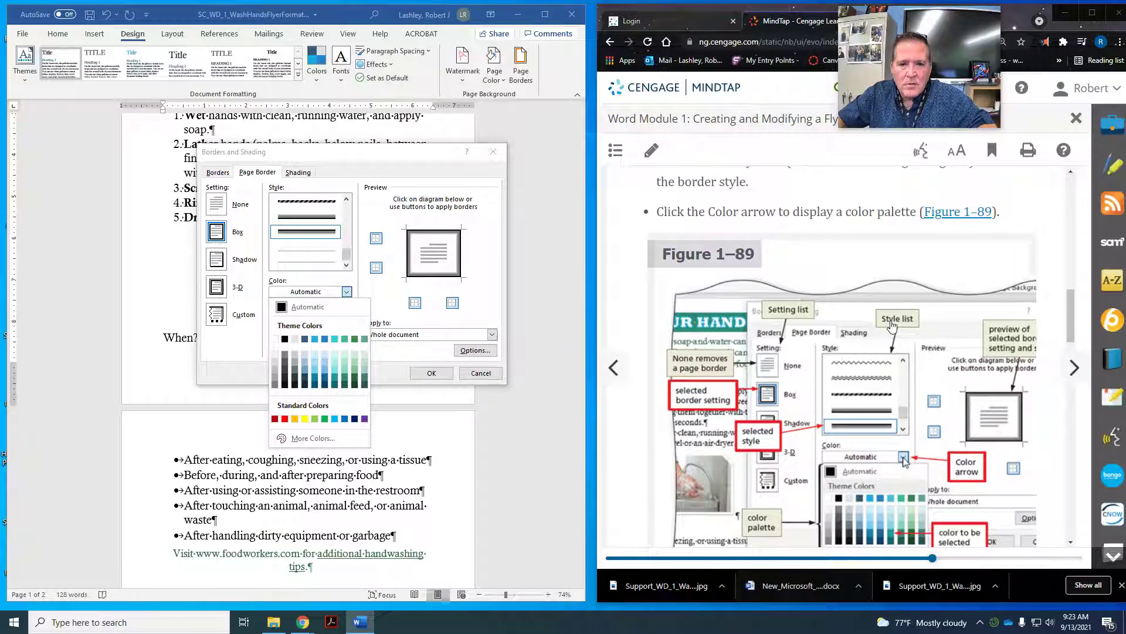
scroll(892, 325, "down", 6)
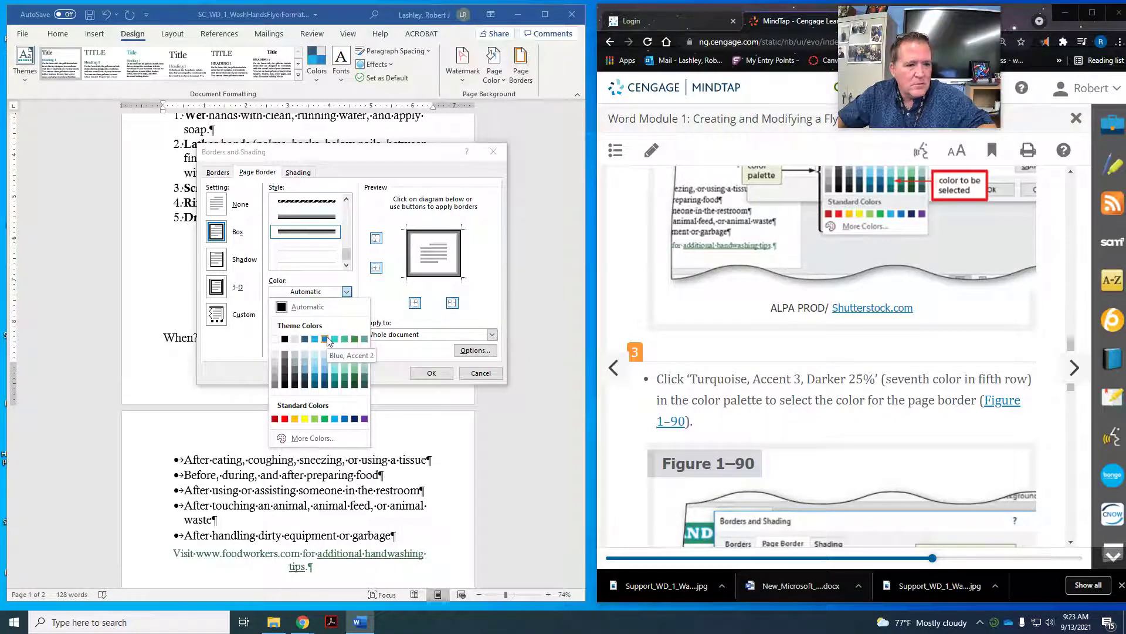
left_click(335, 380)
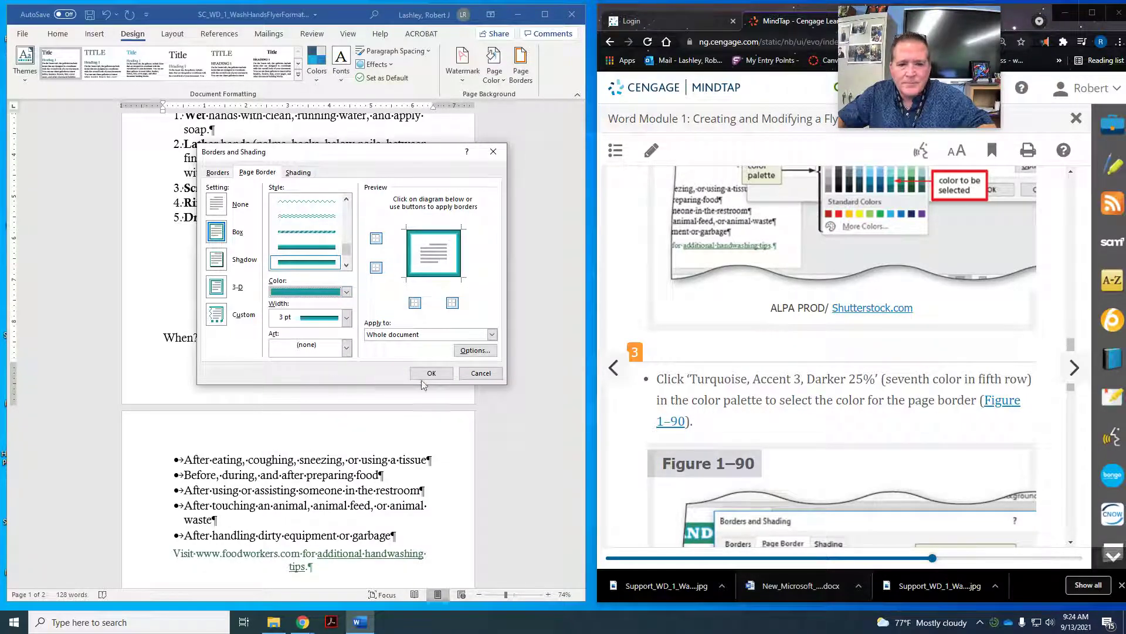
Step: Check the border settings against Figure 1–90 and apply the page border to the whole flyer
scroll(958, 393, "down", 4)
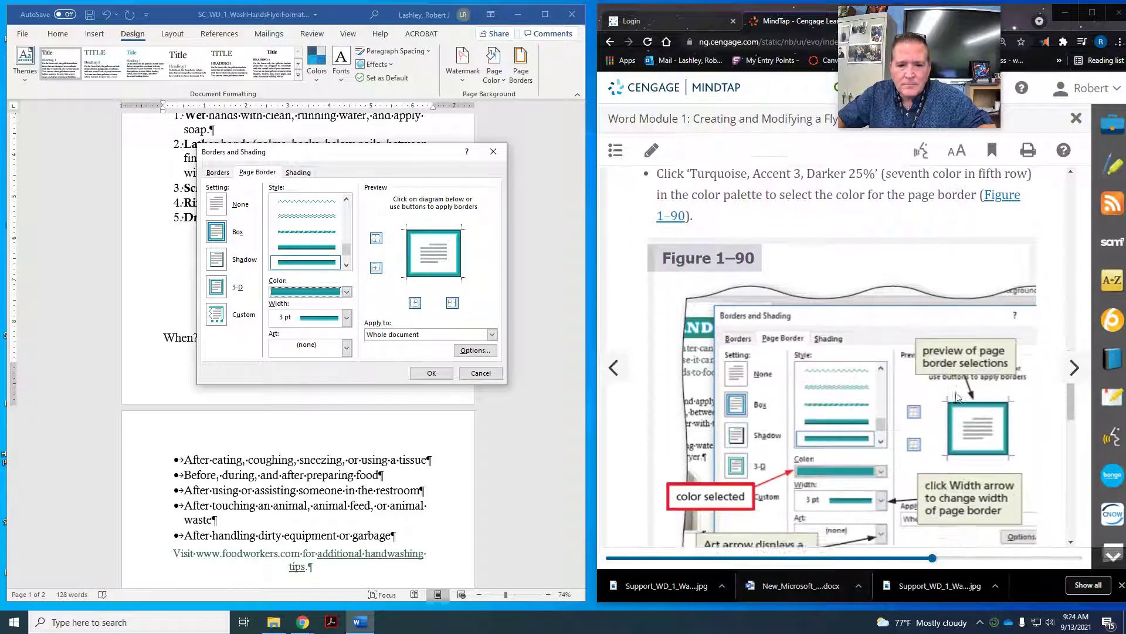
scroll(958, 396, "down", 4)
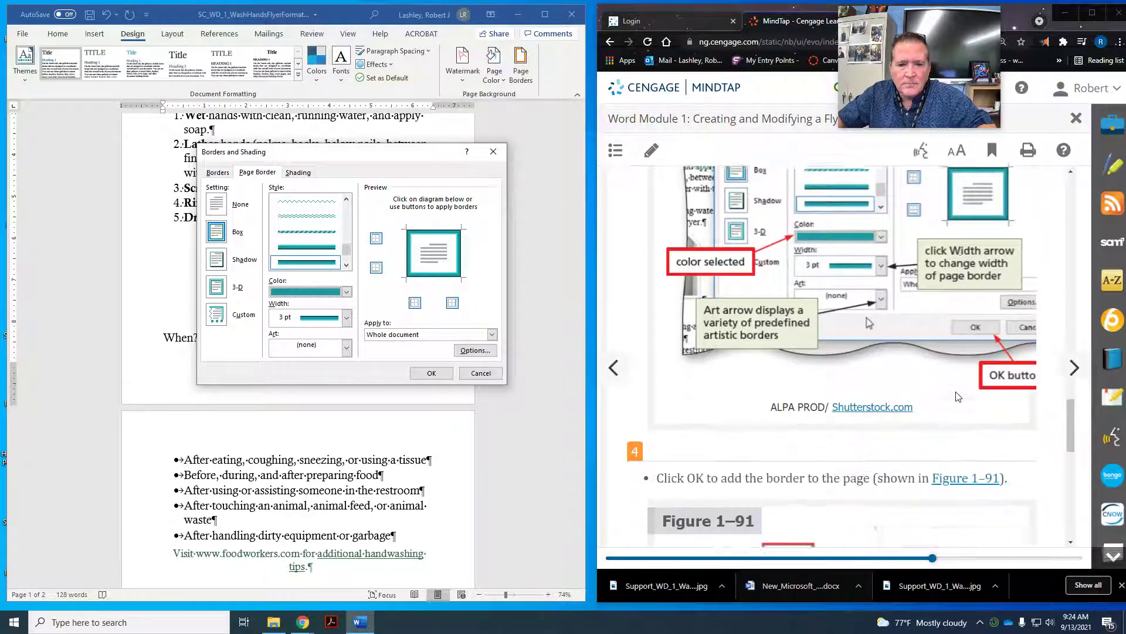
scroll(958, 397, "up", 1)
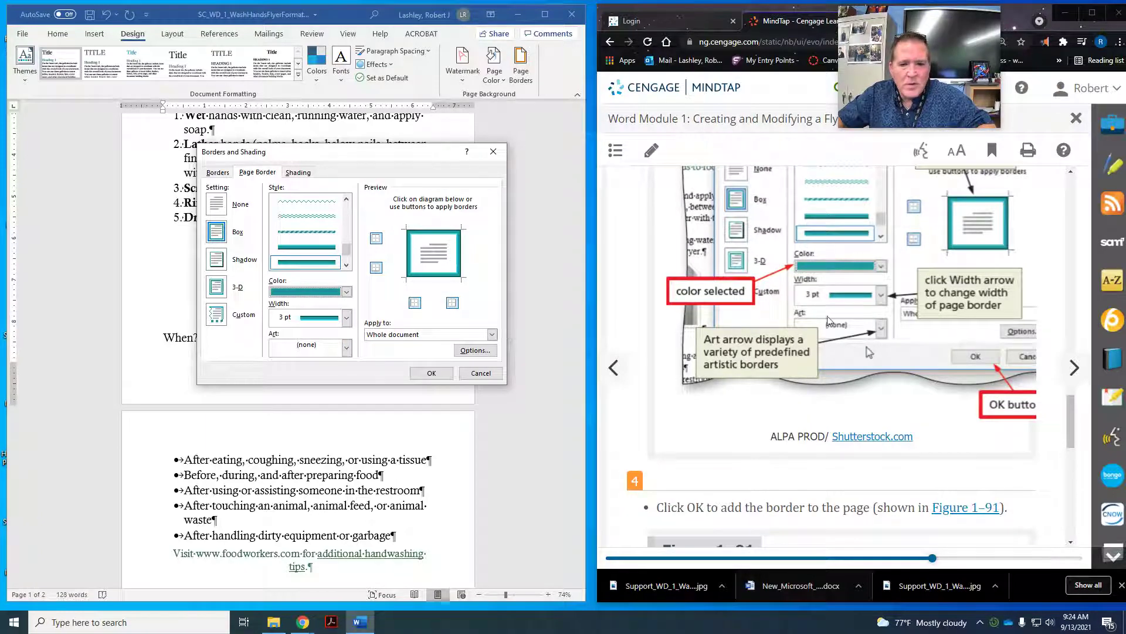
scroll(923, 361, "down", 2)
scroll(922, 360, "down", 5)
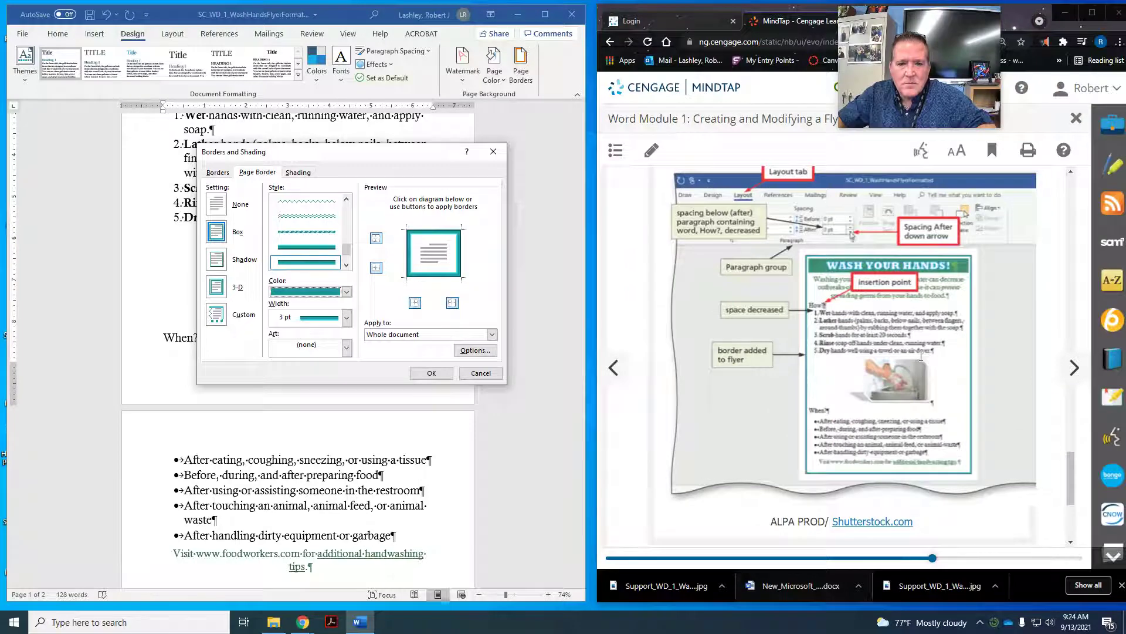
scroll(921, 356, "up", 2)
scroll(920, 356, "up", 1)
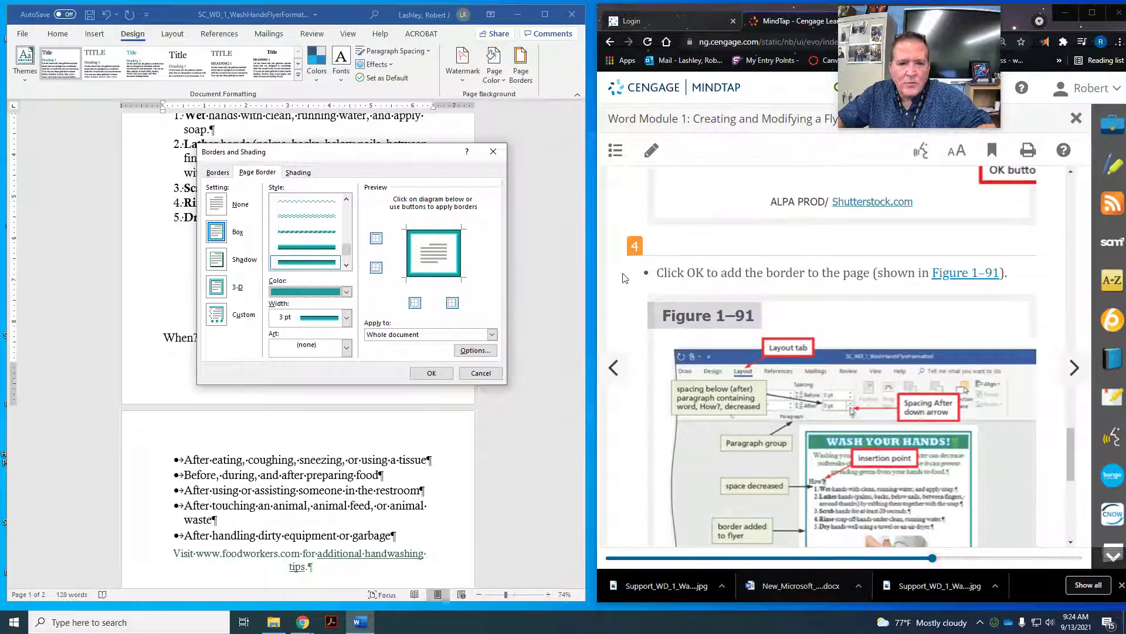
left_click(422, 377)
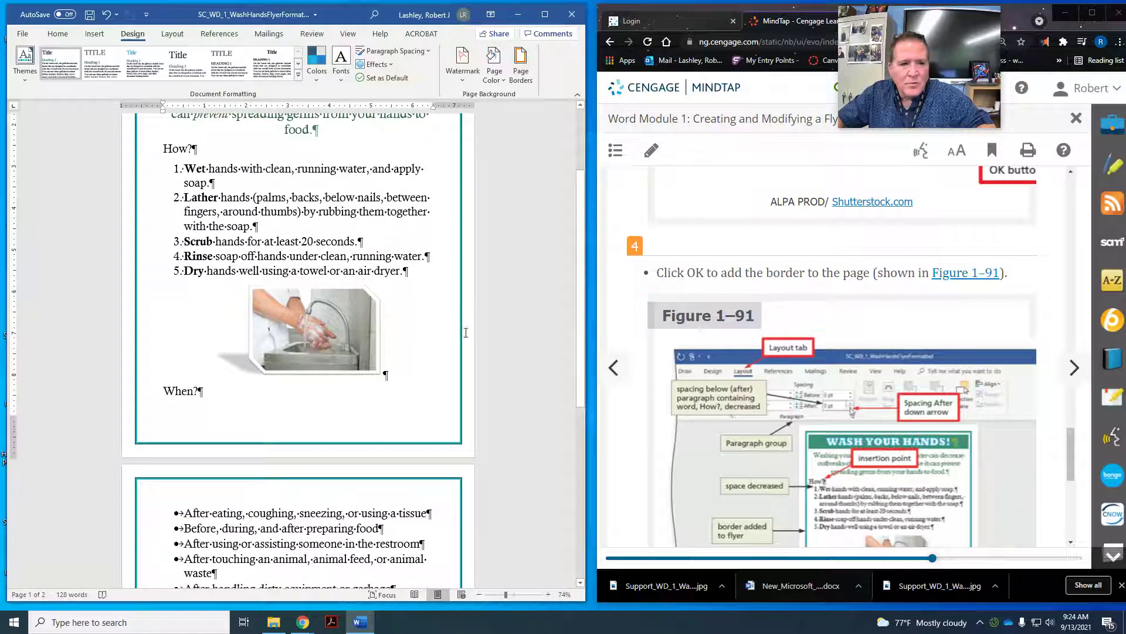
Step: Compare the bordered flyer with Figure 1–91 and move the lesson on to 'To Change Spacing before and after Paragraphs'
scroll(786, 301, "down", 3)
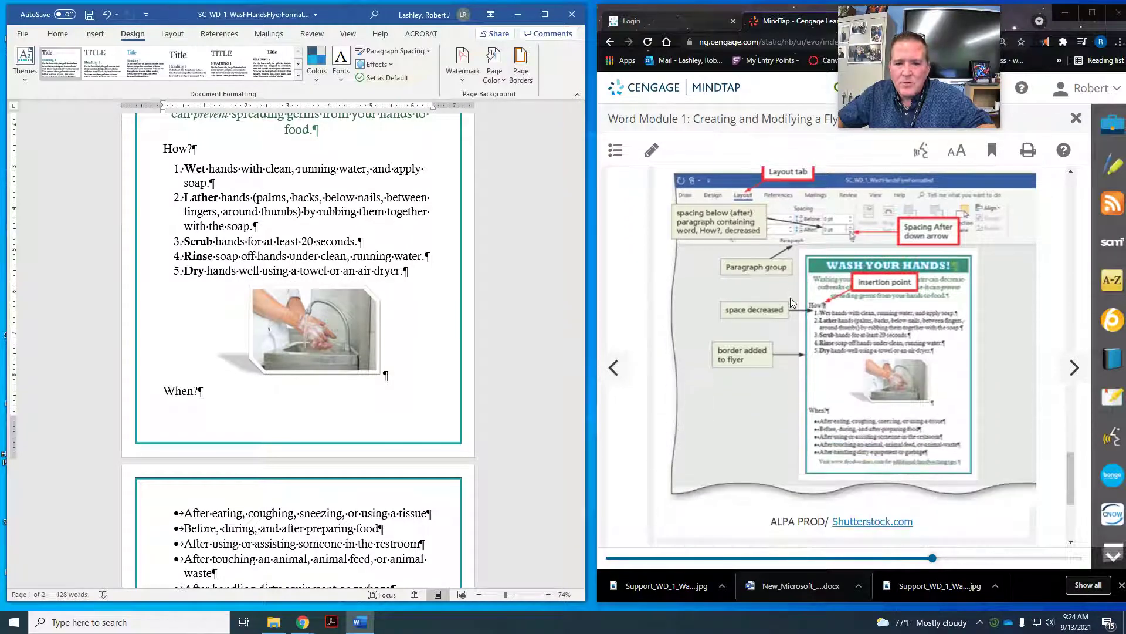
scroll(878, 390, "down", 4)
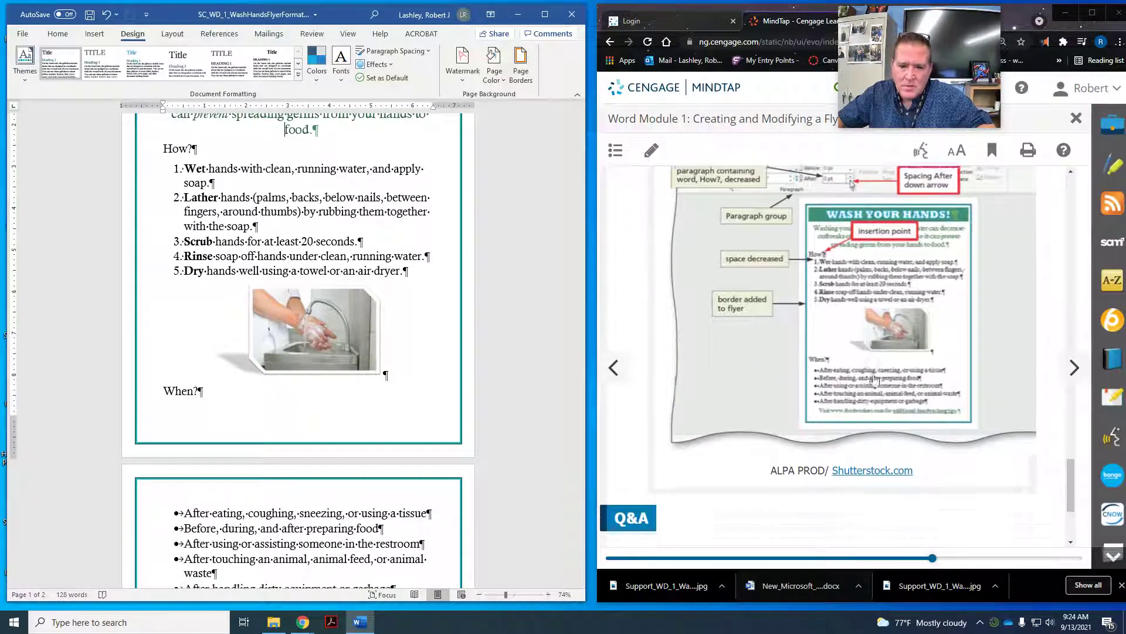
left_click(1074, 367)
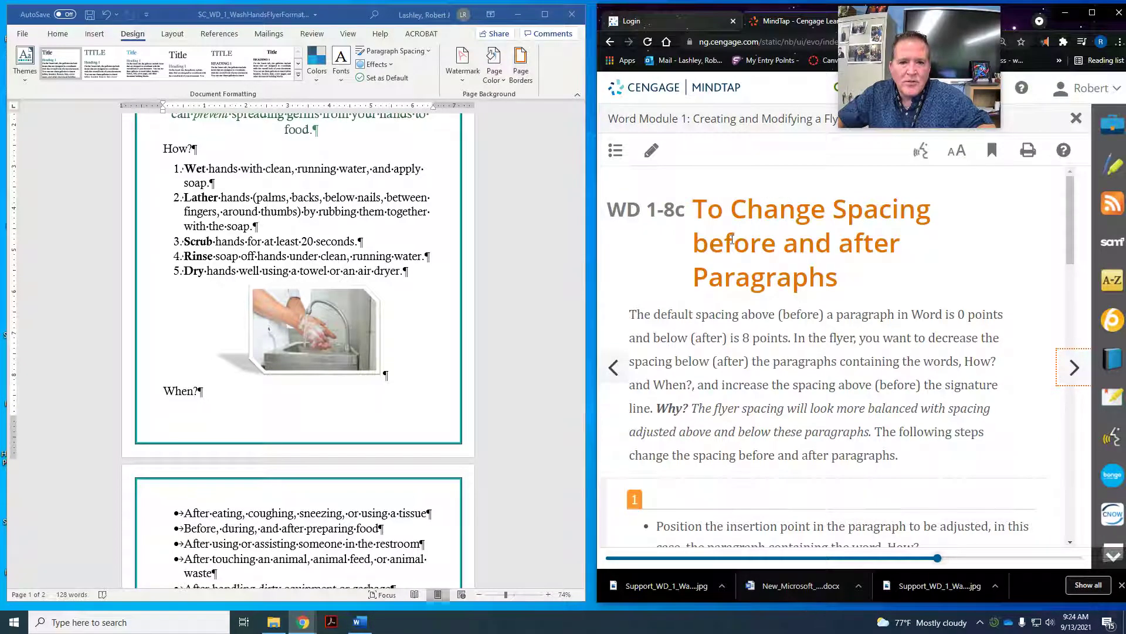
Step: Read the paragraph spacing lesson's introduction and steps, including the advice for text that flows to two pages
scroll(769, 261, "down", 1)
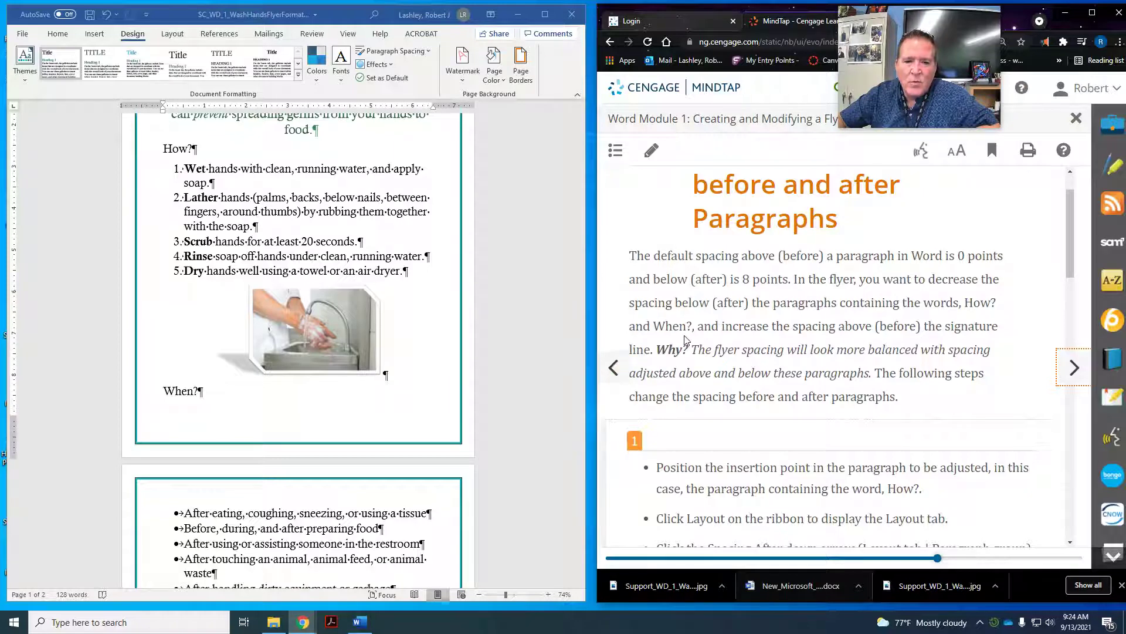
scroll(767, 332, "down", 3)
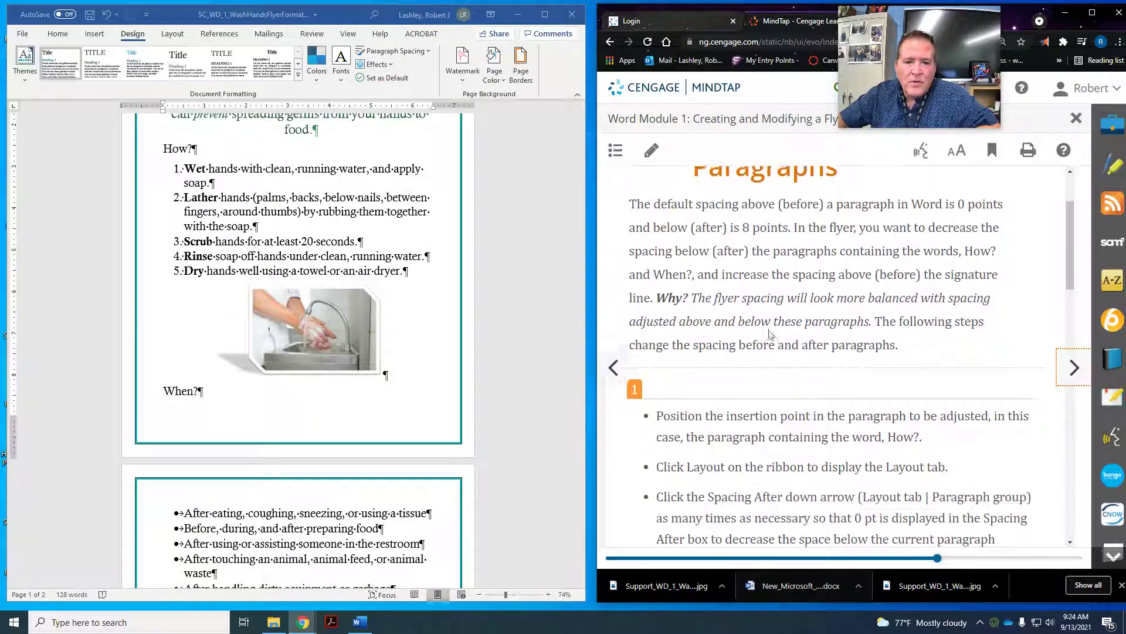
scroll(772, 332, "down", 1)
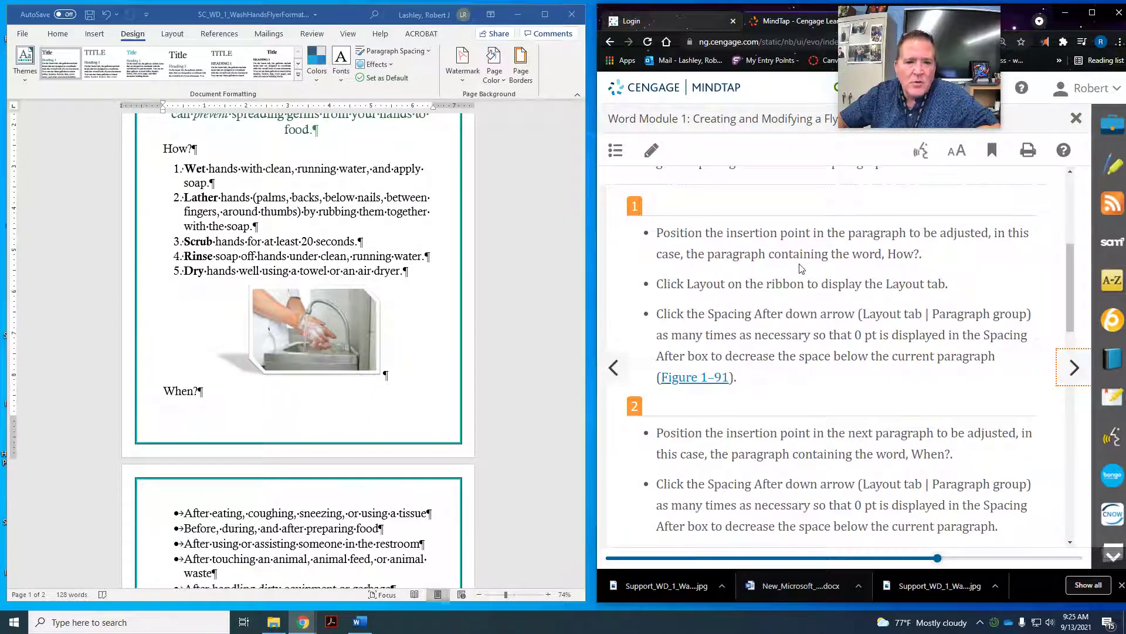
scroll(802, 268, "up", 4)
scroll(299, 293, "up", 1)
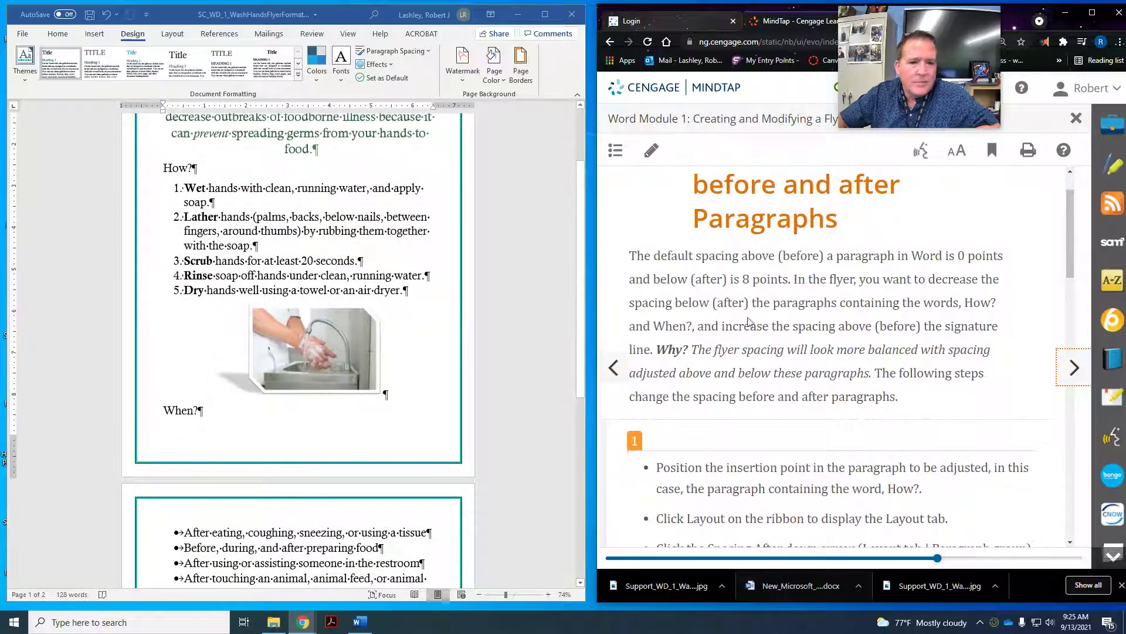
scroll(748, 322, "down", 10)
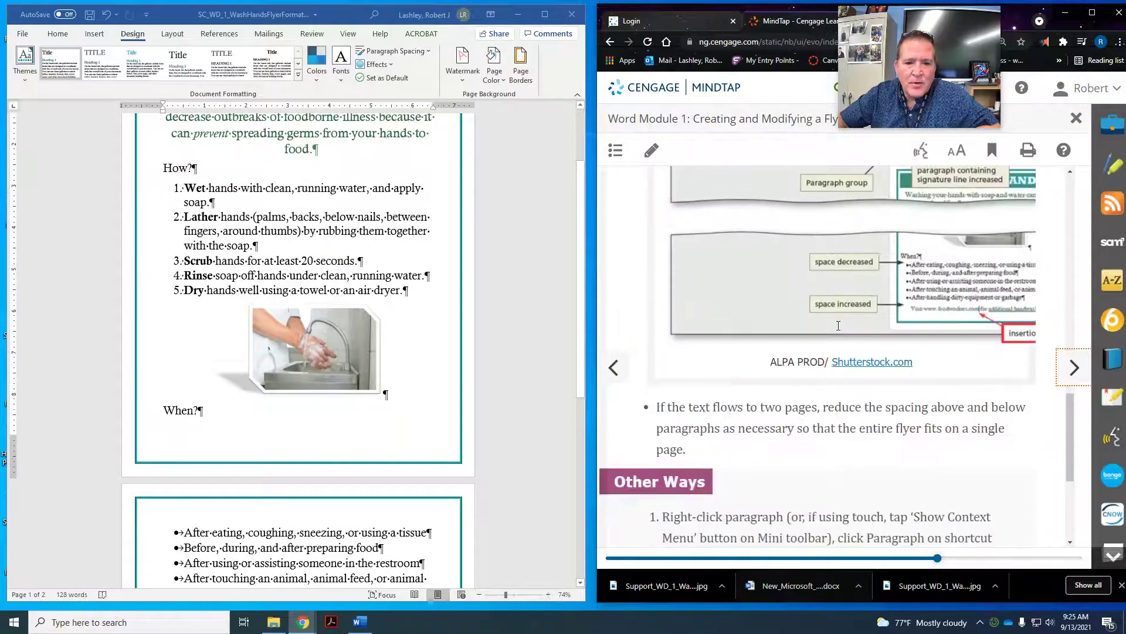
scroll(838, 326, "up", 5)
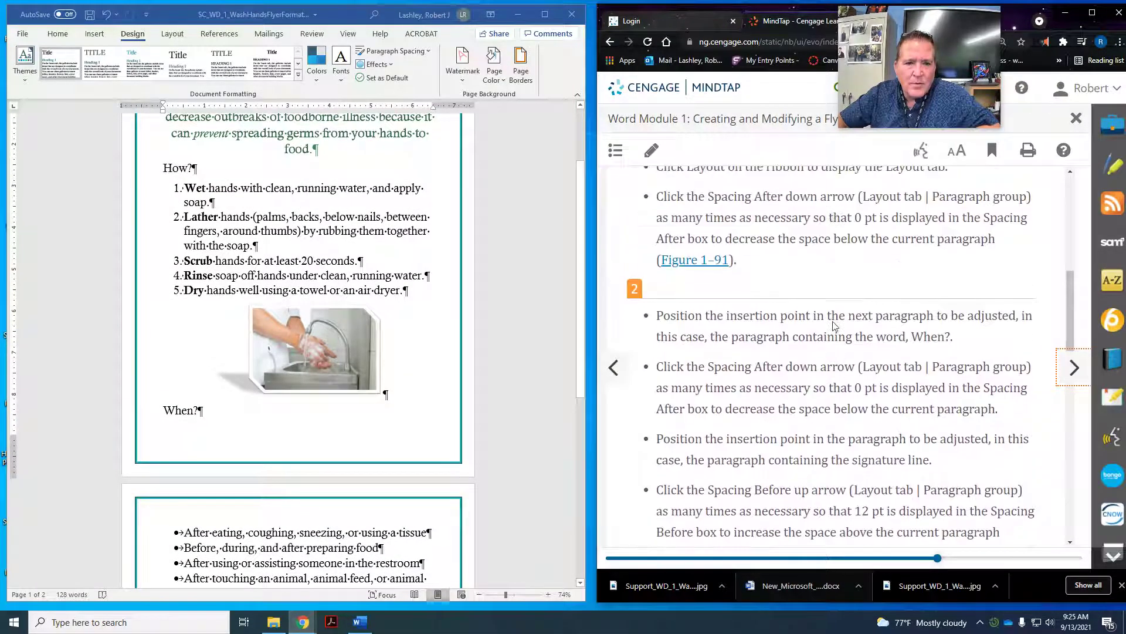
scroll(835, 326, "up", 3)
scroll(834, 326, "down", 1)
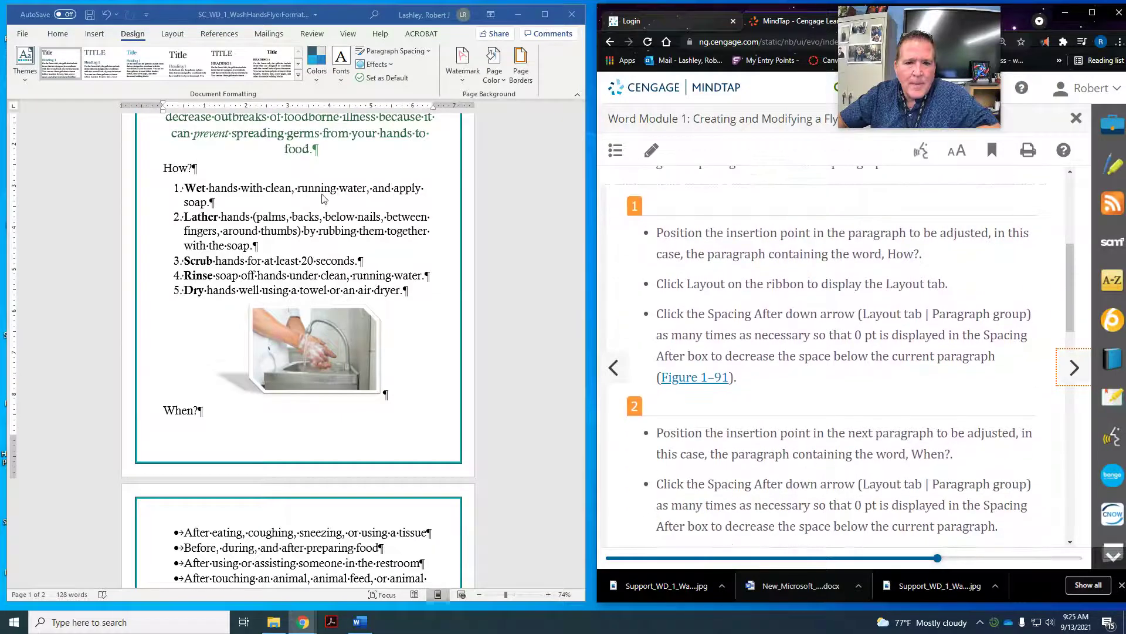
Step: Set the spacing after the 'How?' paragraph to 0 pt
left_click(165, 169)
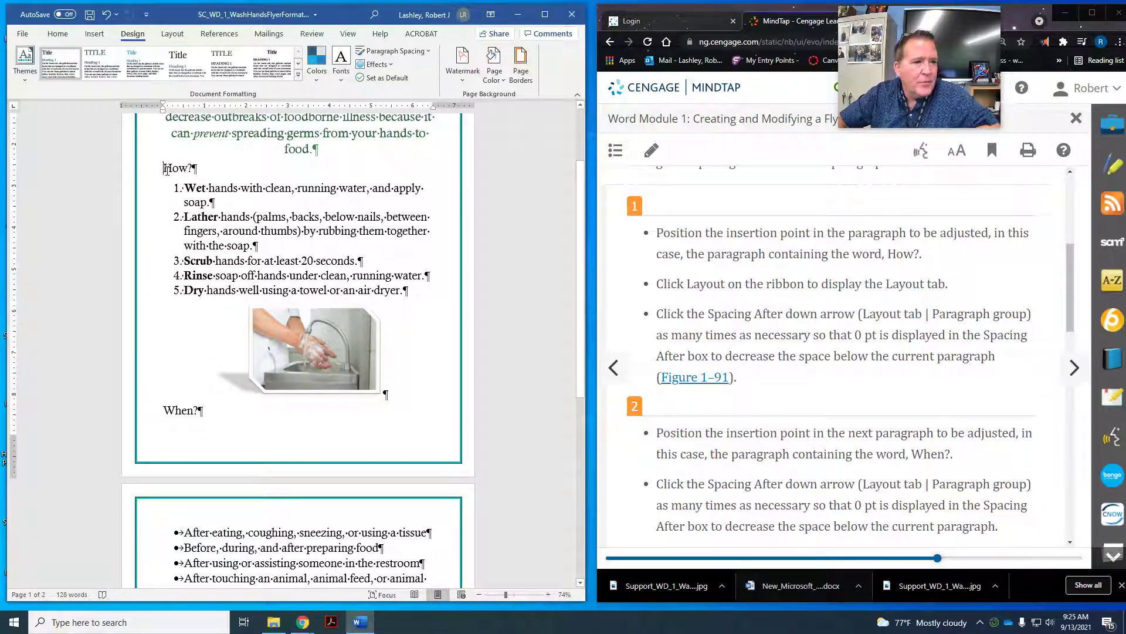
left_click(58, 34)
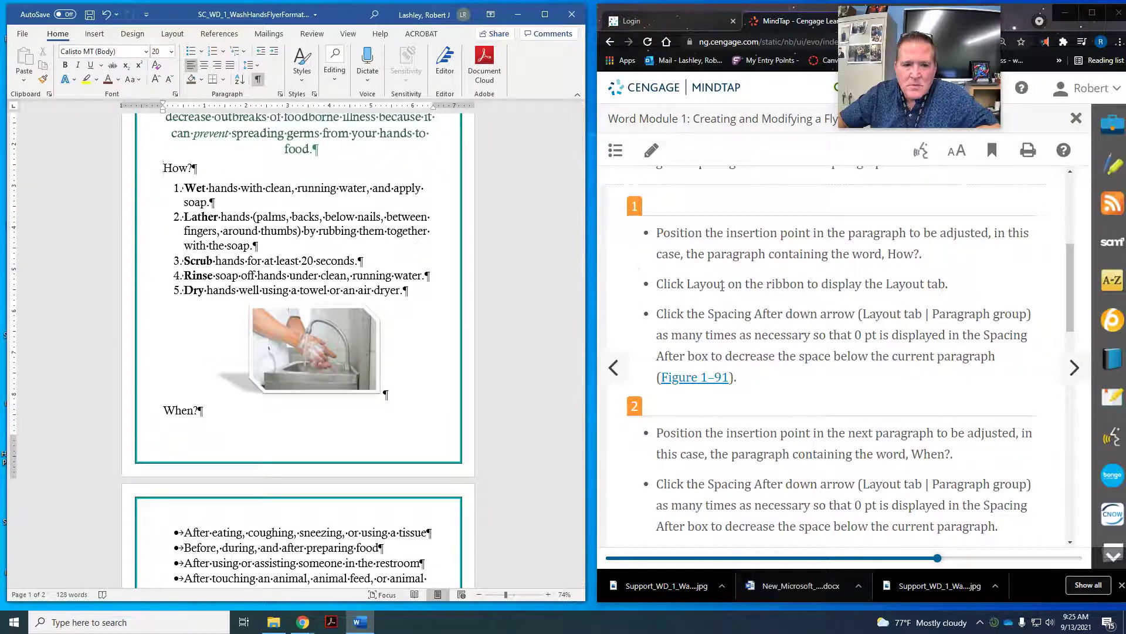
left_click(172, 35)
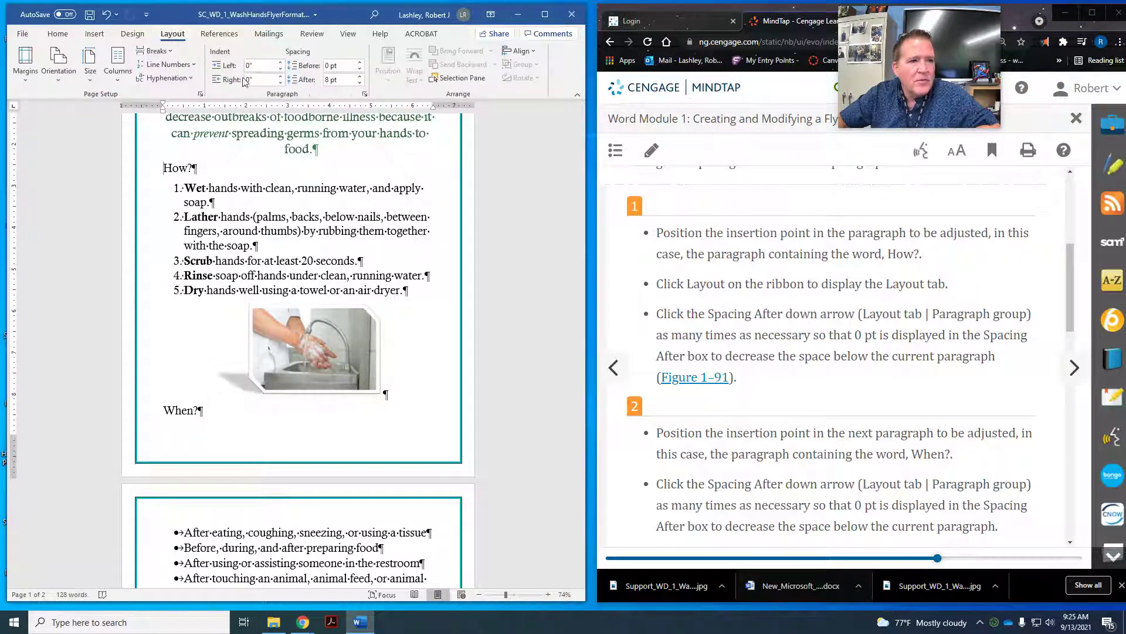
left_click(360, 82)
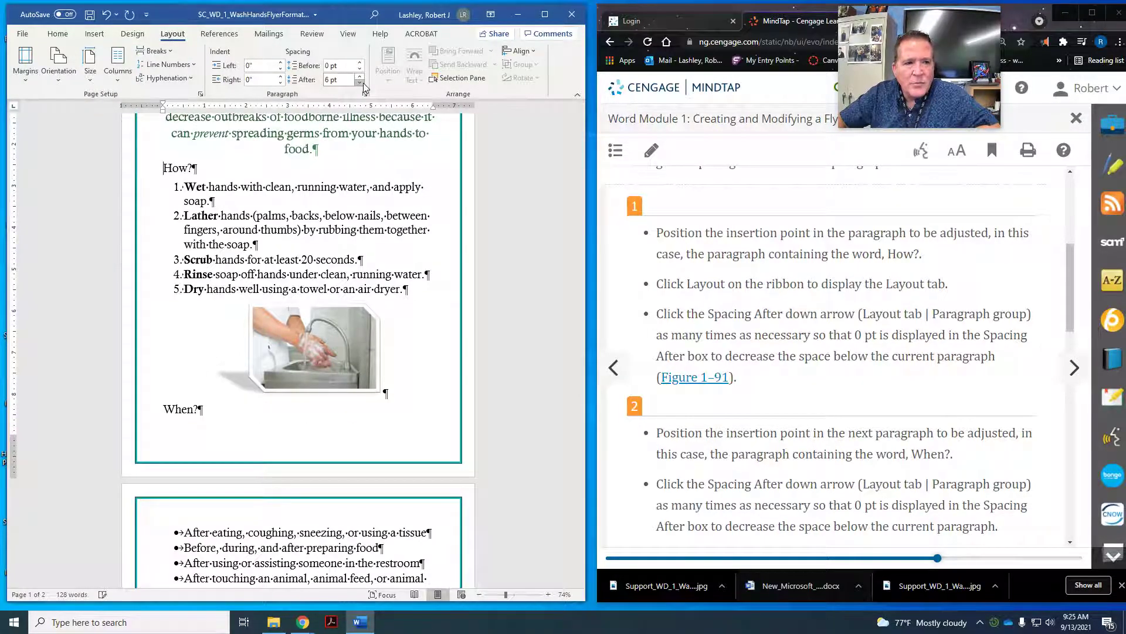
left_click(360, 82)
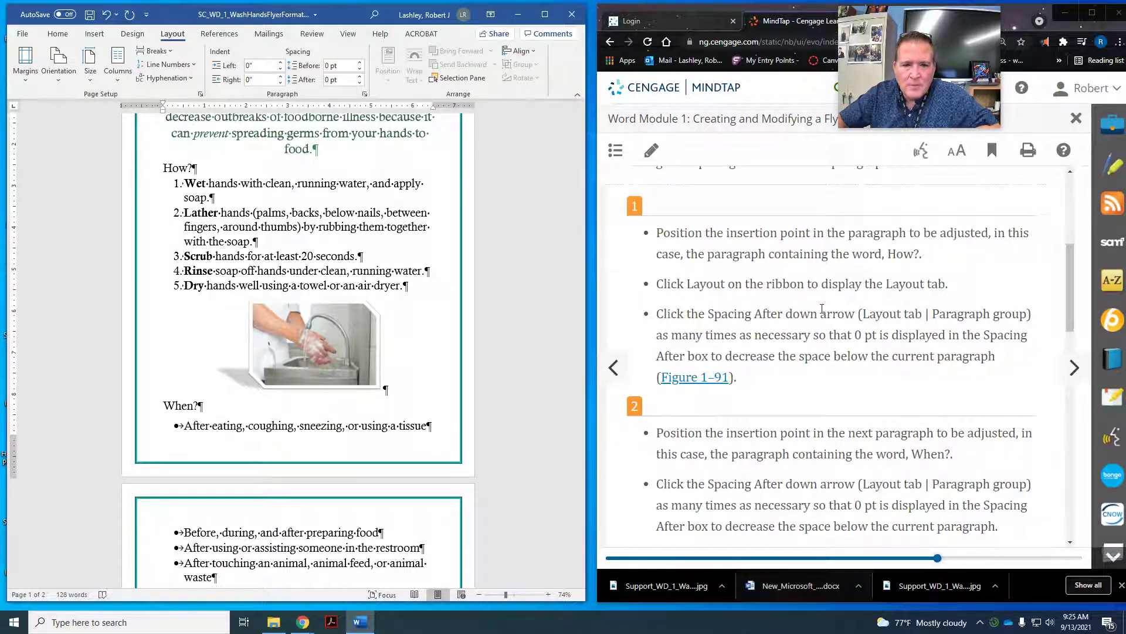
Step: Follow the lesson's second spacing step by setting the spacing after the 'When?' paragraph to 0 pt
scroll(823, 309, "down", 1)
scroll(822, 308, "down", 2)
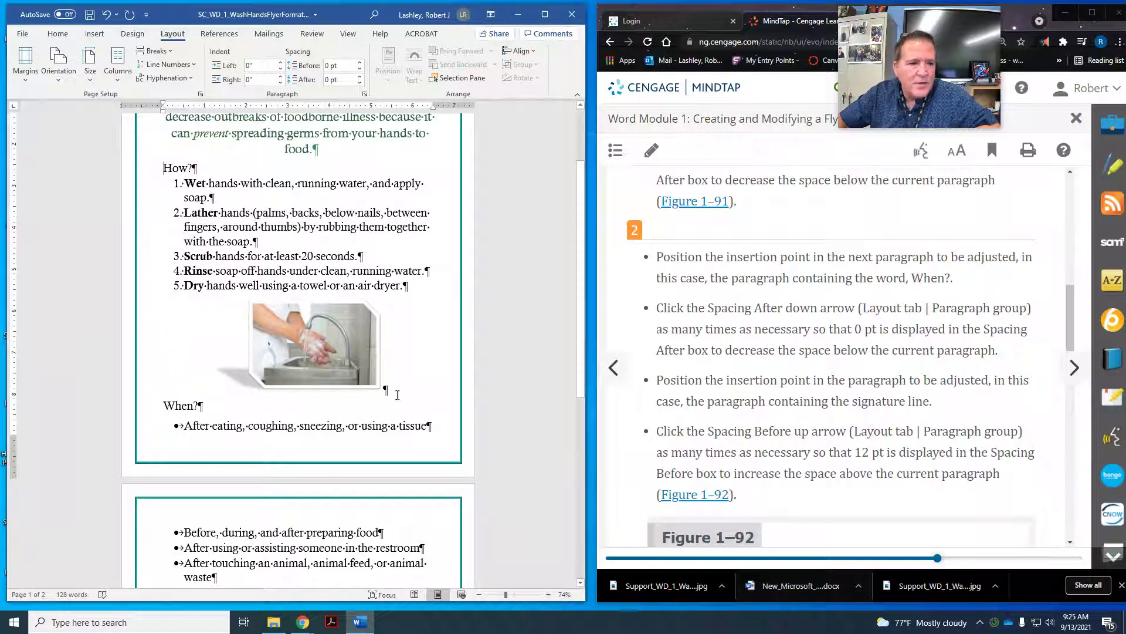
scroll(231, 321, "down", 3)
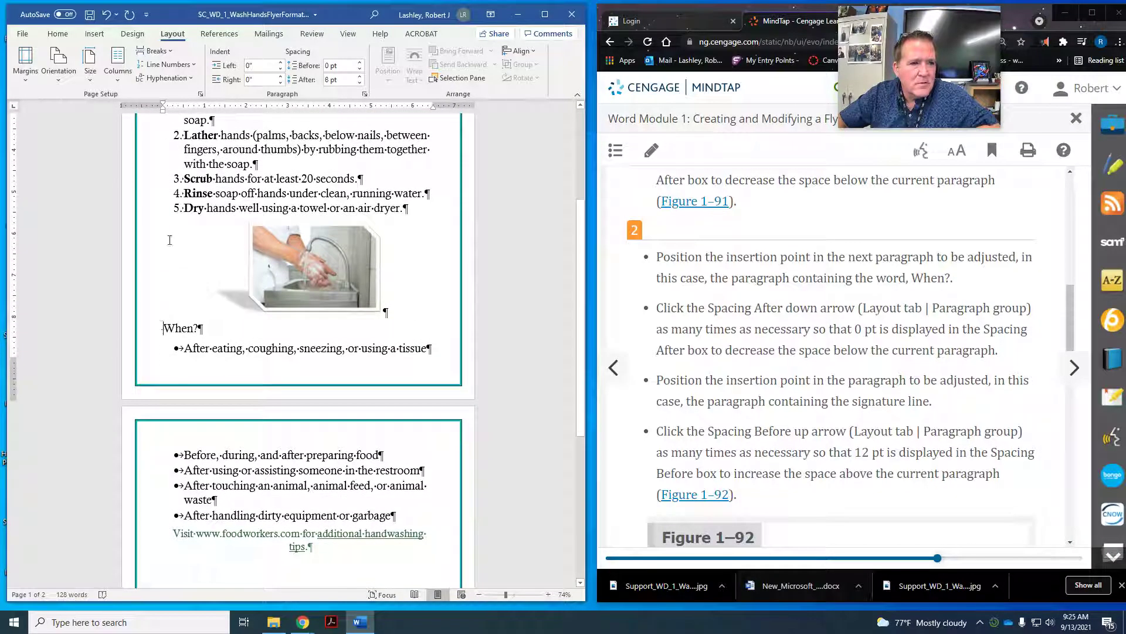
left_click(363, 84)
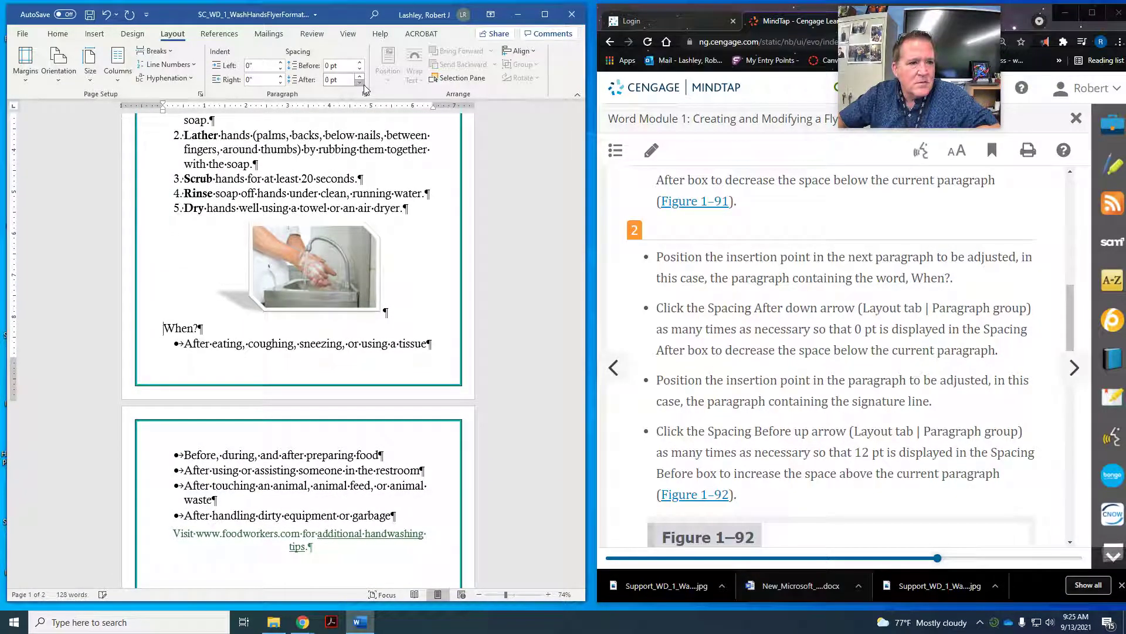
left_click(363, 82)
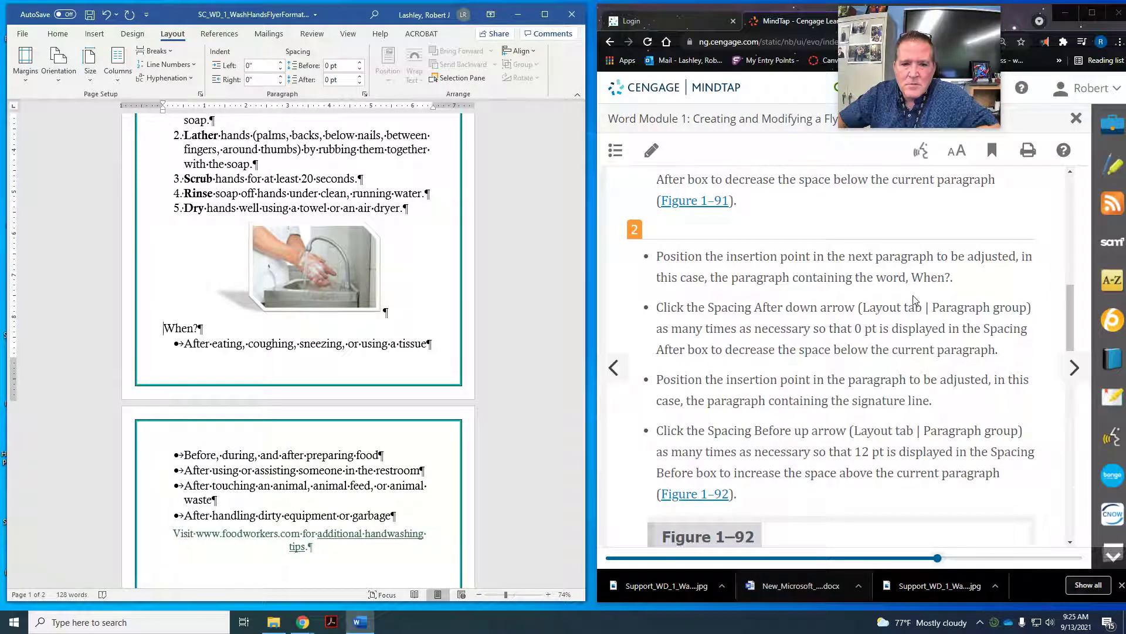
Step: Following the lesson's second spacing step, set the spacing before the signature line paragraph to 12 pt
scroll(915, 299, "down", 2)
scroll(915, 299, "down", 1)
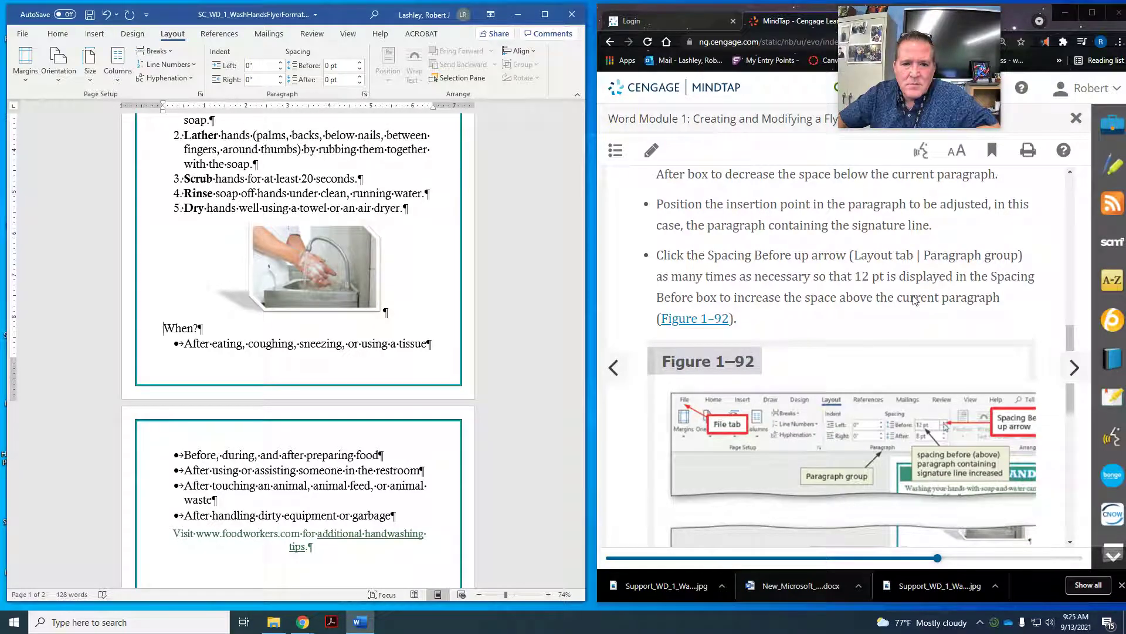
scroll(915, 299, "down", 1)
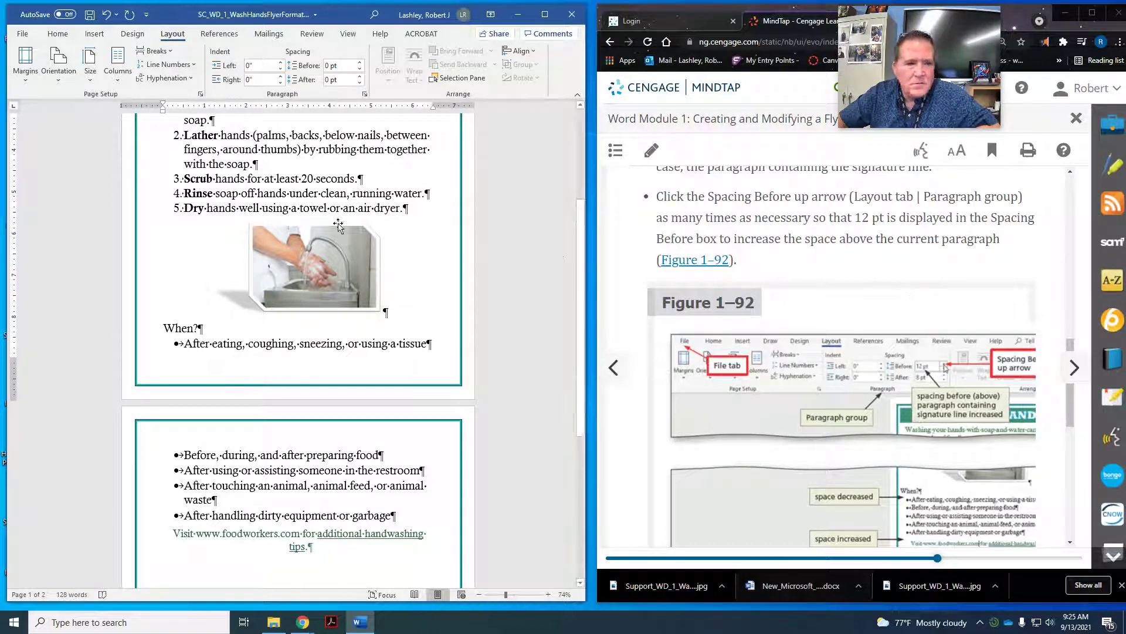
scroll(710, 274, "down", 1)
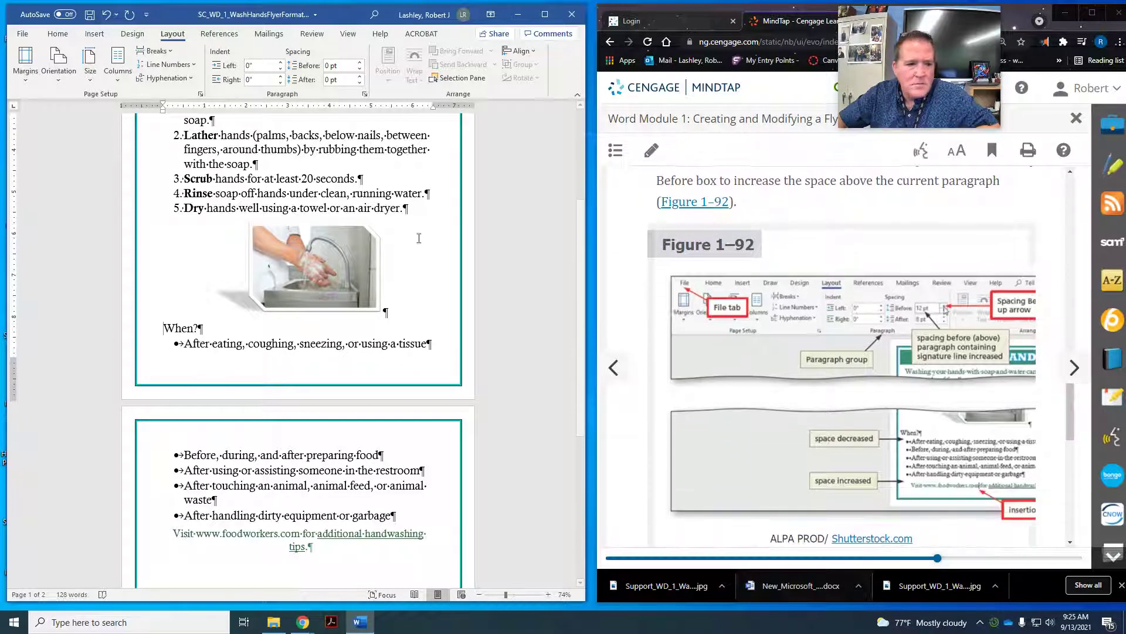
scroll(227, 256, "down", 3)
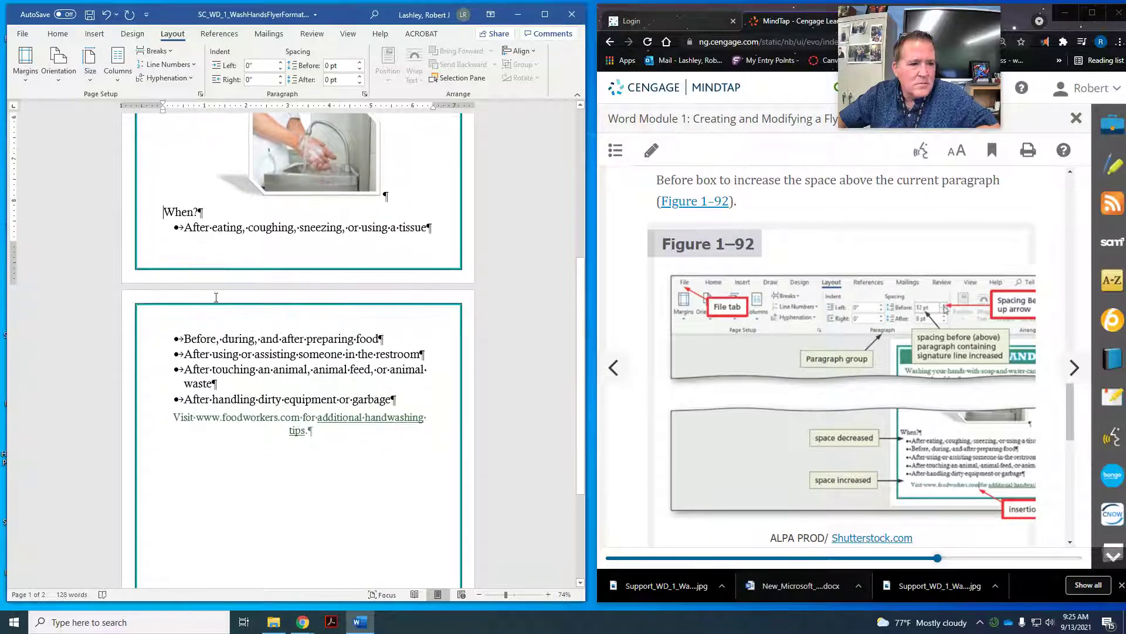
left_click(173, 420)
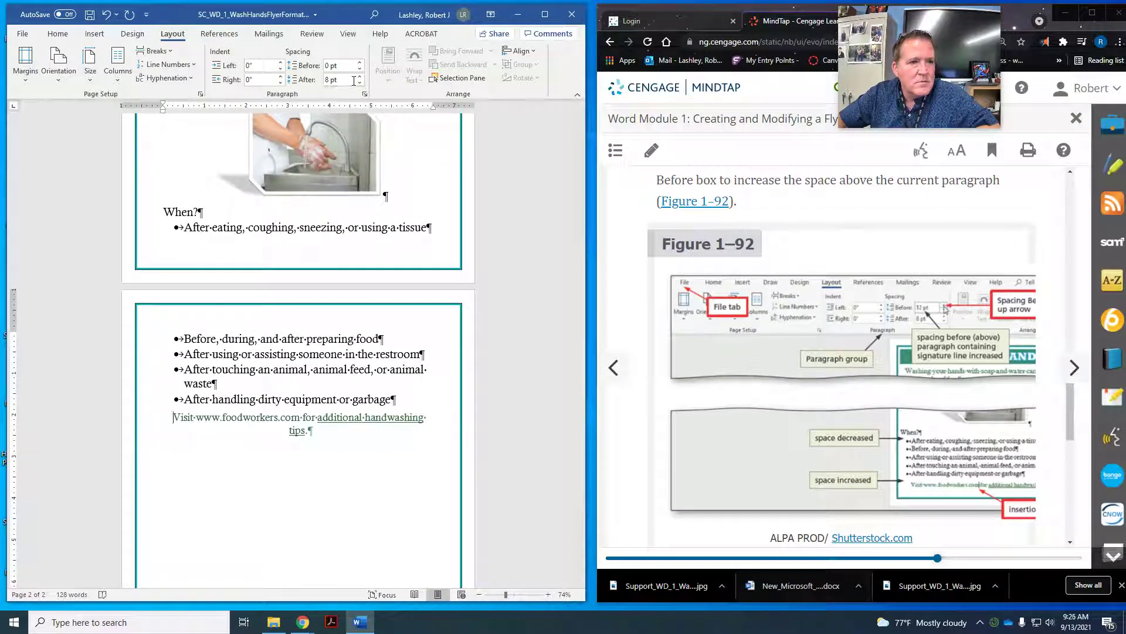
scroll(741, 250, "up", 3)
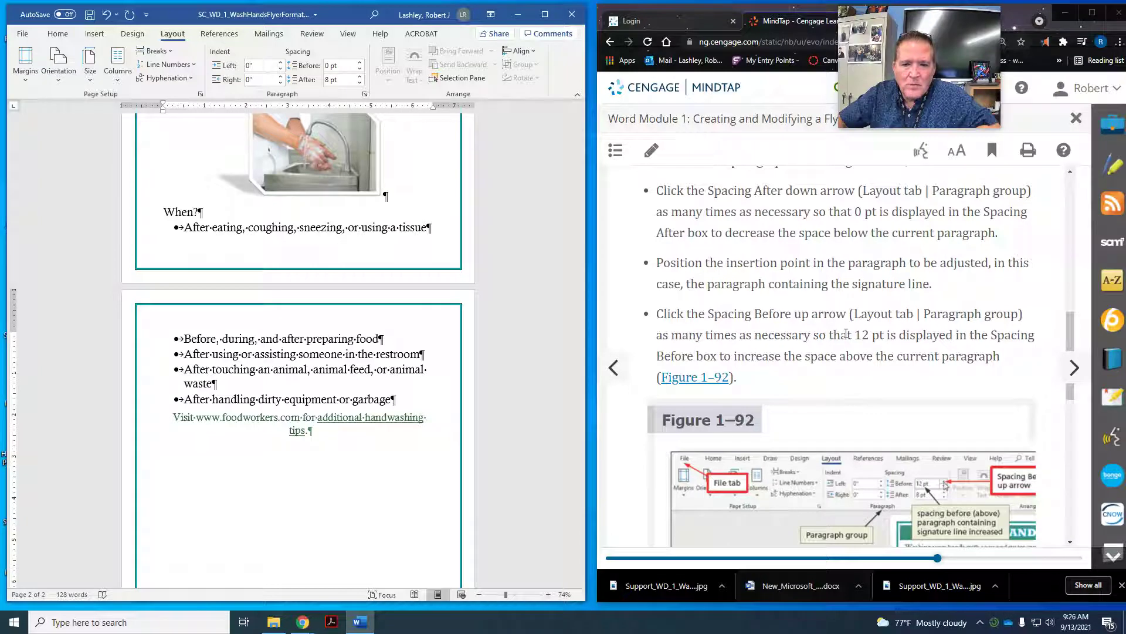
left_click(360, 63)
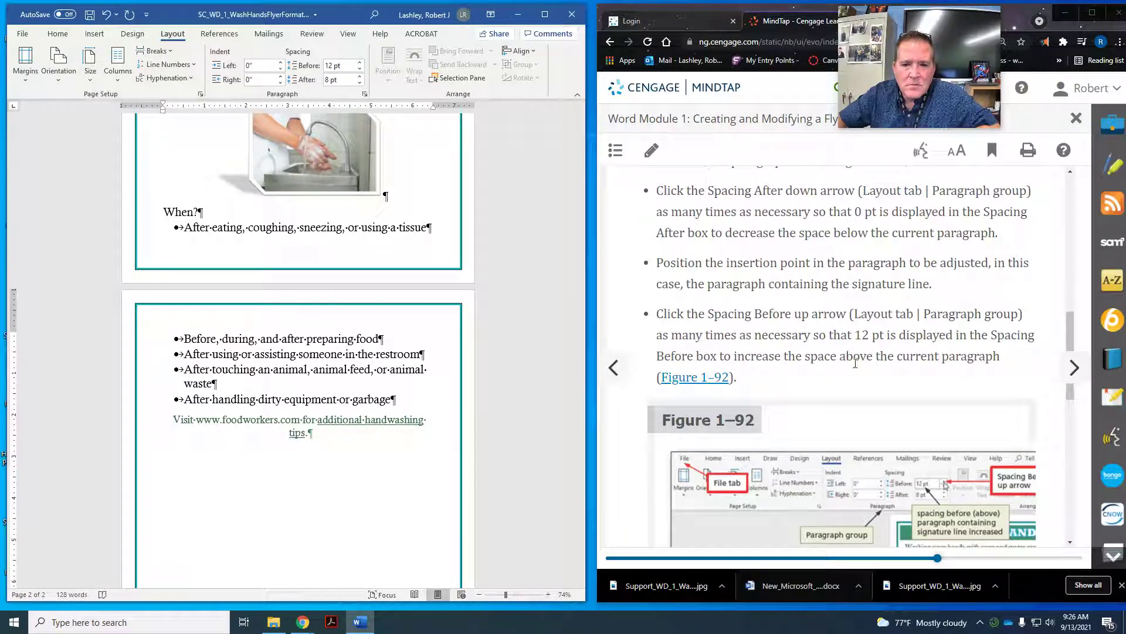
Step: Check the lesson's advice for text flowing to two pages and set the spacing after the numbered 'How?' list paragraphs to 0 pt
scroll(855, 362, "down", 4)
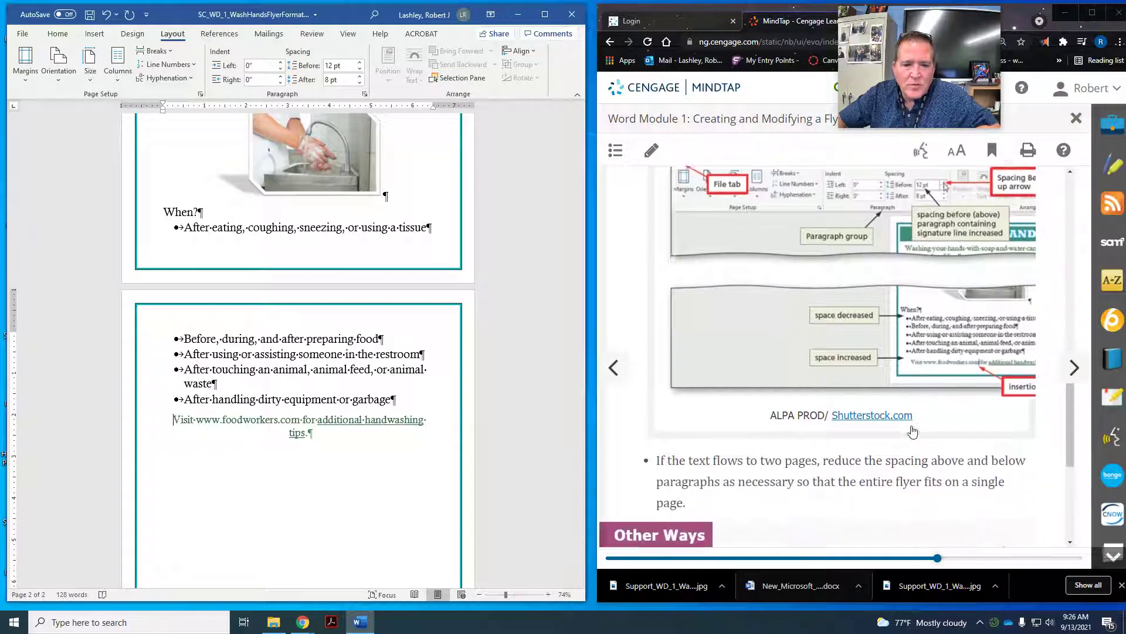
scroll(910, 428, "down", 3)
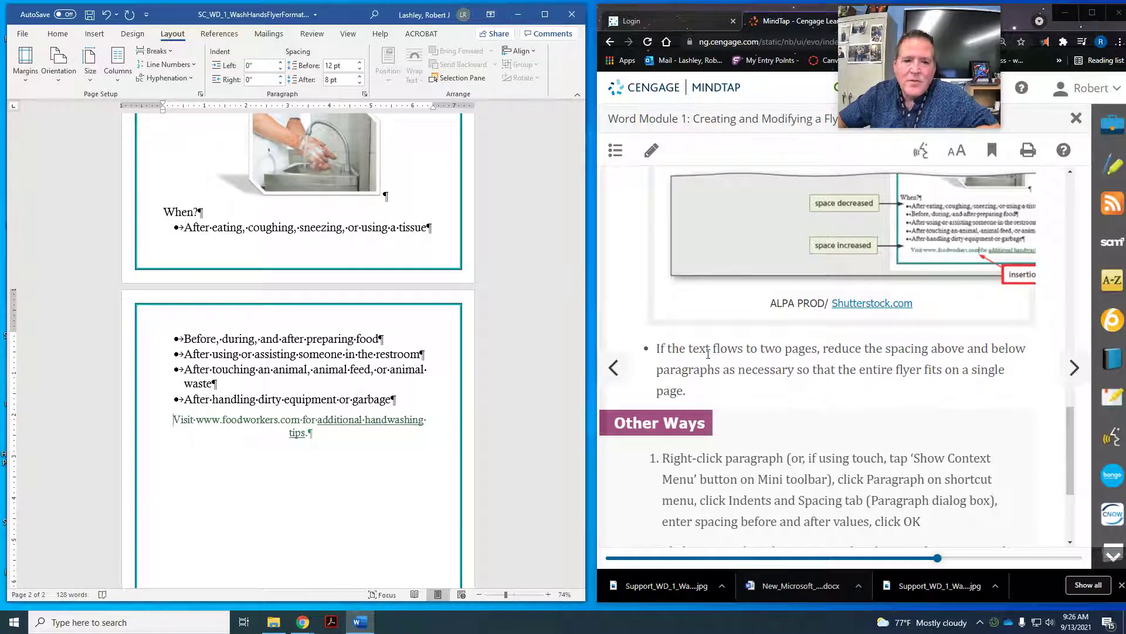
scroll(260, 317, "up", 5)
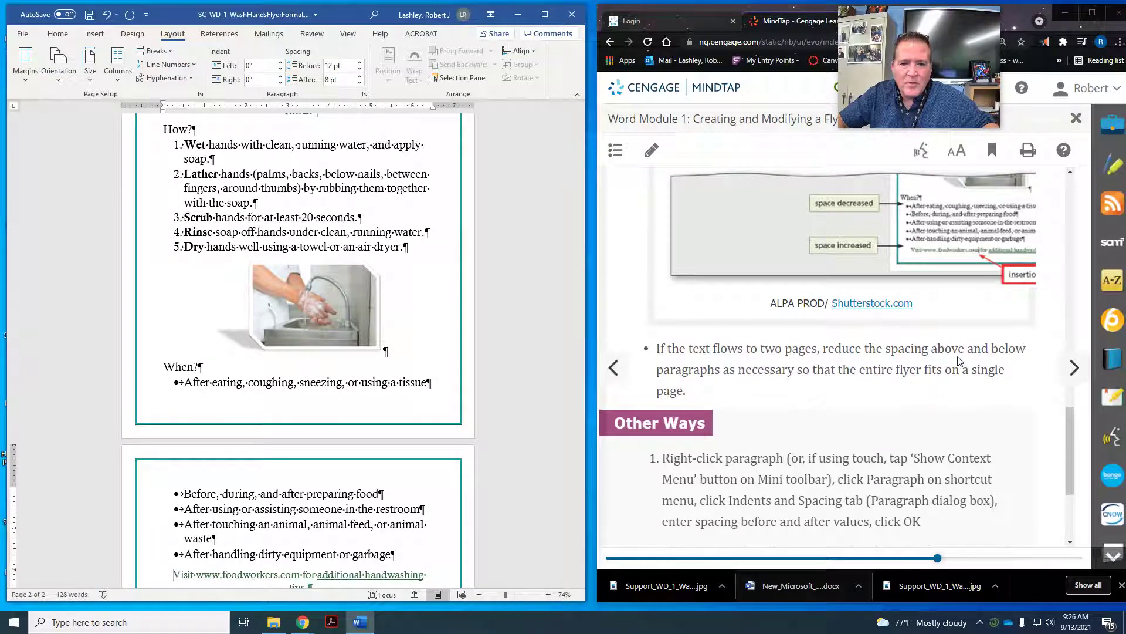
scroll(447, 313, "up", 2)
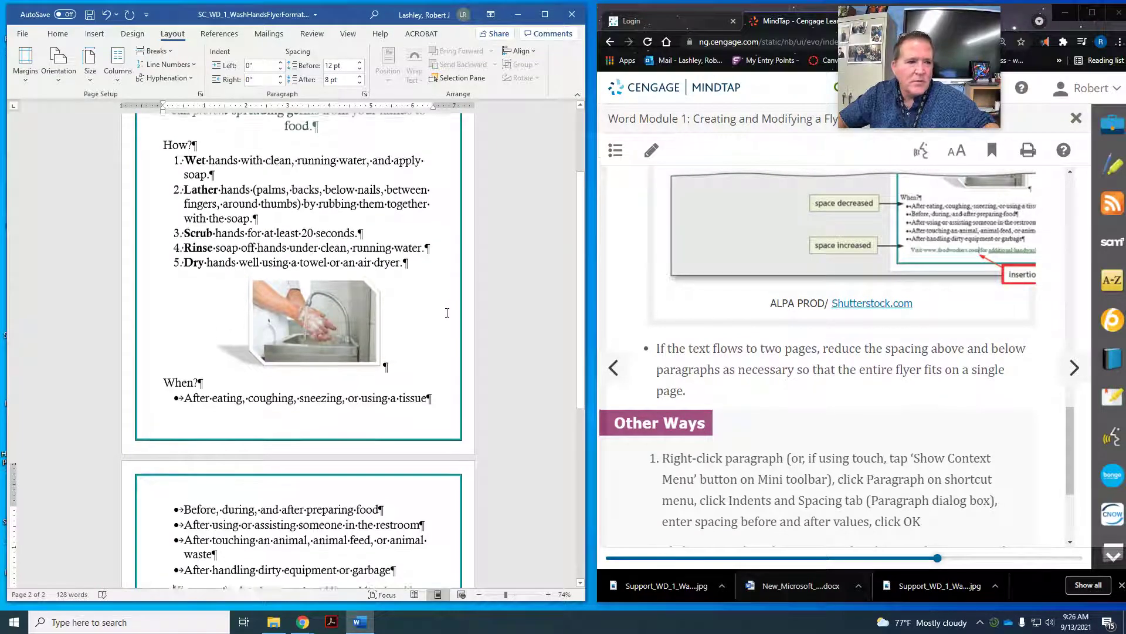
scroll(447, 313, "up", 1)
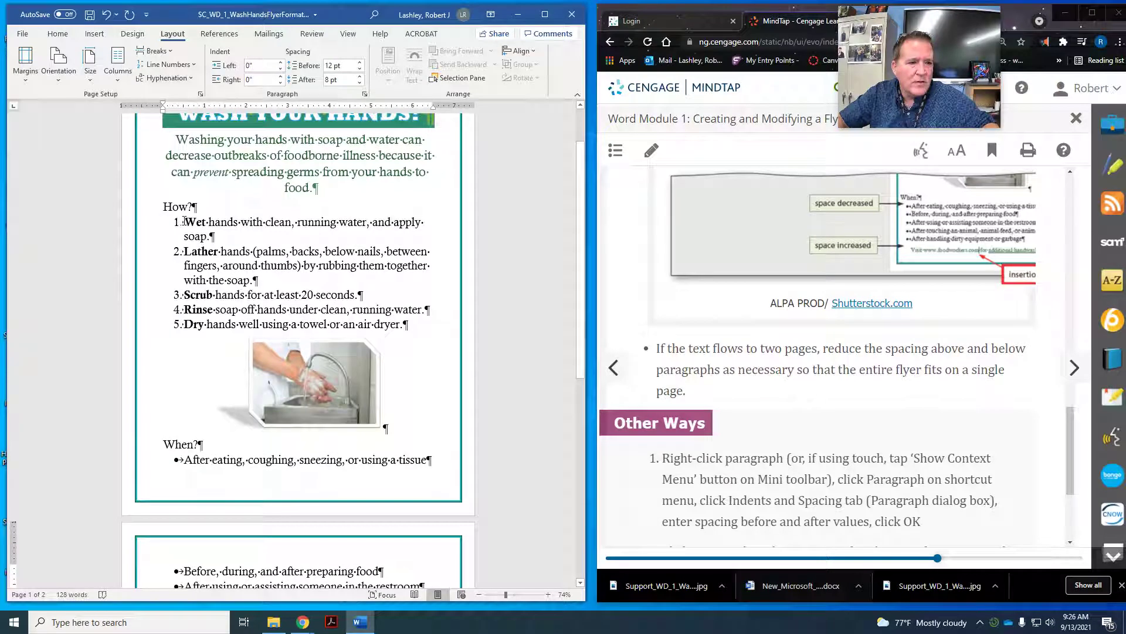
left_click_drag(189, 221, 401, 328)
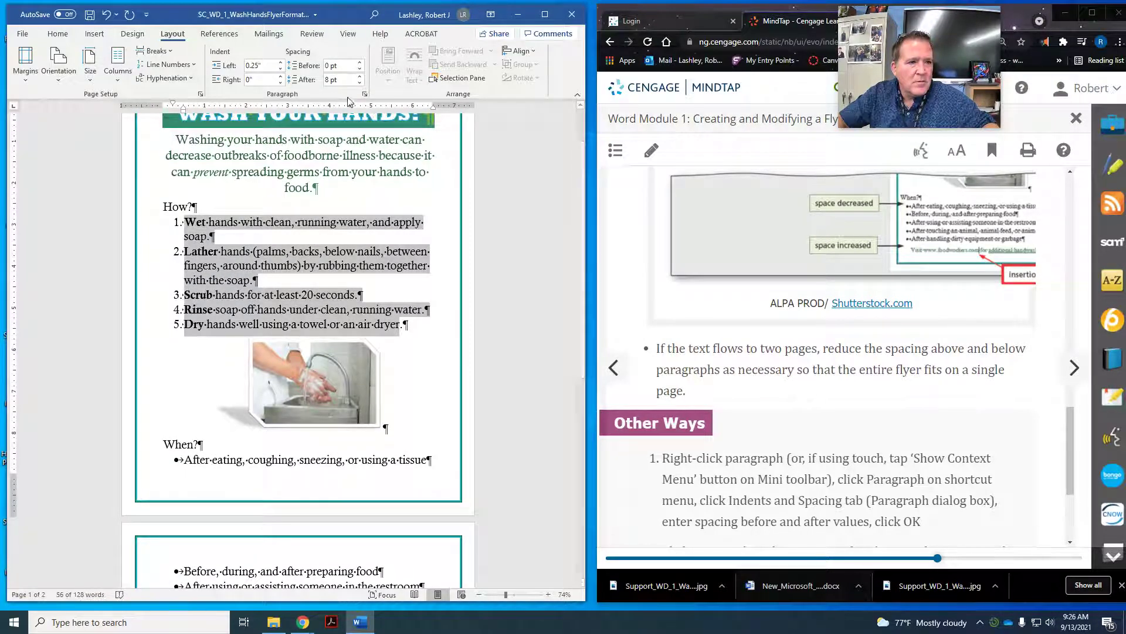
left_click(361, 83)
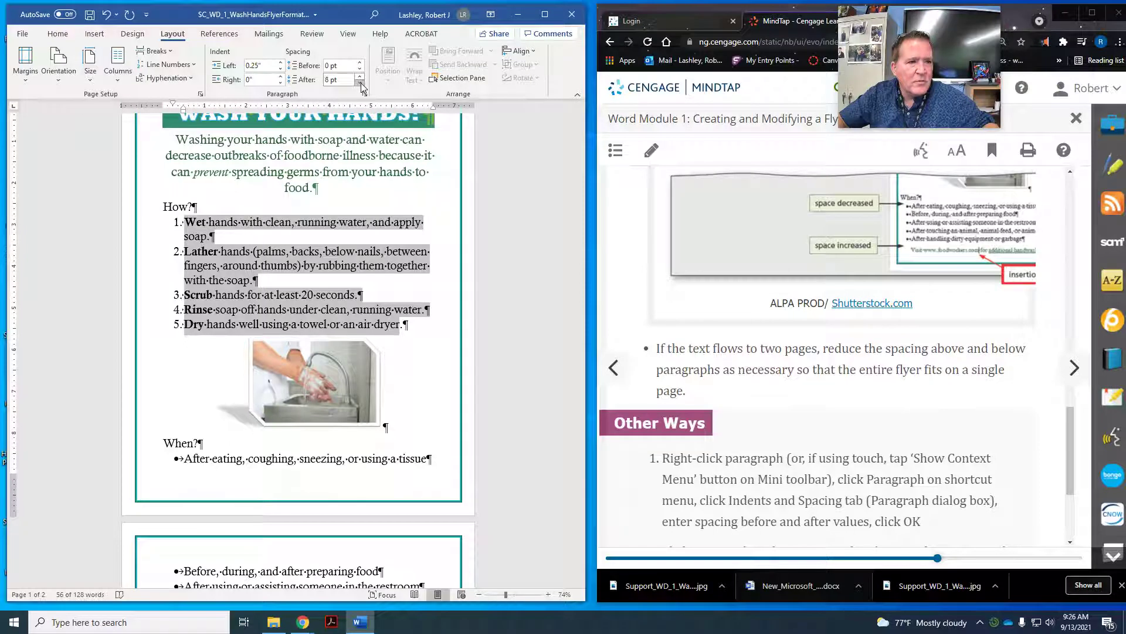
left_click(360, 82)
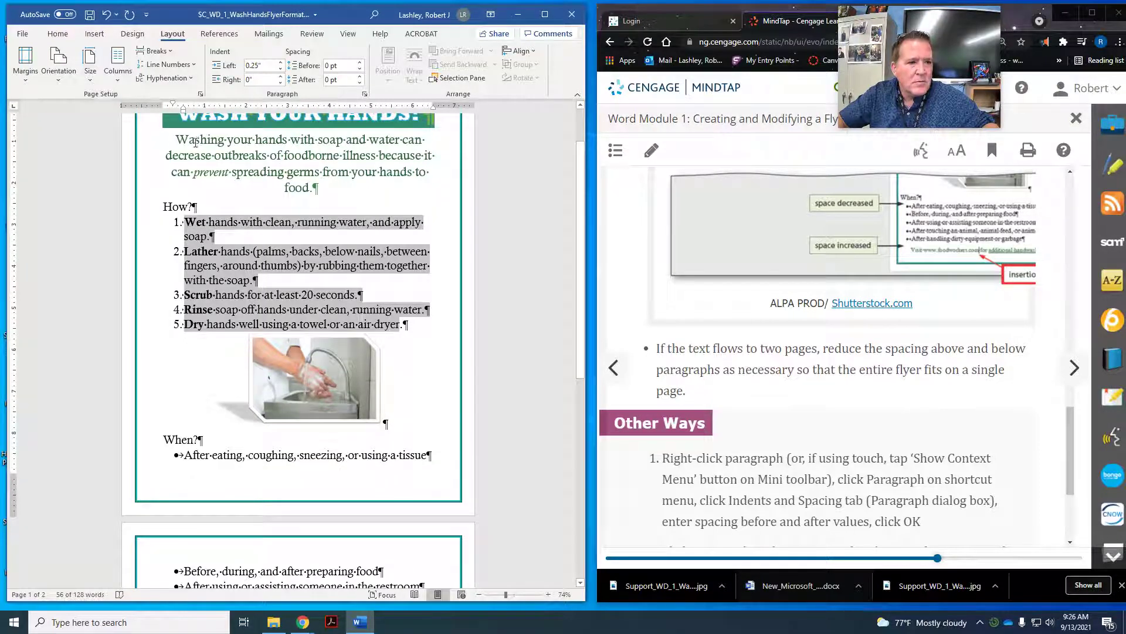
Step: Set the spacing after the green introductory paragraph below the headline to 0 pt
left_click_drag(178, 138, 332, 170)
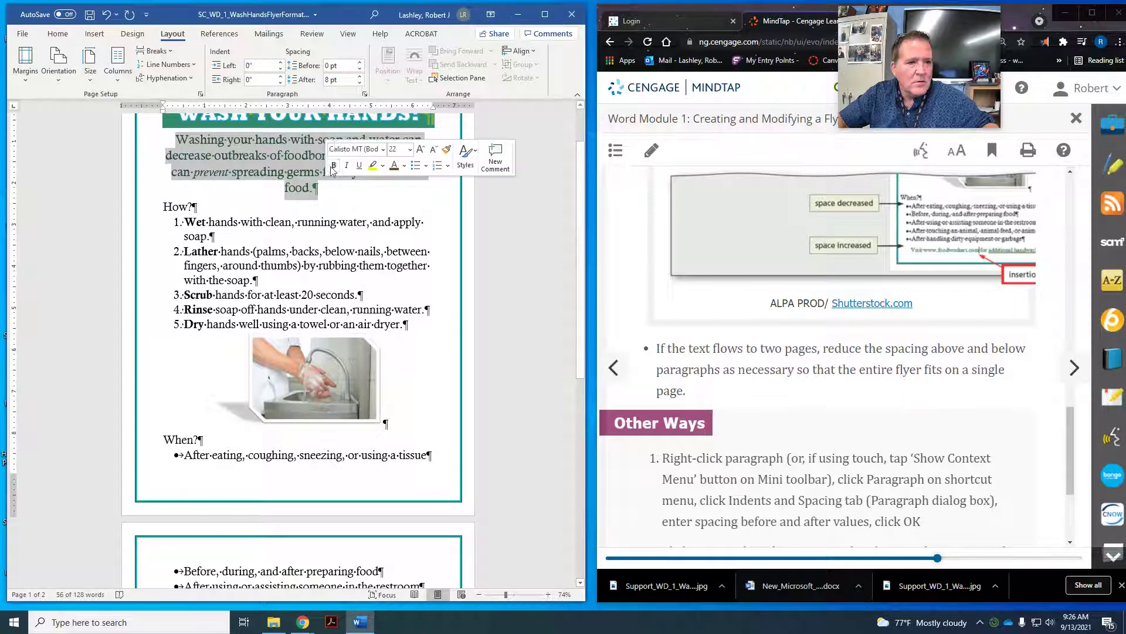
left_click(361, 83)
left_click(361, 83)
Step: Set the spacing after all the bulleted paragraphs under 'When?' to 0 pt
scroll(246, 315, "down", 5)
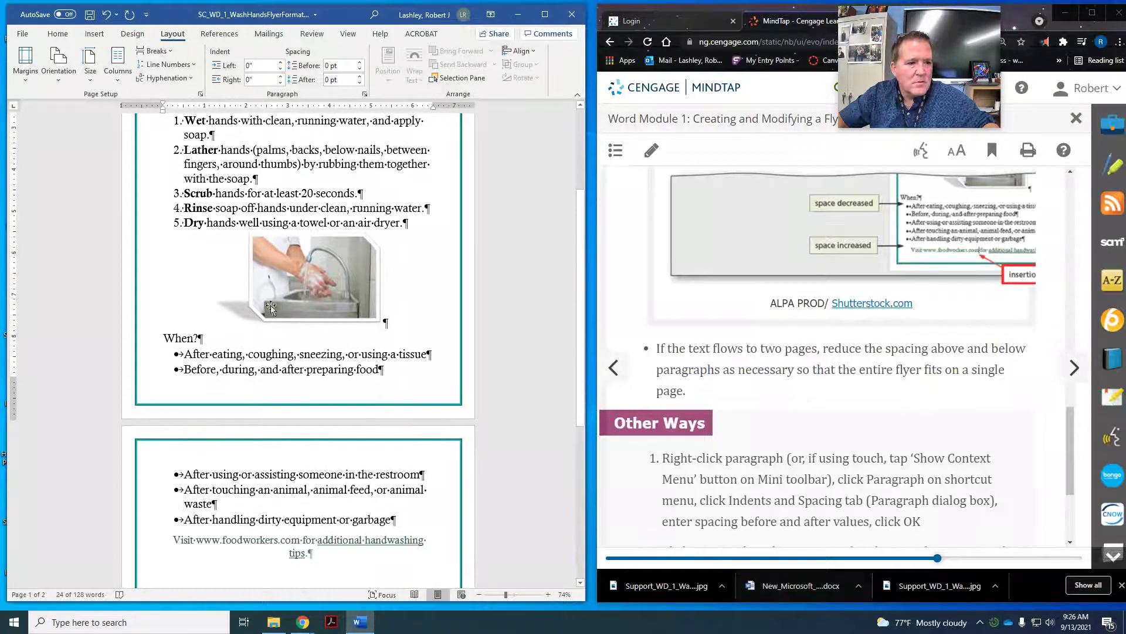
left_click_drag(184, 276, 396, 443)
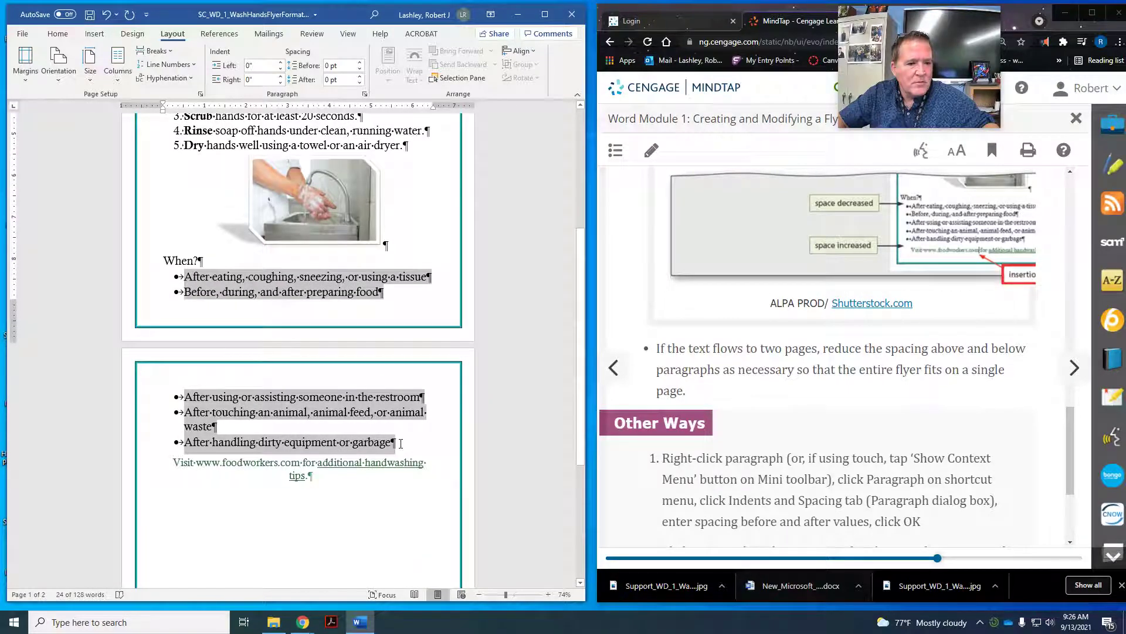
left_click(360, 82)
left_click(360, 82)
Step: Check the flyer's layout, move the lesson on to 'To Change the Document Properties' and read down to its first step
left_click(336, 199)
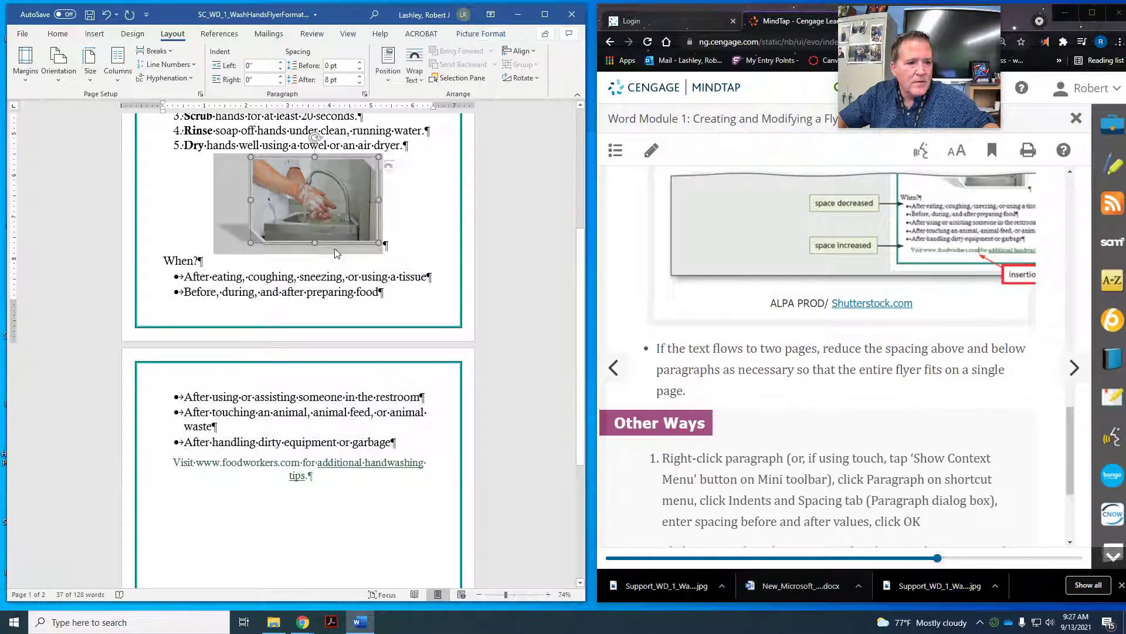
scroll(320, 265, "up", 3)
scroll(324, 265, "up", 3)
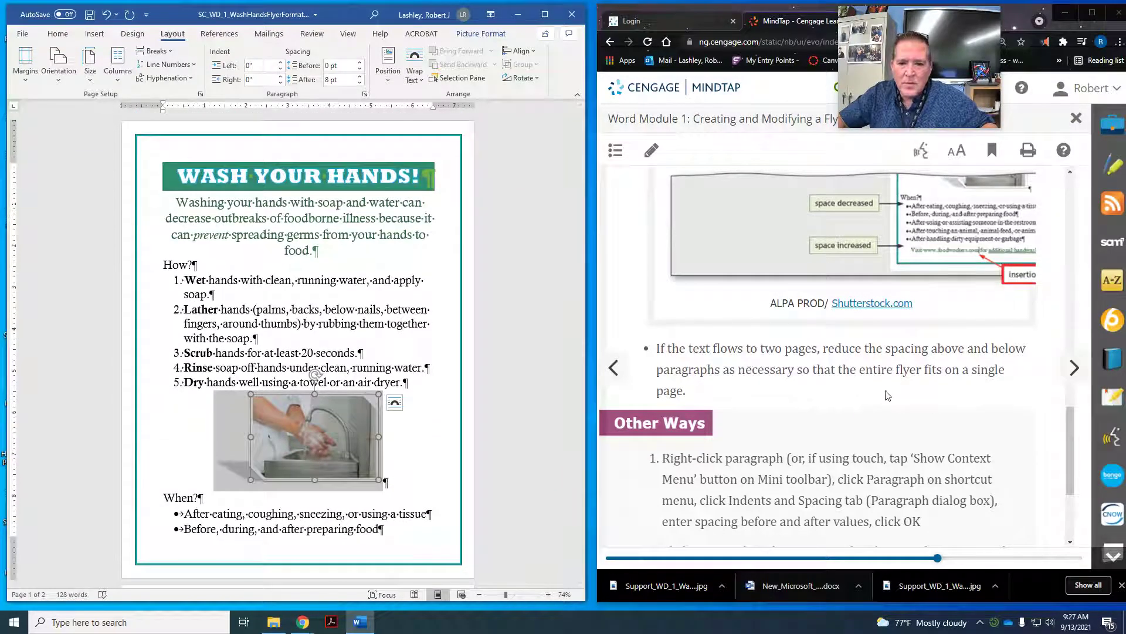
scroll(888, 394, "down", 3)
left_click(1074, 367)
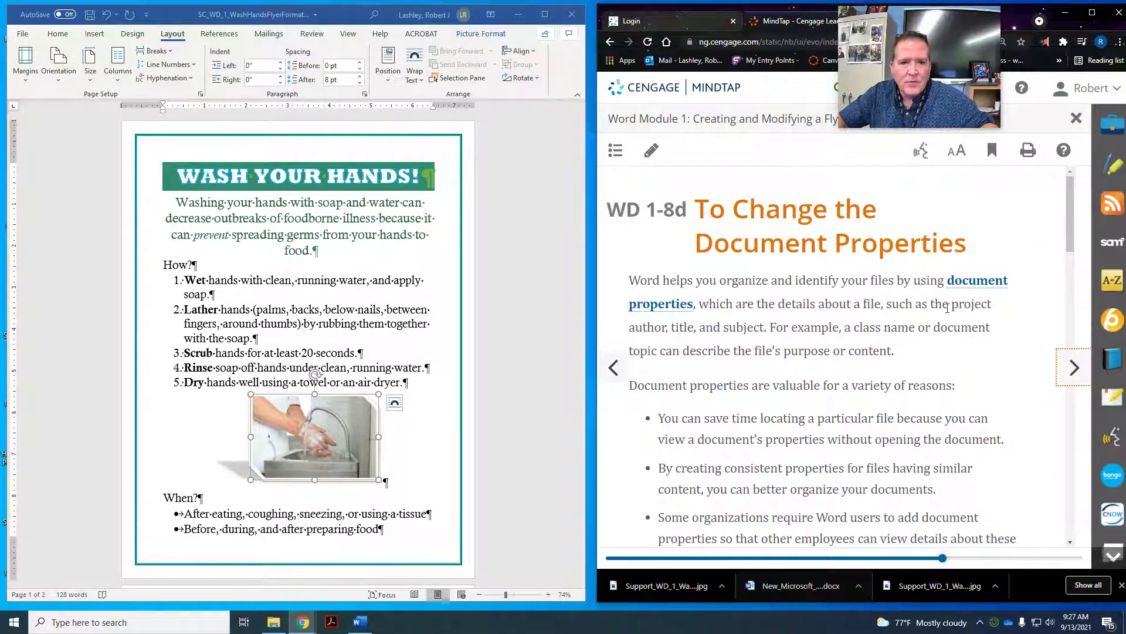
scroll(898, 273, "down", 1)
scroll(899, 272, "down", 4)
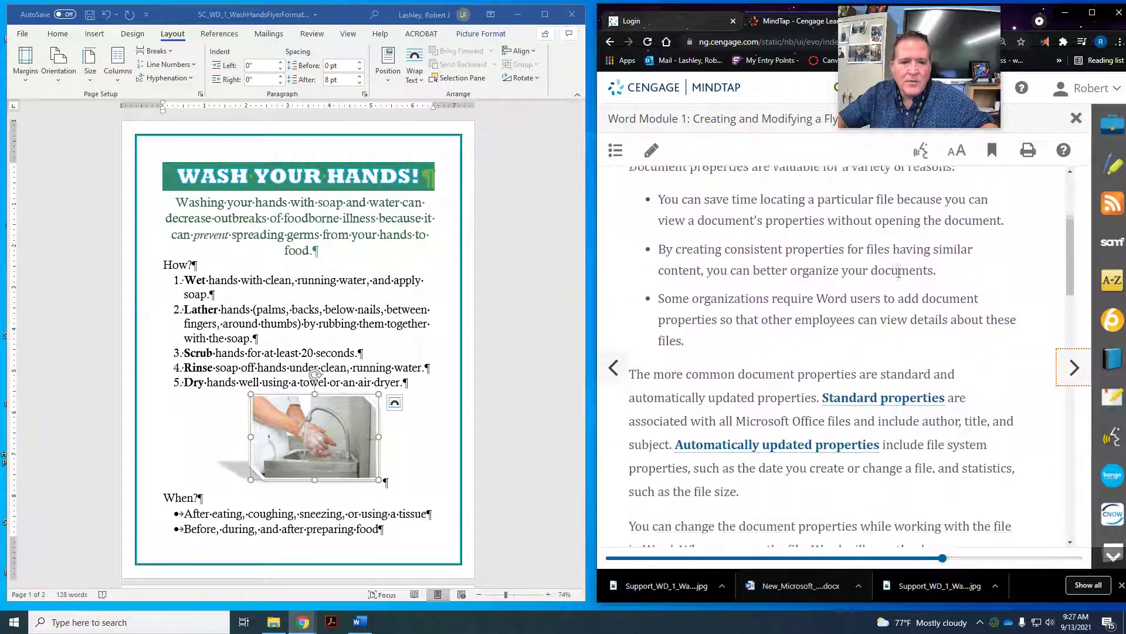
scroll(899, 273, "down", 4)
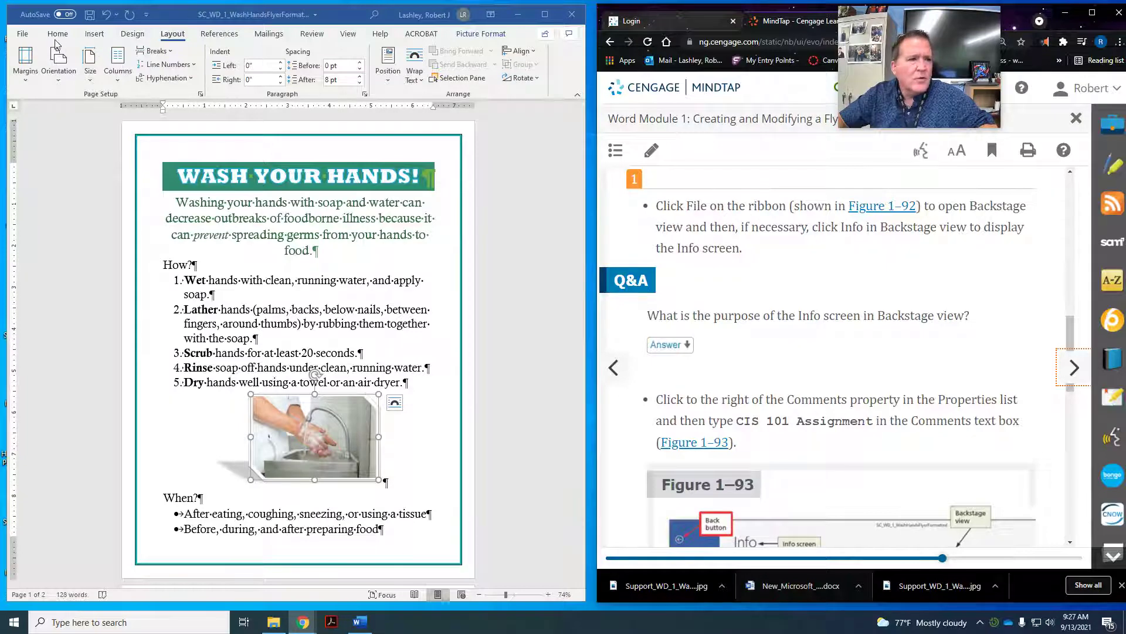
Step: Enter 'CIS 101 Assignment' as the Comments property on the document's Info screen
left_click(17, 35)
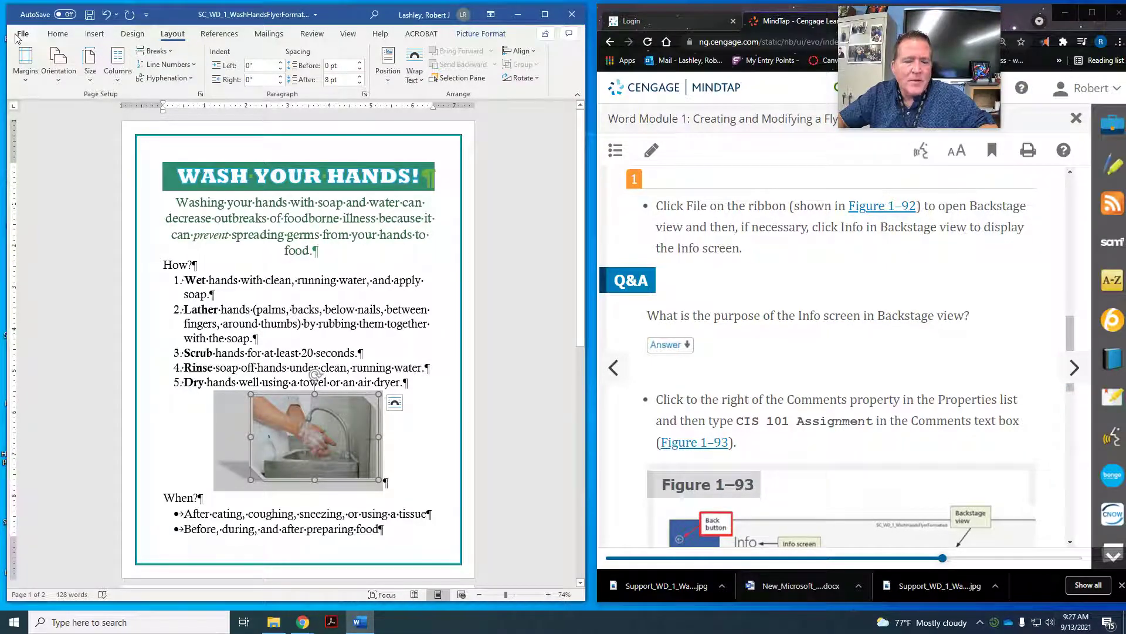
left_click(19, 34)
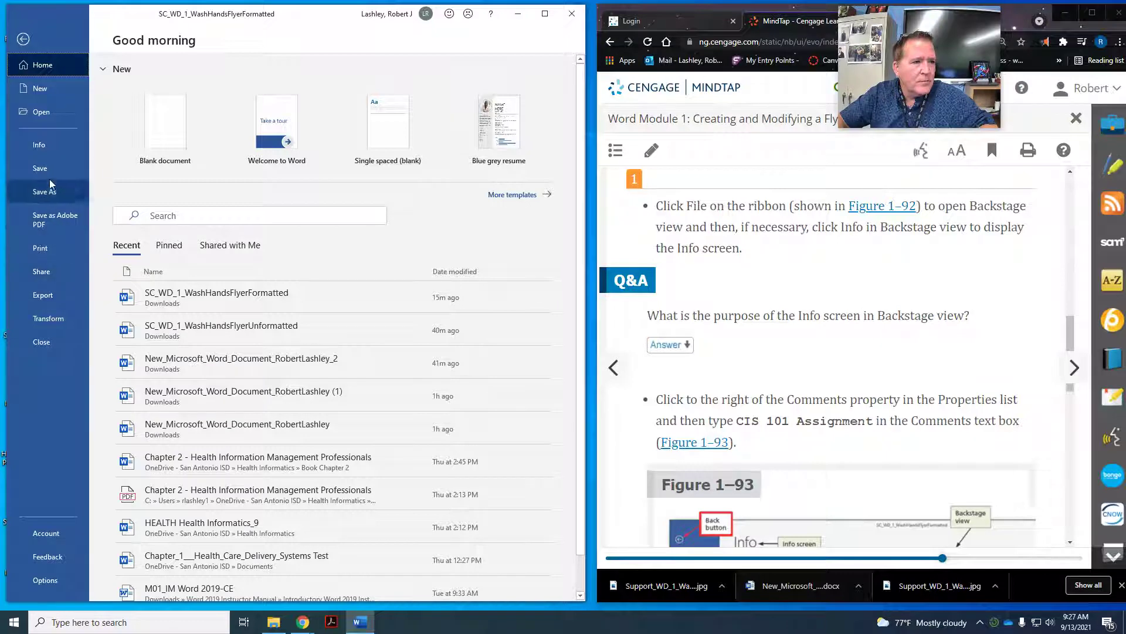
left_click(48, 149)
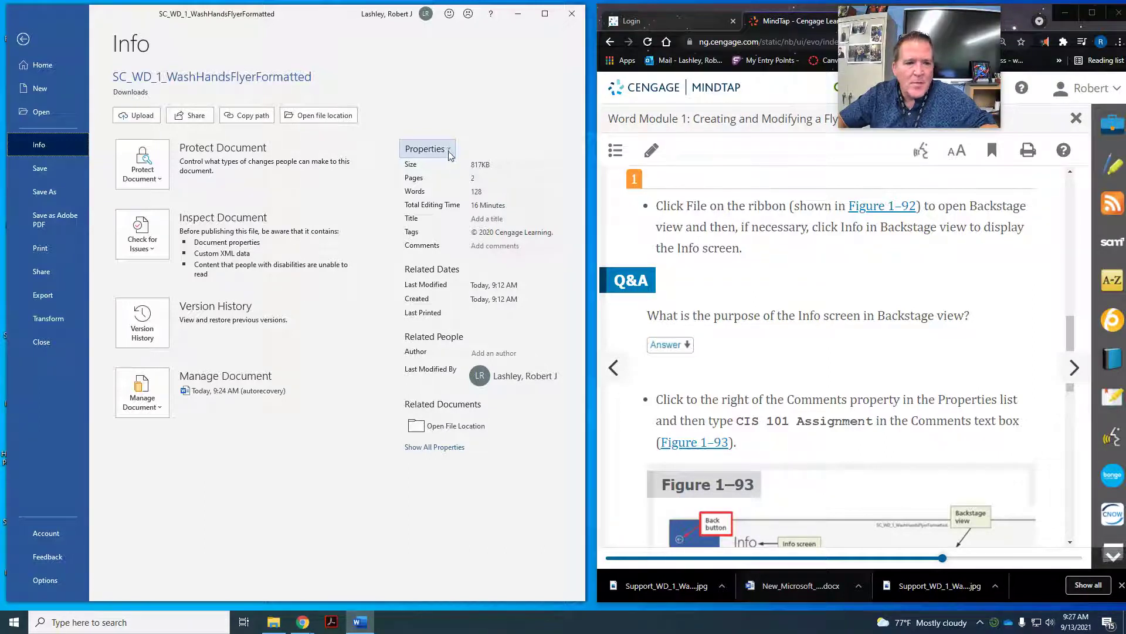
left_click(484, 246)
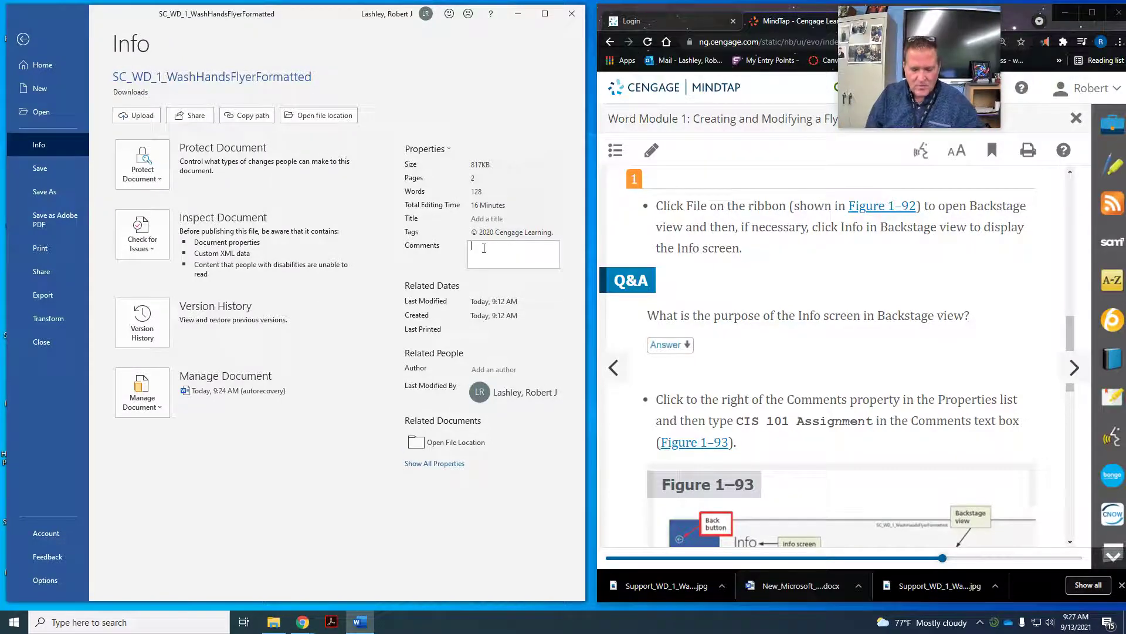
type("CIS 101")
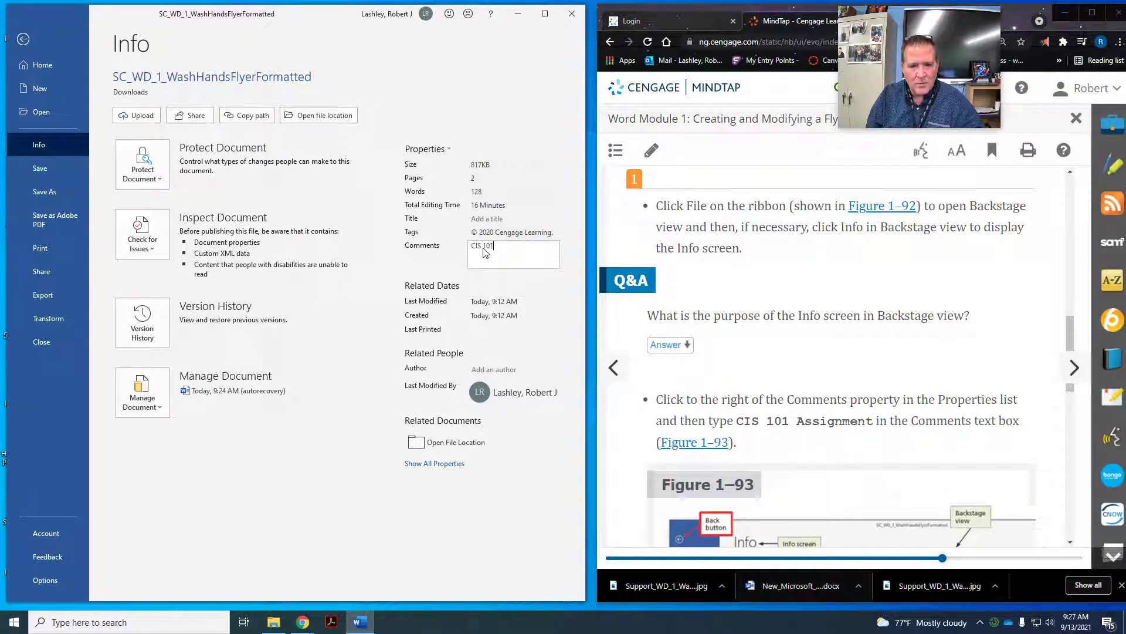
type(" Assign")
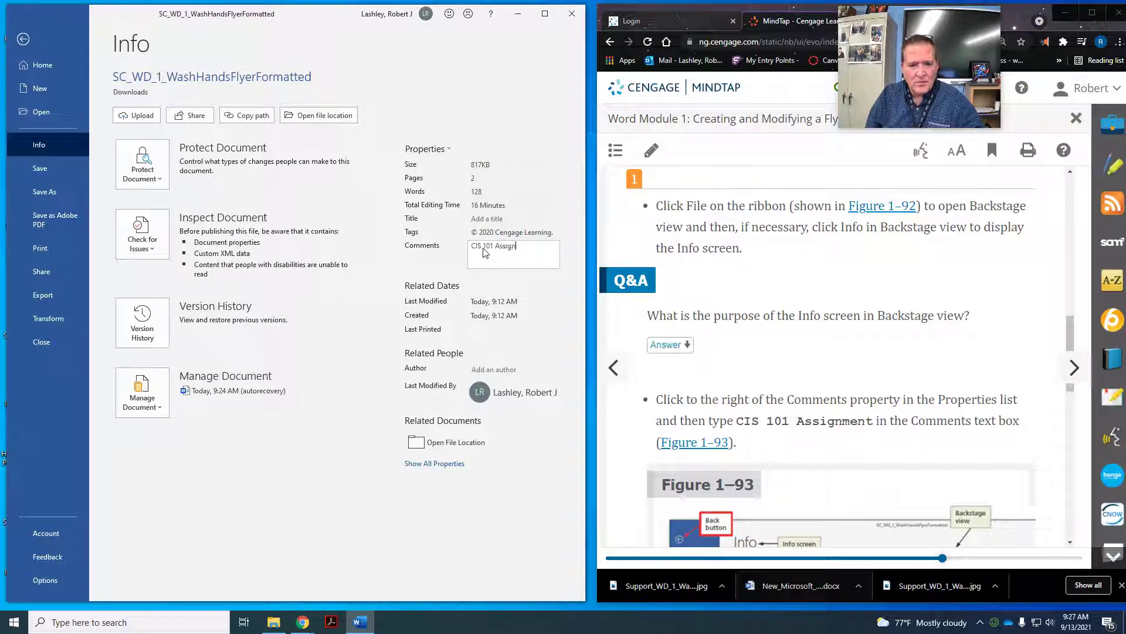
type("ment")
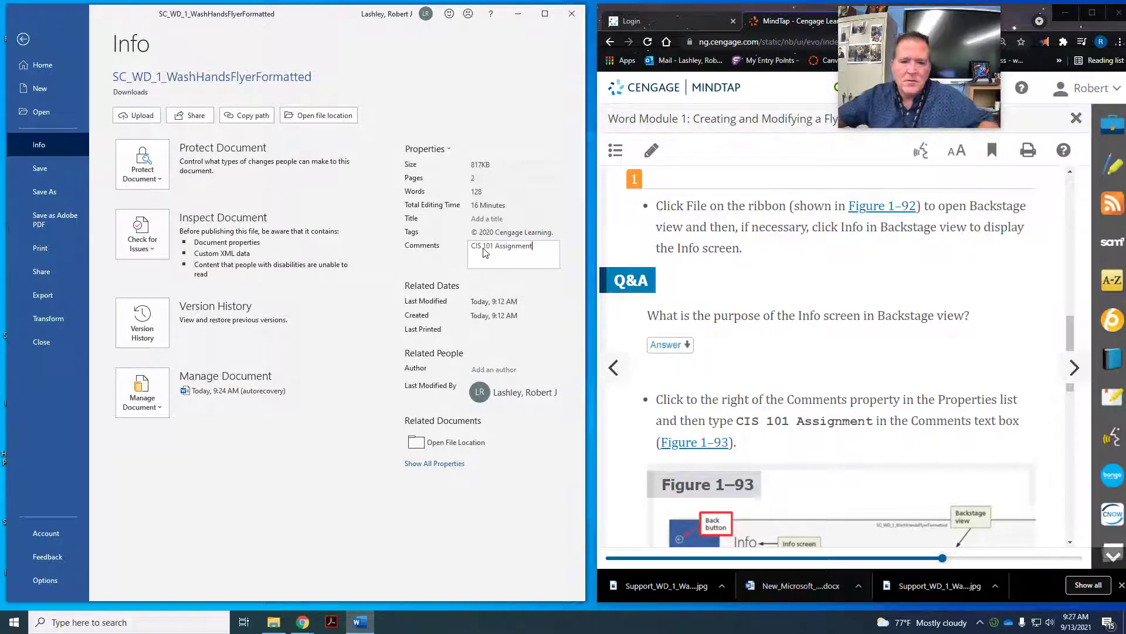
Step: Compare the document properties with Figure 1–93 and return to the flyer's document window
scroll(939, 361, "down", 2)
scroll(939, 361, "down", 3)
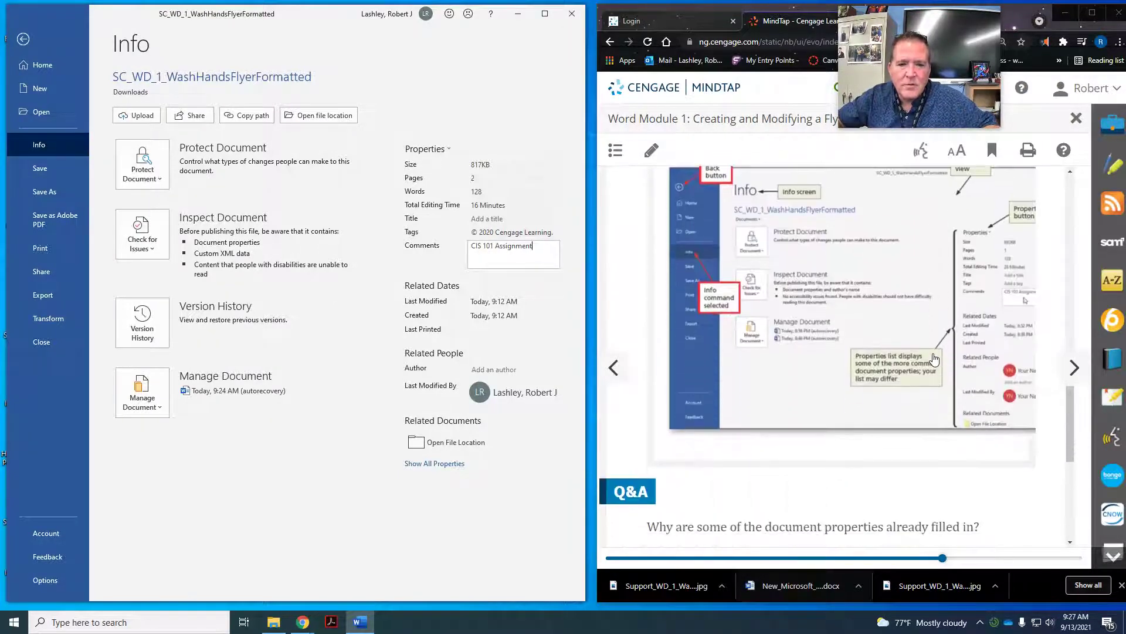
scroll(934, 359, "down", 4)
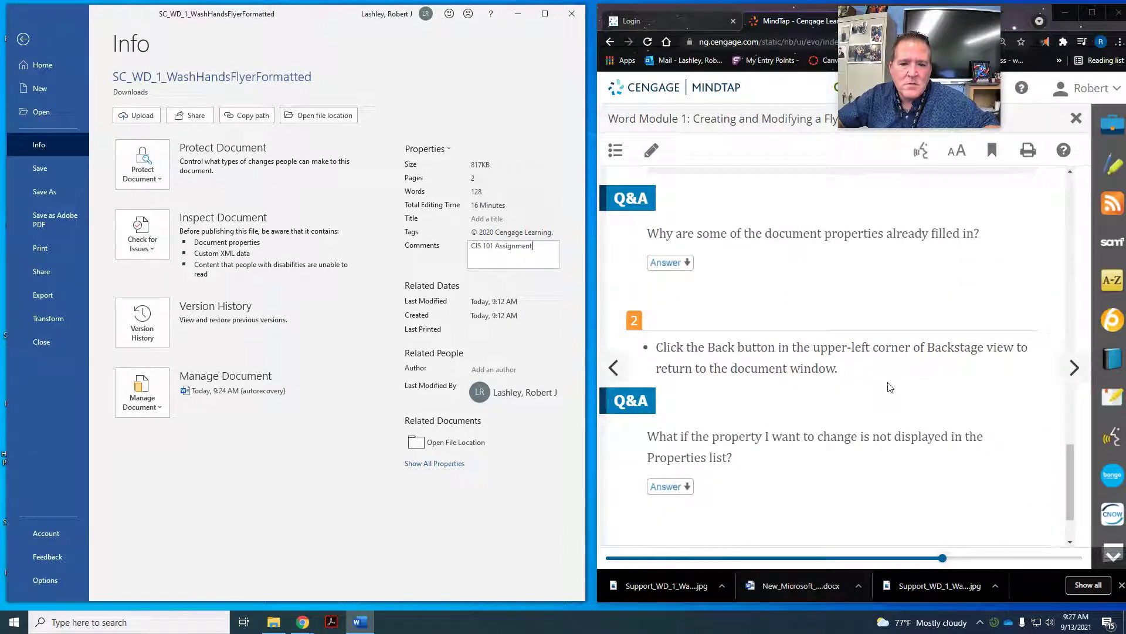
left_click(23, 38)
Step: Move the lesson on to 'To Save an Existing Document with the Same File Name' and read its first step
scroll(928, 329, "down", 1)
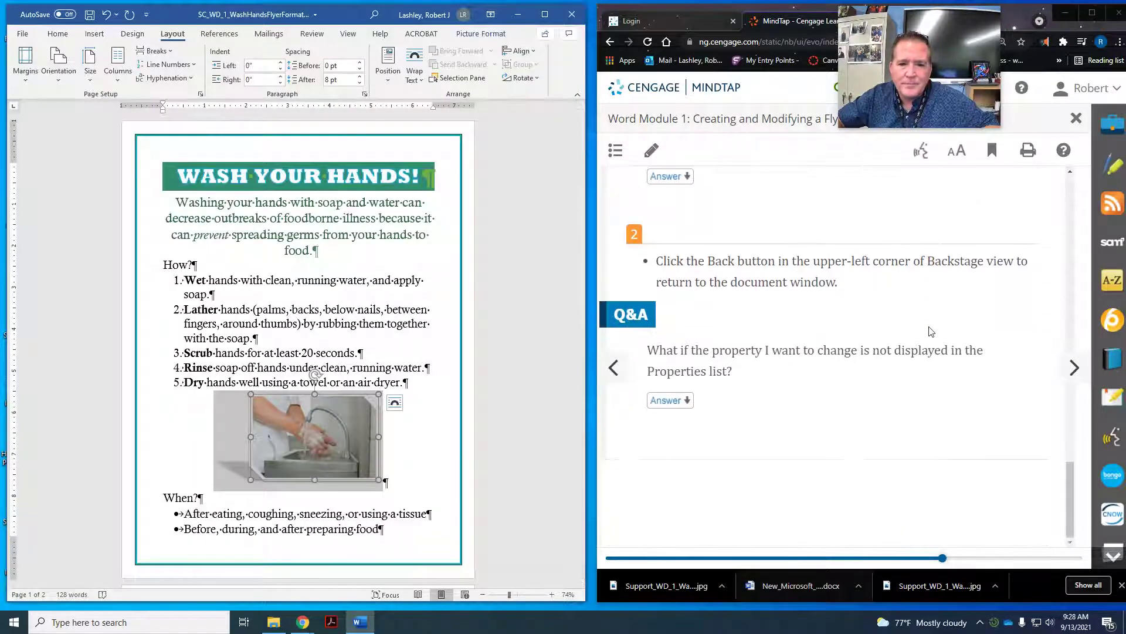
left_click(1057, 370)
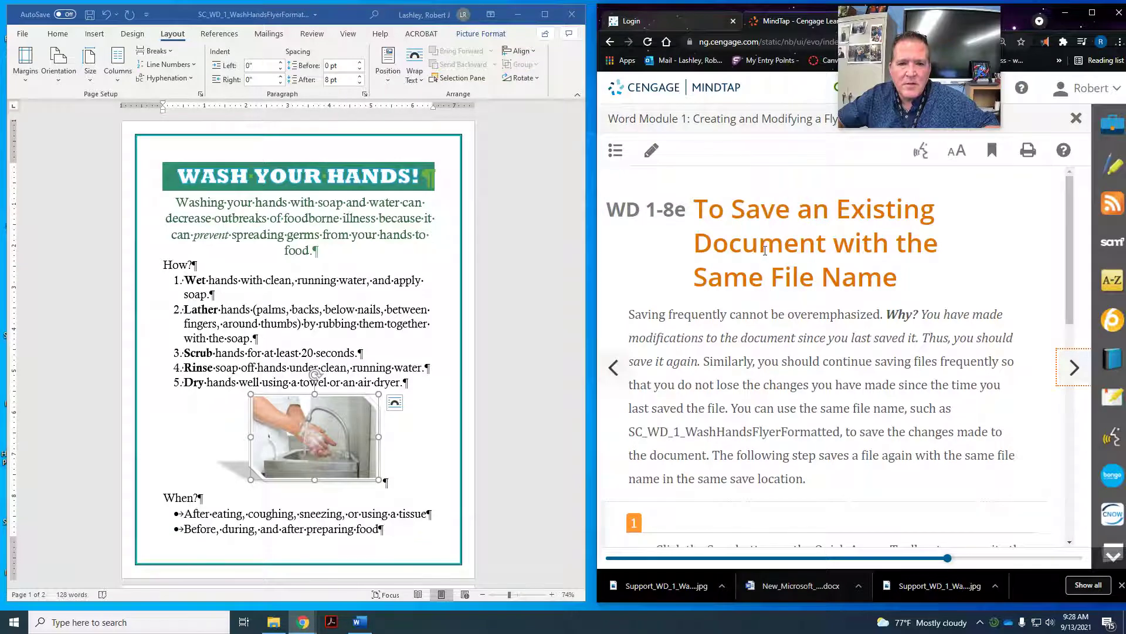
scroll(823, 270, "down", 3)
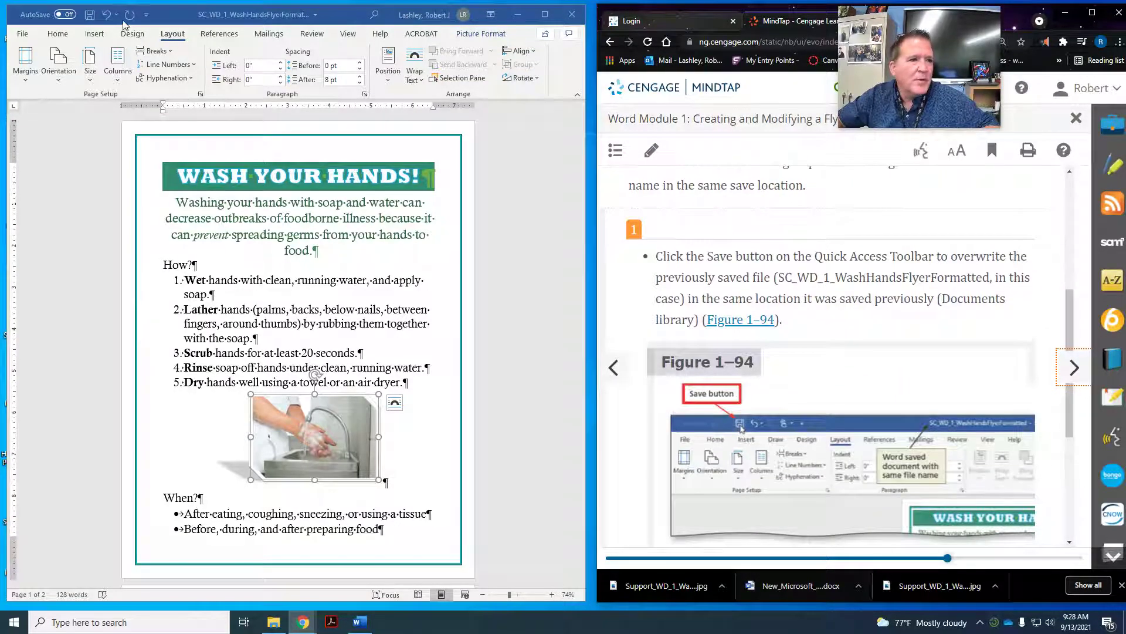
Step: Save the flyer under its existing file name and read the rest of the lesson's save section through 'Other Ways'
left_click(90, 16)
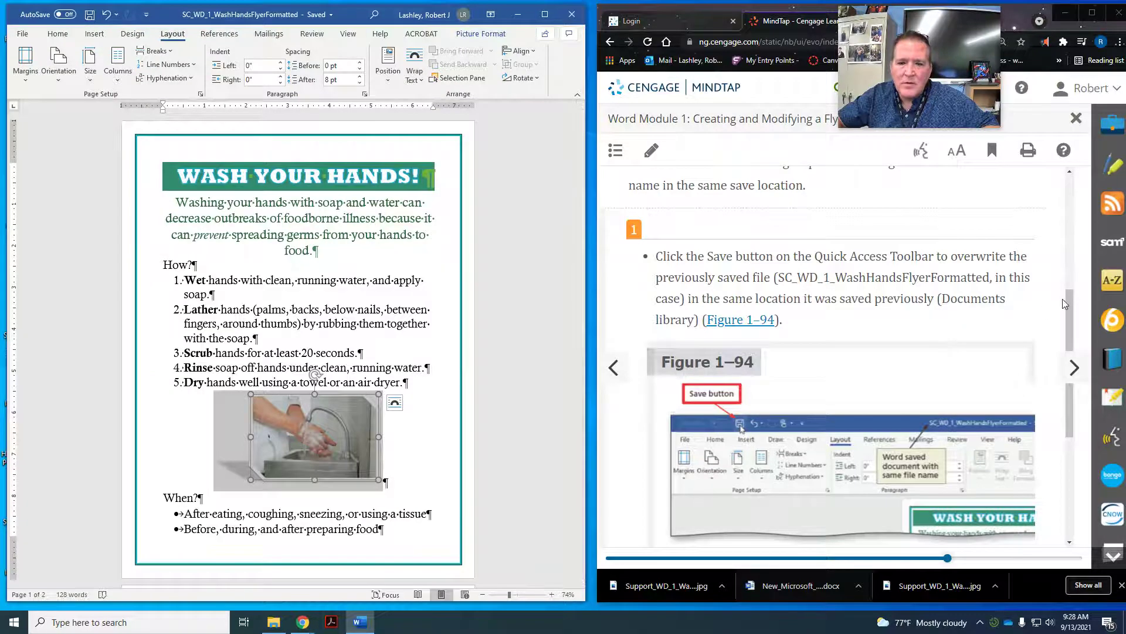
scroll(915, 276, "down", 1)
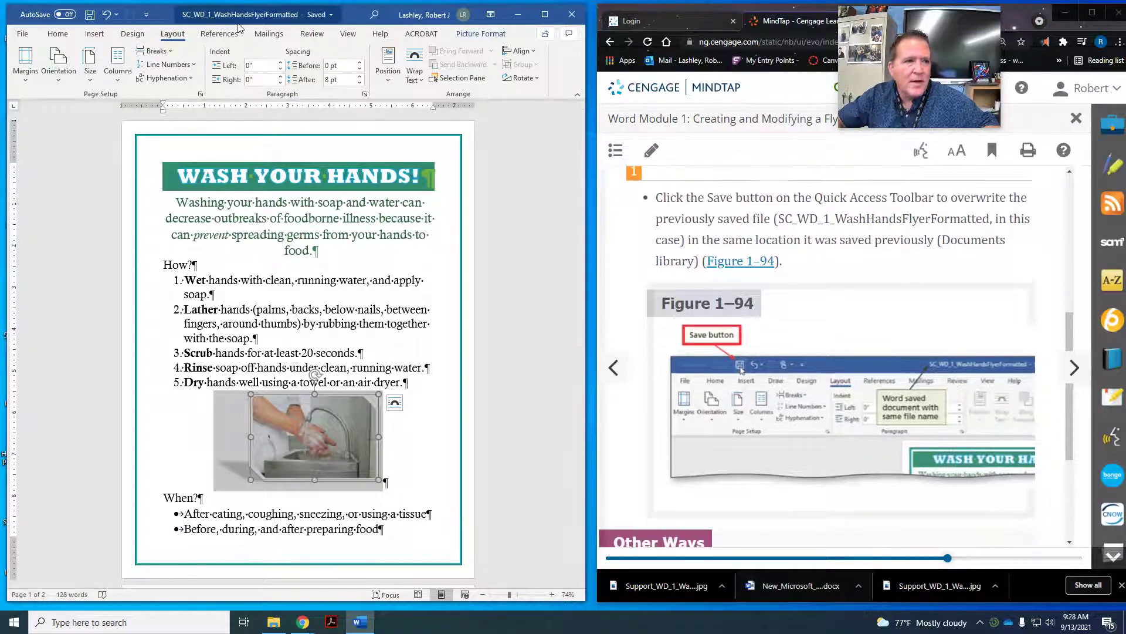
scroll(817, 346, "down", 3)
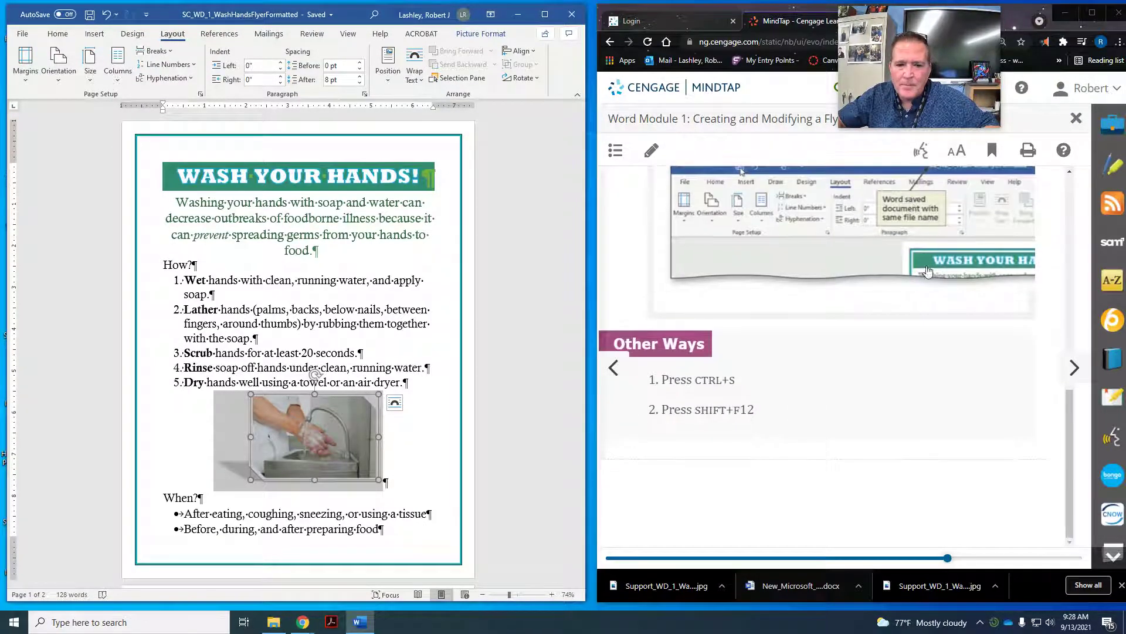
scroll(1073, 370, "down", 2)
Step: Move the lesson on to 'To Close a Document', open the flyer's Backstage view and read the section down to its Break Point
left_click(1072, 367)
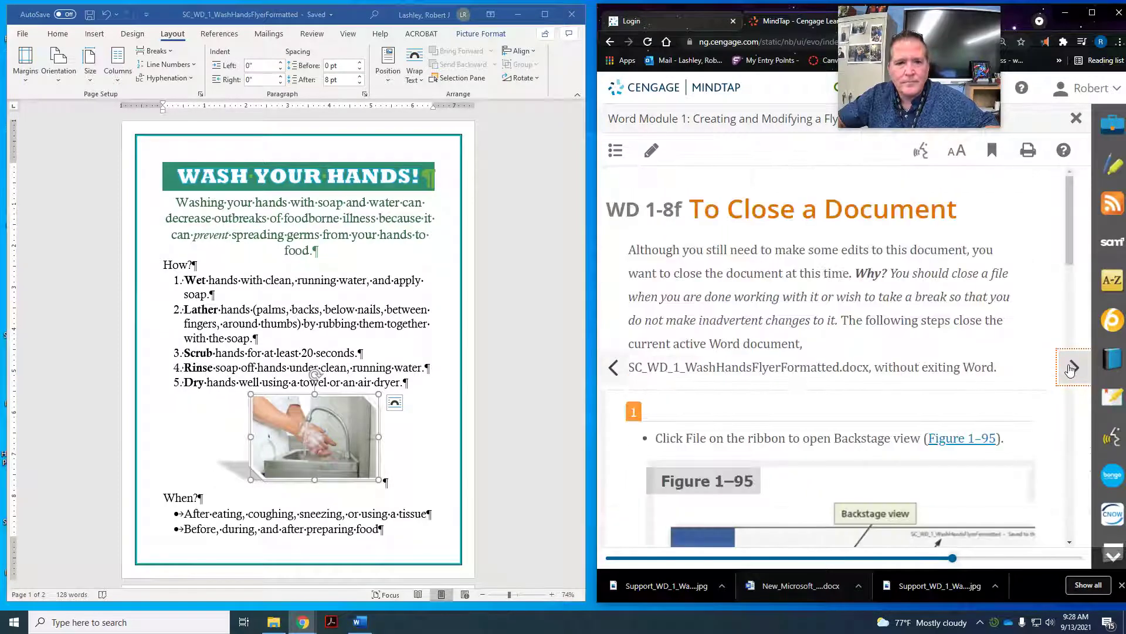
scroll(845, 289, "down", 5)
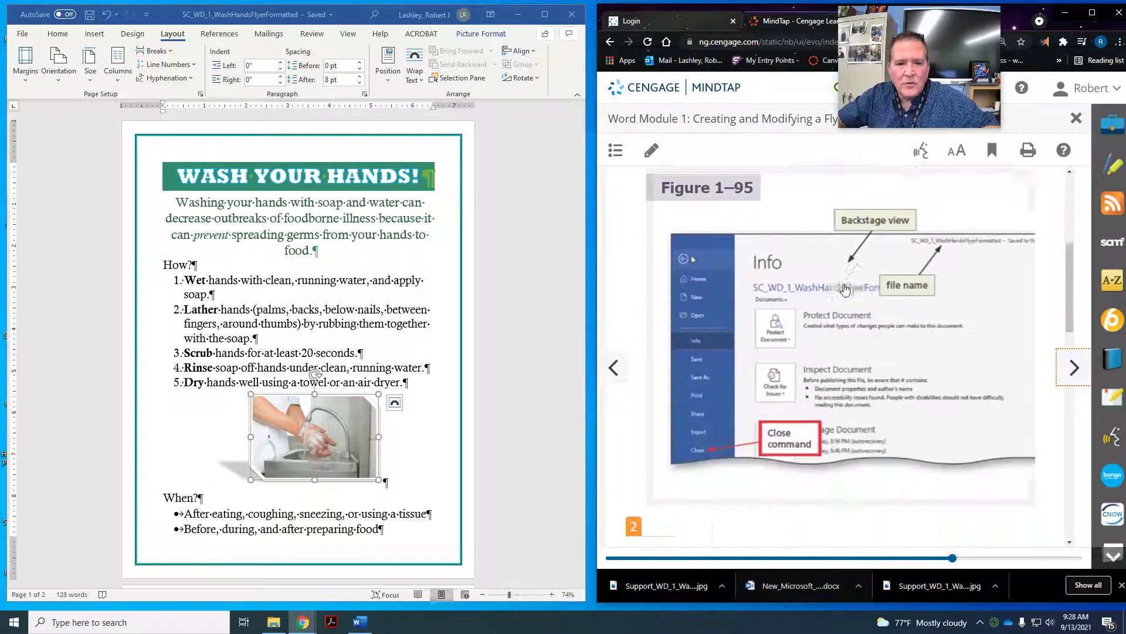
scroll(845, 289, "down", 1)
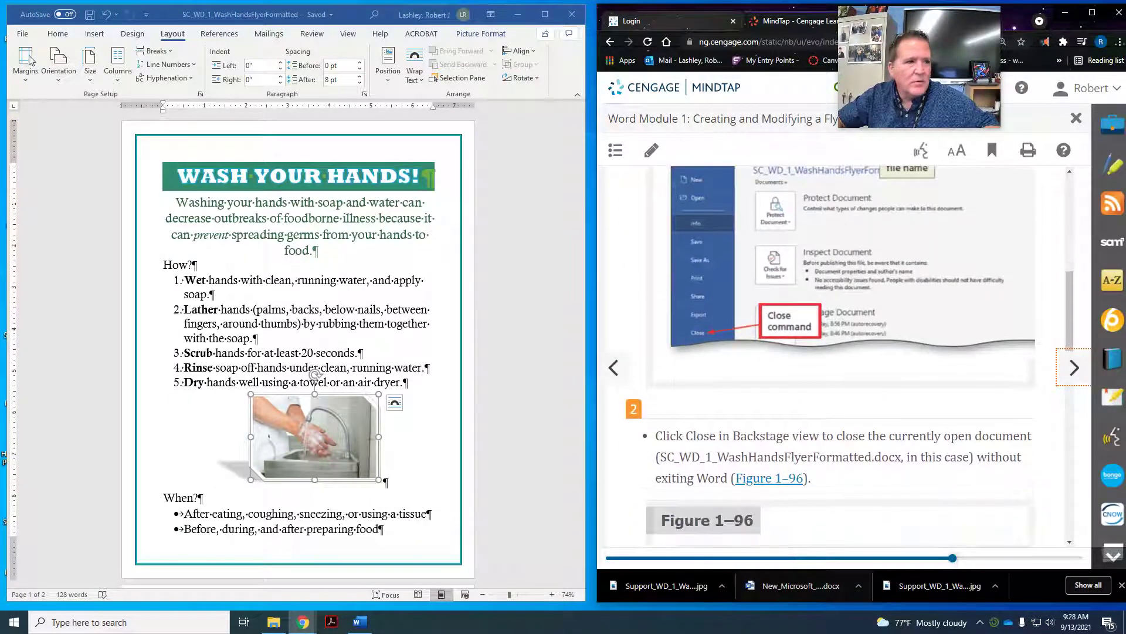
left_click(23, 39)
left_click(23, 36)
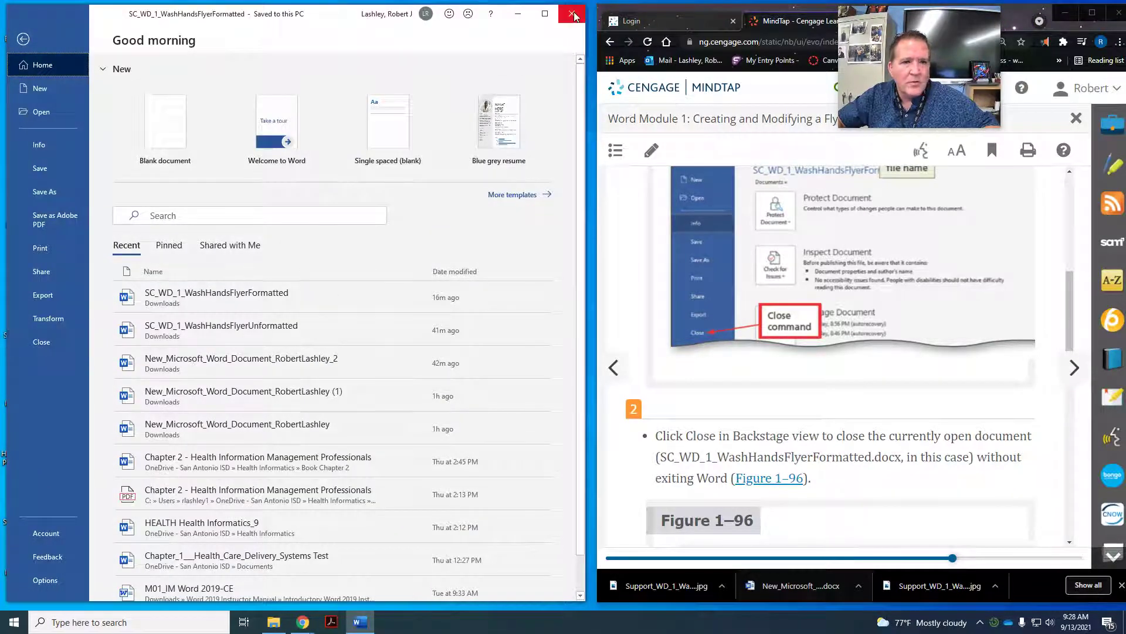
scroll(880, 402, "down", 7)
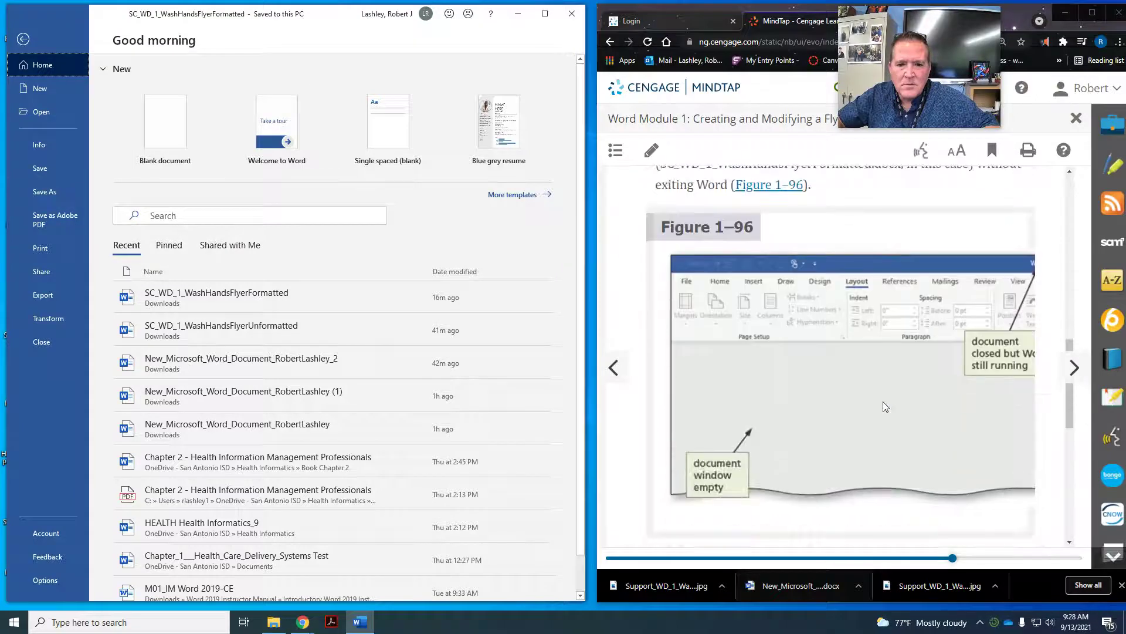
scroll(885, 406, "down", 8)
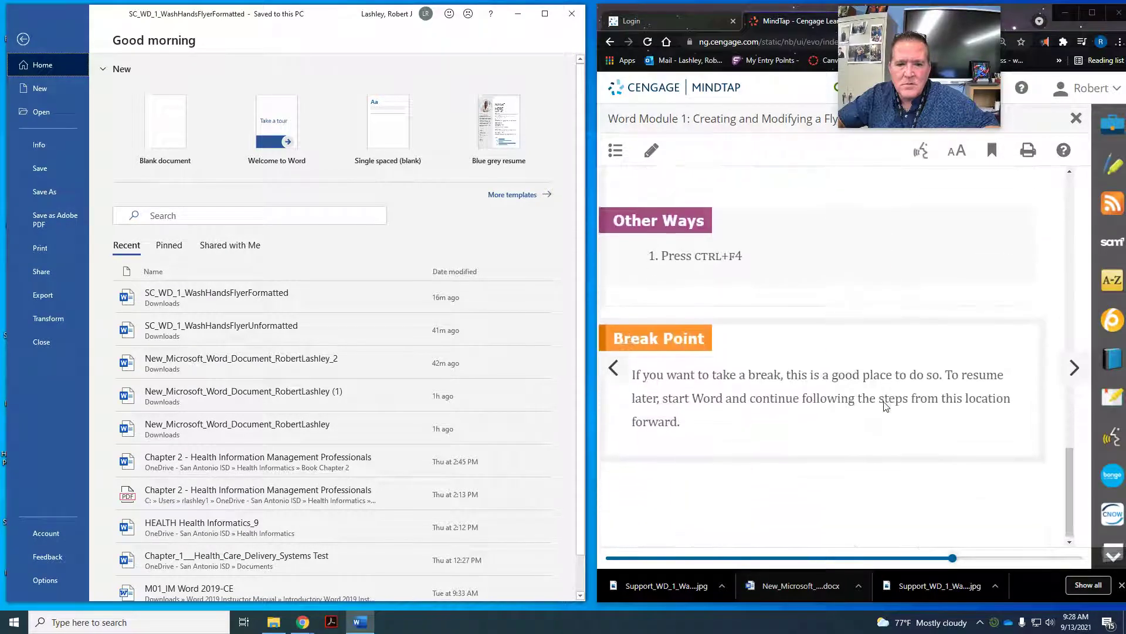
Step: Move the lesson on past 'Correcting Errors and Revising a Document' and read 'Types of Changes Made to Documents'
left_click(1075, 368)
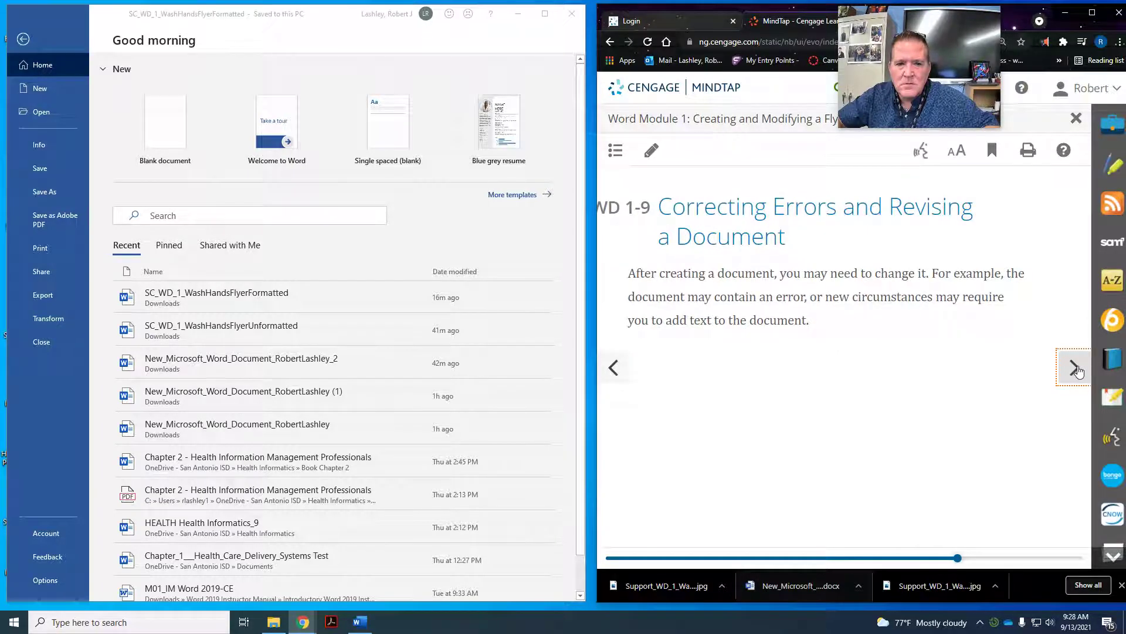
left_click(1076, 368)
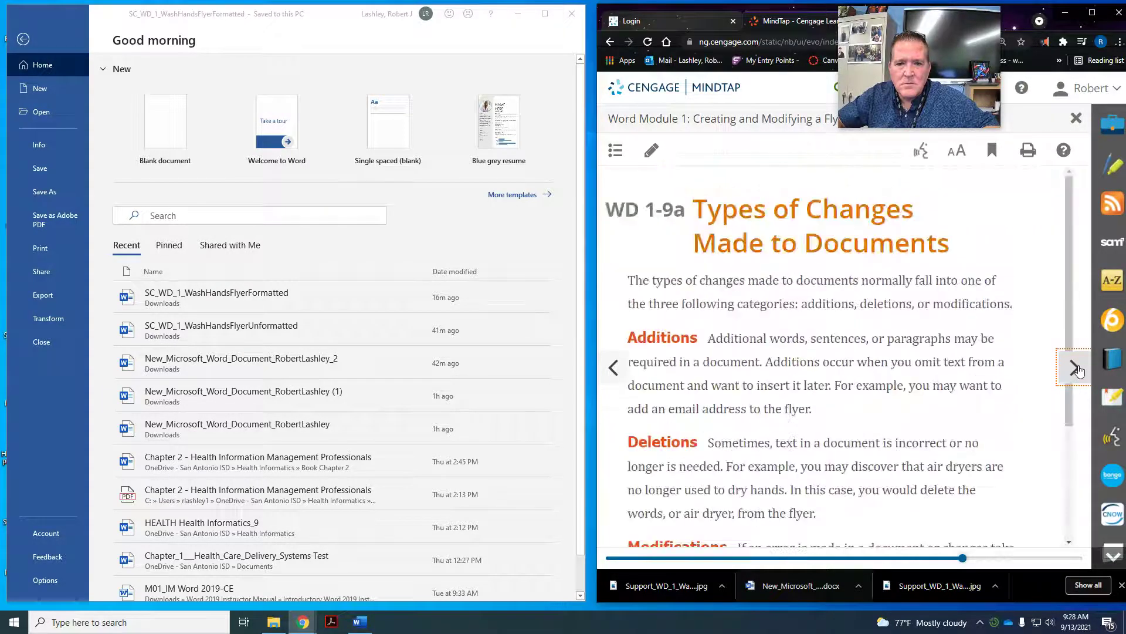
scroll(896, 367, "down", 3)
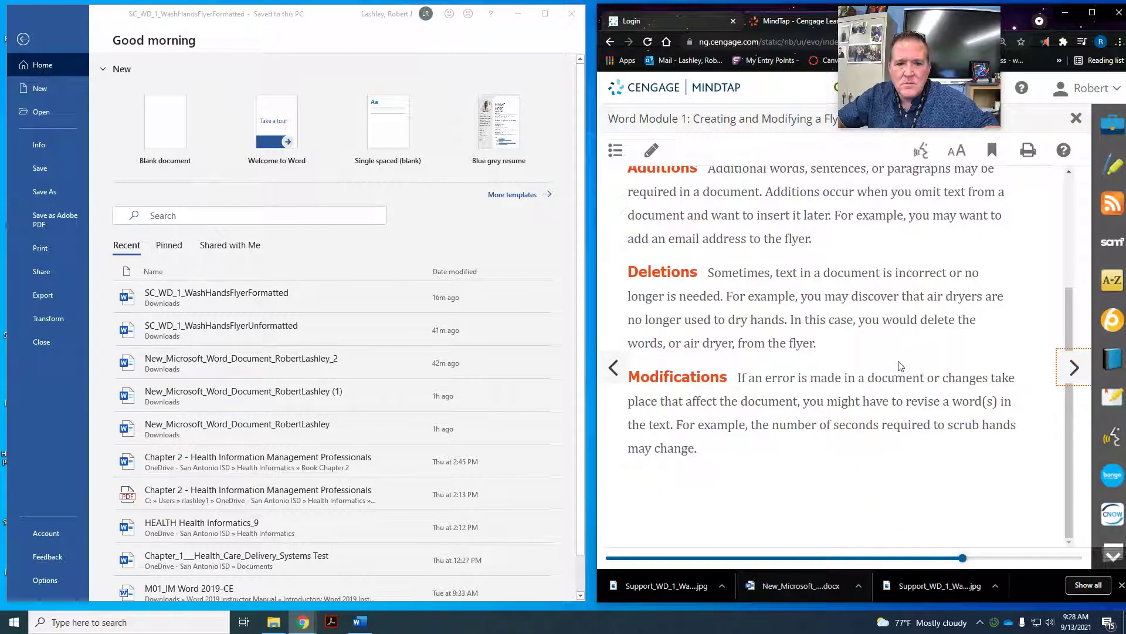
Step: Move the lesson on to 'To Open a Document' and read its steps through the 'Other Ways' list
left_click(1075, 368)
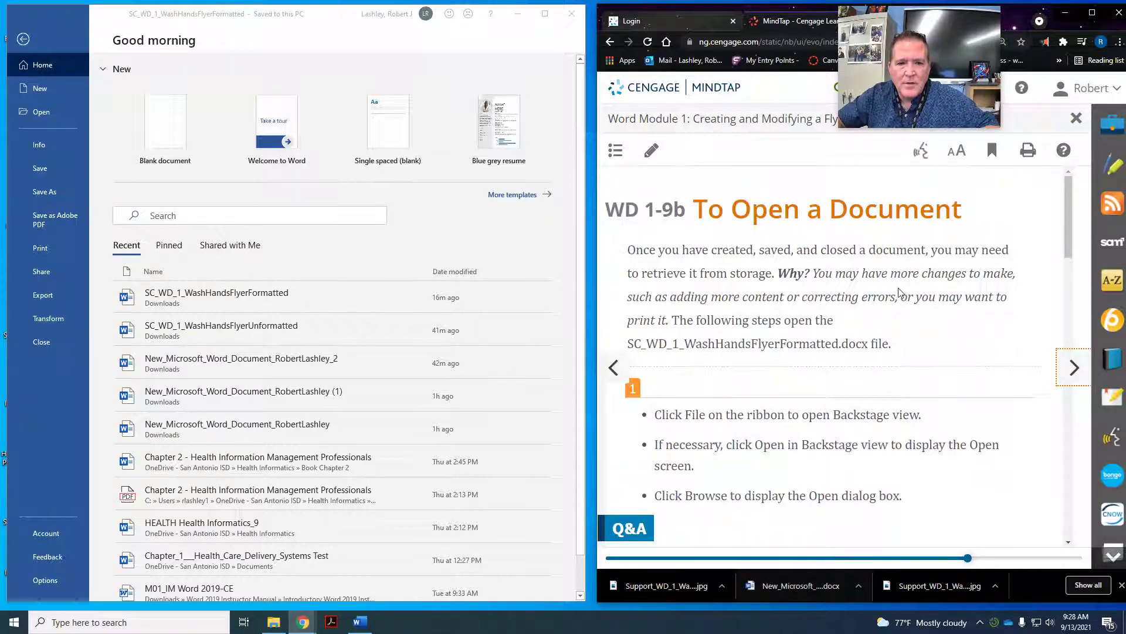
scroll(899, 292, "down", 3)
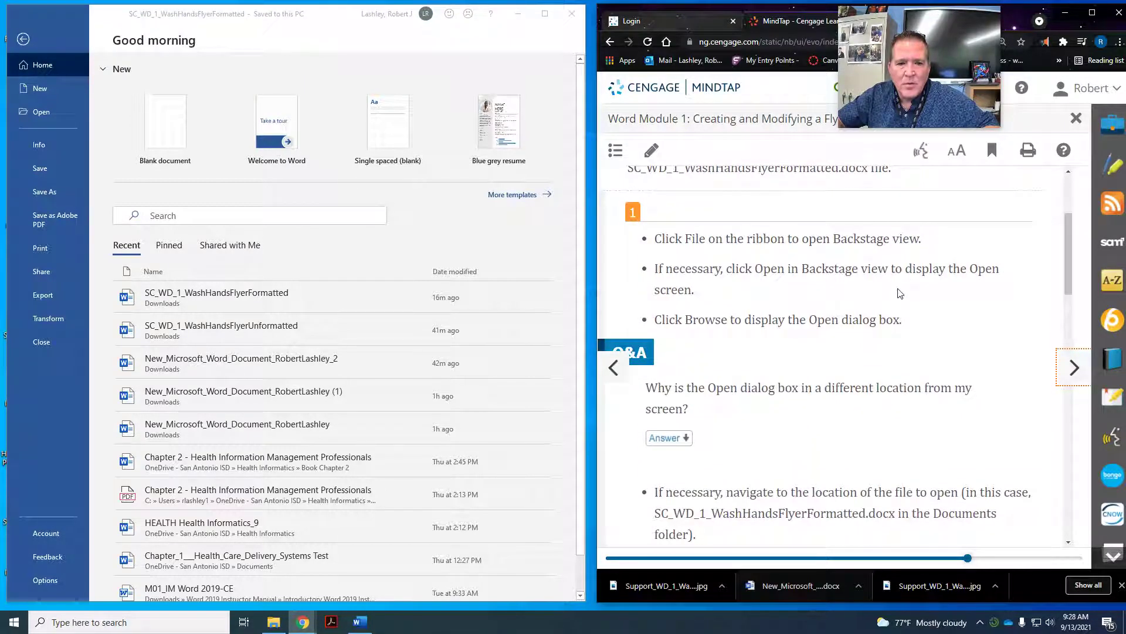
scroll(899, 293, "down", 6)
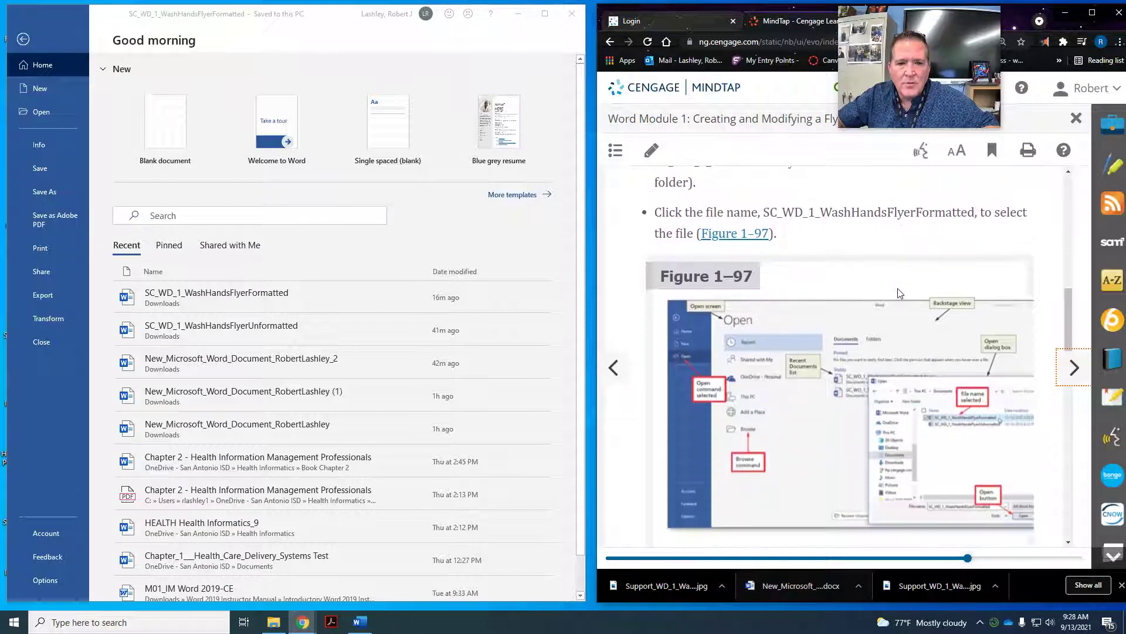
scroll(900, 293, "down", 6)
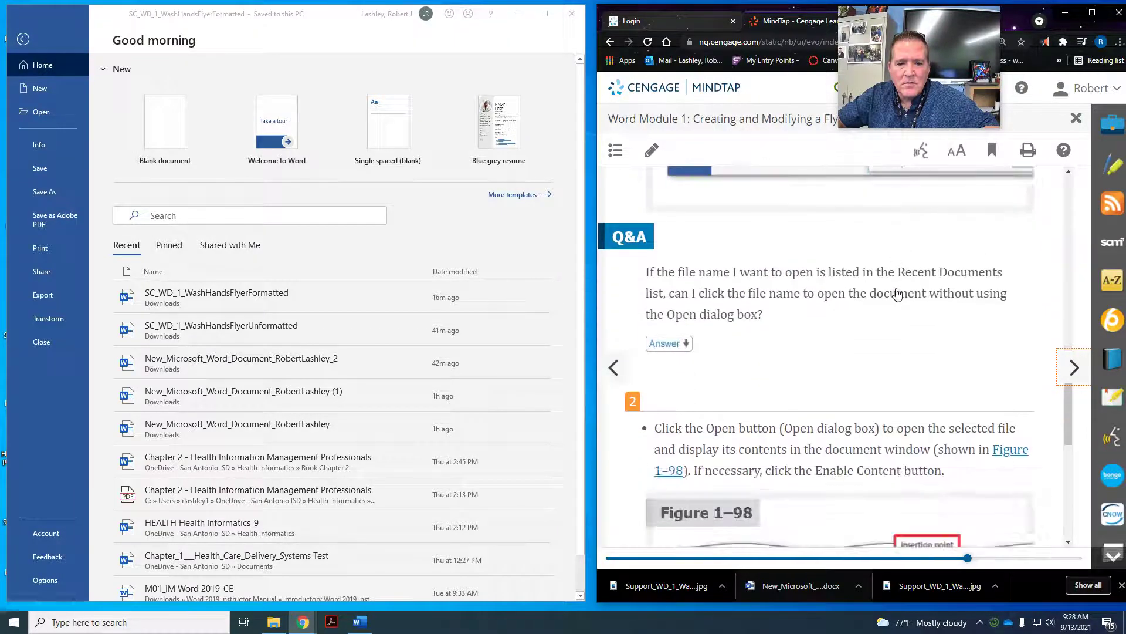
scroll(896, 291, "down", 4)
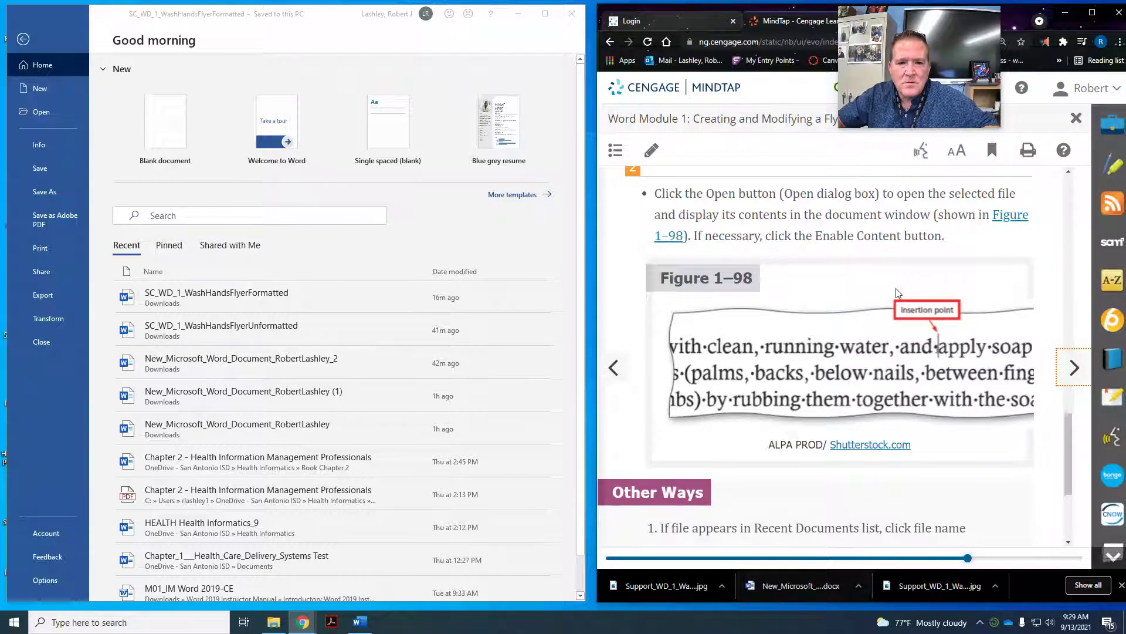
scroll(896, 287, "down", 3)
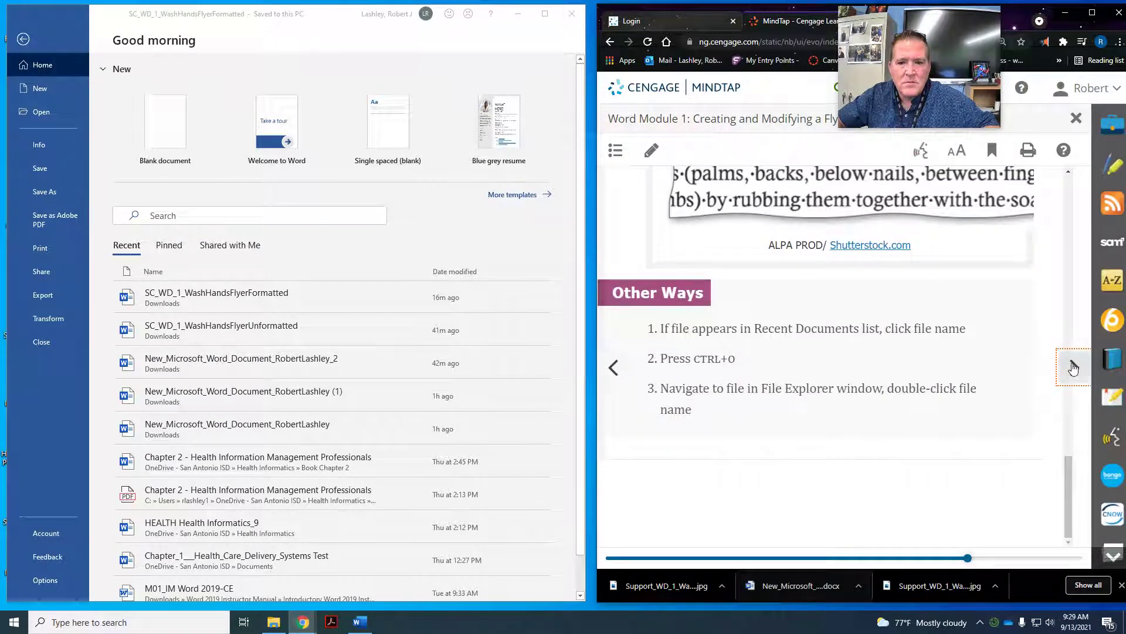
Step: Move the lesson on past 'To Change the Zoom to Page Width' and read 'To Insert Text in an Existing Document' down to Figure 1–99
left_click(1072, 367)
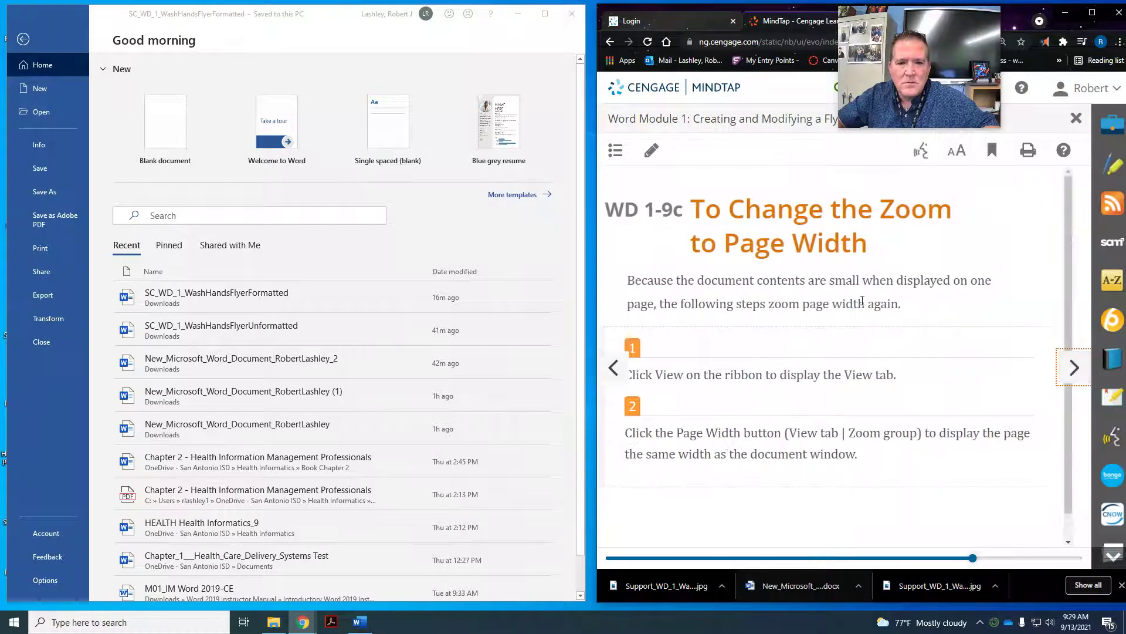
scroll(1035, 358, "down", 1)
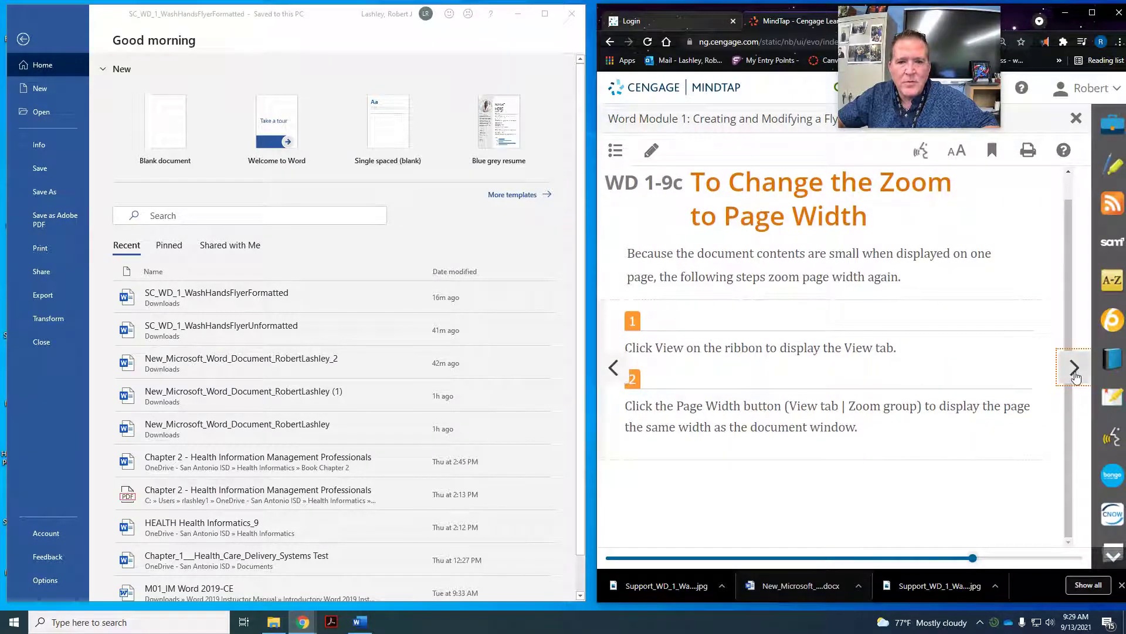
left_click(1061, 368)
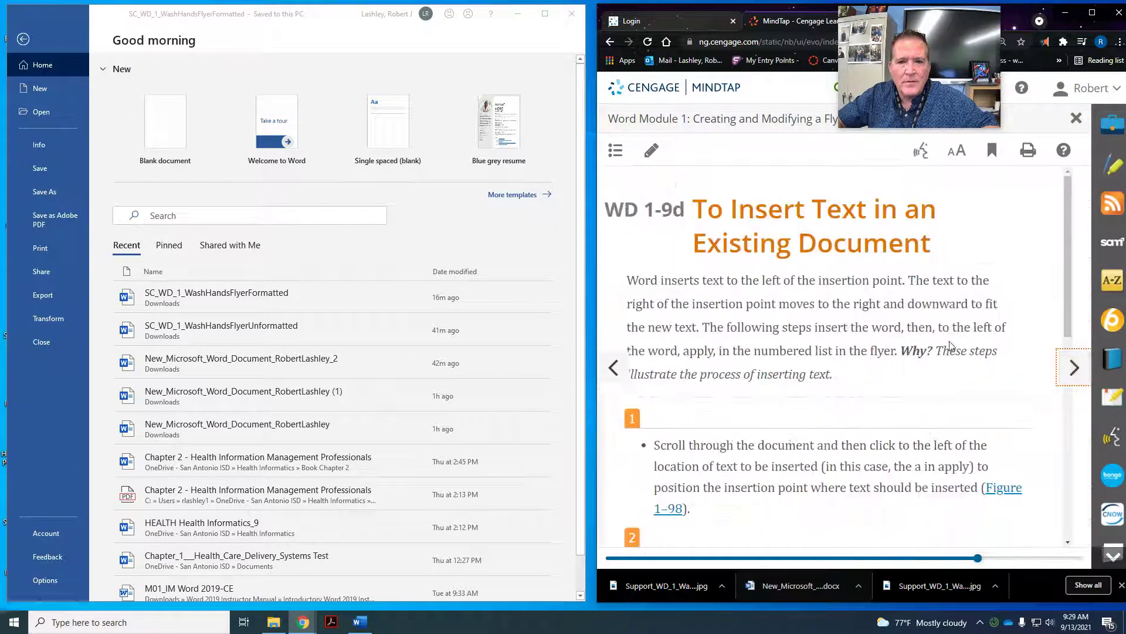
scroll(950, 346, "down", 2)
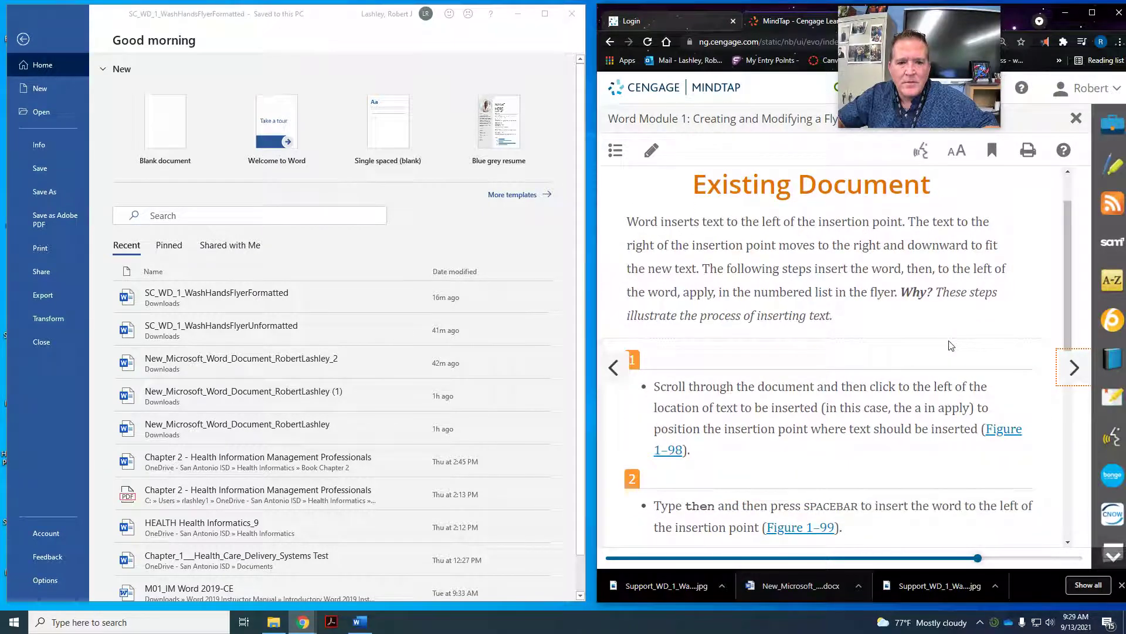
scroll(950, 346, "down", 2)
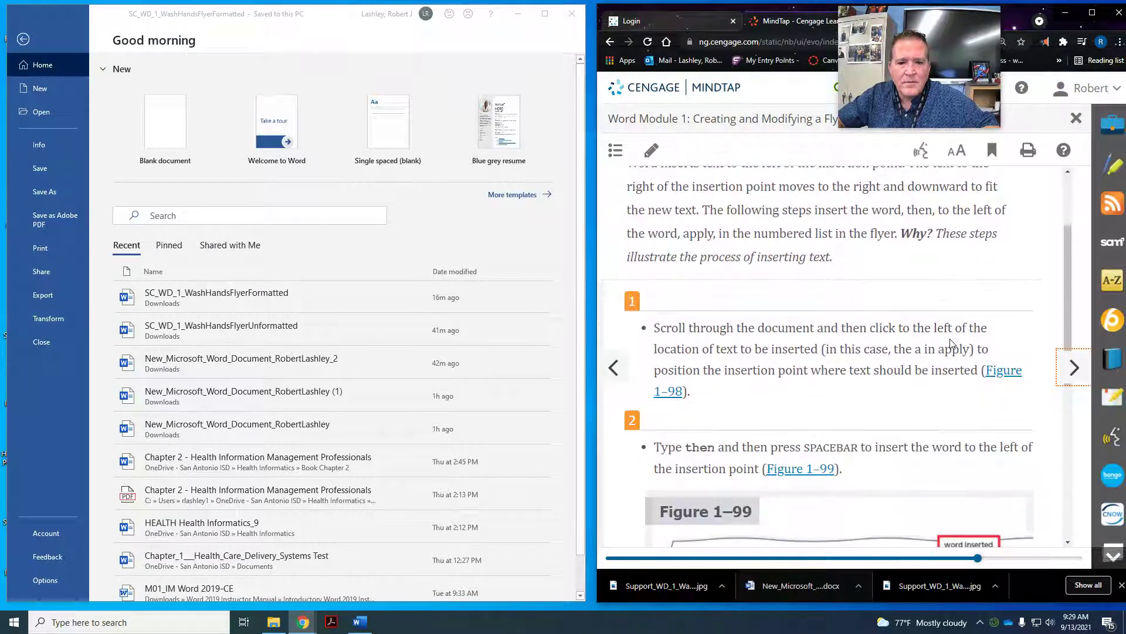
scroll(951, 344, "down", 4)
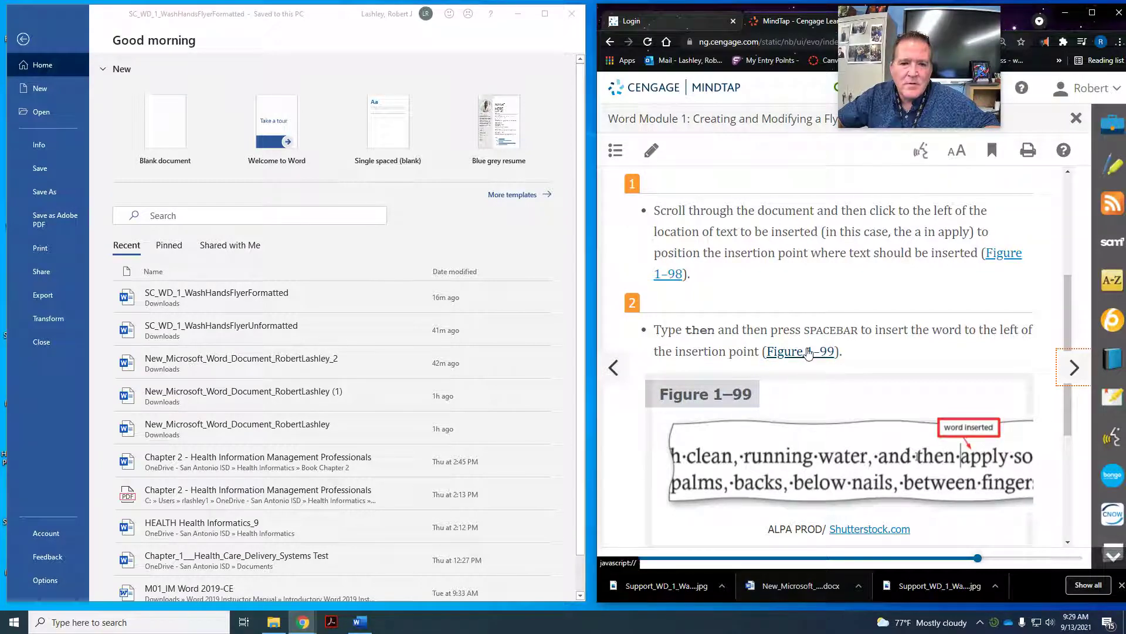
Step: Return to the flyer's document window and insert the word 'then' before 'apply' in the first numbered item
left_click(26, 44)
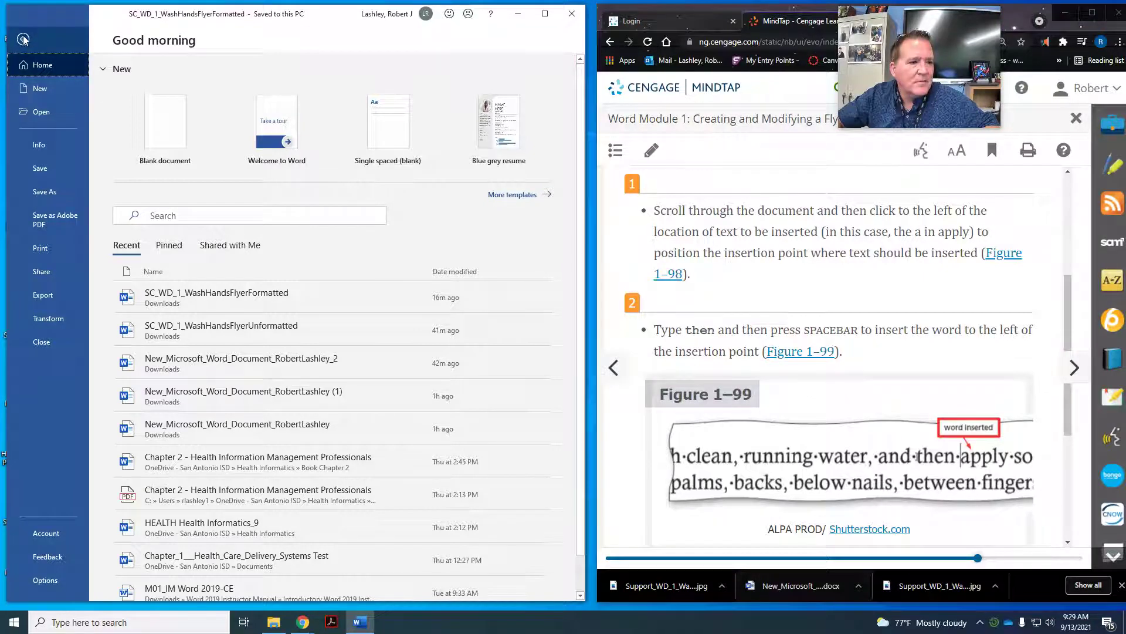
left_click(23, 39)
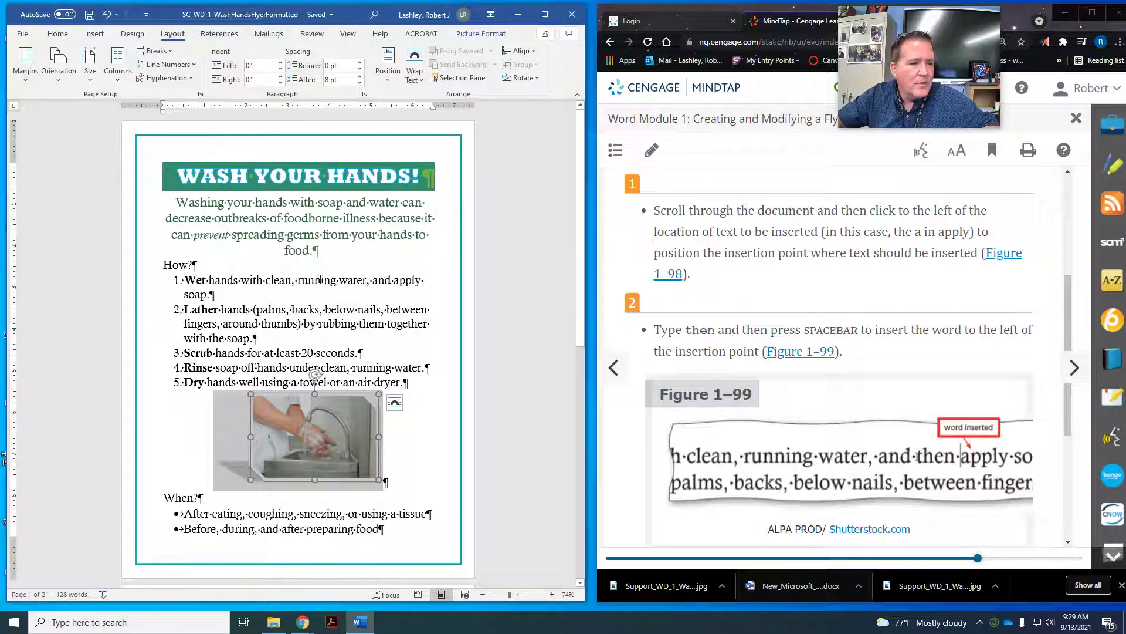
left_click(393, 280)
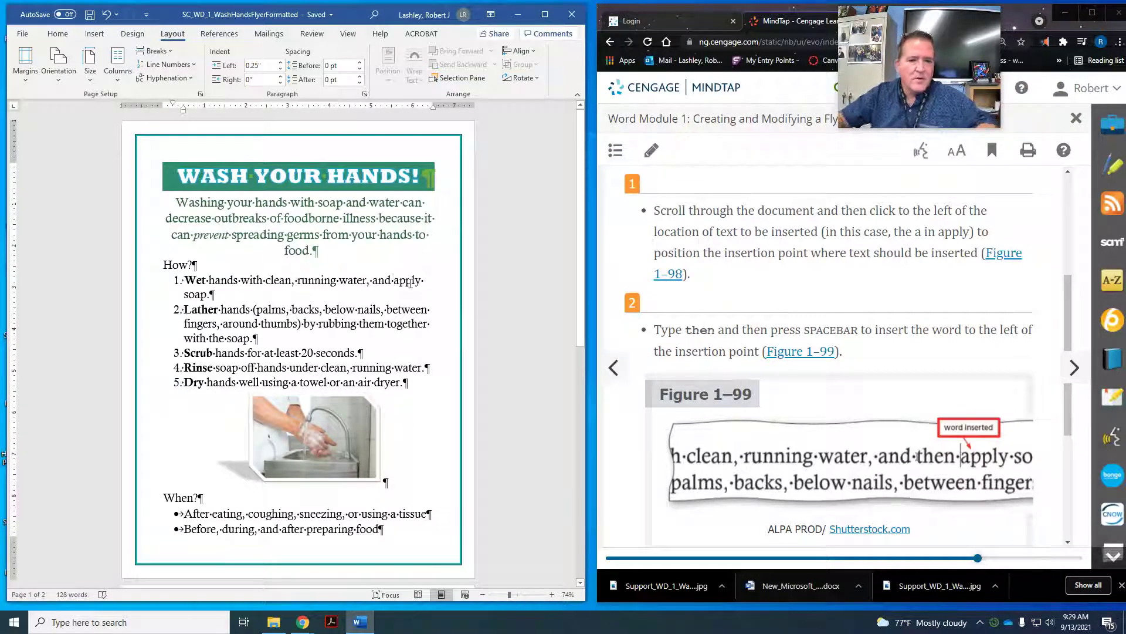
type("then")
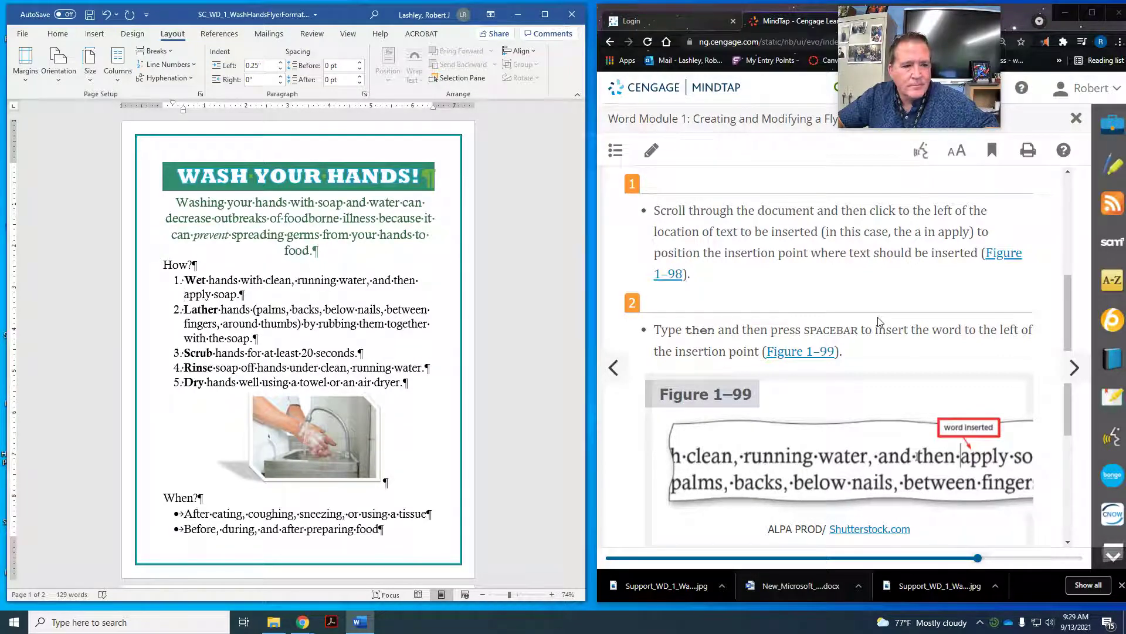
Step: Move the lesson on to 'Cutting, Copying, and Pasting', read its definitions and display the flyer's Clipboard commands
scroll(878, 322, "down", 3)
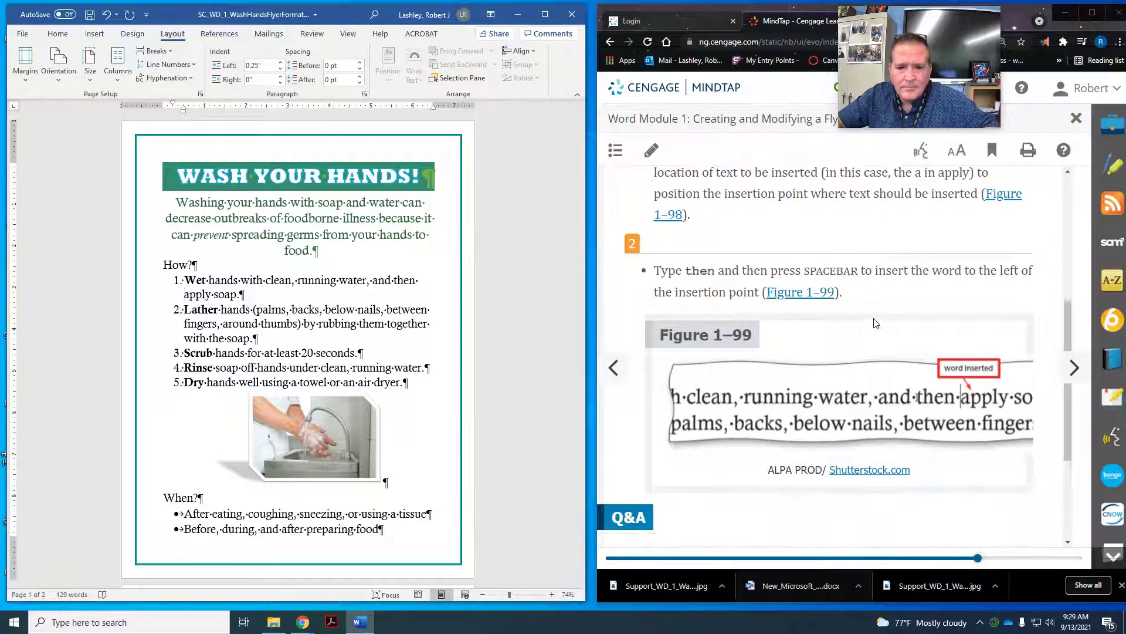
scroll(874, 318, "down", 2)
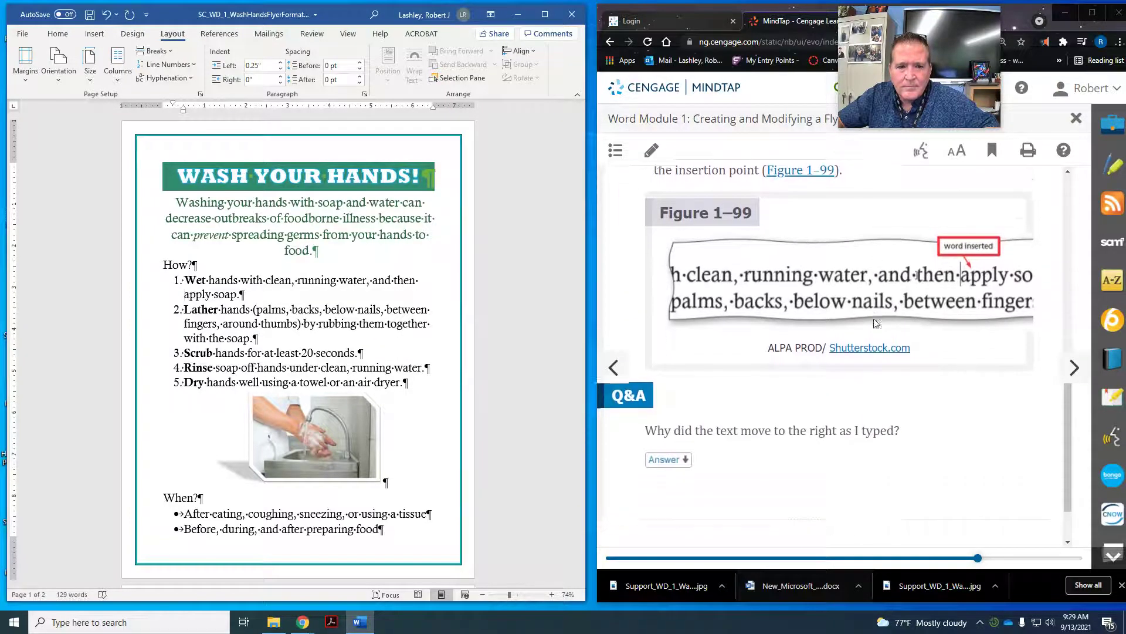
left_click(1075, 368)
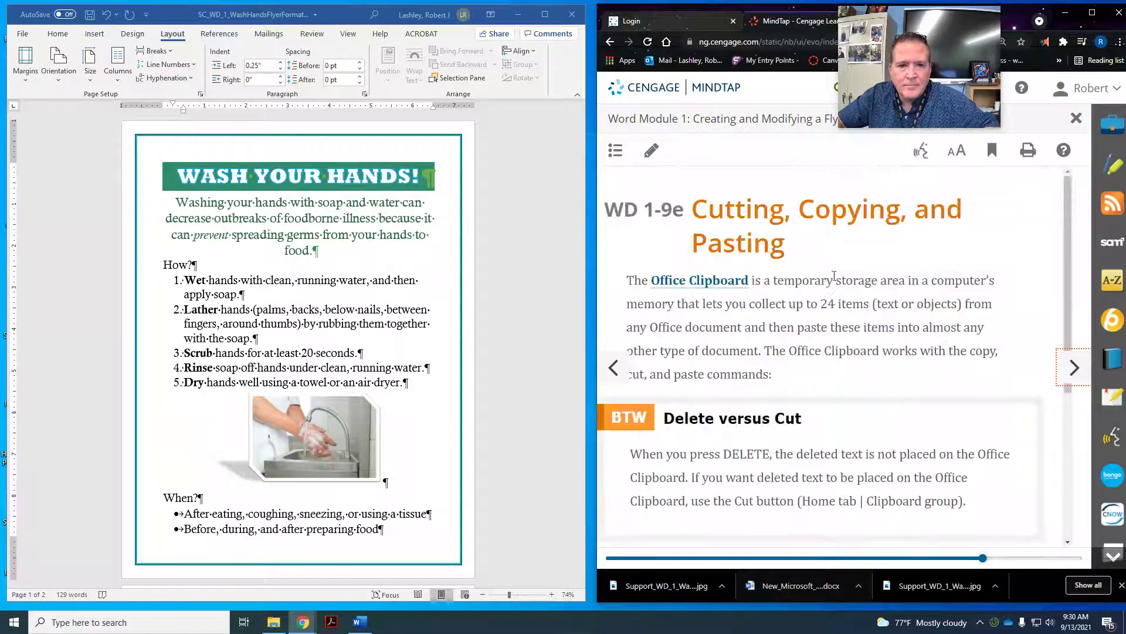
scroll(870, 271, "down", 1)
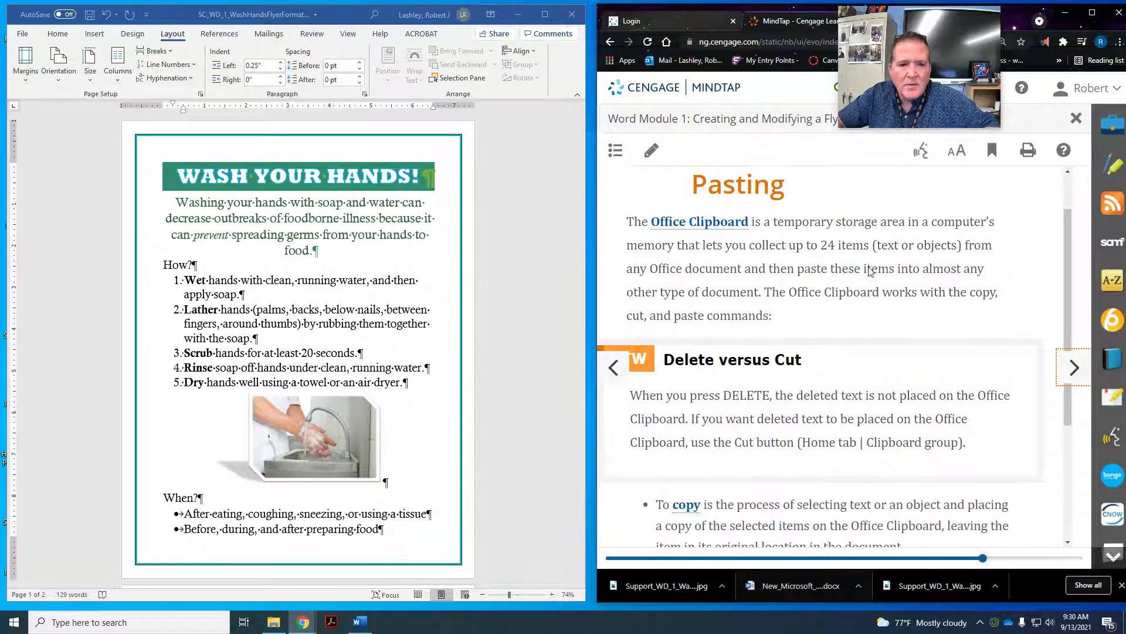
scroll(845, 293, "down", 3)
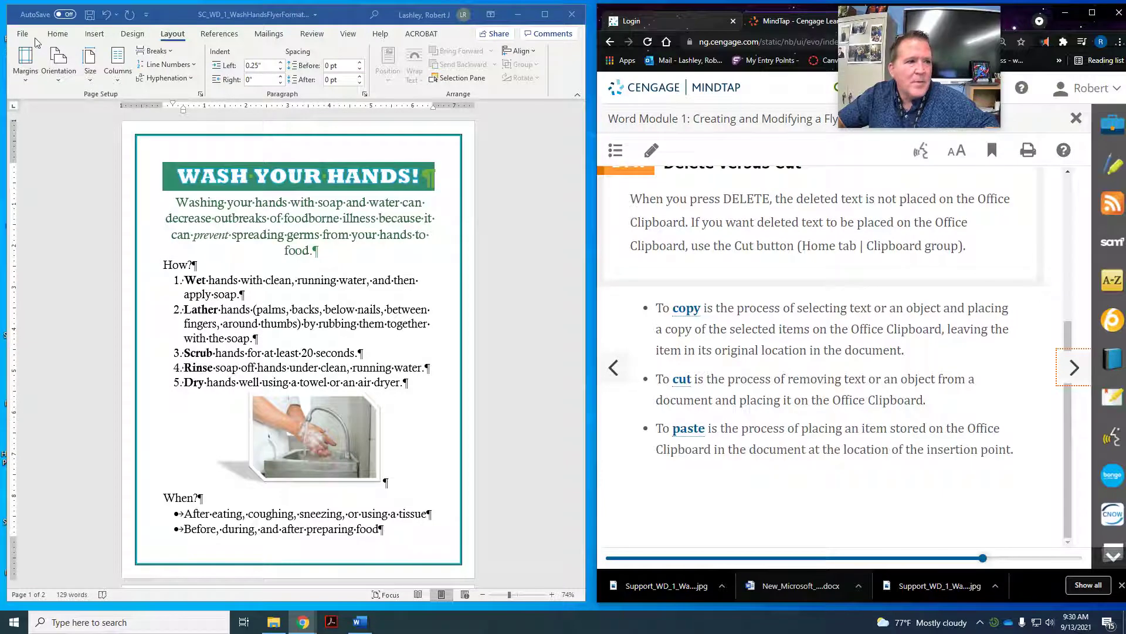
left_click(56, 34)
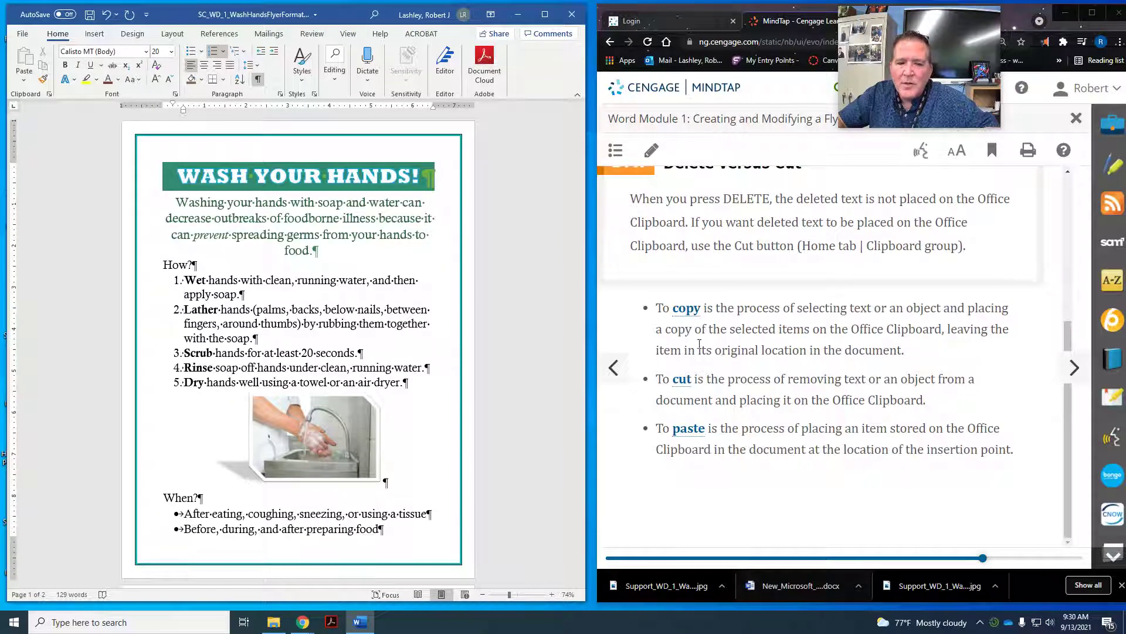
Step: Move the lesson on to 'To Delete or Cut Text' and read its first step down to Figure 1–100
left_click(1063, 359)
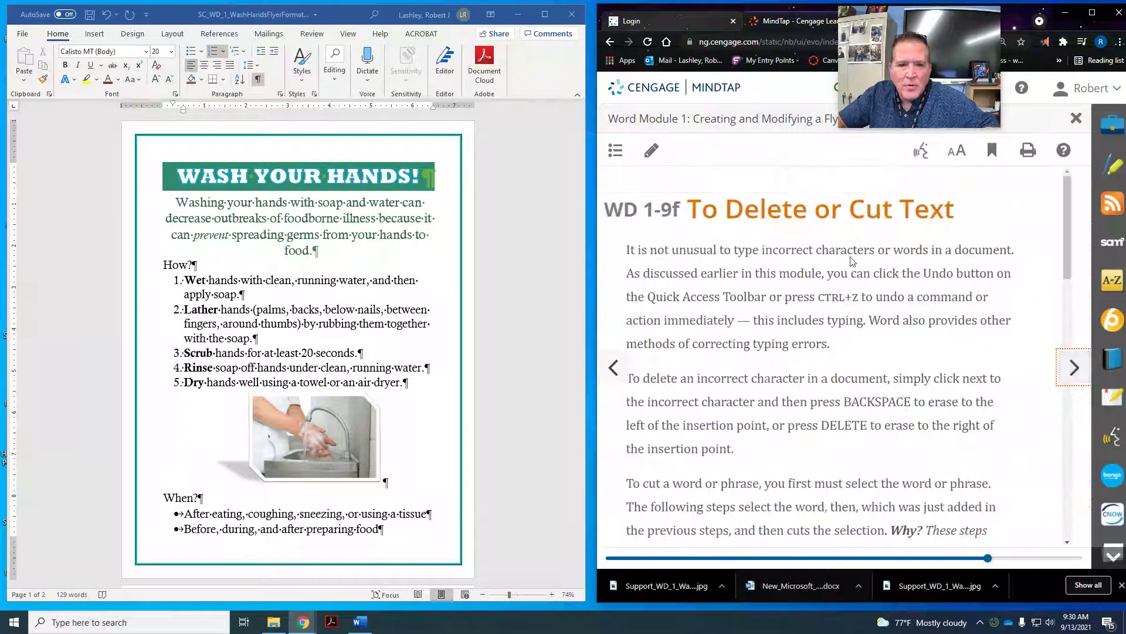
scroll(805, 244, "down", 5)
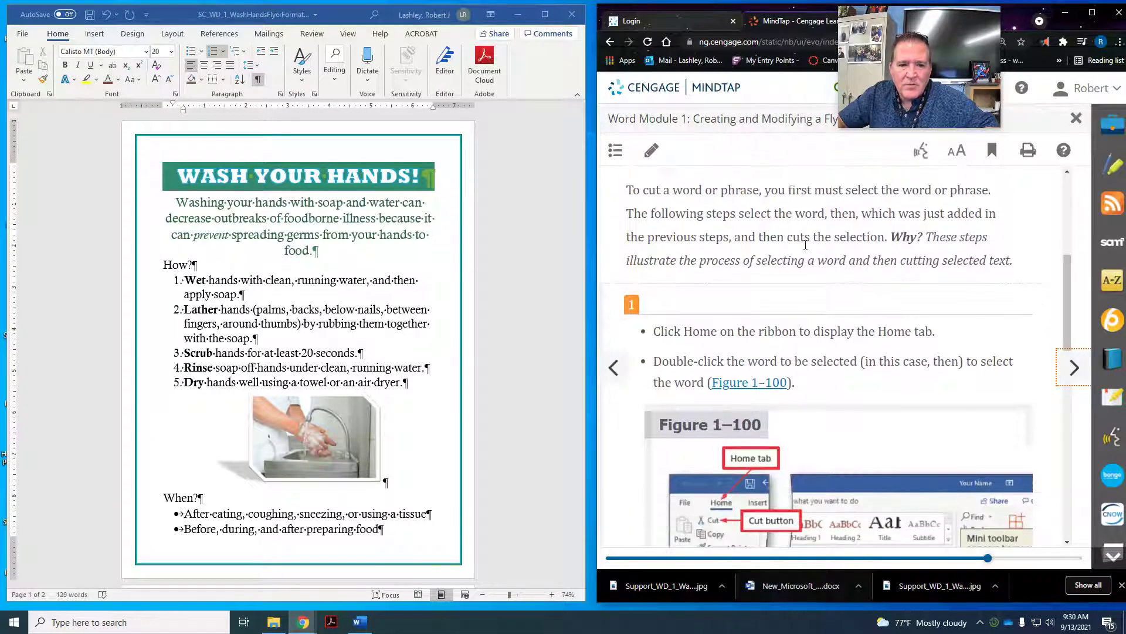
scroll(806, 249, "down", 2)
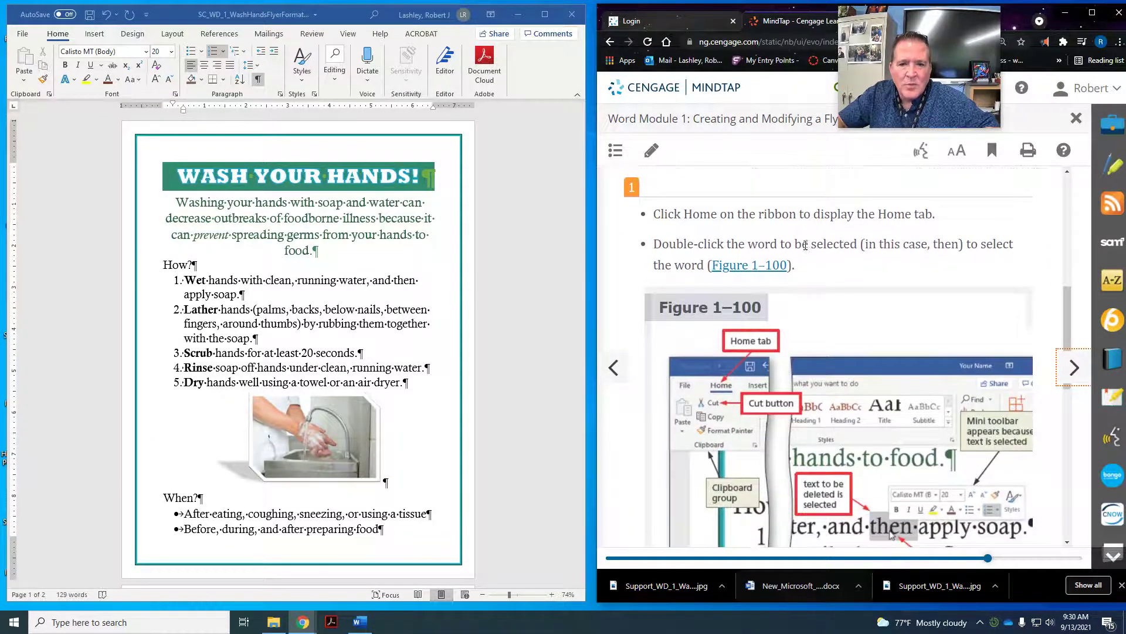
scroll(806, 245, "down", 1)
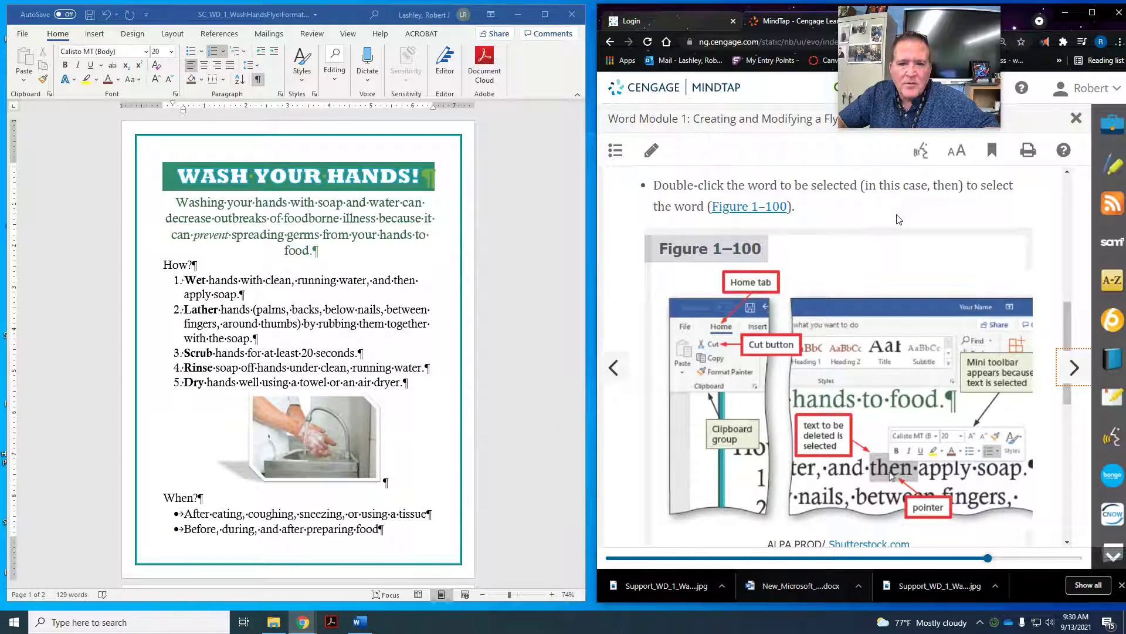
Step: Cut the word 'then' from the first numbered item of the flyer, following the lesson's steps 1 and 2
double_click(405, 280)
scroll(911, 299, "down", 1)
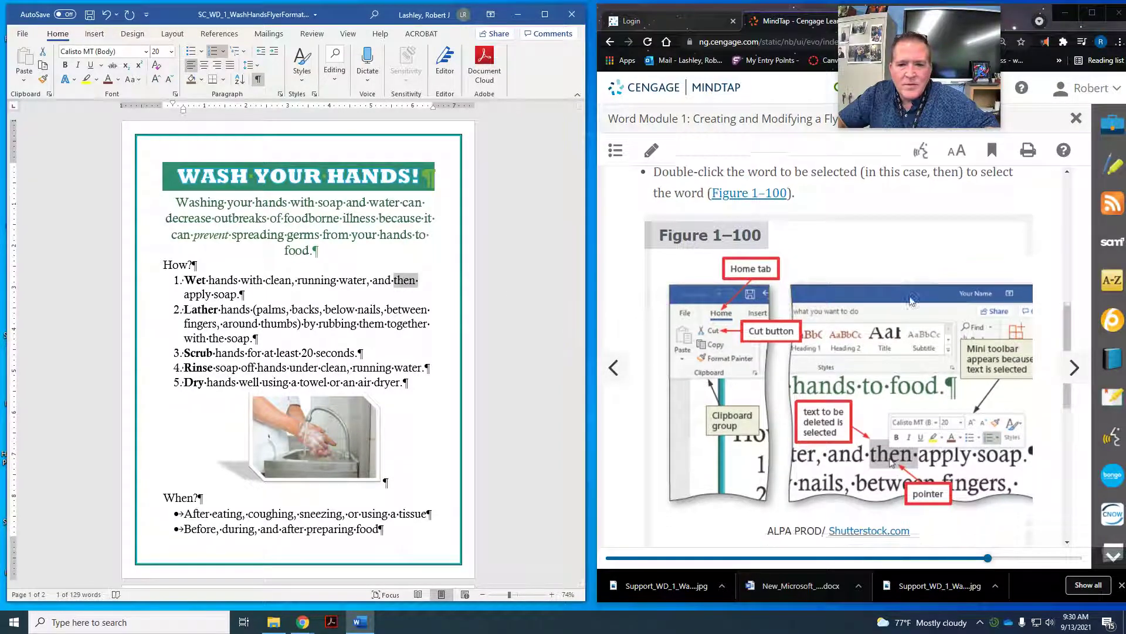
scroll(911, 299, "down", 4)
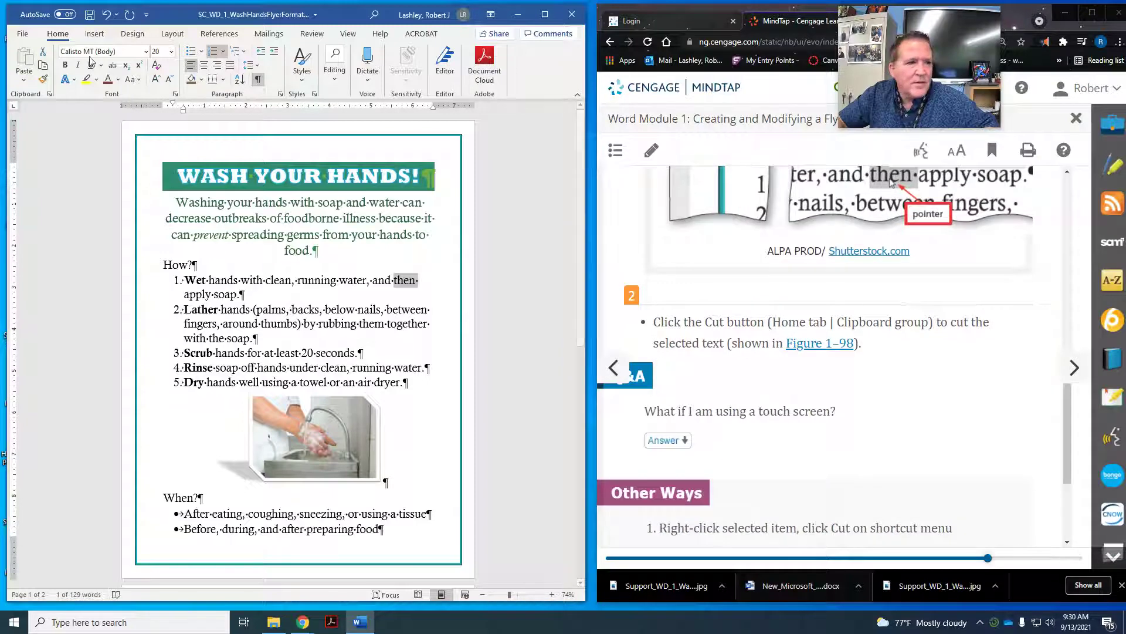
left_click(43, 54)
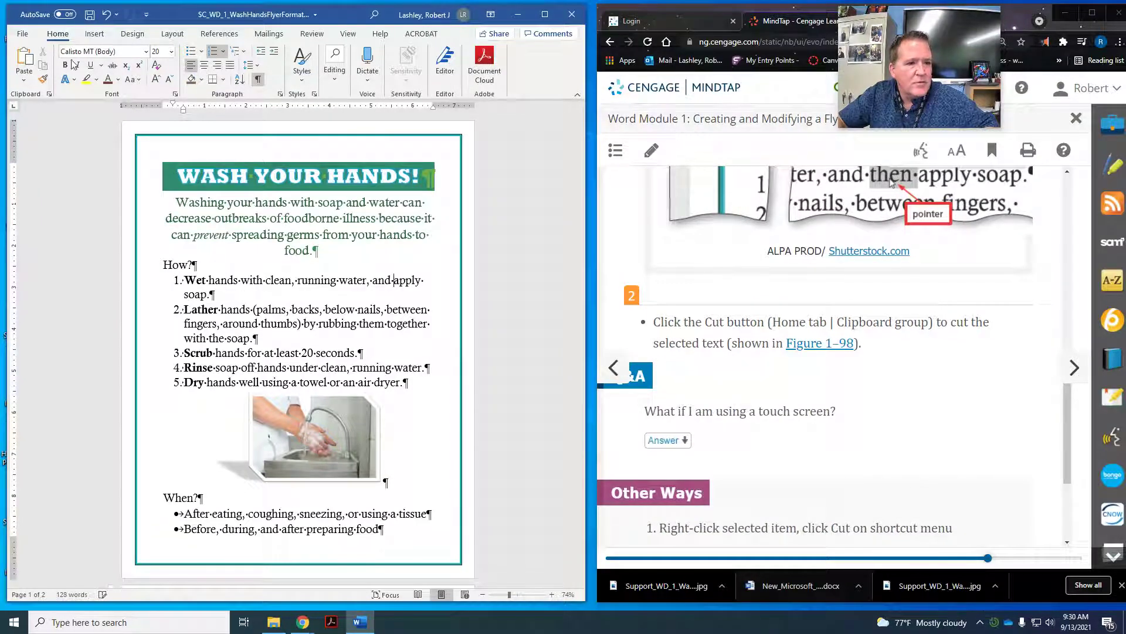
Step: Read the 'Other Ways' list for cutting text, and move the lesson on to 'To Copy and Paste' down to Figure 1–101
scroll(991, 419, "down", 3)
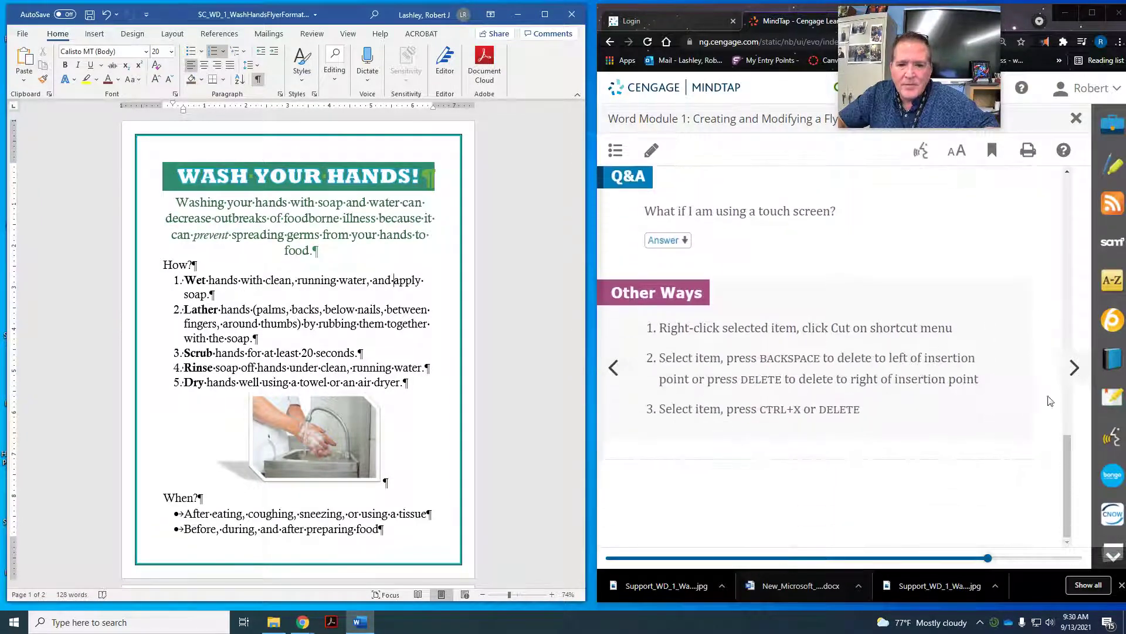
left_click(1070, 375)
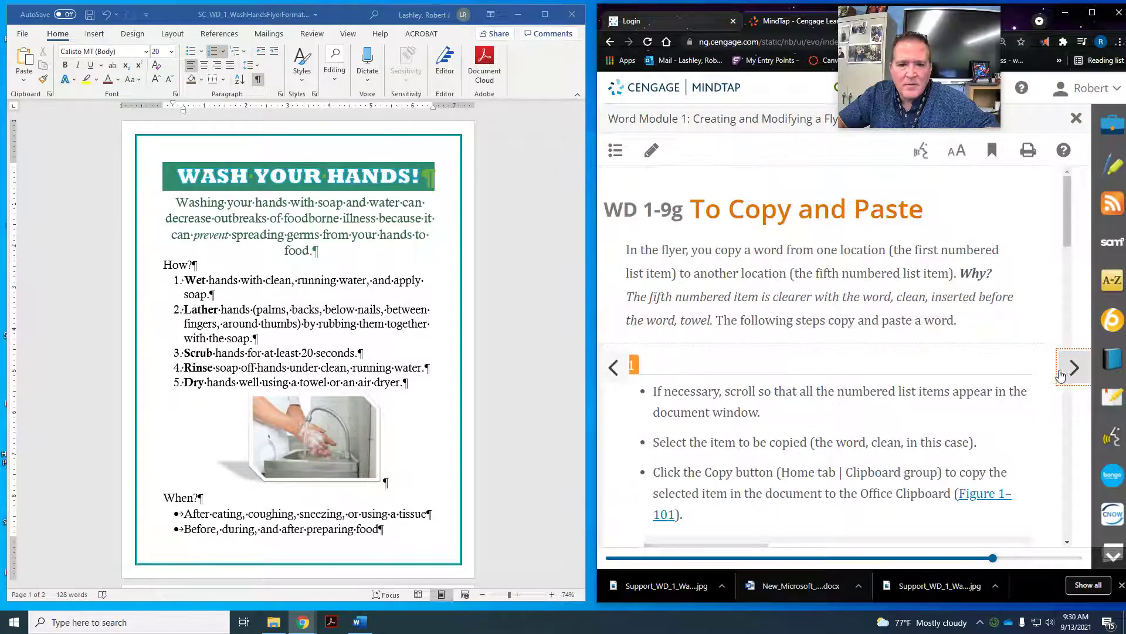
scroll(827, 311, "down", 2)
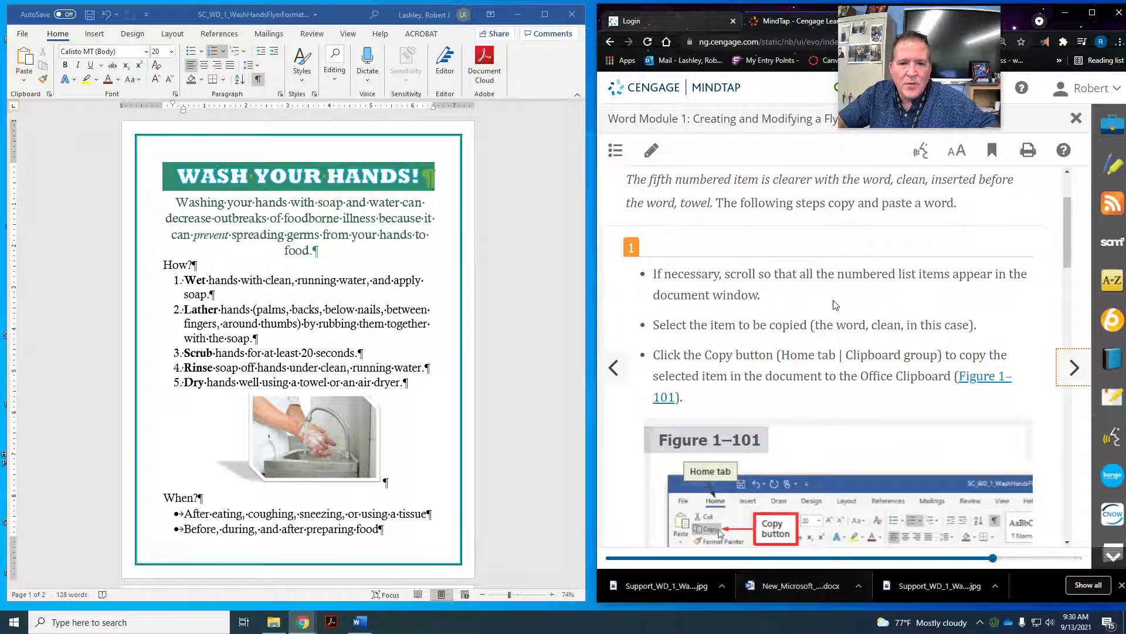
scroll(836, 305, "down", 1)
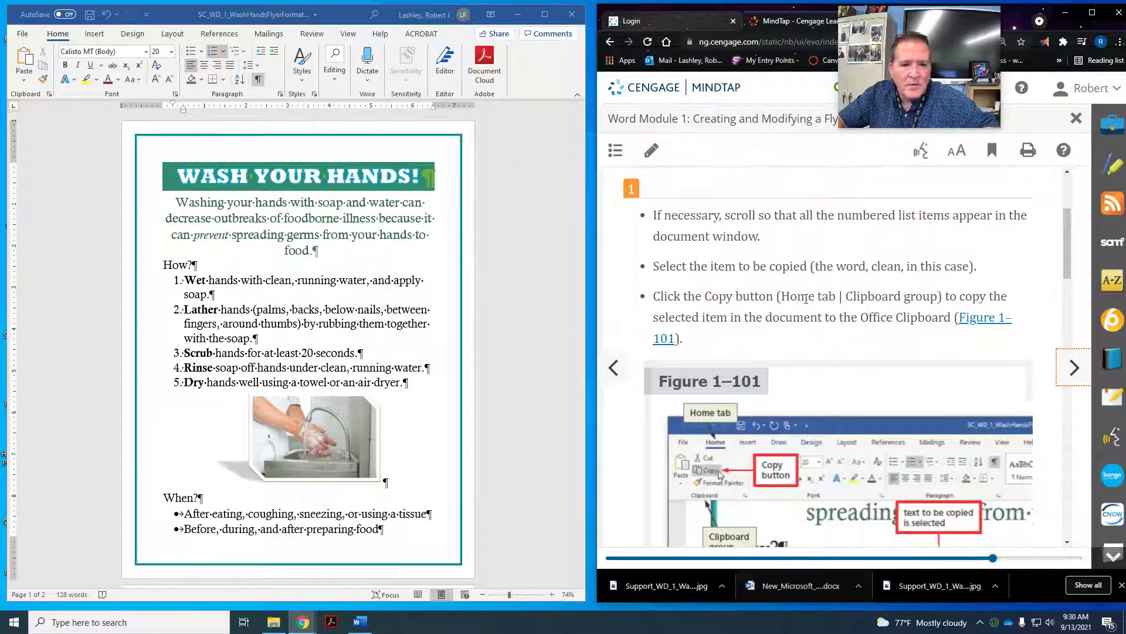
scroll(807, 300, "down", 1)
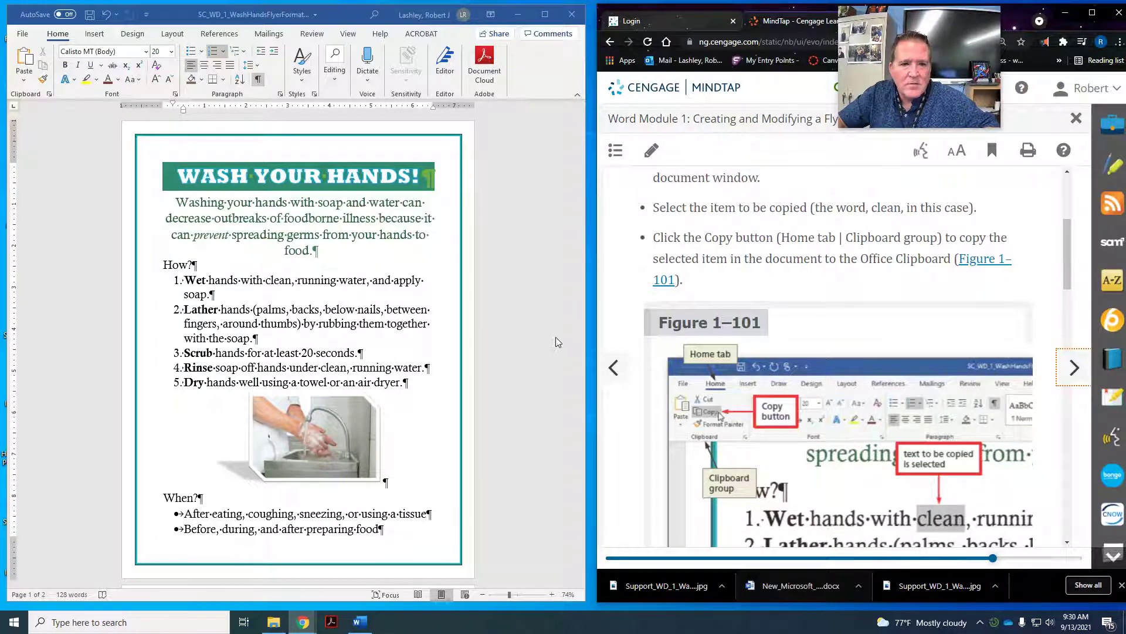
Step: Copy the word 'clean' from the flyer's first numbered item and paste it before 'towel' in the fifth item
double_click(279, 281)
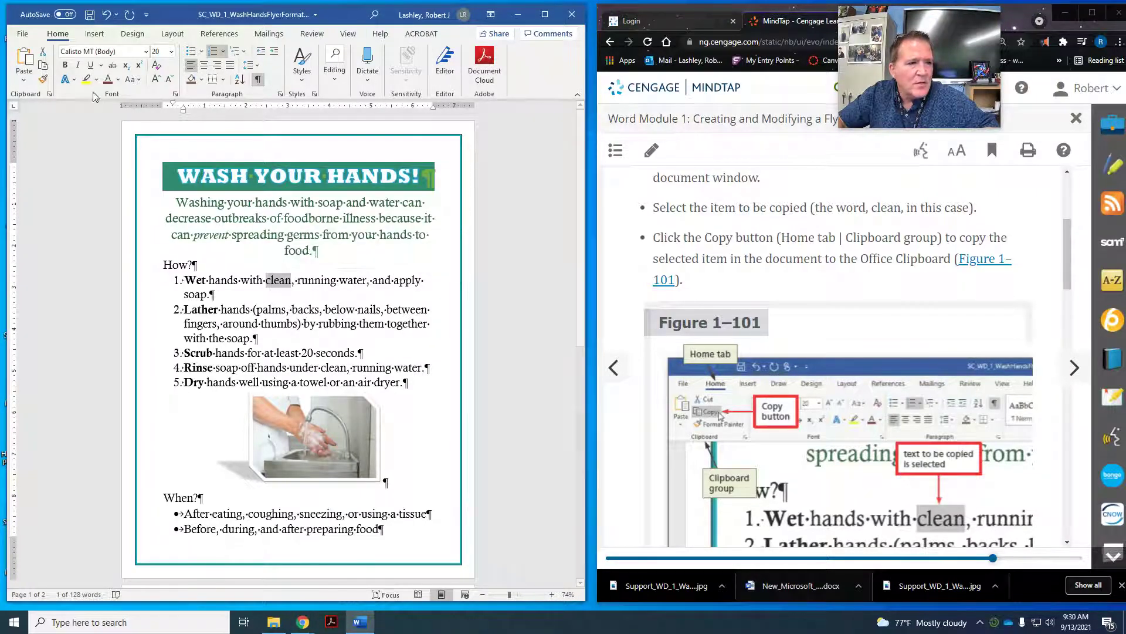
left_click(44, 71)
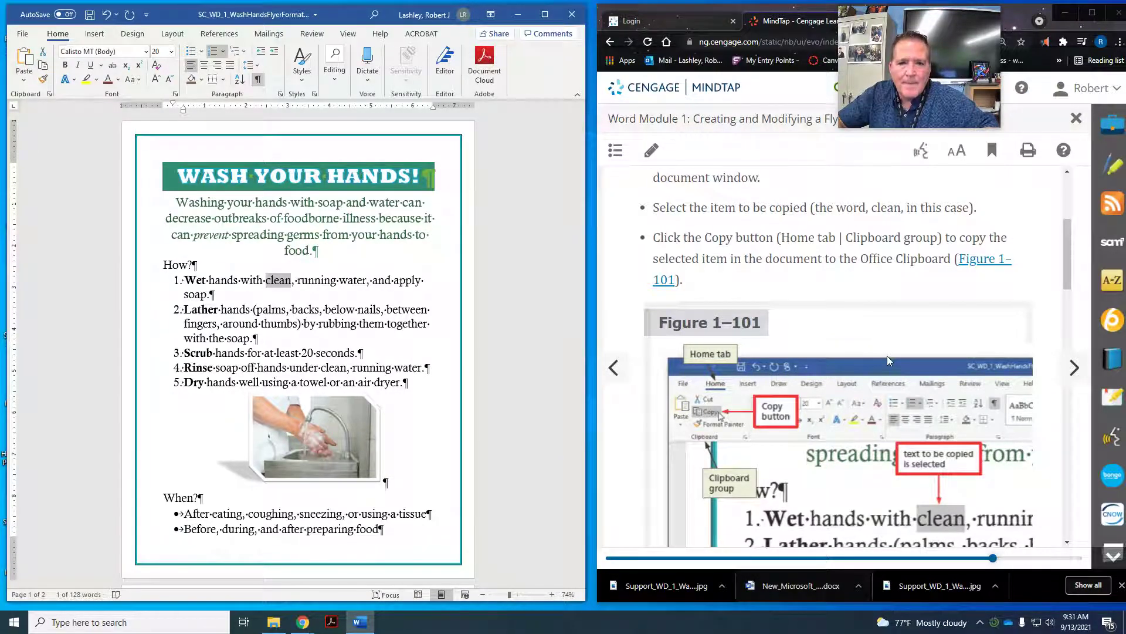
scroll(888, 361, "down", 6)
scroll(888, 361, "down", 2)
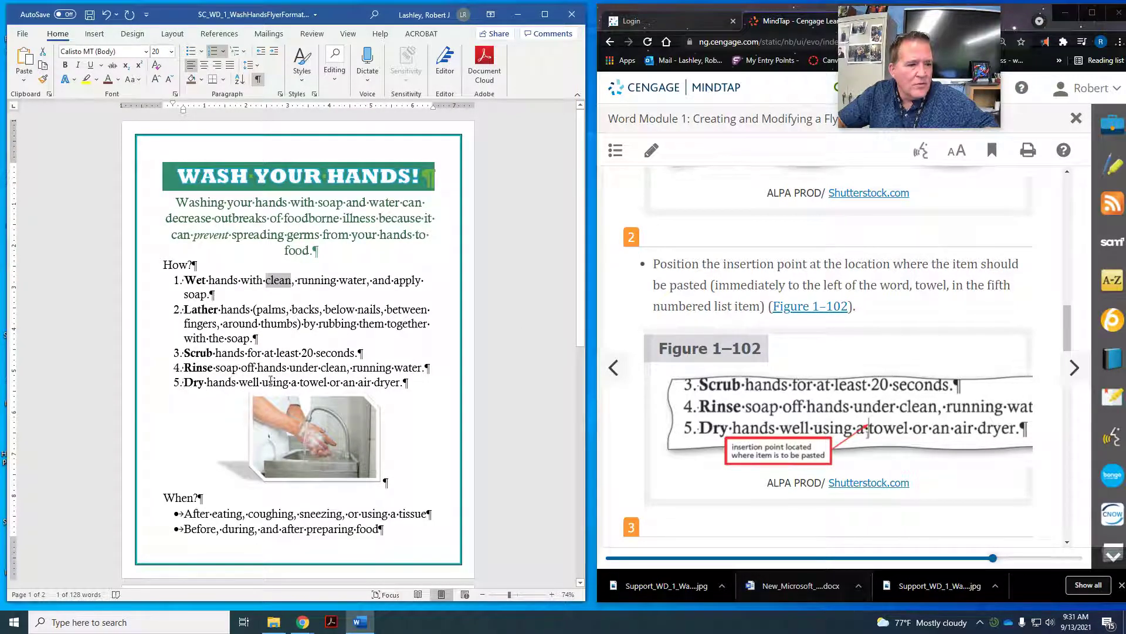
left_click(301, 382)
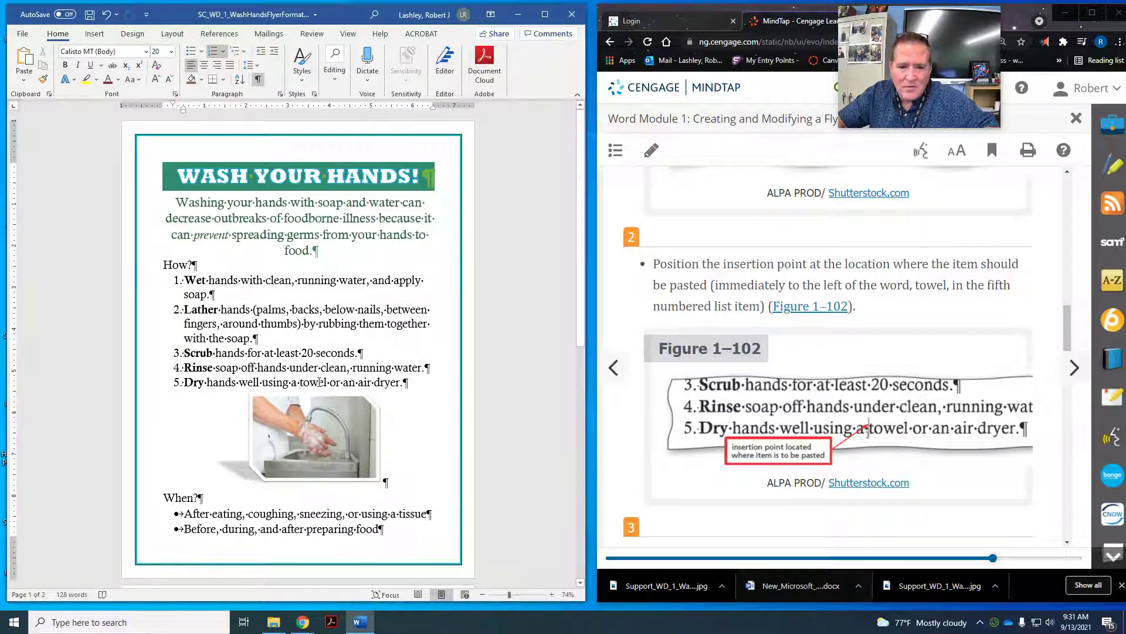
scroll(694, 418, "down", 4)
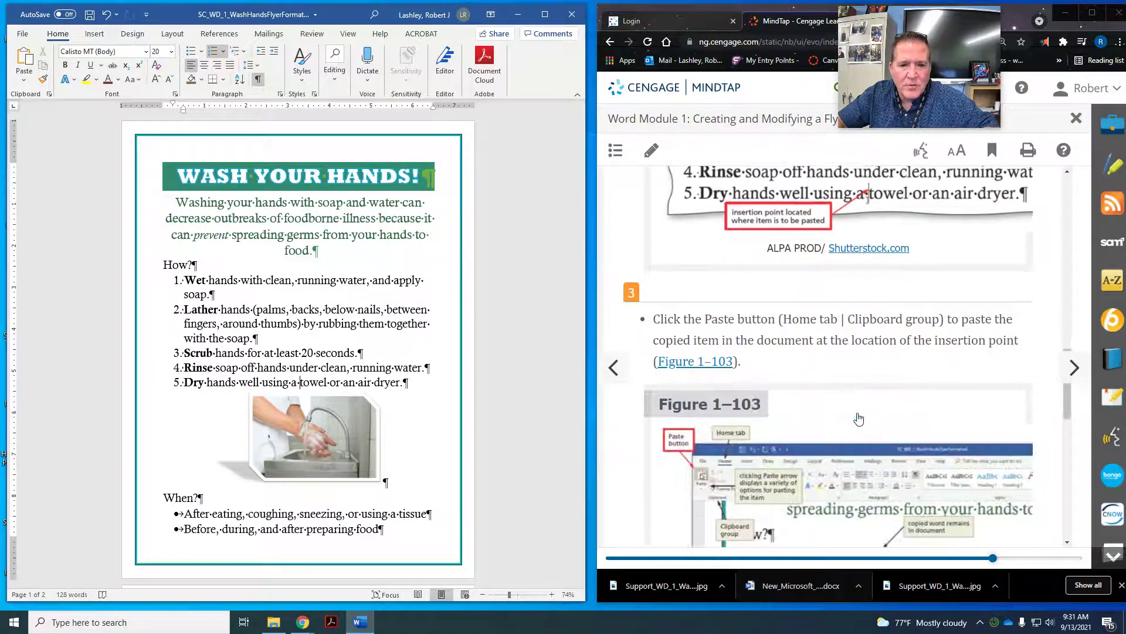
left_click(26, 65)
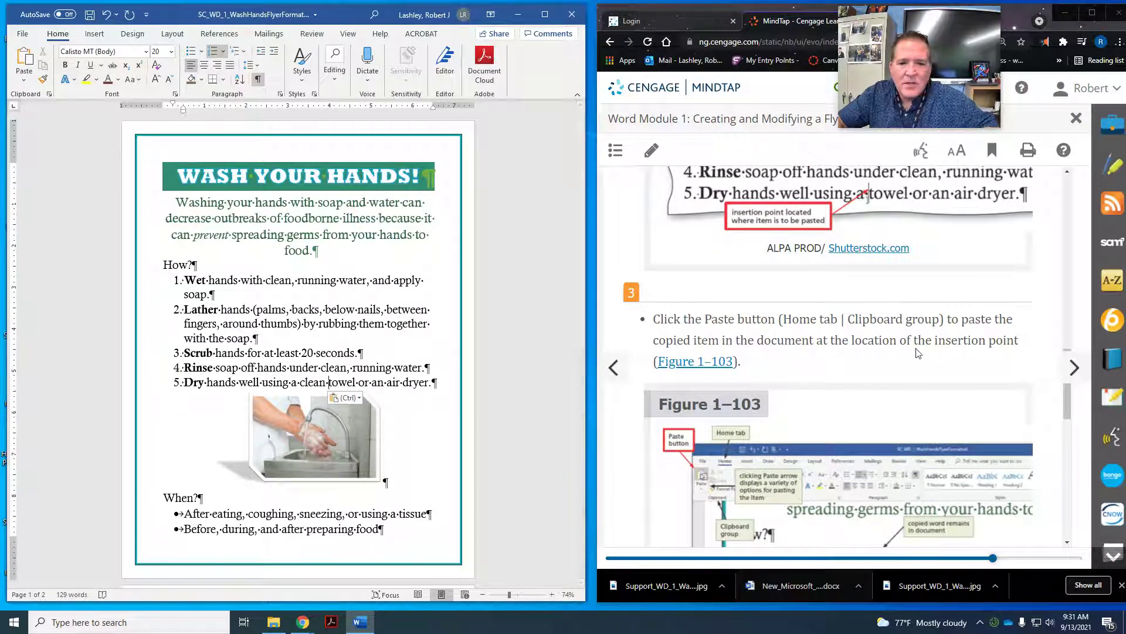
Step: Read the copy-and-paste 'Other Ways' list, and move the lesson on to 'To Display the Paste Options Menu' down to Figure 1–104
scroll(932, 357, "down", 8)
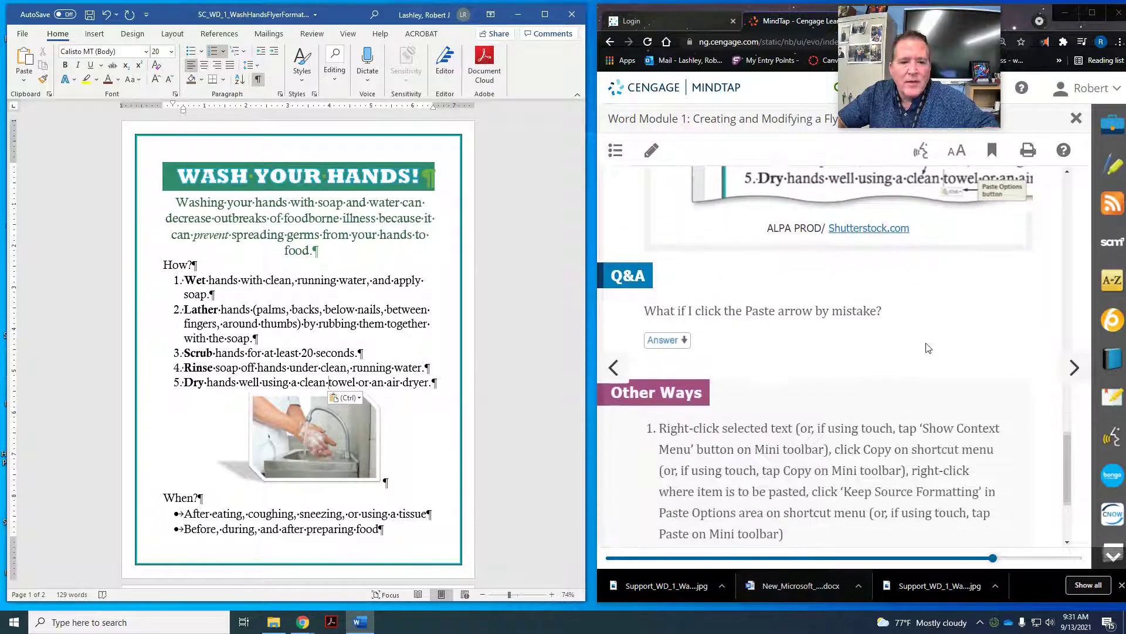
scroll(631, 310, "down", 3)
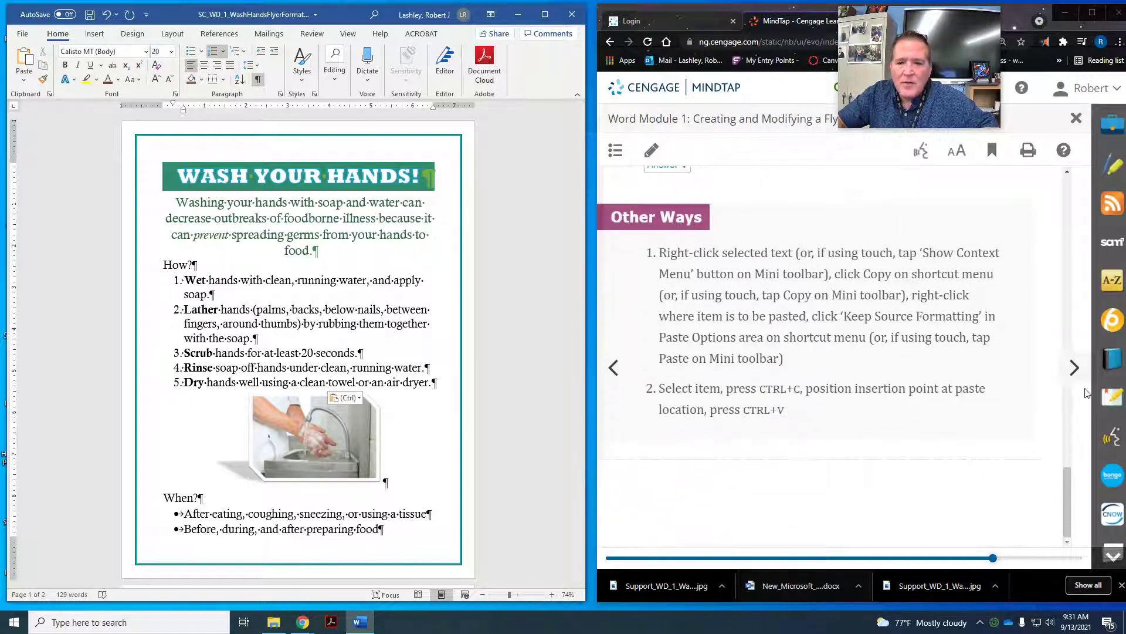
left_click(1073, 368)
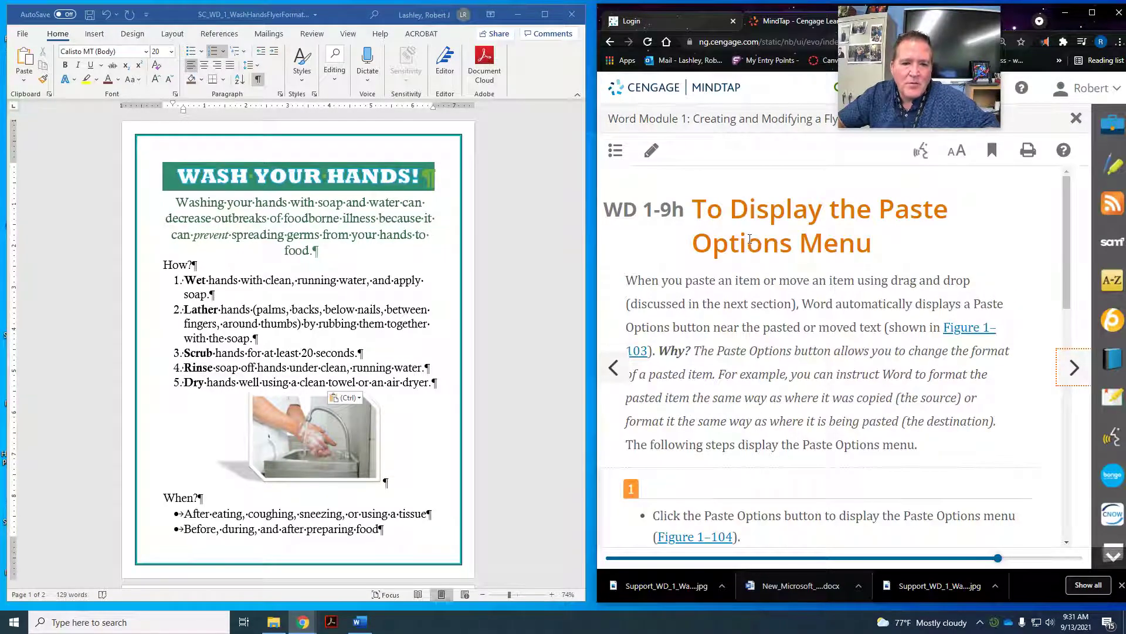
scroll(750, 239, "down", 3)
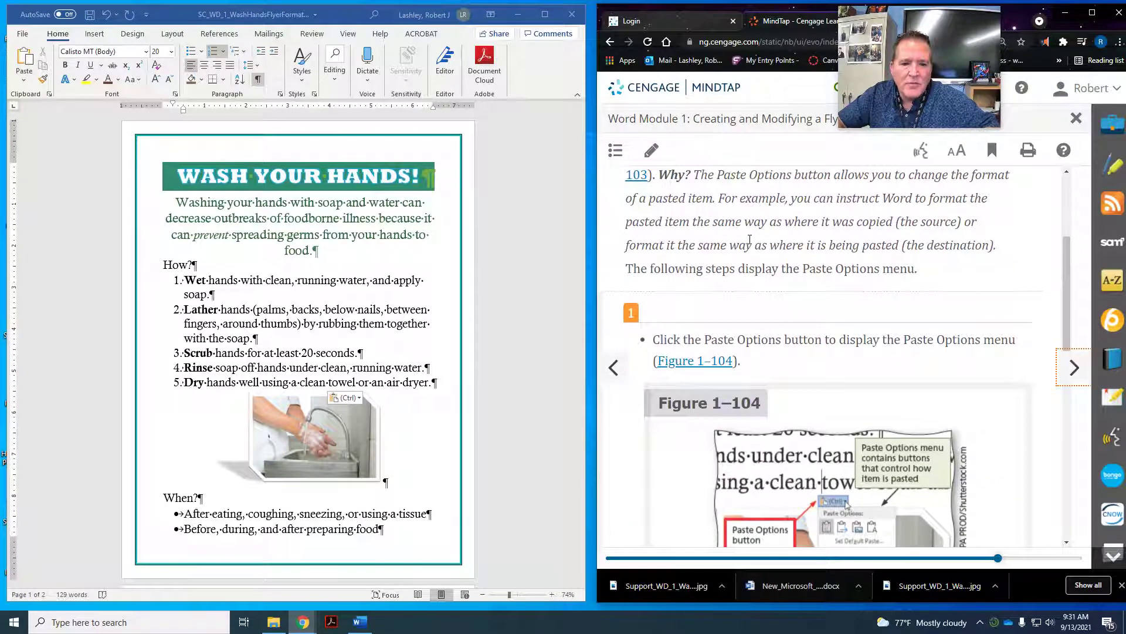
scroll(749, 239, "down", 1)
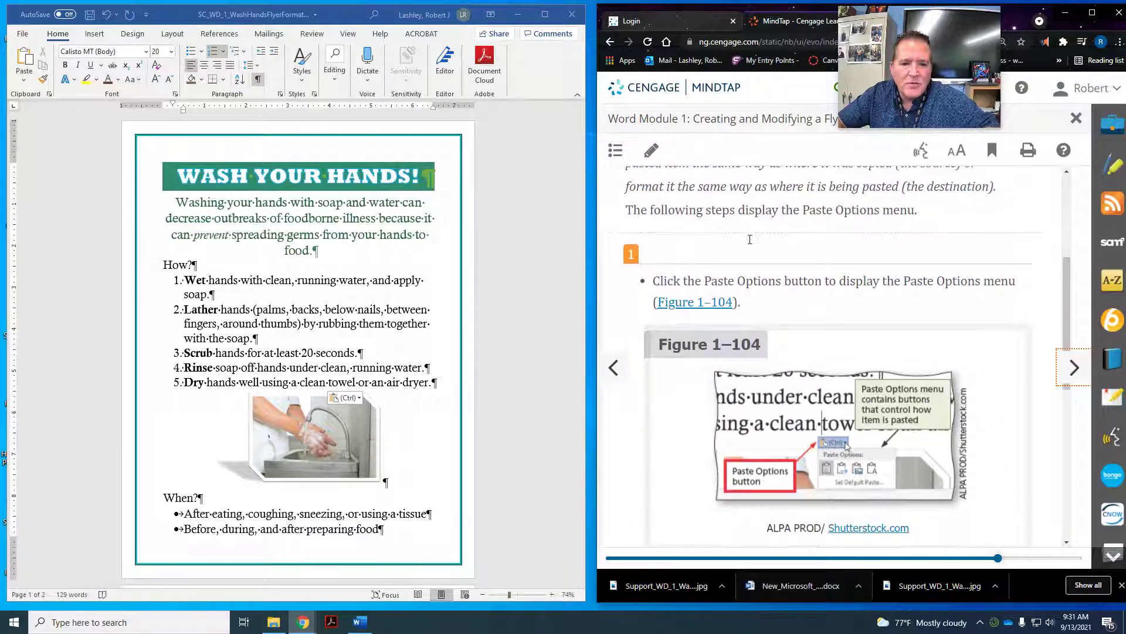
Step: Display the flyer's Paste Options, read the rest of the lesson page and dismiss the options without pasting
left_click(24, 80)
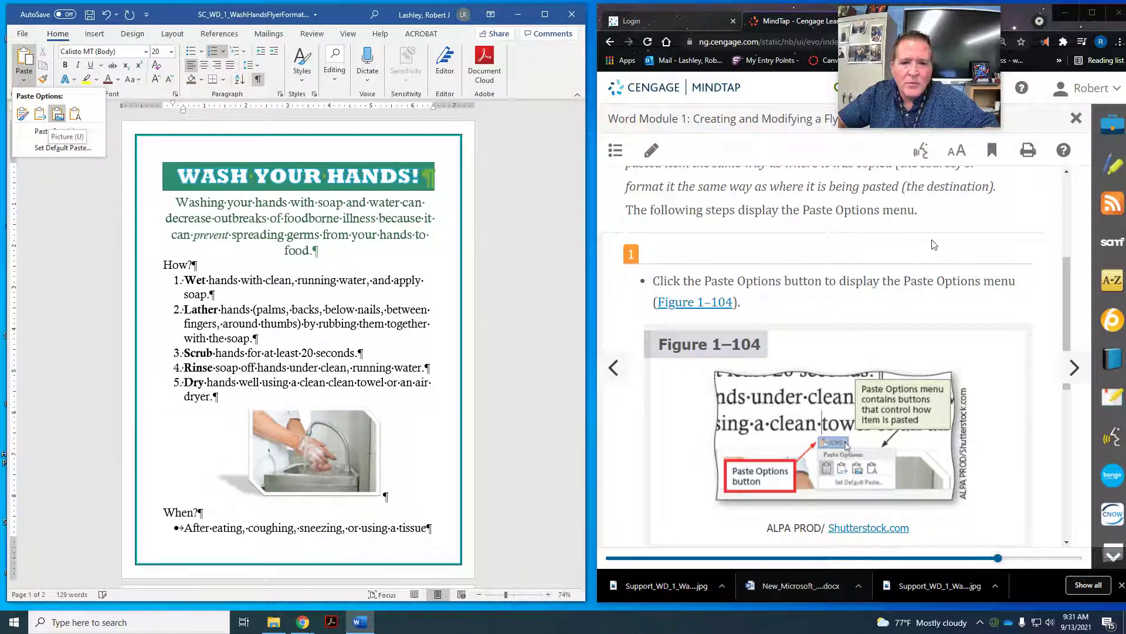
scroll(937, 245, "down", 5)
scroll(938, 245, "down", 3)
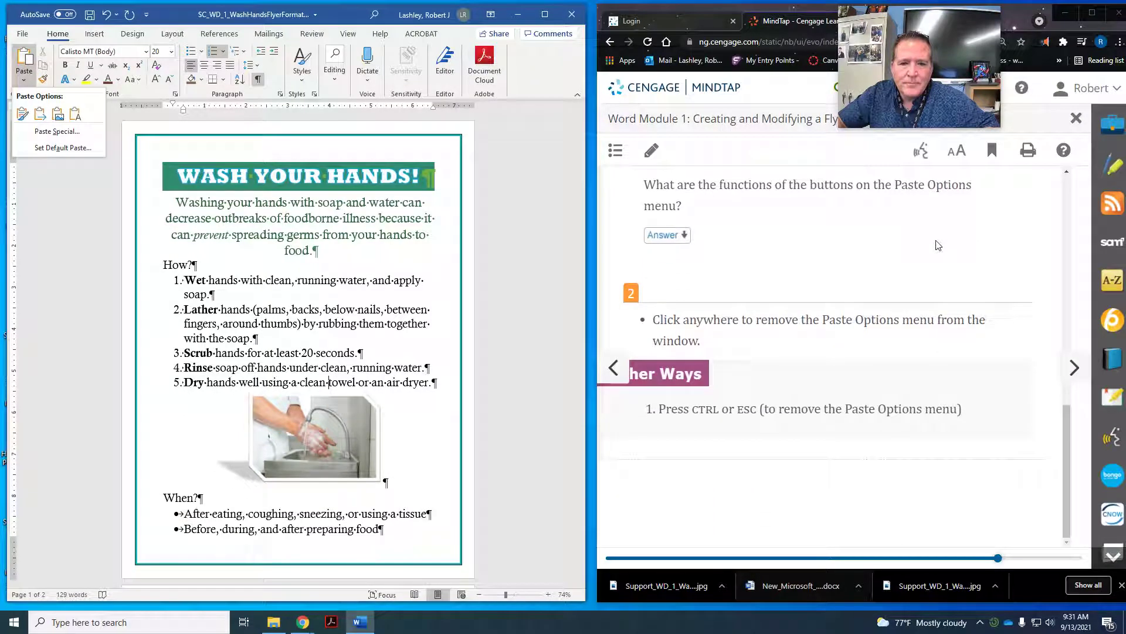
key("Escape")
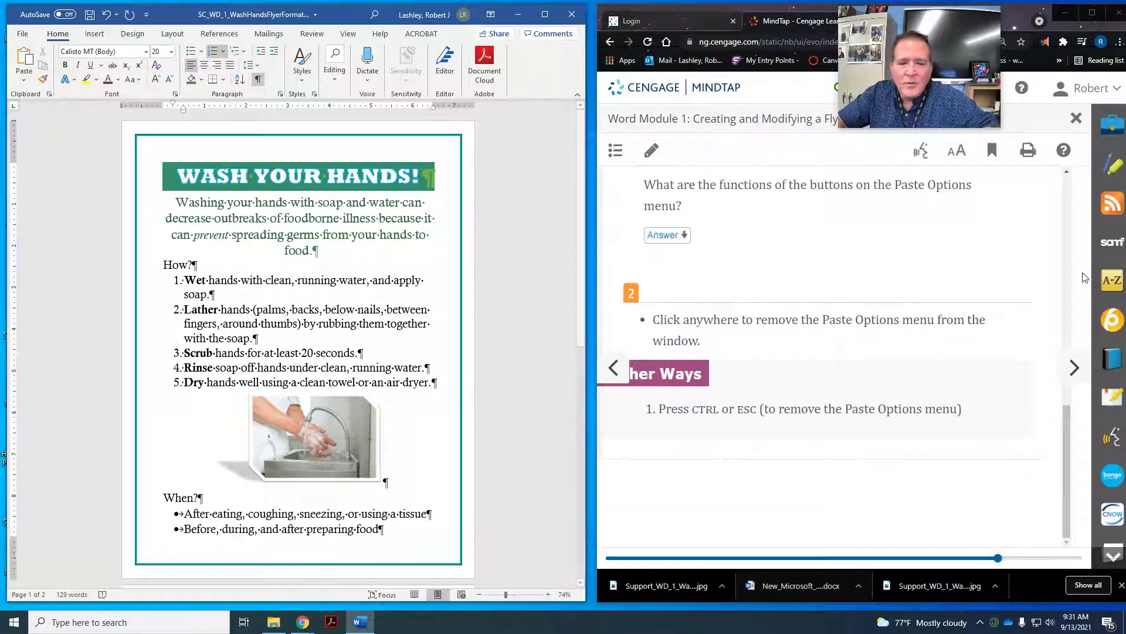
Step: Move the lesson on to moving text with drag and drop, and read its steps down to Figure 1–106
left_click(1073, 369)
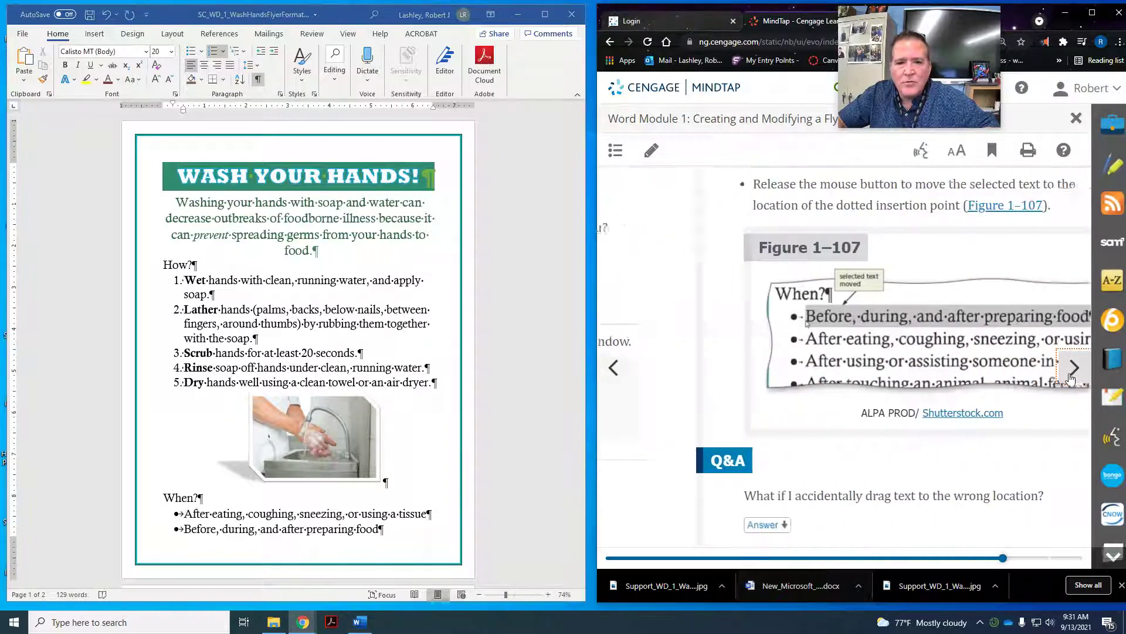
scroll(960, 274, "down", 1)
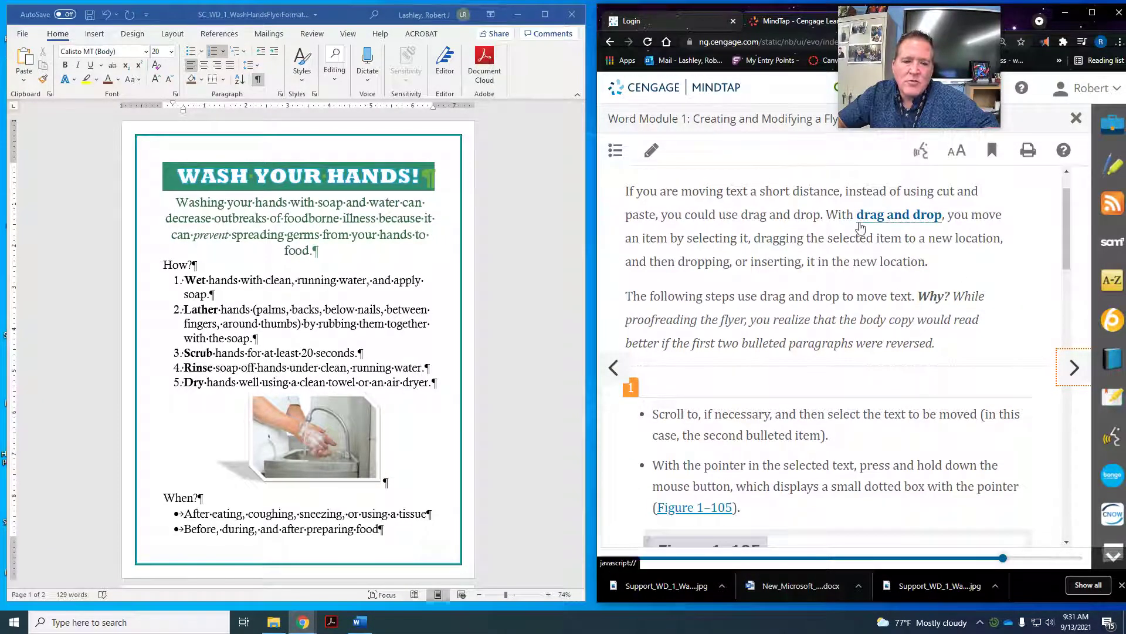
scroll(860, 226, "down", 3)
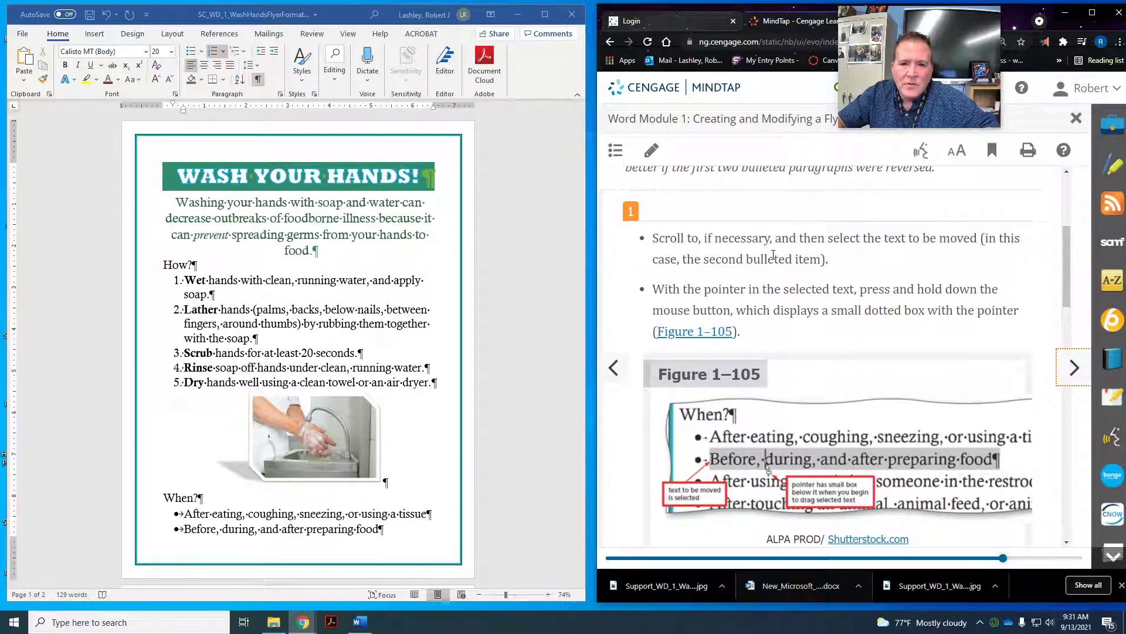
scroll(773, 254, "down", 1)
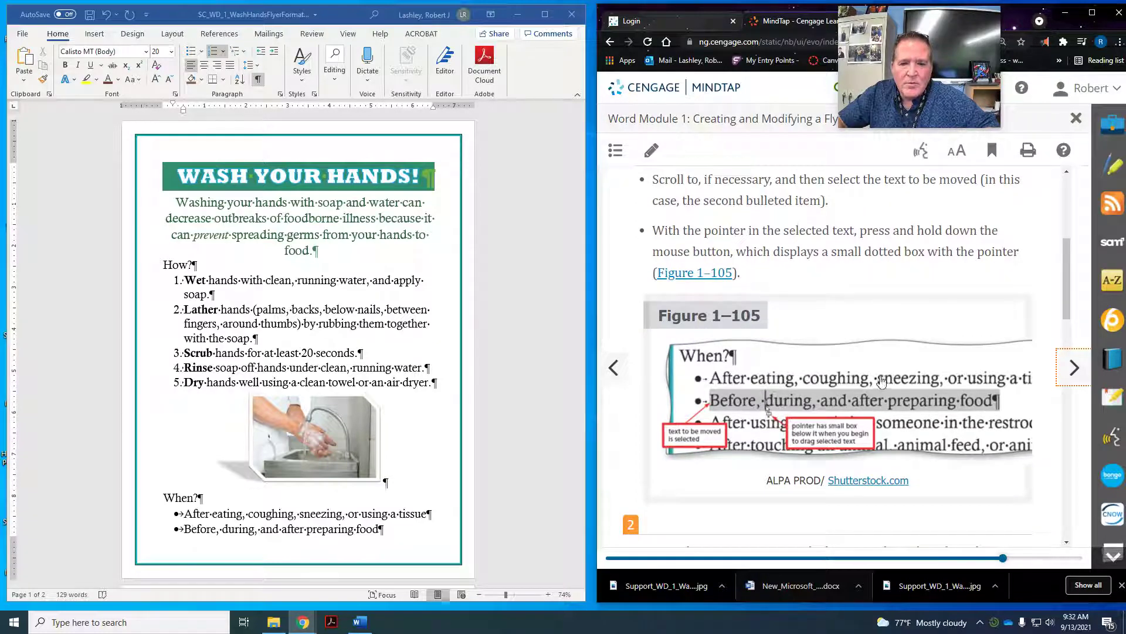
scroll(881, 380, "down", 1)
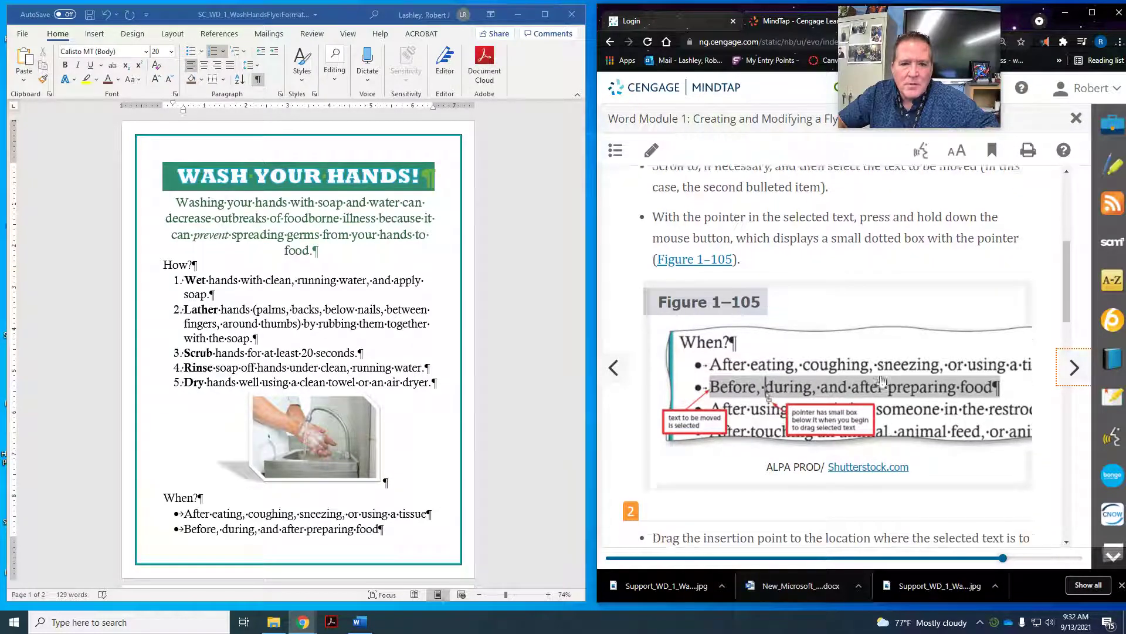
scroll(881, 381, "down", 3)
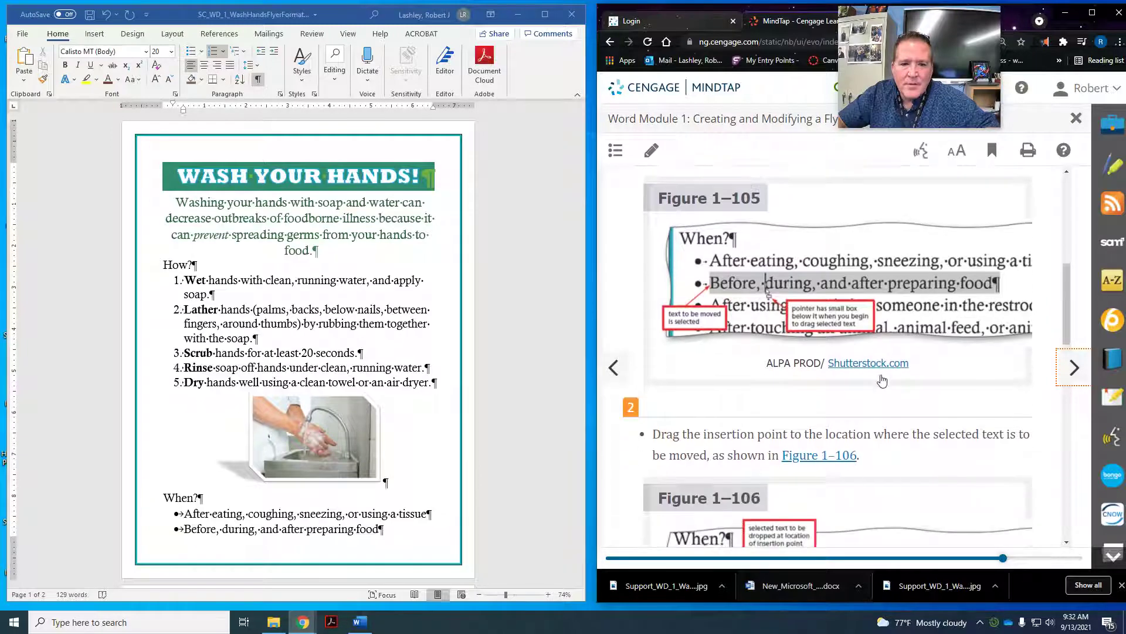
scroll(883, 380, "down", 1)
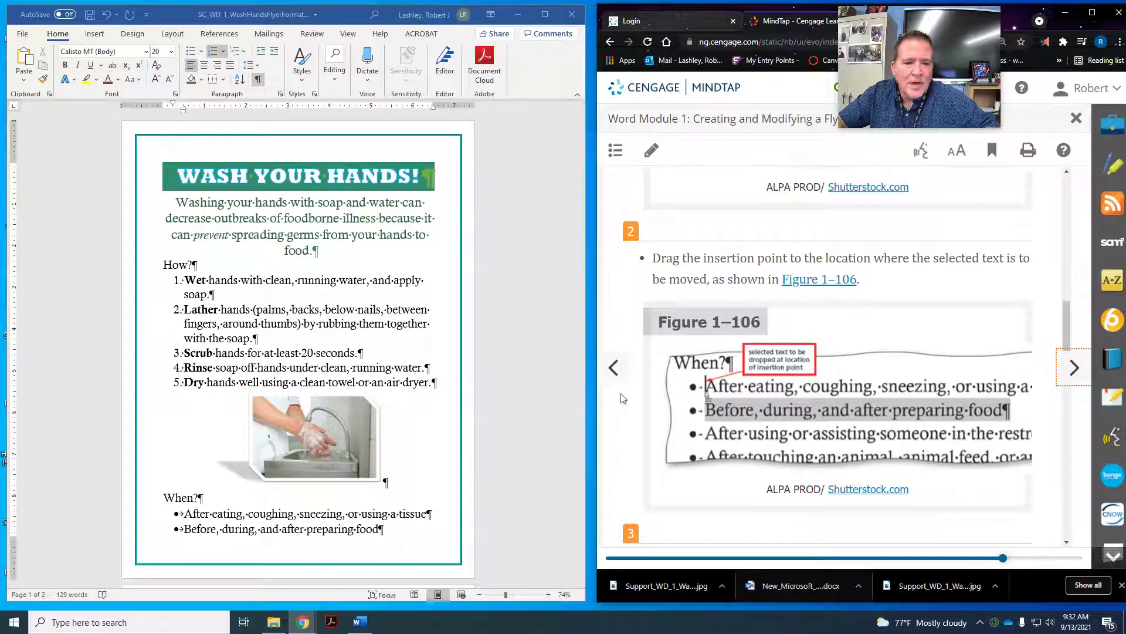
Step: Move the 'Before, during, and after preparing food' bullet above the 'After eating, coughing, sneezing, or using a tissue' bullet under 'When?'
scroll(263, 361, "down", 1)
scroll(263, 362, "down", 1)
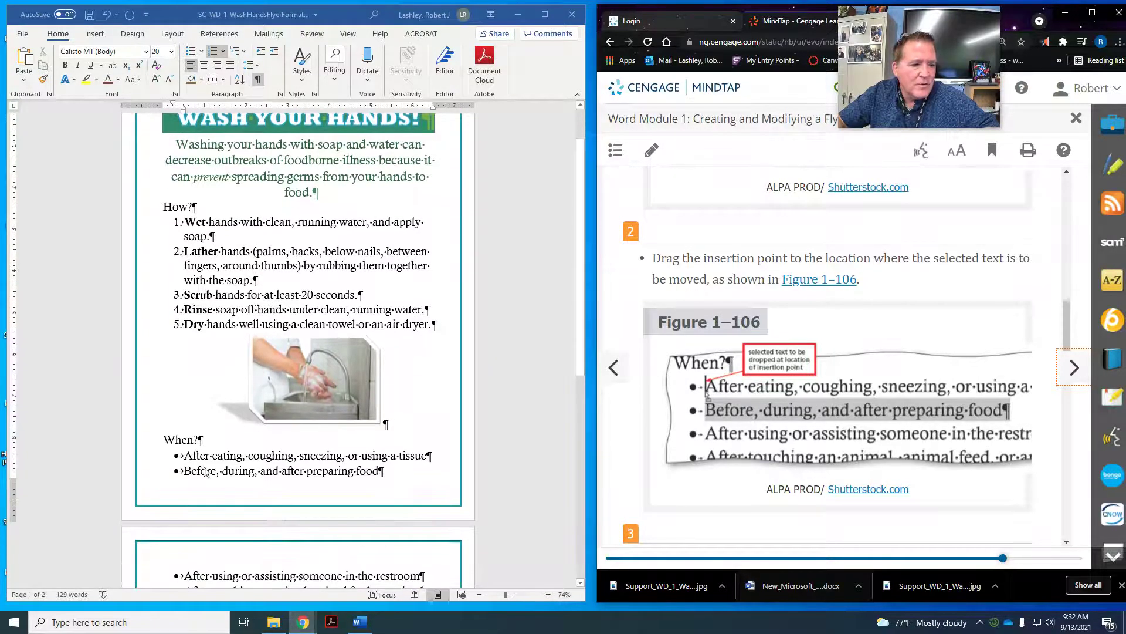
triple_click(187, 472)
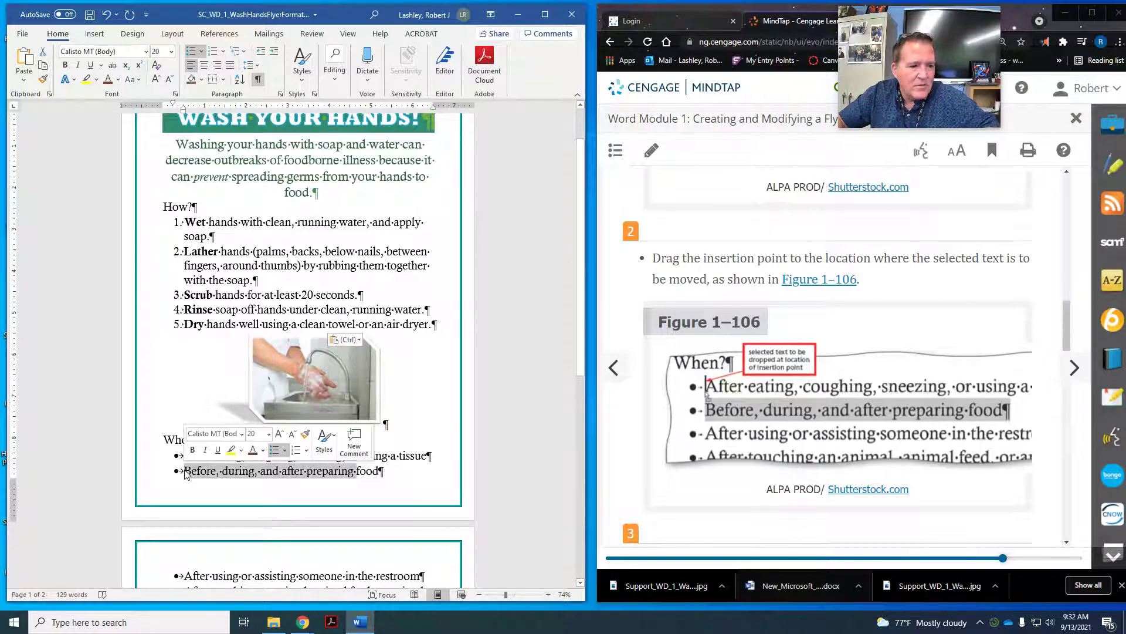
left_click_drag(201, 469, 186, 460)
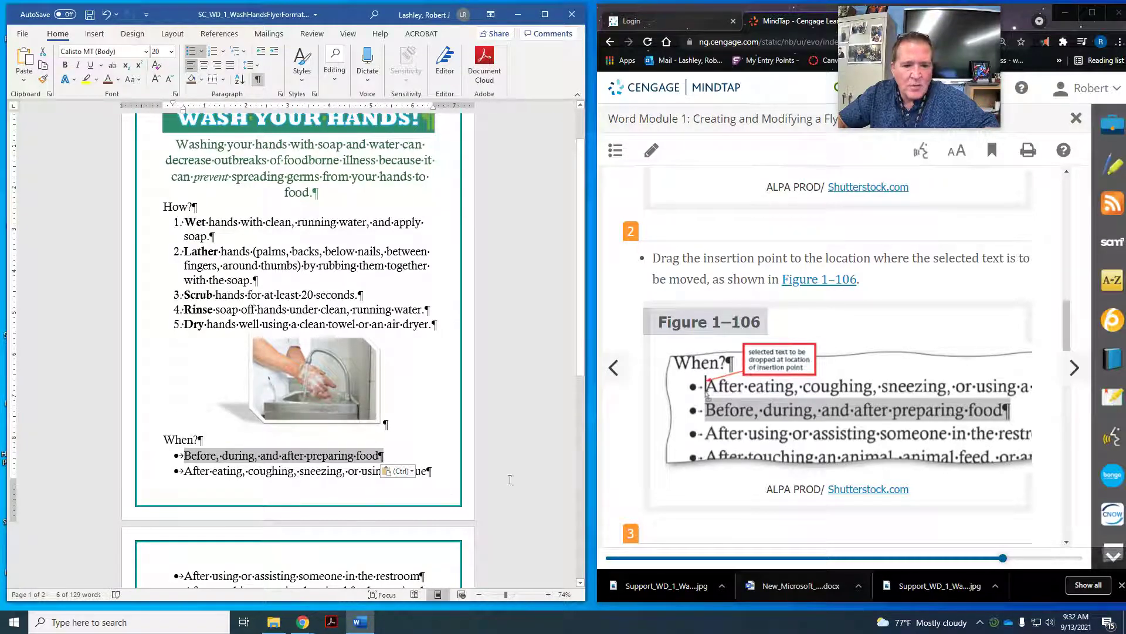
Step: Read the rest of the drag-and-drop page from Figure 1–107 on, and move the lesson on to 'To Switch to Read Mode'
scroll(740, 418, "down", 1)
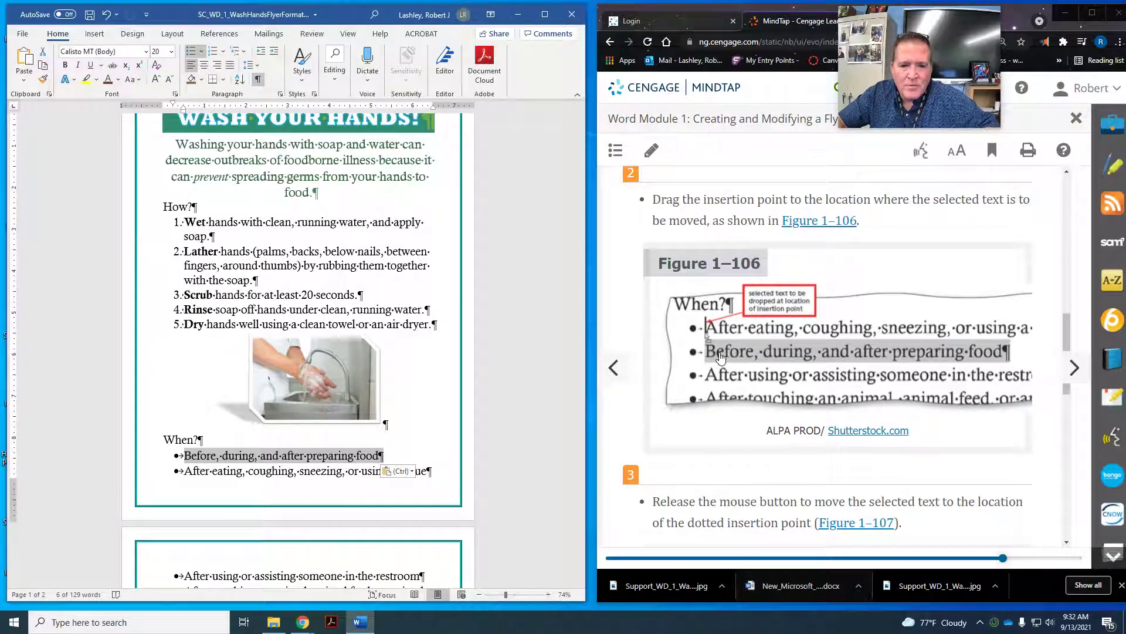
scroll(720, 356, "down", 5)
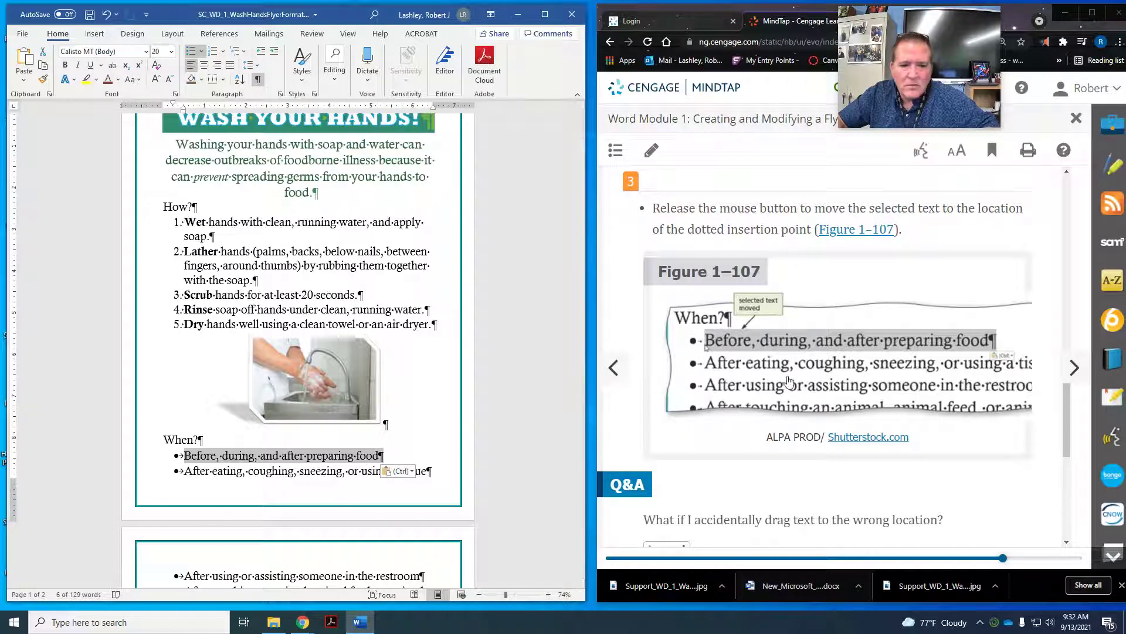
scroll(872, 382, "down", 6)
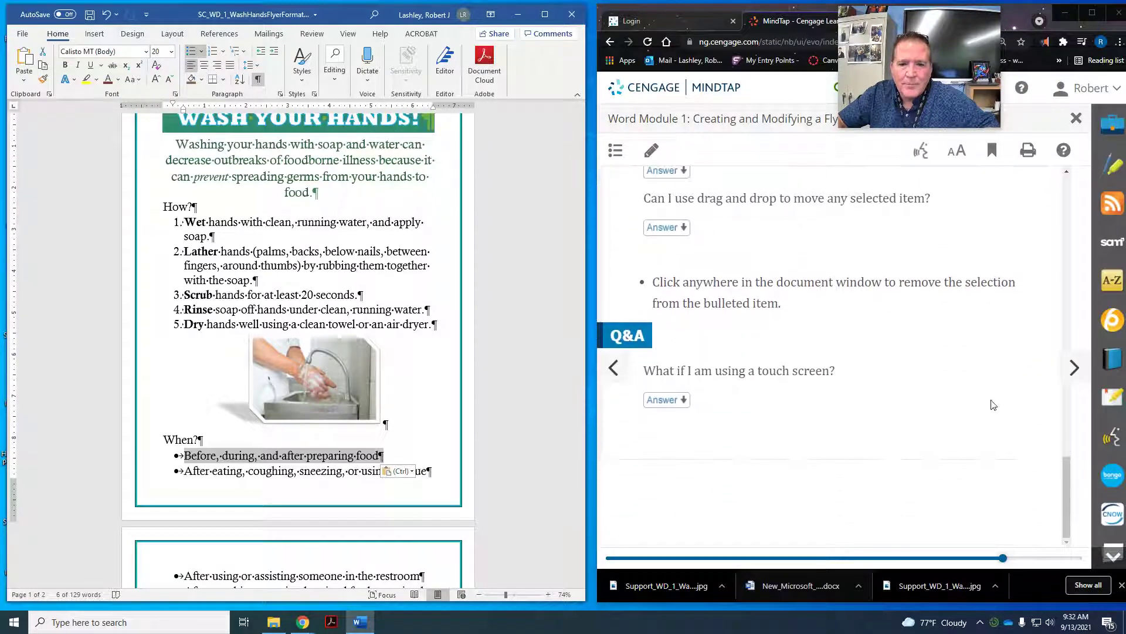
left_click(1073, 368)
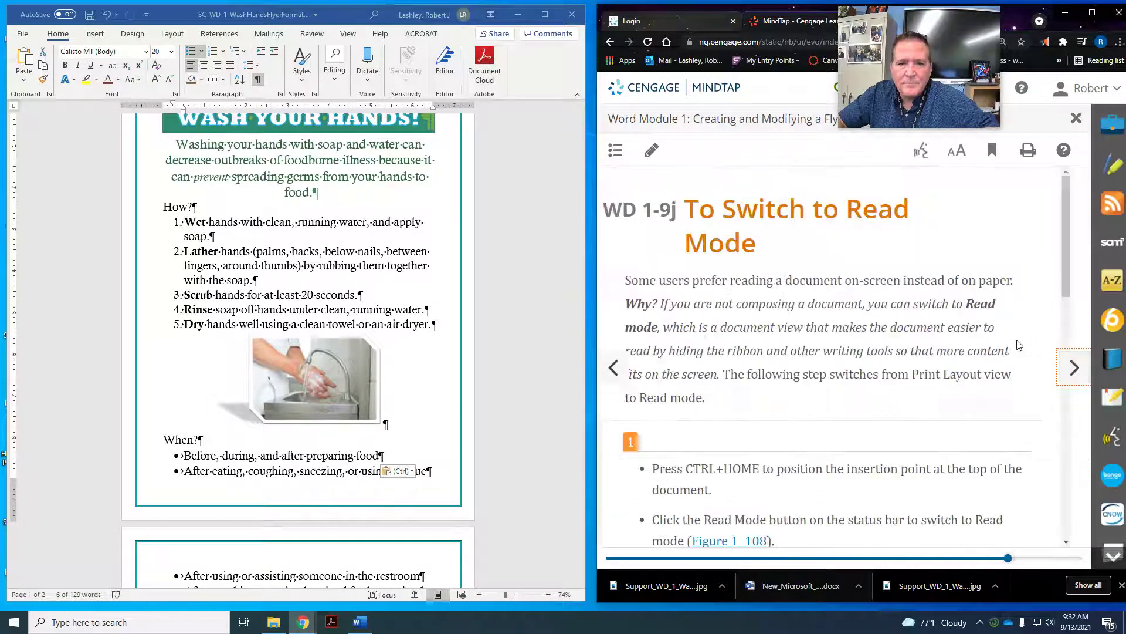
Step: Read the lesson's Read Mode instructions, and view the flyer in Read Mode before returning it to Print Layout view
scroll(810, 304, "down", 4)
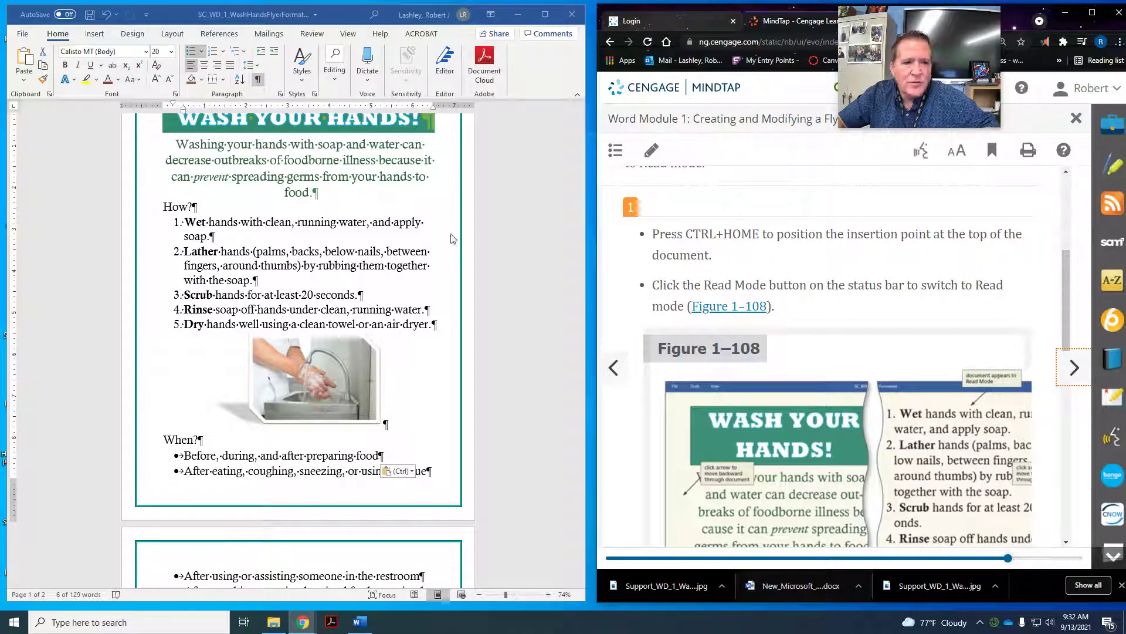
scroll(860, 303, "down", 1)
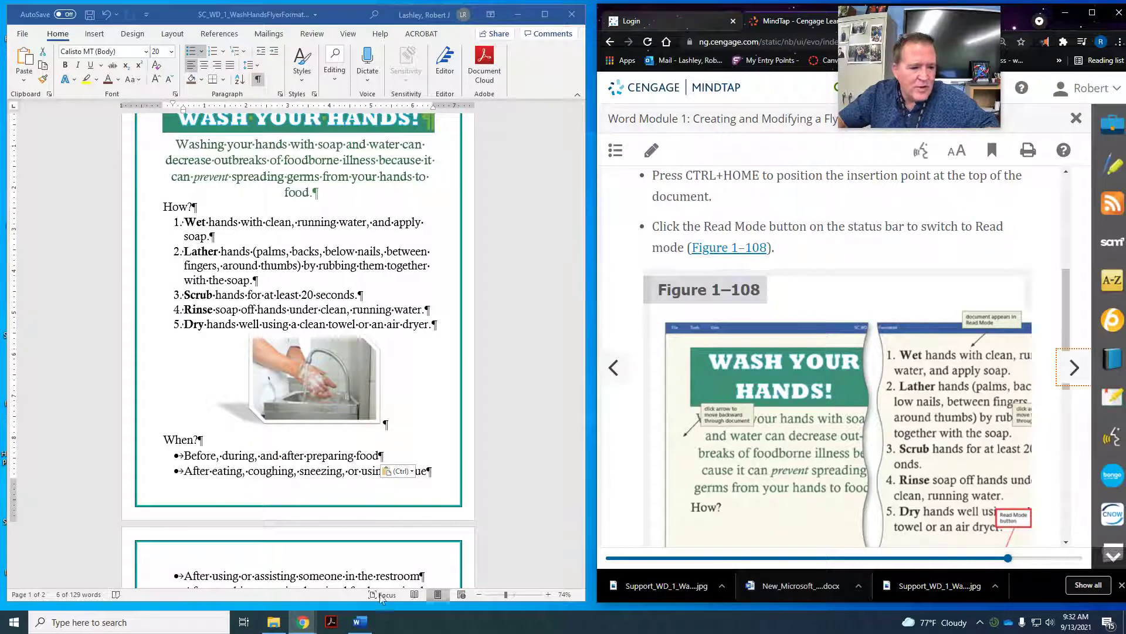
left_click(413, 595)
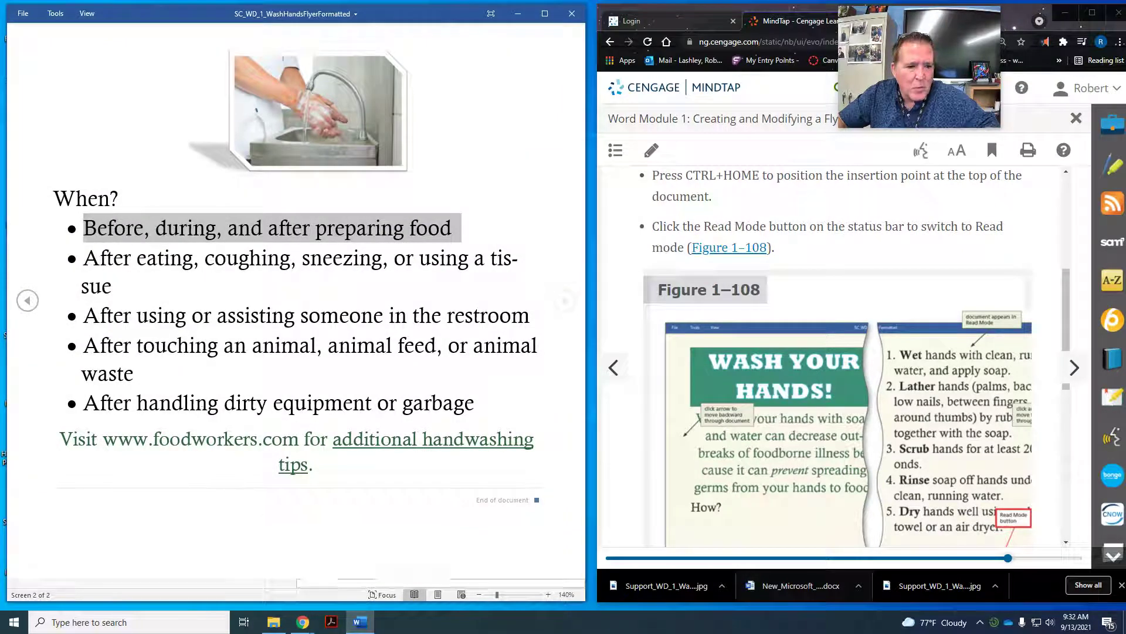
left_click(438, 594)
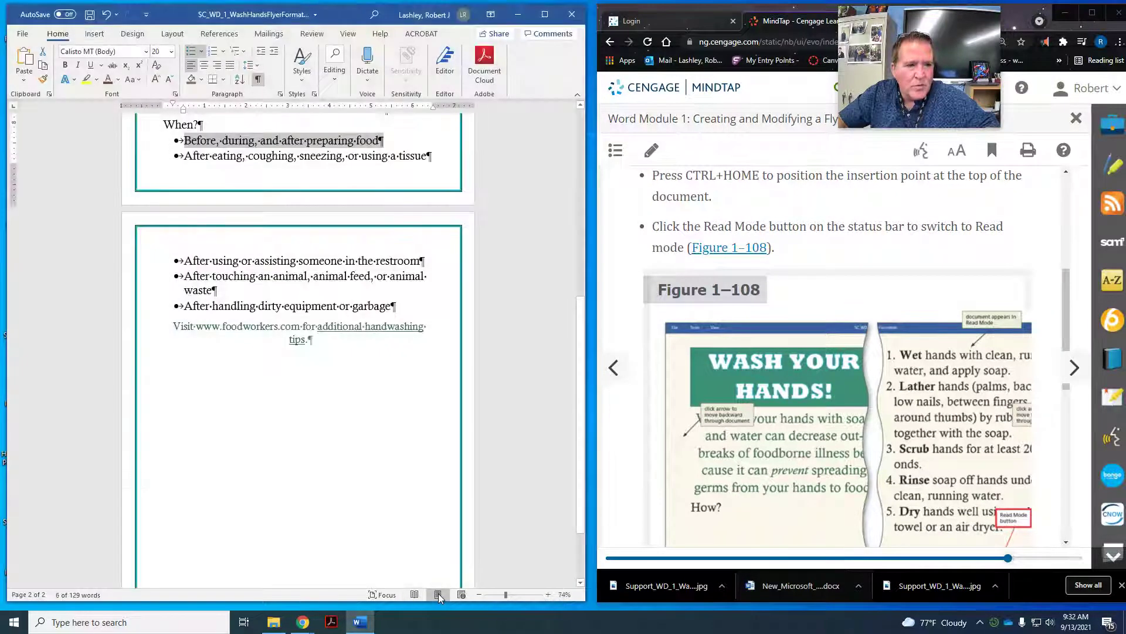
Step: Read the end of the Read Mode page, and move the lesson on through 'To Switch to Print Layout View' to its 'Other Ways' list
scroll(991, 410, "down", 10)
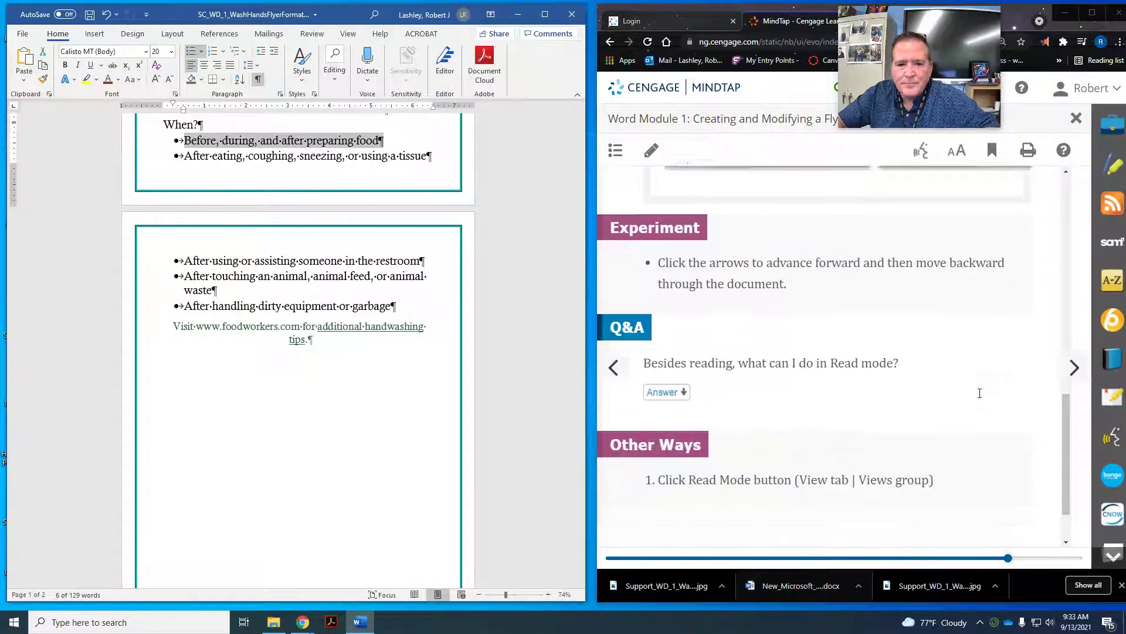
left_click(1075, 368)
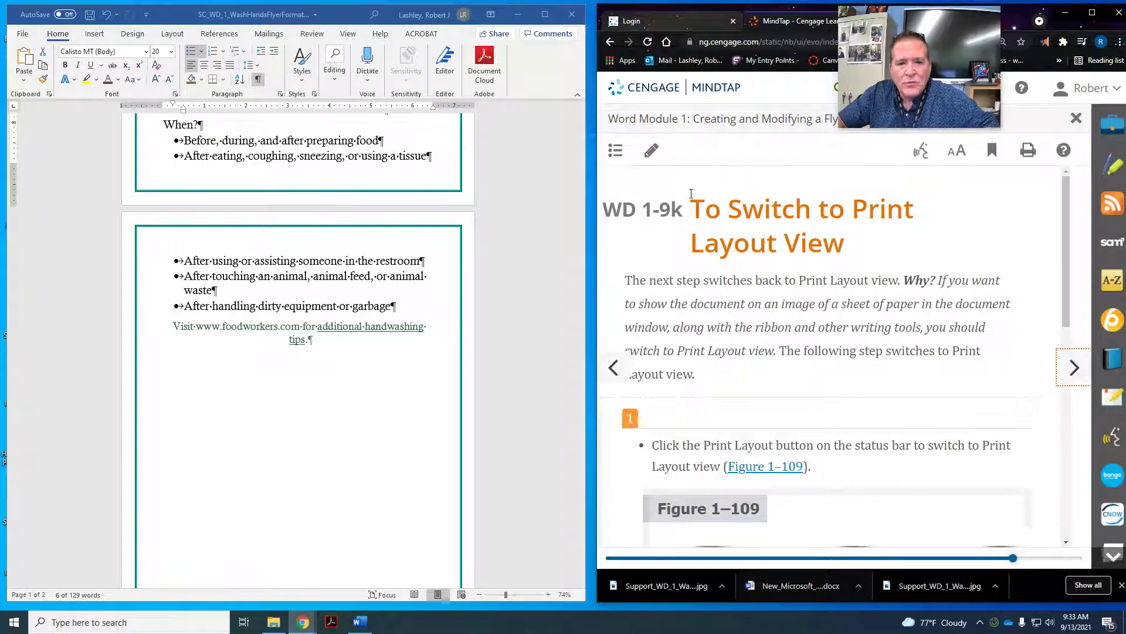
scroll(748, 277, "down", 4)
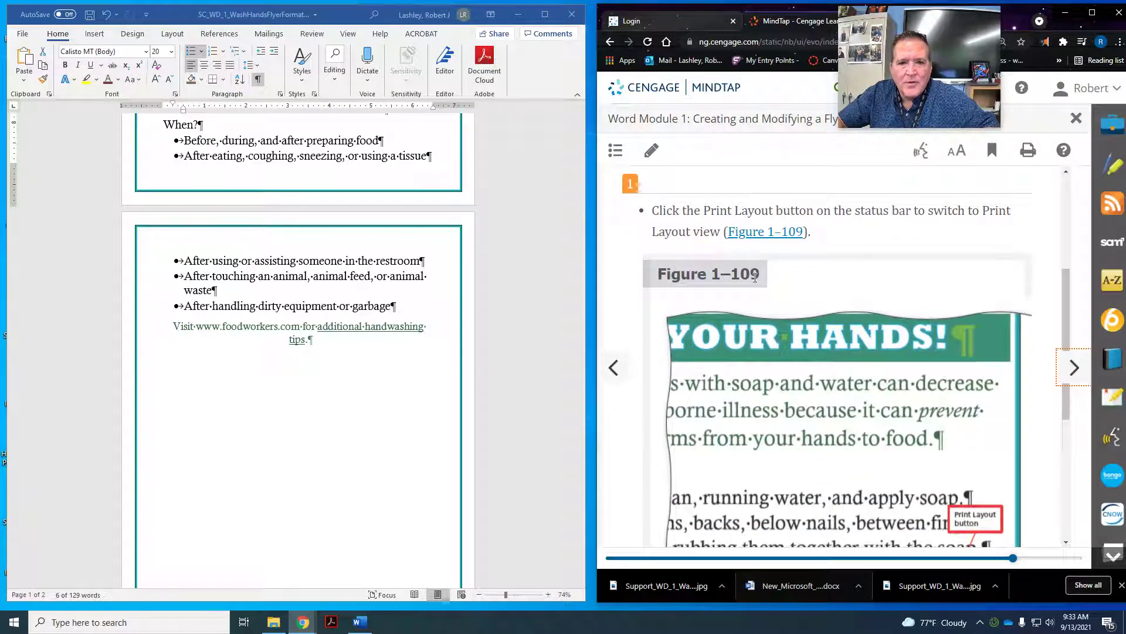
left_click(452, 593)
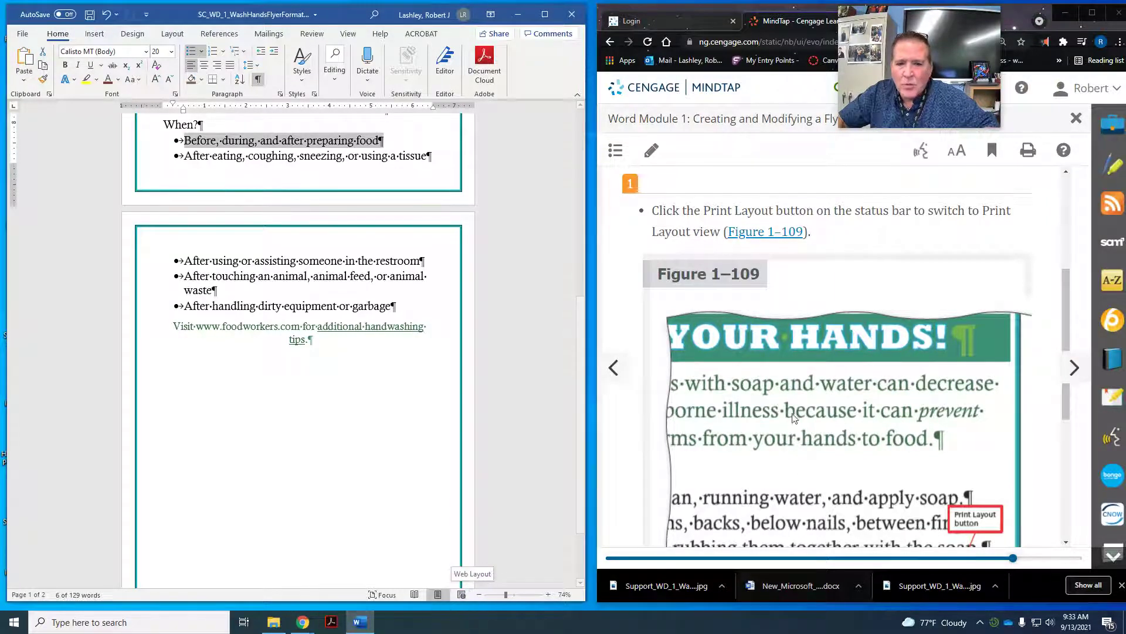
scroll(807, 305, "down", 4)
scroll(807, 305, "down", 2)
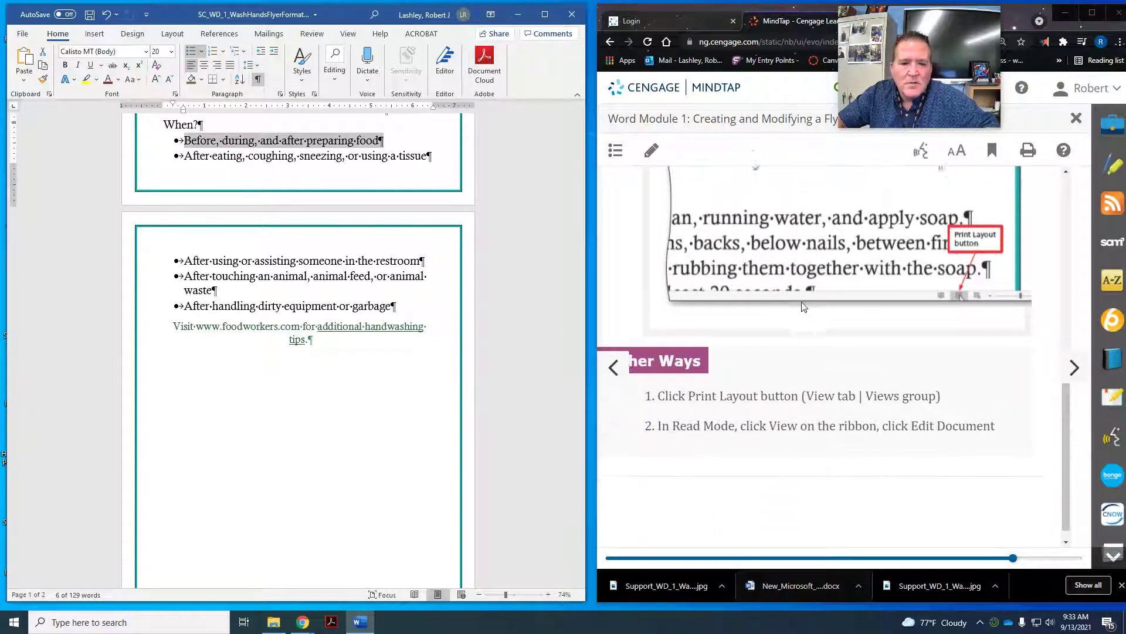
Step: Move the lesson on past the 'Conserving Ink and Toner' note, and read 'To Save a Document with the Same File Name'
left_click(1074, 368)
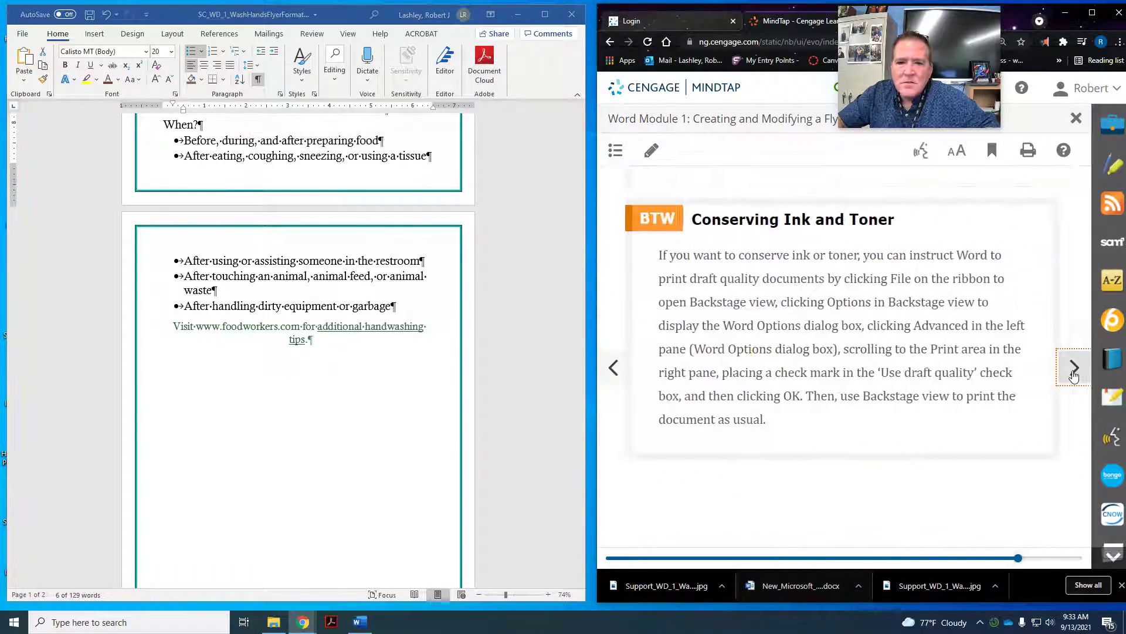
left_click(1074, 369)
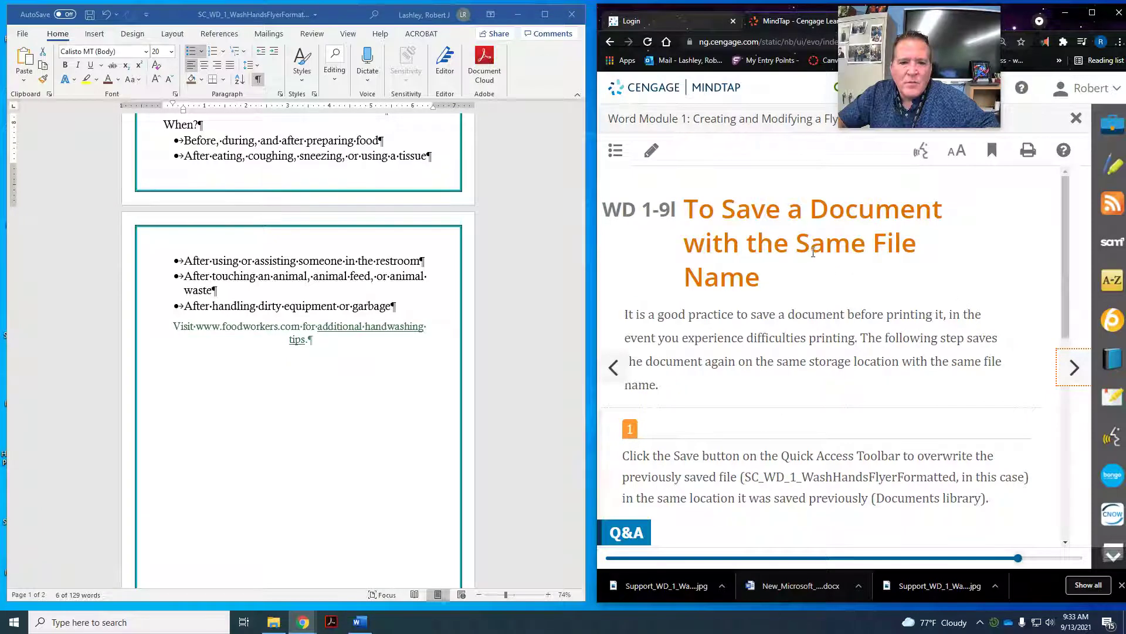
scroll(812, 253, "down", 1)
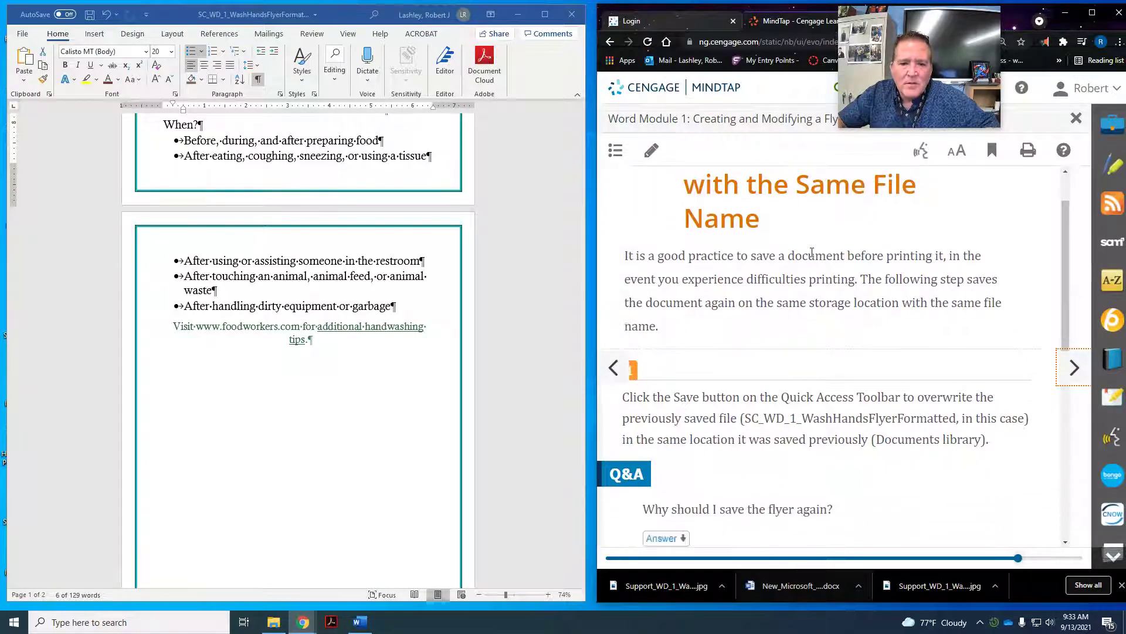
scroll(812, 253, "down", 6)
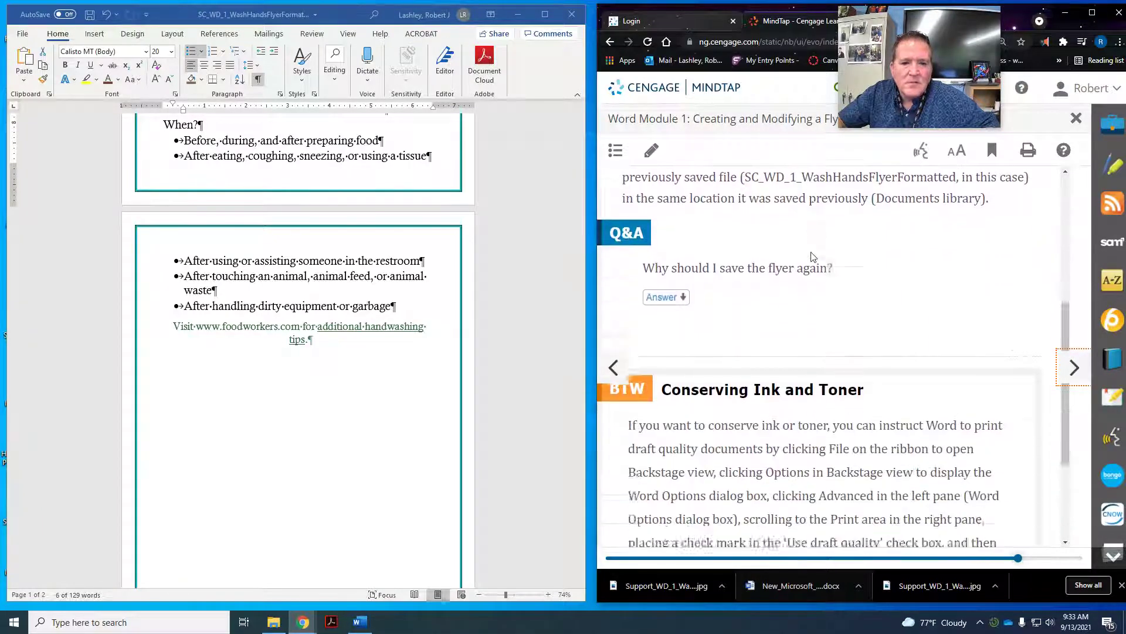
Step: Move the lesson on to 'To Print a Document' down to Figure 1–110, and display the flyer's Print screen and preview
left_click(1072, 368)
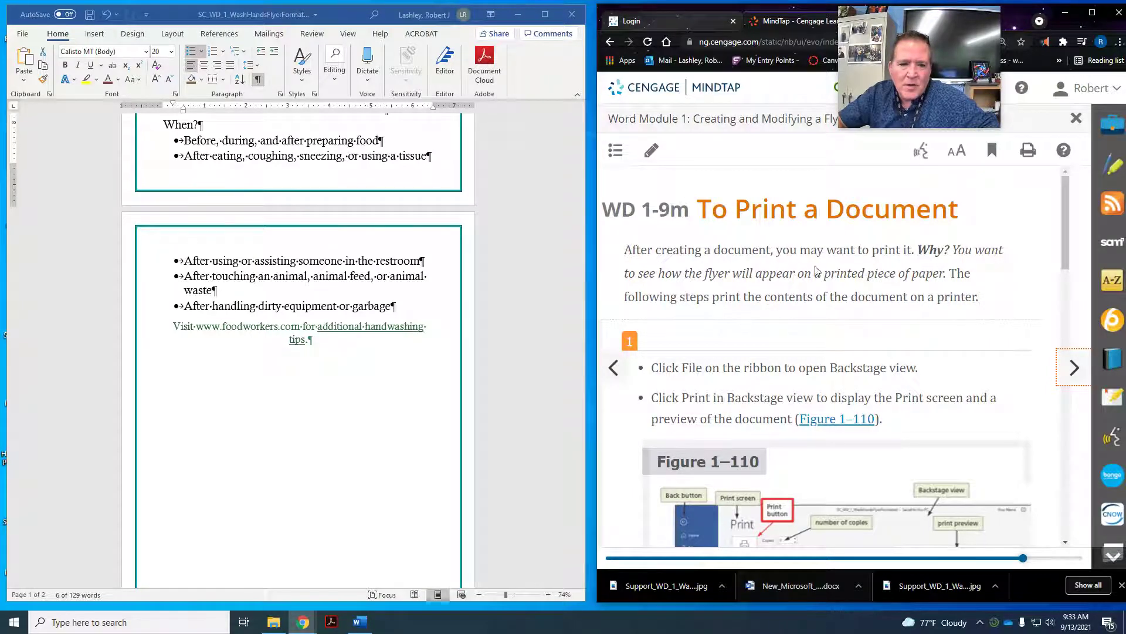
scroll(812, 373, "down", 3)
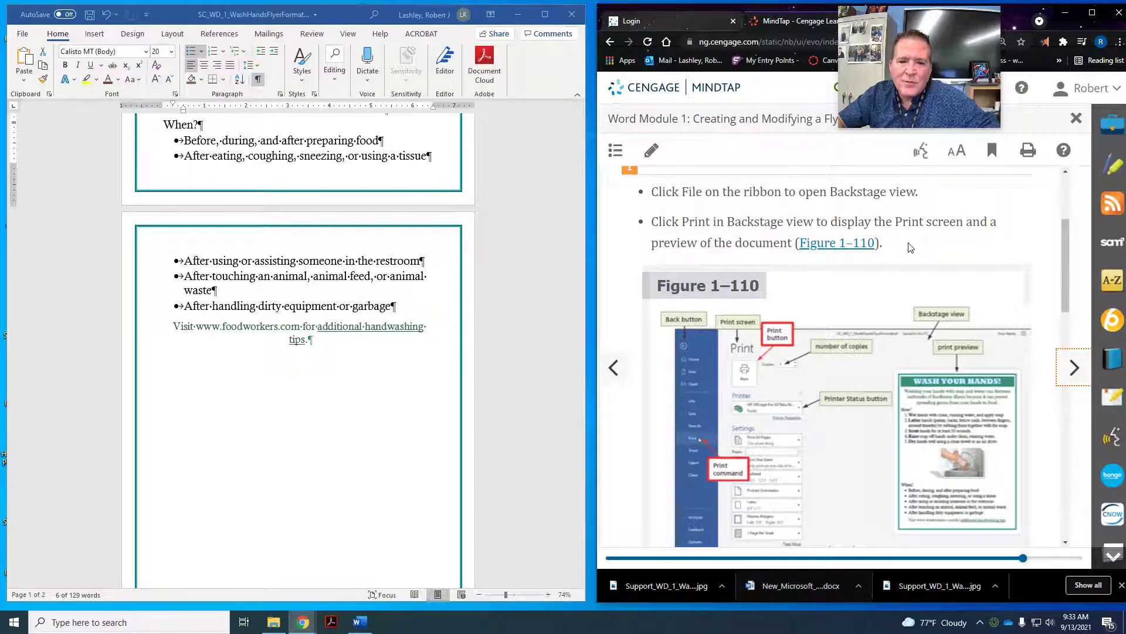
left_click(27, 34)
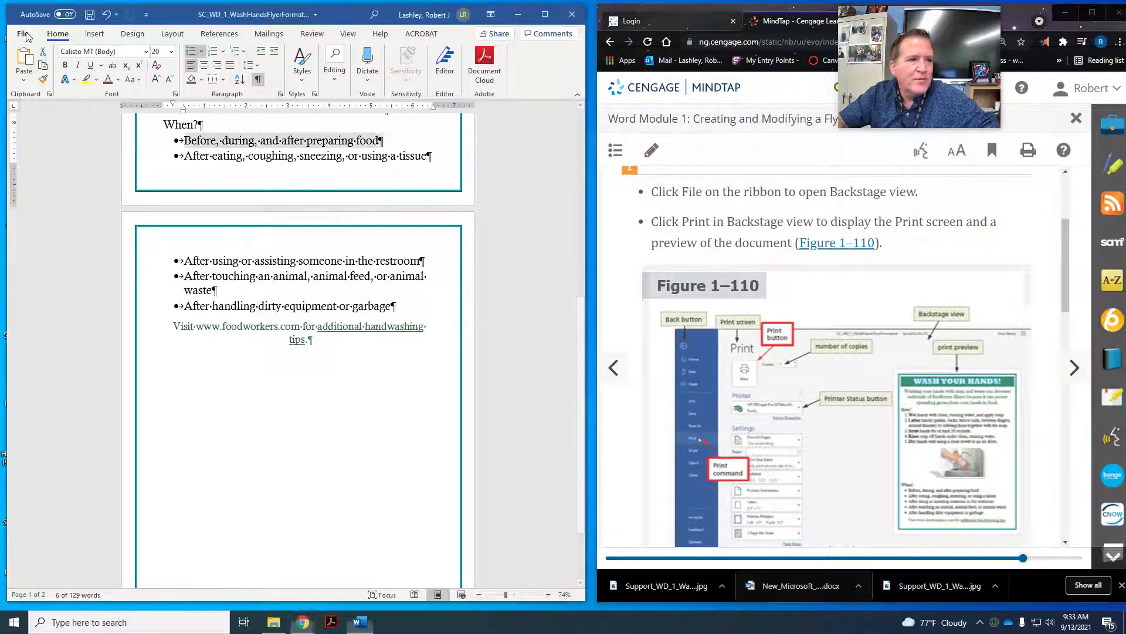
left_click(23, 35)
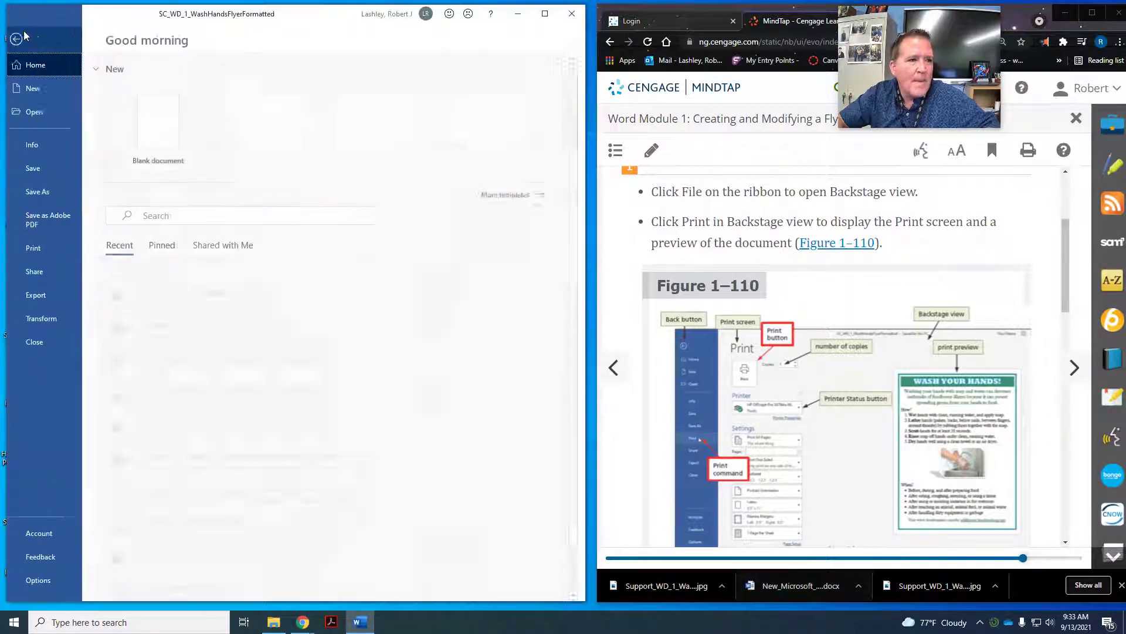
left_click(40, 248)
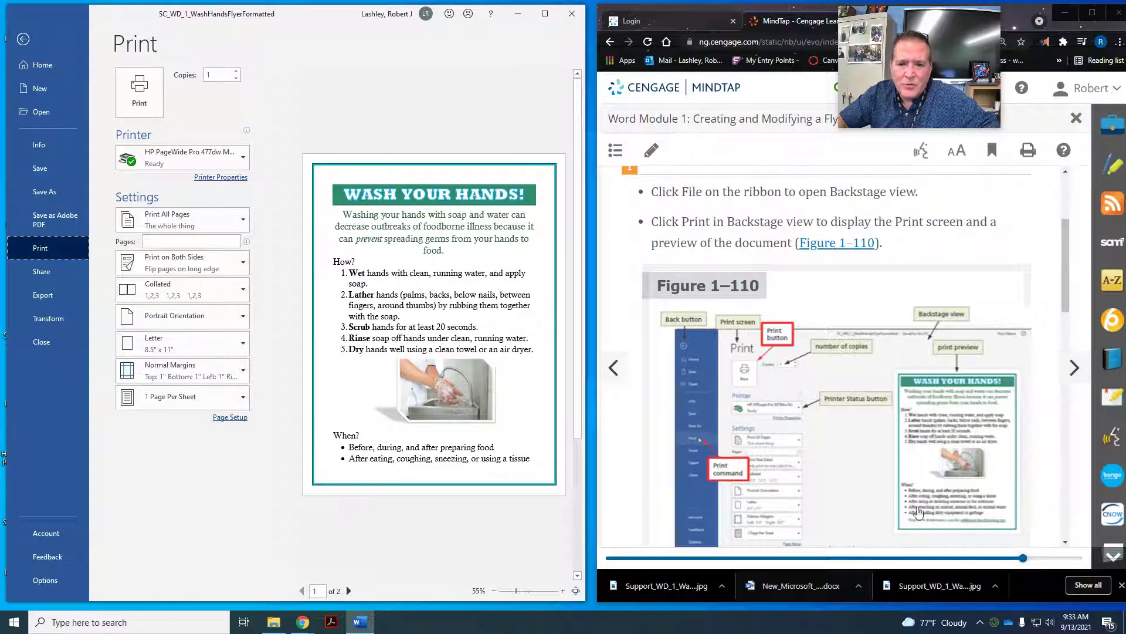
Step: Move the lesson on through 'Using Word Help' and its 'Printing Document Properties' note to 'To Use the Tell Me Box'
left_click(1074, 370)
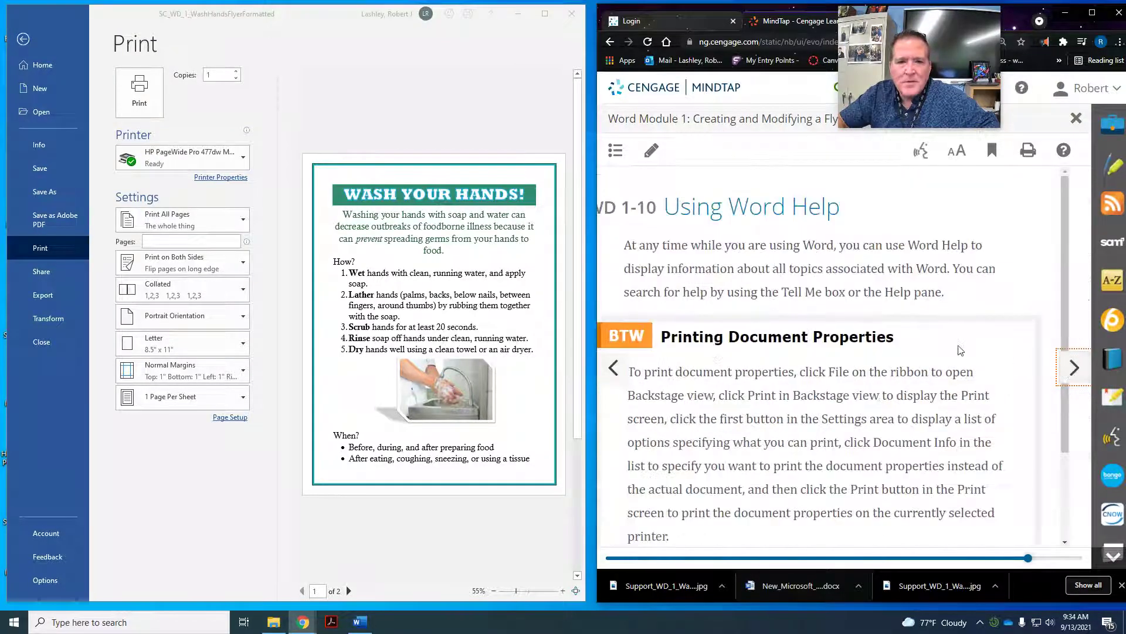
scroll(946, 344, "down", 2)
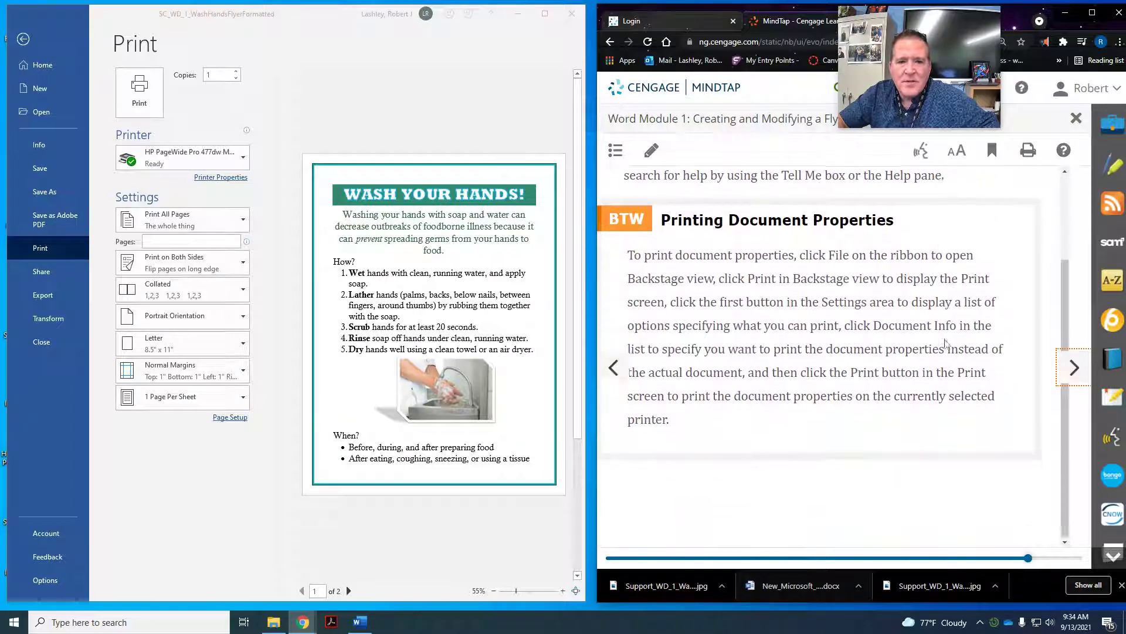
left_click(1075, 371)
left_click(1074, 371)
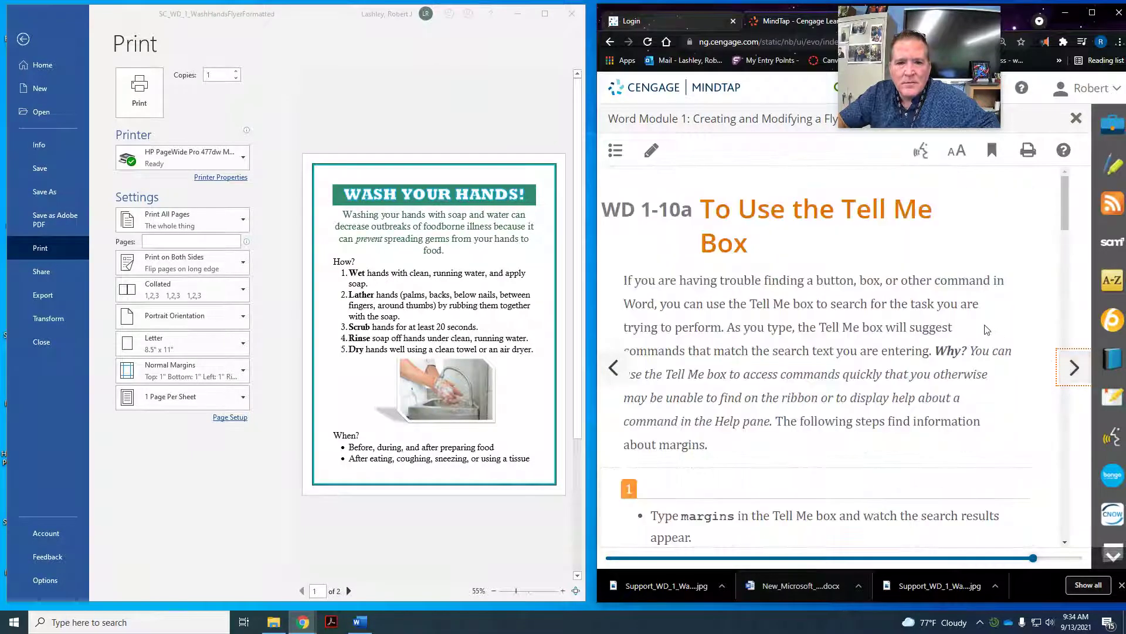
Step: Leave the flyer's Print screen without printing, and read the lesson's Tell Me box steps down to Figure 1–111
left_click(21, 41)
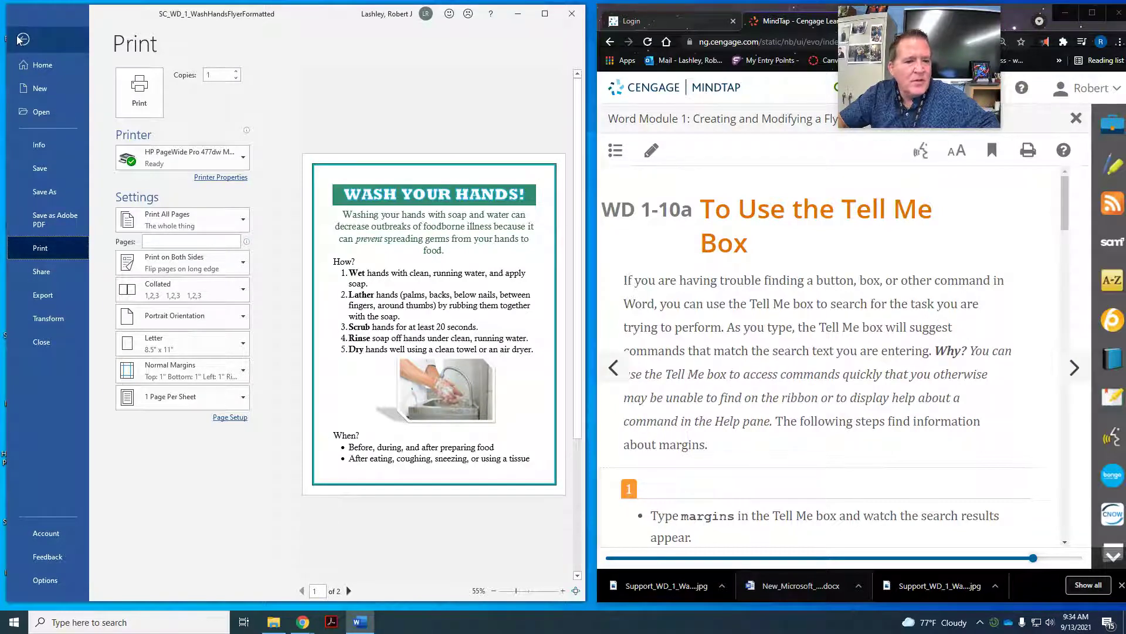
left_click(21, 40)
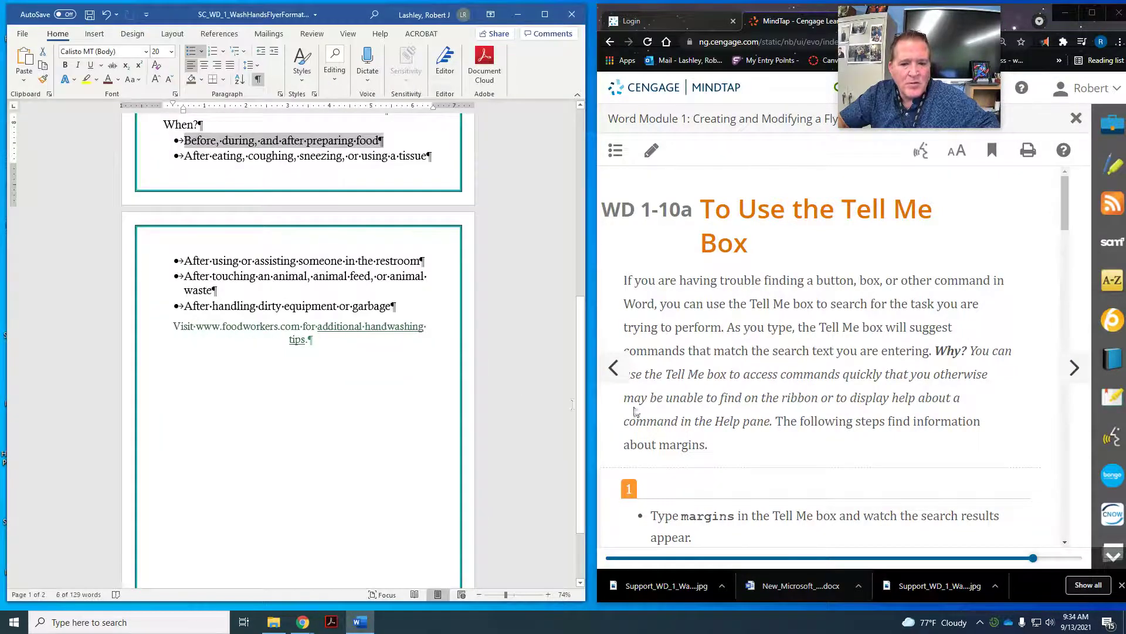
scroll(788, 500, "down", 3)
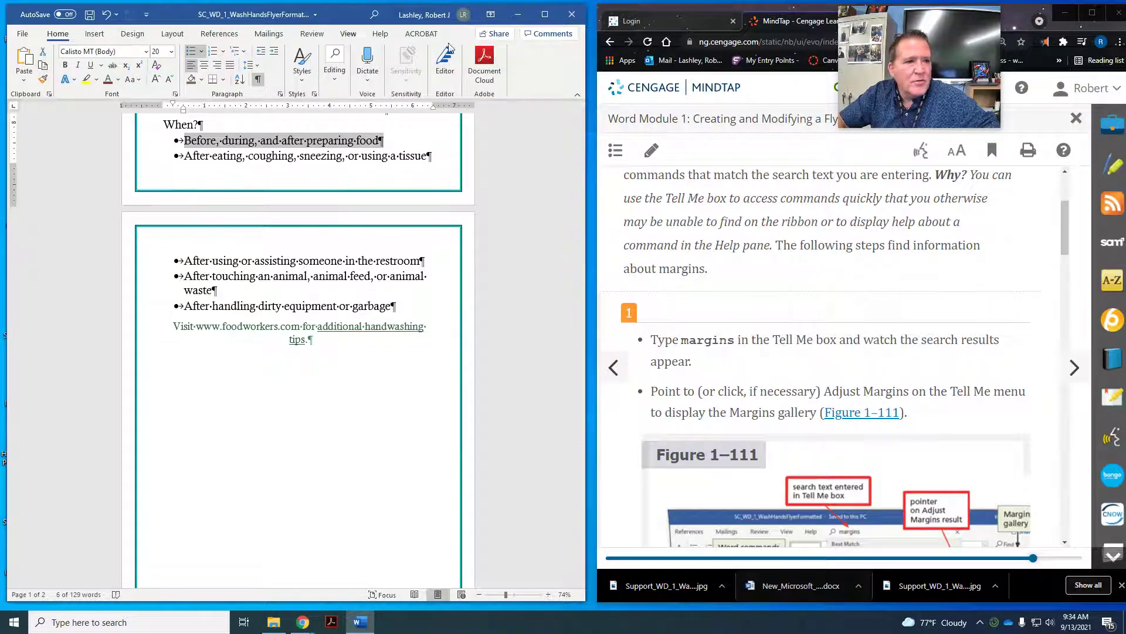
Step: Maximise the flyer's window to show the search box's suggestions, and return to the side-by-side layout without searching
left_click(543, 15)
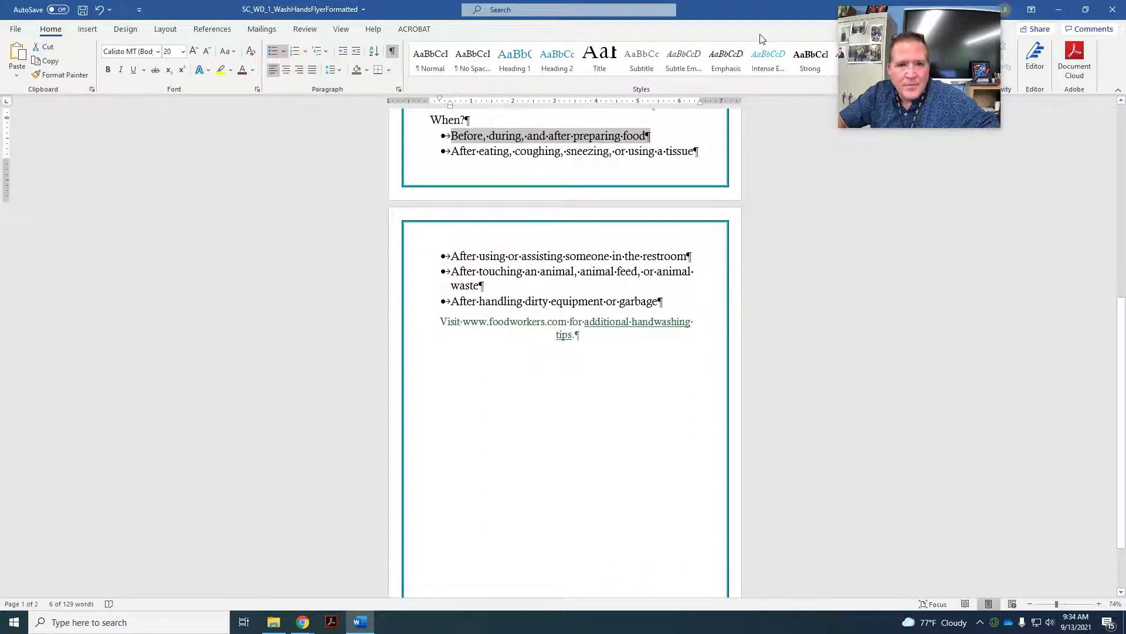
left_click(526, 8)
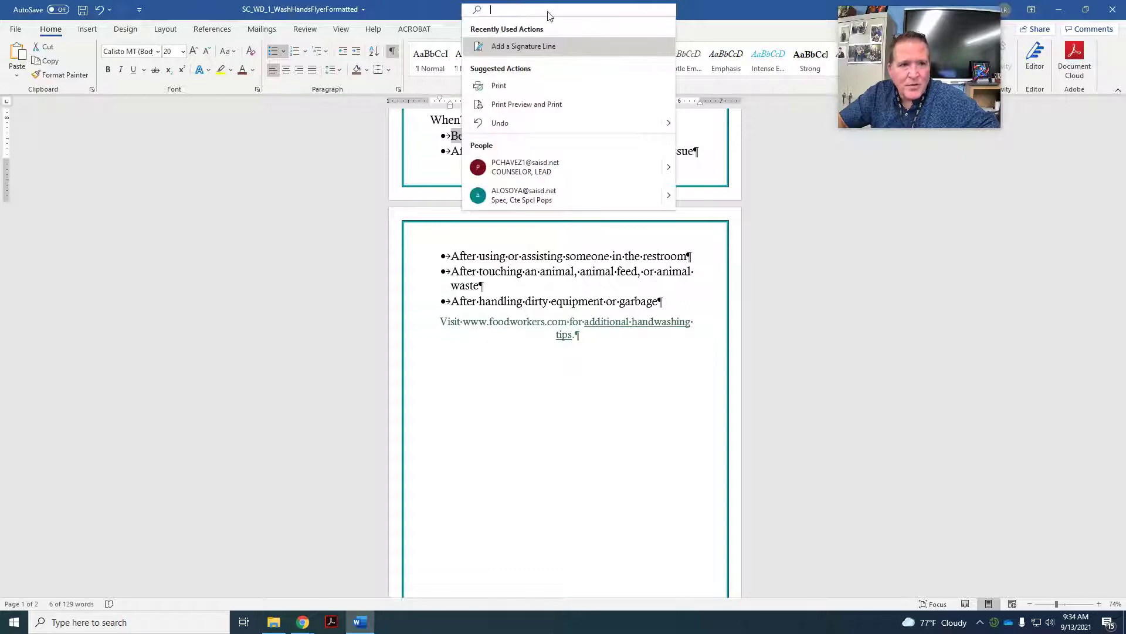
key("Escape")
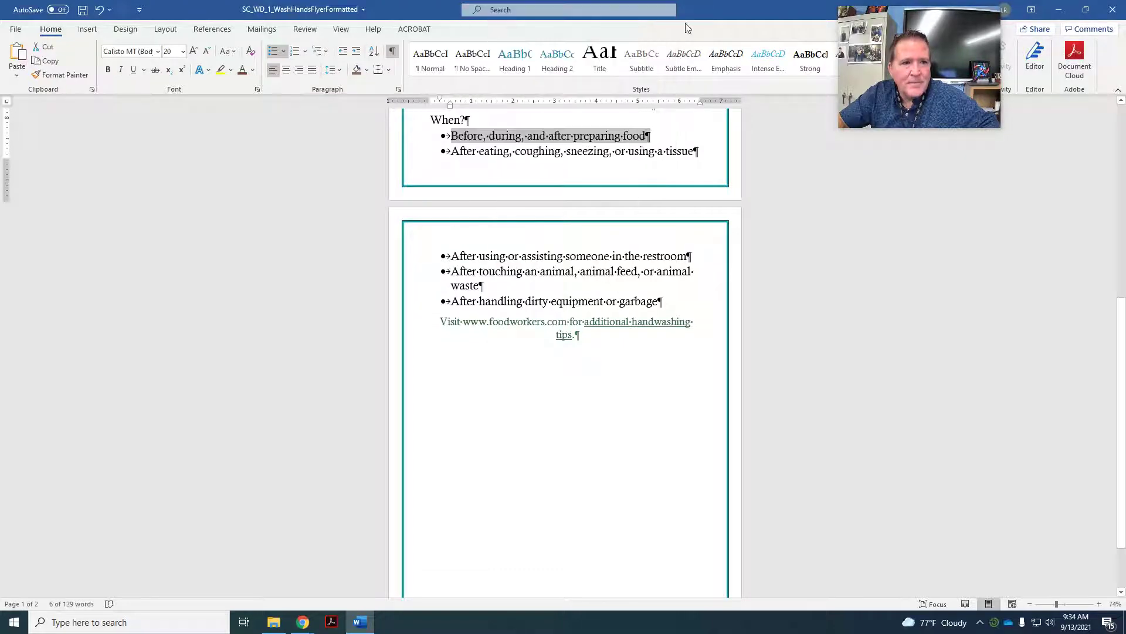
left_click(1085, 9)
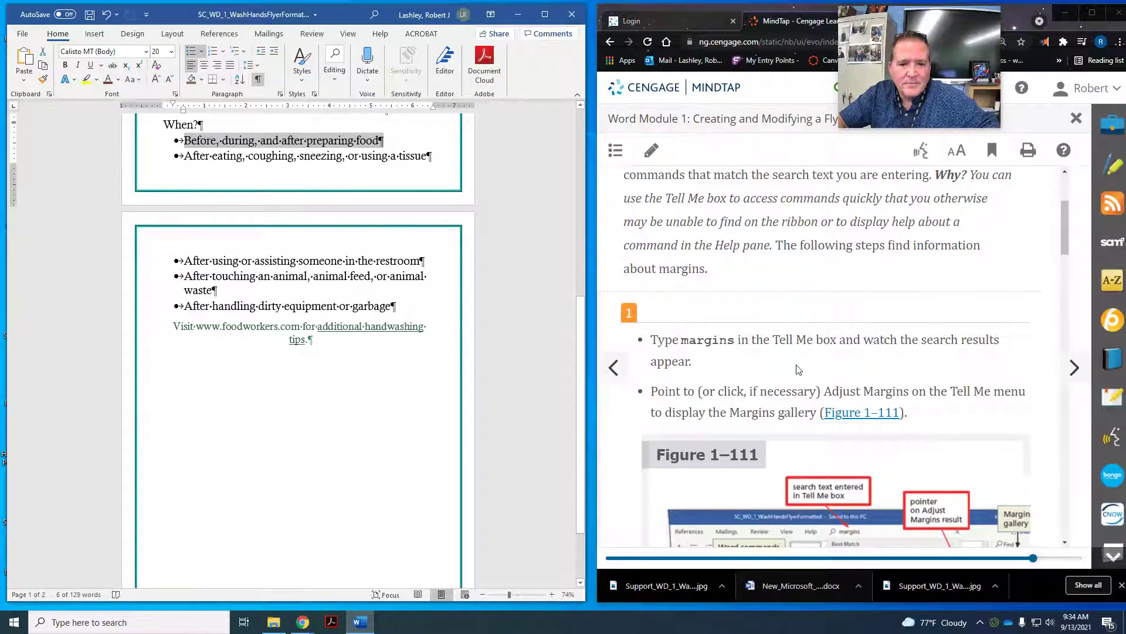
Step: Read the lesson's Tell Me box steps from Figure 1–111 through the margins help step with Figure 1–112
scroll(797, 369, "down", 3)
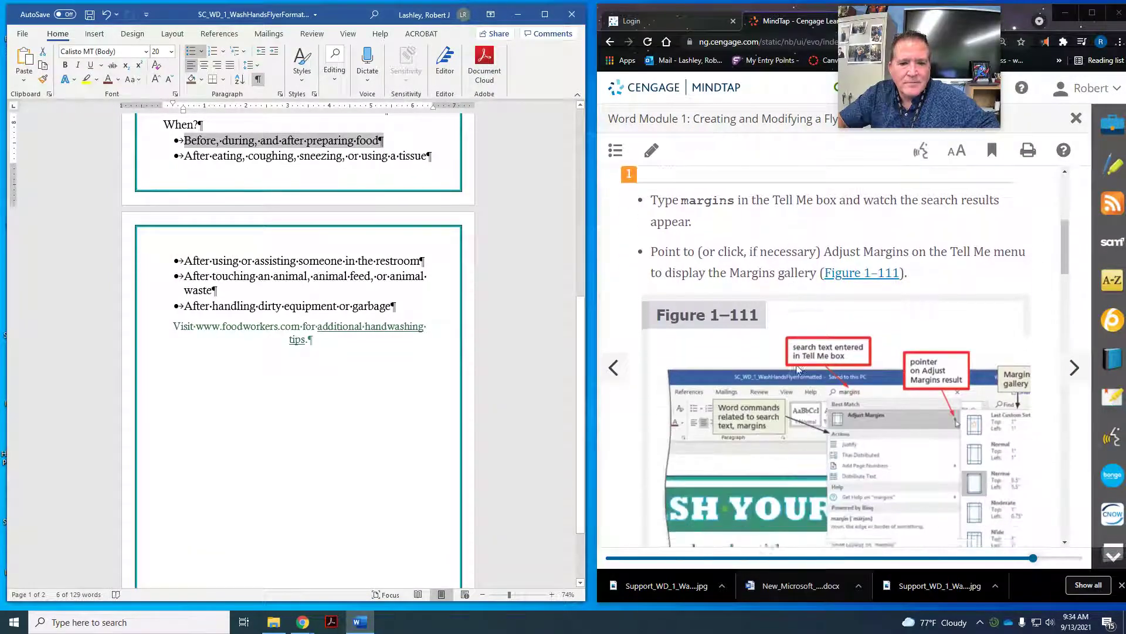
scroll(797, 364, "down", 2)
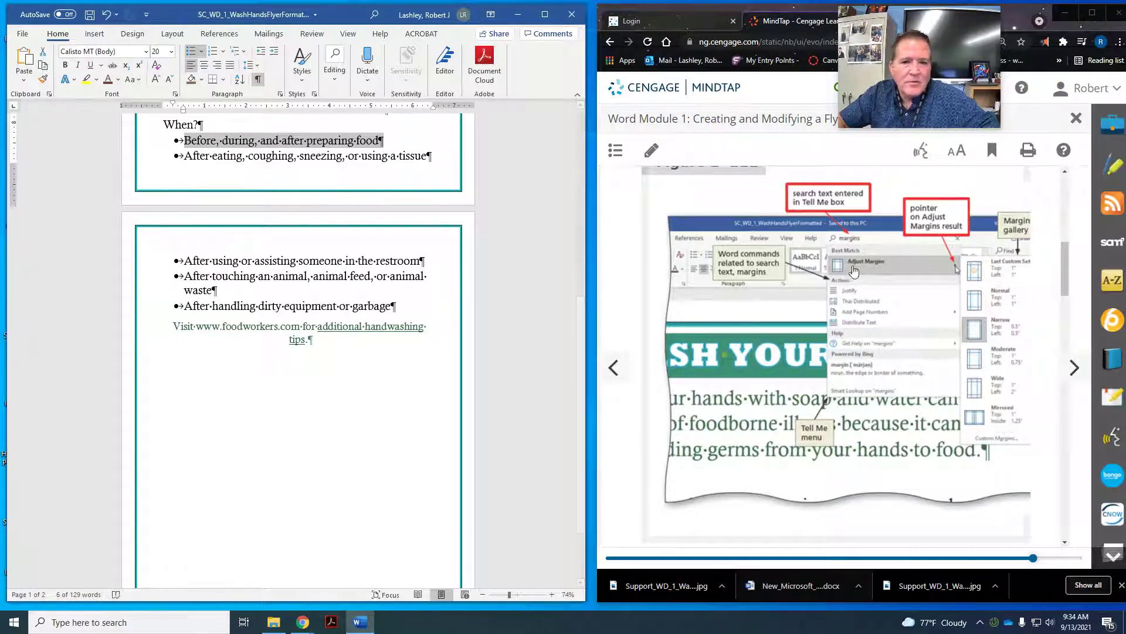
scroll(960, 288, "down", 4)
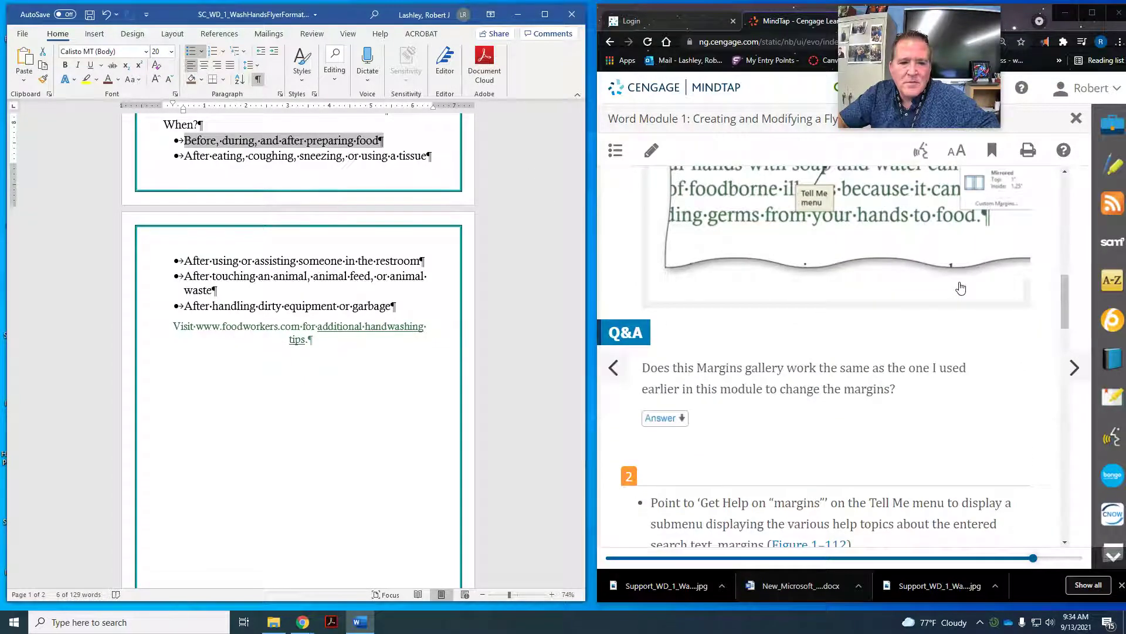
scroll(960, 288, "down", 1)
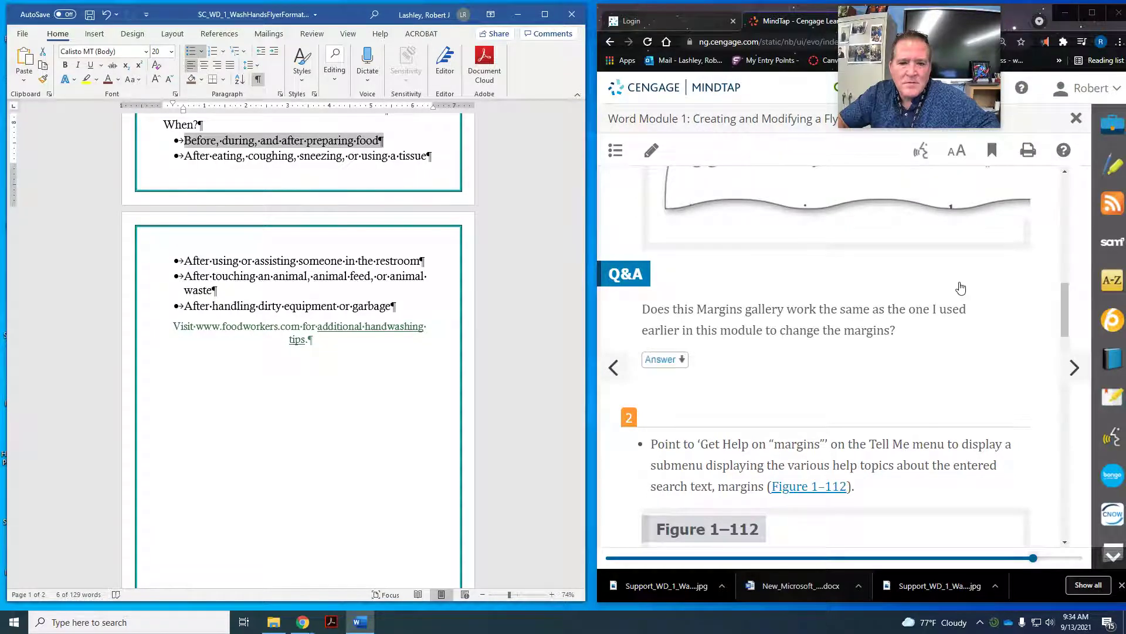
scroll(960, 288, "down", 3)
scroll(960, 288, "down", 1)
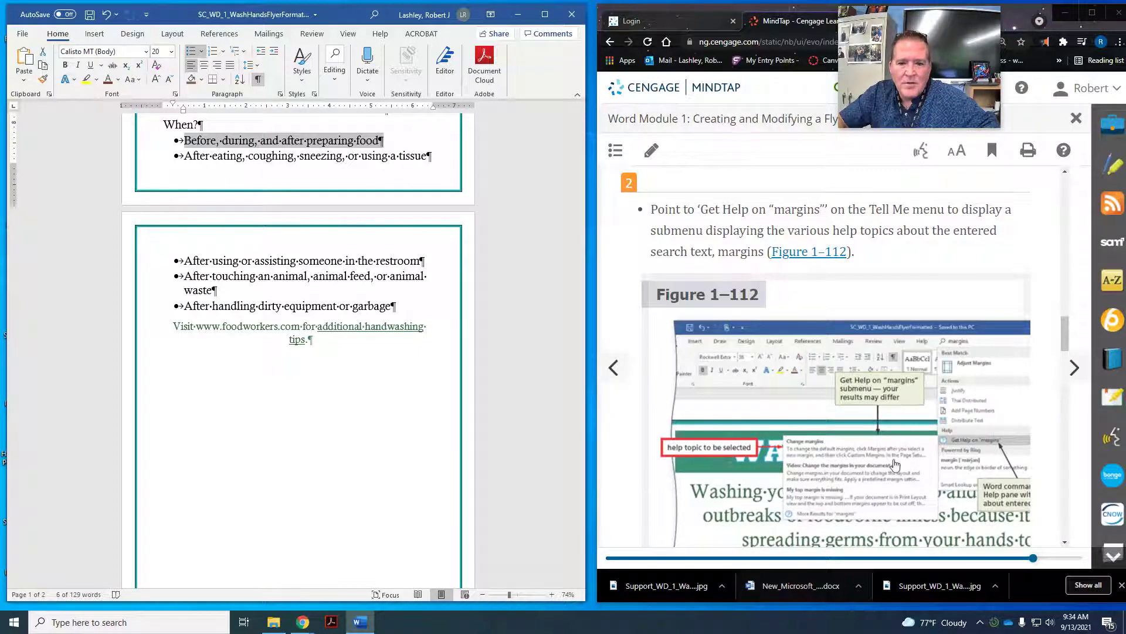
Step: Read the remaining Tell Me box steps, from the submenu question through Figure 1–113 to closing the Help pane in step 4
scroll(865, 414, "down", 3)
scroll(866, 414, "down", 5)
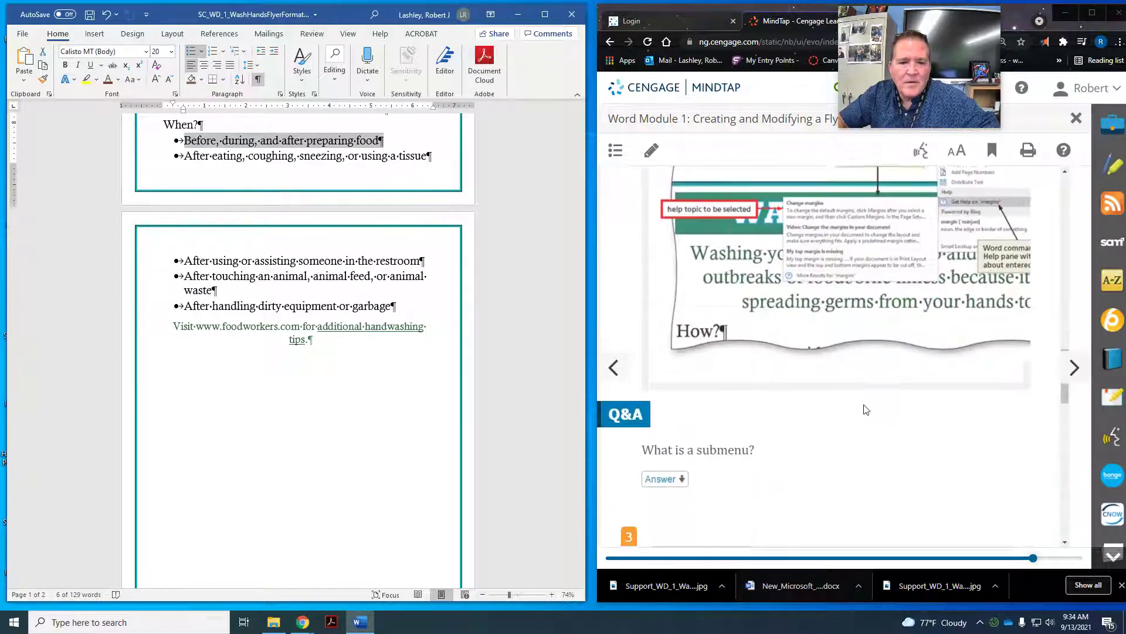
scroll(865, 406, "down", 1)
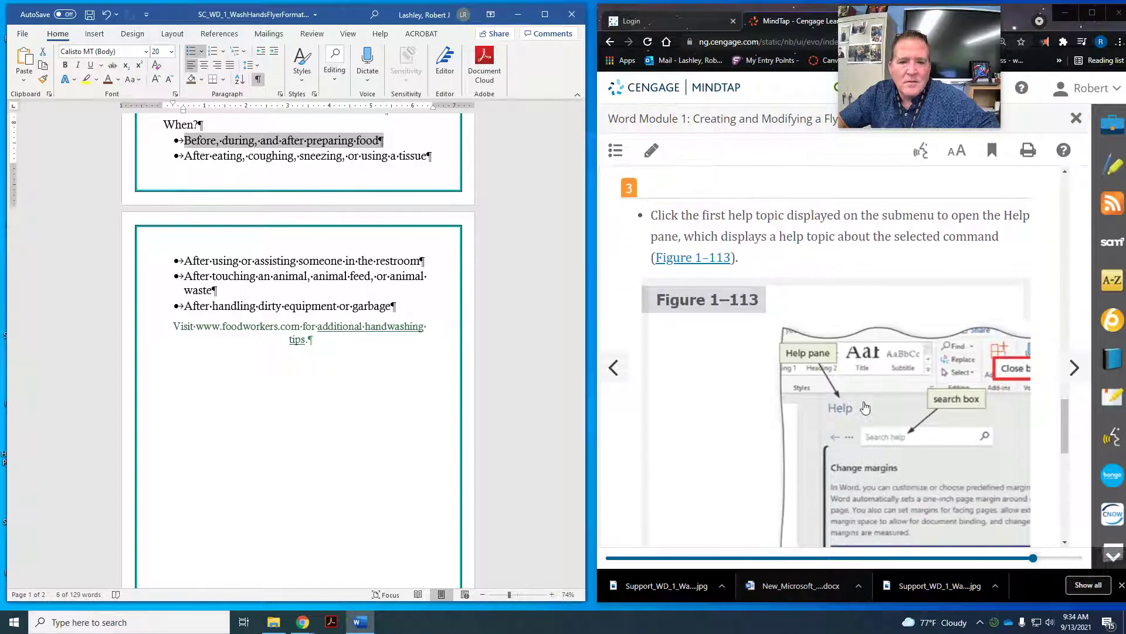
scroll(866, 406, "down", 2)
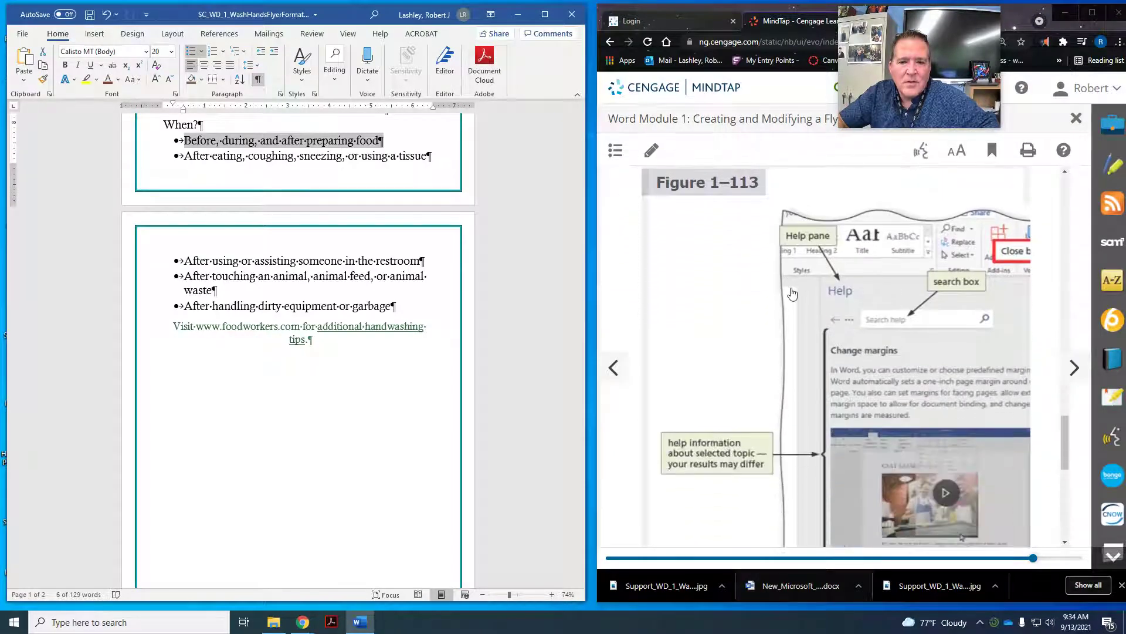
scroll(792, 293, "down", 7)
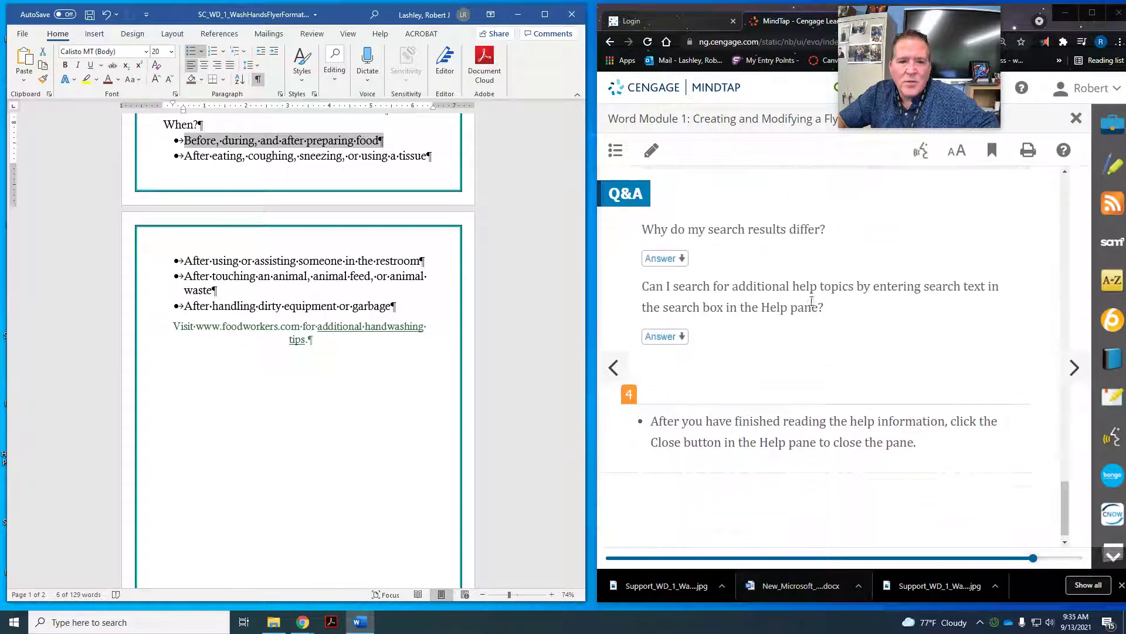
scroll(865, 332, "down", 1)
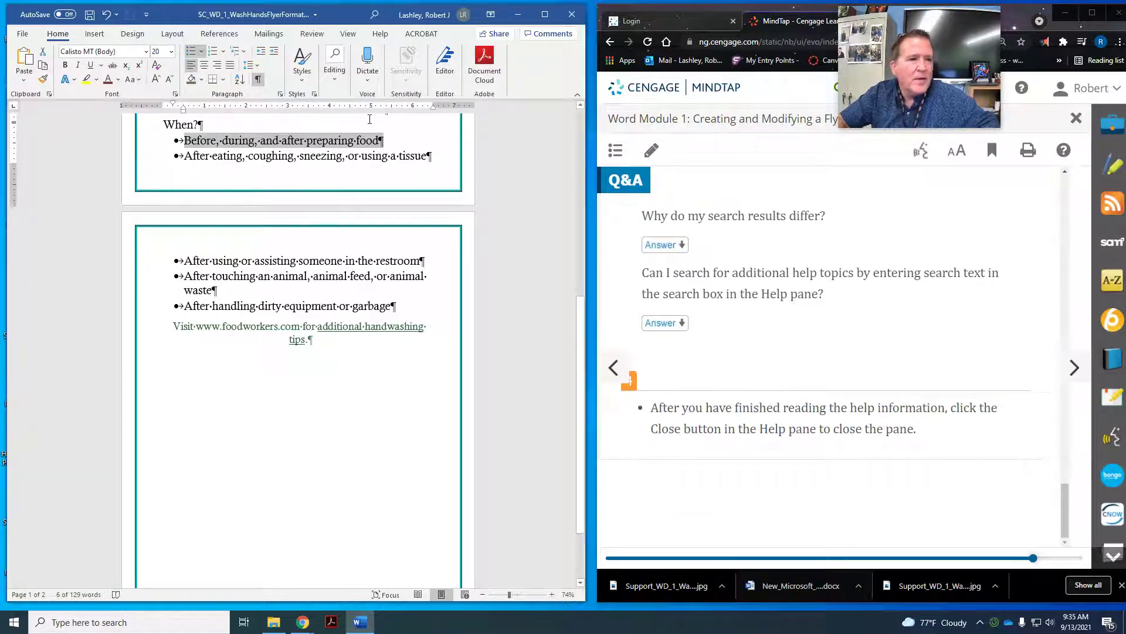
Step: Move the lesson on to 'To Use the Help Pane', view Figure 1–114, and continue through 'Obtaining Help while Working in Word'
left_click(1077, 370)
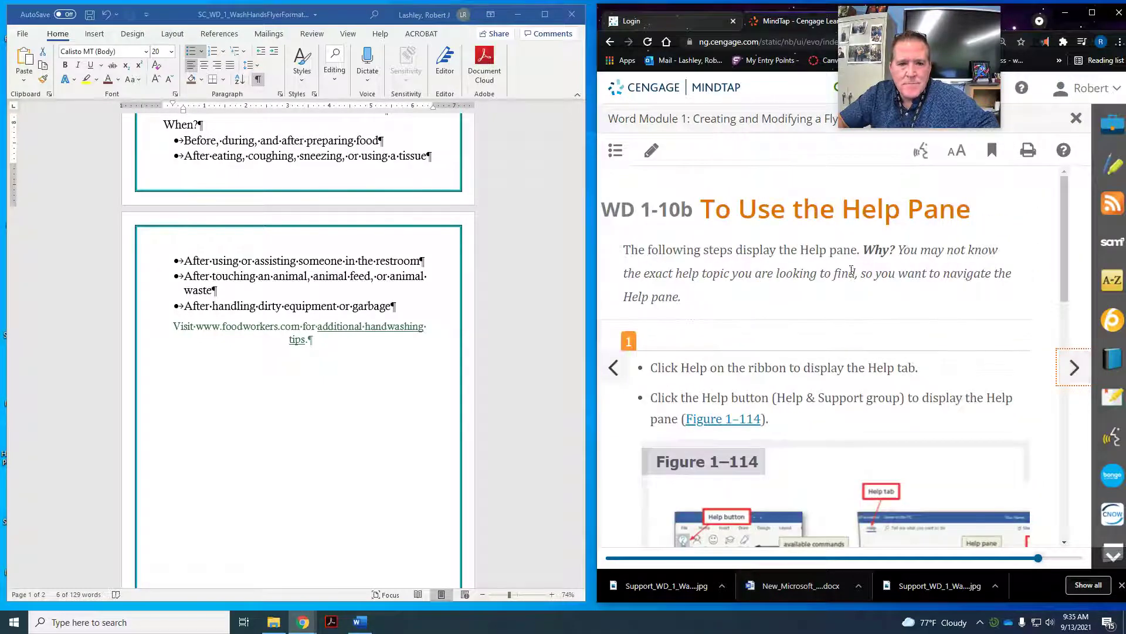
scroll(847, 266, "down", 5)
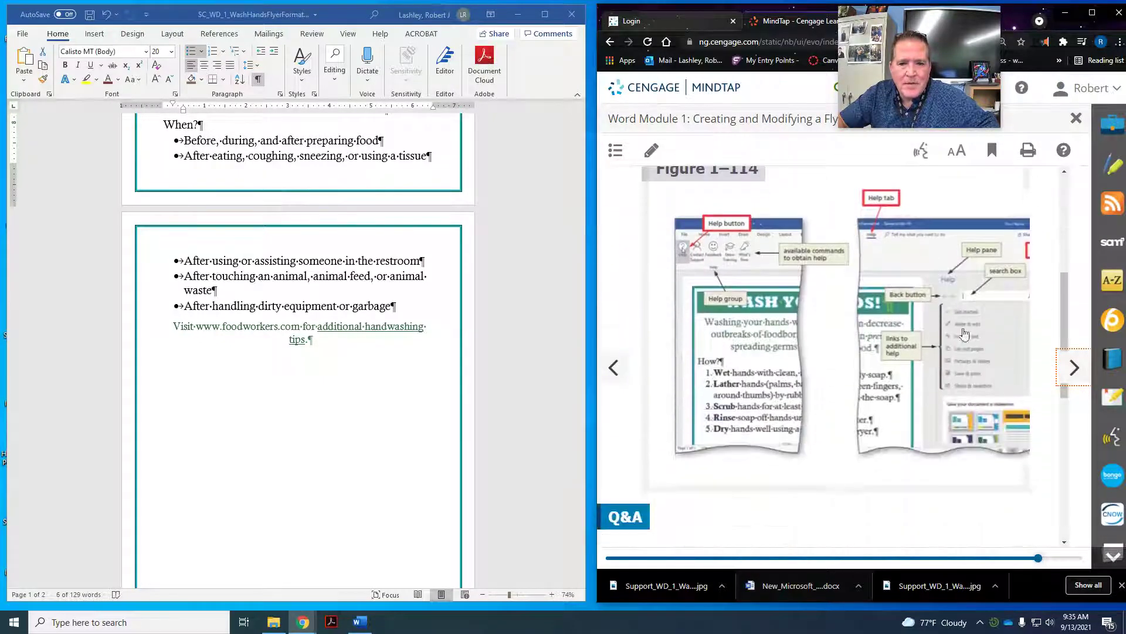
left_click(1073, 373)
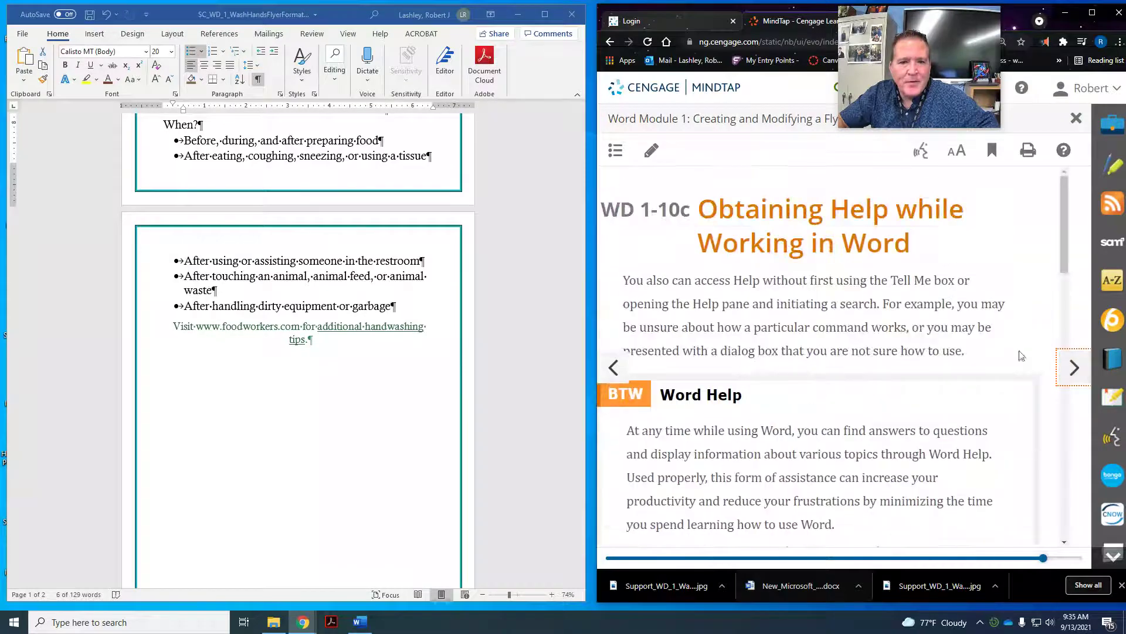
scroll(904, 302, "down", 10)
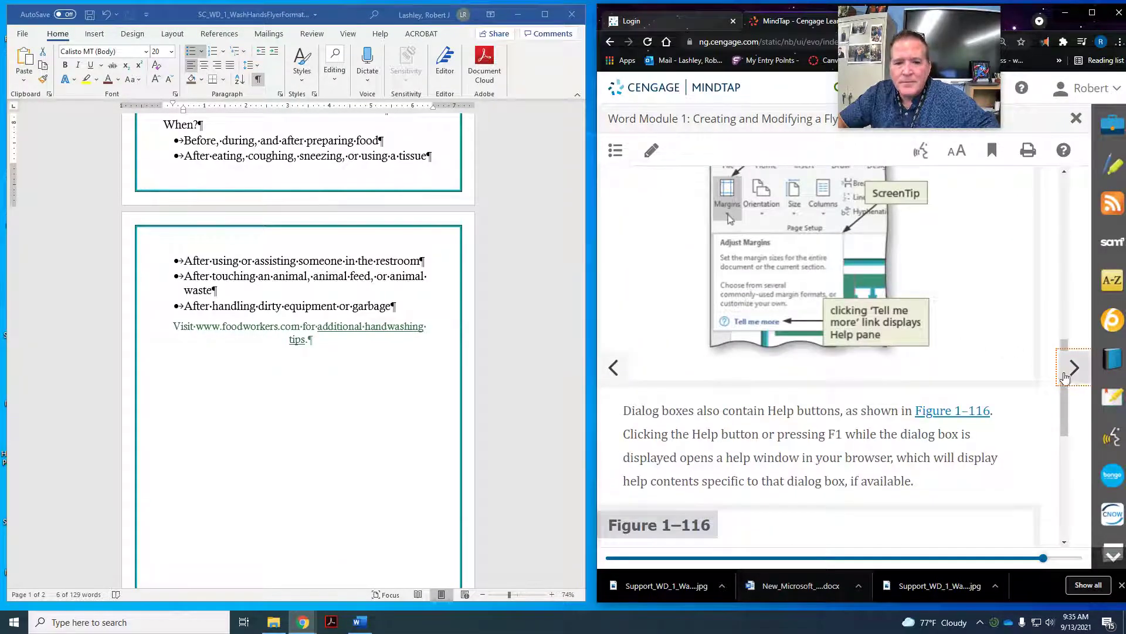
scroll(1074, 378, "down", 5)
Step: Look ahead to the Microsoft account sign-out page, then return to 'Obtaining Help while Working in Word' and review Figures 1–115 and 1–116
left_click(1074, 373)
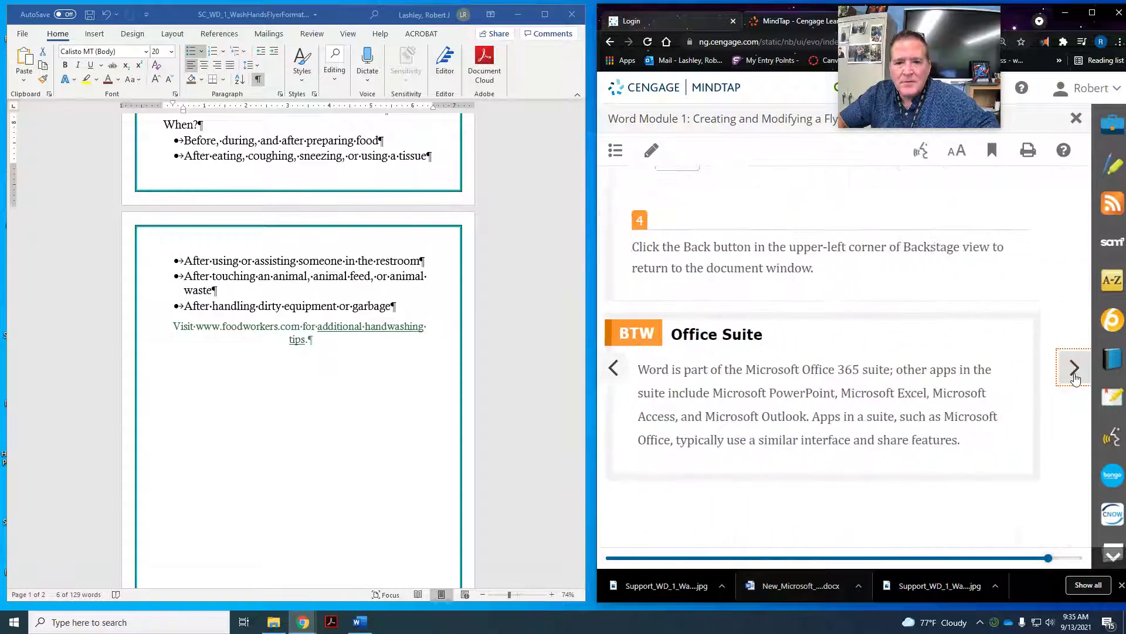
left_click(1074, 374)
left_click(614, 368)
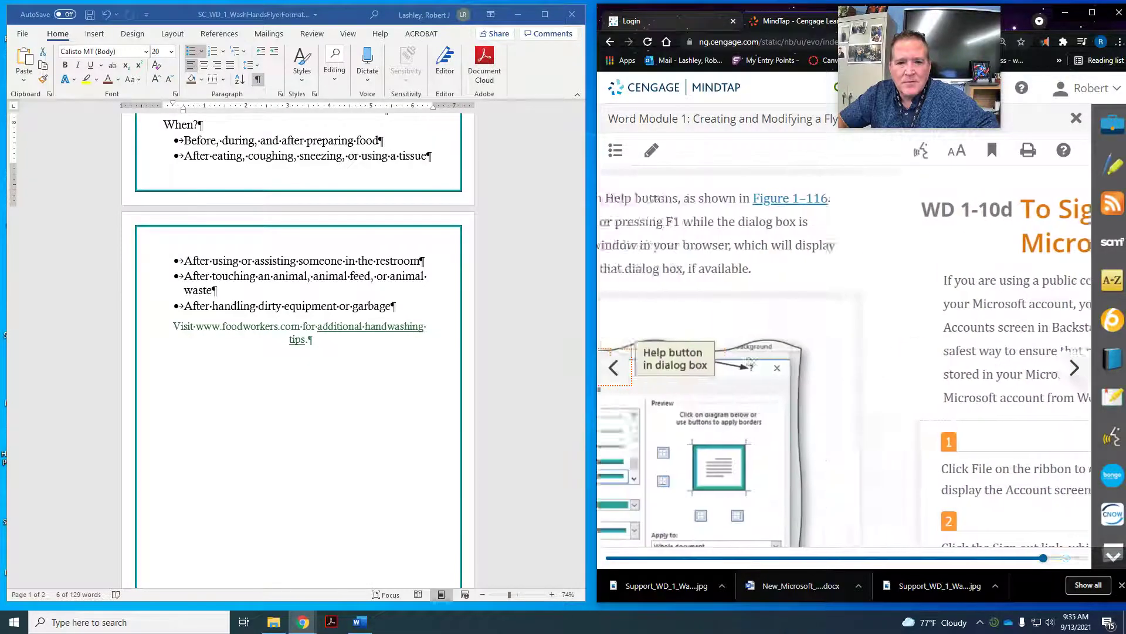
scroll(792, 342, "down", 10)
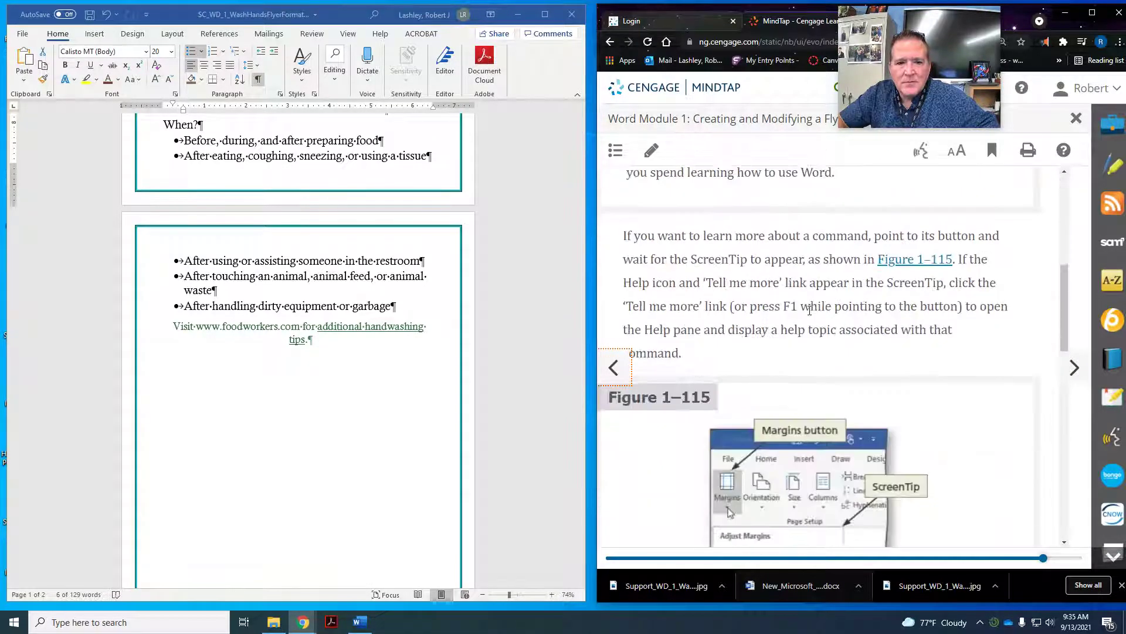
scroll(810, 311, "down", 8)
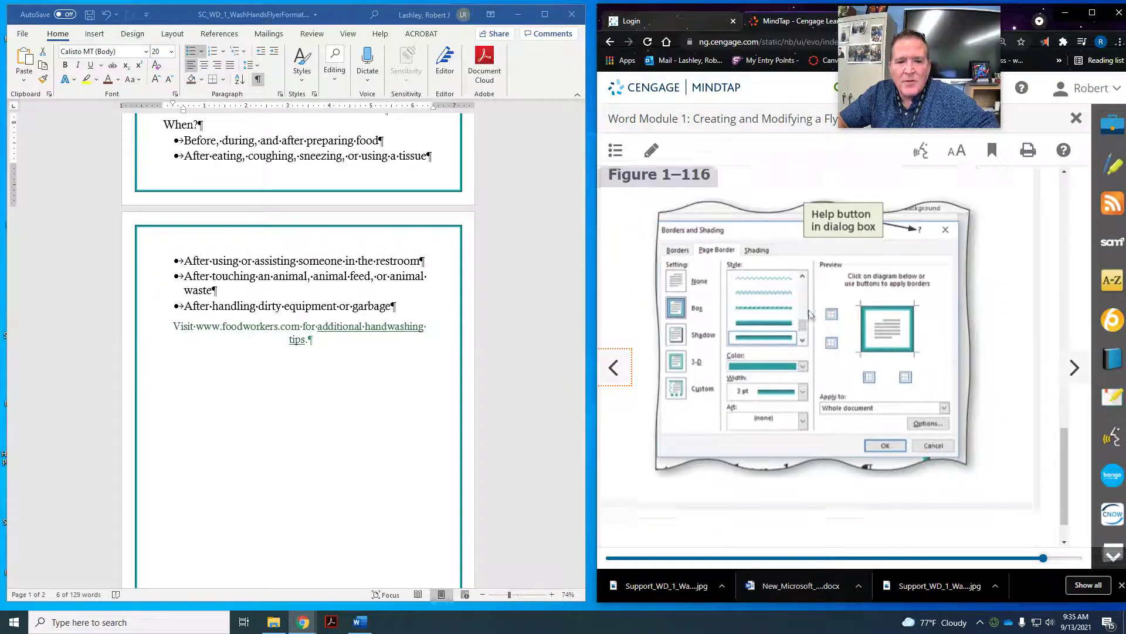
Step: Move the lesson on past 'To Sign Out of a Microsoft Account' to 'To Exit Word', and read down to Figure 1–117
left_click(1071, 369)
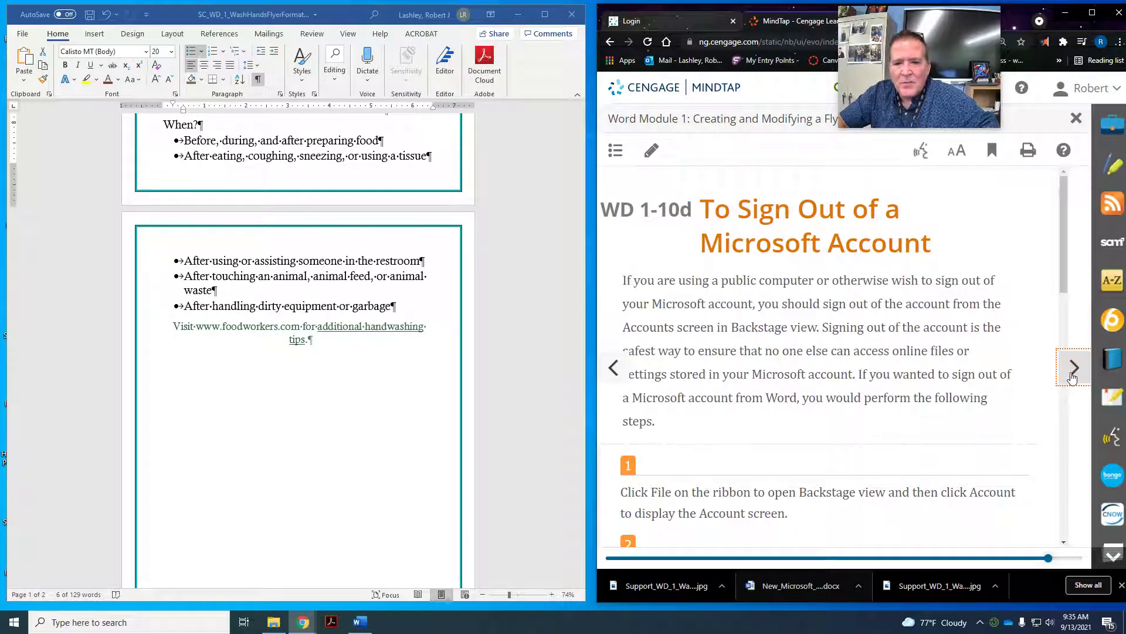
left_click(1072, 377)
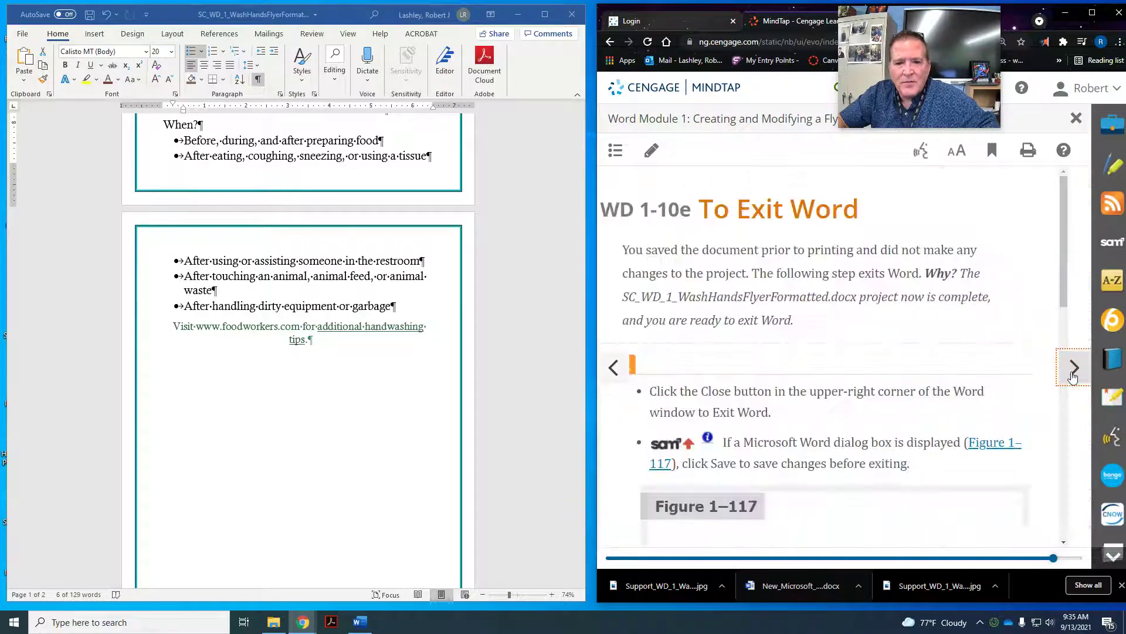
scroll(683, 314, "down", 2)
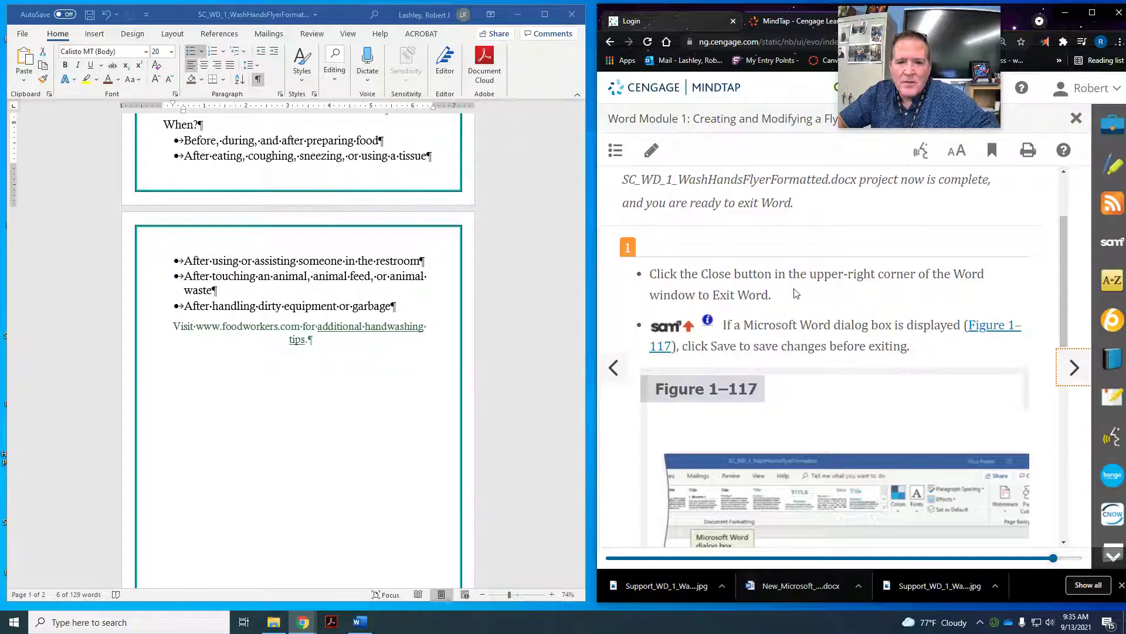
scroll(781, 313, "down", 2)
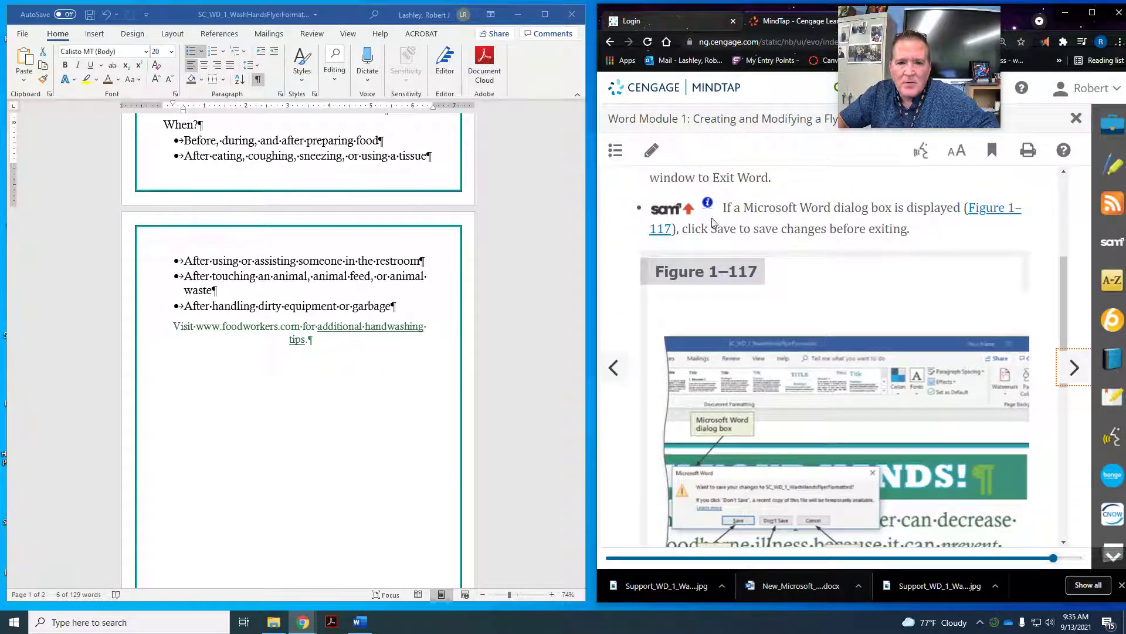
scroll(865, 248, "down", 1)
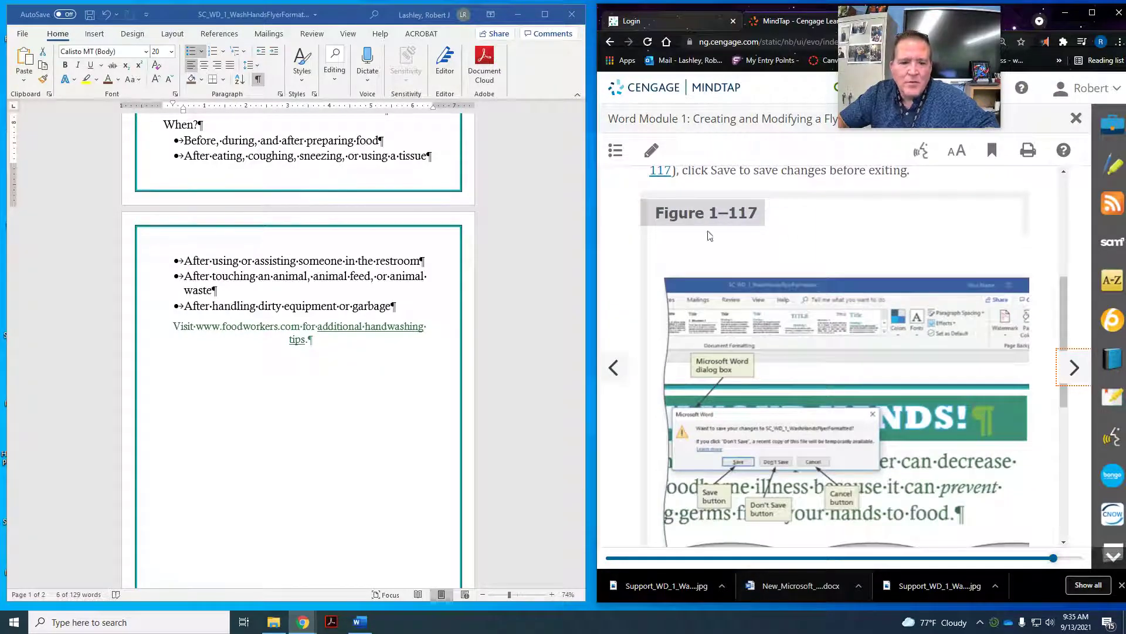
Step: Apply the Narrow margin preset, 0.5" on all sides, to the hand-washing flyer
left_click(19, 37)
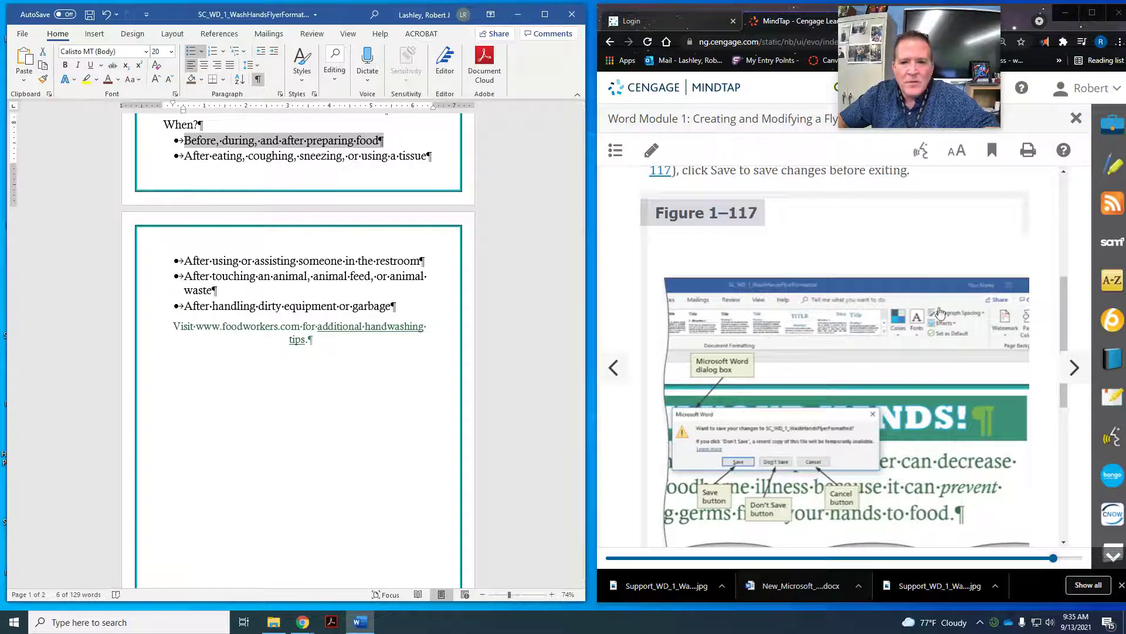
scroll(185, 128, "up", 8)
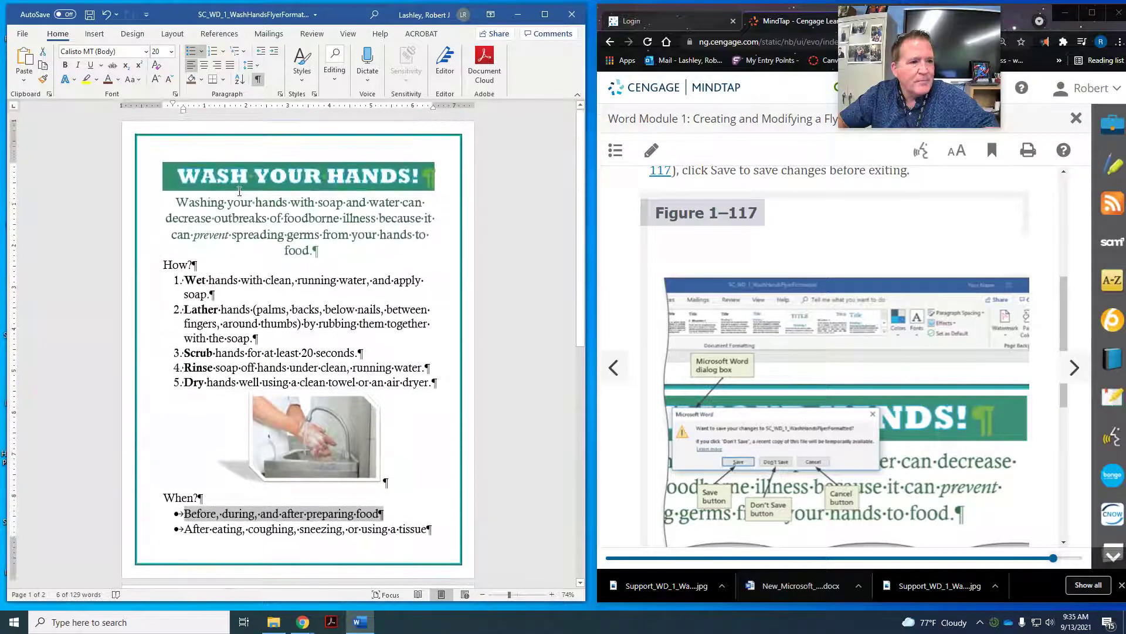
left_click(219, 146)
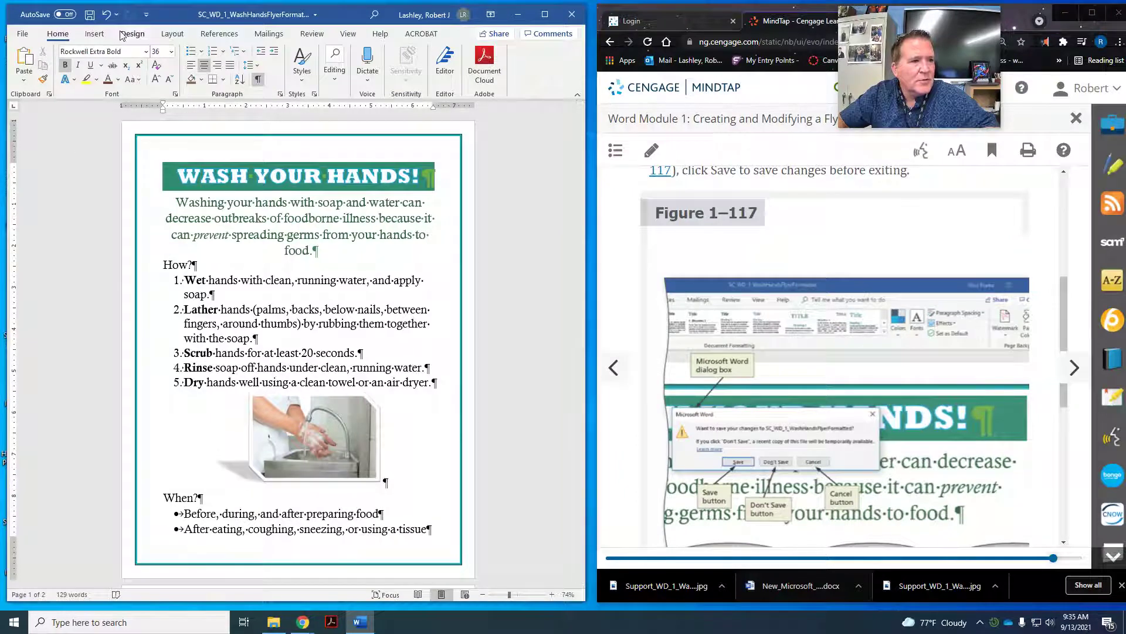
left_click(172, 34)
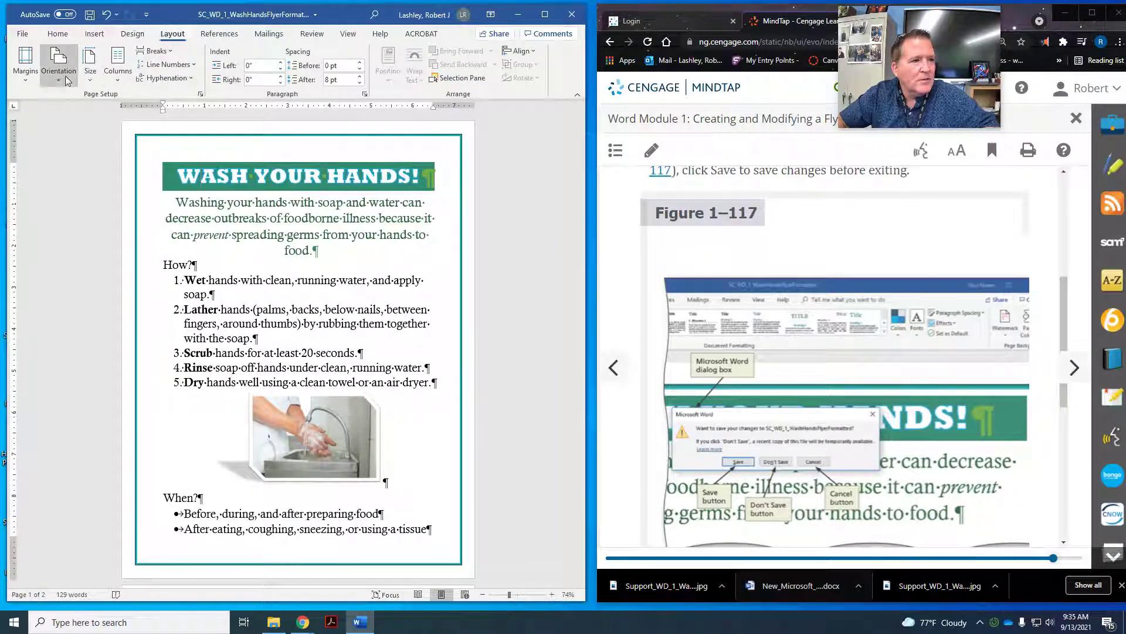
left_click(25, 64)
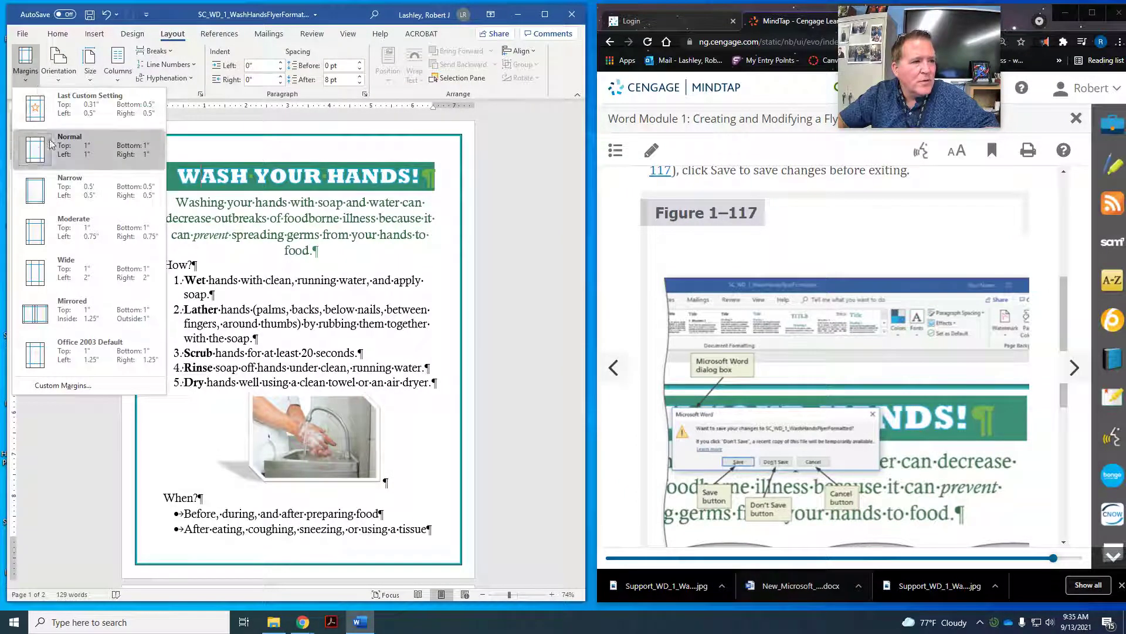
left_click(54, 197)
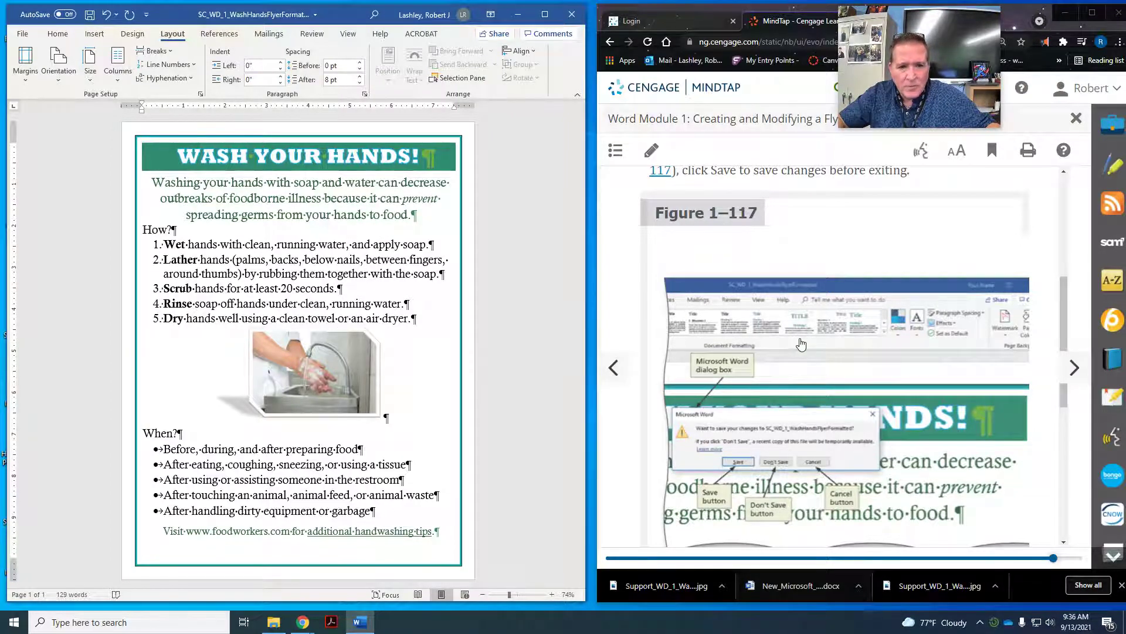
Step: Close the 'To Exit Word' lesson to return to the course activities, and save the flyer document
scroll(832, 322, "up", 5)
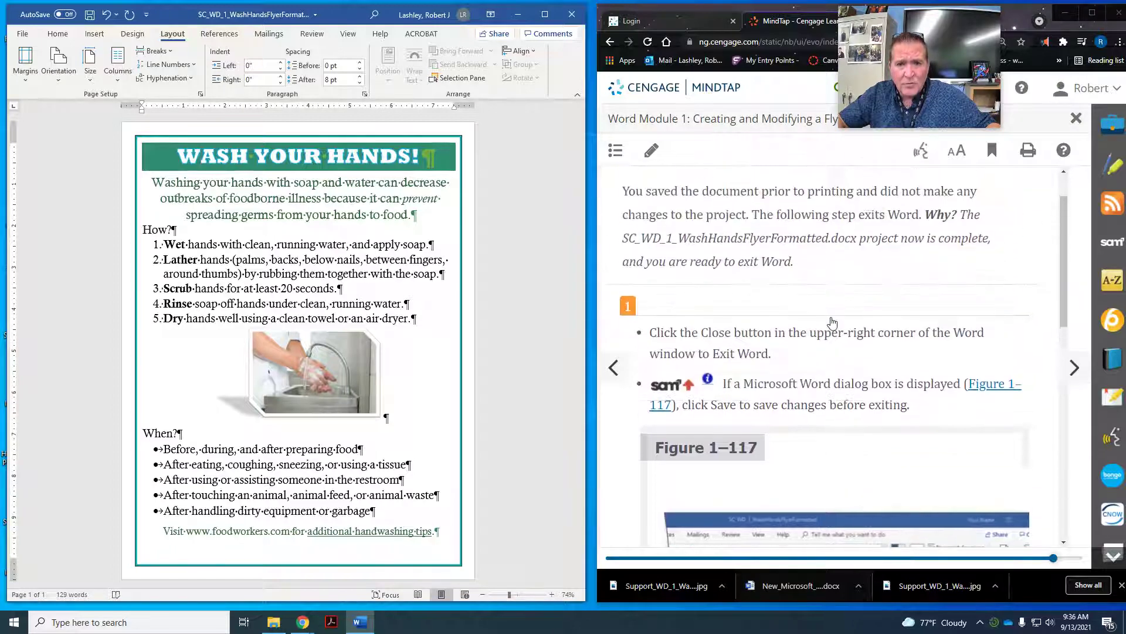
left_click(1076, 118)
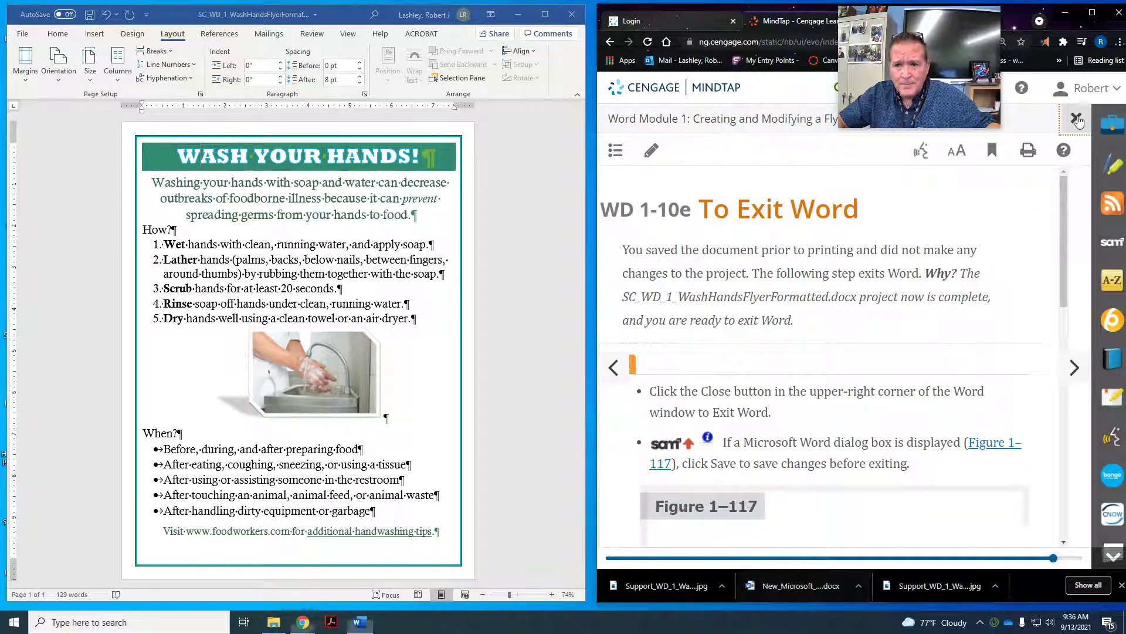
left_click(89, 16)
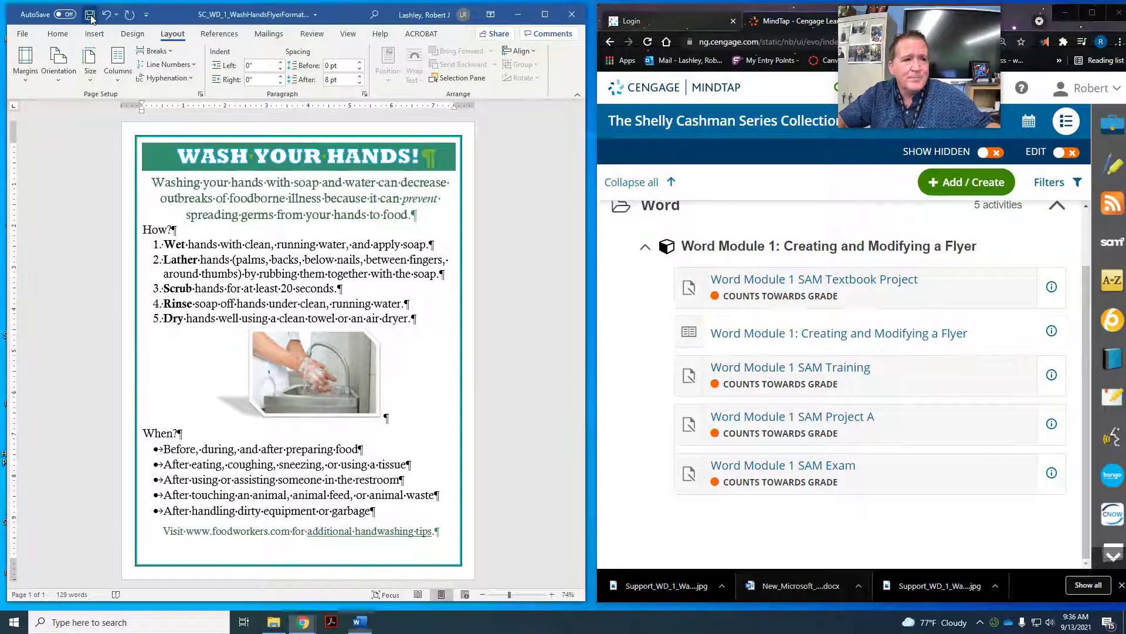
Step: Open the Word Module 1 SAM Textbook Project assignment, reload the page, and start the assignment
left_click(820, 284)
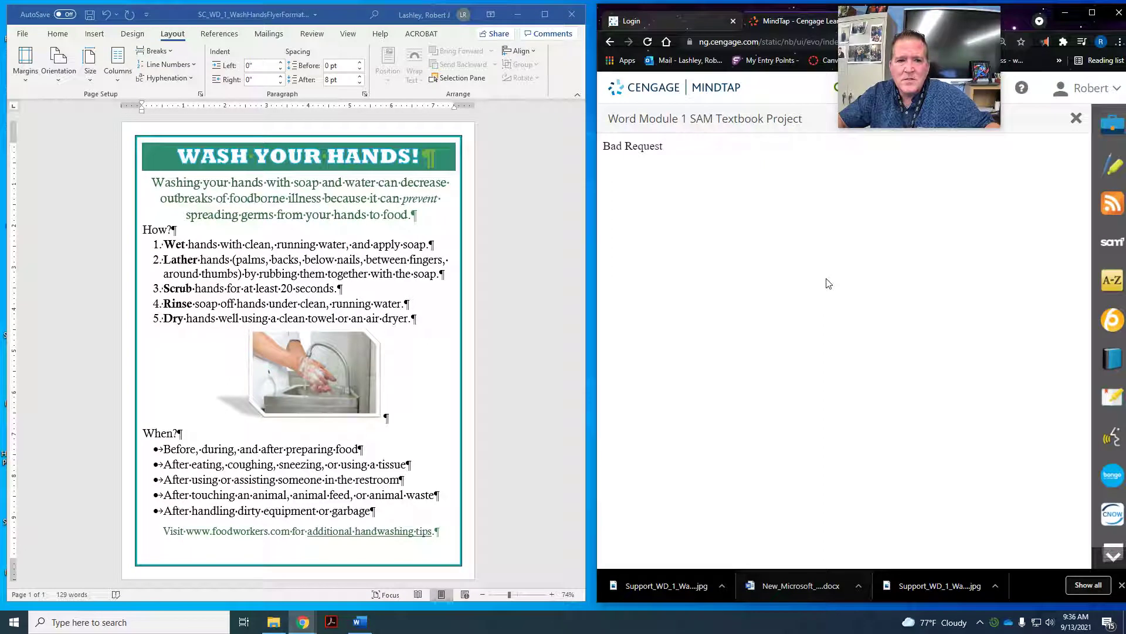
left_click(649, 45)
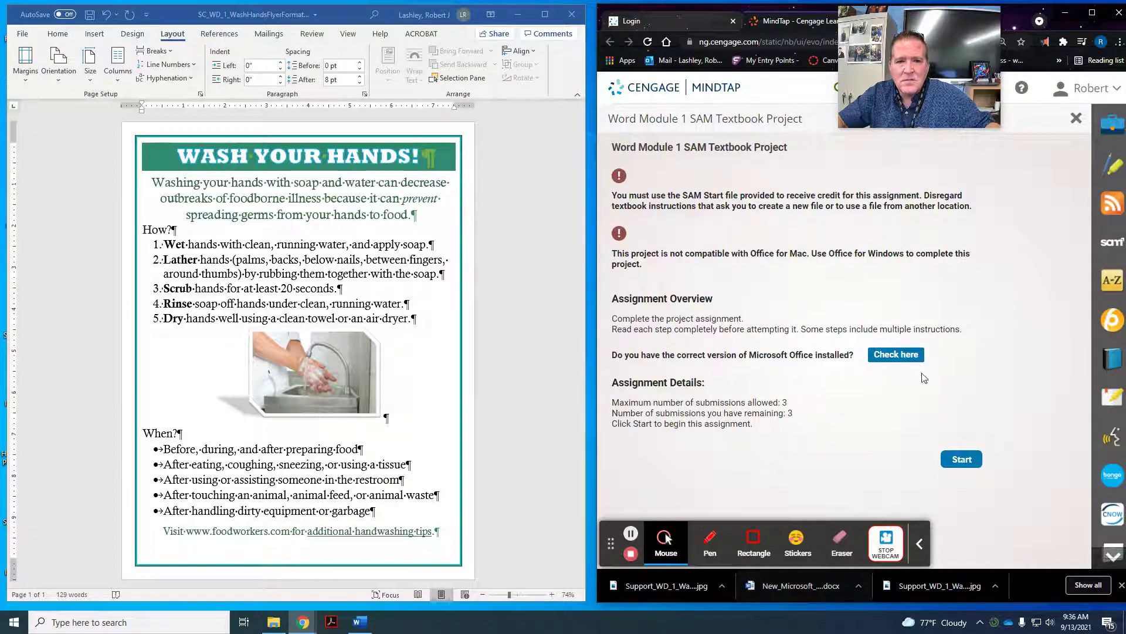
left_click(960, 463)
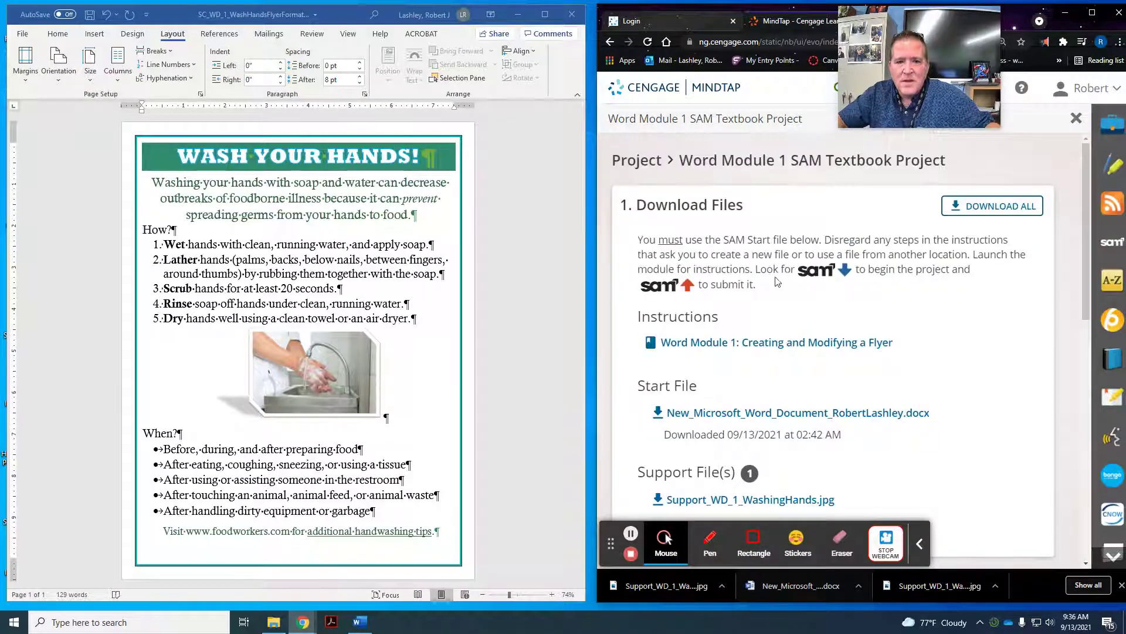
Step: Find the project's expected file name and save the Word flyer in Downloads under it, appending an underscore and the student's full name to SC_WD_1_WashHandsFlyerFormatted
scroll(779, 282, "down", 2)
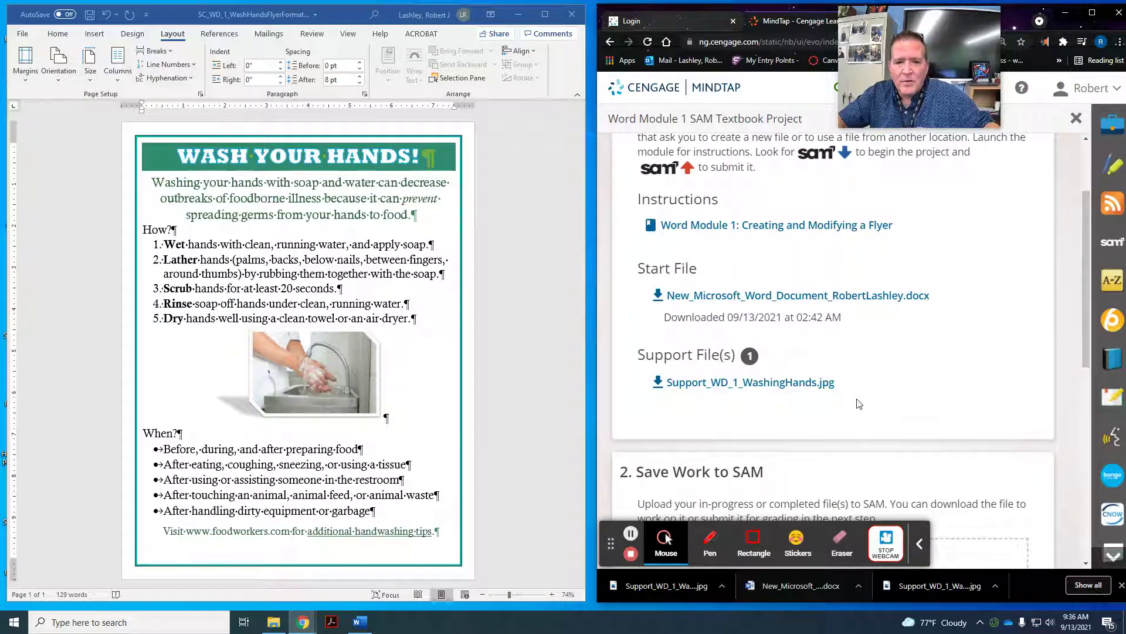
scroll(863, 400, "down", 3)
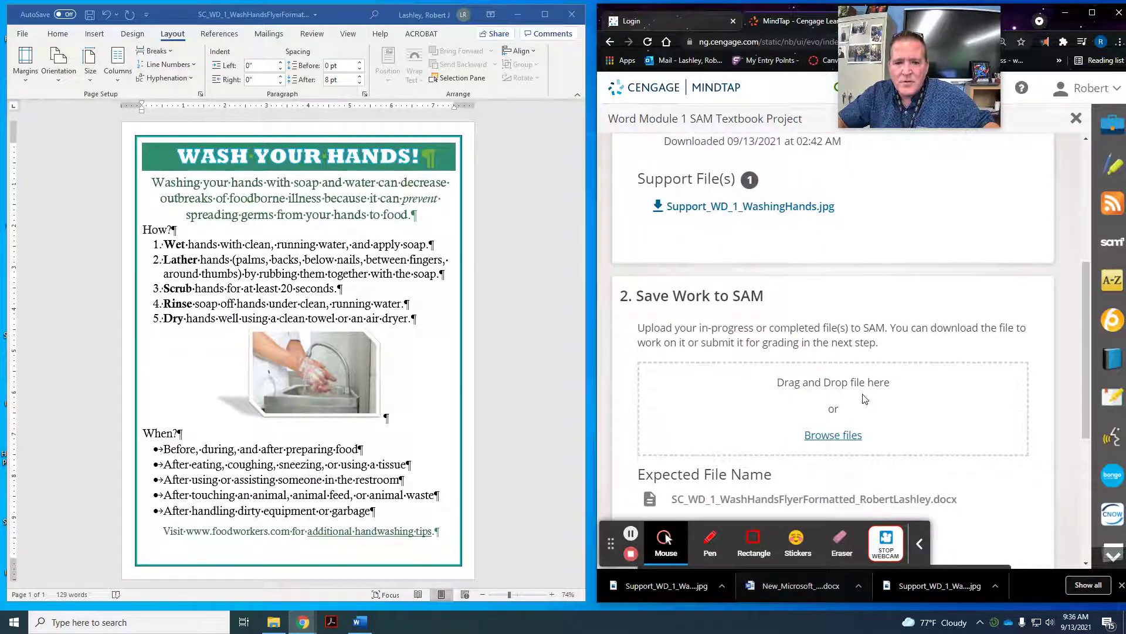
scroll(863, 401, "down", 1)
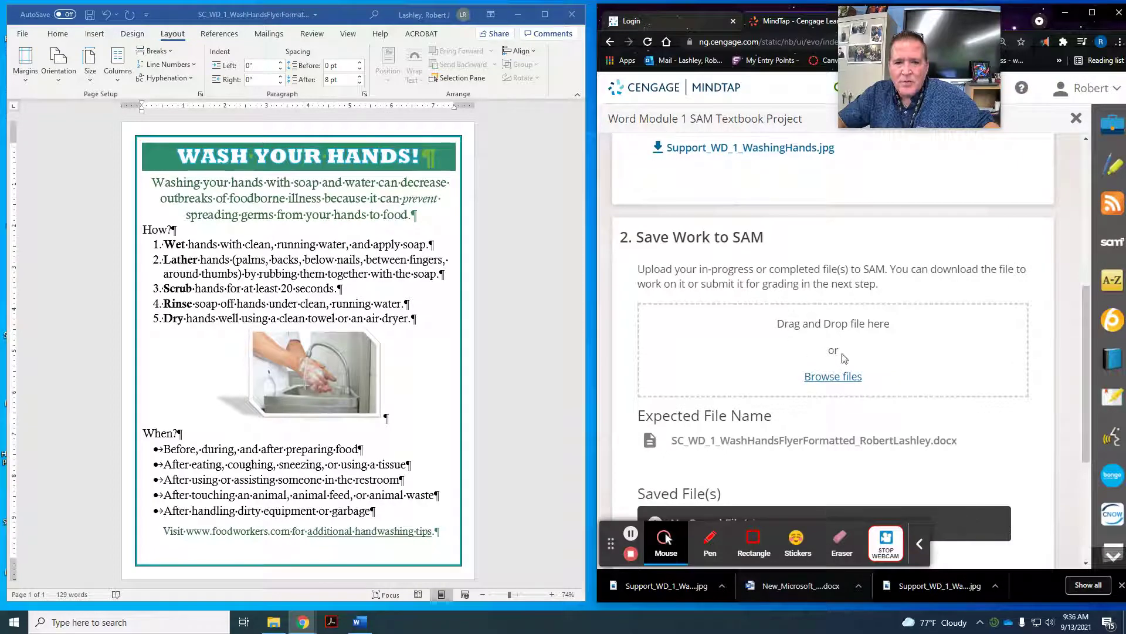
left_click(22, 36)
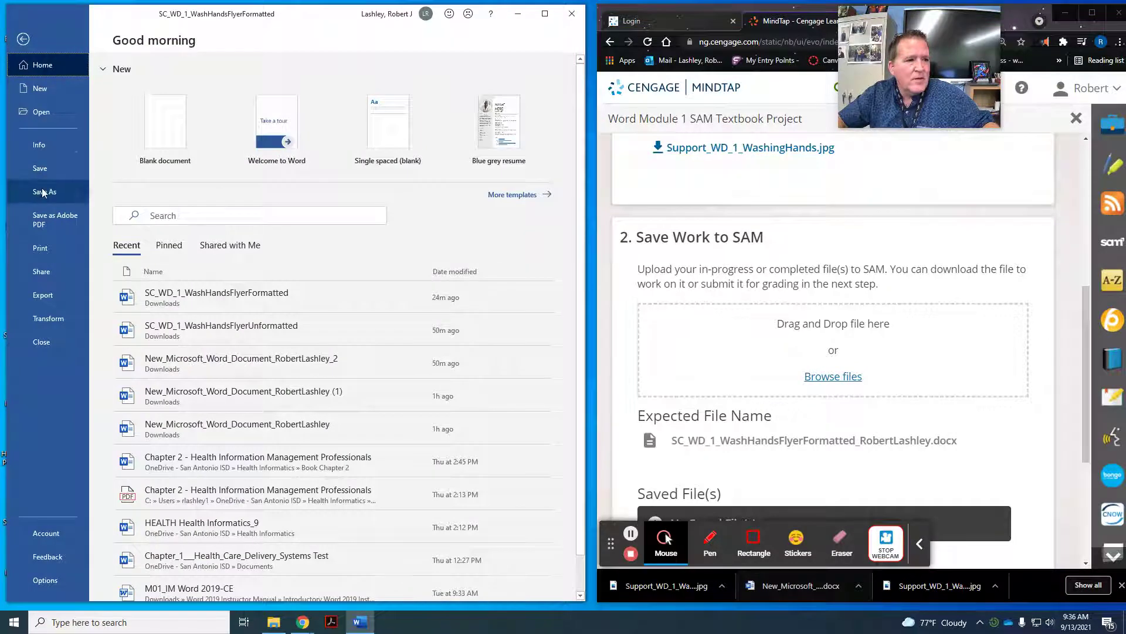
left_click(43, 192)
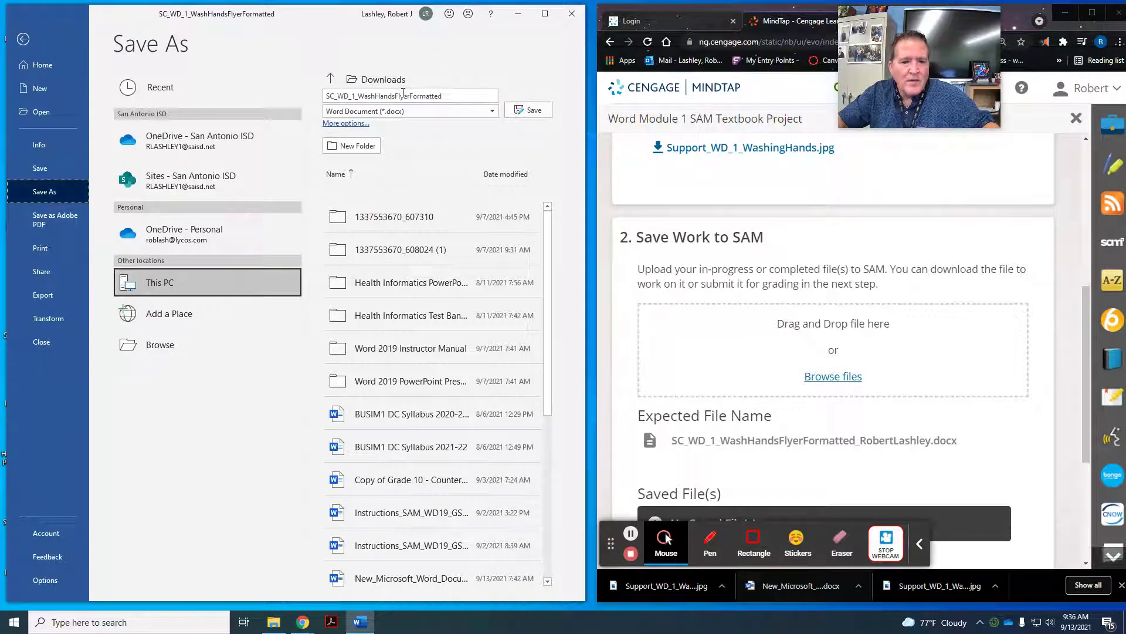
left_click(444, 97)
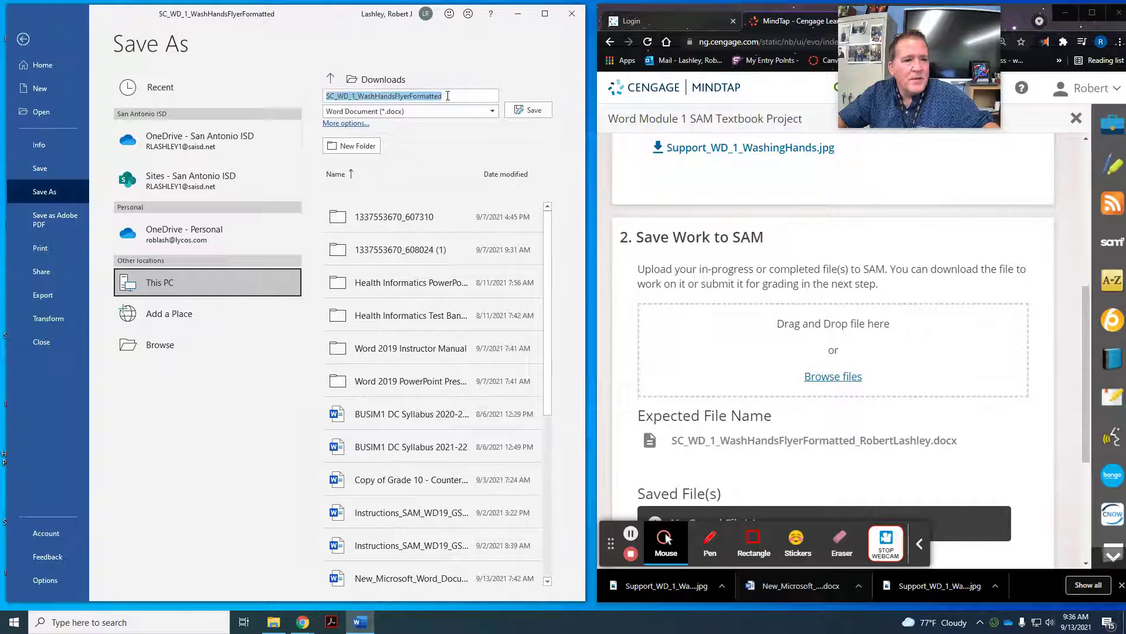
left_click(446, 94)
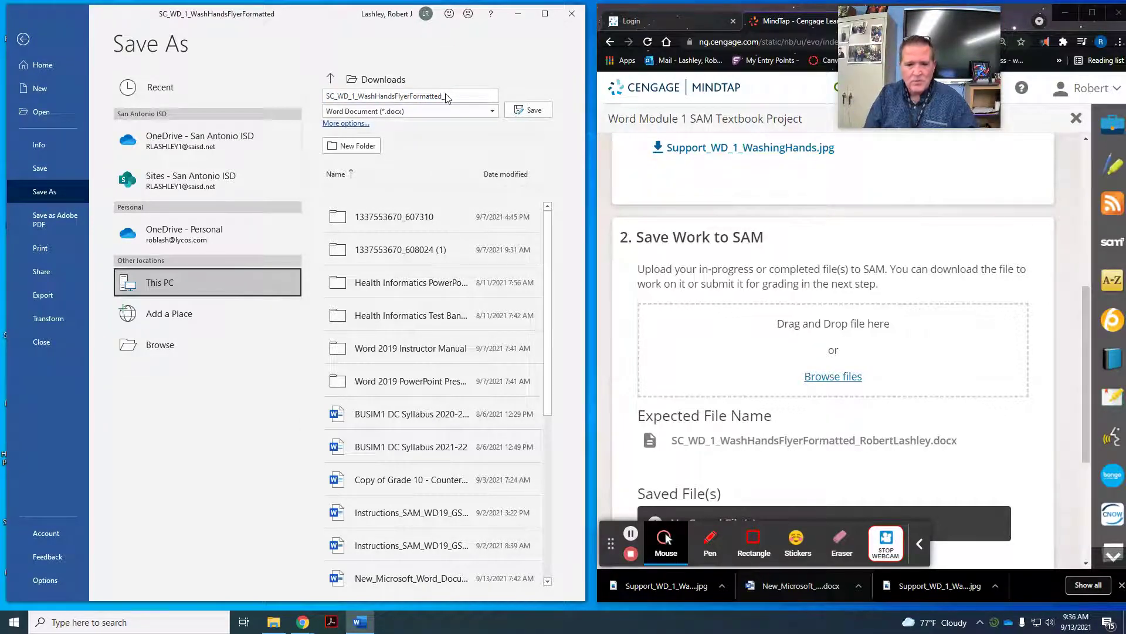
type("_RobertLashley")
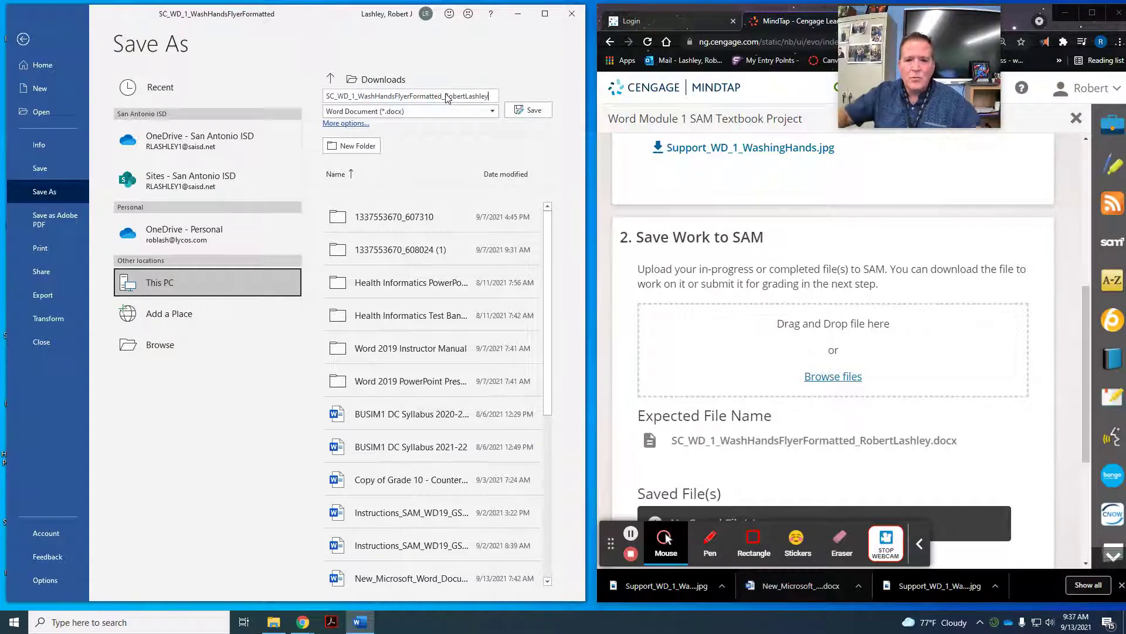
left_click(933, 451)
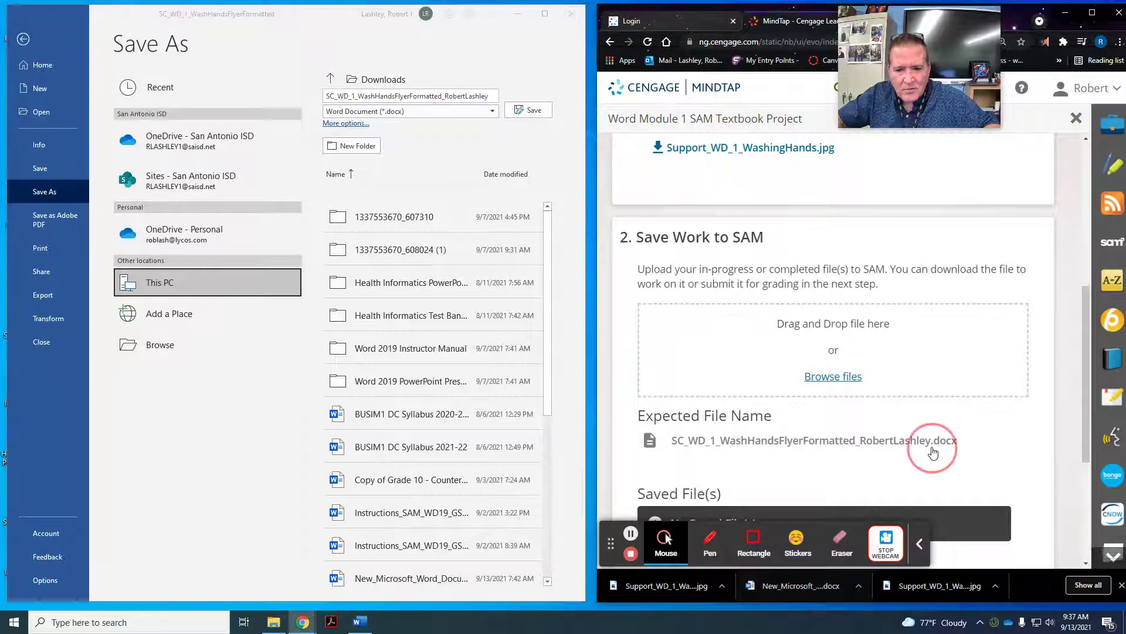
left_click_drag(934, 450, 943, 448)
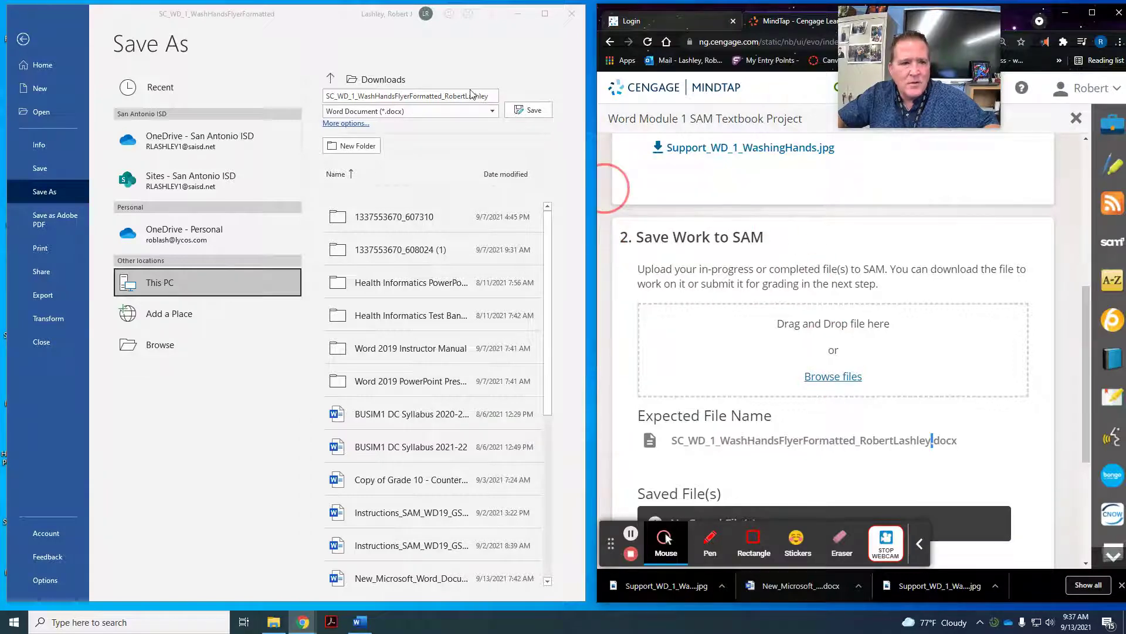
left_click(523, 110)
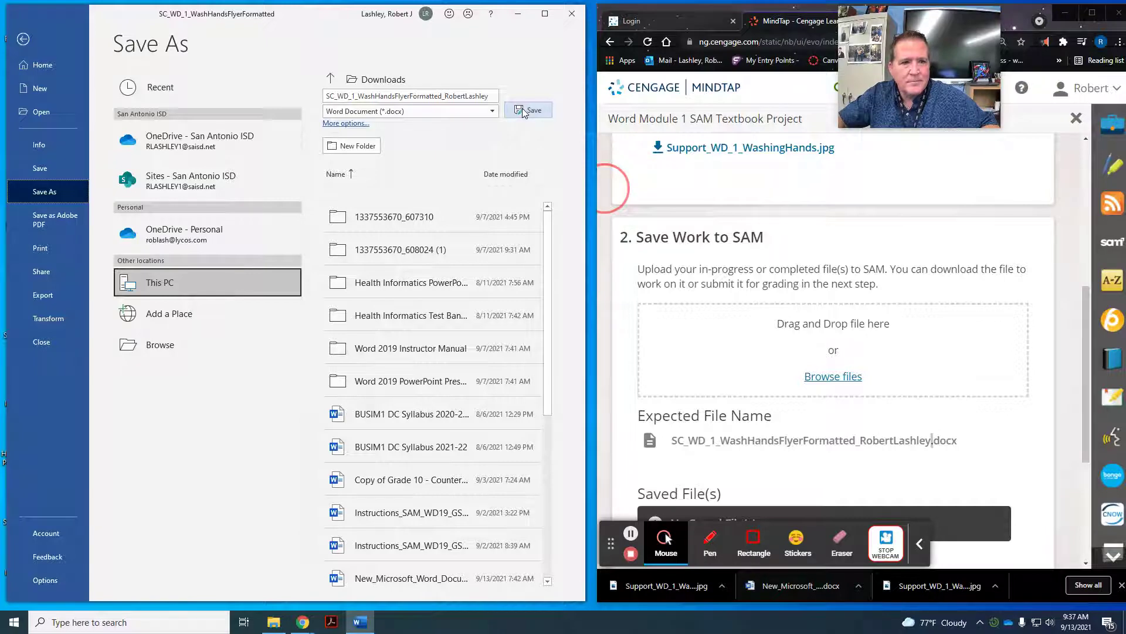
left_click(523, 110)
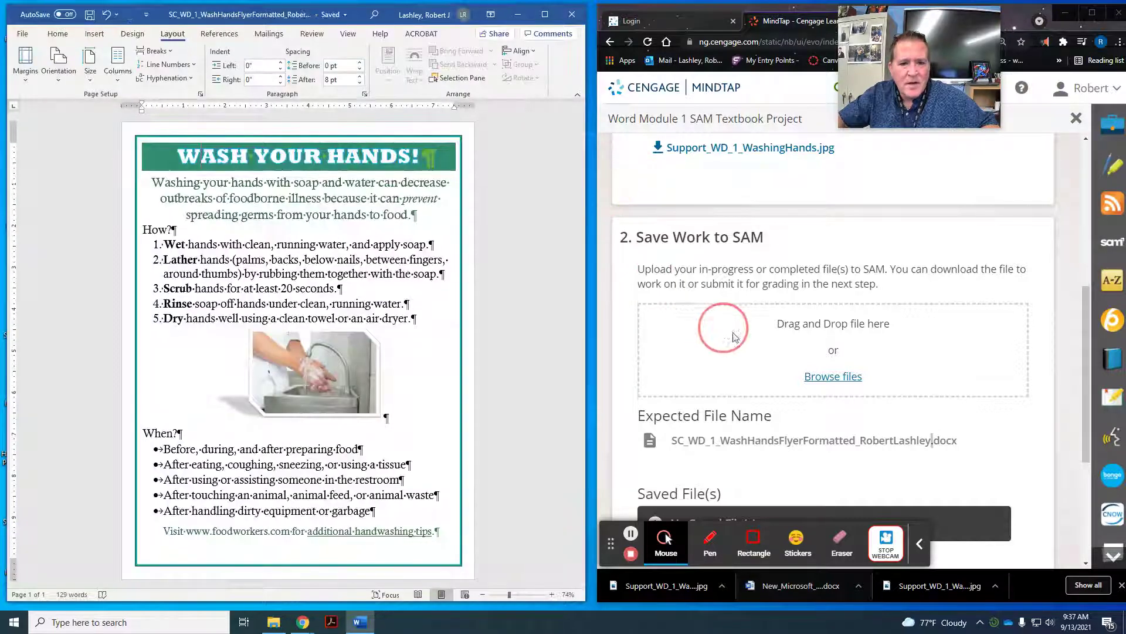
Step: Upload the SC_WD_1_WashHandsFlyerFormatted copy ending in the student's name from Downloads to the Save Work to SAM section in MindTap
left_click(816, 378)
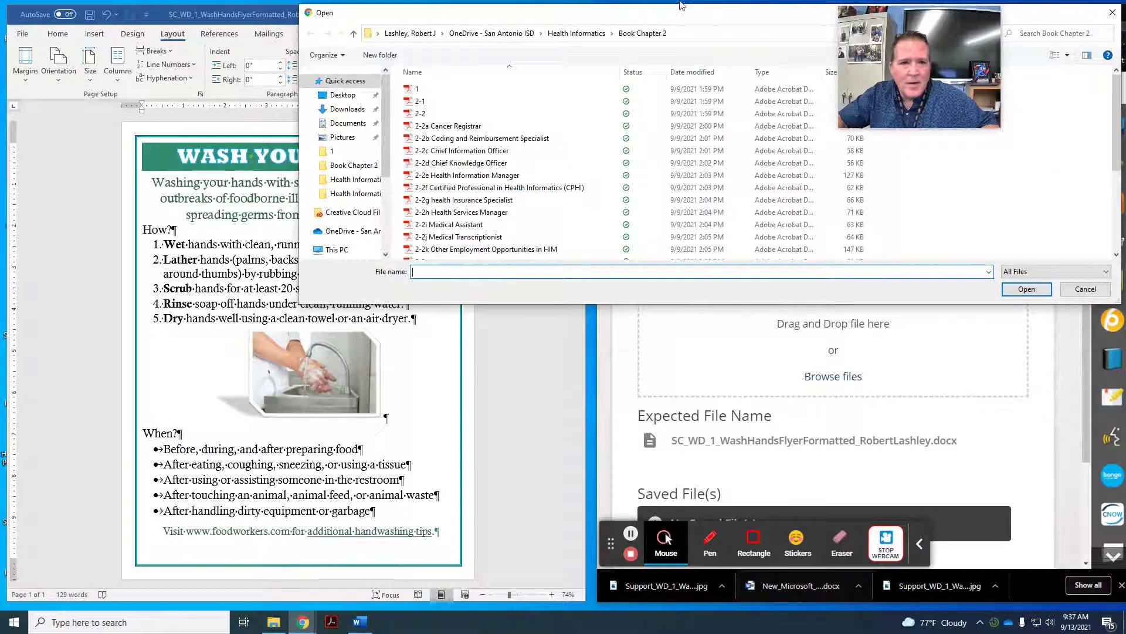
left_click(682, 1)
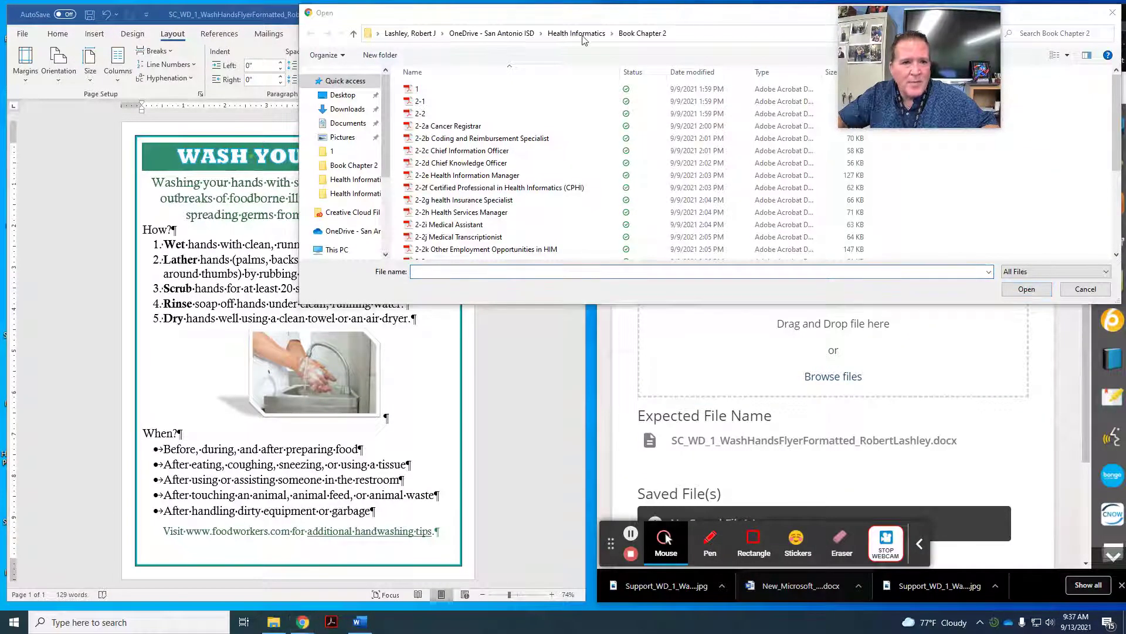
left_click(349, 111)
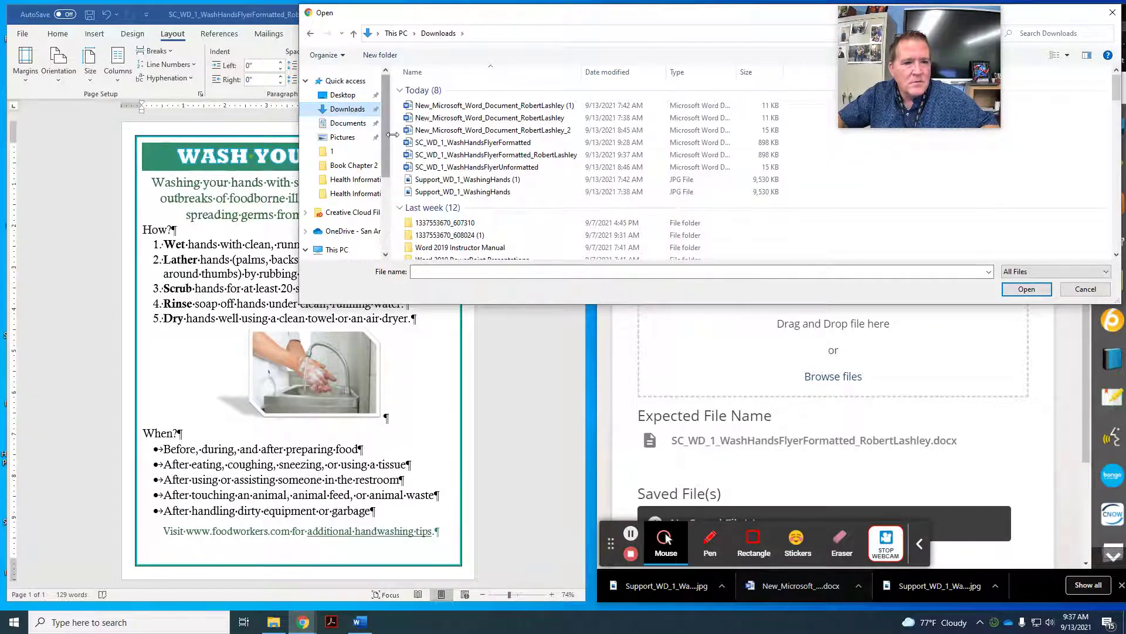
left_click(531, 160)
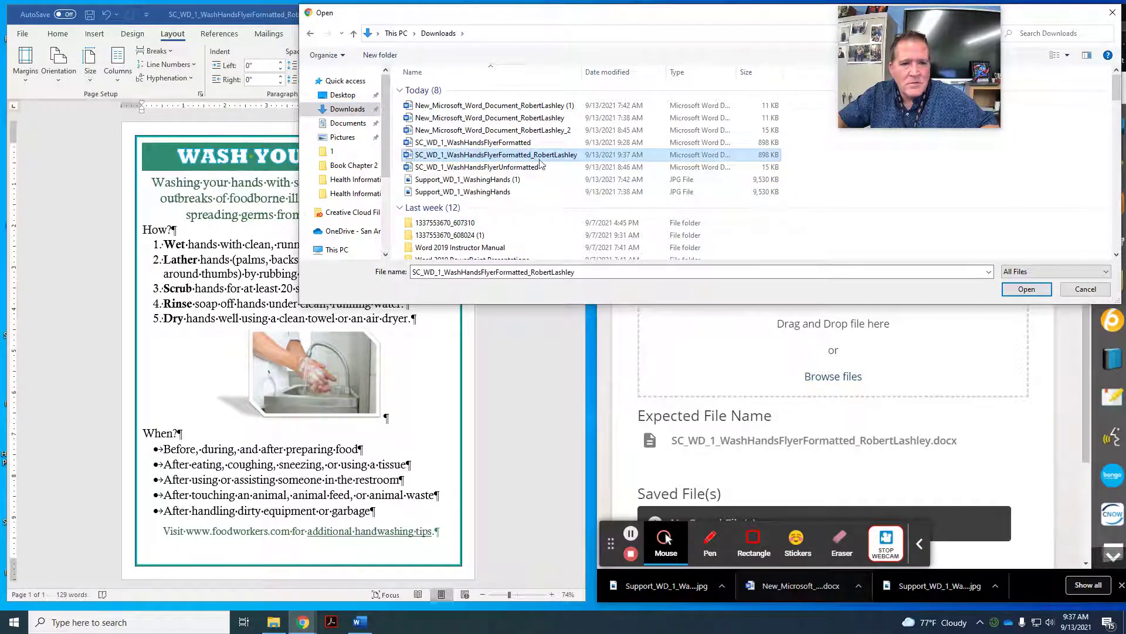
left_click(1026, 289)
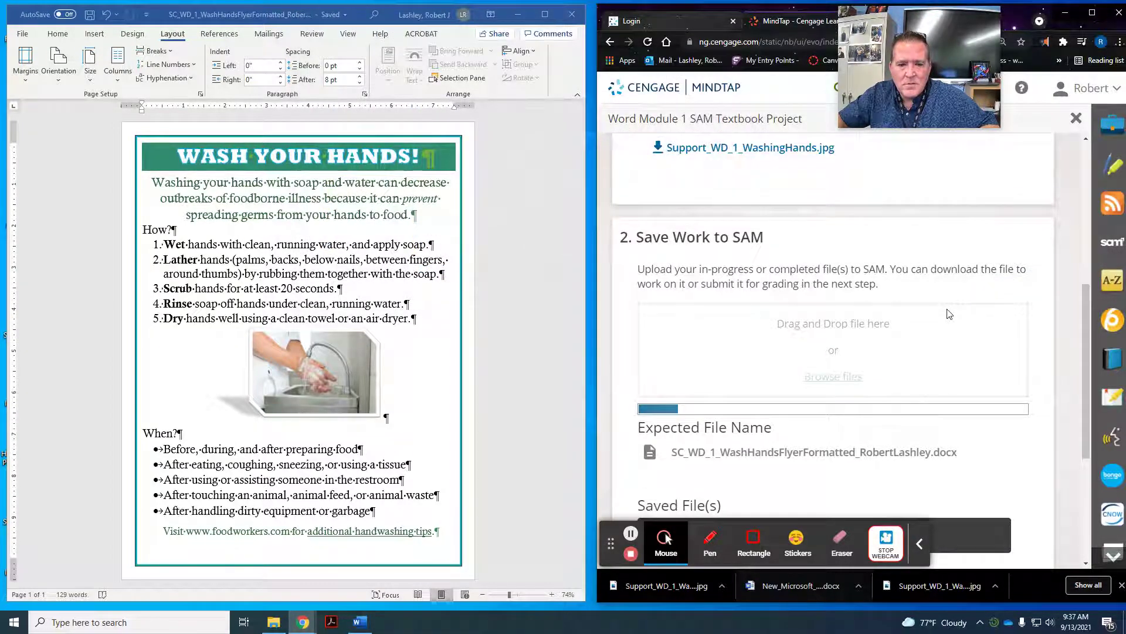
Step: Submit the saved flyer file for grading in the Word Module 1 SAM Textbook Project and go to its attempt history
scroll(949, 314, "down", 2)
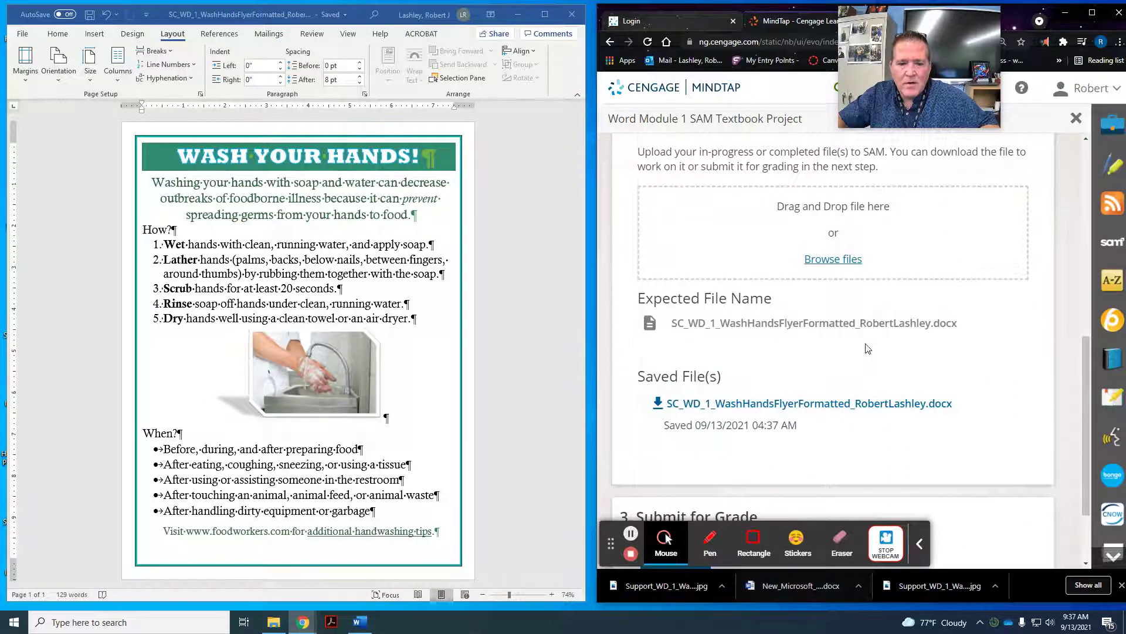
scroll(868, 348, "down", 2)
left_click(707, 451)
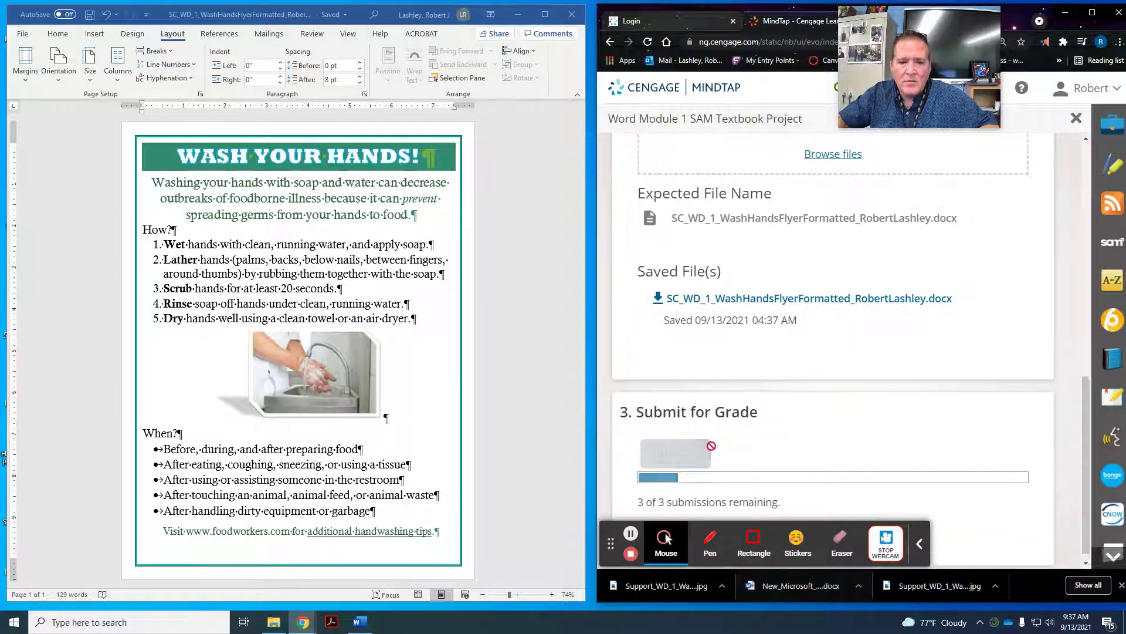
scroll(999, 410, "down", 2)
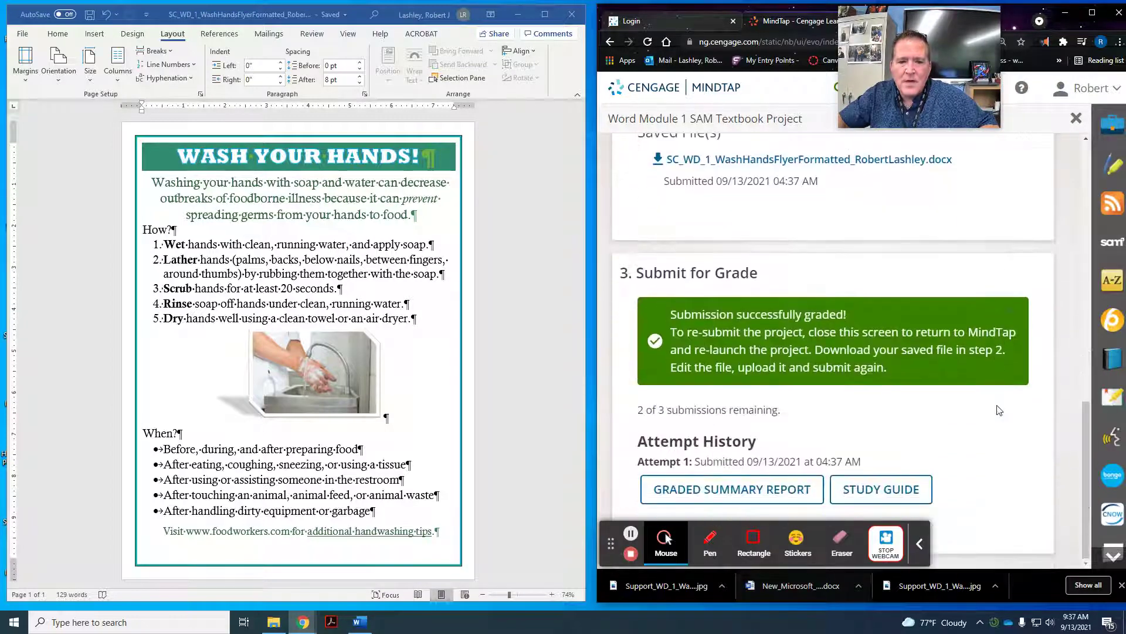